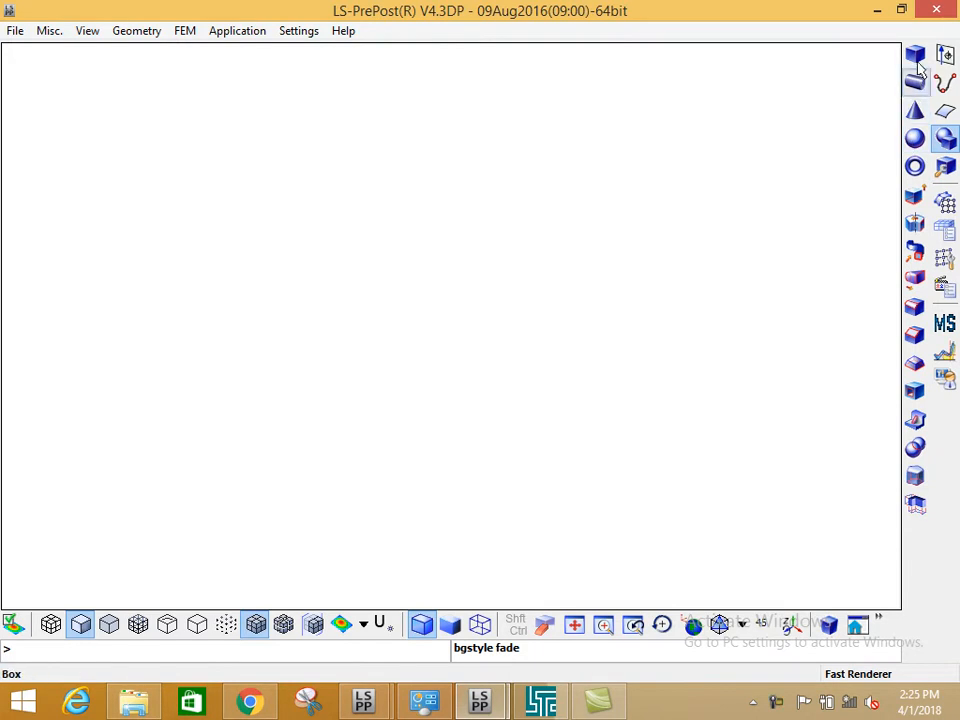
# Create a solid cylinder with radius 600, start position -6000, end position 6000 and the full 360-degree angle range
pyautogui.click(915, 80)
pyautogui.moveTo(814, 122); pyautogui.dragTo(600, 122)
pyautogui.moveTo(690, 215); pyautogui.dragTo(767, 214)
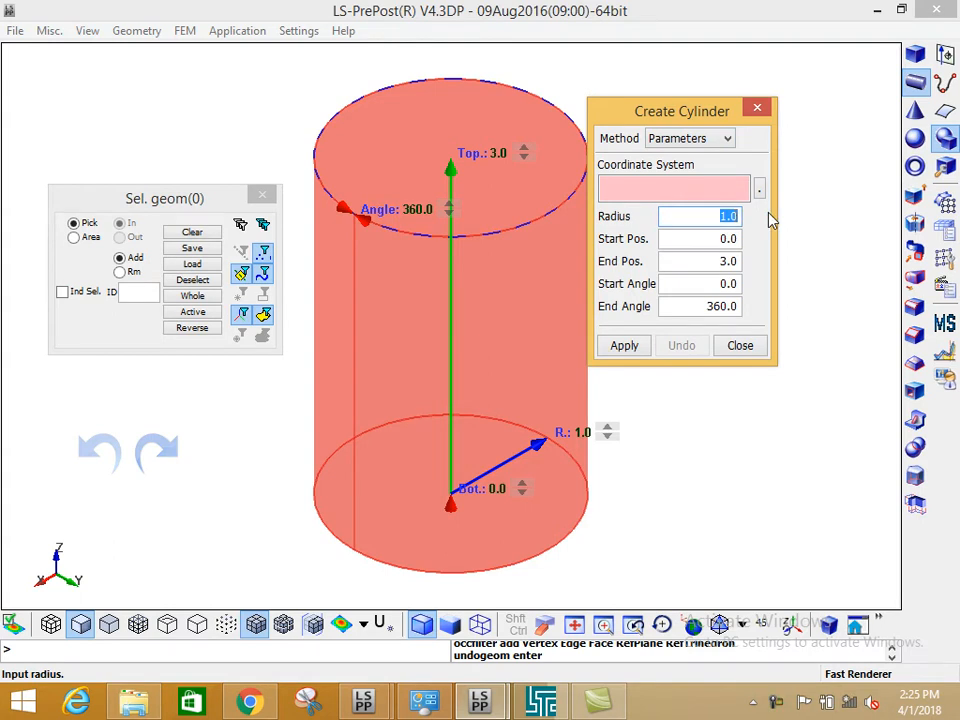
pyautogui.write('600')
pyautogui.click(717, 238)
pyautogui.click(717, 238)
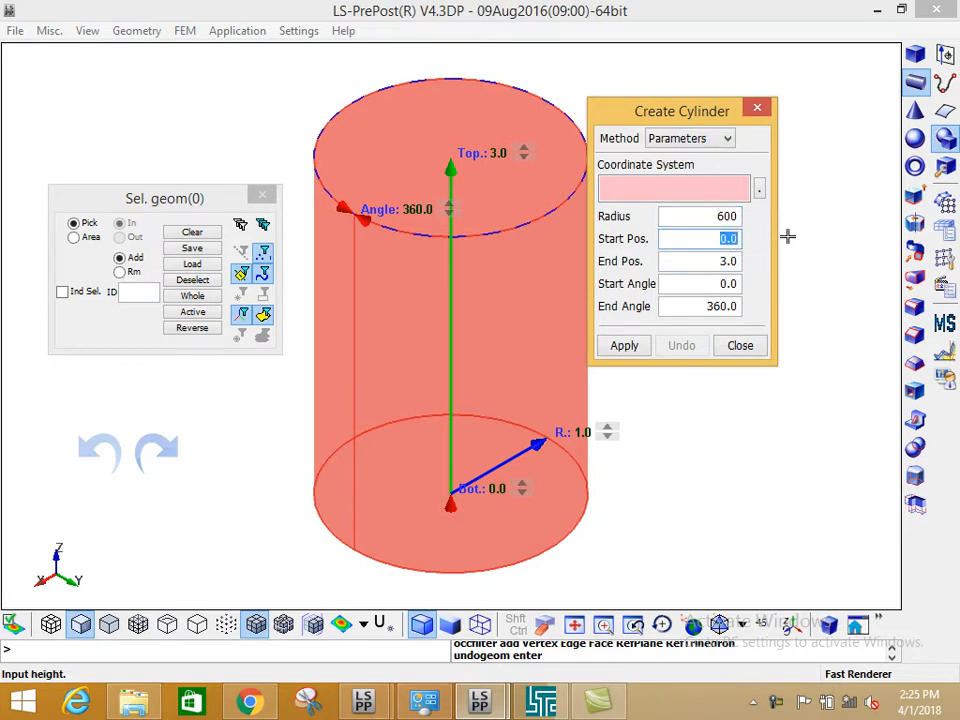
pyautogui.write('-6000')
pyautogui.click(687, 261)
pyautogui.write('6000')
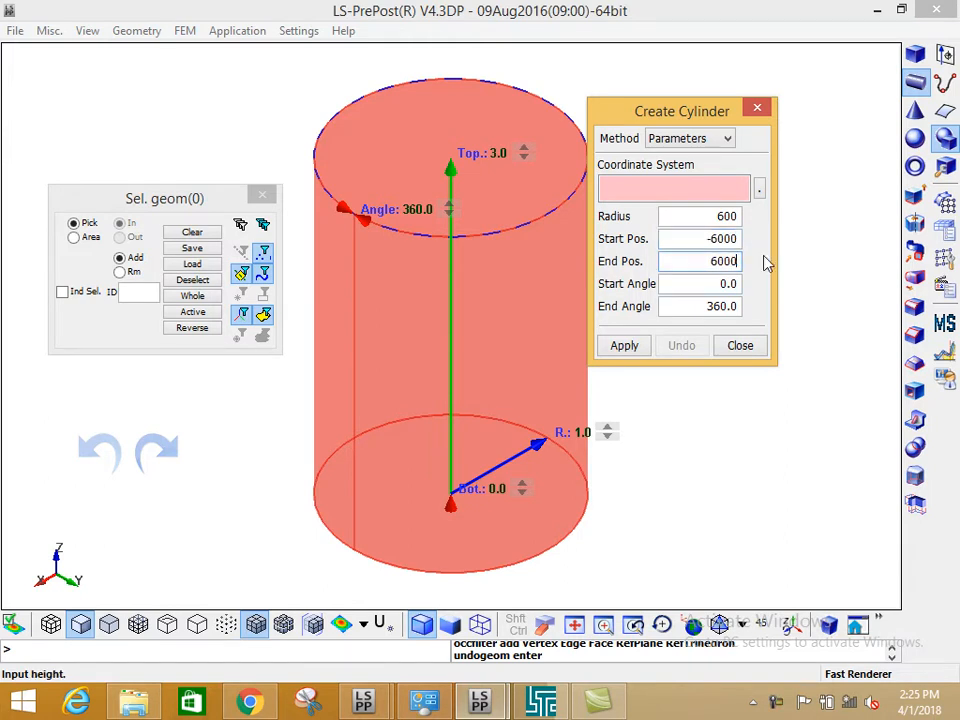
pyautogui.click(632, 348)
pyautogui.keyDown('shift'); pyautogui.moveTo(469, 455); pyautogui.dragTo(425, 370); pyautogui.keyUp('shift')
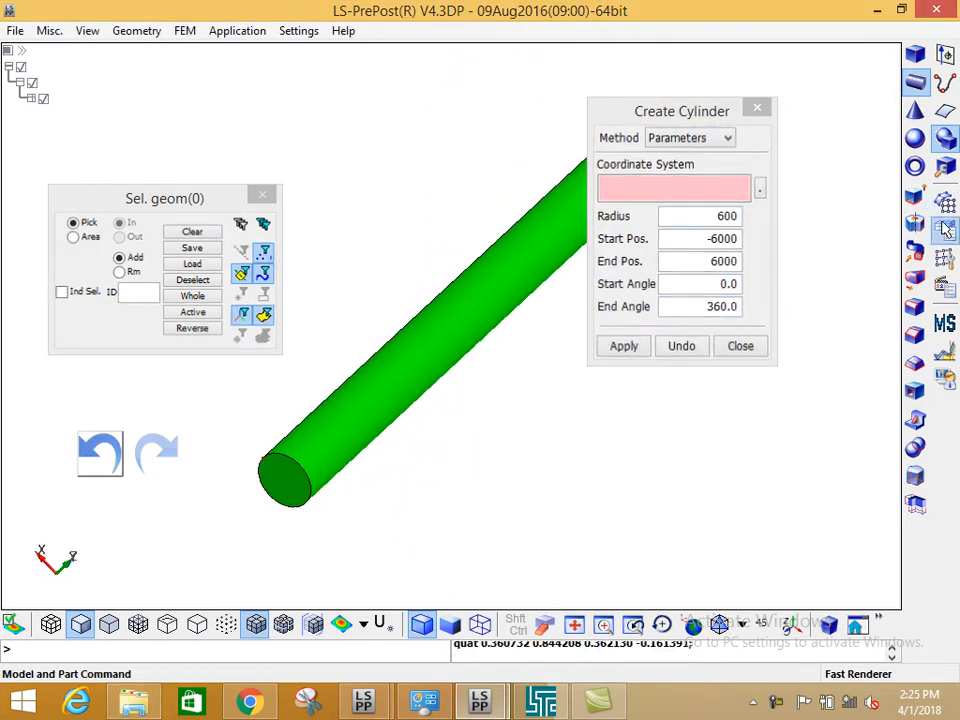
# Start the Auto Mesher in Size mode and select the cylinder's curved side face for meshing
pyautogui.click(945, 203)
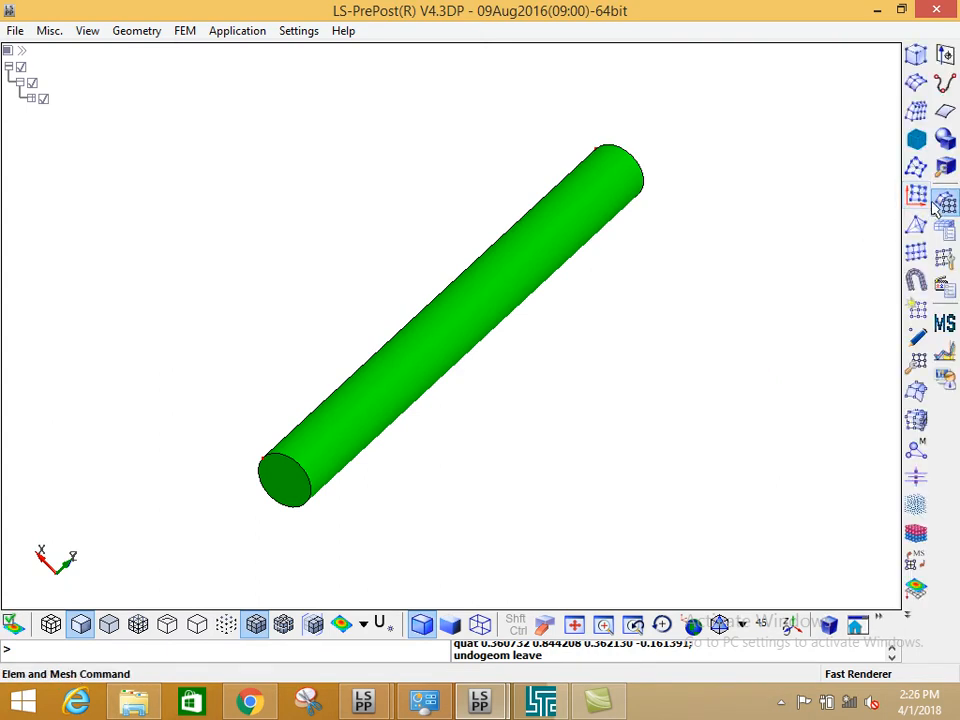
pyautogui.click(916, 83)
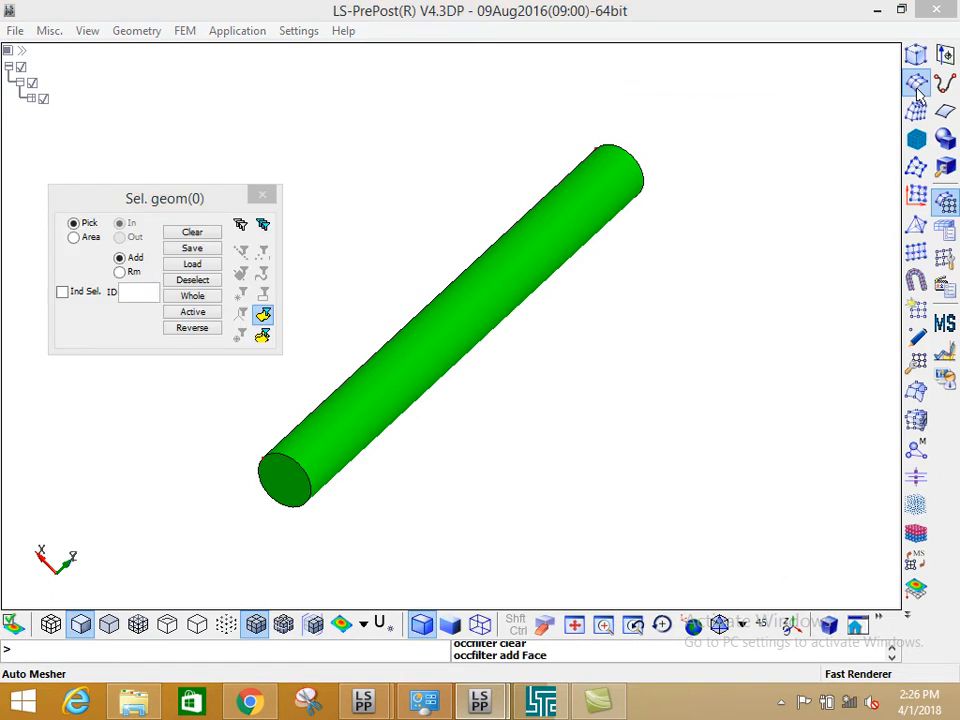
pyautogui.keyDown('shift'); pyautogui.moveTo(452, 216); pyautogui.dragTo(405, 171); pyautogui.keyUp('shift')
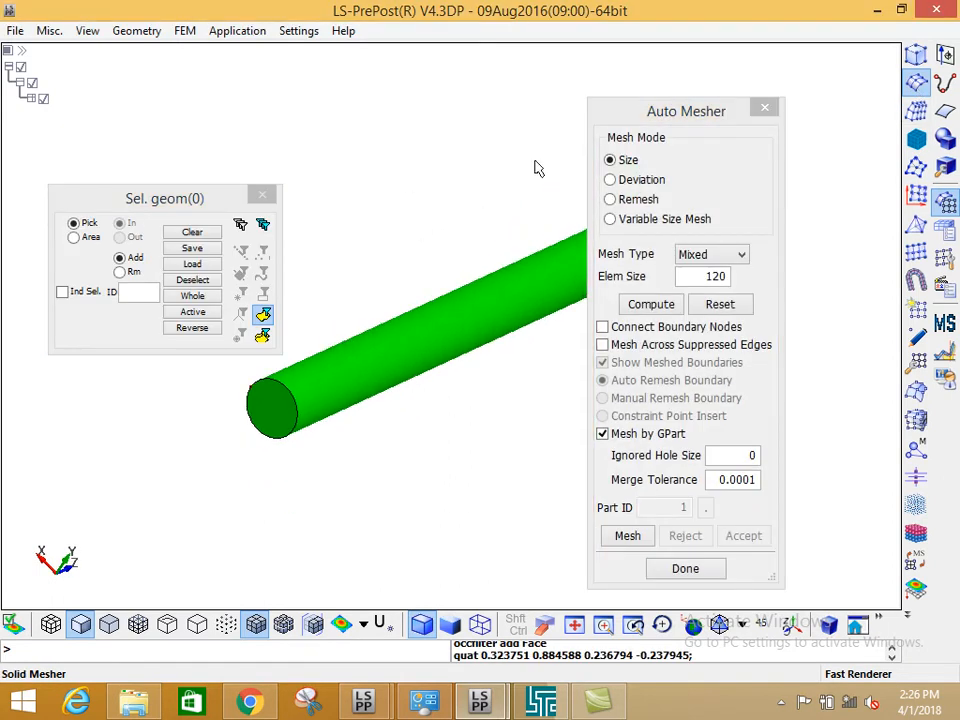
pyautogui.moveTo(620, 122); pyautogui.dragTo(756, 103)
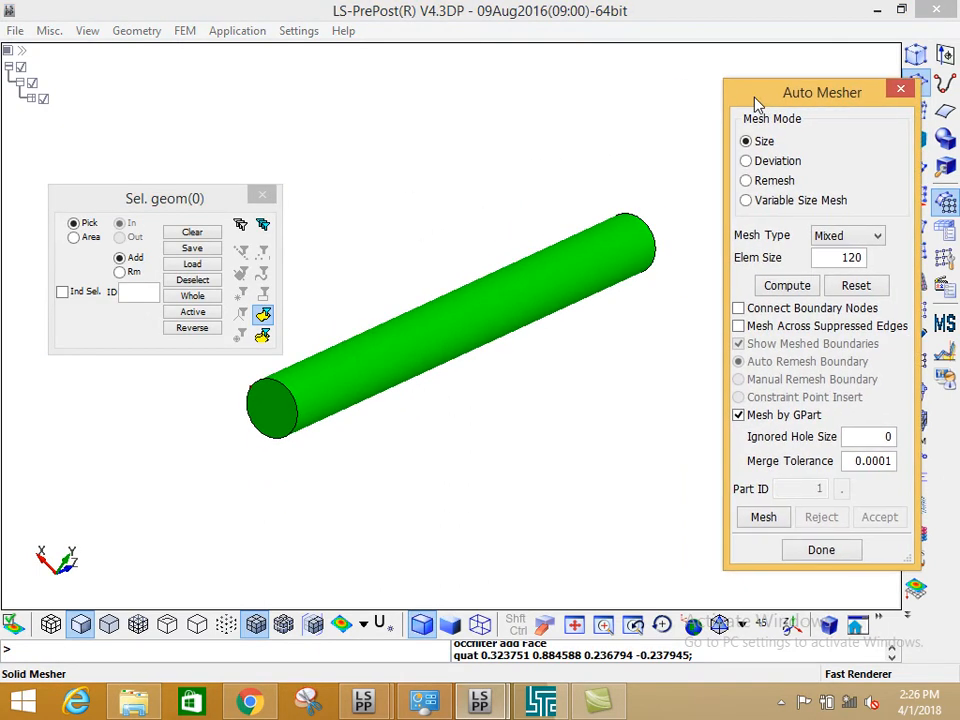
pyautogui.click(524, 297)
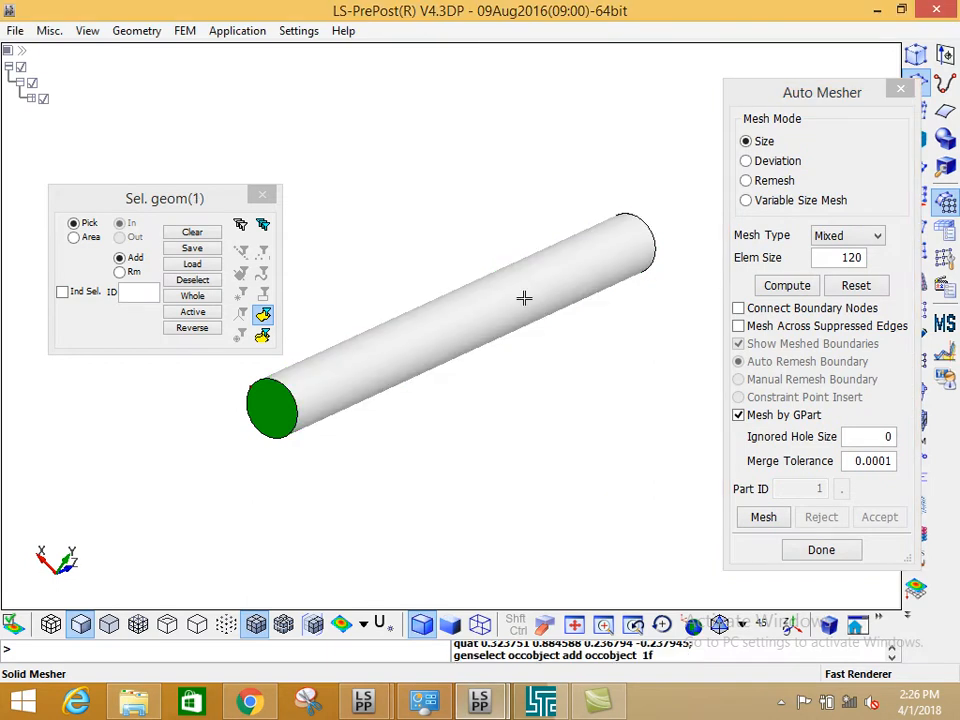
pyautogui.keyDown('shift'); pyautogui.moveTo(499, 321); pyautogui.dragTo(464, 310); pyautogui.keyUp('shift')
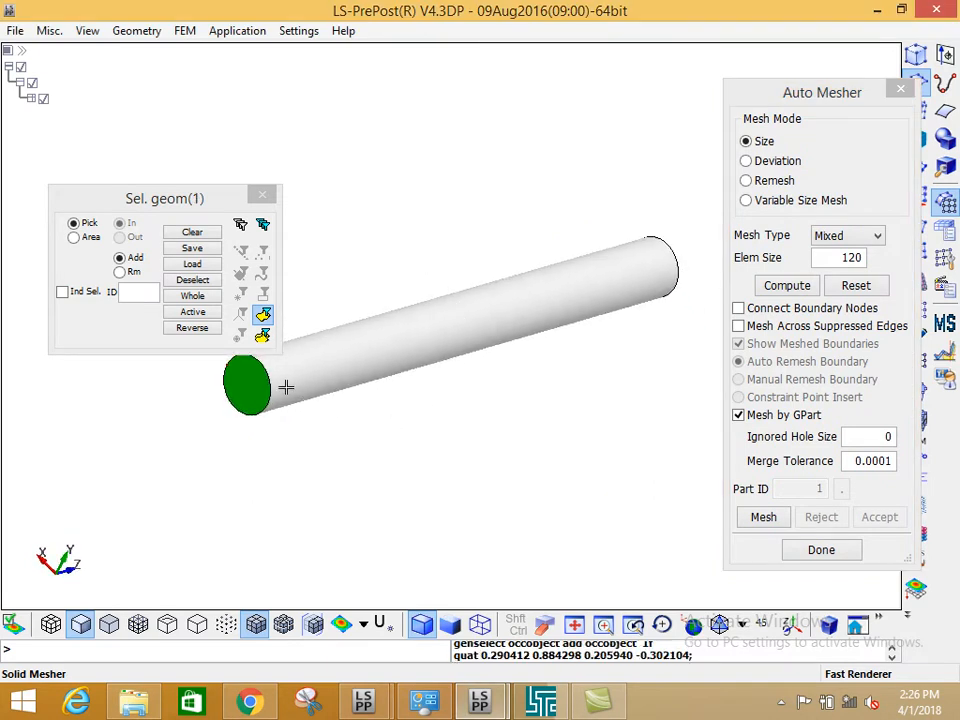
pyautogui.keyDown('shift'); pyautogui.moveTo(263, 400); pyautogui.dragTo(673, 375); pyautogui.keyUp('shift')
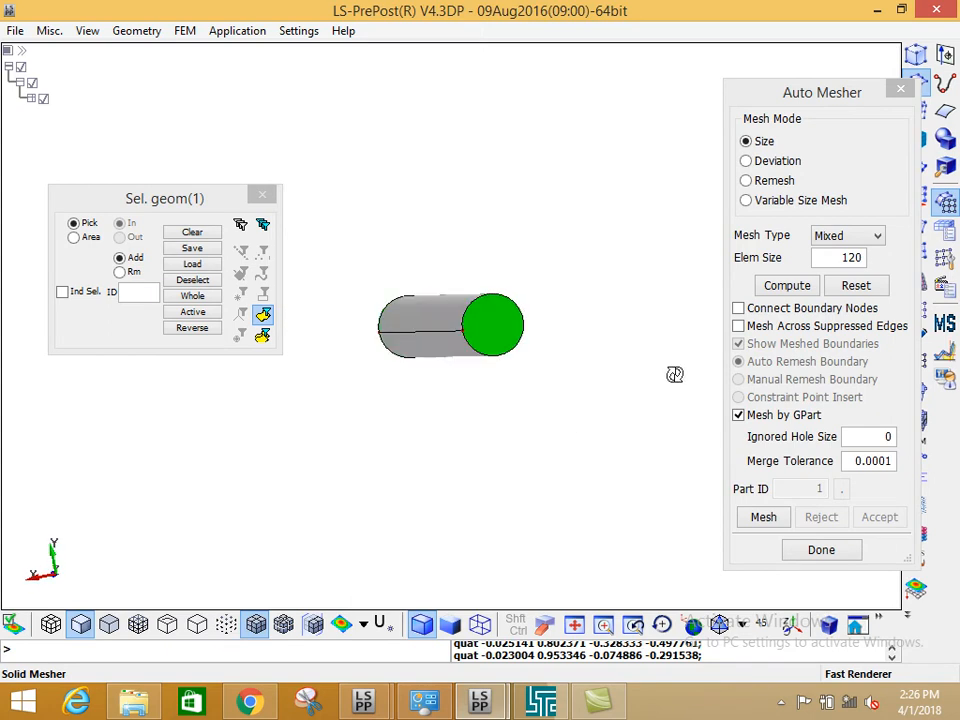
pyautogui.keyDown('shift'); pyautogui.moveTo(549, 362); pyautogui.dragTo(603, 397); pyautogui.keyUp('shift')
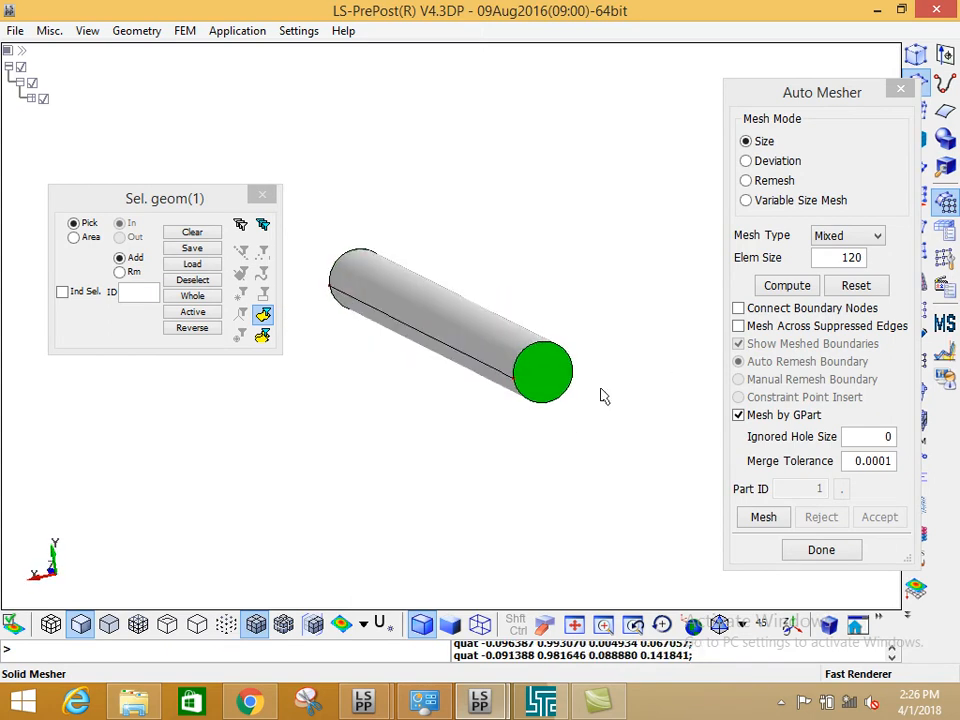
pyautogui.click(545, 374)
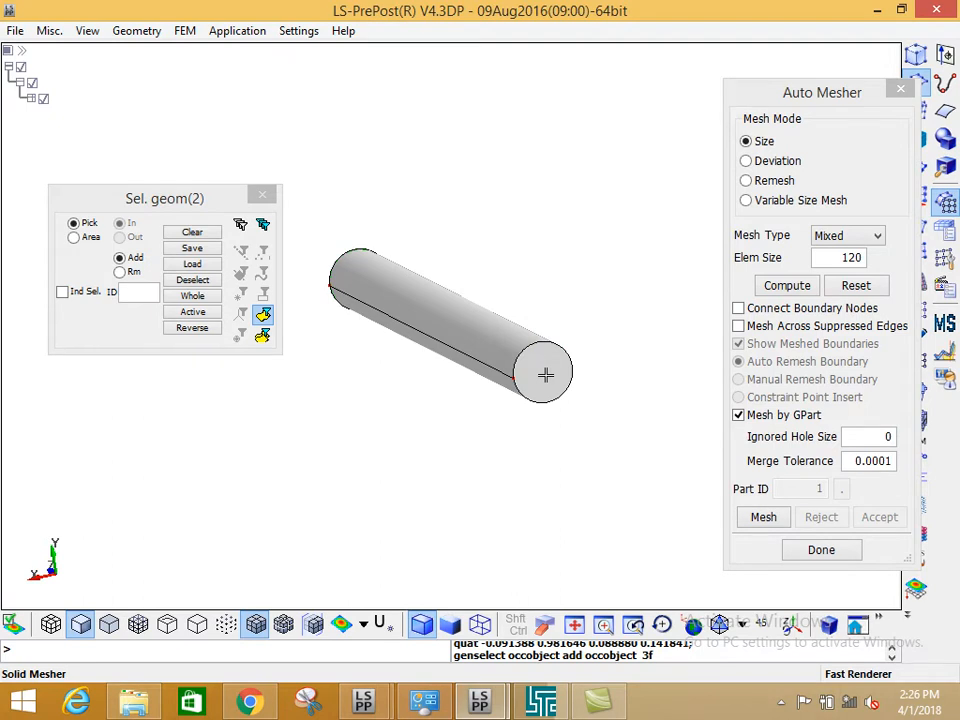
pyautogui.click(545, 374)
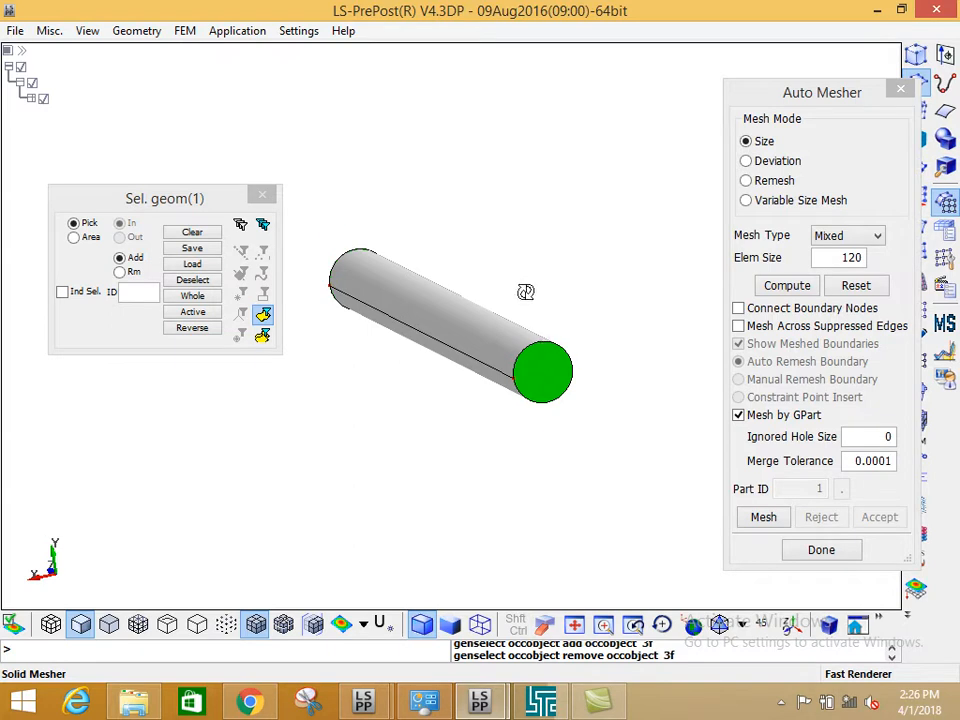
pyautogui.keyDown('shift'); pyautogui.moveTo(529, 302); pyautogui.dragTo(564, 326); pyautogui.keyUp('shift')
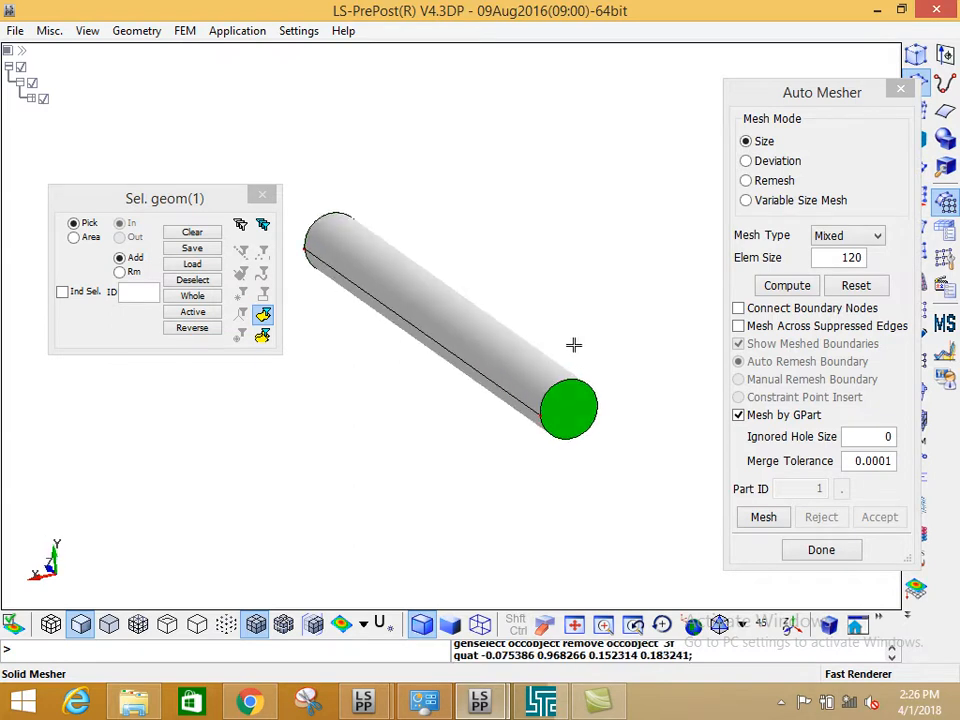
# Compute the element size automatically as 240, generate the mixed mesh on the cylinder's curved face and accept it
pyautogui.click(760, 91)
pyautogui.moveTo(760, 91); pyautogui.dragTo(740, 53)
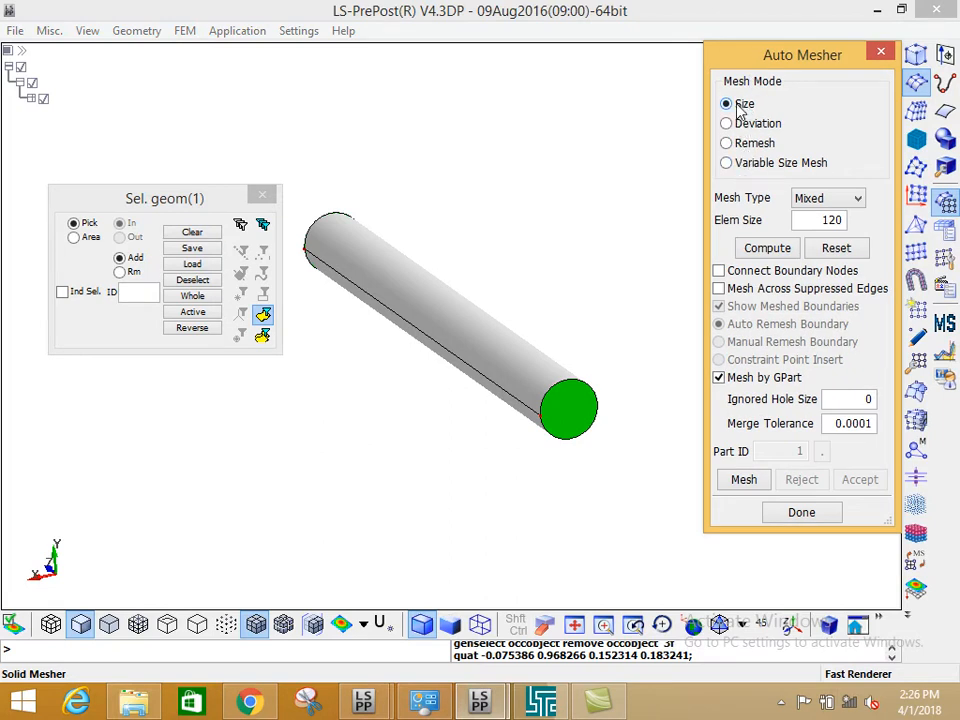
pyautogui.click(767, 248)
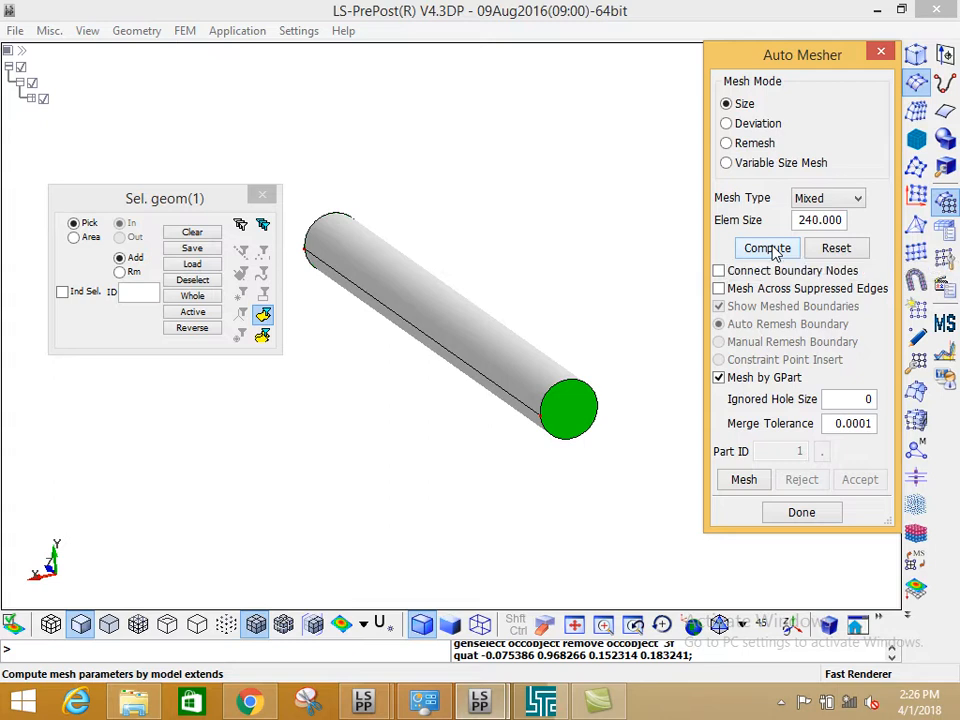
pyautogui.click(745, 484)
pyautogui.moveTo(530, 259); pyautogui.dragTo(545, 300)
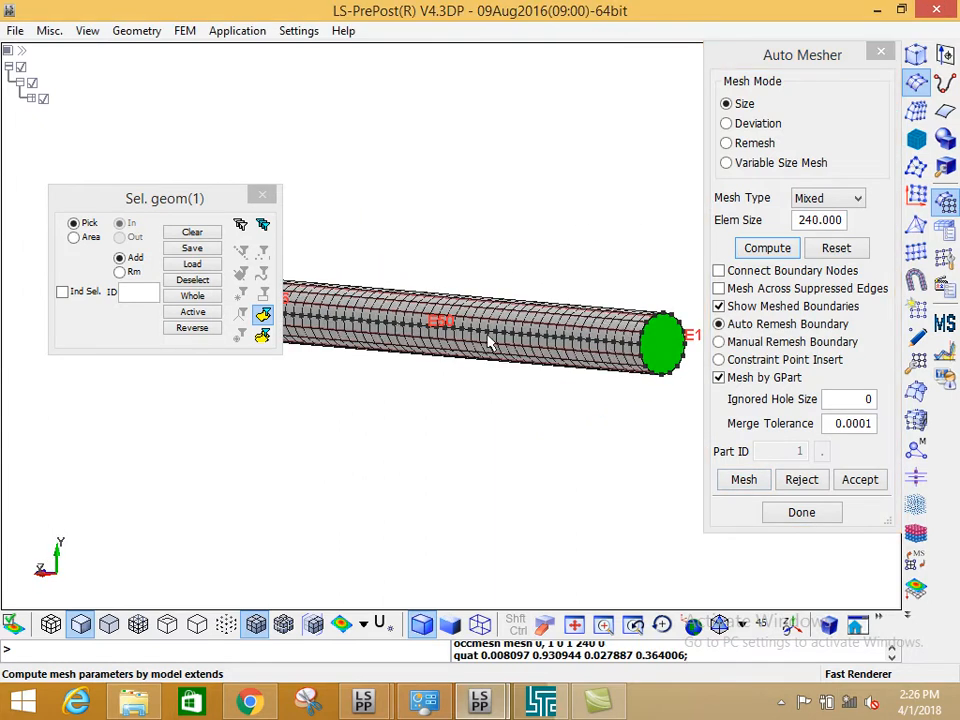
pyautogui.click(849, 481)
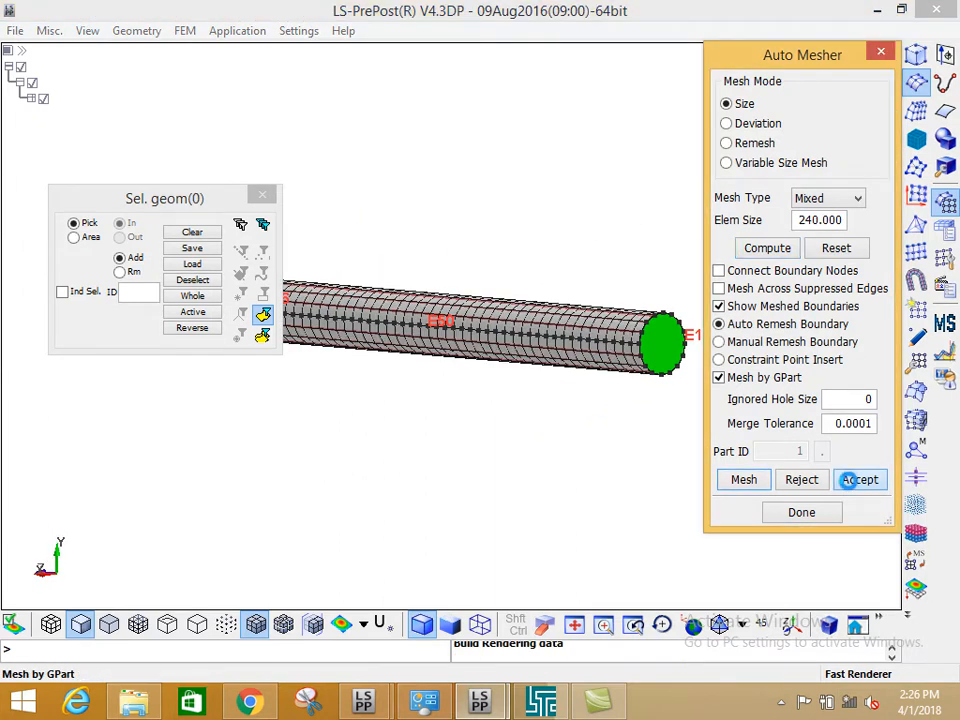
# Examine the meshed cylinder from both ends and compare the hidden and shaded element display modes
pyautogui.moveTo(637, 375); pyautogui.dragTo(645, 270)
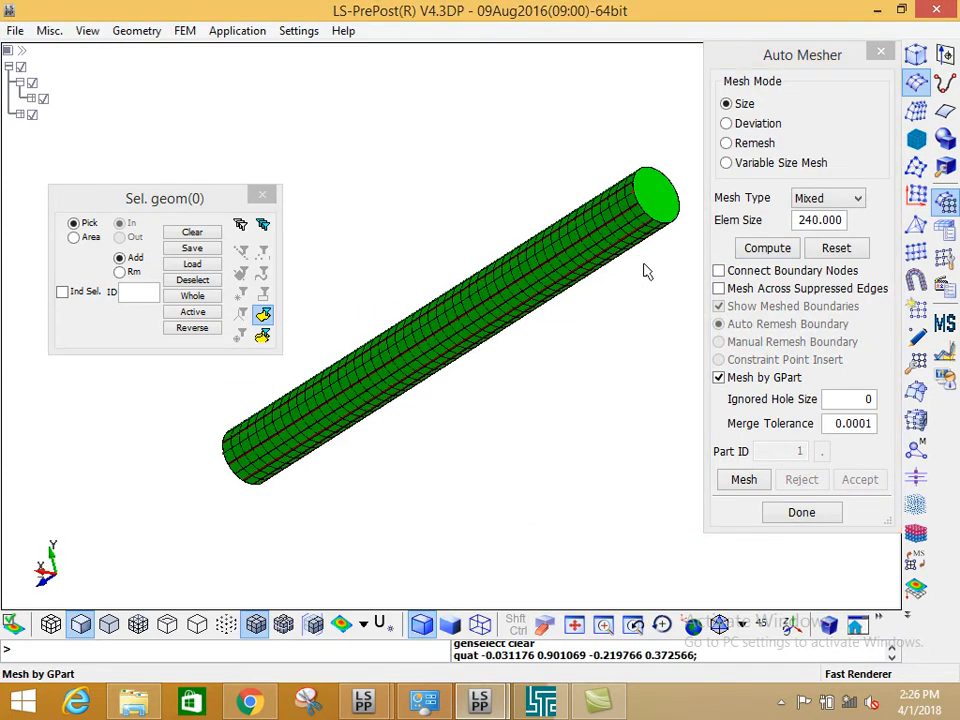
pyautogui.moveTo(617, 180); pyautogui.dragTo(510, 432)
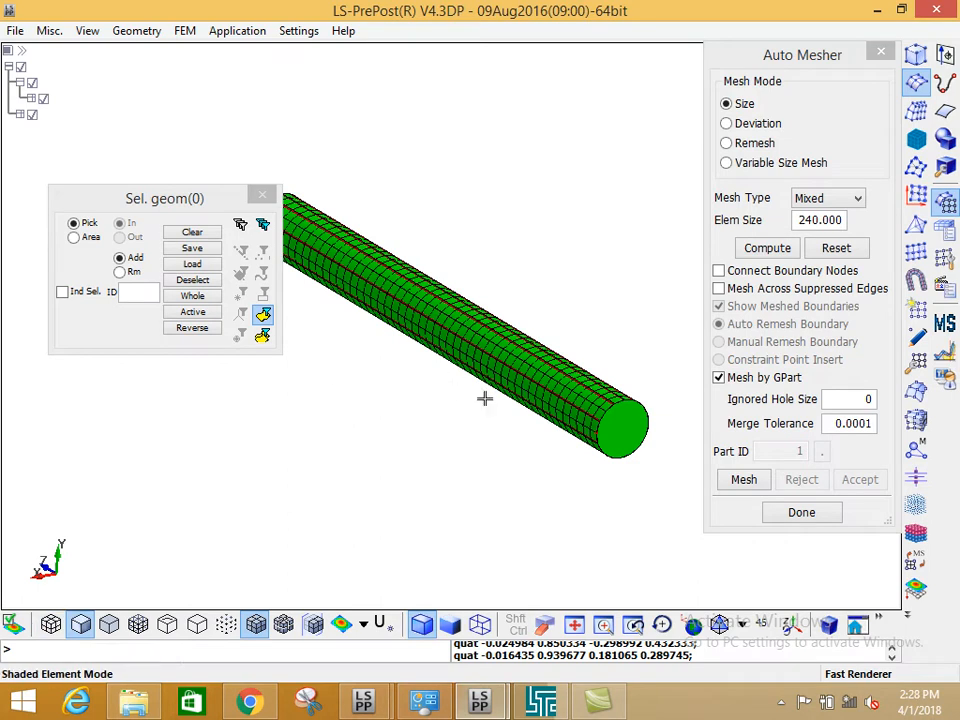
pyautogui.click(48, 625)
pyautogui.click(50, 625)
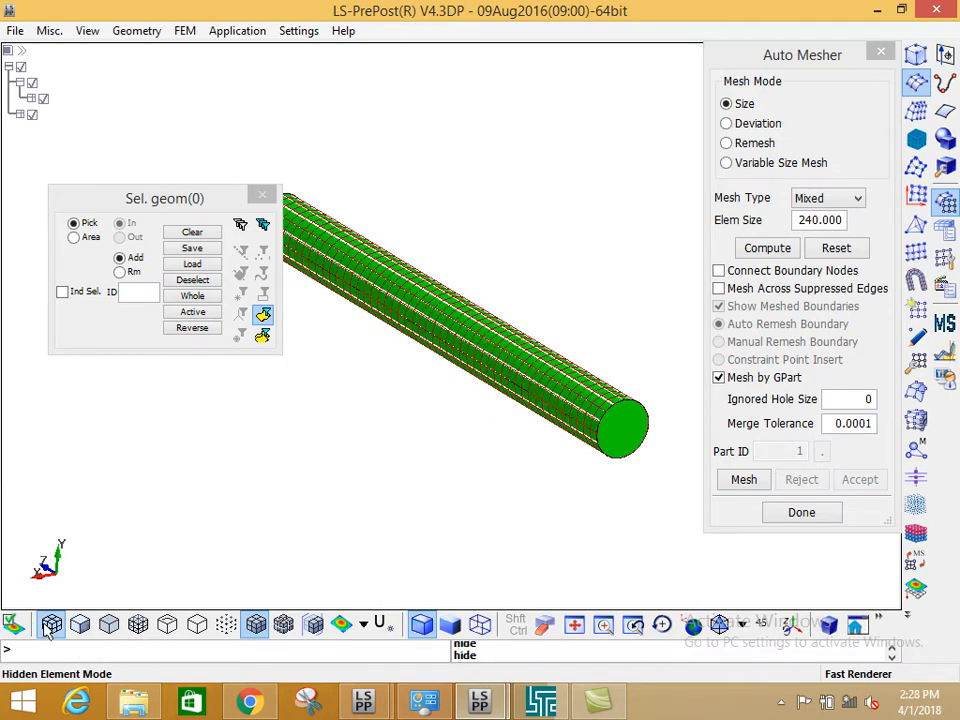
pyautogui.click(78, 625)
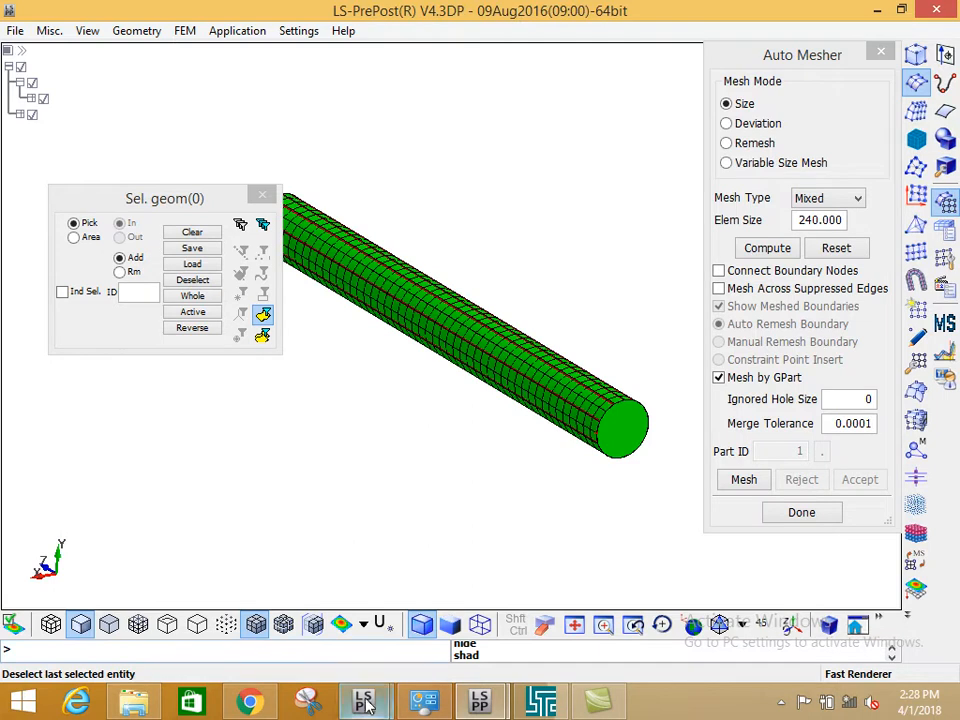
pyautogui.click(250, 703)
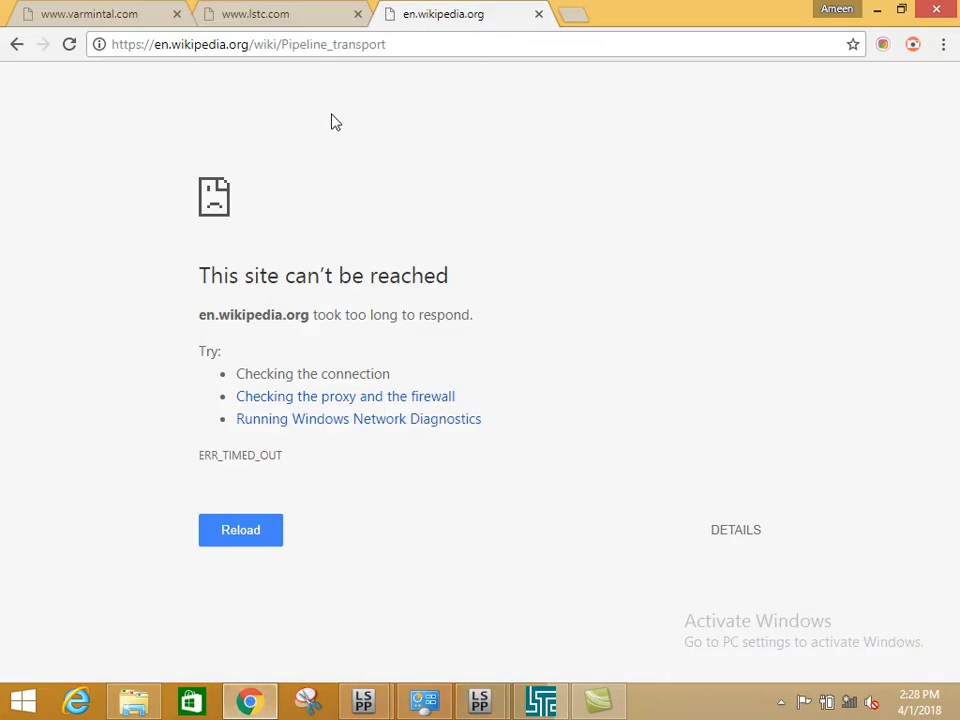
pyautogui.click(262, 16)
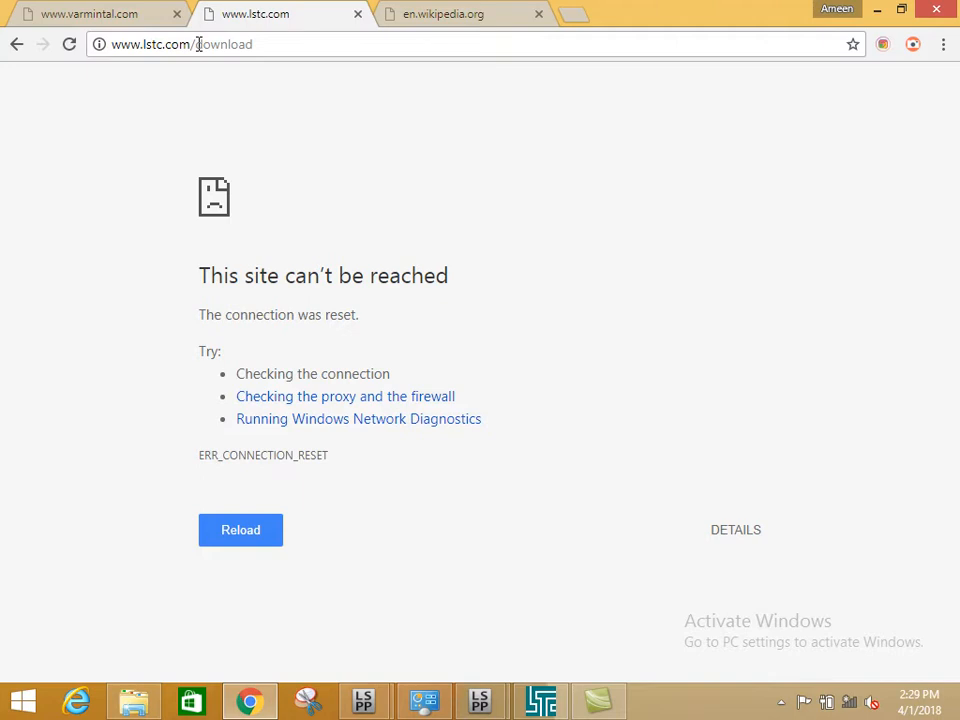
pyautogui.hotkey('alt', 'Tab')
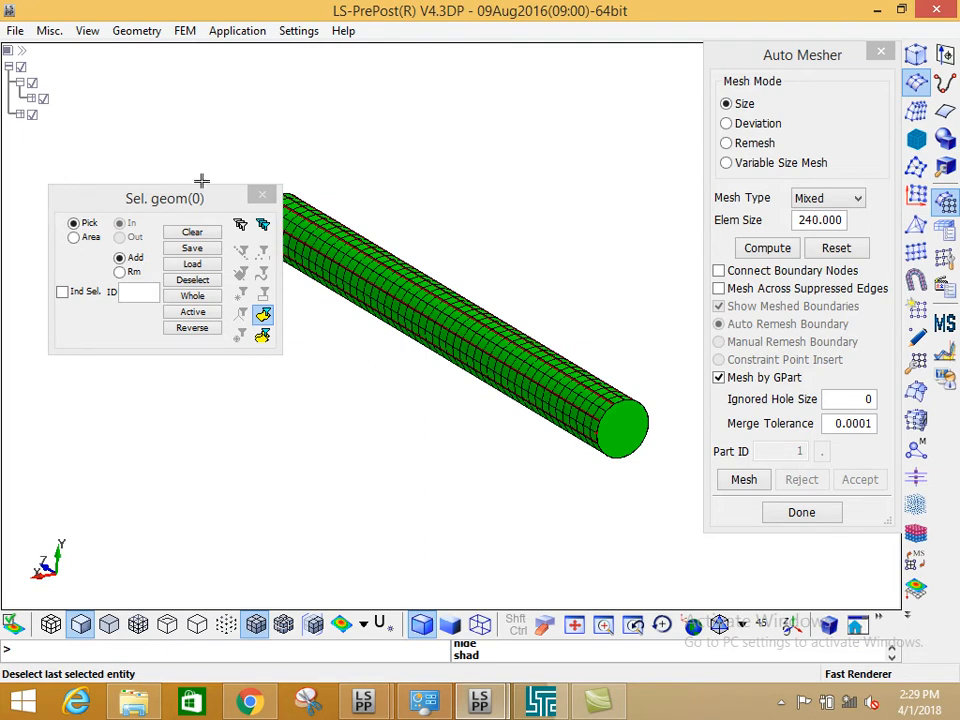
# Replace the Auto Mesher with Assembly and Select Part and list the contents of Assembly 1
pyautogui.click(424, 162)
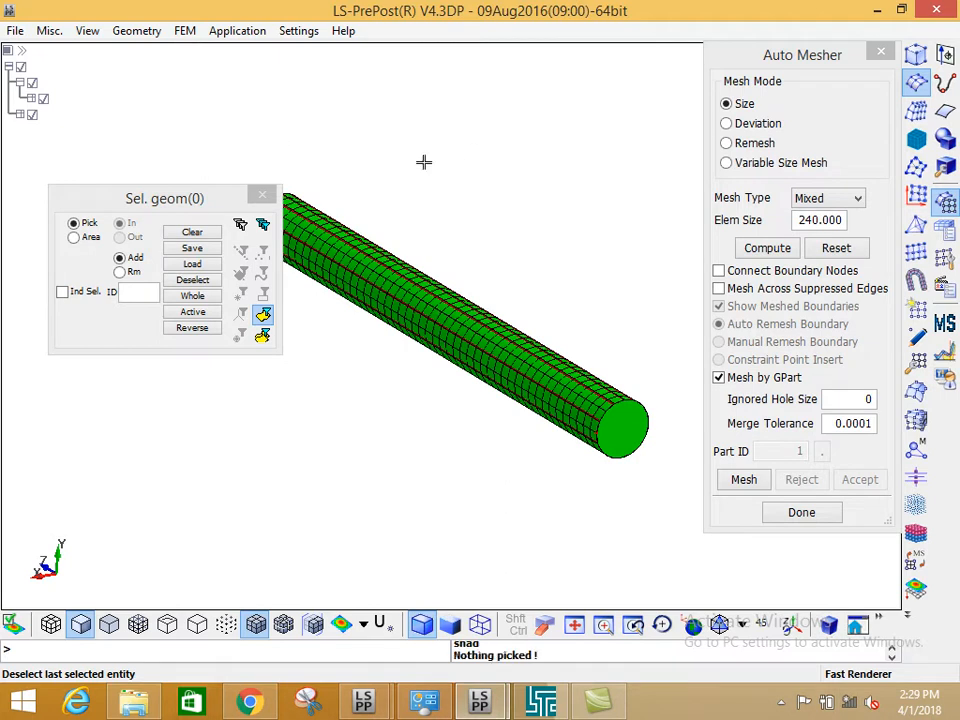
pyautogui.press('F11')
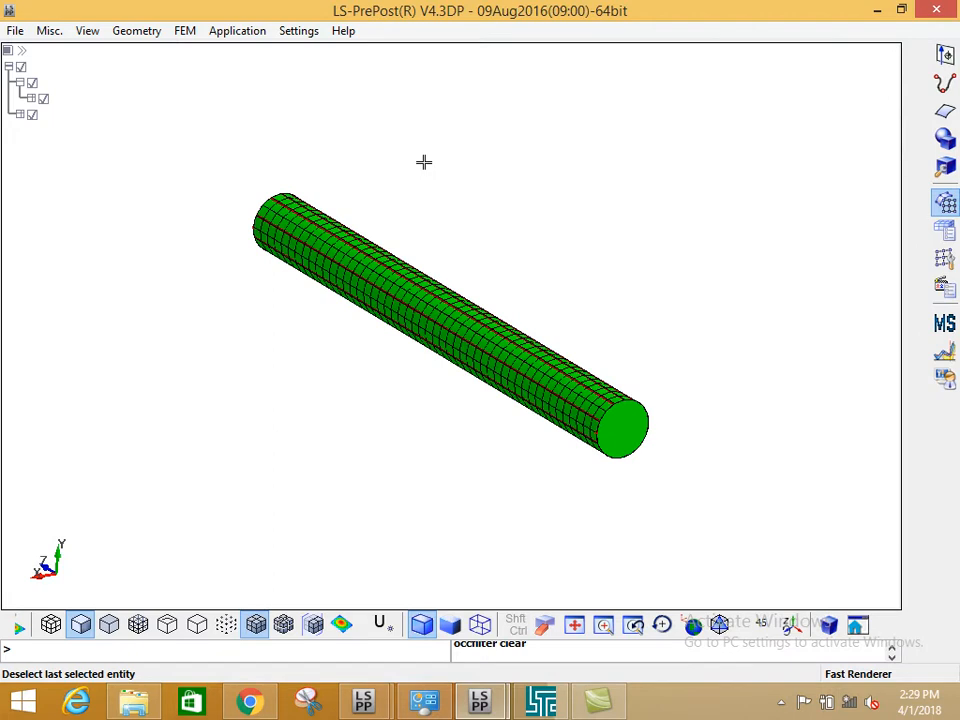
pyautogui.moveTo(752, 60); pyautogui.dragTo(716, 79)
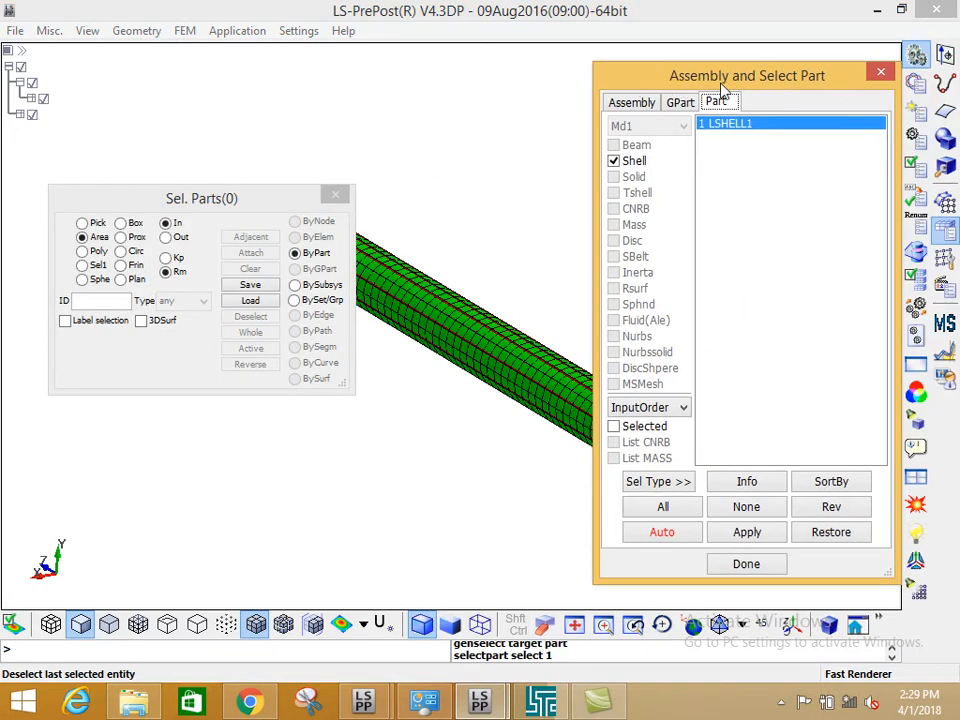
pyautogui.moveTo(724, 86); pyautogui.dragTo(780, 99)
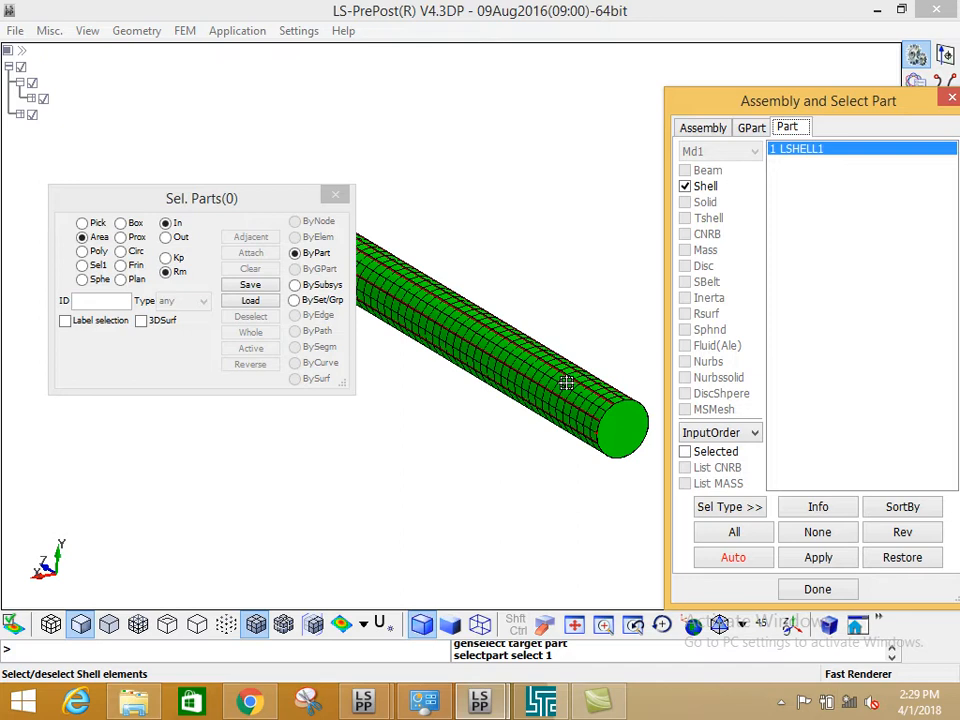
pyautogui.click(708, 133)
pyautogui.click(686, 208)
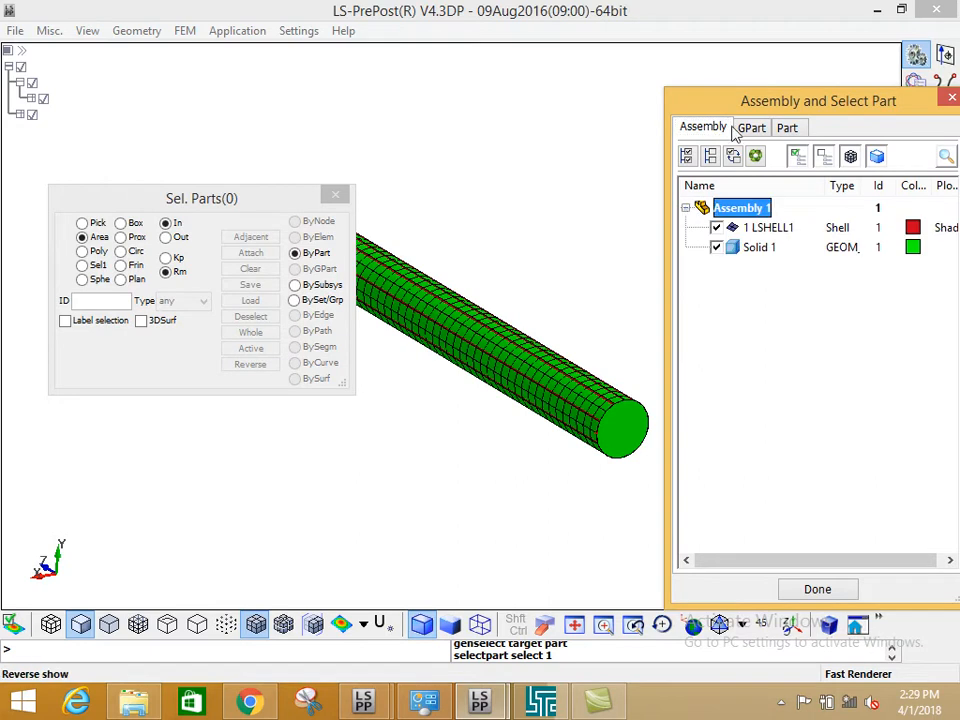
pyautogui.moveTo(735, 105); pyautogui.dragTo(665, 39)
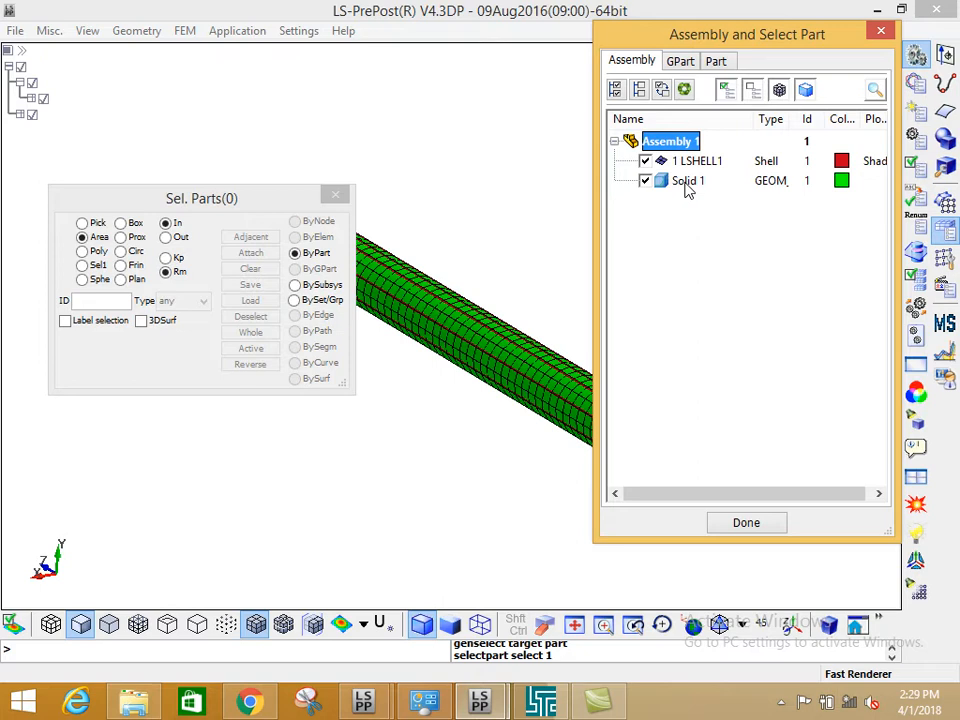
# Blank the Solid 1 geometry in Assembly 1 to leave only the shell mesh displayed
pyautogui.click(687, 182)
pyautogui.rightClick(687, 182)
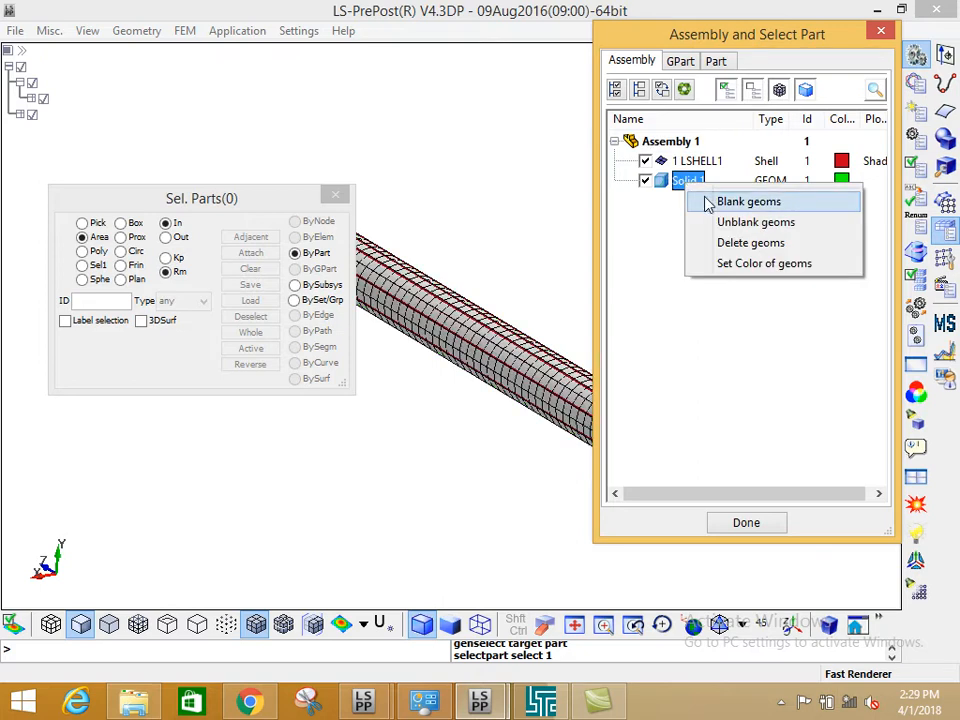
pyautogui.click(706, 203)
pyautogui.moveTo(729, 43); pyautogui.dragTo(647, 487)
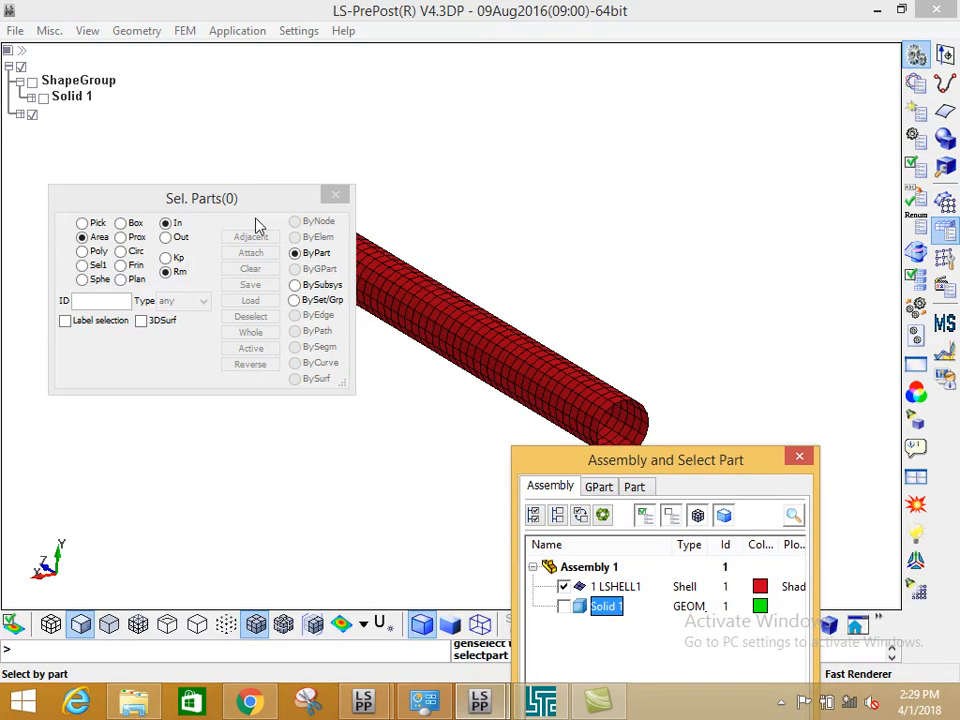
# Redisplay the Solid 1 geometry in Assembly 1 together with the shell mesh
pyautogui.moveTo(646, 456); pyautogui.dragTo(727, 77)
pyautogui.rightClick(684, 228)
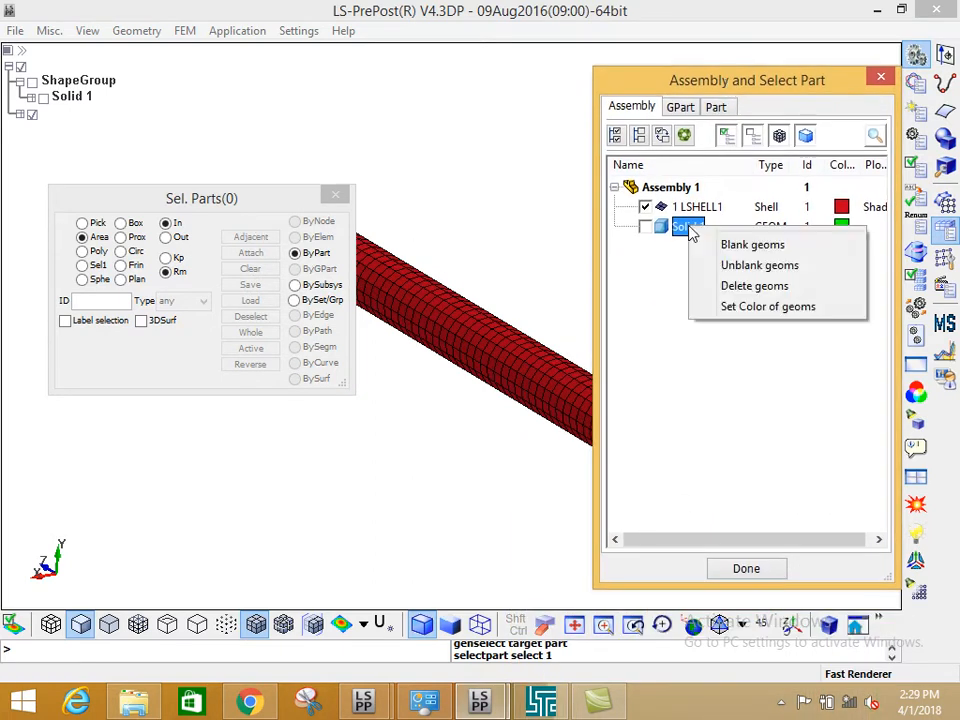
pyautogui.click(714, 246)
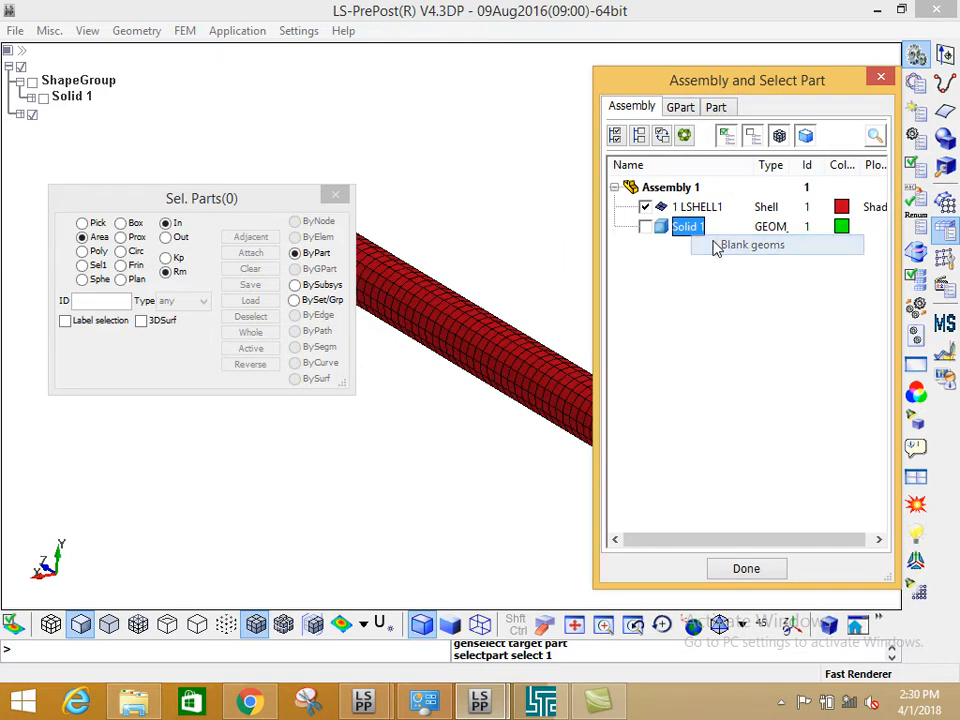
pyautogui.click(646, 227)
pyautogui.moveTo(716, 82); pyautogui.dragTo(700, 90)
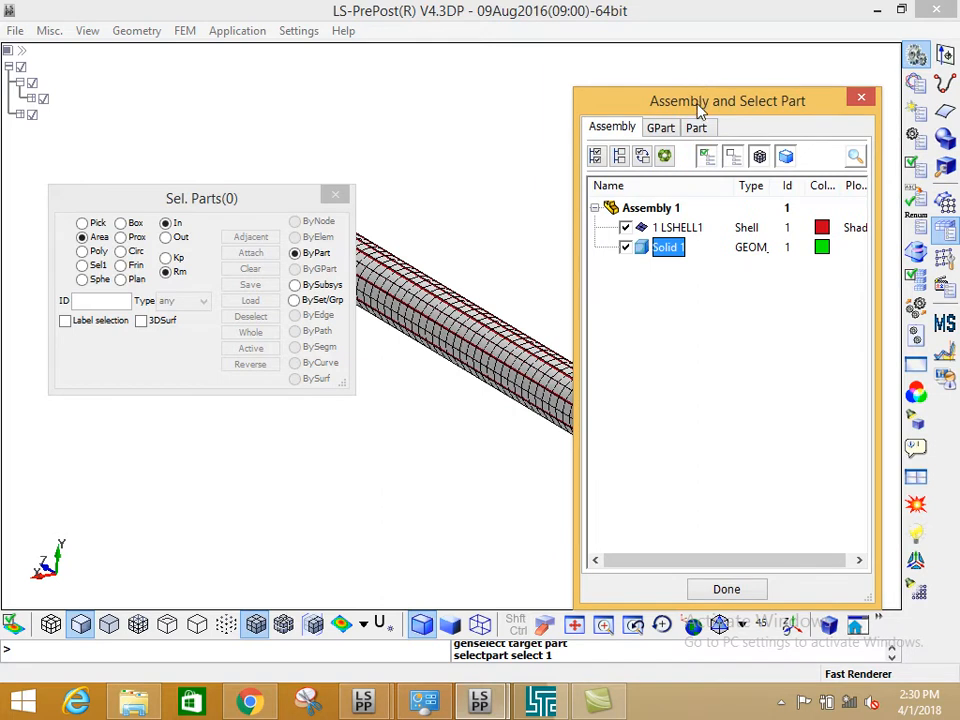
pyautogui.moveTo(699, 101); pyautogui.dragTo(685, 55)
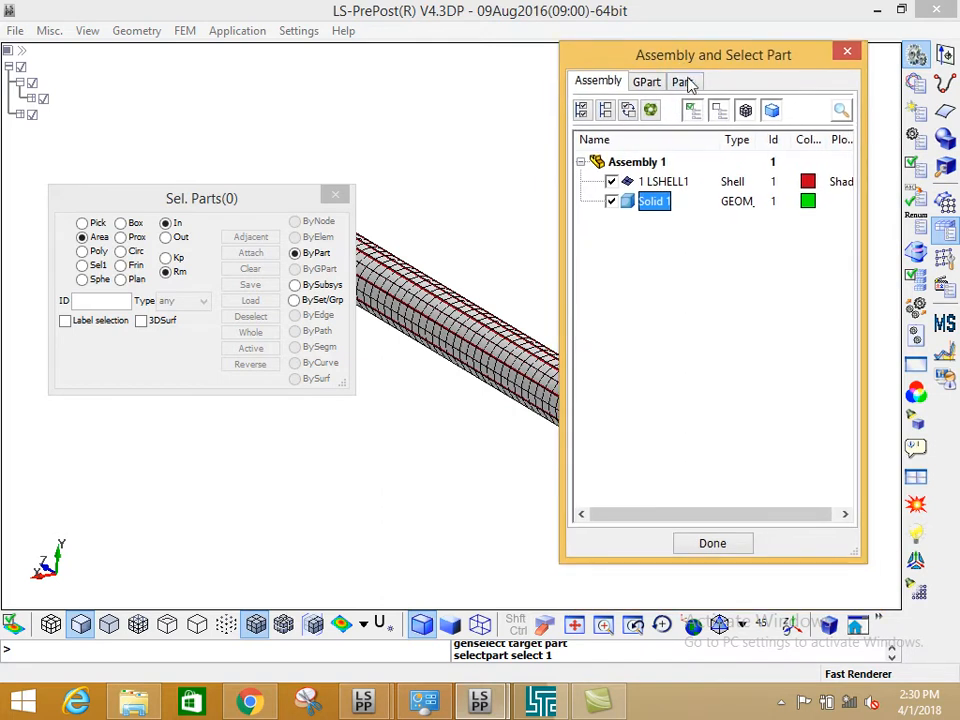
# Review the Part and GPart listings, and highlight the LSHELL1 shell part in Assembly 1
pyautogui.click(683, 83)
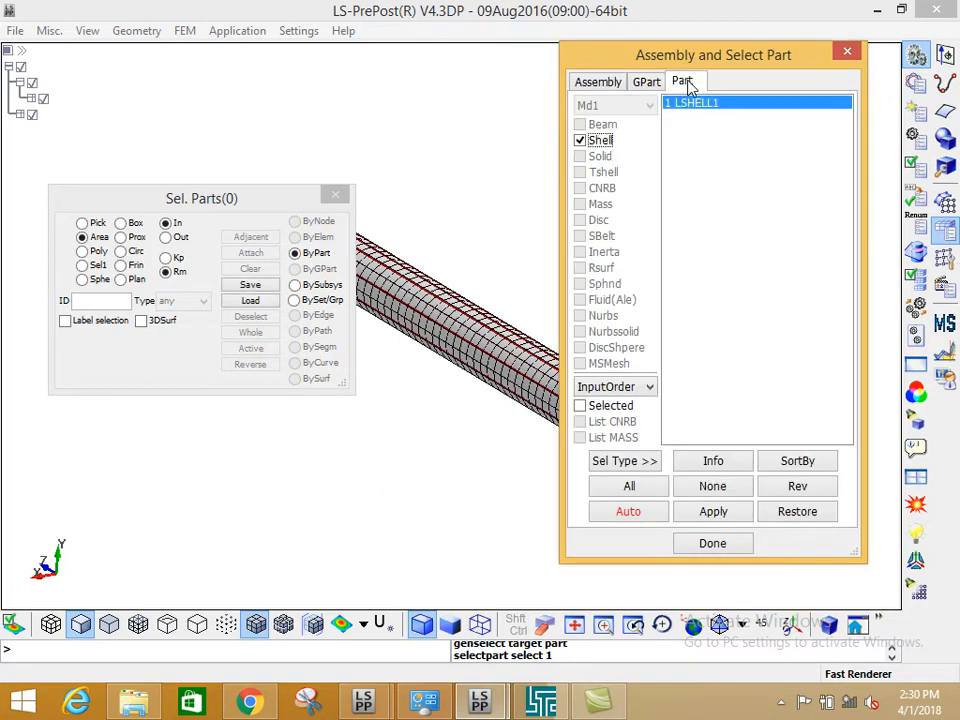
pyautogui.click(647, 83)
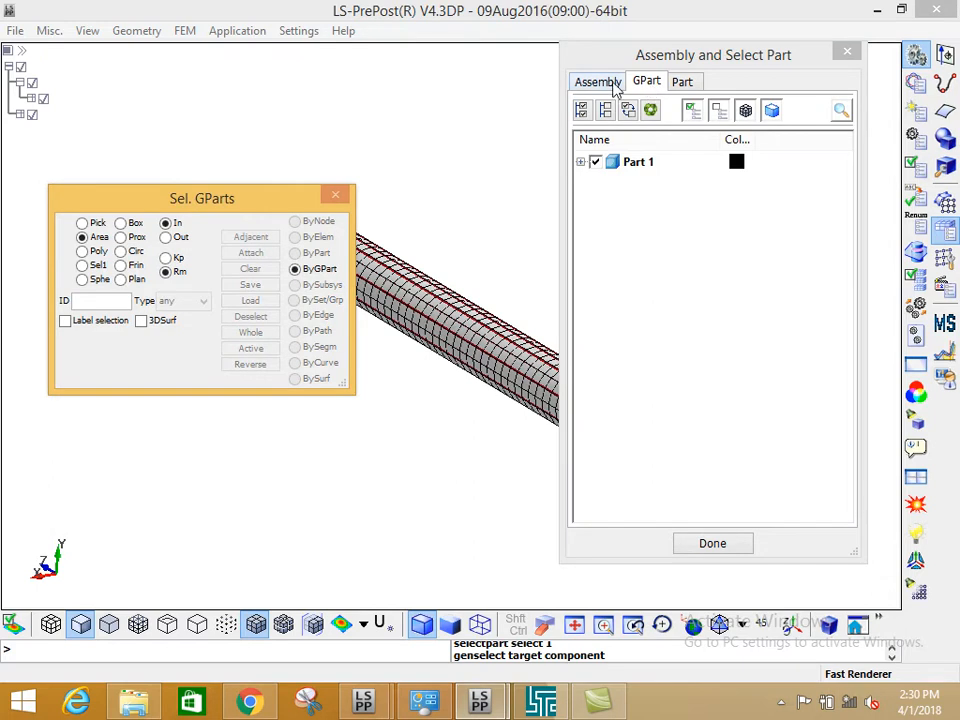
pyautogui.click(603, 84)
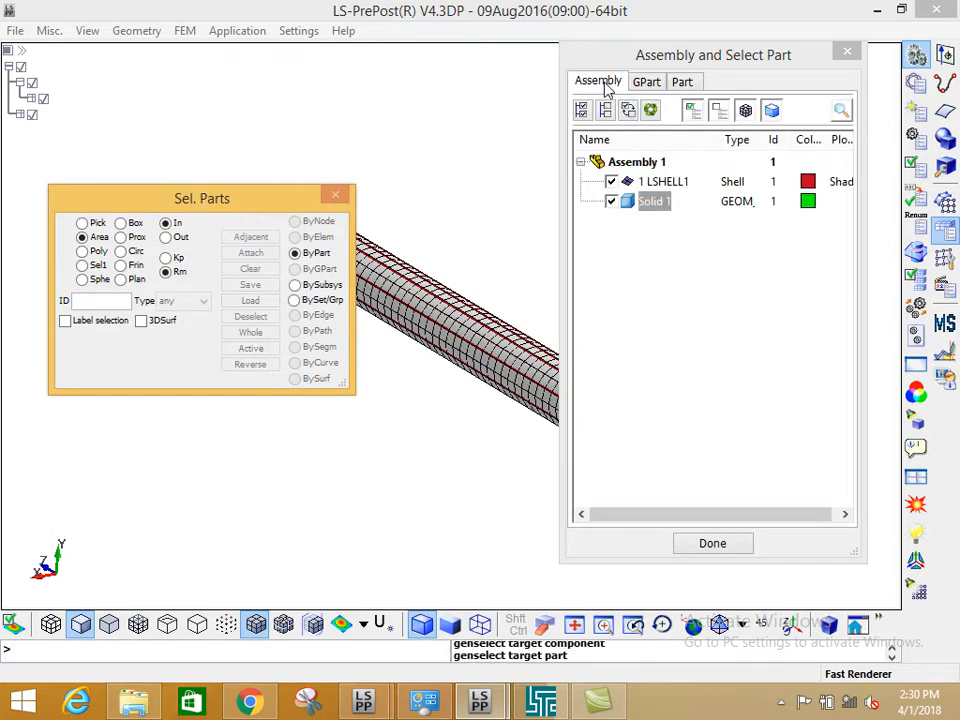
pyautogui.click(605, 89)
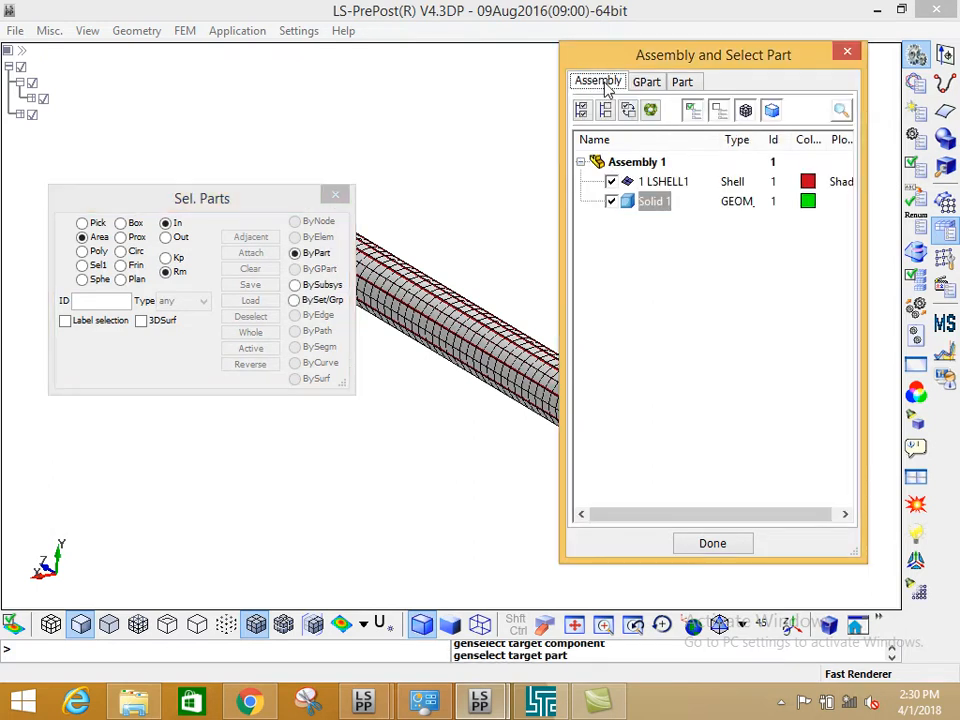
pyautogui.click(638, 183)
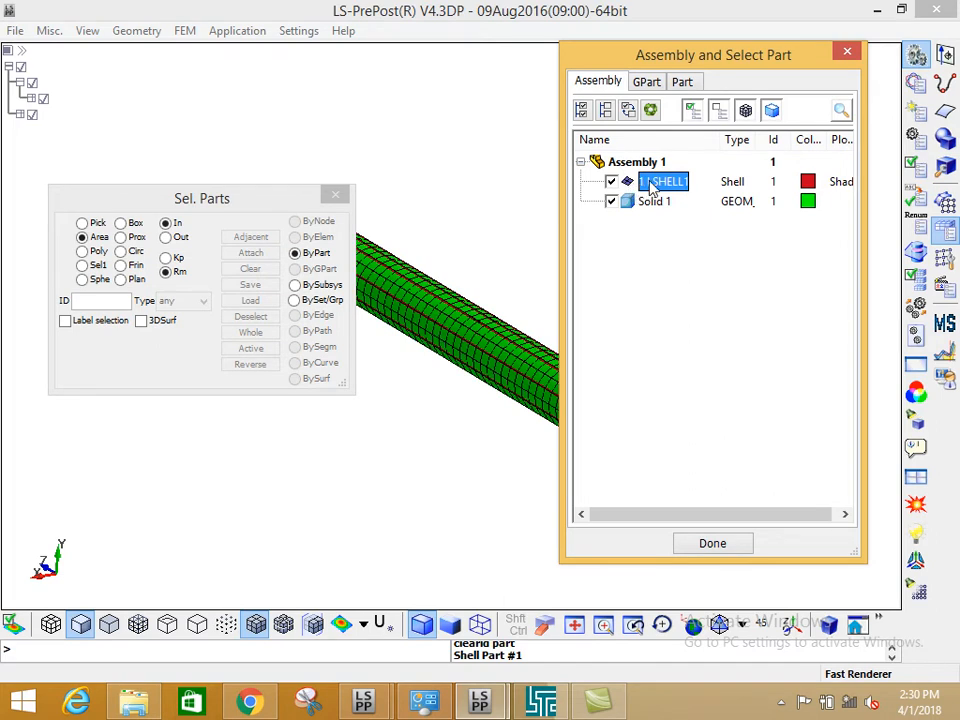
# Blank the Solid 1 geometry in Assembly 1 and move the dialogs aside to uncover the shell mesh
pyautogui.click(651, 203)
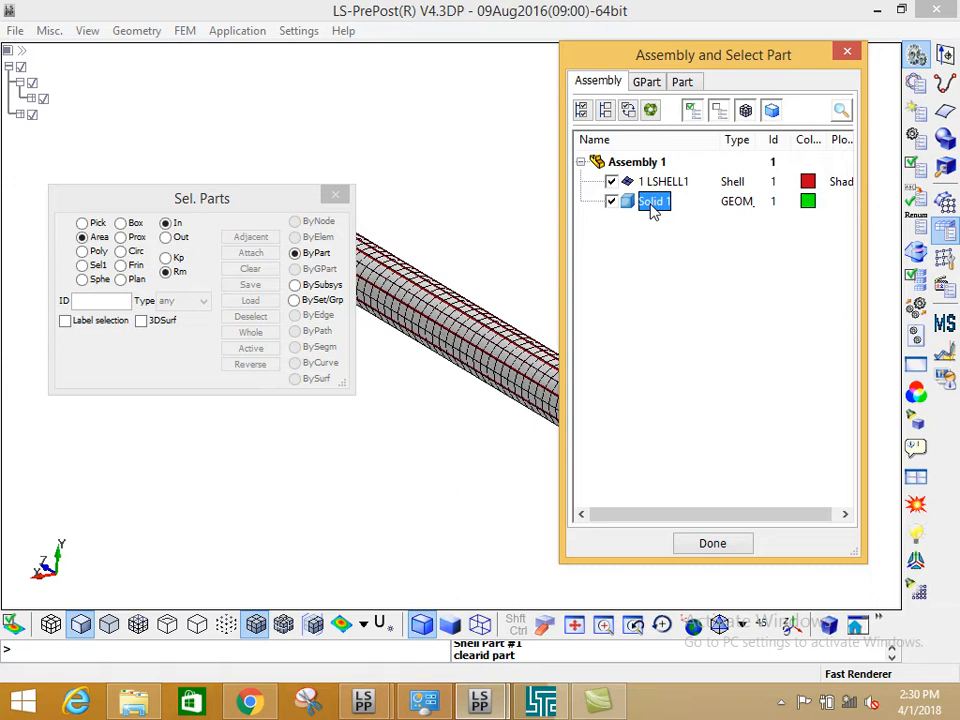
pyautogui.rightClick(652, 210)
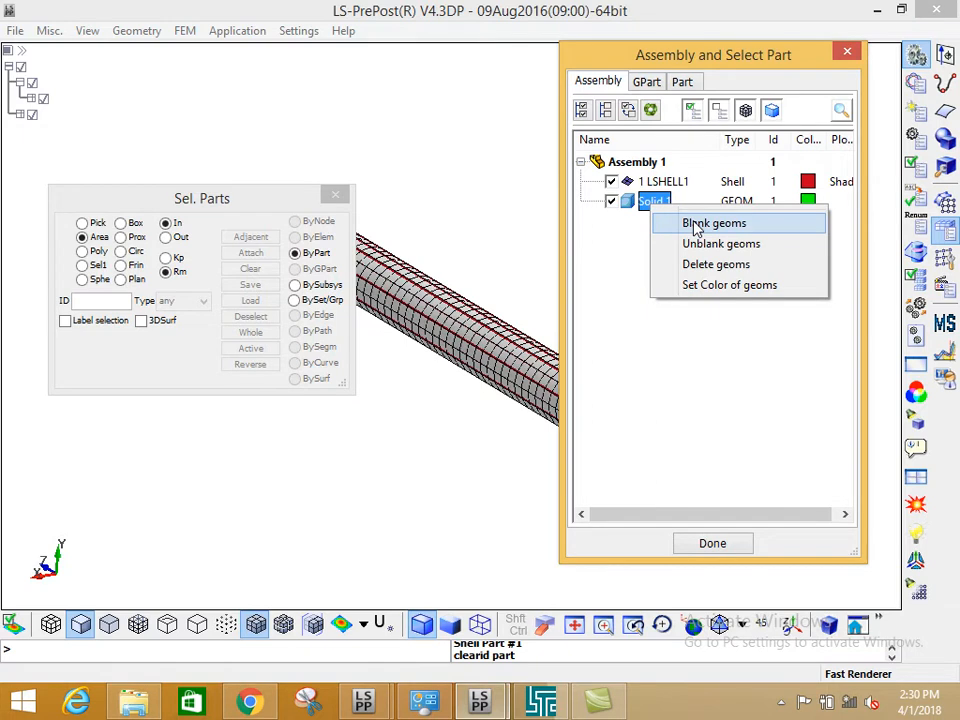
pyautogui.click(697, 225)
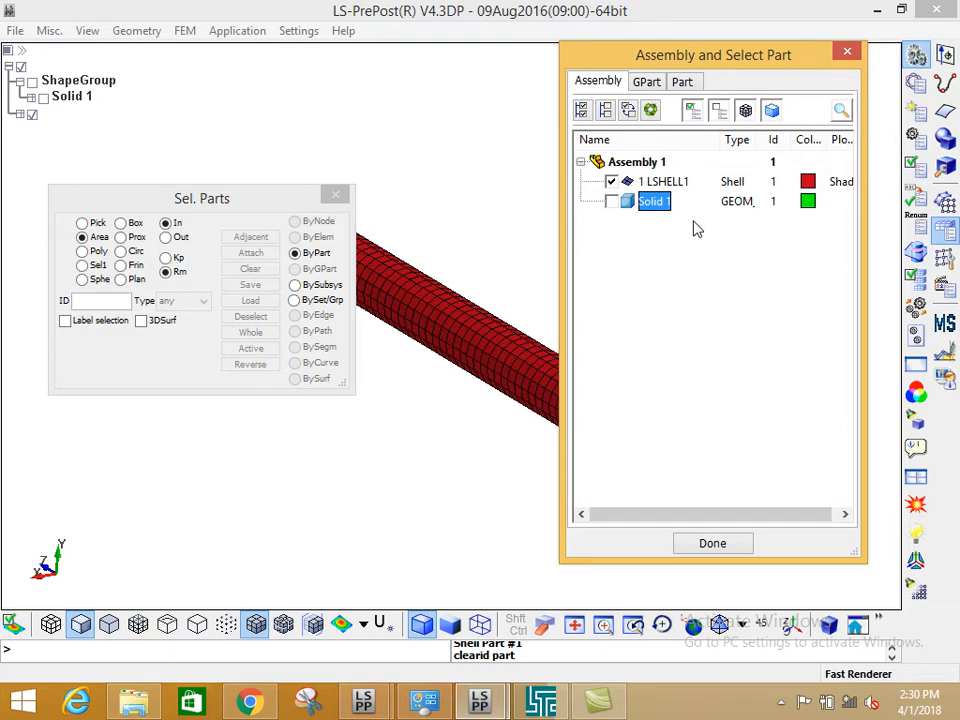
pyautogui.moveTo(231, 206); pyautogui.dragTo(280, 318)
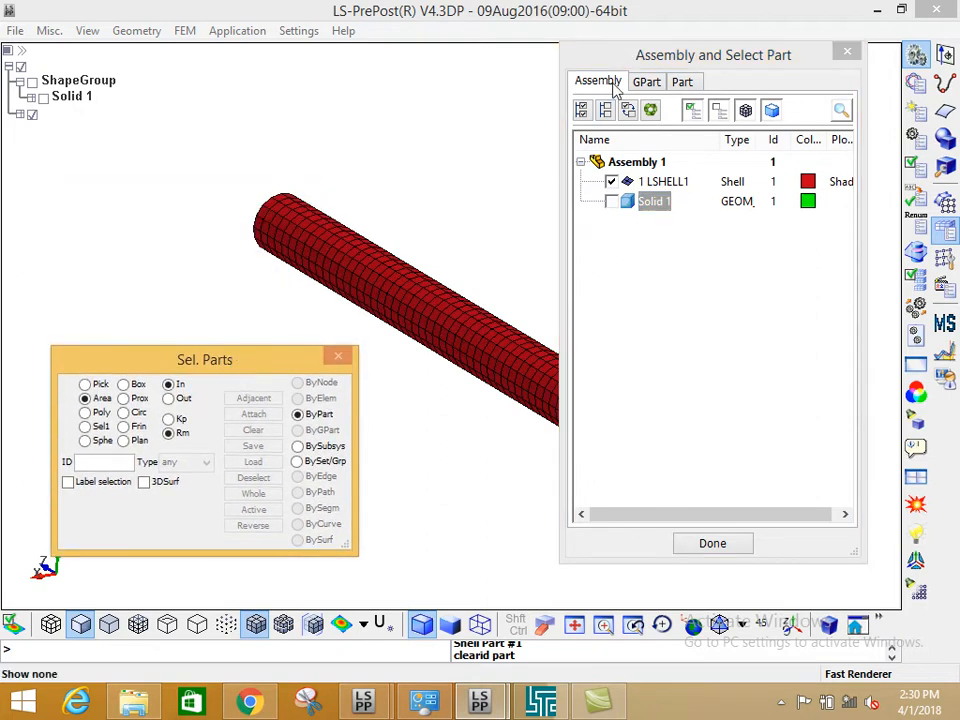
pyautogui.moveTo(622, 66); pyautogui.dragTo(700, 119)
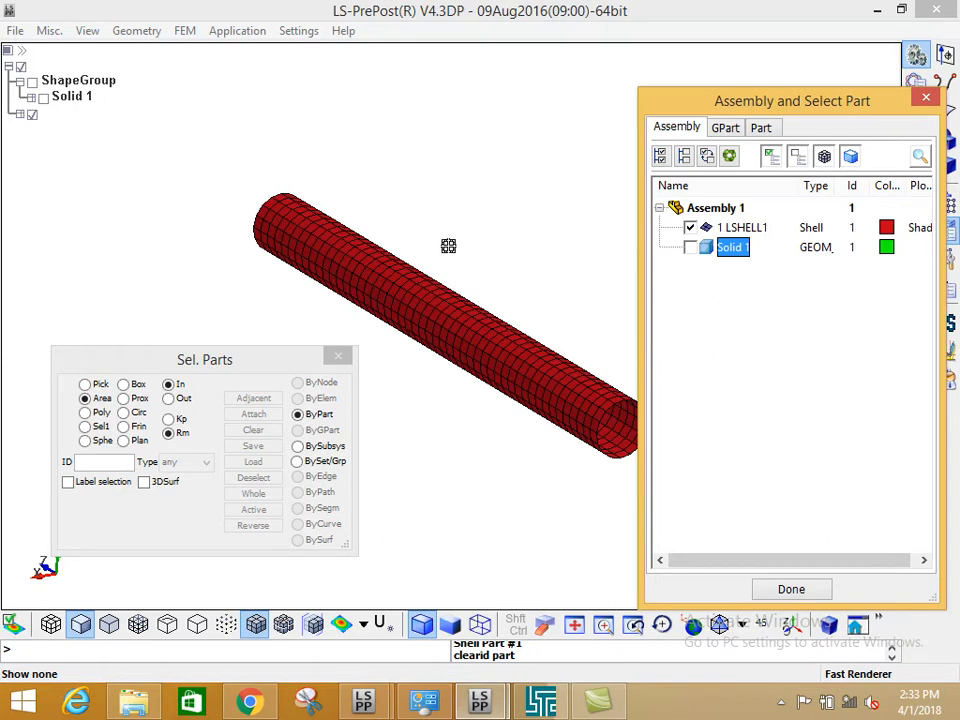
# Display the shell mesh in hidden element mode and close both Assembly and Select Part and the Auto Mesher
pyautogui.click(51, 624)
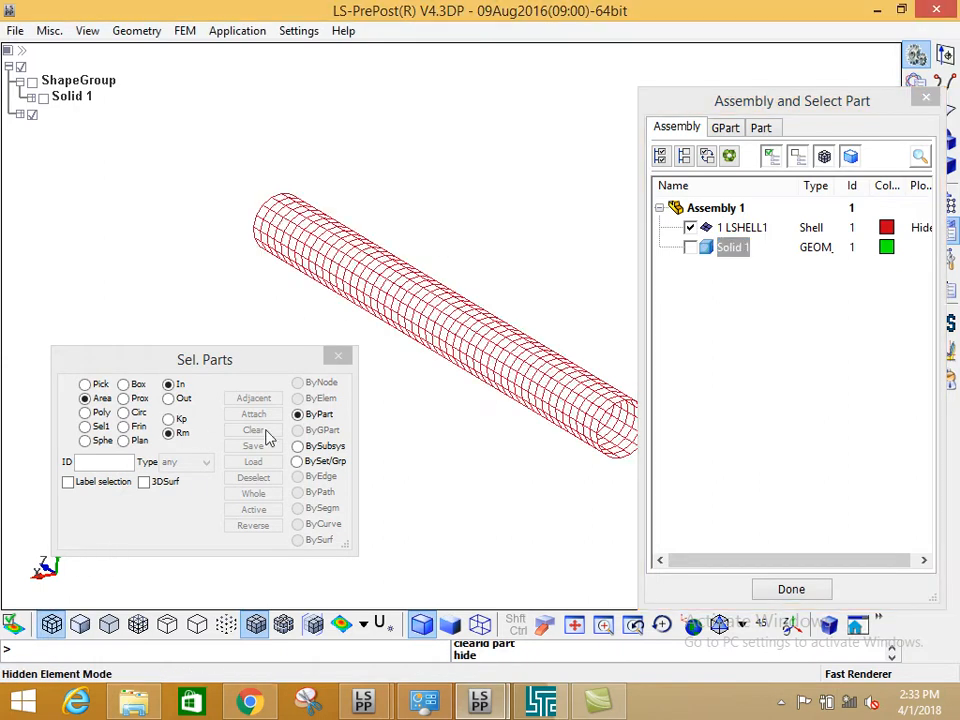
pyautogui.moveTo(769, 112); pyautogui.dragTo(742, 84)
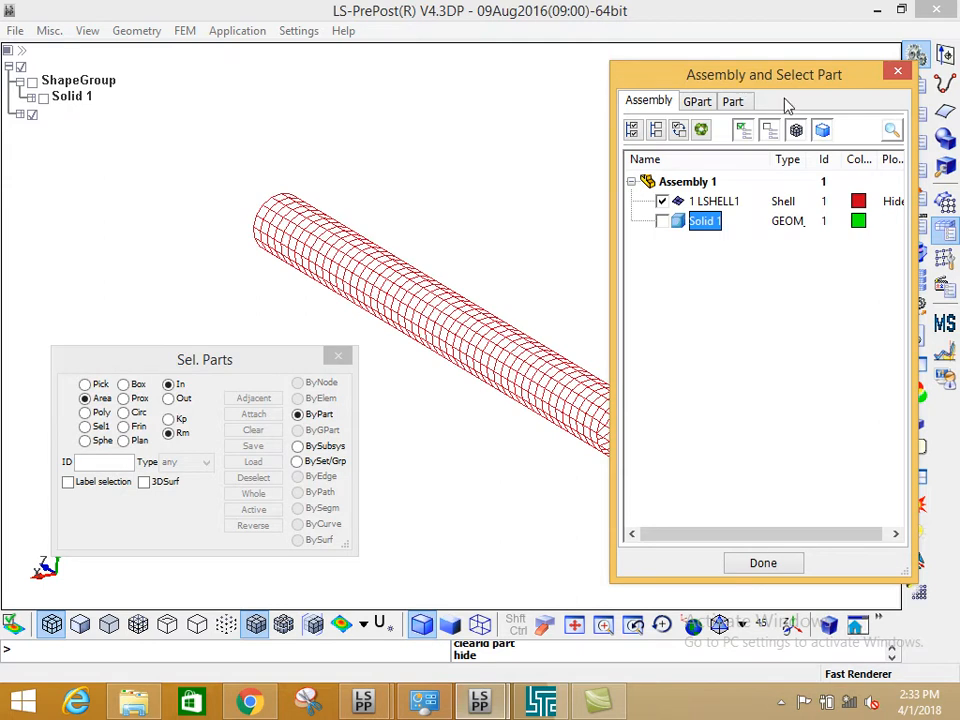
pyautogui.click(899, 72)
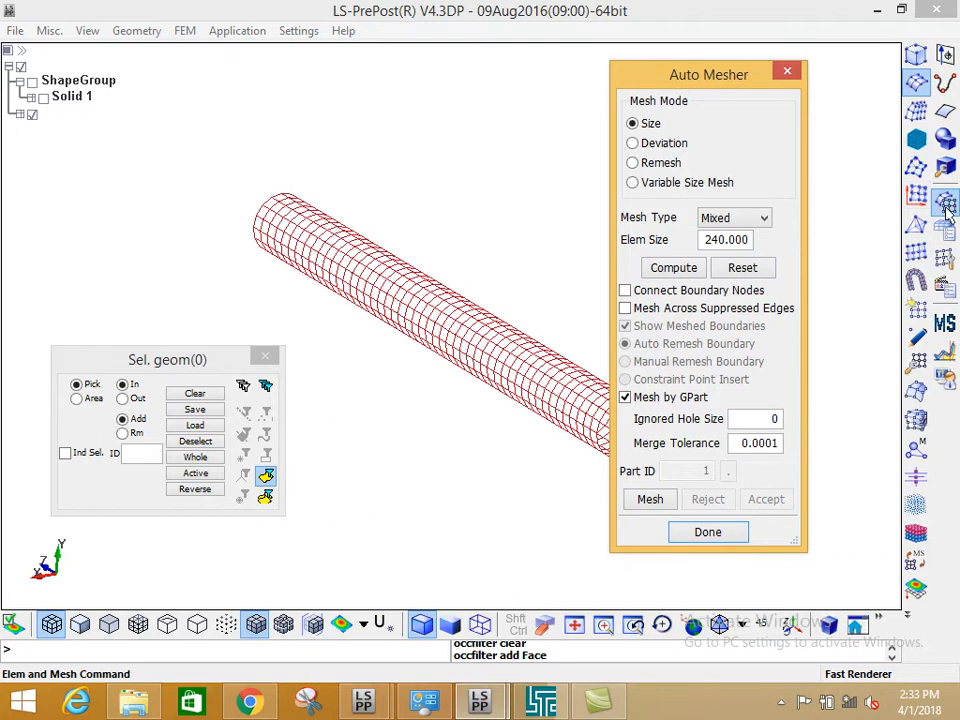
pyautogui.click(788, 71)
pyautogui.click(781, 72)
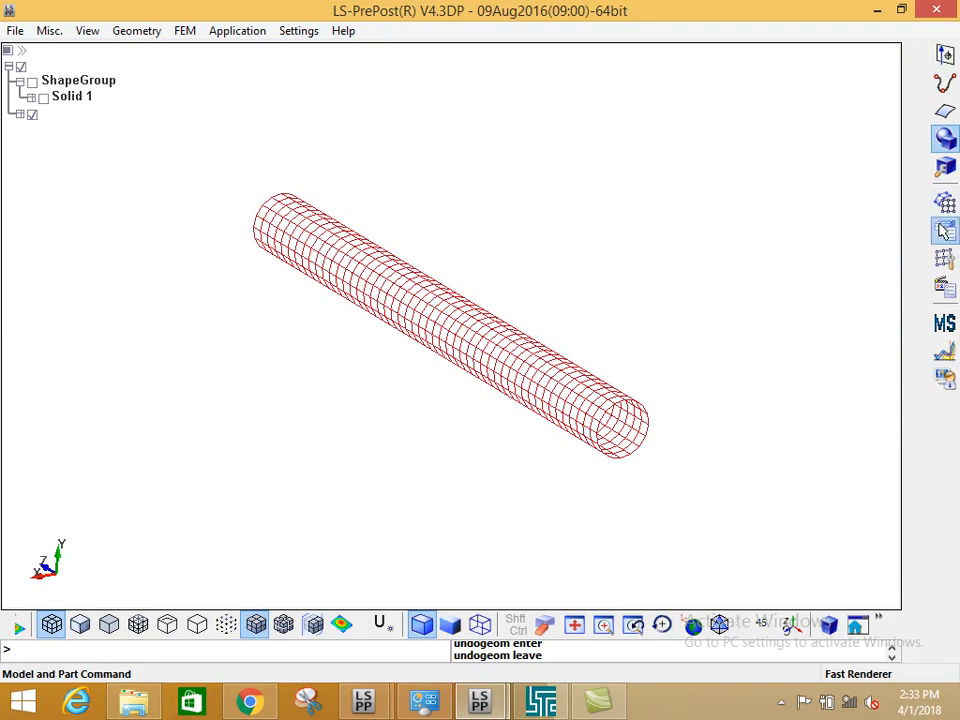
# Start the Shape Mesher from the element and mesh tools and choose Sphere Solid as the entity
pyautogui.click(945, 231)
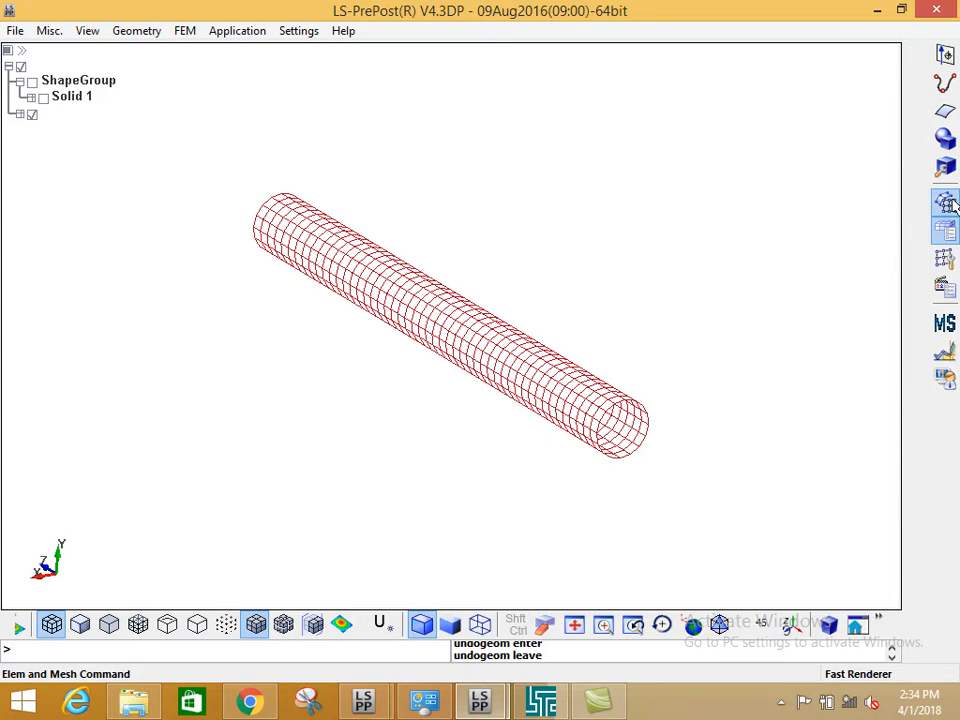
pyautogui.click(945, 204)
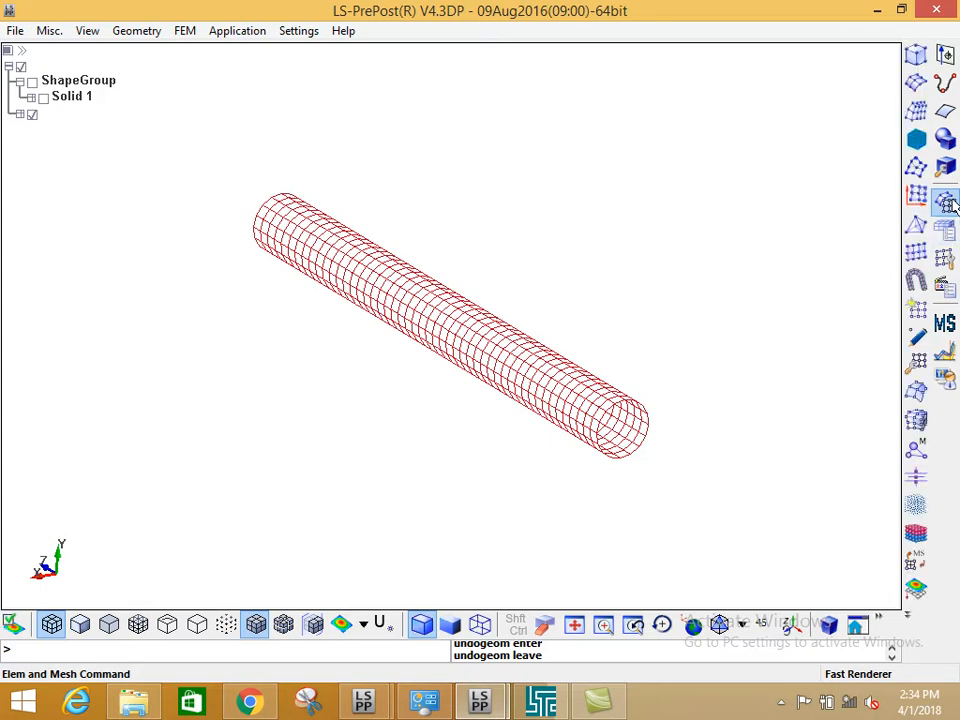
pyautogui.click(917, 57)
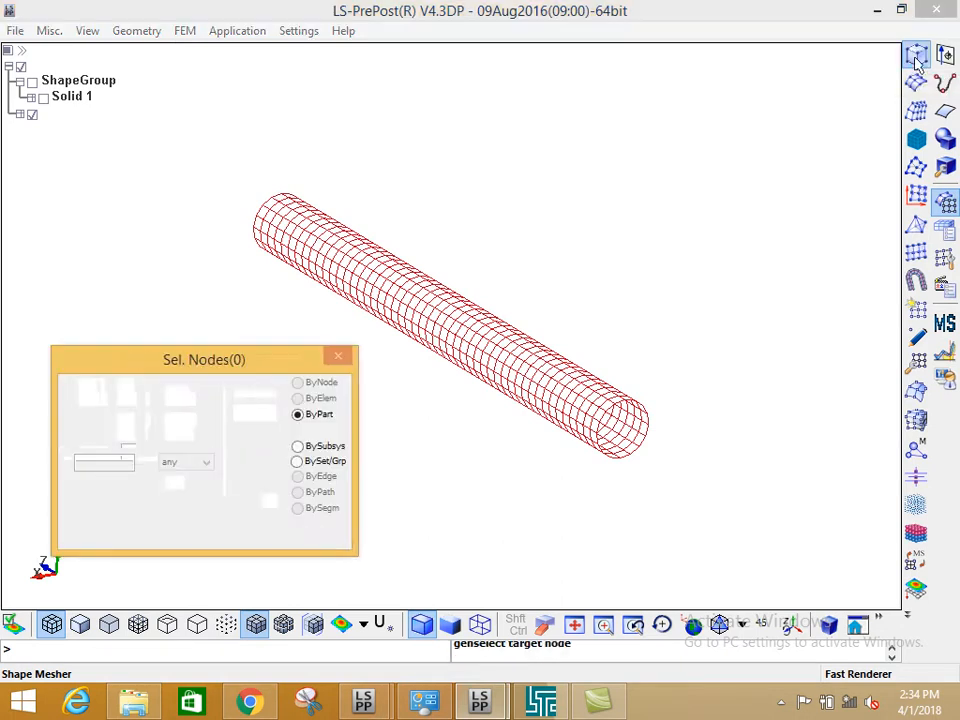
pyautogui.moveTo(757, 86); pyautogui.dragTo(797, 68)
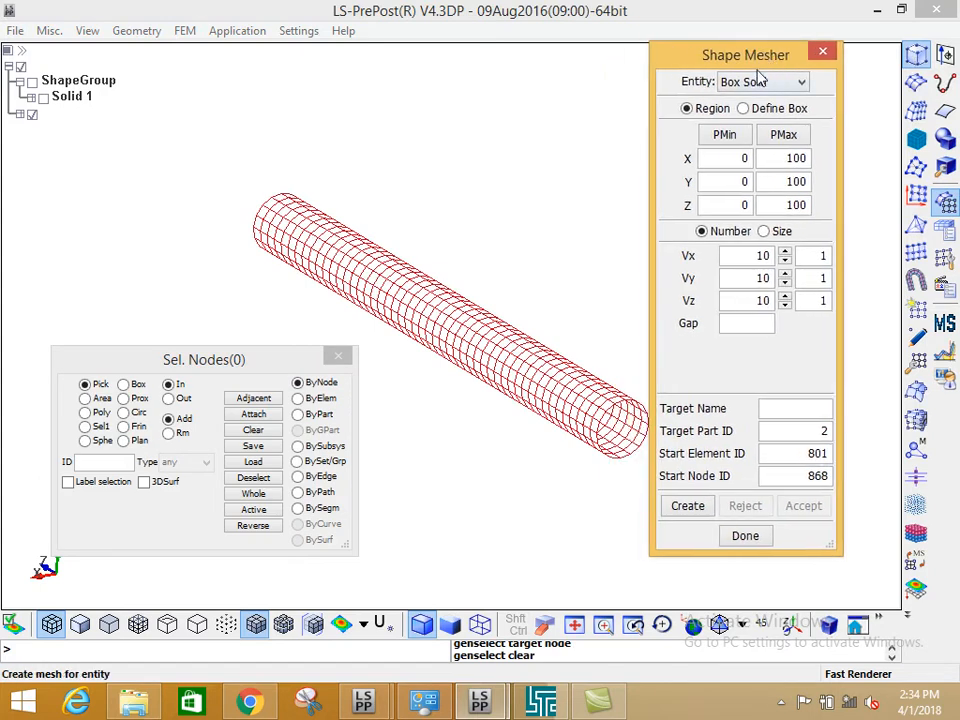
pyautogui.click(776, 85)
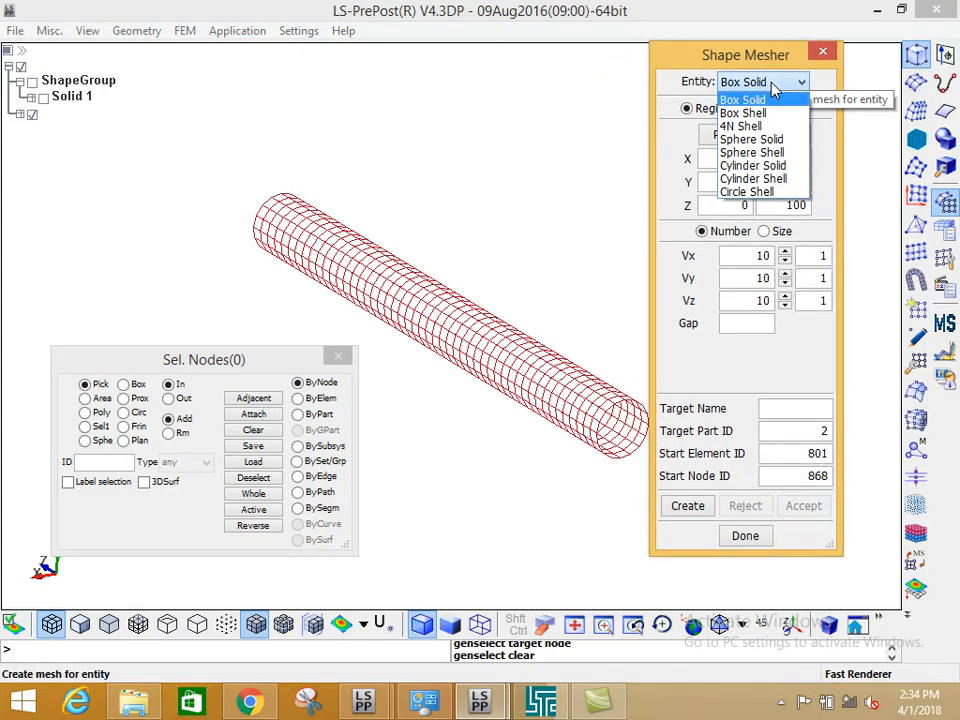
pyautogui.click(760, 143)
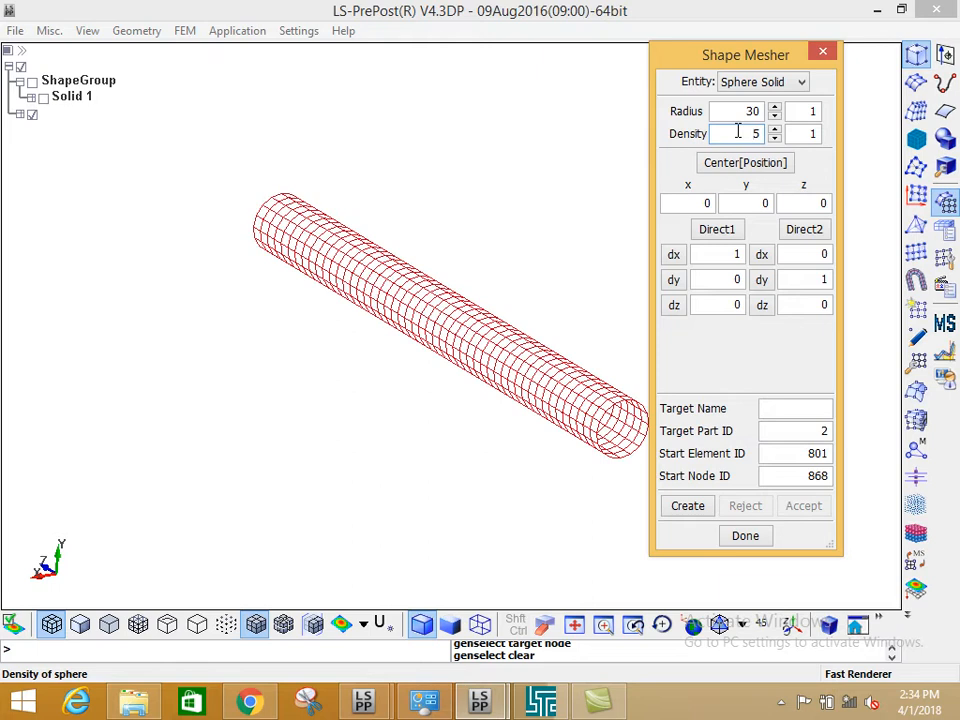
# Set the solid sphere's radius to 500 and its density to 10
pyautogui.doubleClick(750, 111)
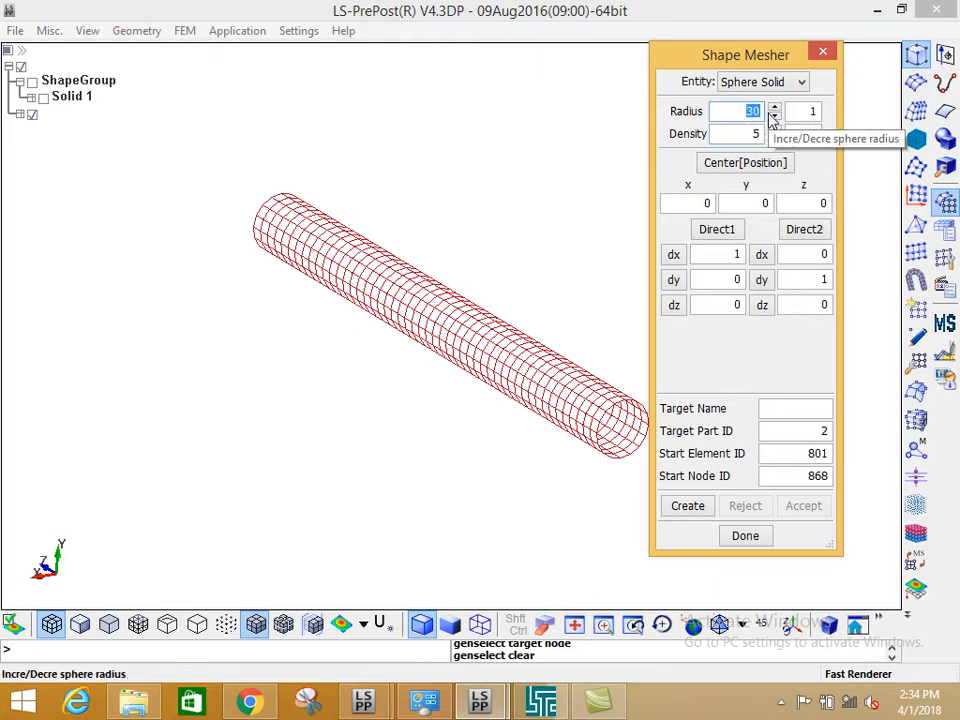
pyautogui.write('600')
pyautogui.press('BackSpace')
pyautogui.press('BackSpace')
pyautogui.press('BackSpace')
pyautogui.write('500')
pyautogui.doubleClick(755, 133)
pyautogui.write('10')
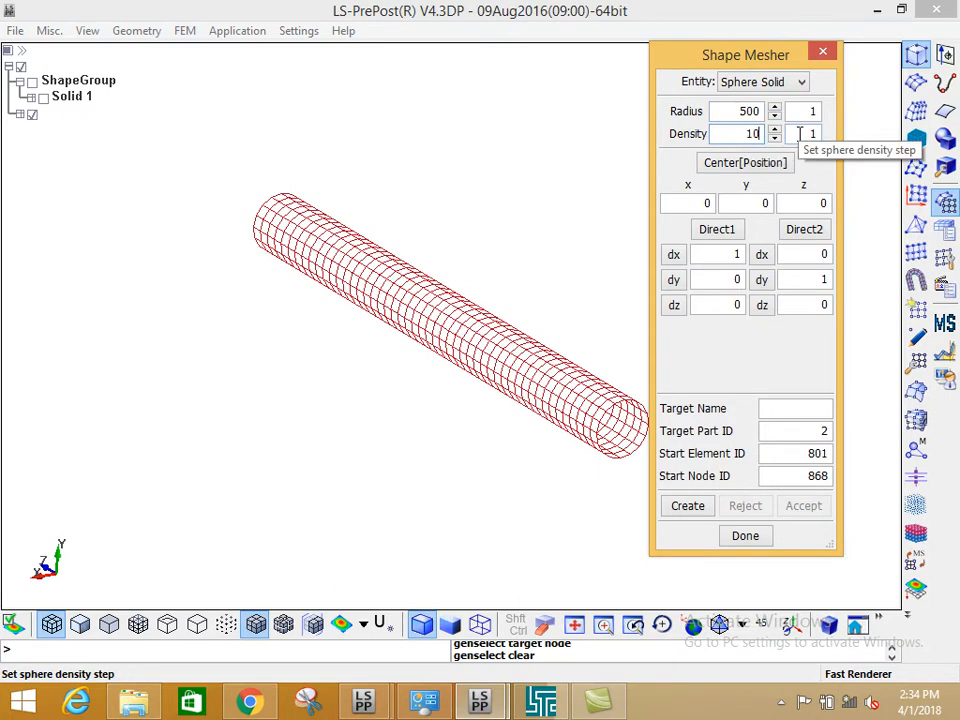
# Create a trial sphere mesh centred at the origin, check it against the pipe end-on, and reject it
pyautogui.click(699, 507)
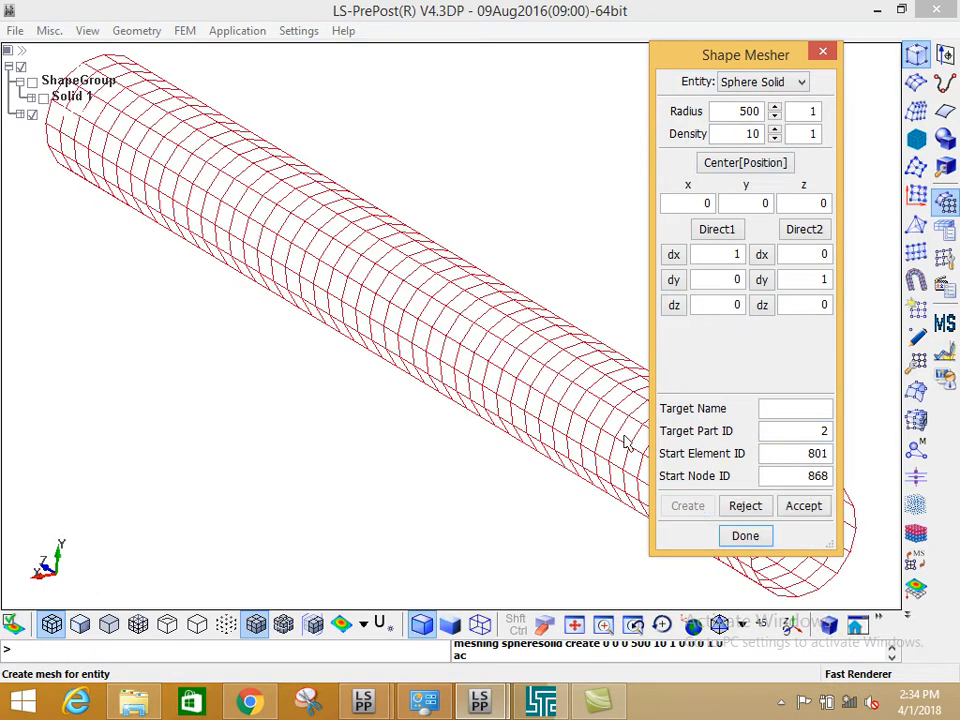
pyautogui.keyDown('shift'); pyautogui.moveTo(596, 393); pyautogui.dragTo(444, 318); pyautogui.keyUp('shift')
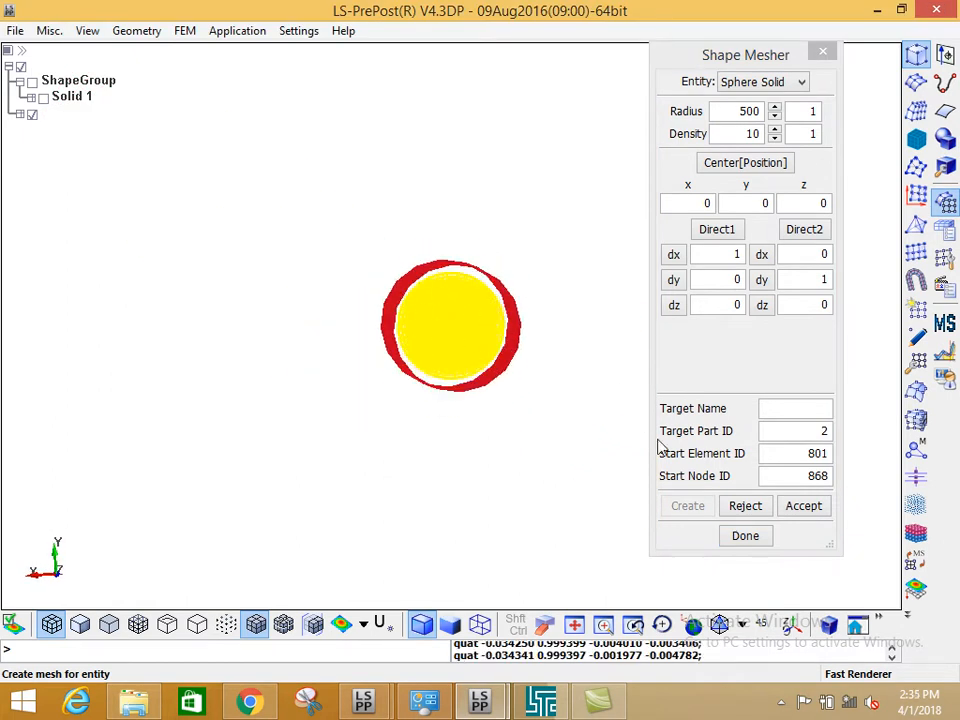
pyautogui.click(743, 506)
# Create the sphere mesh with its centre X coordinate at 1000 and check its position relative to the pipe
pyautogui.keyDown('shift'); pyautogui.moveTo(620, 430); pyautogui.dragTo(474, 352); pyautogui.keyUp('shift')
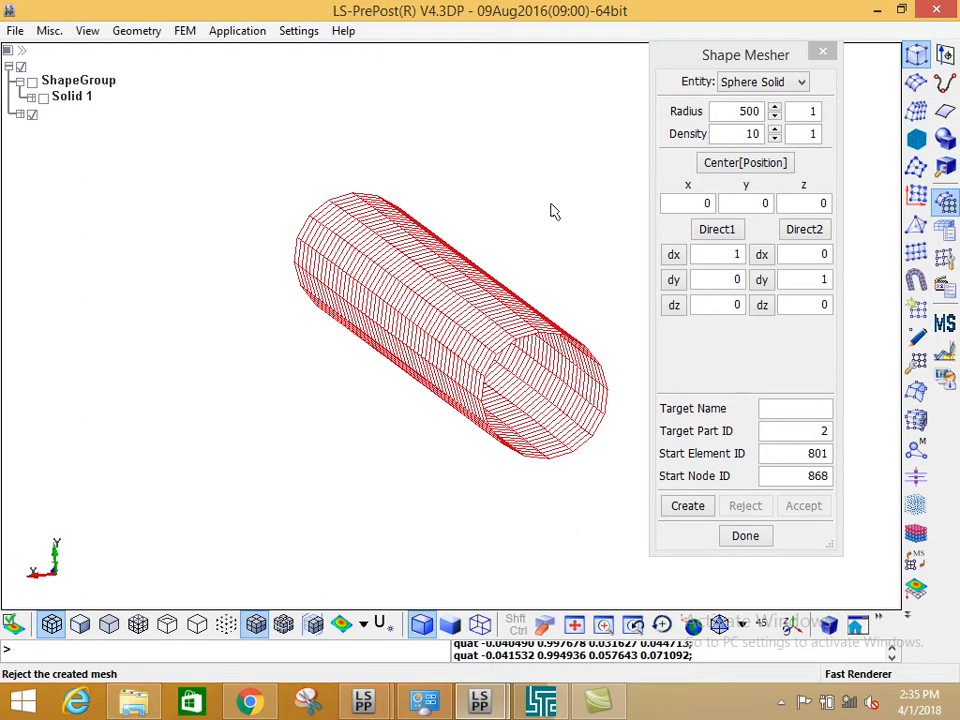
pyautogui.keyDown('shift'); pyautogui.moveTo(516, 332); pyautogui.dragTo(548, 369); pyautogui.keyUp('shift')
pyautogui.scroll(-2, 309, 415)
pyautogui.keyDown('shift'); pyautogui.moveTo(244, 416); pyautogui.dragTo(195, 484); pyautogui.keyUp('shift')
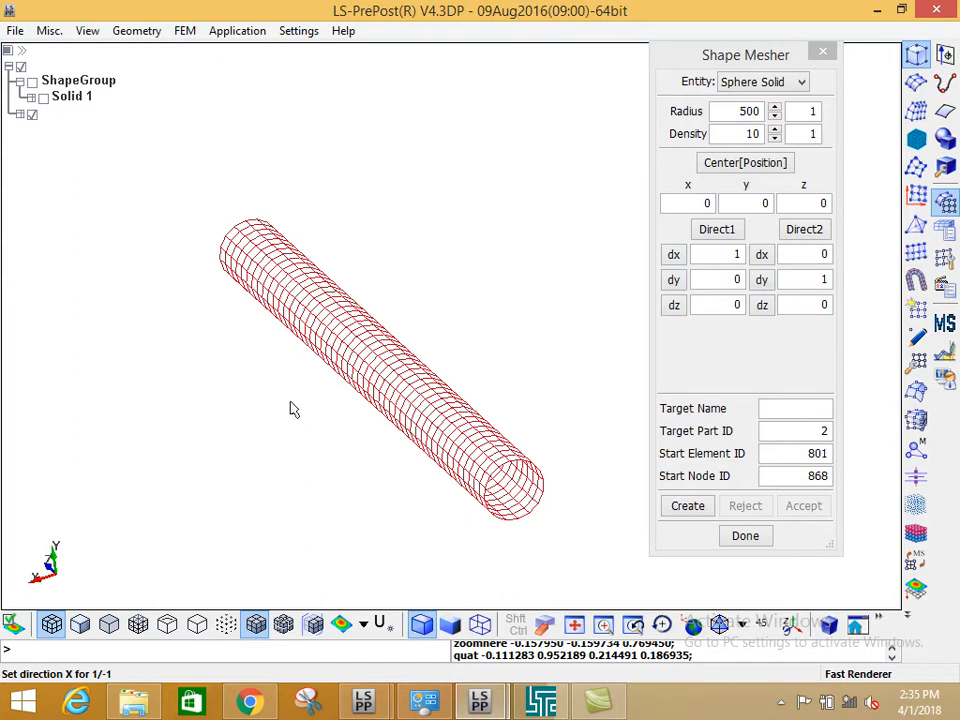
pyautogui.click(706, 203)
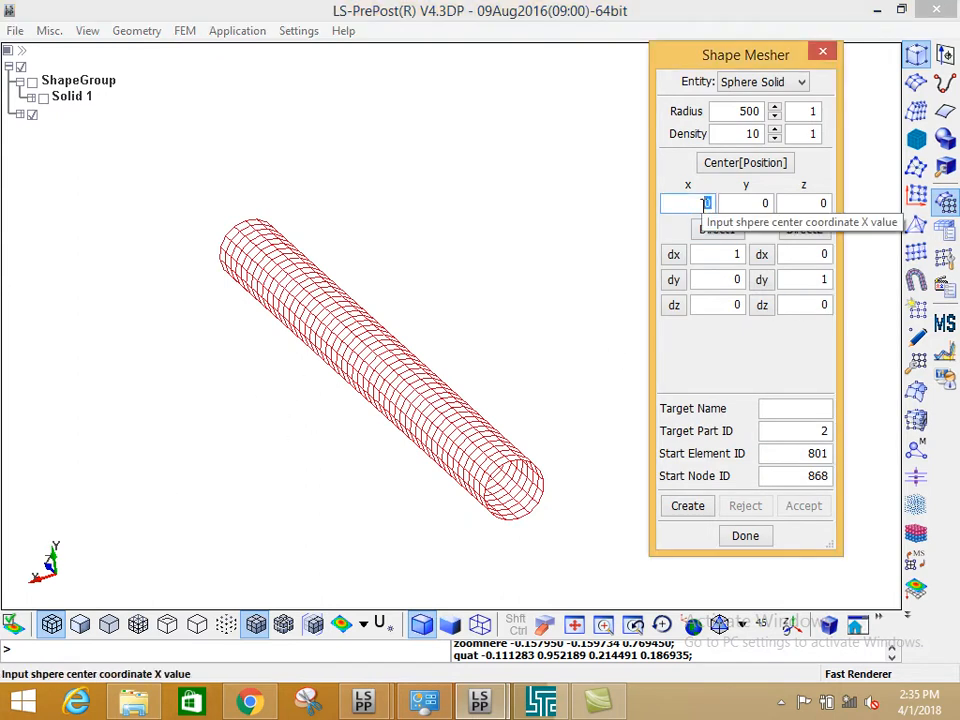
pyautogui.write('1000')
pyautogui.click(688, 506)
pyautogui.moveTo(332, 386); pyautogui.dragTo(405, 330)
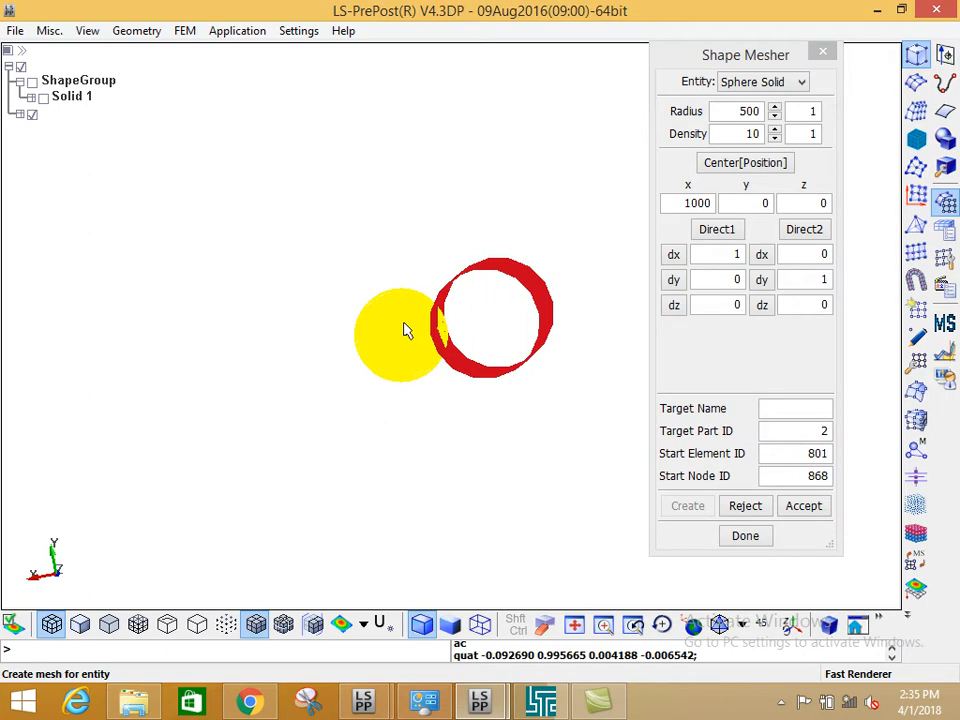
# Set the sphere's centre X coordinate to 1500, reject the existing trial mesh, and create the sphere mesh again
pyautogui.moveTo(681, 205); pyautogui.dragTo(720, 203)
pyautogui.write('500')
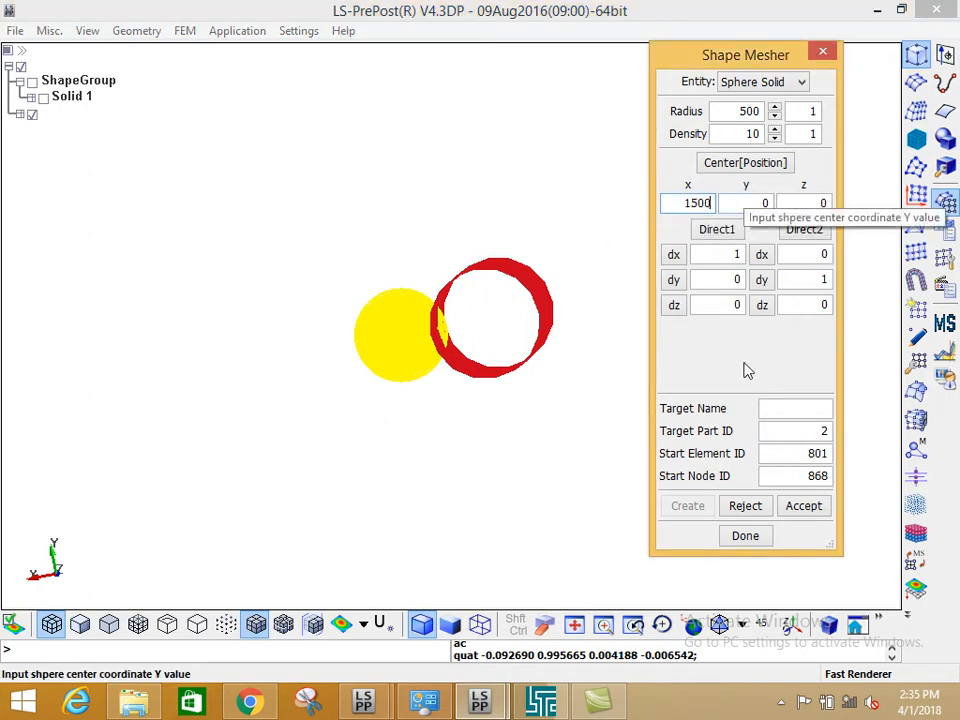
pyautogui.click(732, 507)
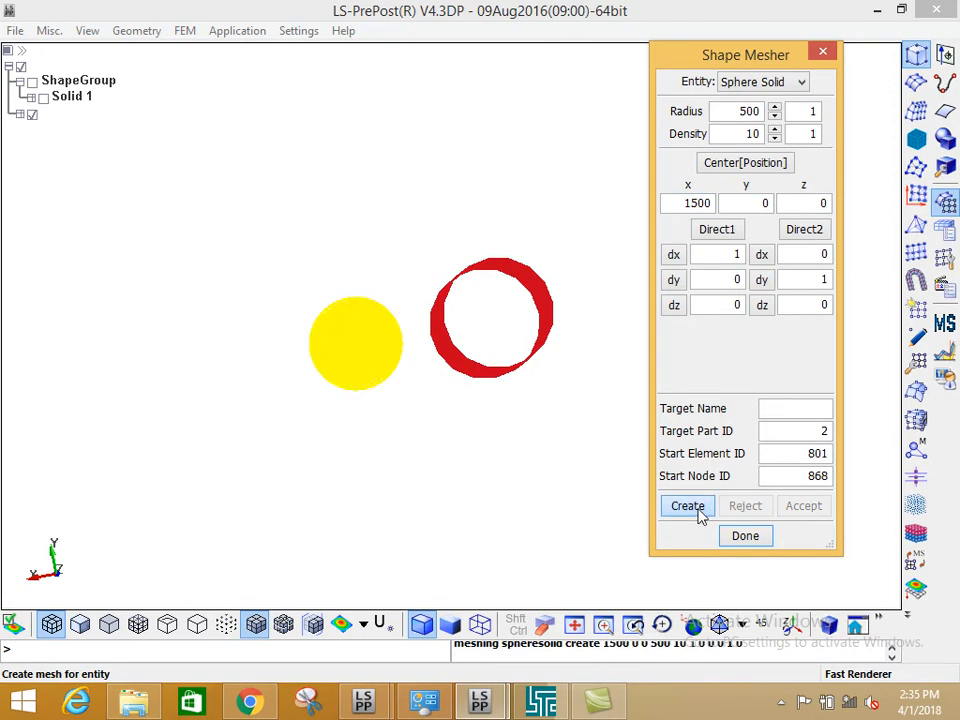
pyautogui.click(695, 507)
pyautogui.scroll(-4, 474, 352)
pyautogui.keyDown('shift'); pyautogui.moveTo(480, 352); pyautogui.dragTo(408, 322); pyautogui.keyUp('shift')
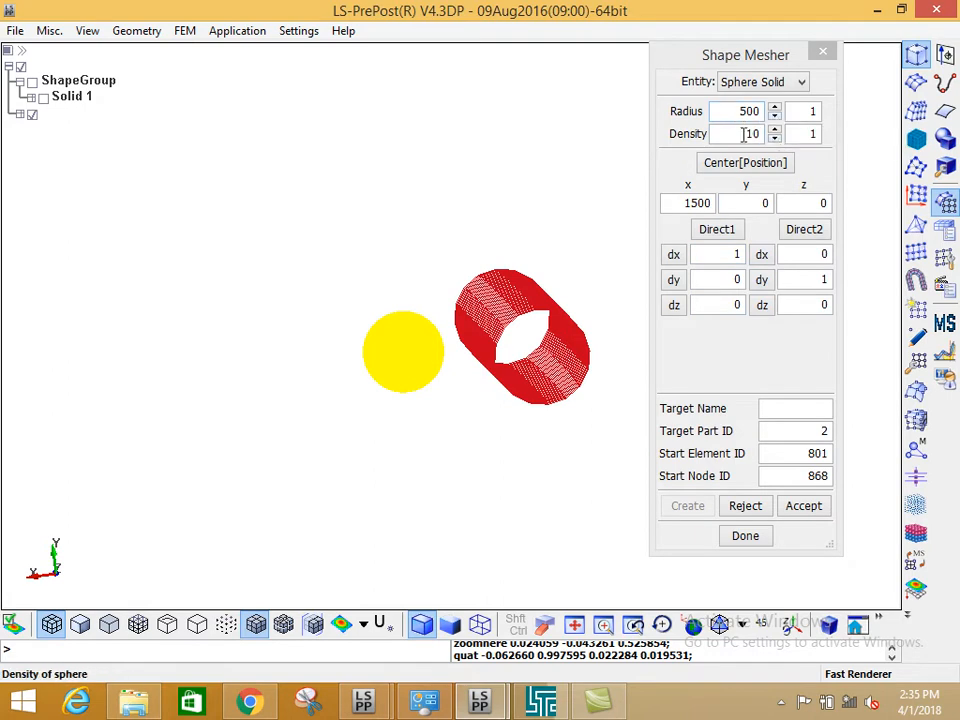
# Accept the solid sphere mesh centred at X 1500, inspect it beside the pipe, and close the Shape Mesher
pyautogui.click(695, 203)
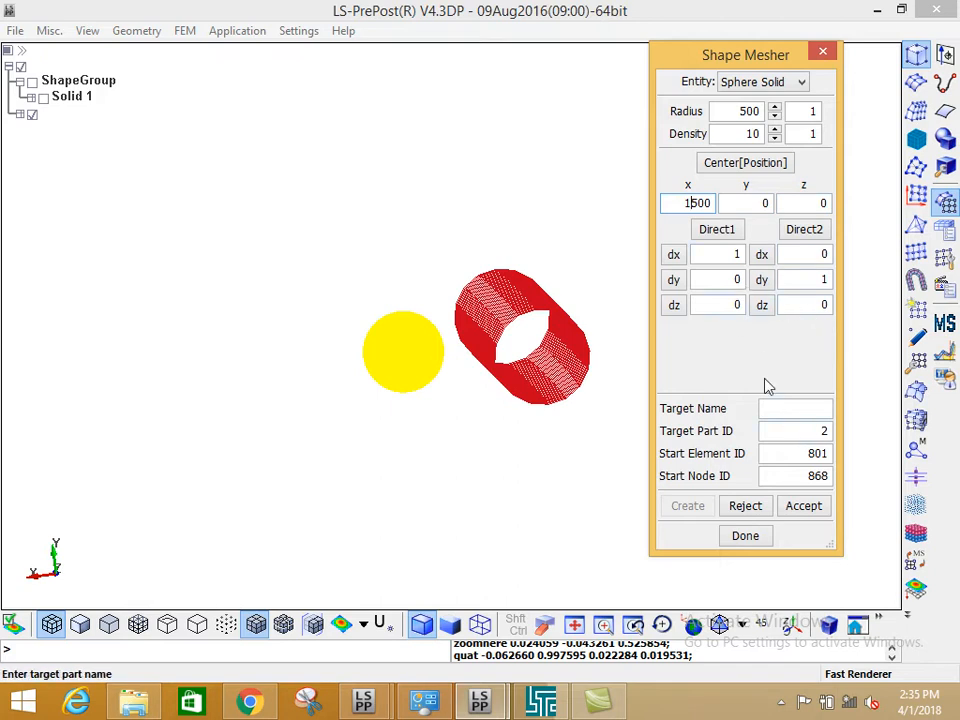
pyautogui.click(800, 508)
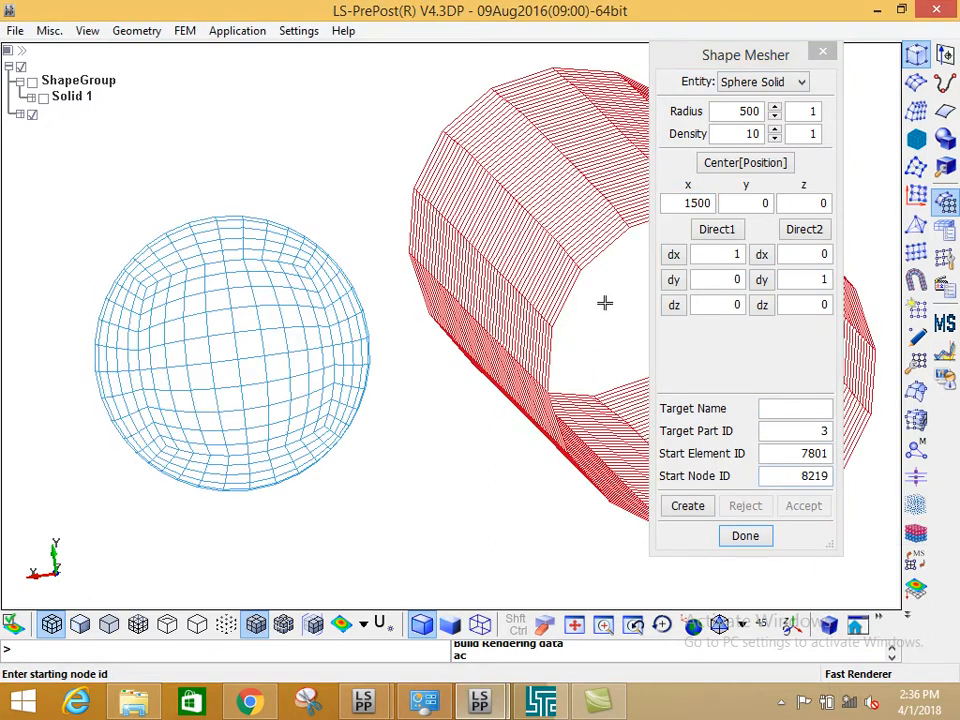
pyautogui.keyDown('shift'); pyautogui.moveTo(512, 266); pyautogui.dragTo(360, 300); pyautogui.keyUp('shift')
pyautogui.scroll(-4, 544, 291)
pyautogui.scroll(2, 476, 336)
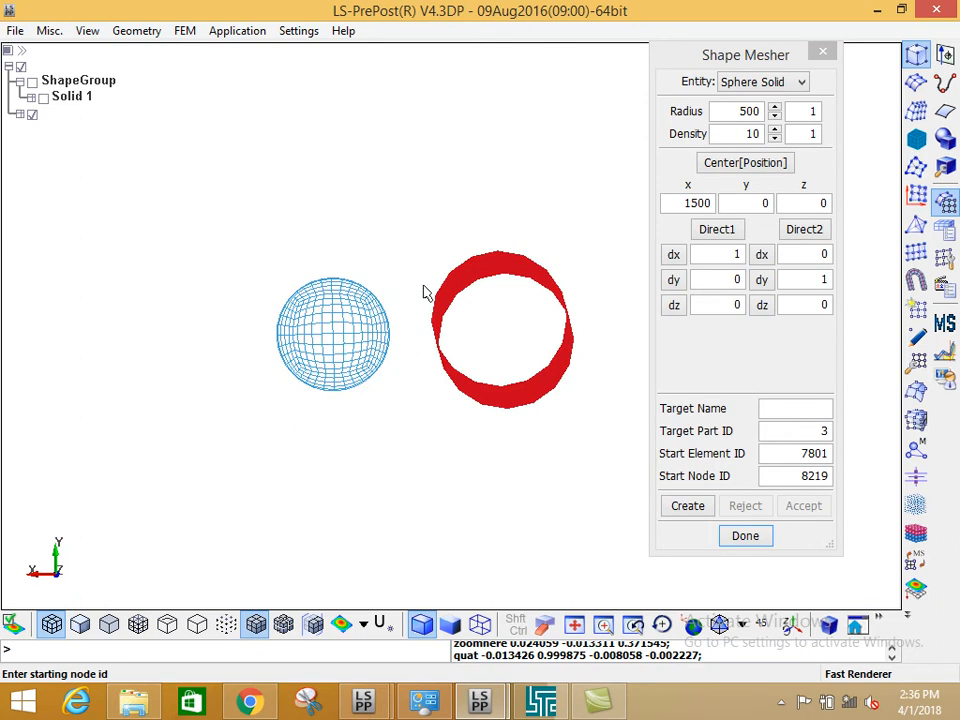
pyautogui.keyDown('shift'); pyautogui.moveTo(454, 311); pyautogui.dragTo(530, 240); pyautogui.keyUp('shift')
pyautogui.scroll(-2, 462, 308)
pyautogui.click(820, 52)
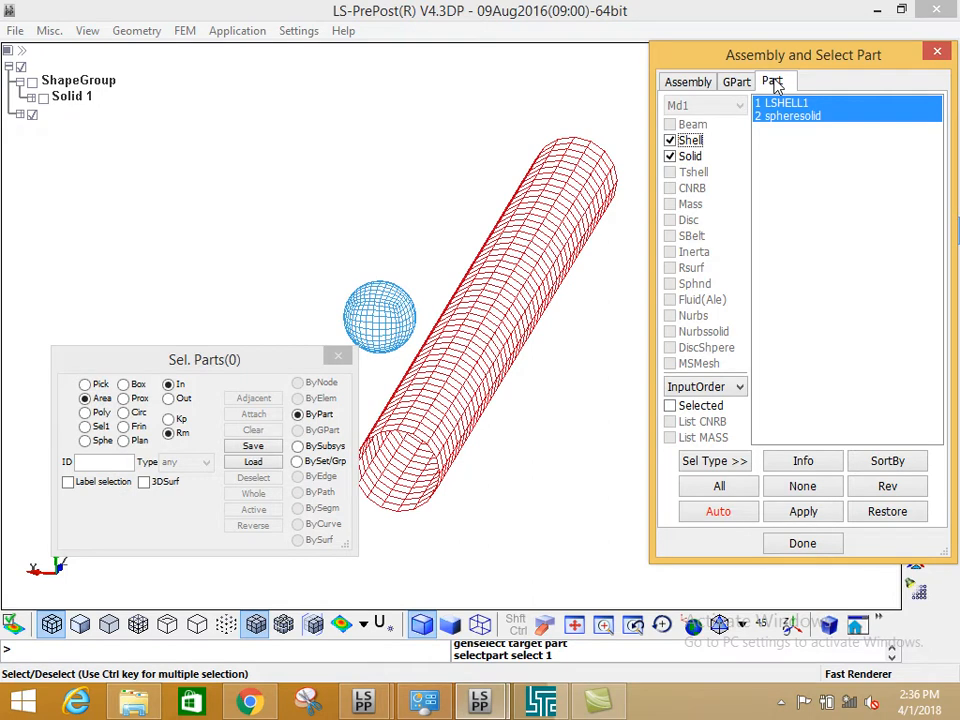
# Toggle the shell and solid element types in the part selection to check which part belongs to each, leaving both shown
pyautogui.click(690, 143)
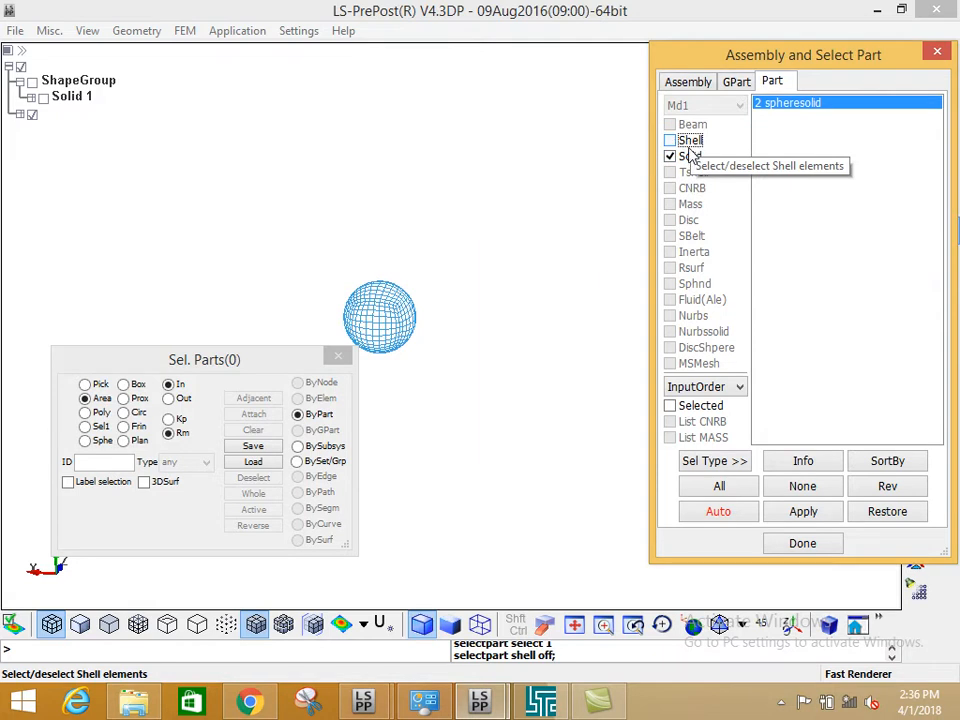
pyautogui.click(682, 155)
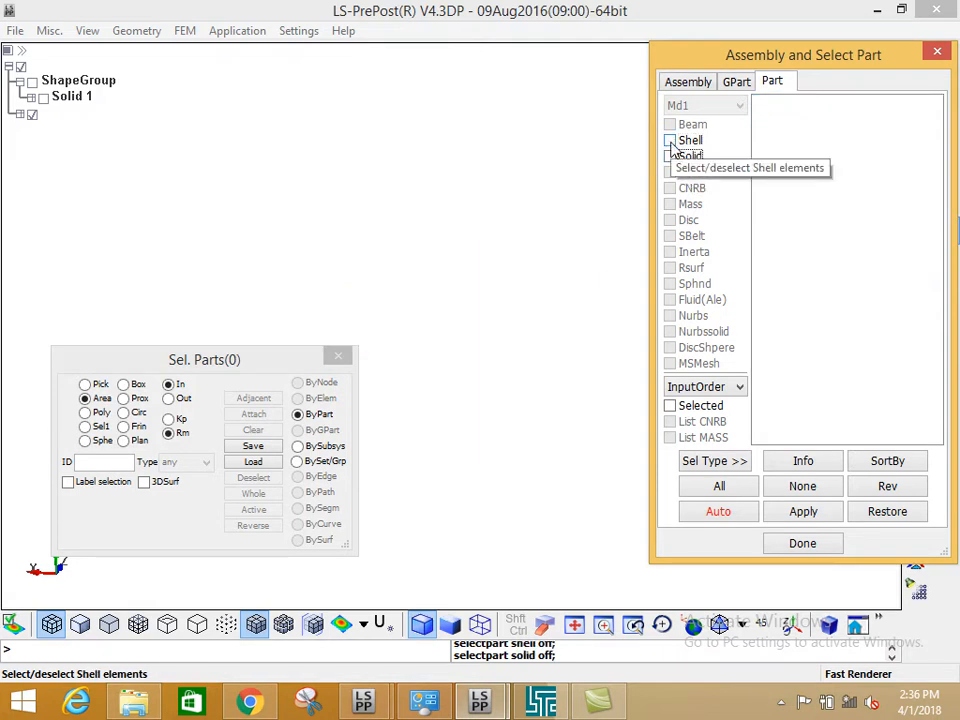
pyautogui.click(671, 141)
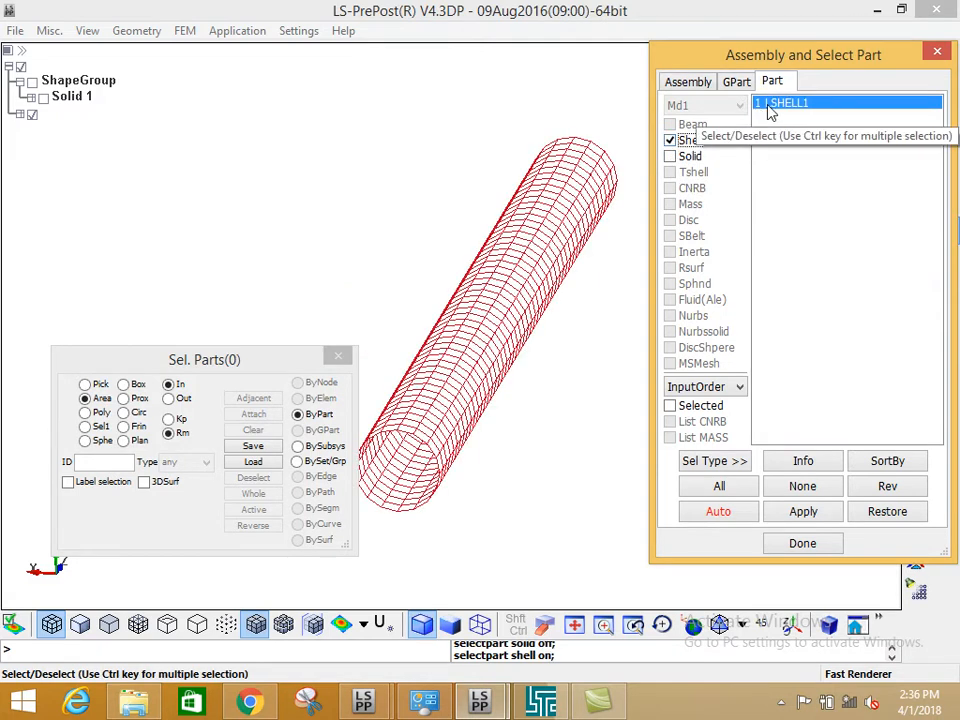
pyautogui.click(671, 142)
pyautogui.click(670, 157)
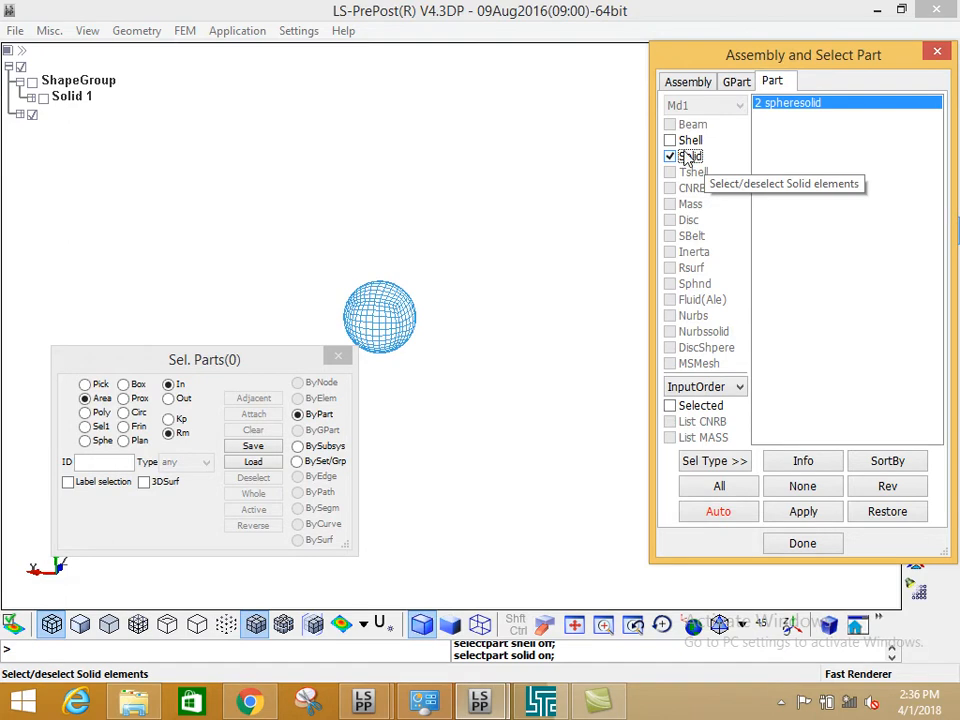
pyautogui.click(670, 141)
pyautogui.moveTo(772, 57); pyautogui.dragTo(742, 60)
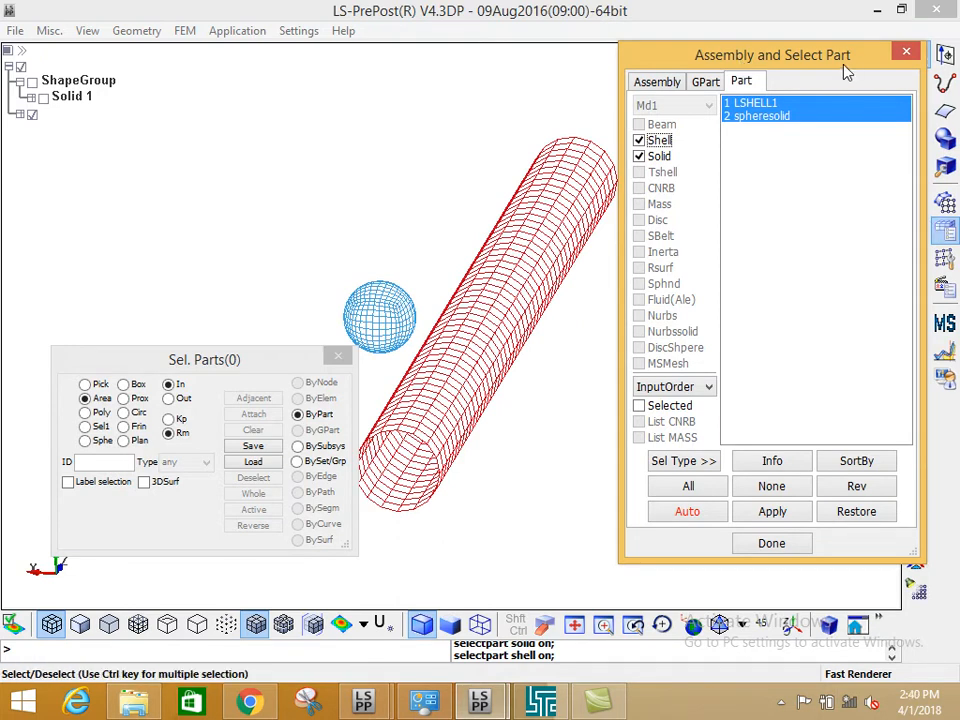
pyautogui.moveTo(846, 65); pyautogui.dragTo(606, 111)
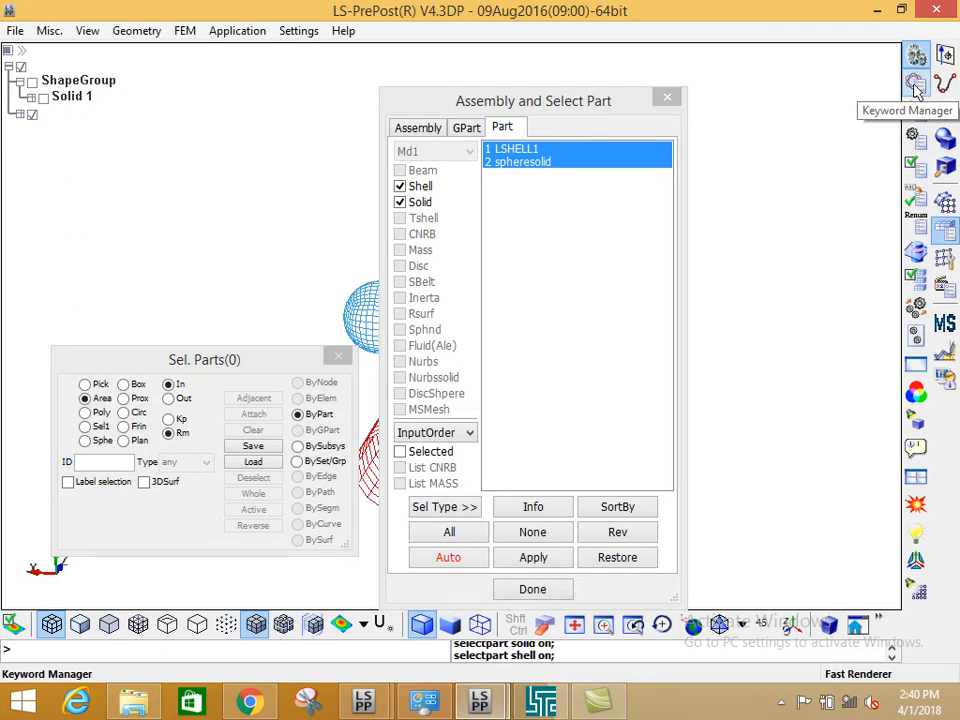
# Open the Keyword Manager, list all available keywords, and expand the SECTION group
pyautogui.click(913, 88)
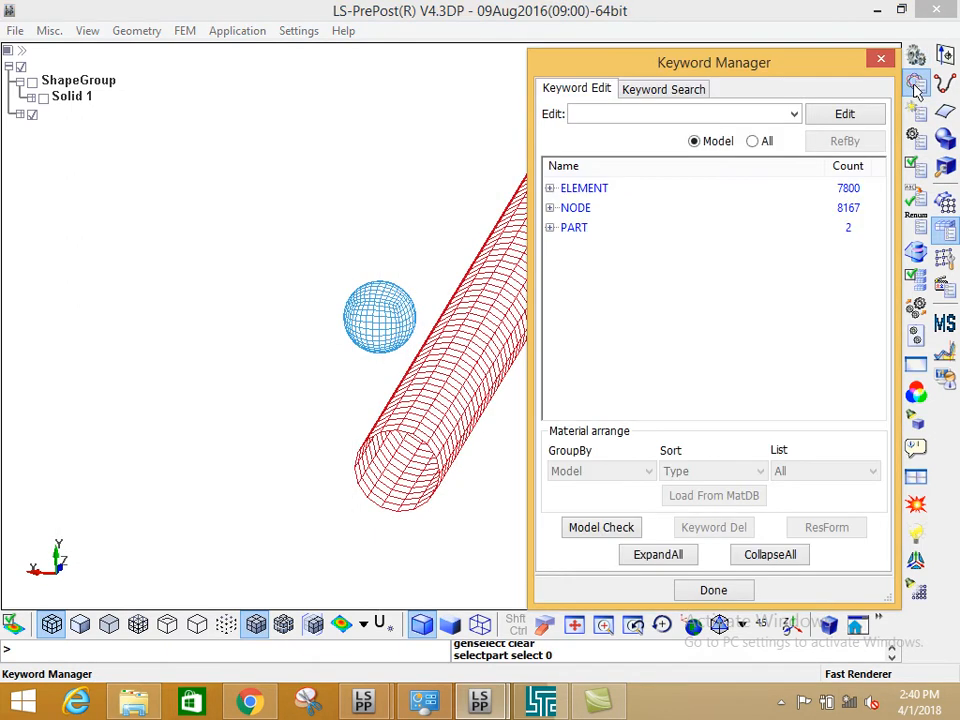
pyautogui.click(753, 141)
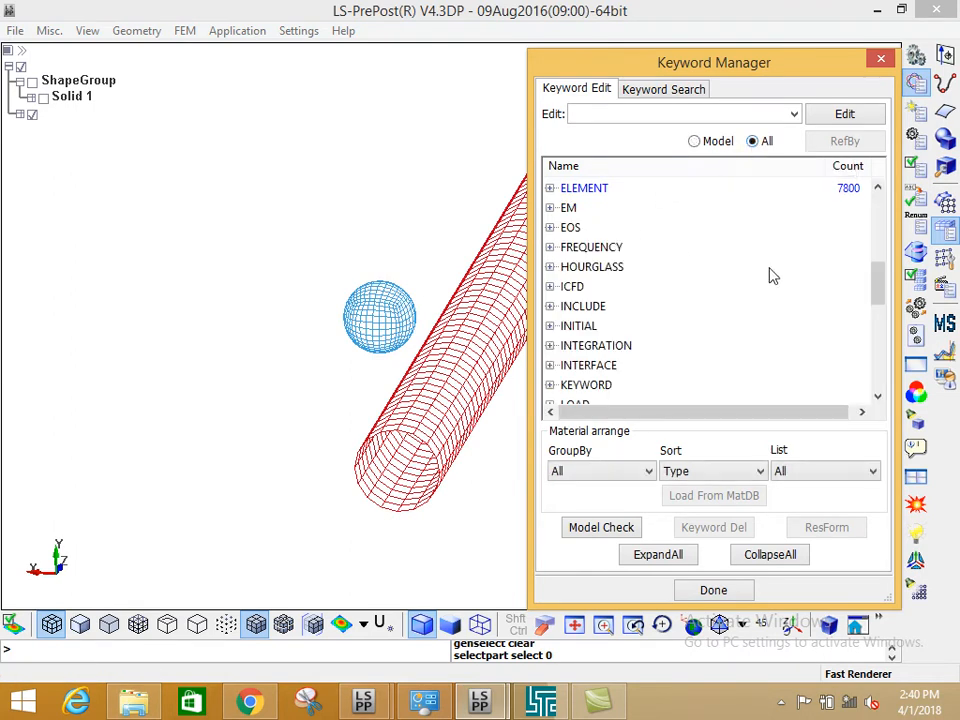
pyautogui.moveTo(877, 281); pyautogui.dragTo(877, 353)
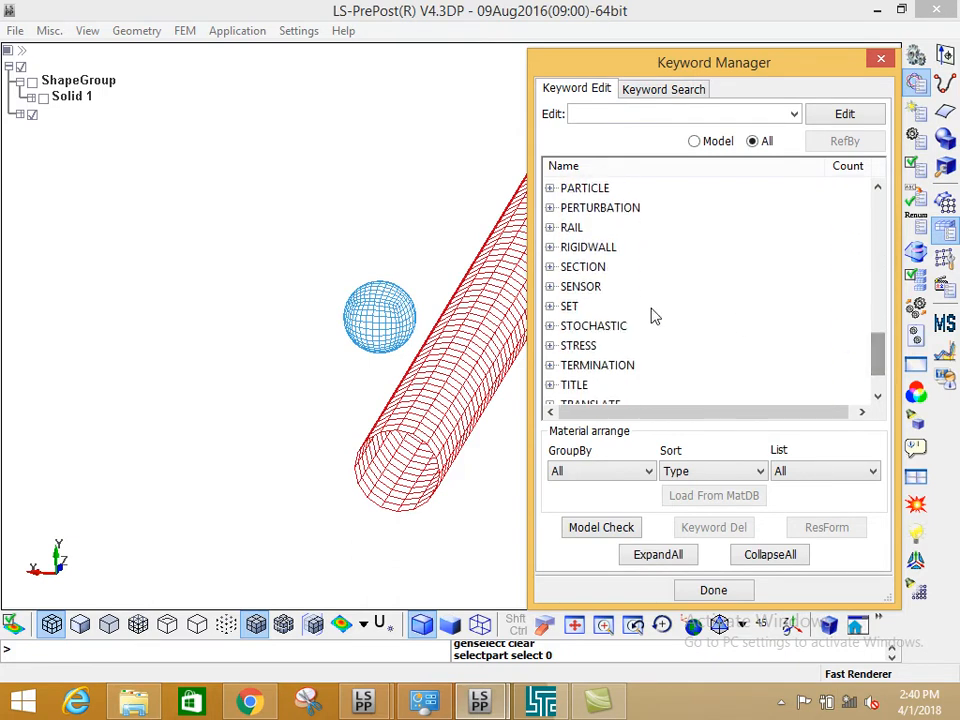
pyautogui.doubleClick(585, 268)
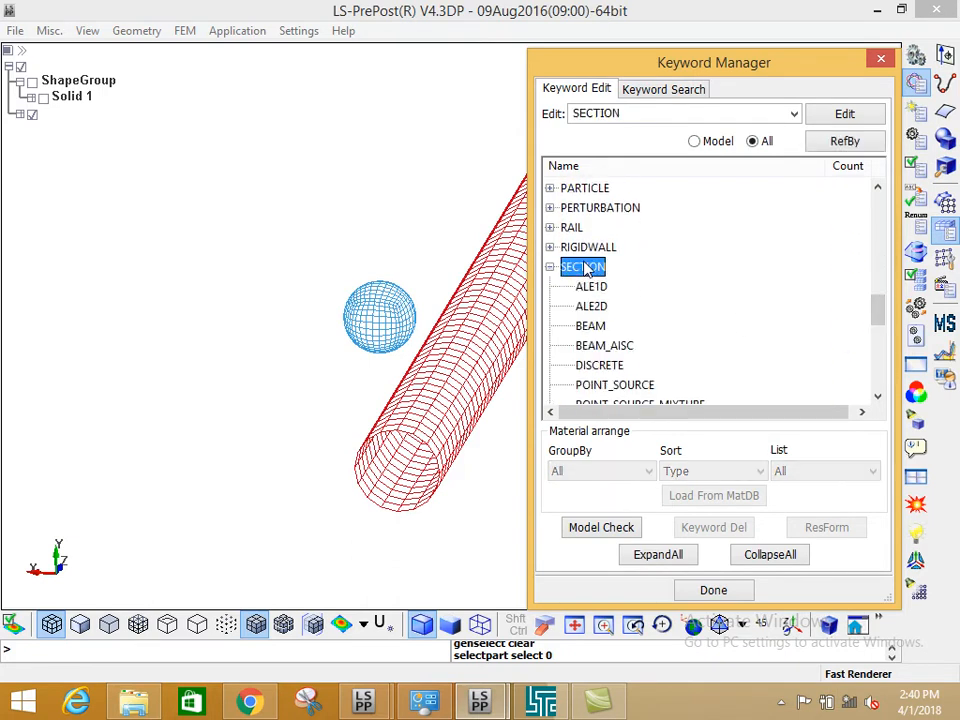
pyautogui.moveTo(874, 311); pyautogui.dragTo(878, 340)
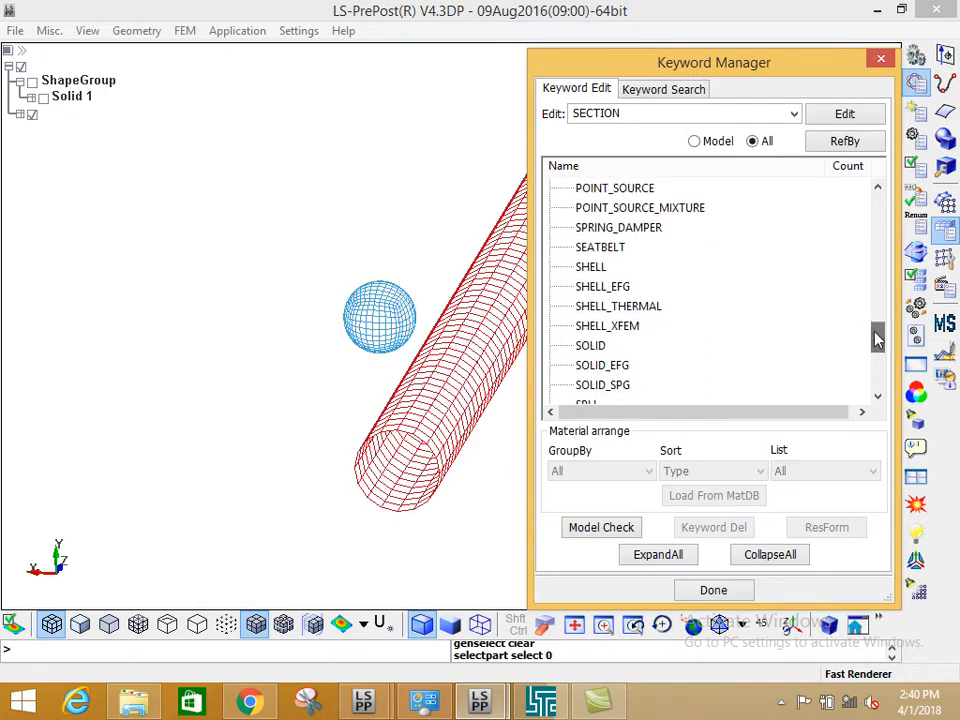
pyautogui.doubleClick(590, 267)
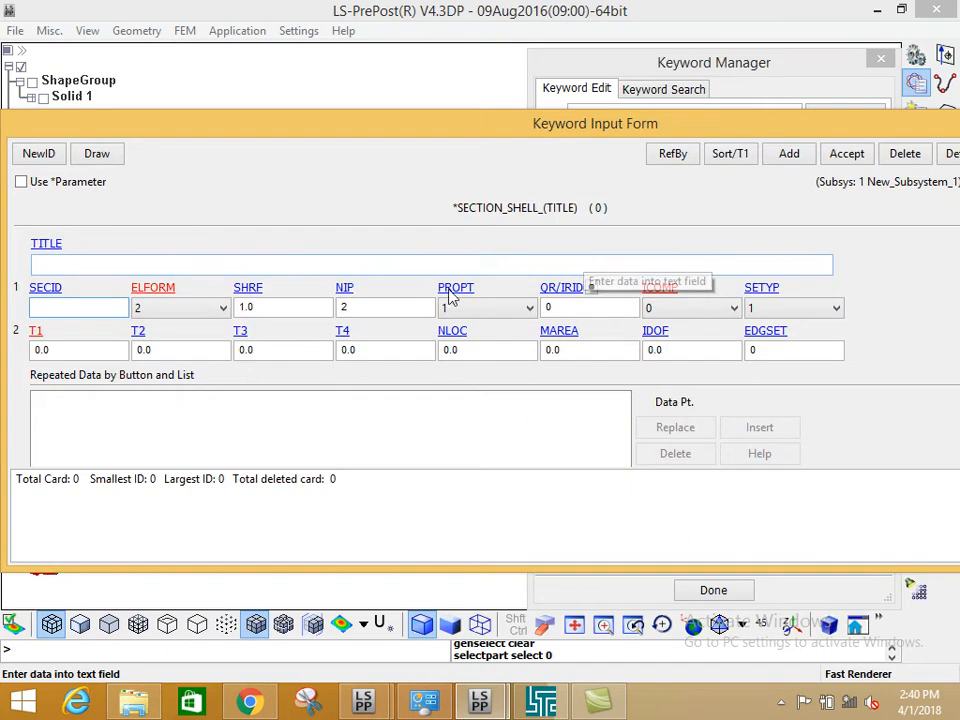
pyautogui.moveTo(317, 135); pyautogui.dragTo(375, 121)
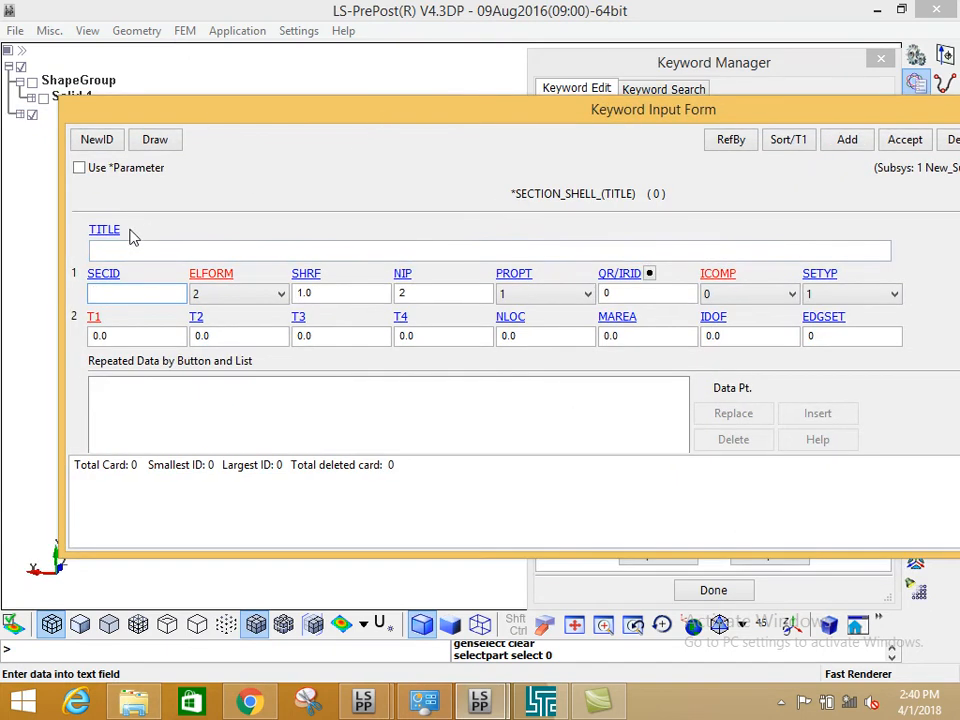
pyautogui.moveTo(61, 232); pyautogui.dragTo(190, 226)
pyautogui.moveTo(283, 125); pyautogui.dragTo(251, 124)
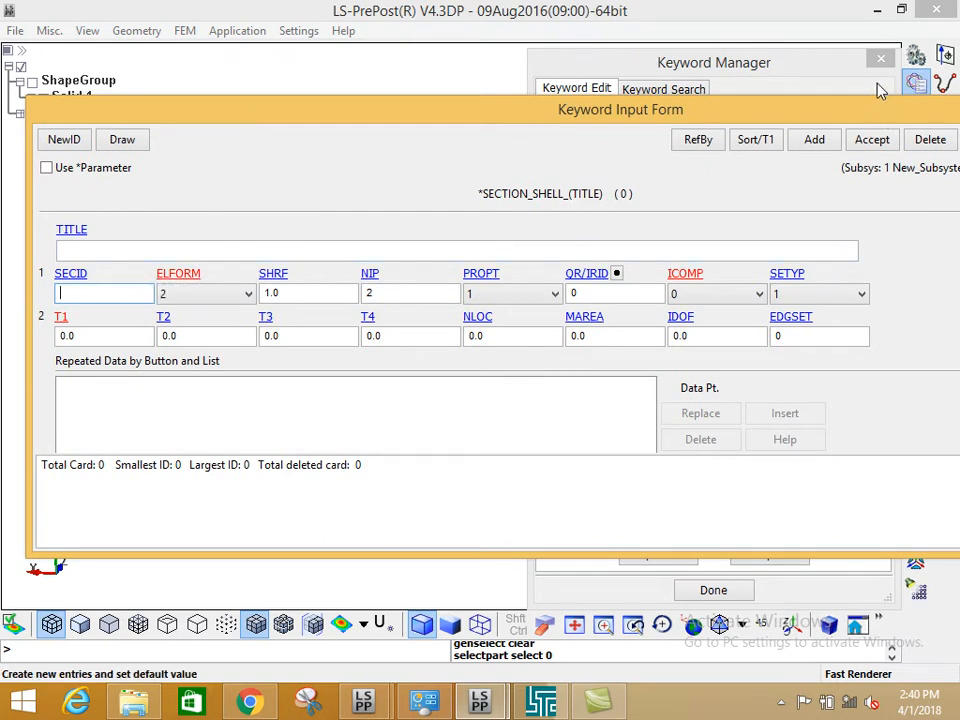
pyautogui.moveTo(868, 118); pyautogui.dragTo(604, 202)
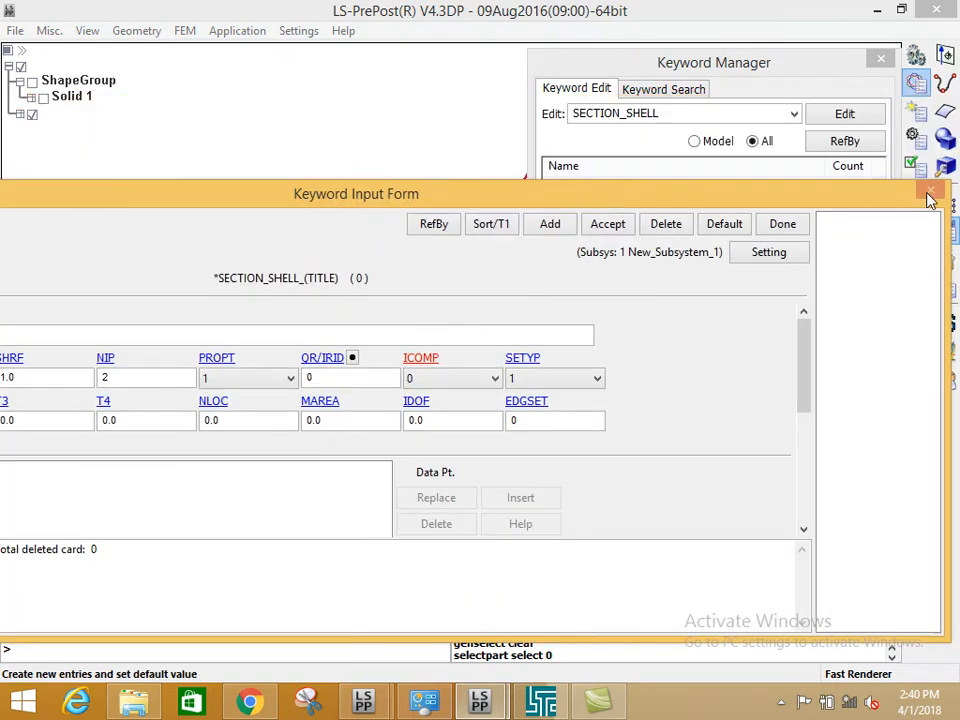
pyautogui.click(782, 226)
# Open the SECTION_SHELL keyword form and enter the title "Pipeline Section"
pyautogui.moveTo(881, 336)
pyautogui.mouseDown()
pyautogui.moveTo(878, 200)
pyautogui.moveTo(877, 347)
pyautogui.mouseUp()
pyautogui.click(584, 267)
pyautogui.click(595, 210)
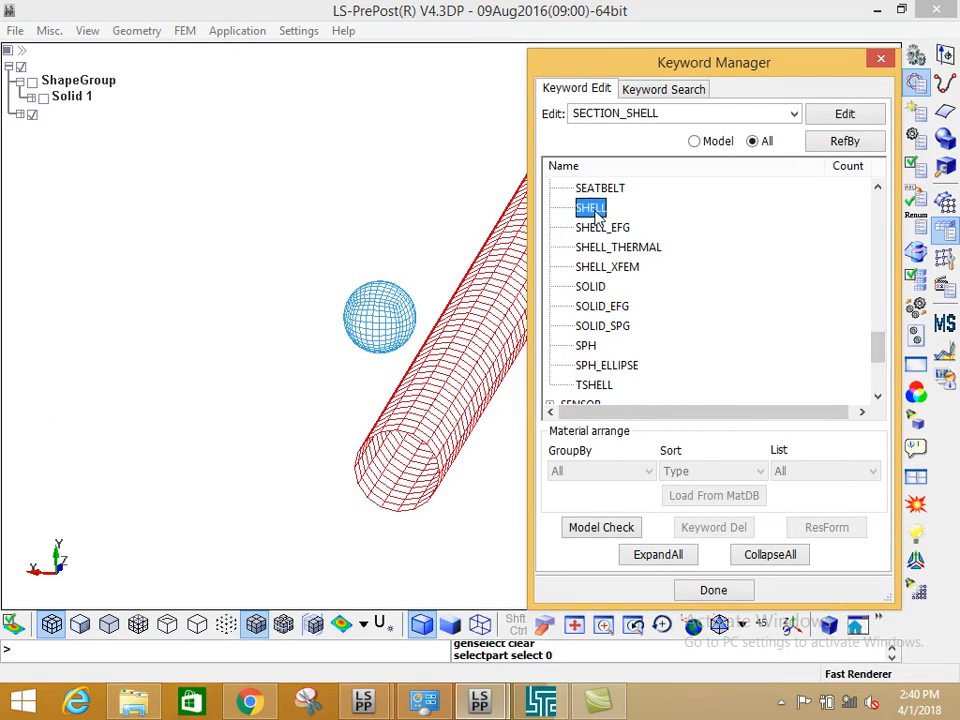
pyautogui.doubleClick(595, 210)
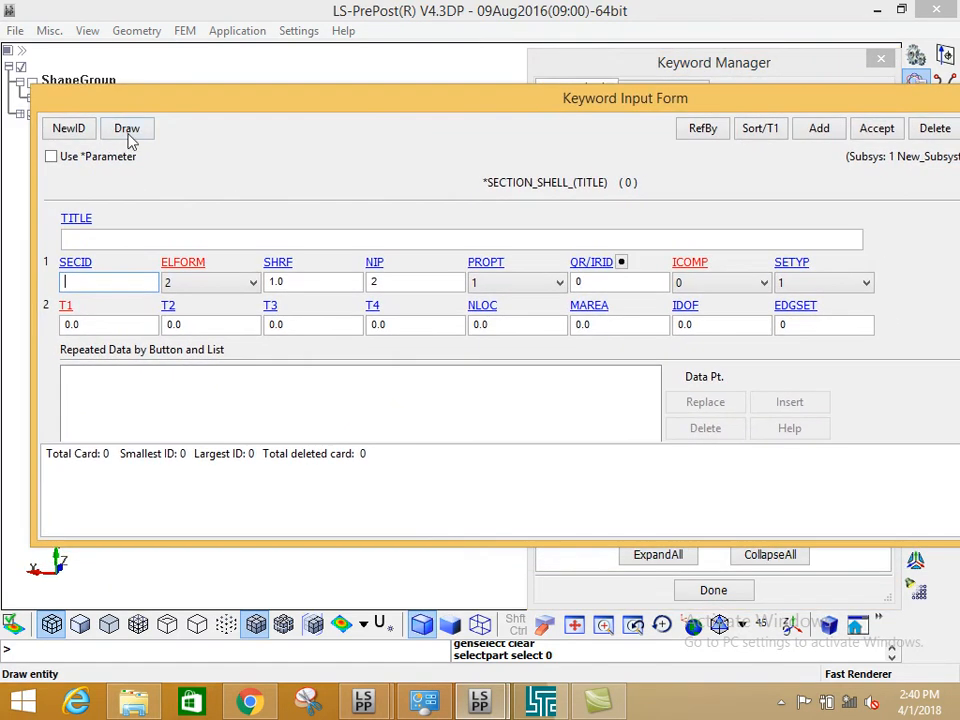
pyautogui.click(126, 236)
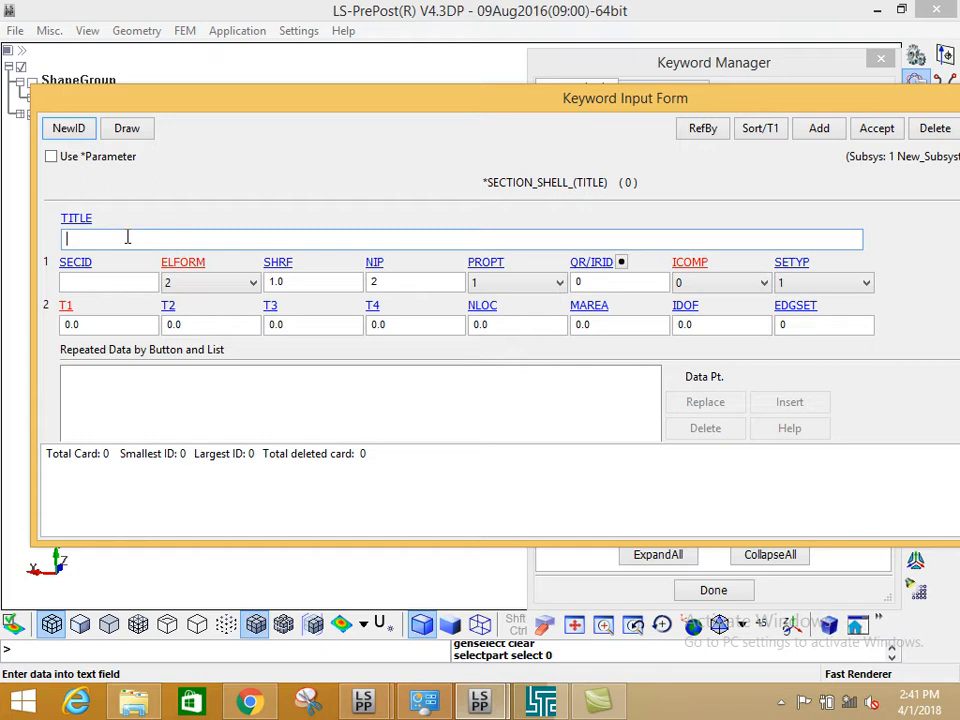
pyautogui.write('Plpeline Section')
# Set the shell thickness T1 to 10 and check that T2, T3 and T4 match it
pyautogui.click(128, 323)
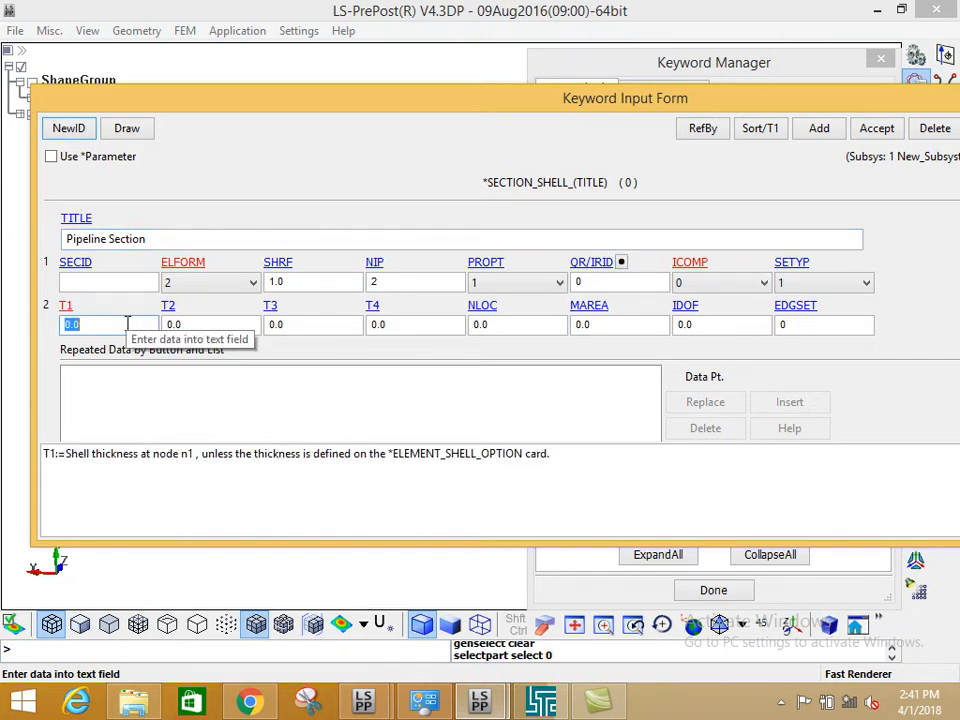
pyautogui.write('10')
pyautogui.click(189, 325)
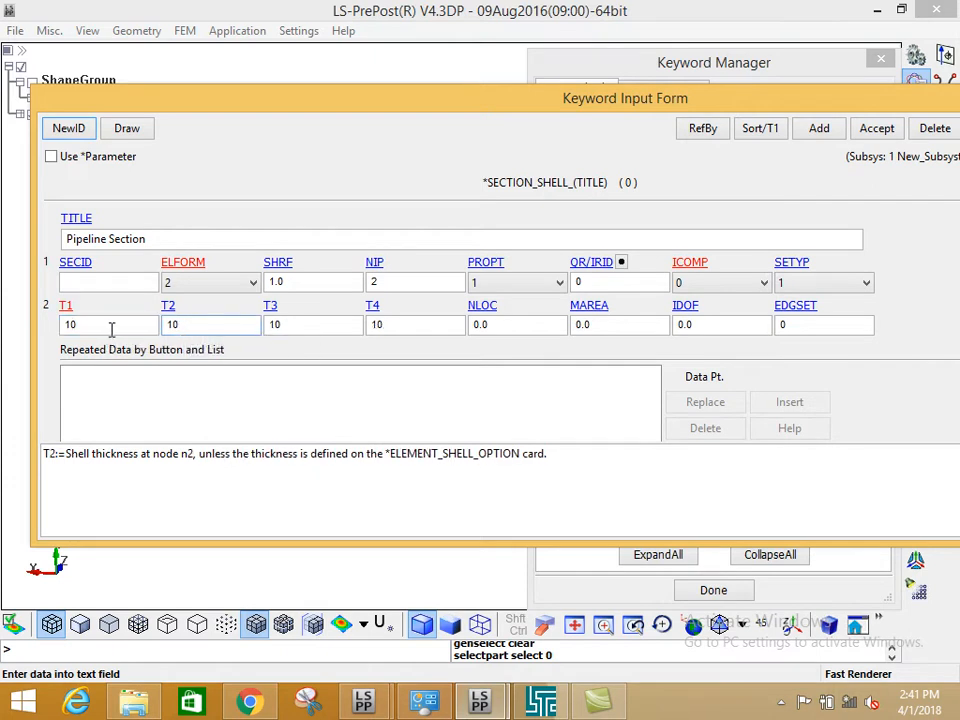
pyautogui.click(376, 325)
pyautogui.click(315, 328)
pyautogui.click(135, 327)
pyautogui.click(176, 324)
pyautogui.click(307, 330)
pyautogui.click(394, 328)
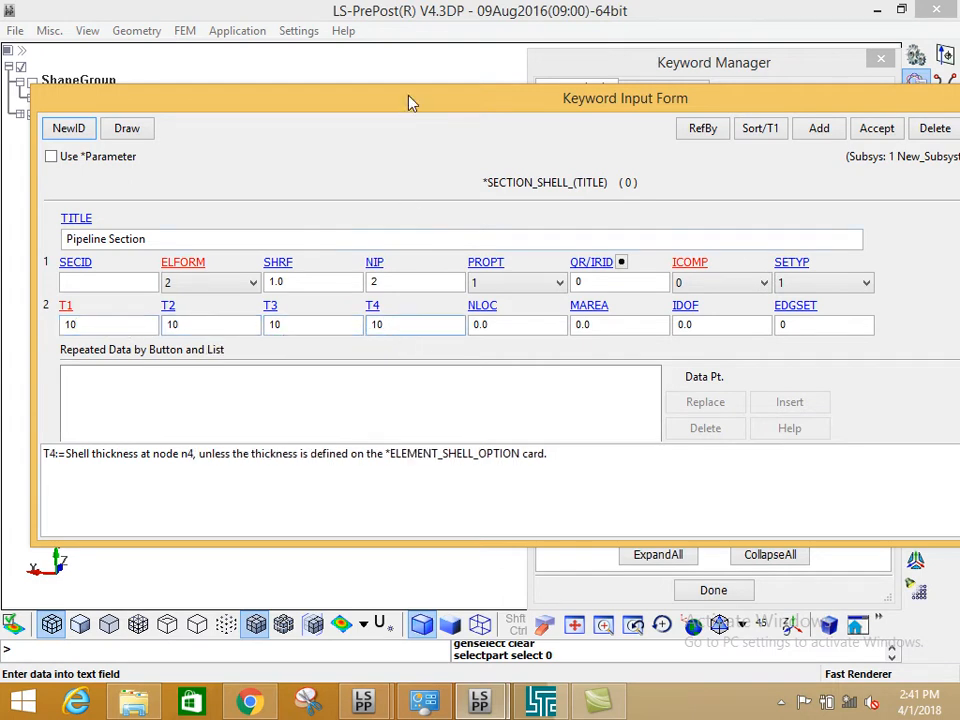
# Accept the Pipeline Section shell card and close its form
pyautogui.click(870, 137)
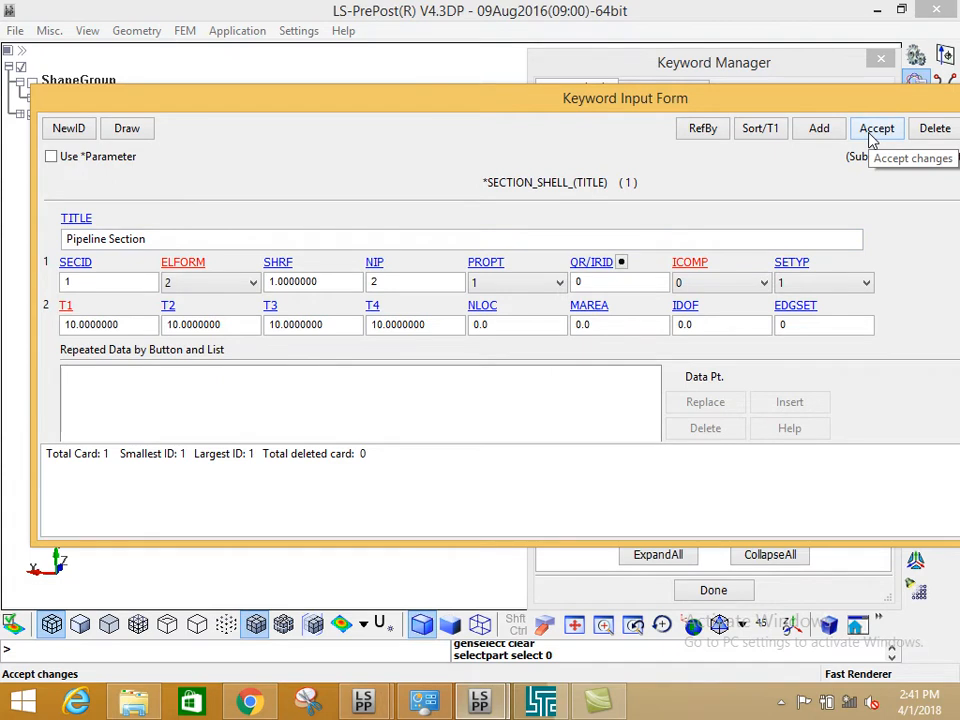
pyautogui.moveTo(866, 110); pyautogui.dragTo(701, 148)
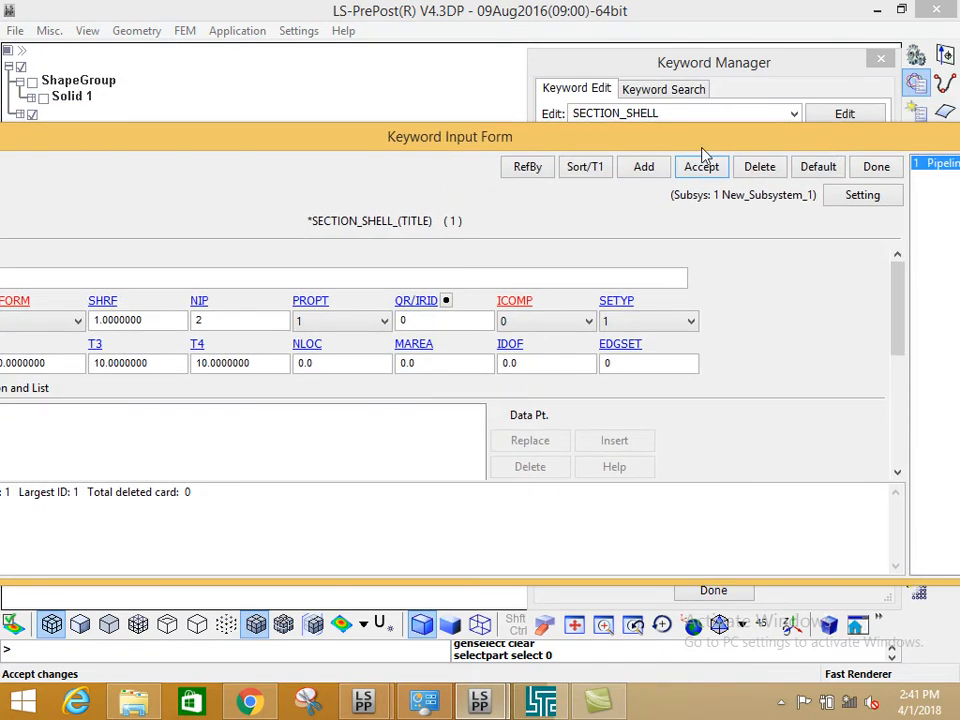
pyautogui.click(876, 167)
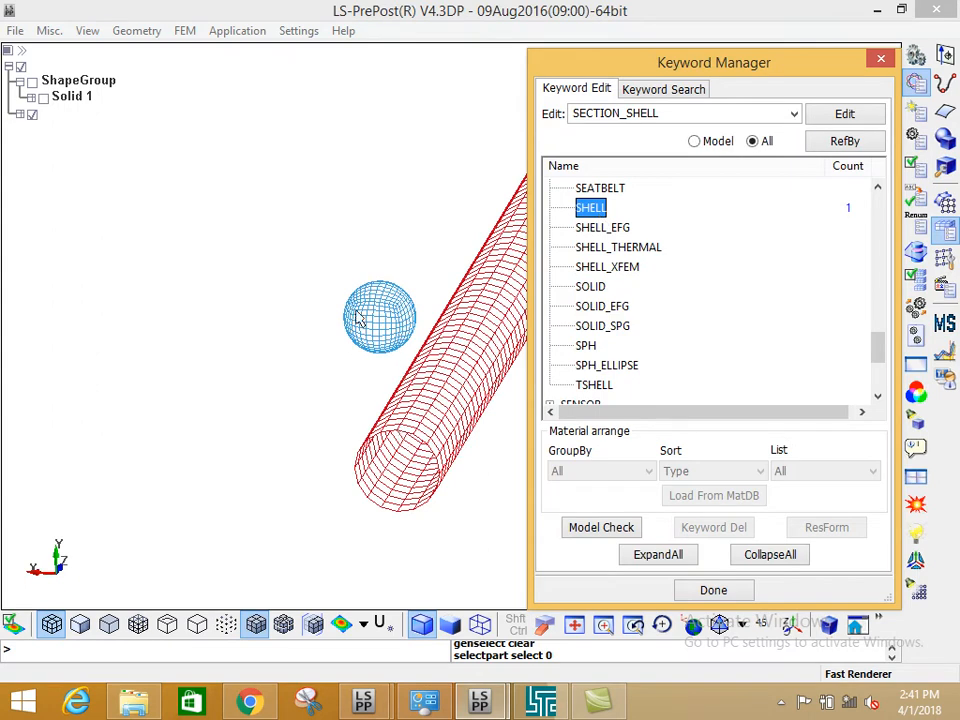
# Reopen the Pipeline Section shell card, review its T1 to T4 thickness values, and close the form
pyautogui.doubleClick(593, 208)
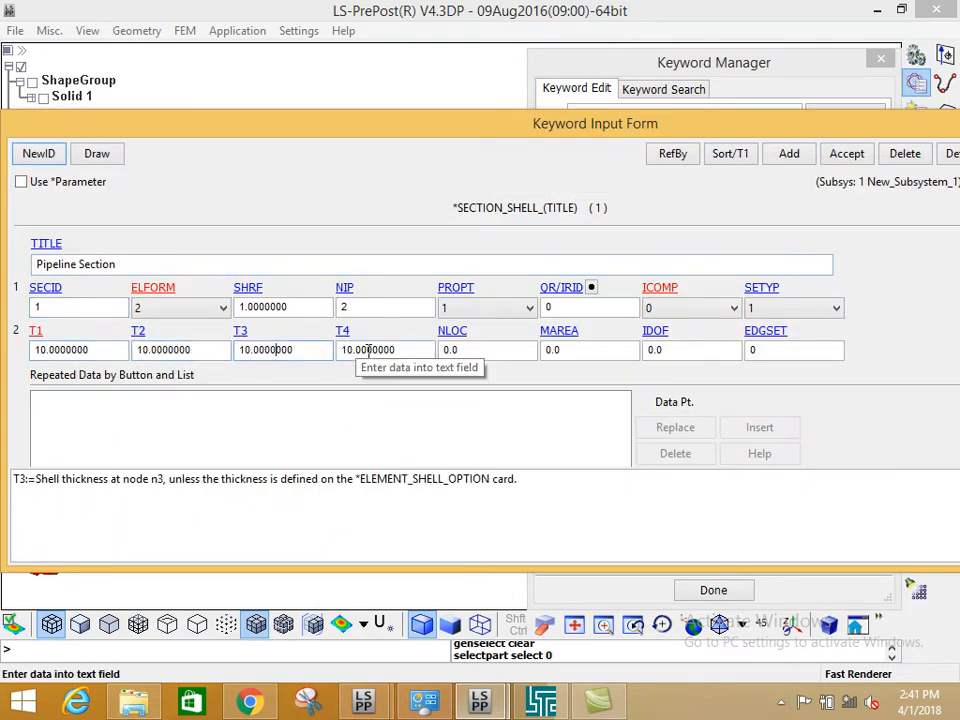
pyautogui.click(98, 350)
pyautogui.click(152, 351)
pyautogui.click(316, 351)
pyautogui.click(357, 351)
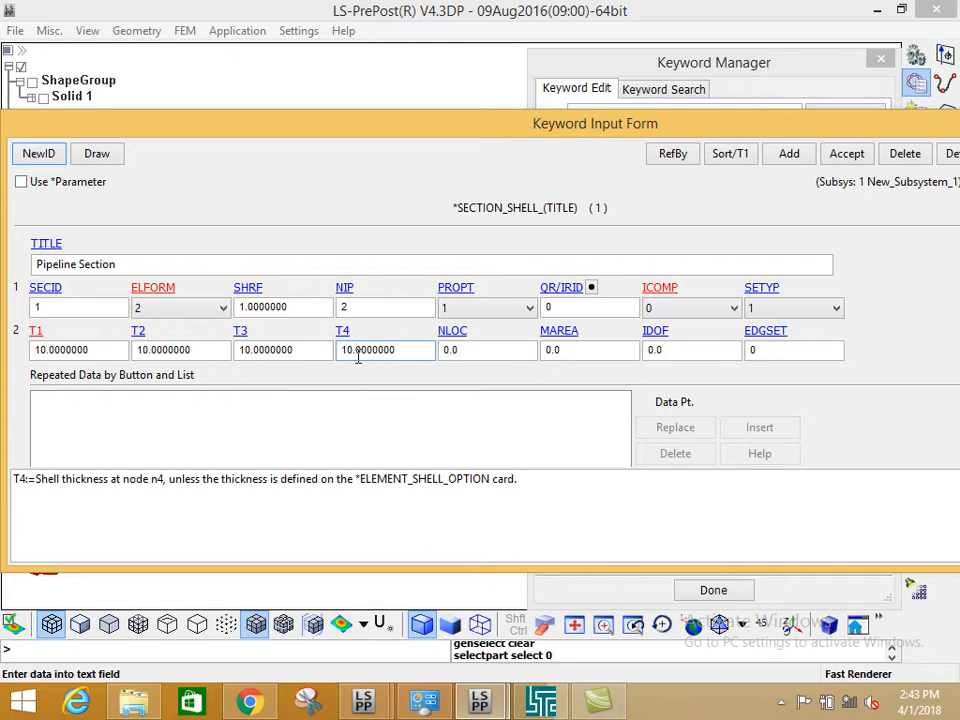
pyautogui.moveTo(809, 133); pyautogui.dragTo(630, 138)
pyautogui.click(855, 165)
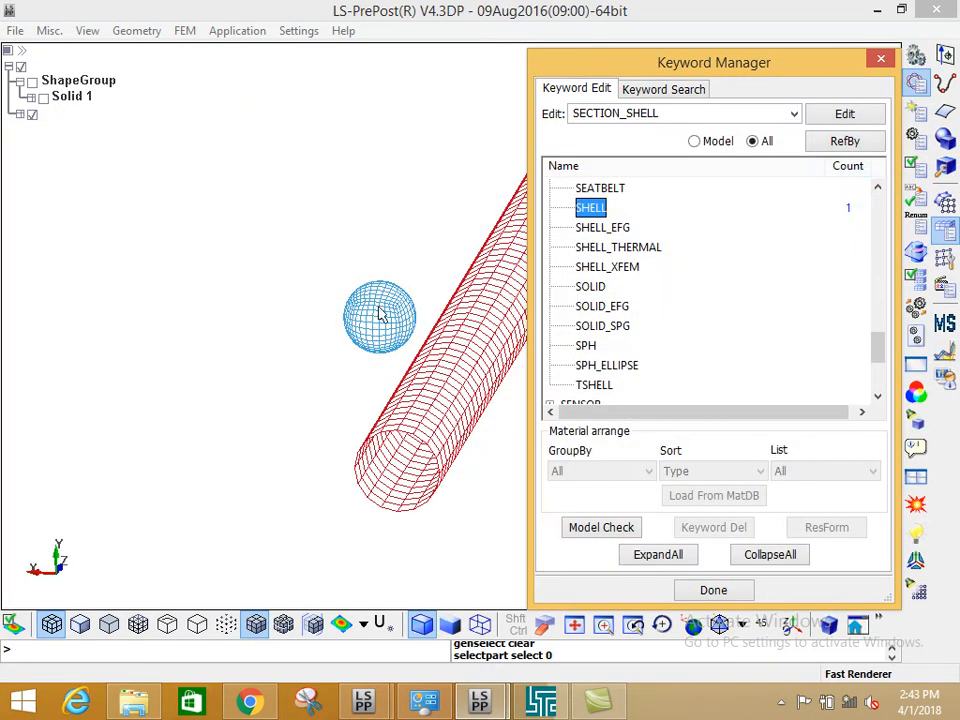
# Create a SECTION_SOLID card with a new ID and the title "Solid Section", and accept it
pyautogui.doubleClick(598, 290)
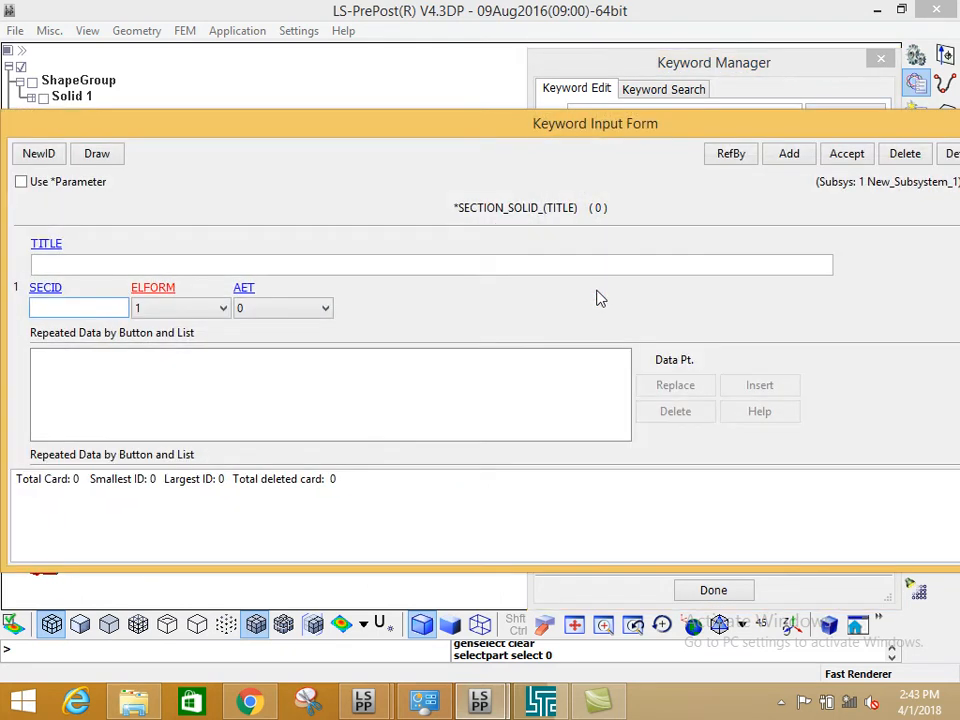
pyautogui.click(34, 154)
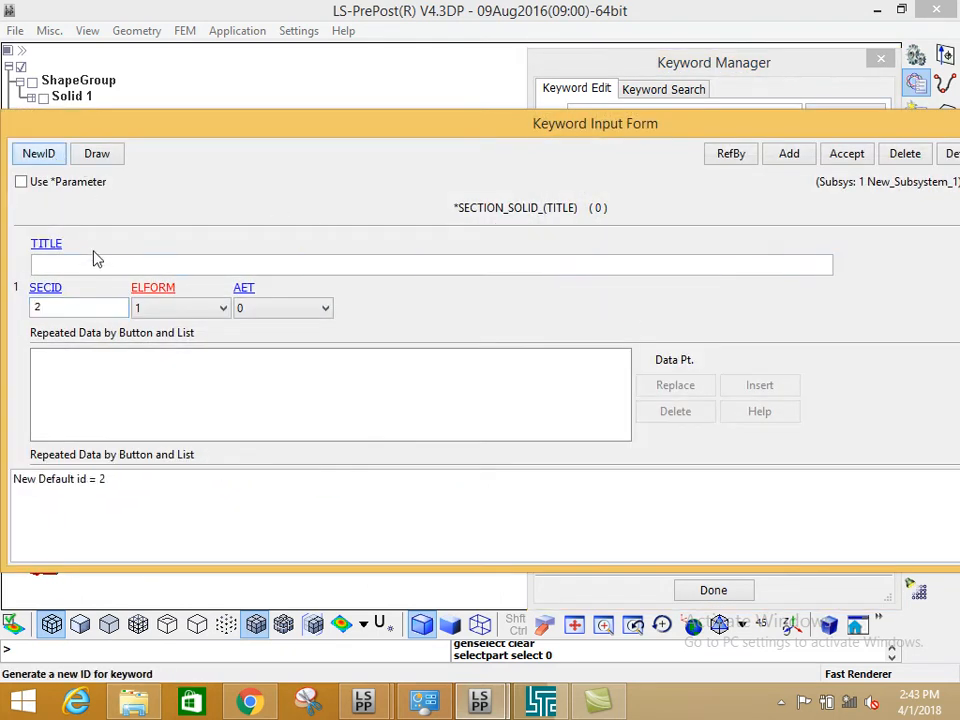
pyautogui.click(99, 262)
pyautogui.write('Solid')
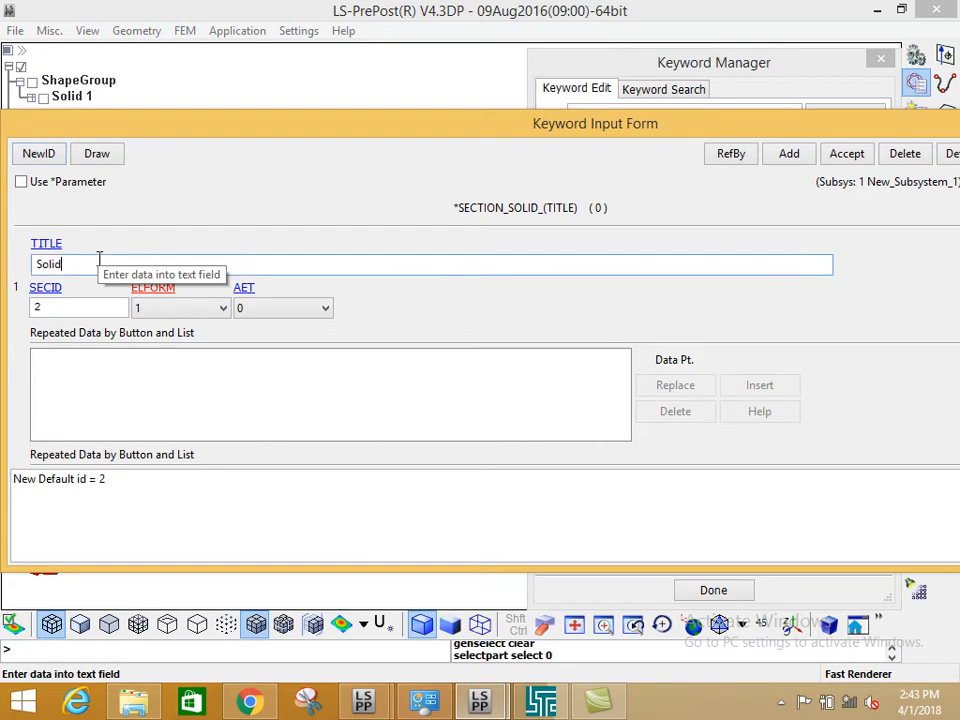
pyautogui.write(' Section')
pyautogui.click(843, 158)
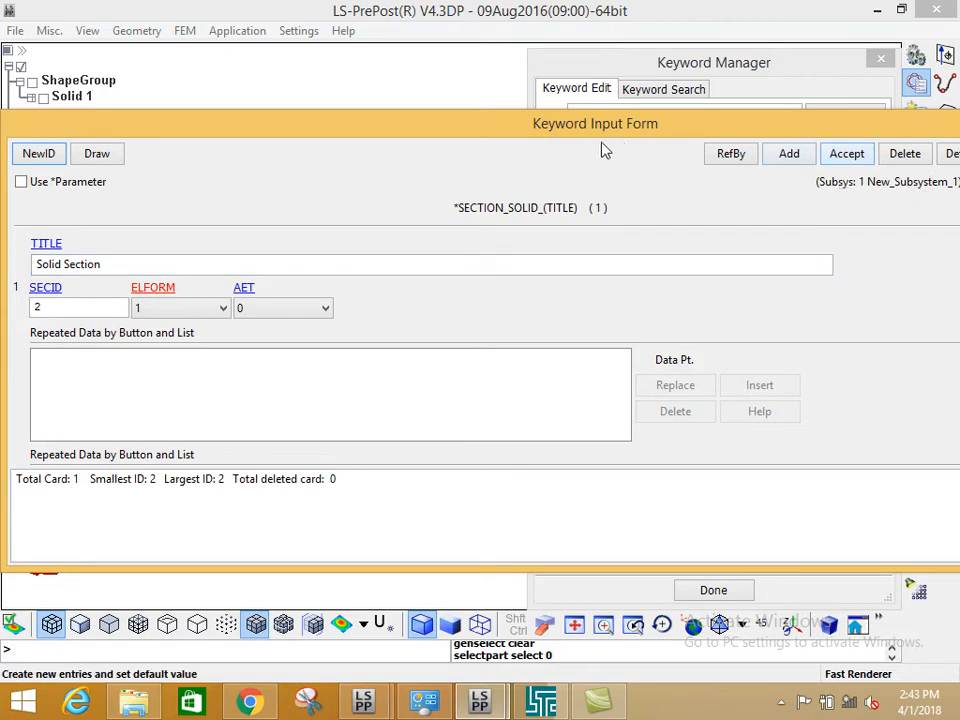
# Finish with the Solid Section card and collapse the SECTION keyword group
pyautogui.click(789, 163)
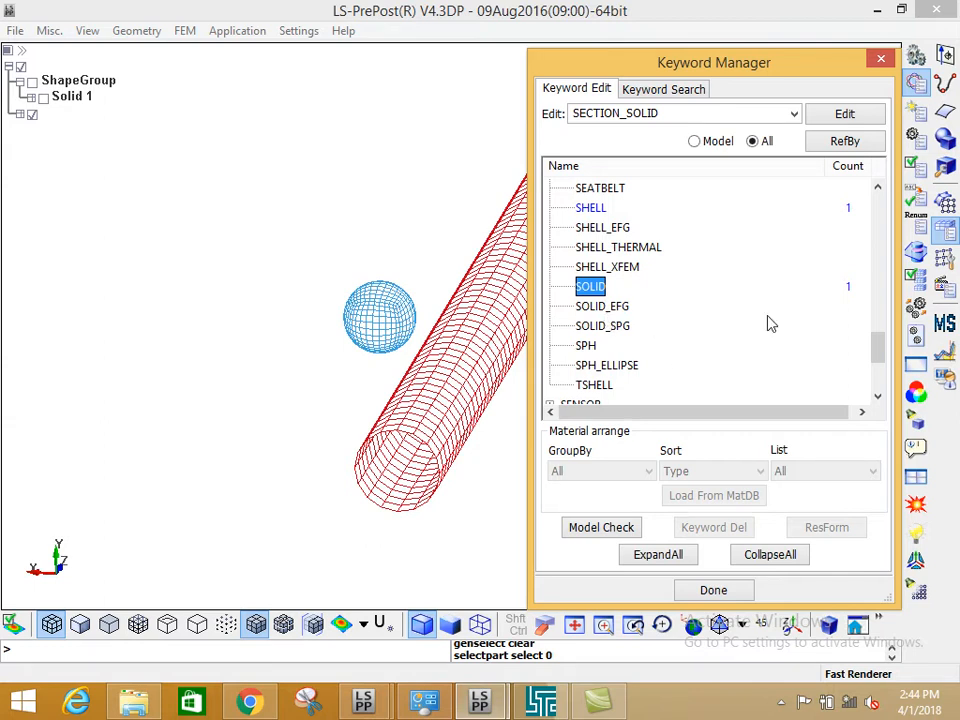
pyautogui.moveTo(877, 345); pyautogui.dragTo(878, 272)
pyautogui.scroll(-3, 680, 320)
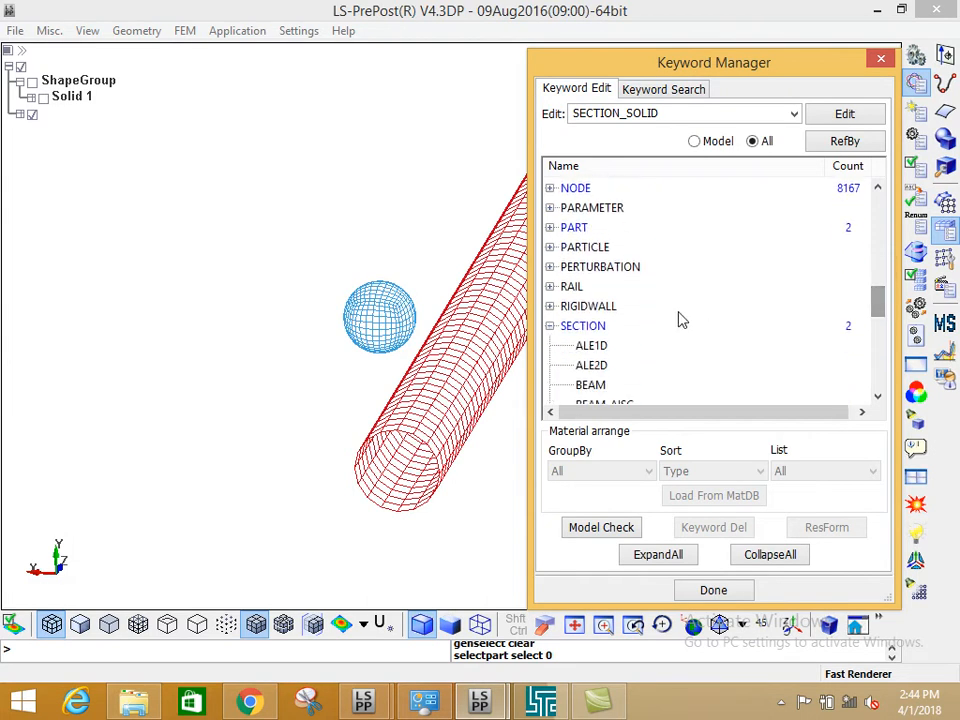
pyautogui.click(549, 326)
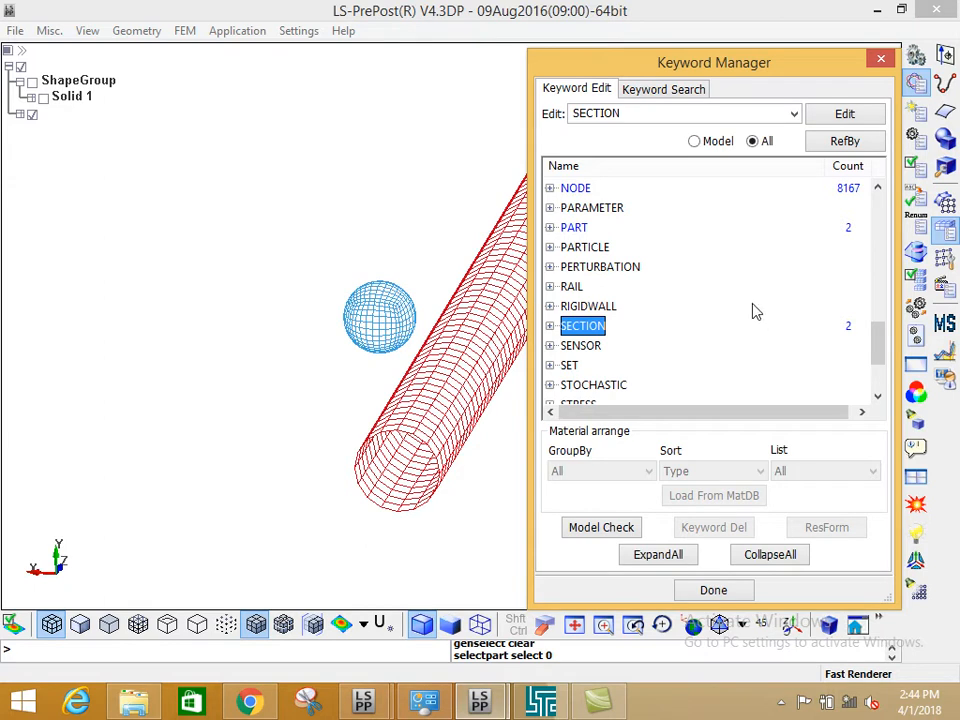
# Expand the MAT keyword group and start a 001-ELASTIC material card with a new ID
pyautogui.moveTo(879, 353); pyautogui.dragTo(814, 326)
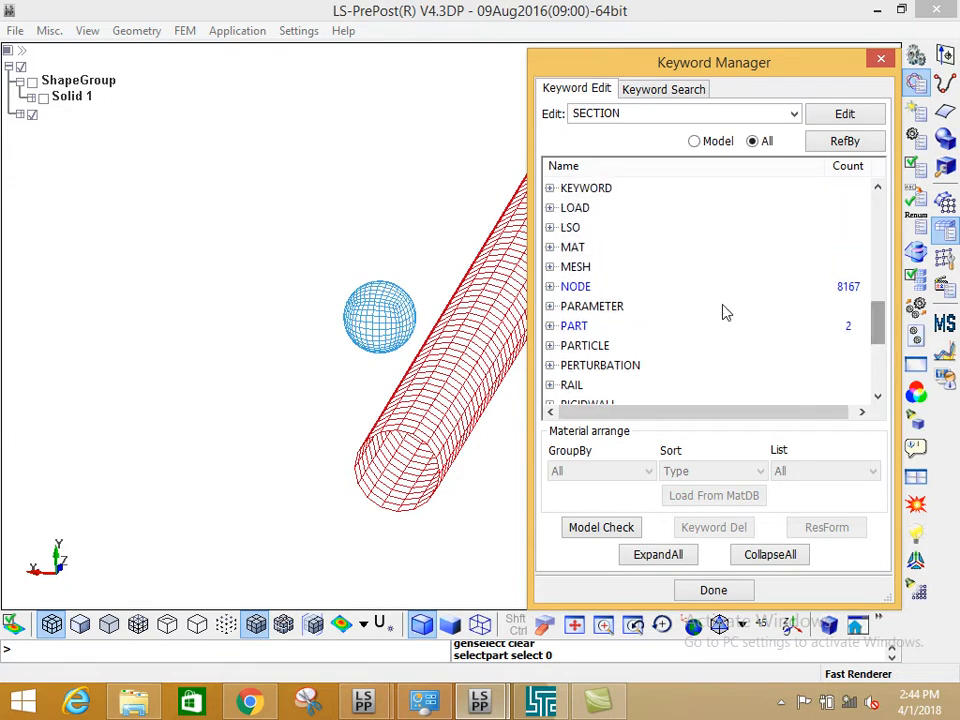
pyautogui.doubleClick(558, 248)
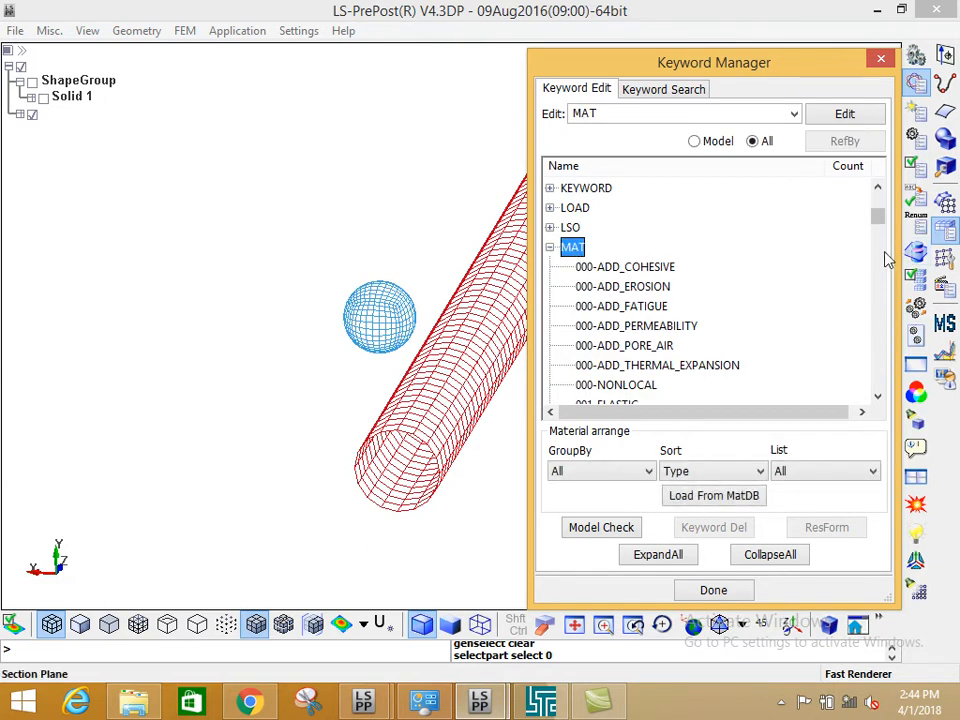
pyautogui.moveTo(879, 221)
pyautogui.mouseDown()
pyautogui.moveTo(881, 250)
pyautogui.moveTo(877, 215)
pyautogui.mouseUp()
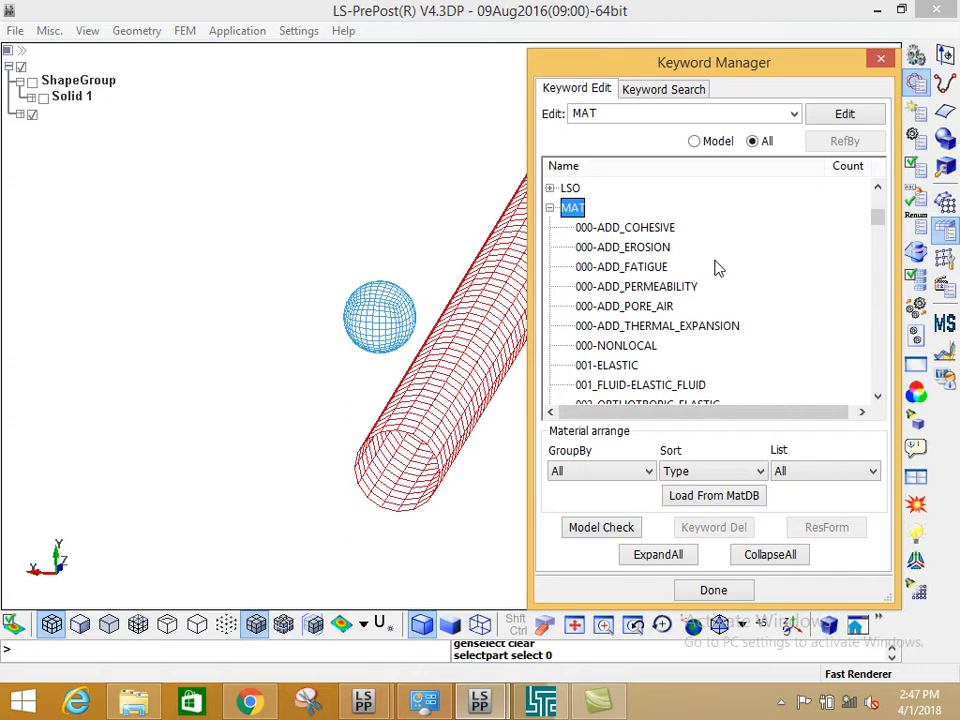
pyautogui.doubleClick(606, 365)
pyautogui.moveTo(386, 130); pyautogui.dragTo(406, 415)
pyautogui.moveTo(504, 403); pyautogui.dragTo(508, 184)
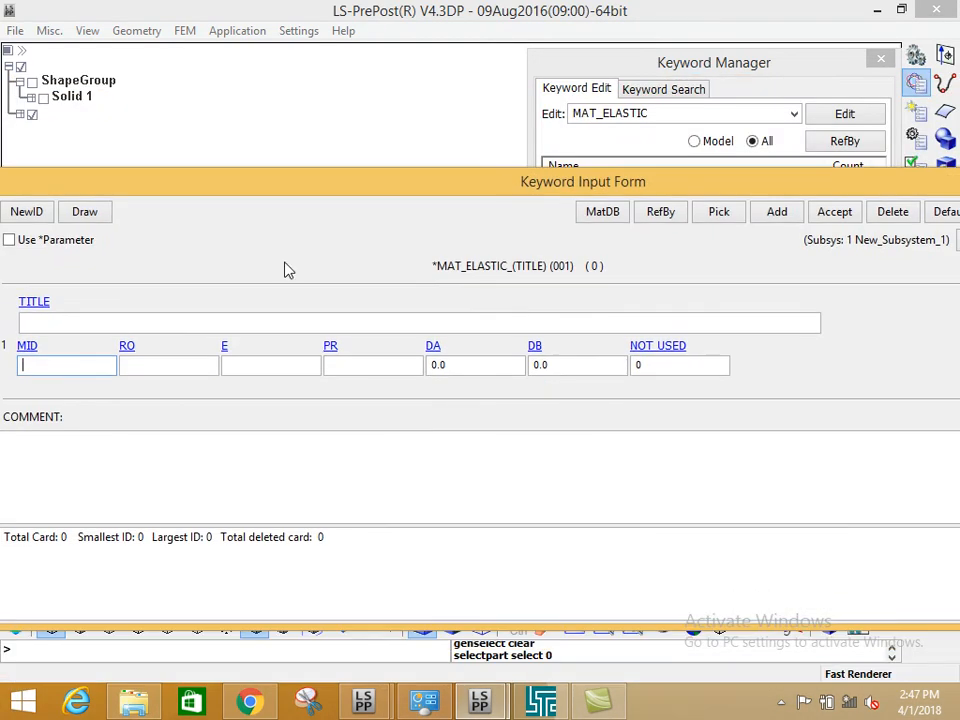
pyautogui.click(47, 216)
pyautogui.moveTo(66, 189); pyautogui.dragTo(121, 79)
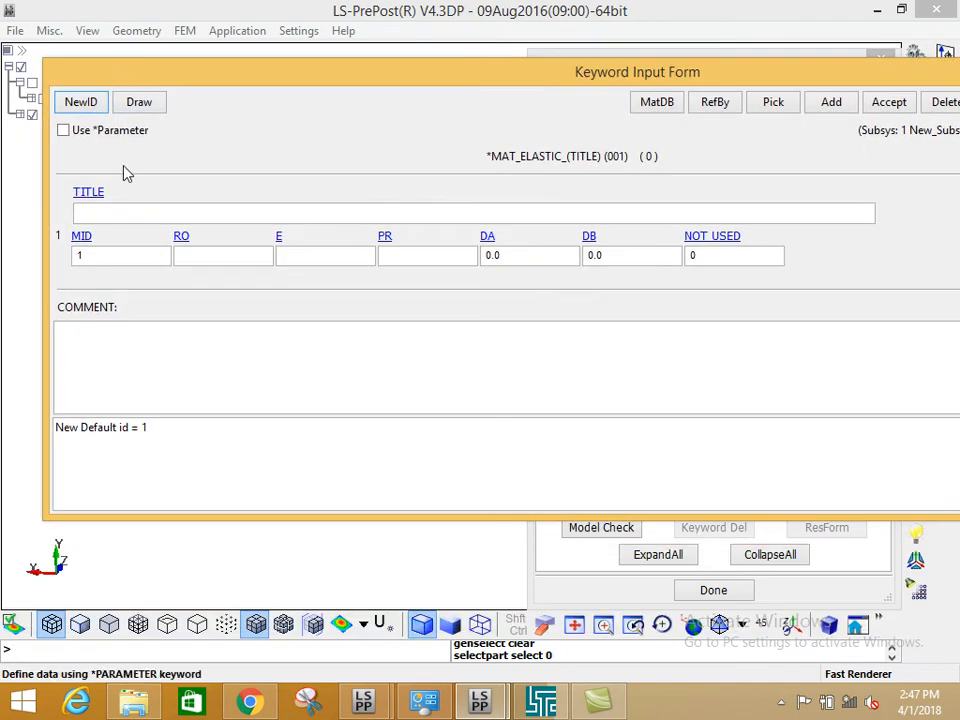
# Title the elastic material "Steel" and set its mass density RO to 7.8e-6
pyautogui.click(127, 213)
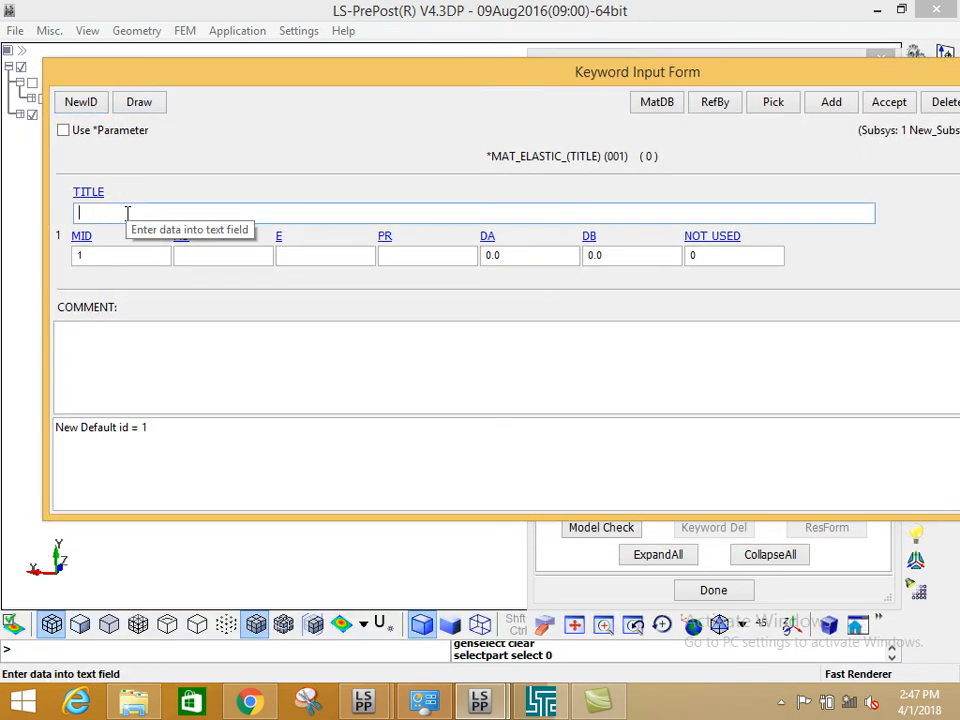
pyautogui.write('Steel')
pyautogui.press('Tab')
pyautogui.press('Tab')
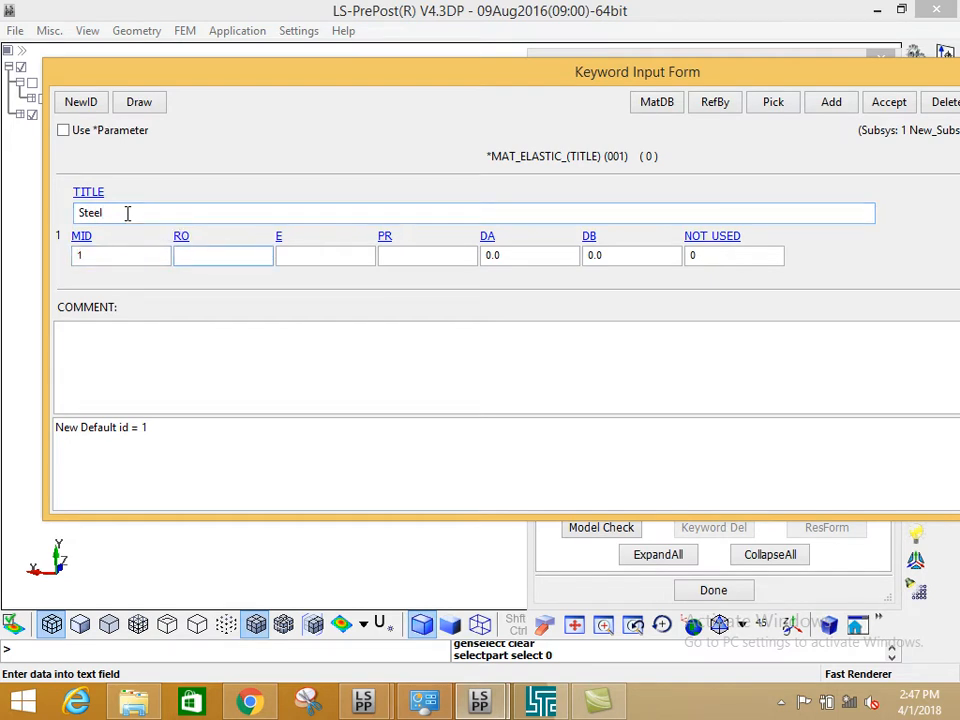
pyautogui.click(221, 259)
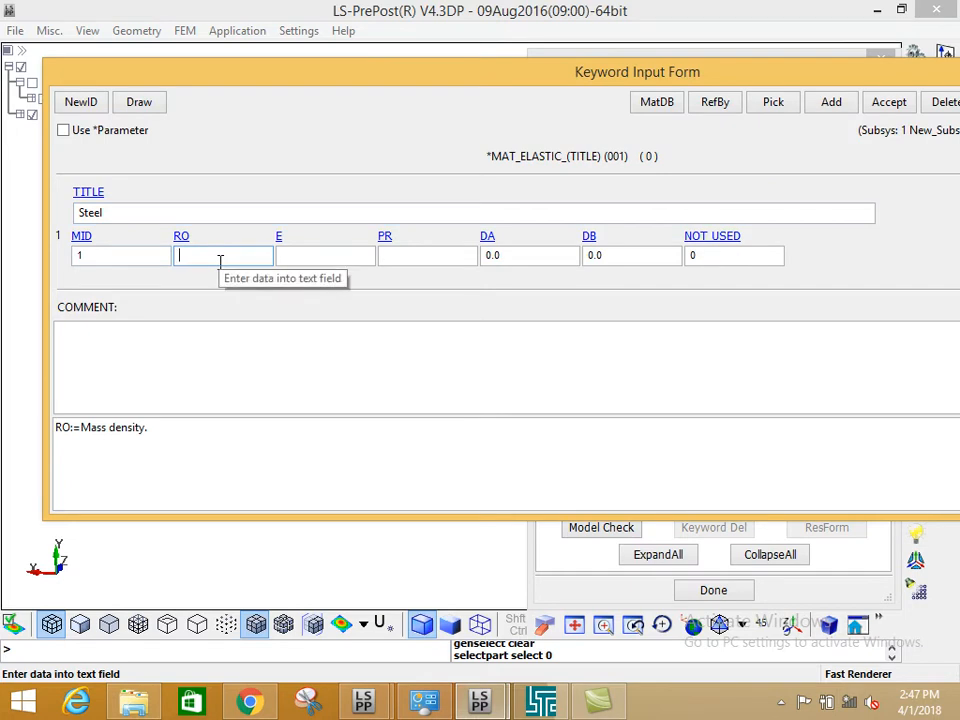
pyautogui.write('78')
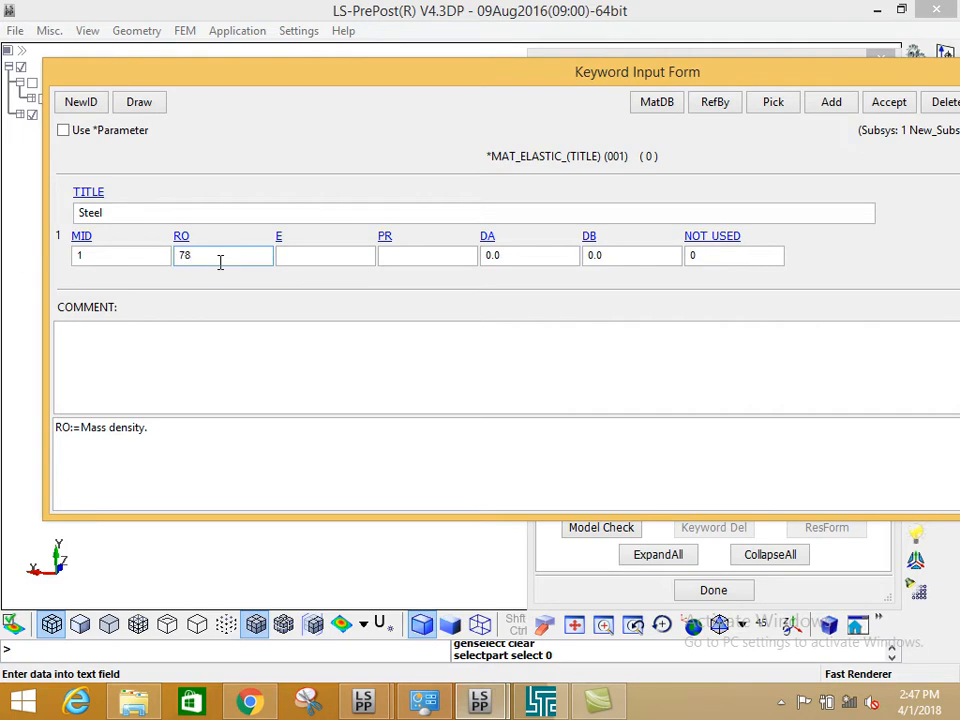
pyautogui.write('00')
pyautogui.press('BackSpace')
pyautogui.press('BackSpace')
pyautogui.press('BackSpace')
pyautogui.press('BackSpace')
pyautogui.write('7.8e-6')
# Set the steel's Young's modulus E to 200 and Poisson's ratio PR to 0.3, then accept the card and close its form
pyautogui.click(280, 256)
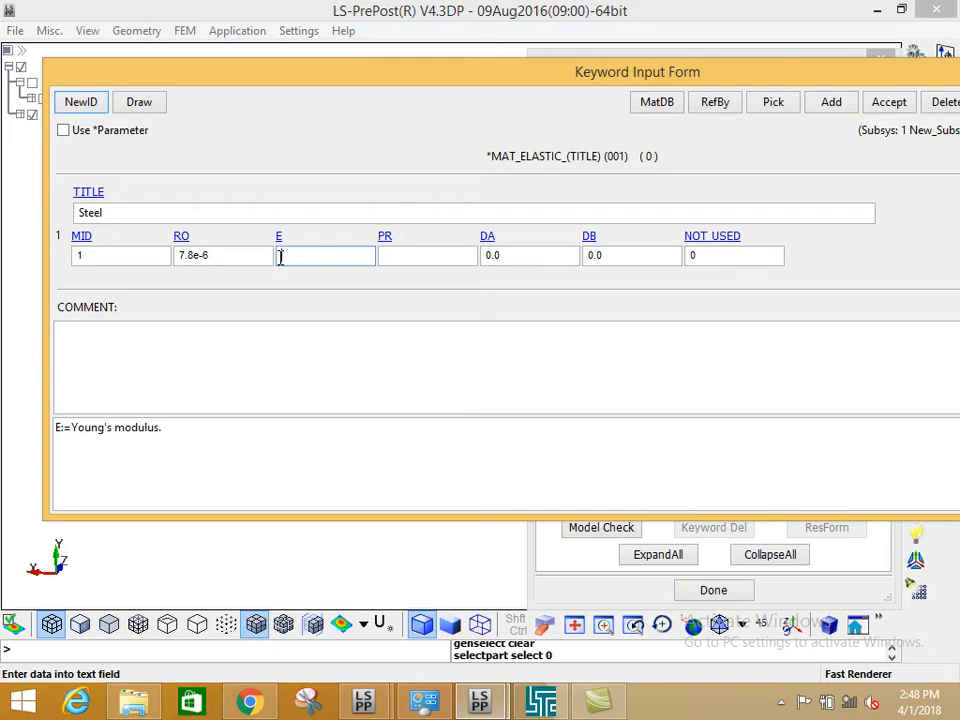
pyautogui.write('00')
pyautogui.press('Tab')
pyautogui.write('0.3')
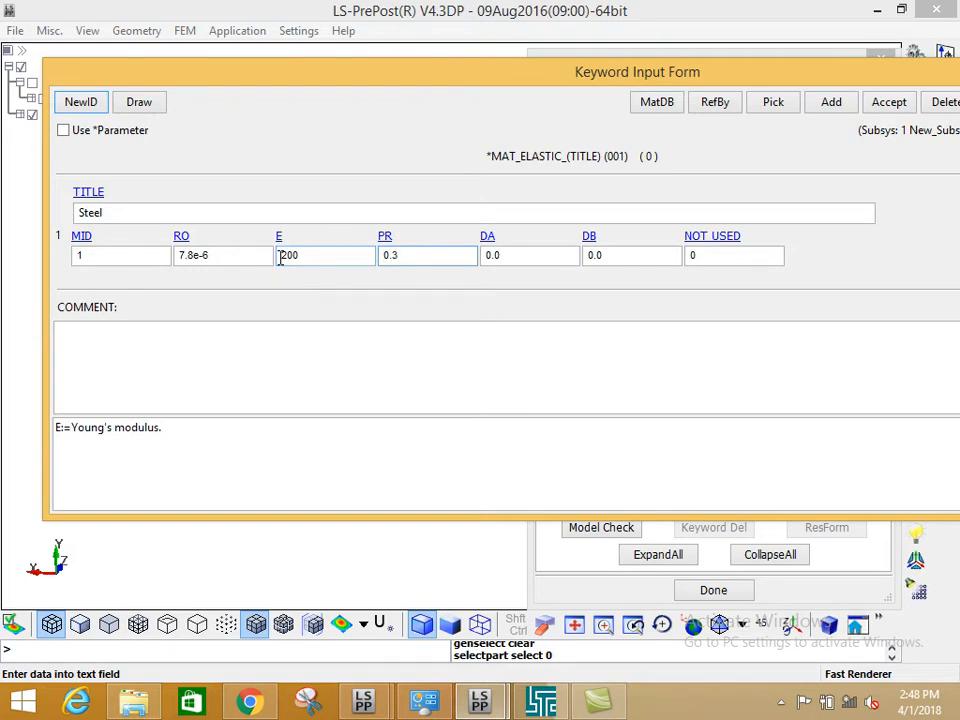
pyautogui.click(900, 105)
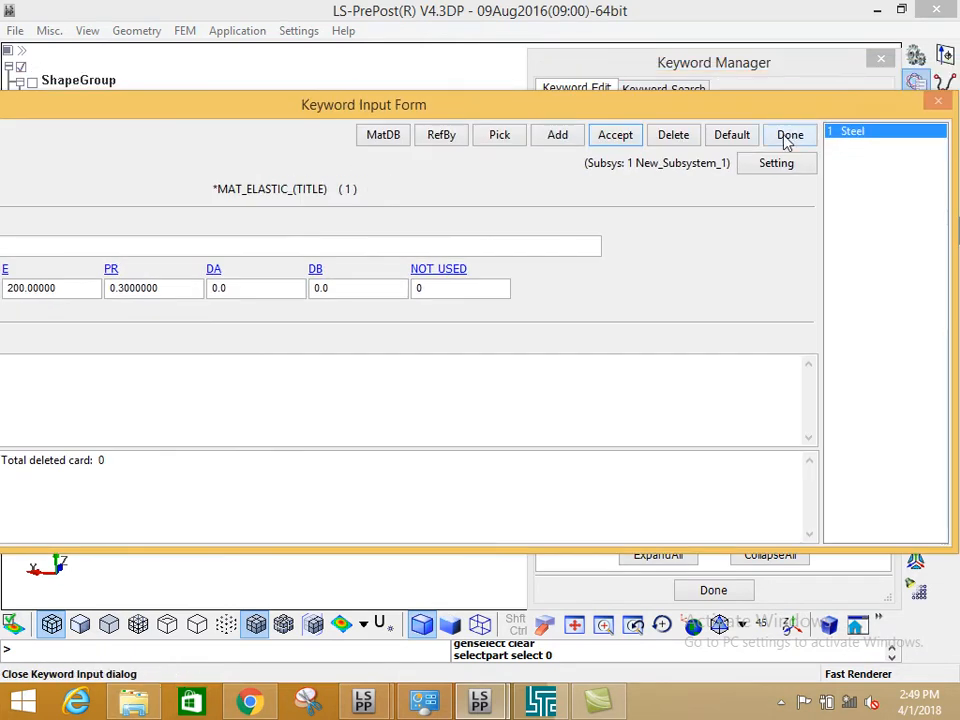
pyautogui.click(789, 135)
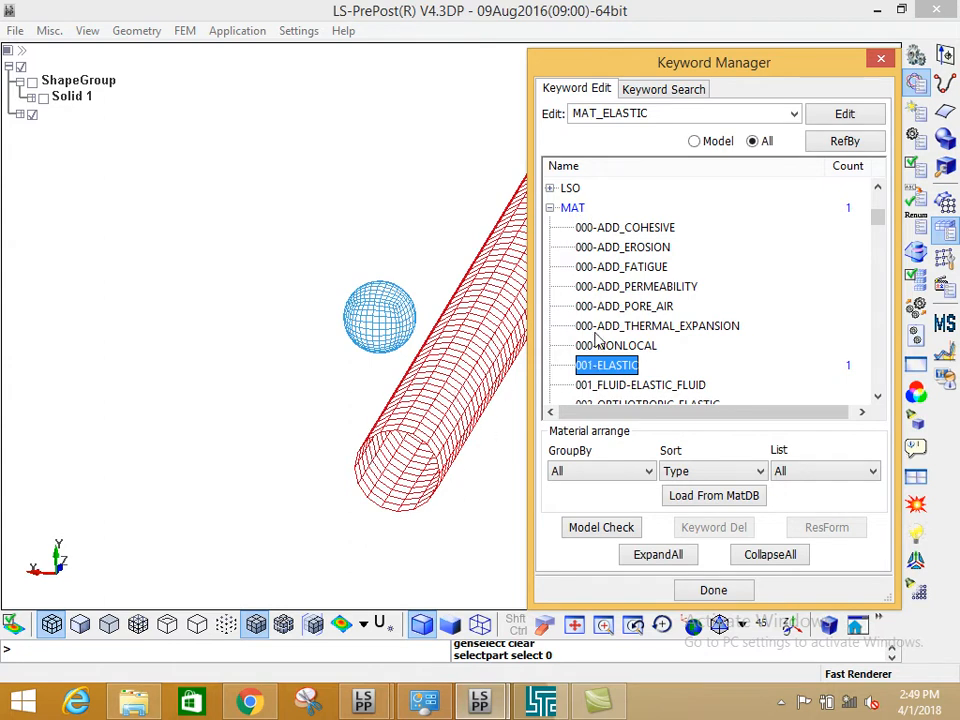
# Reopen the Steel MAT_ELASTIC card, review its density, Young's modulus and Poisson's ratio, and close the form
pyautogui.doubleClick(607, 365)
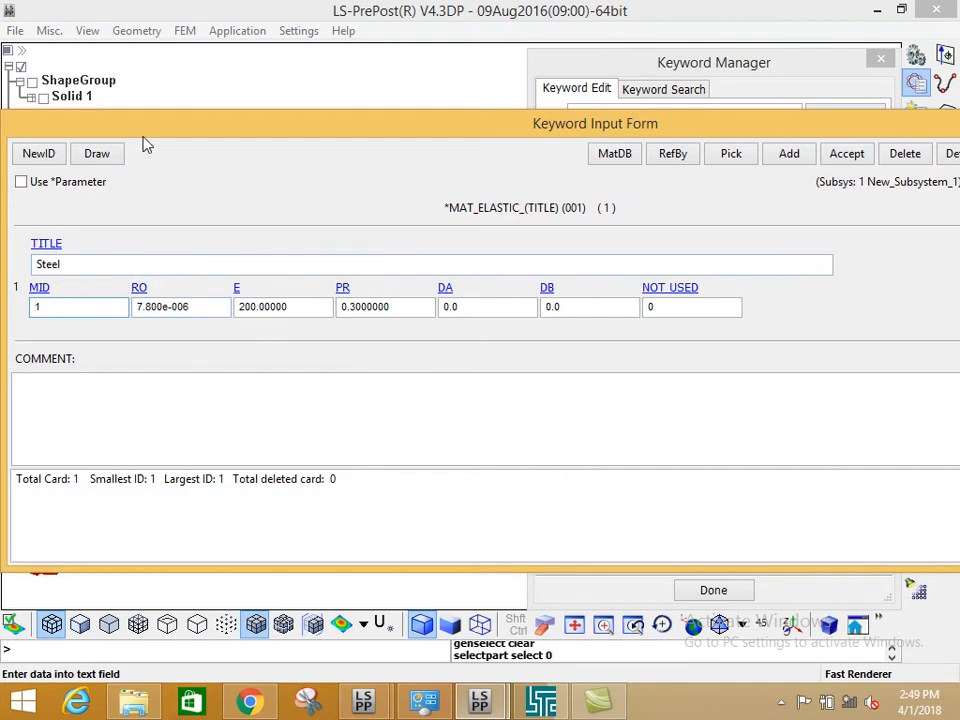
pyautogui.moveTo(144, 128); pyautogui.dragTo(144, 54)
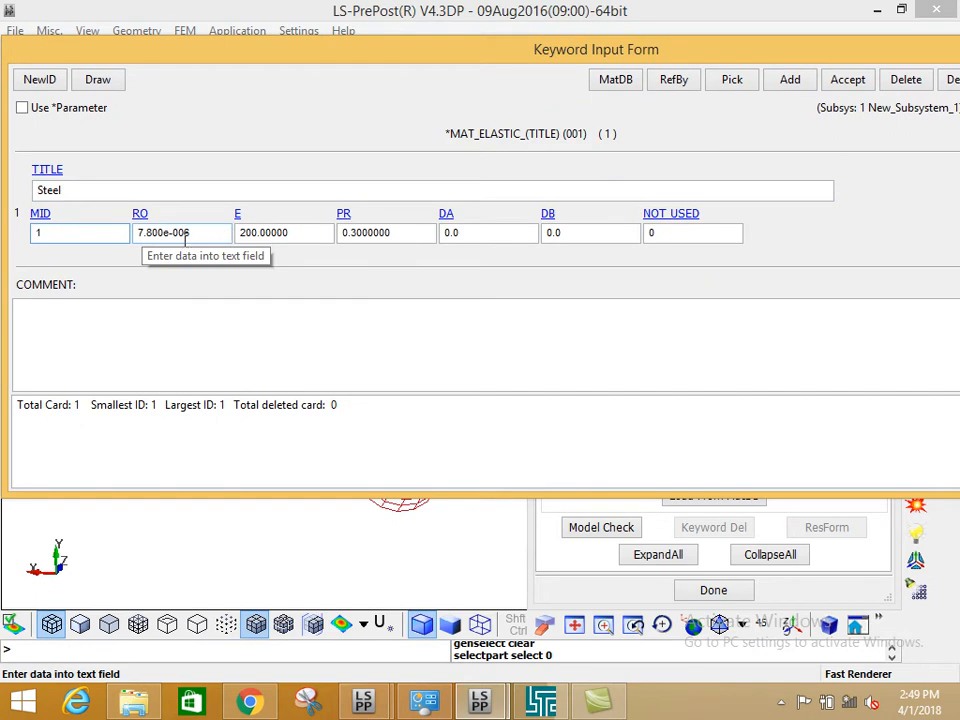
pyautogui.click(229, 236)
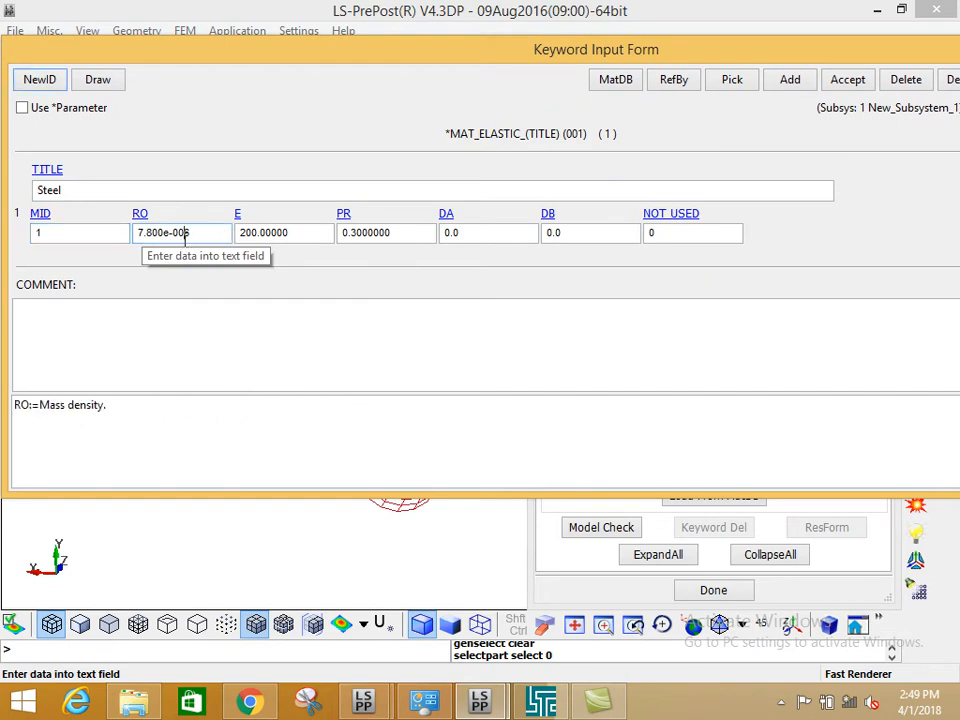
pyautogui.click(291, 232)
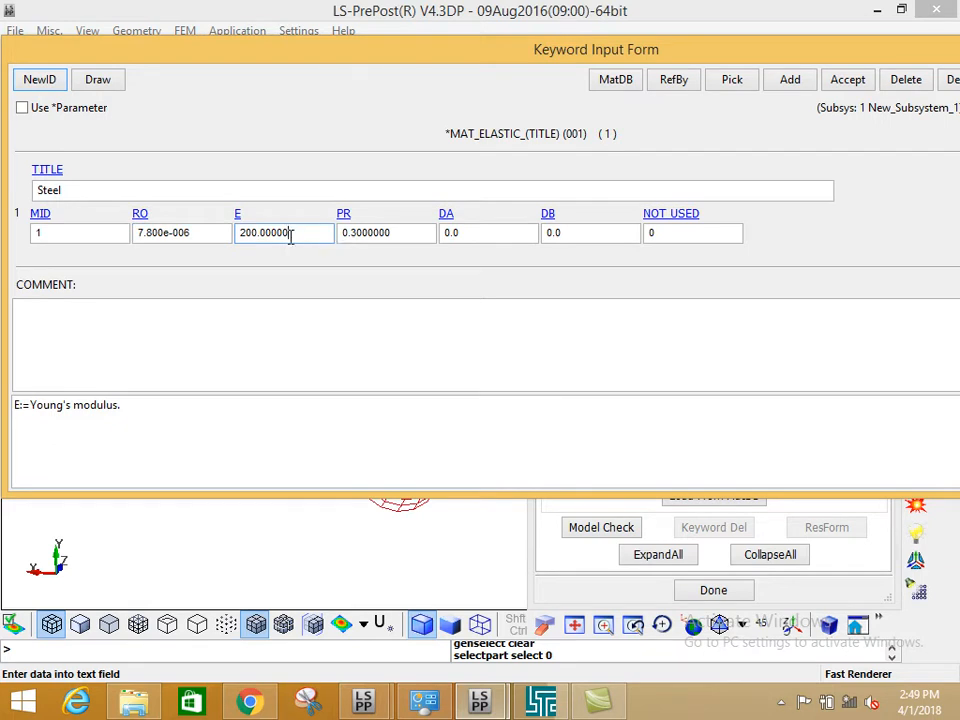
pyautogui.click(197, 235)
pyautogui.click(265, 233)
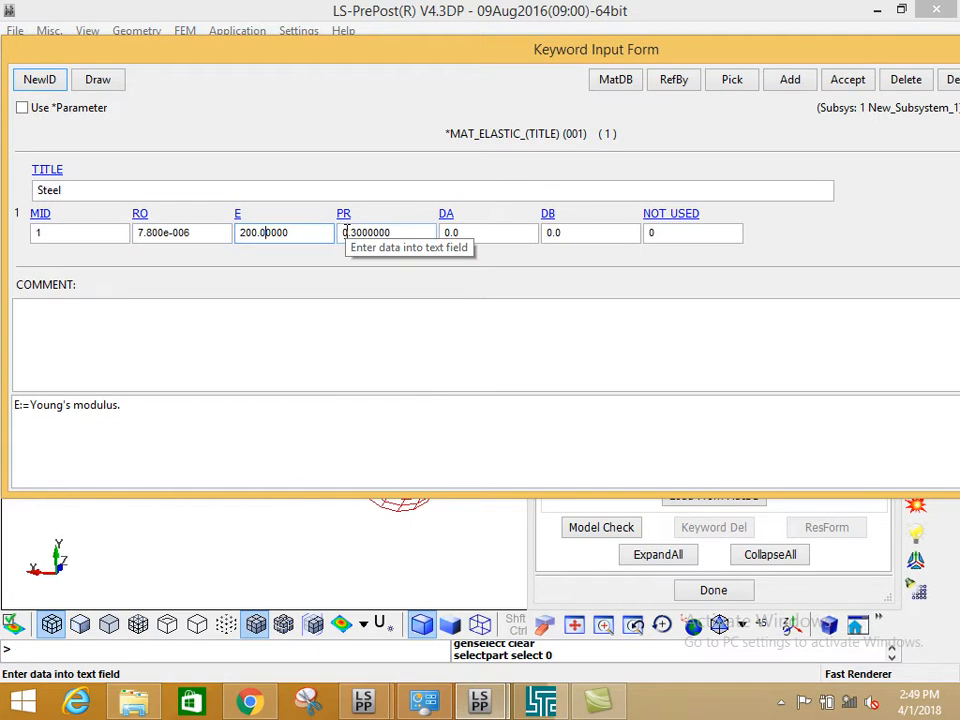
pyautogui.moveTo(887, 52); pyautogui.dragTo(761, 54)
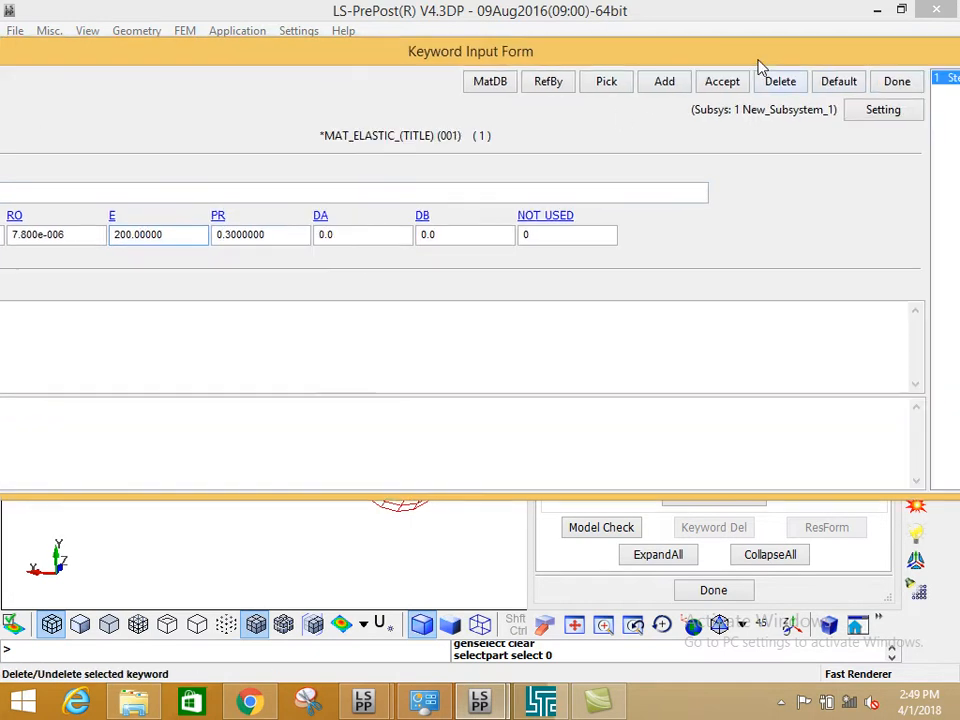
pyautogui.click(885, 84)
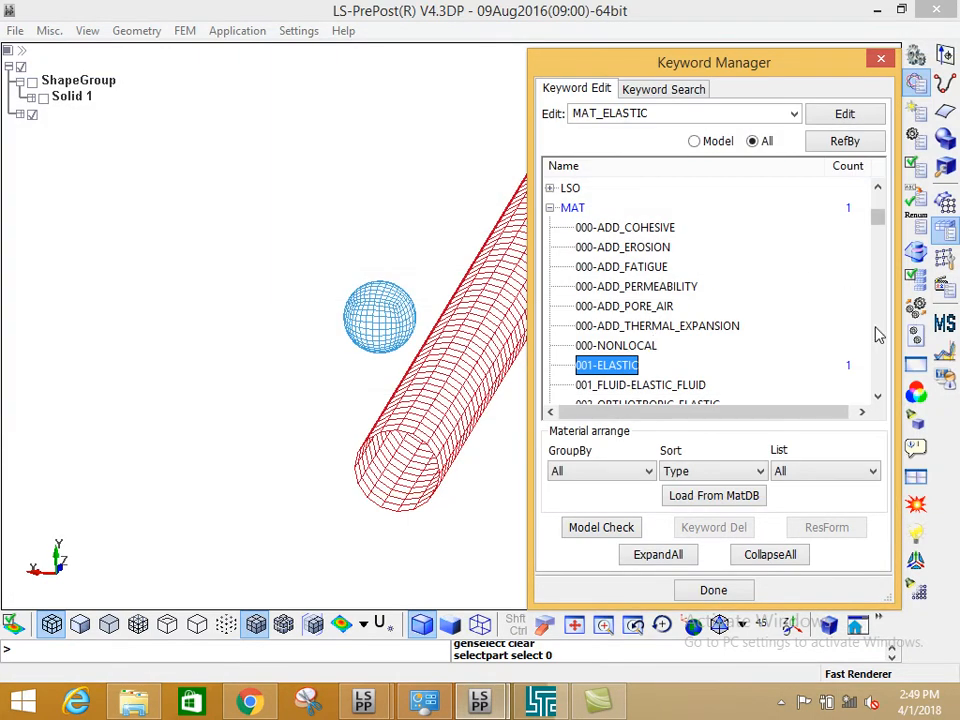
# Find the 020-RIGID material in the MAT group and open its keyword form
pyautogui.scroll(-7, 878, 335)
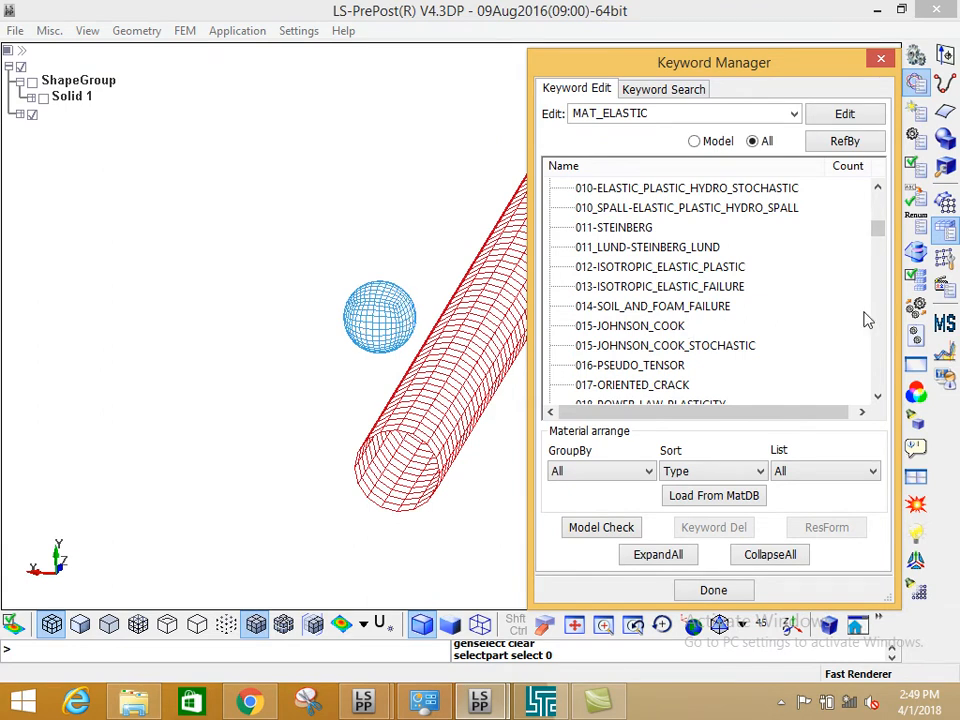
pyautogui.scroll(-5, 879, 319)
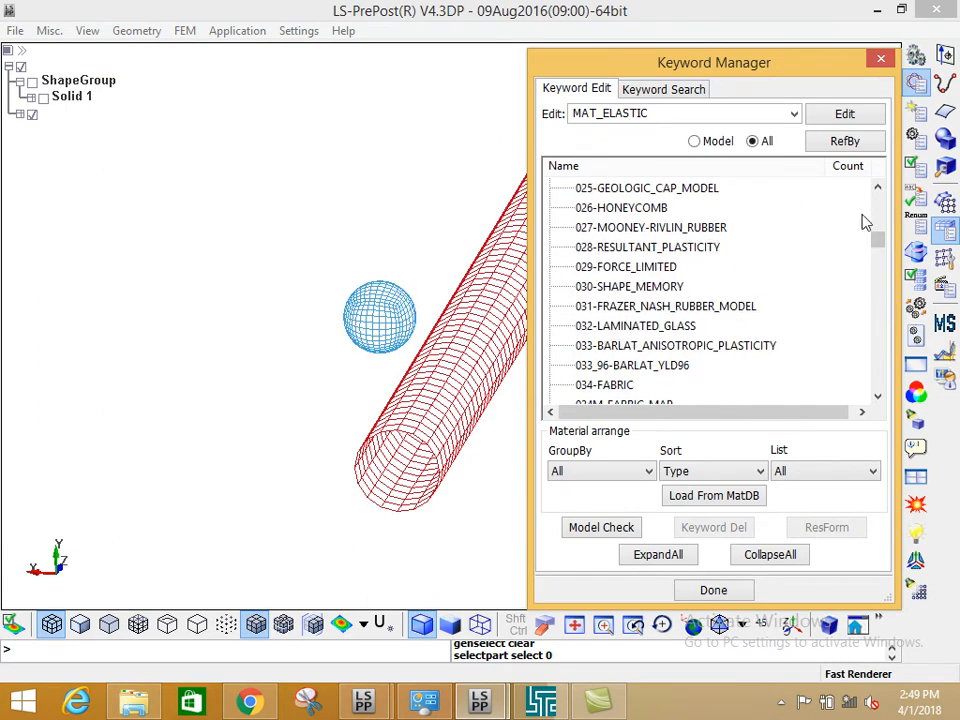
pyautogui.click(877, 190)
pyautogui.click(876, 190)
pyautogui.click(876, 190)
pyautogui.click(876, 190)
pyautogui.click(604, 248)
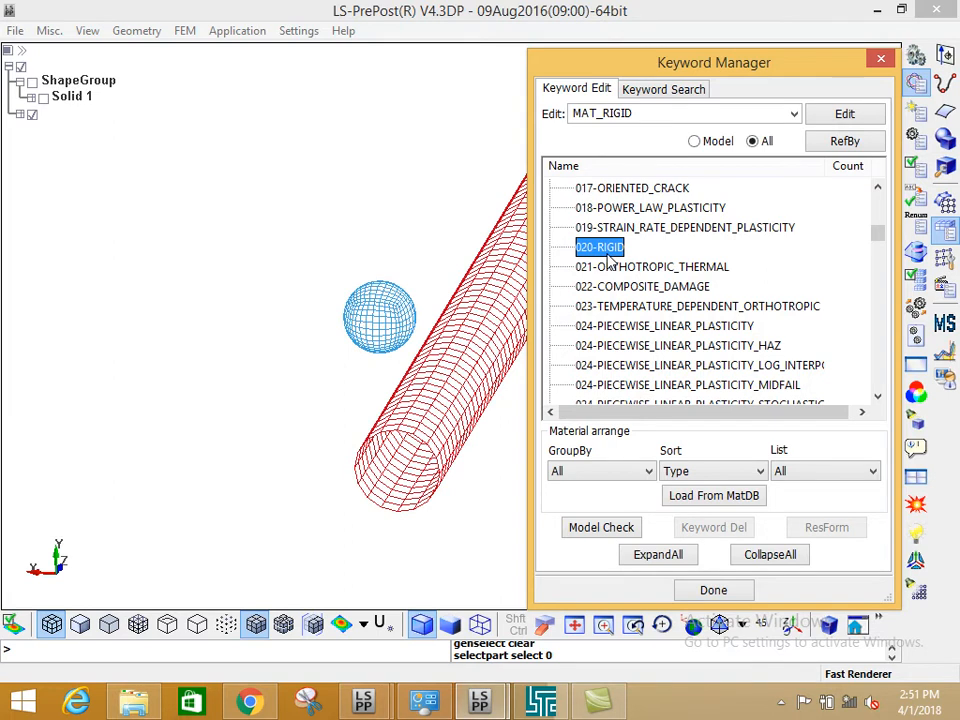
pyautogui.doubleClick(603, 248)
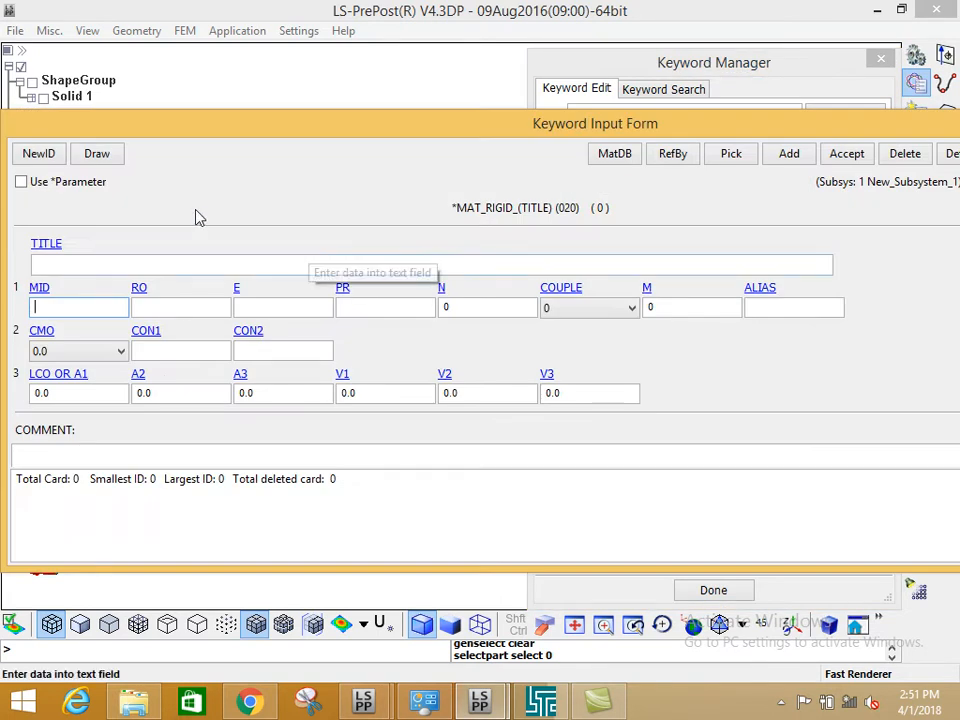
# Give the rigid material card a new ID and the title "Rock"
pyautogui.click(50, 156)
pyautogui.click(81, 265)
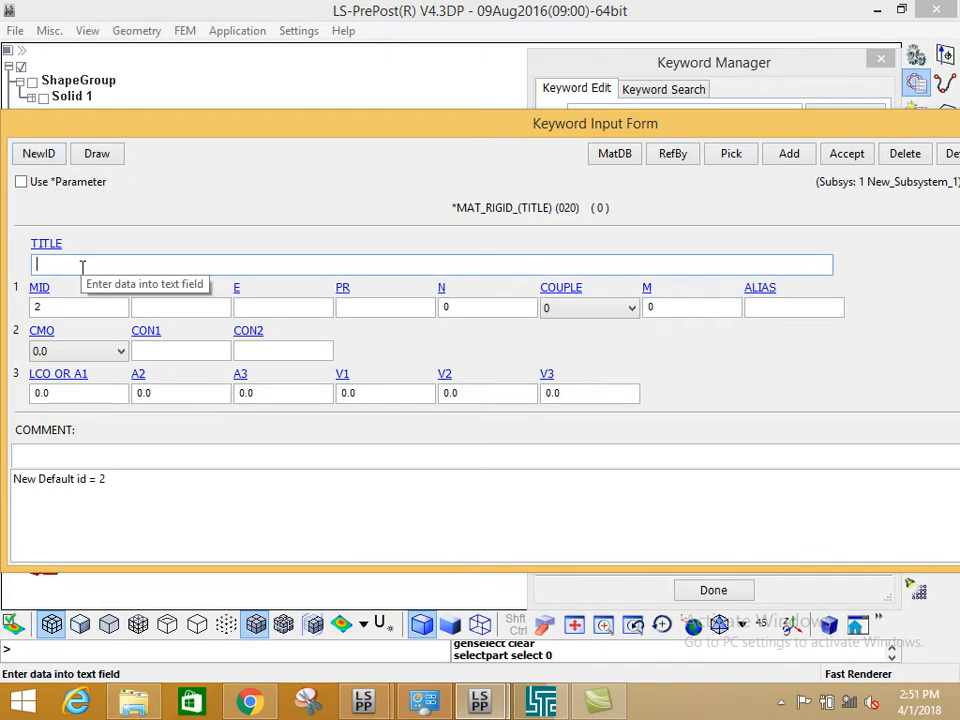
pyautogui.write('Rock')
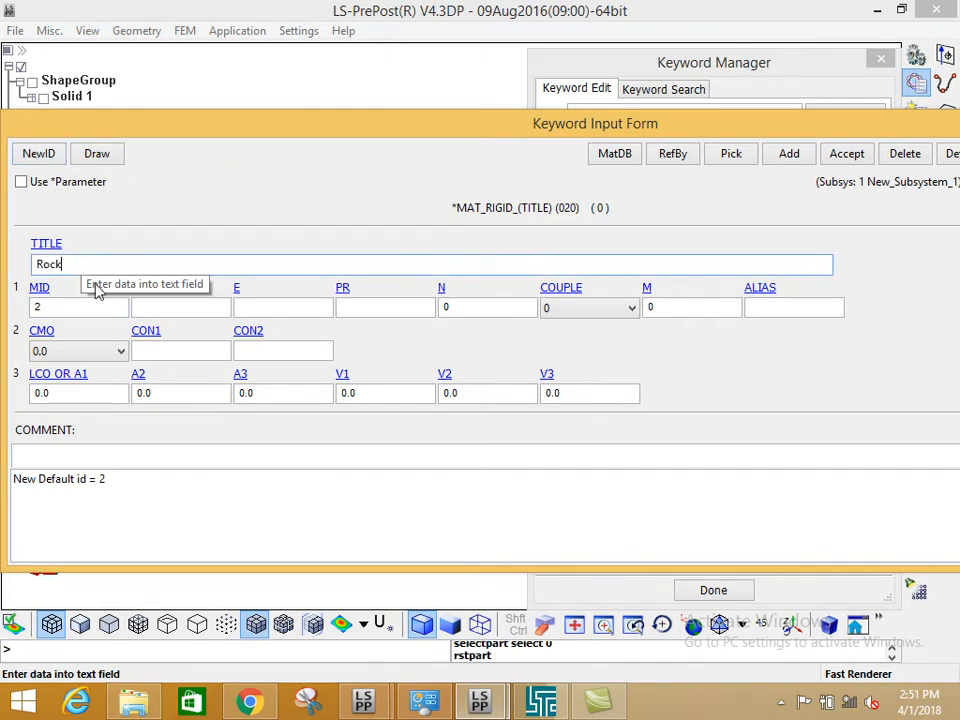
pyautogui.click(143, 306)
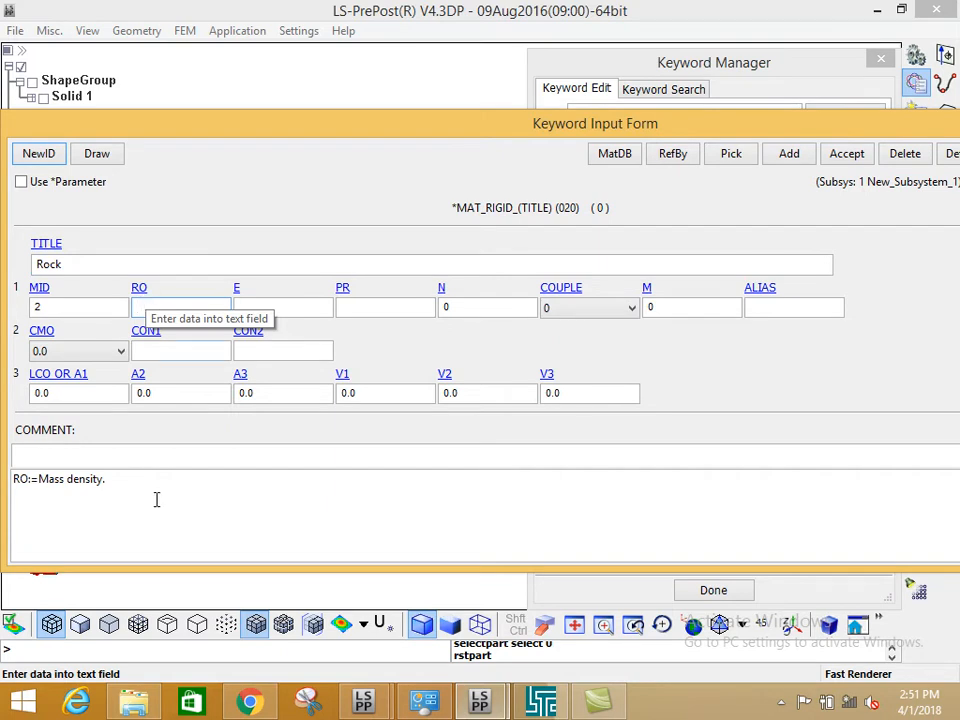
# Switch to the LS-PrePost window with Pipeline impact.k and examine the property values of its 020-RIGID rock card
pyautogui.moveTo(392, 695)
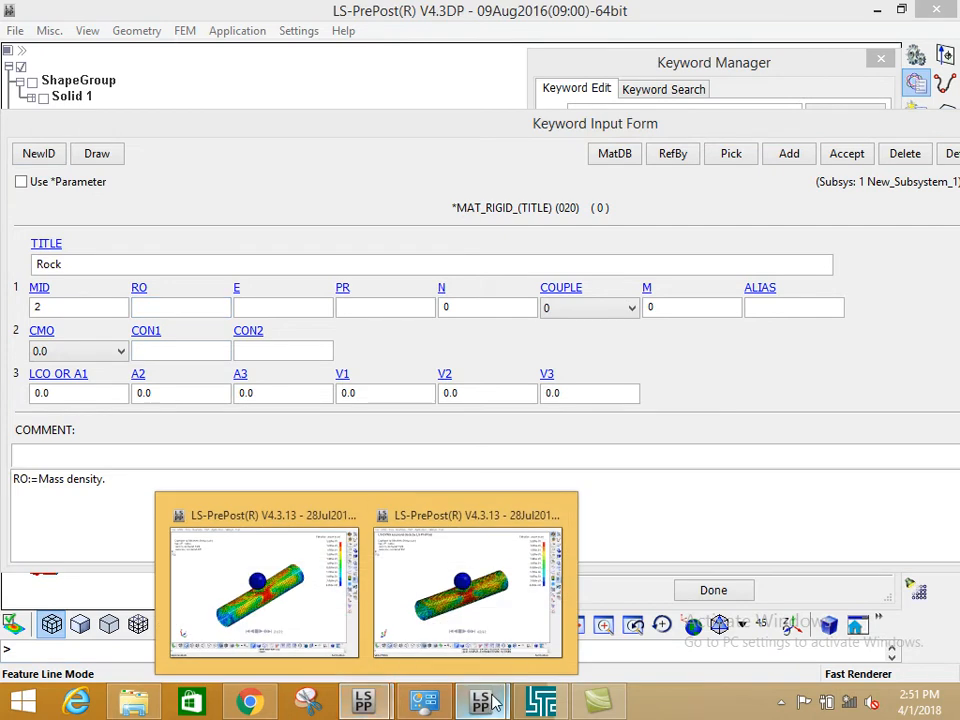
pyautogui.moveTo(478, 700)
pyautogui.click(377, 578)
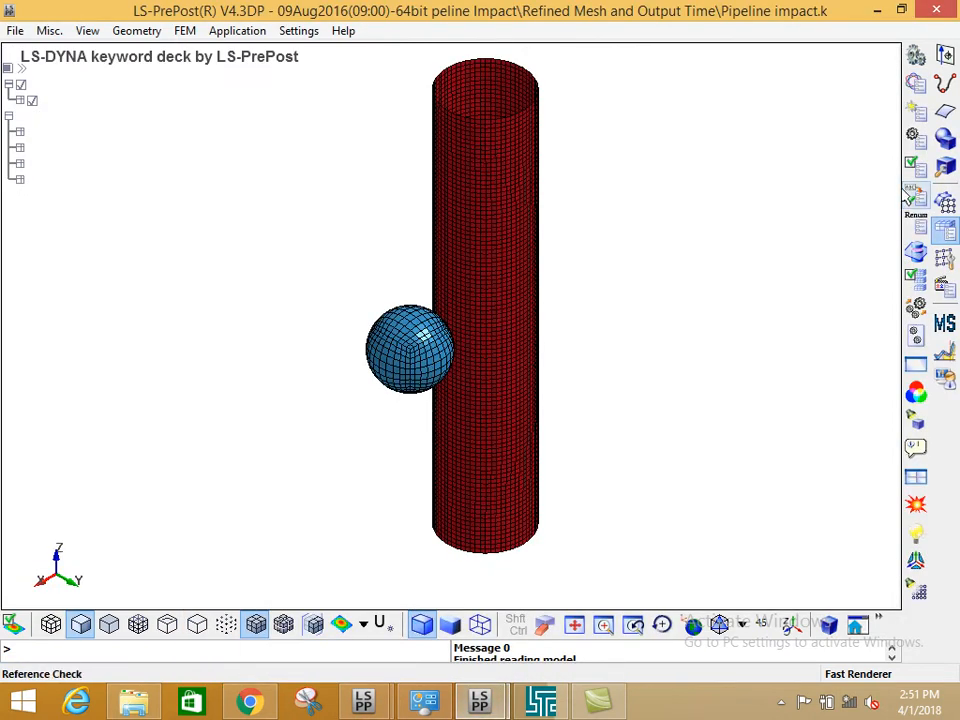
pyautogui.click(916, 82)
pyautogui.click(549, 287)
pyautogui.click(578, 287)
pyautogui.doubleClick(570, 327)
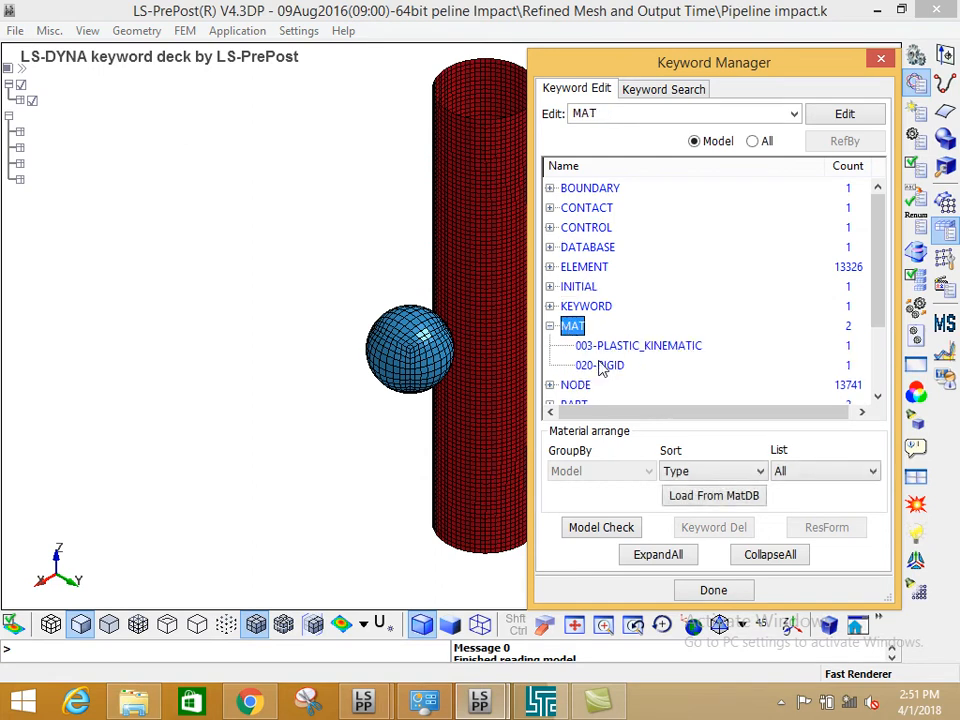
pyautogui.doubleClick(606, 365)
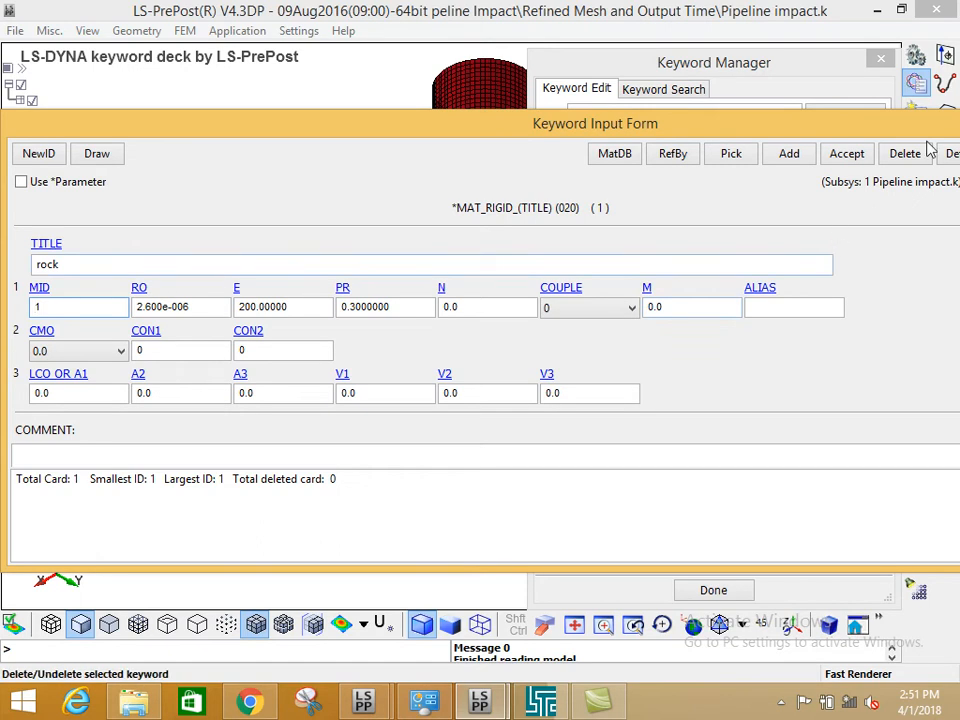
pyautogui.moveTo(880, 126); pyautogui.dragTo(541, 178)
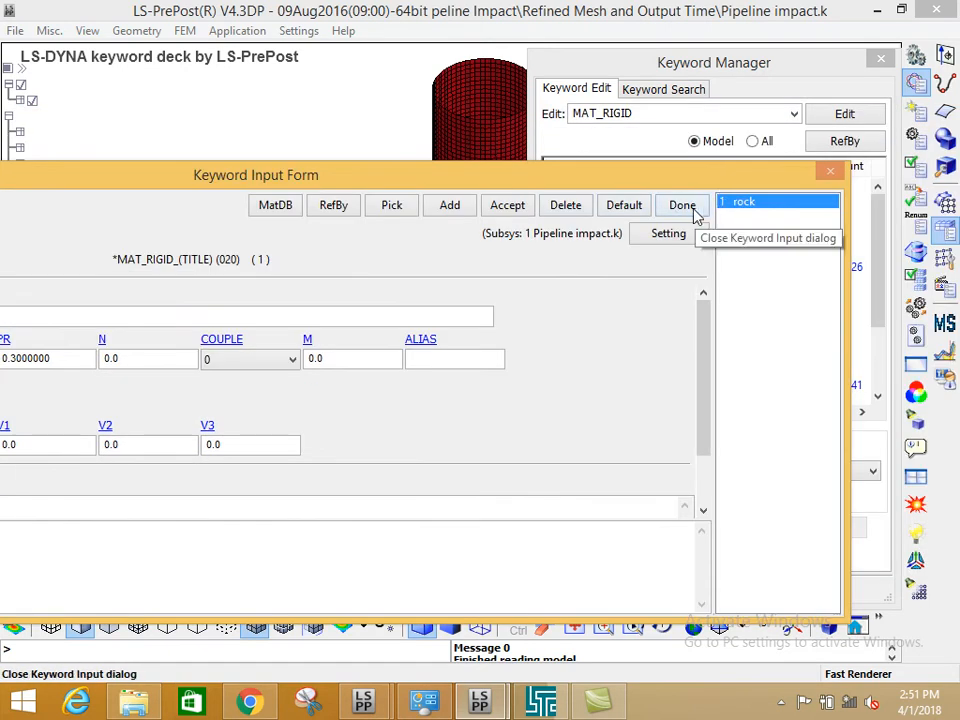
# Close the reference model's rock card and switch back to the LS-PrePost window holding the new model
pyautogui.click(688, 208)
pyautogui.moveTo(503, 706)
pyautogui.click(527, 639)
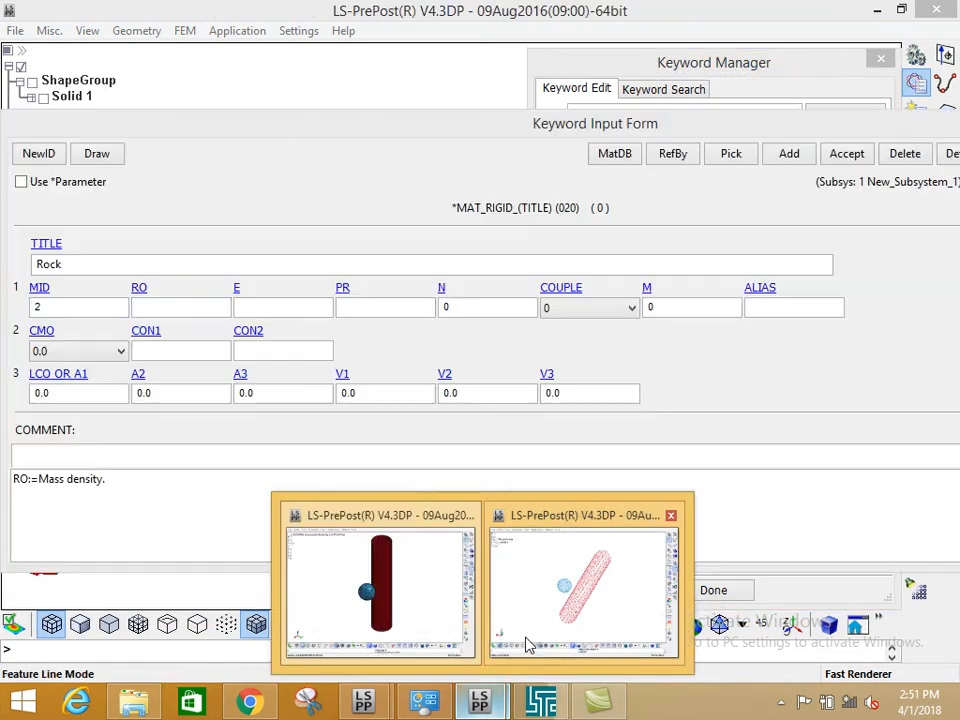
# Set the Rock material's density to 2.6e-6, Young's modulus to 200 and Poisson's ratio to 0.3, accept the card and close the form
pyautogui.write('2')
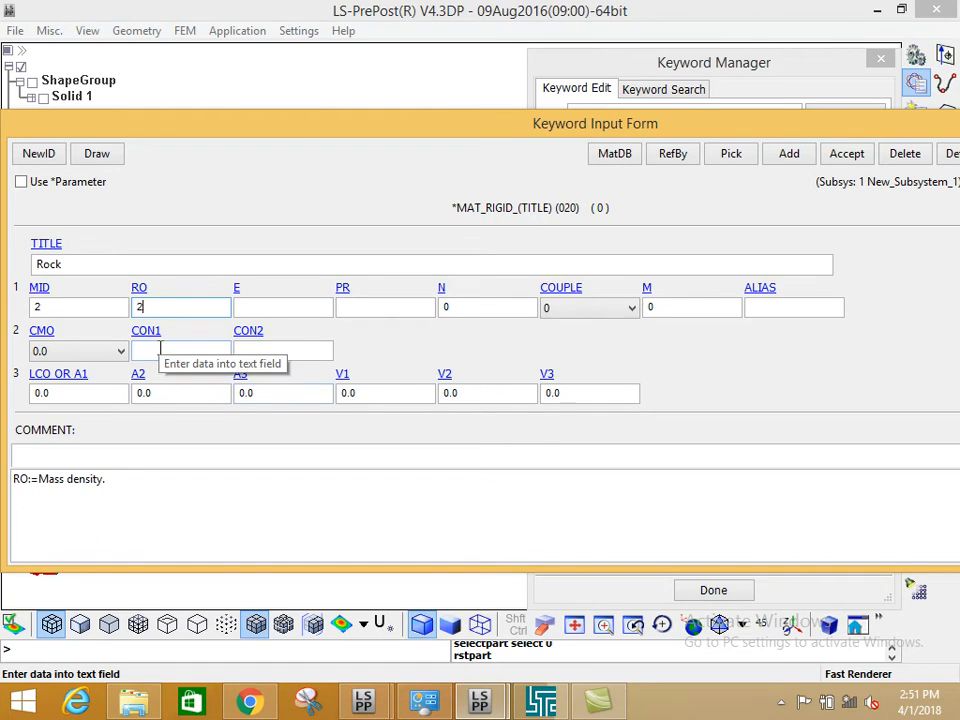
pyautogui.write('.6e-6')
pyautogui.click(256, 306)
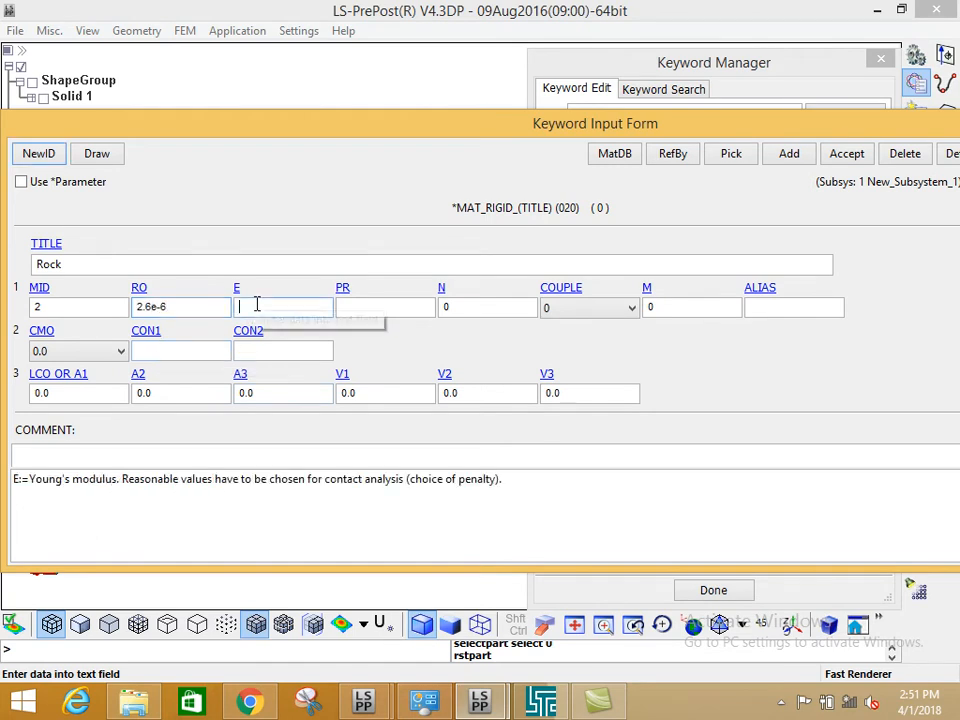
pyautogui.write('200')
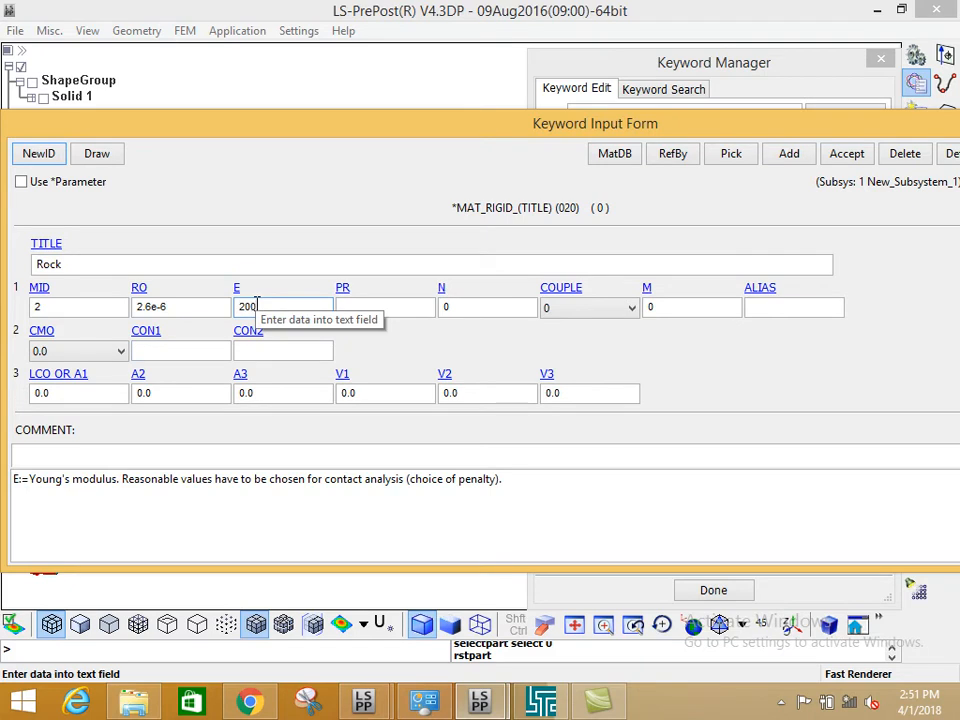
pyautogui.click(360, 307)
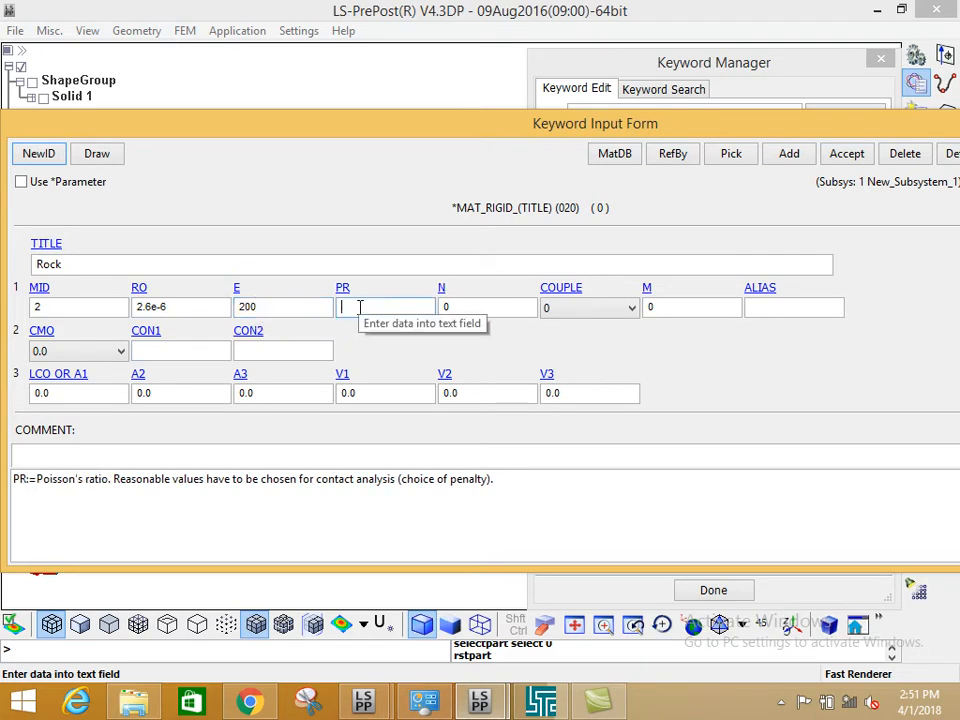
pyautogui.write('0.3')
pyautogui.click(328, 307)
pyautogui.click(383, 306)
pyautogui.click(141, 306)
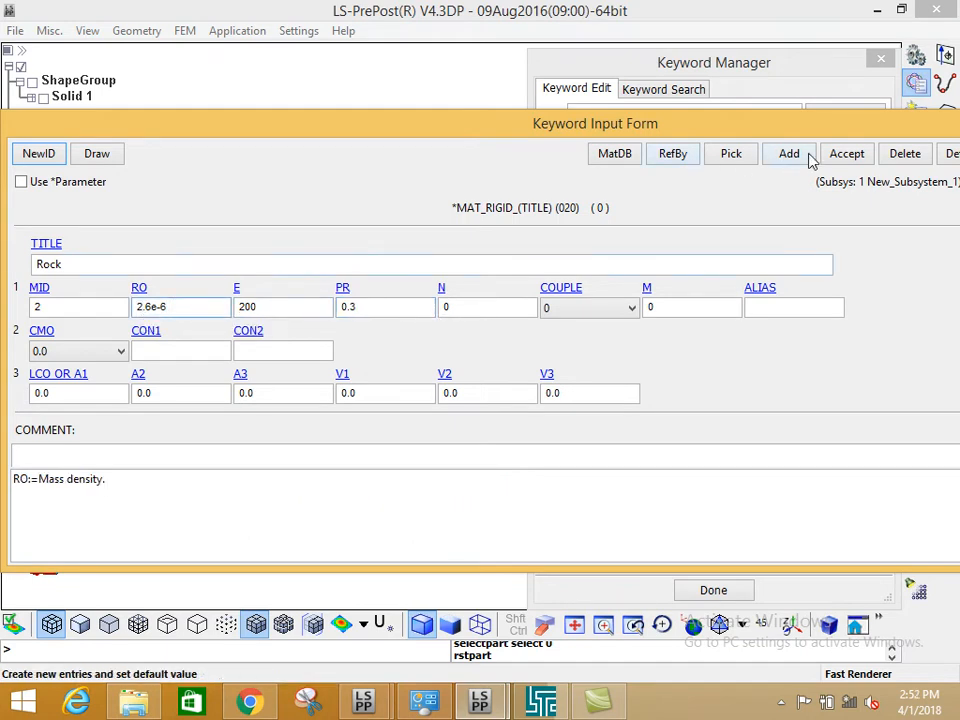
pyautogui.click(850, 155)
pyautogui.moveTo(838, 141); pyautogui.dragTo(771, 146)
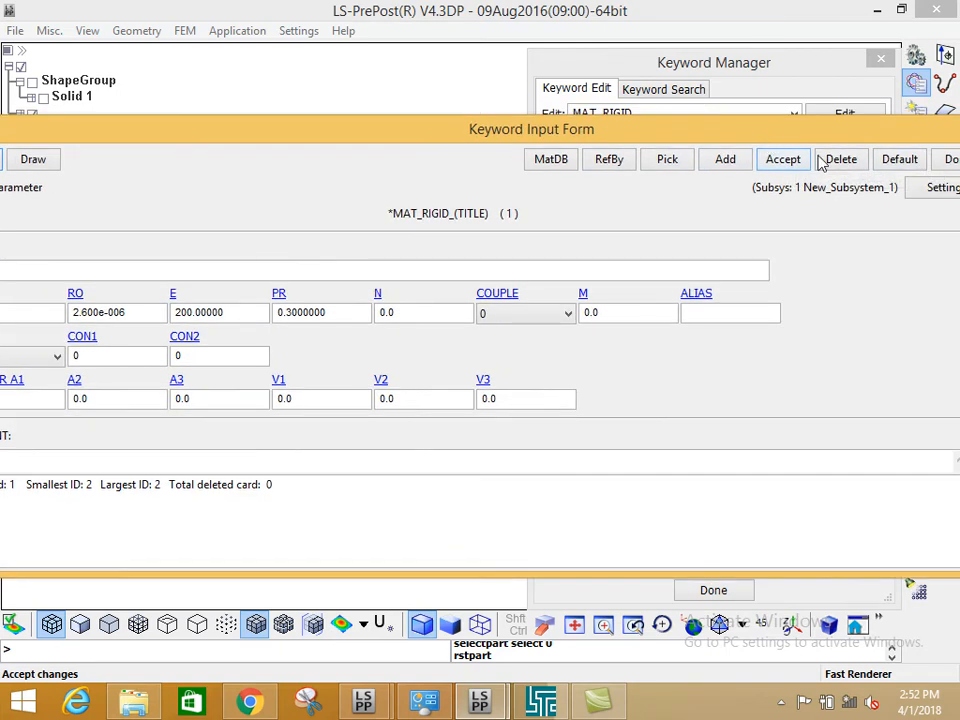
pyautogui.click(947, 160)
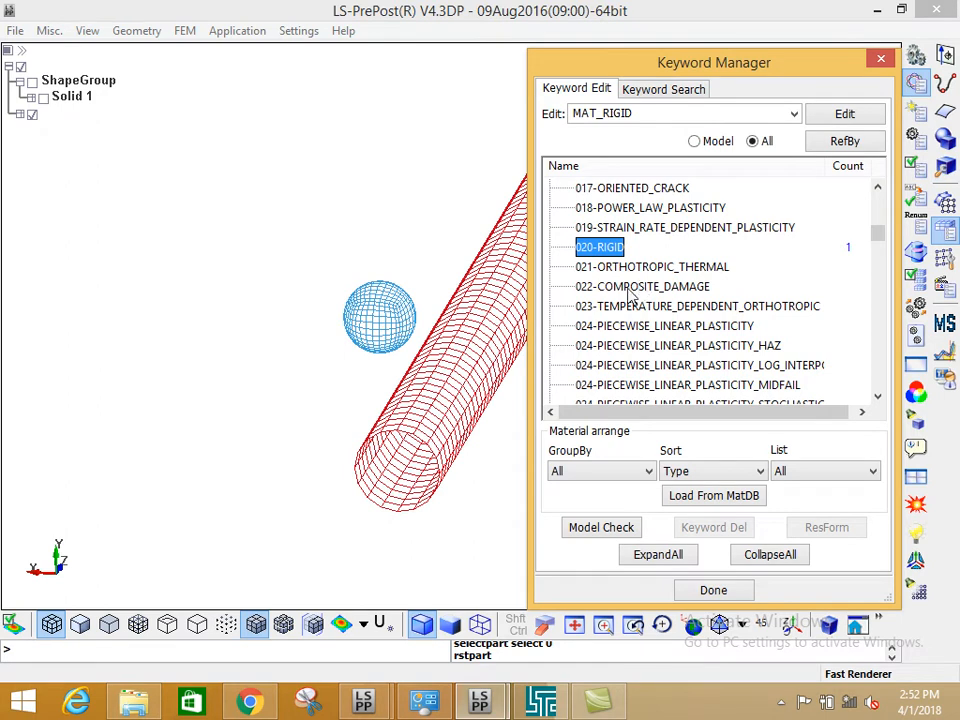
# Reopen the 020-RIGID Rock card, review its ID and property values, accept it and close the form
pyautogui.doubleClick(609, 250)
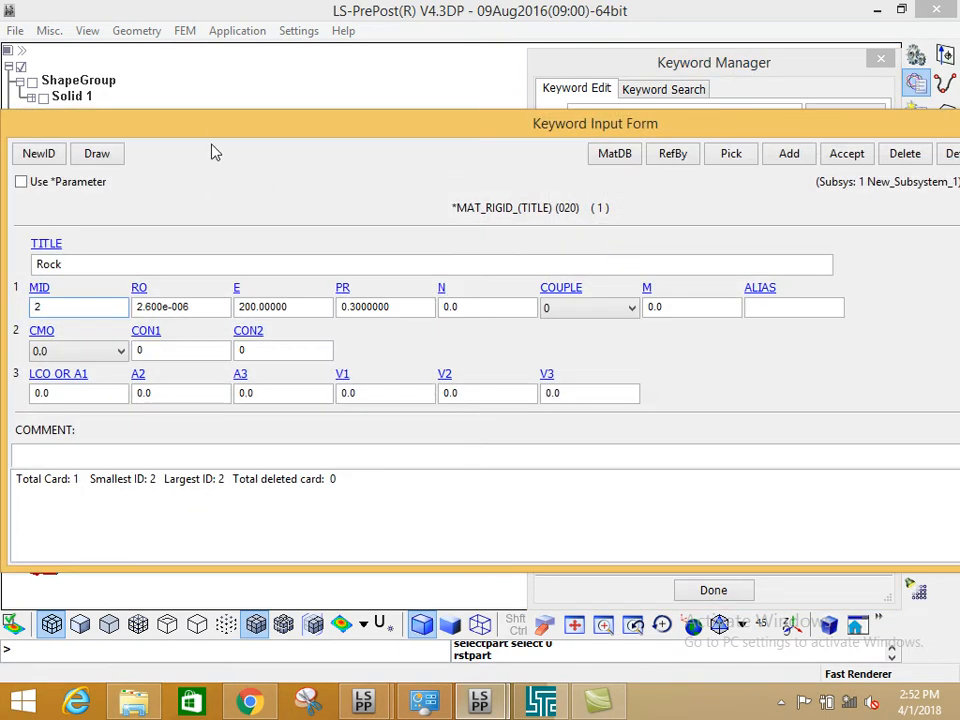
pyautogui.moveTo(215, 133); pyautogui.dragTo(571, 135)
pyautogui.moveTo(706, 120); pyautogui.dragTo(700, 116)
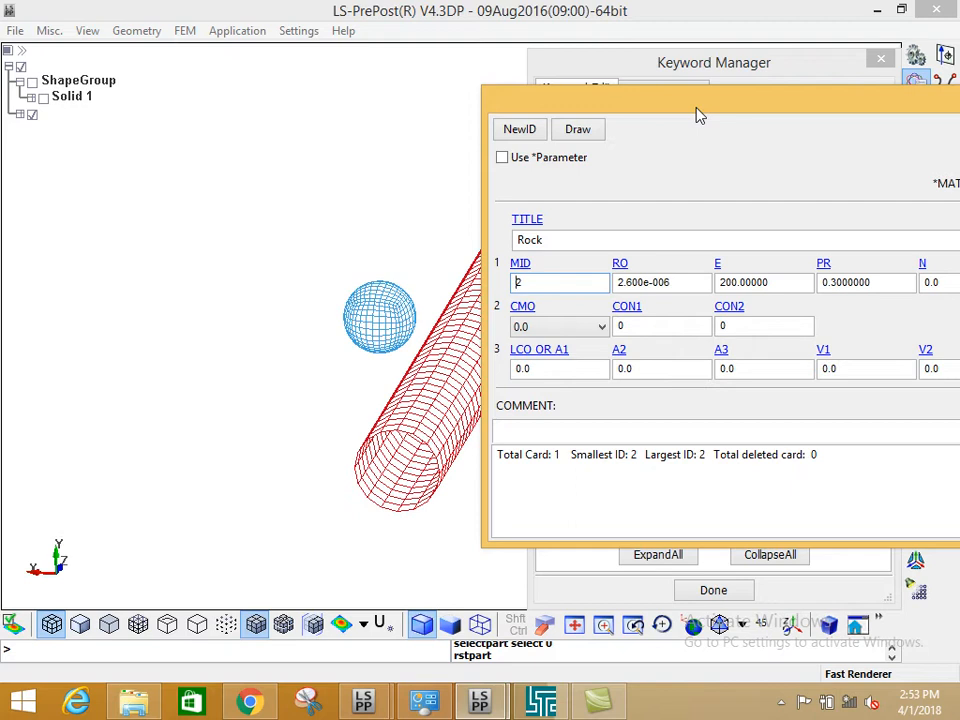
pyautogui.moveTo(700, 116); pyautogui.dragTo(371, 111)
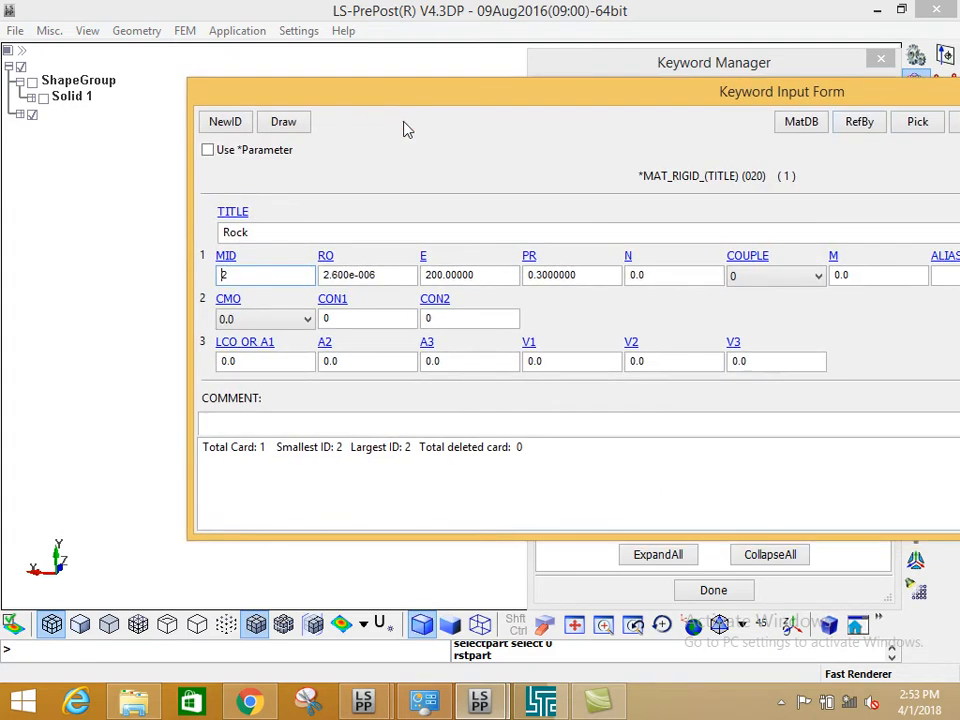
pyautogui.moveTo(894, 94); pyautogui.dragTo(710, 104)
pyautogui.click(823, 127)
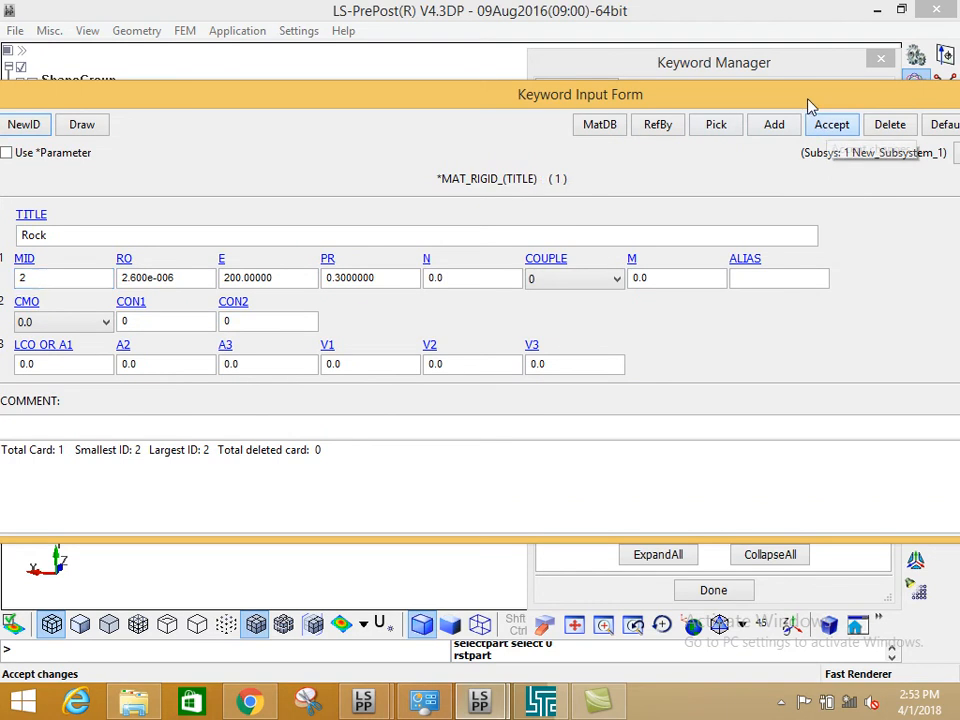
pyautogui.click(789, 130)
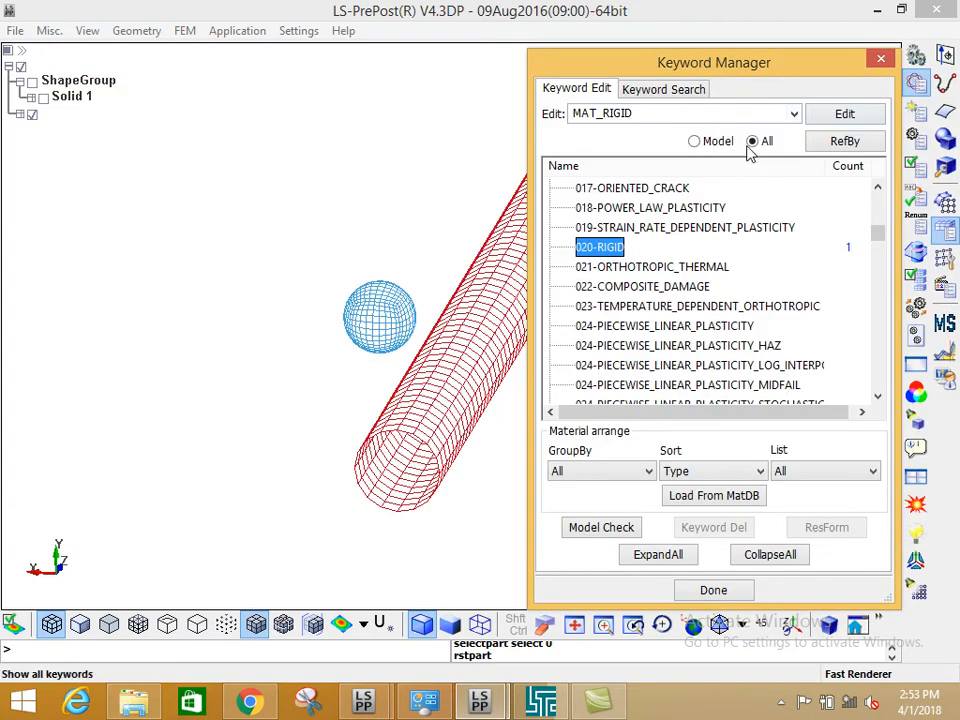
# List only the current model's keywords, collapse the MAT group and open the PART keyword form
pyautogui.click(716, 145)
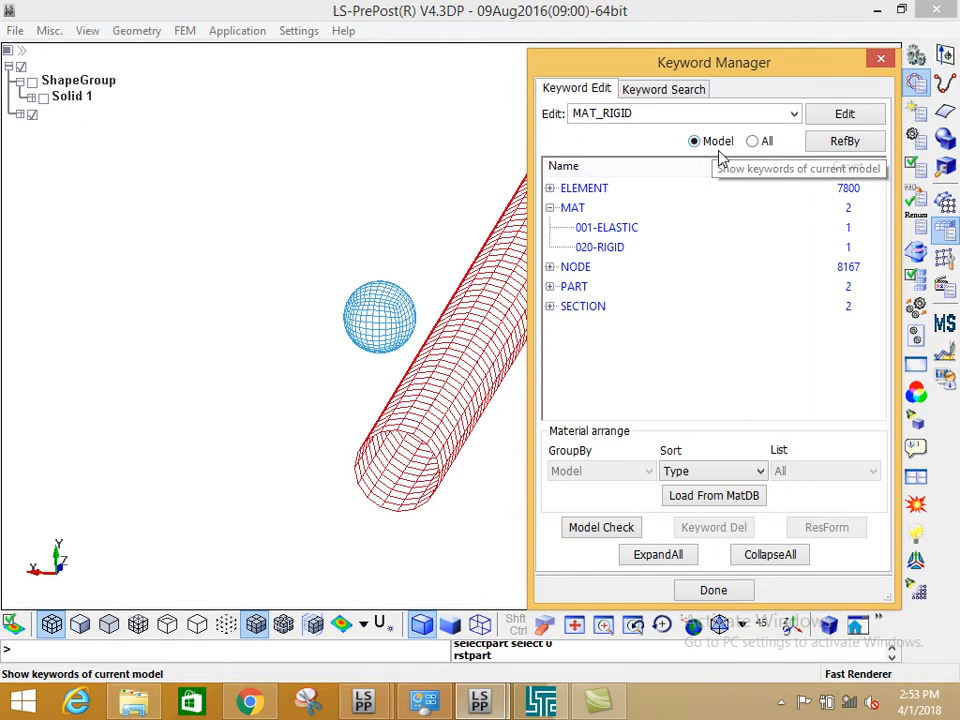
pyautogui.click(550, 208)
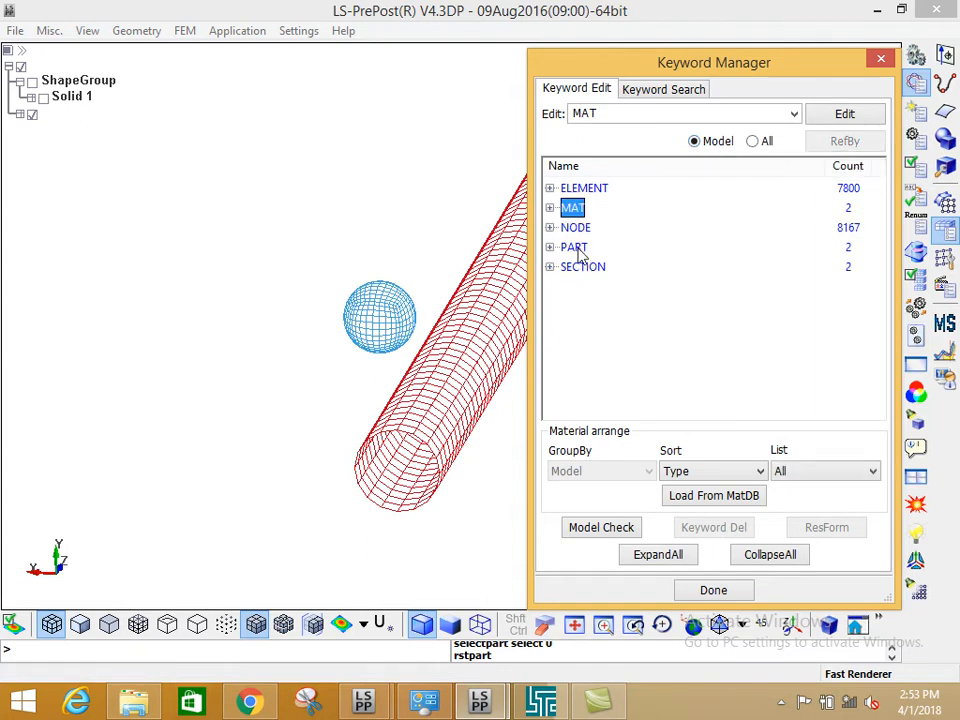
pyautogui.click(575, 249)
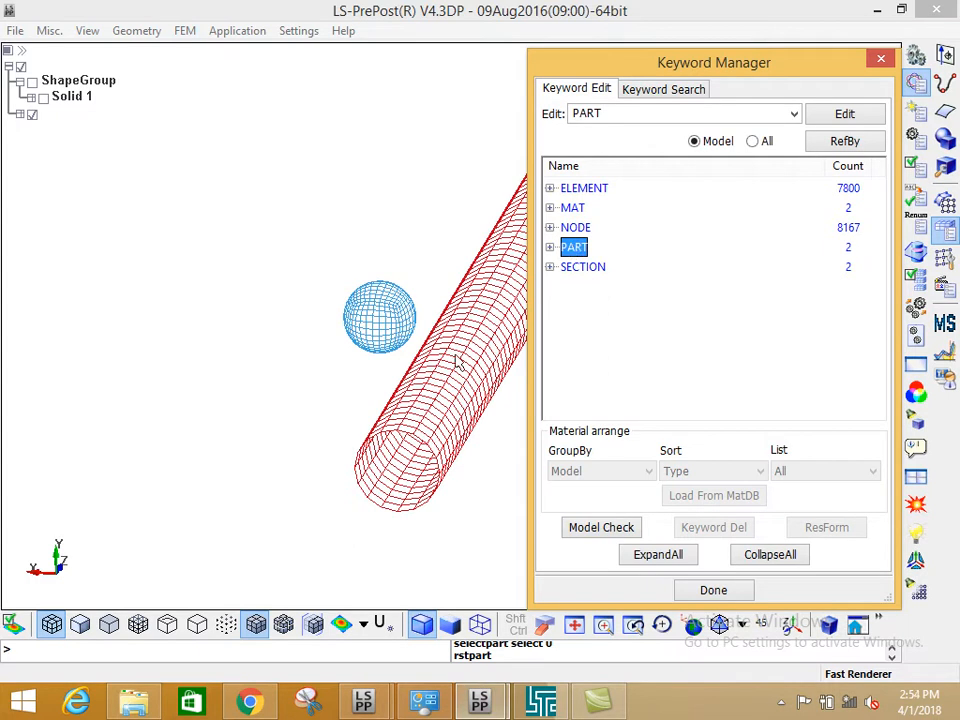
pyautogui.doubleClick(575, 249)
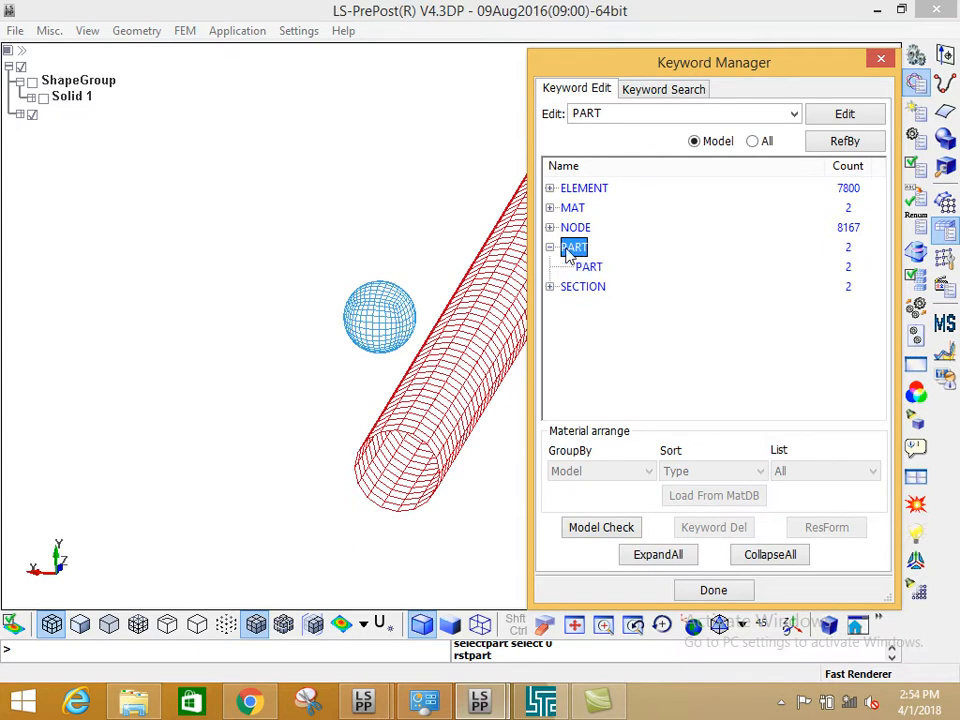
pyautogui.doubleClick(585, 266)
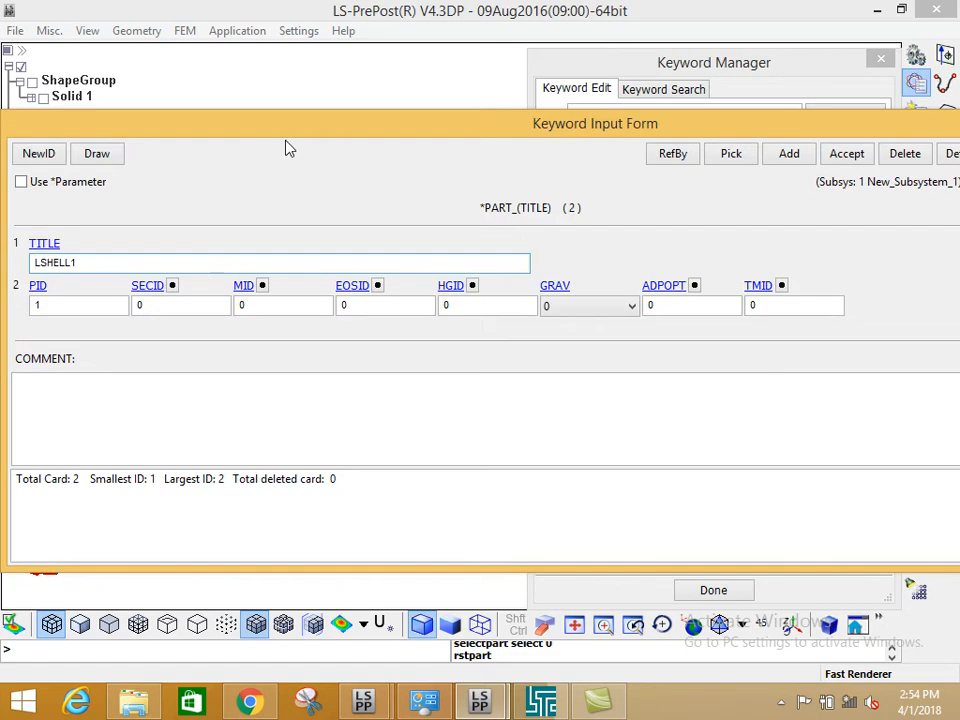
pyautogui.moveTo(291, 136); pyautogui.dragTo(825, 122)
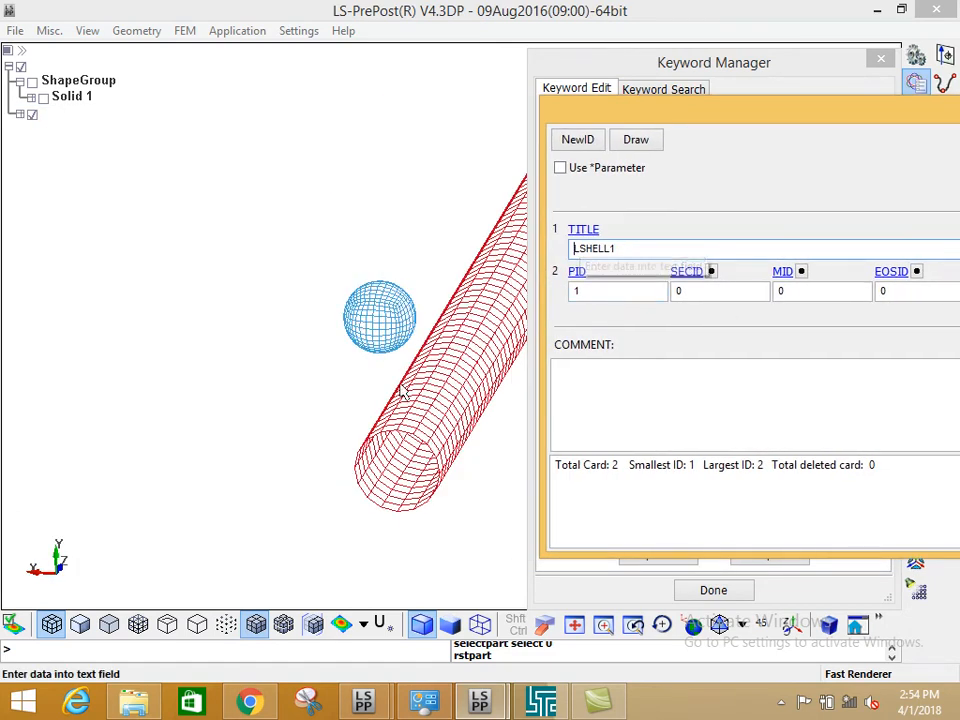
# Replace the title of the LSHELL1 part with "Pipeline"
pyautogui.click(616, 249)
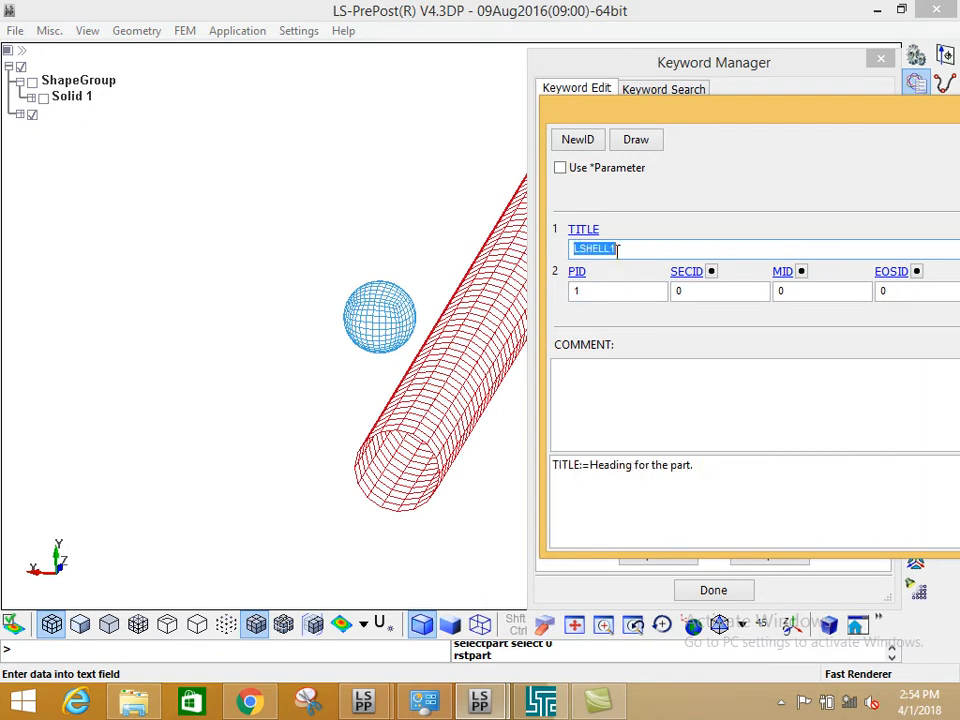
pyautogui.write('Pipe')
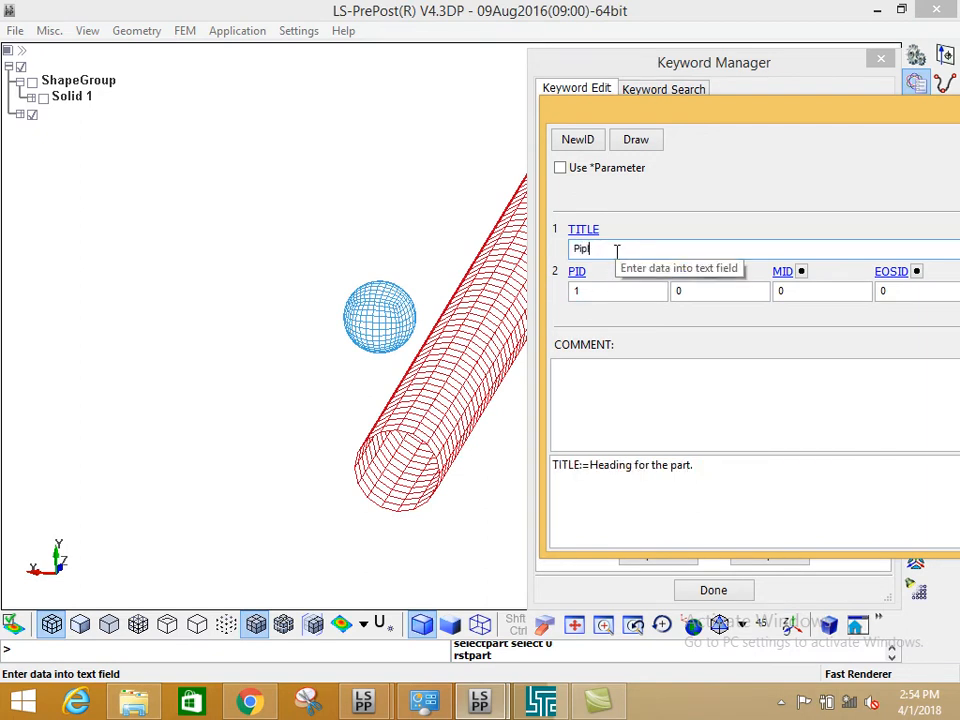
pyautogui.write('line')
pyautogui.moveTo(678, 122); pyautogui.dragTo(304, 124)
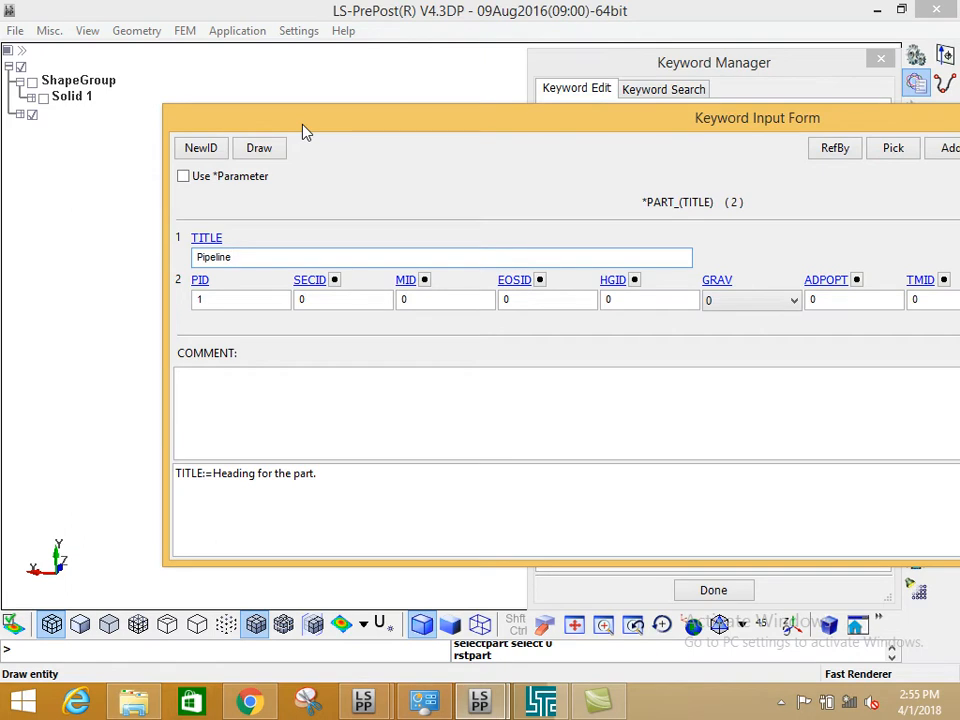
pyautogui.moveTo(305, 132); pyautogui.dragTo(773, 158)
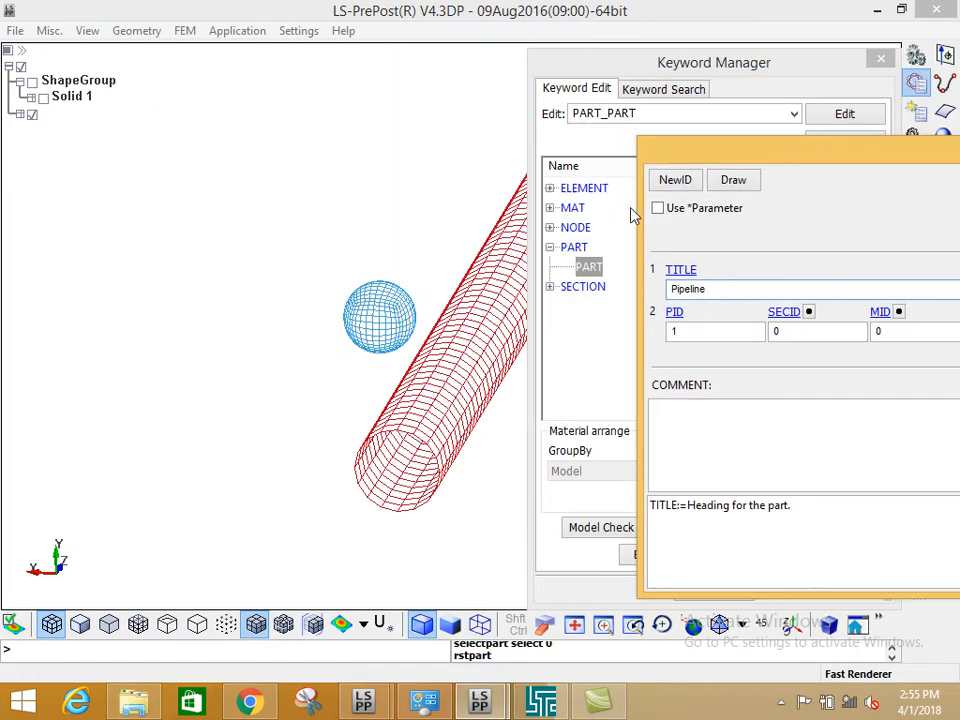
pyautogui.moveTo(693, 148); pyautogui.dragTo(108, 121)
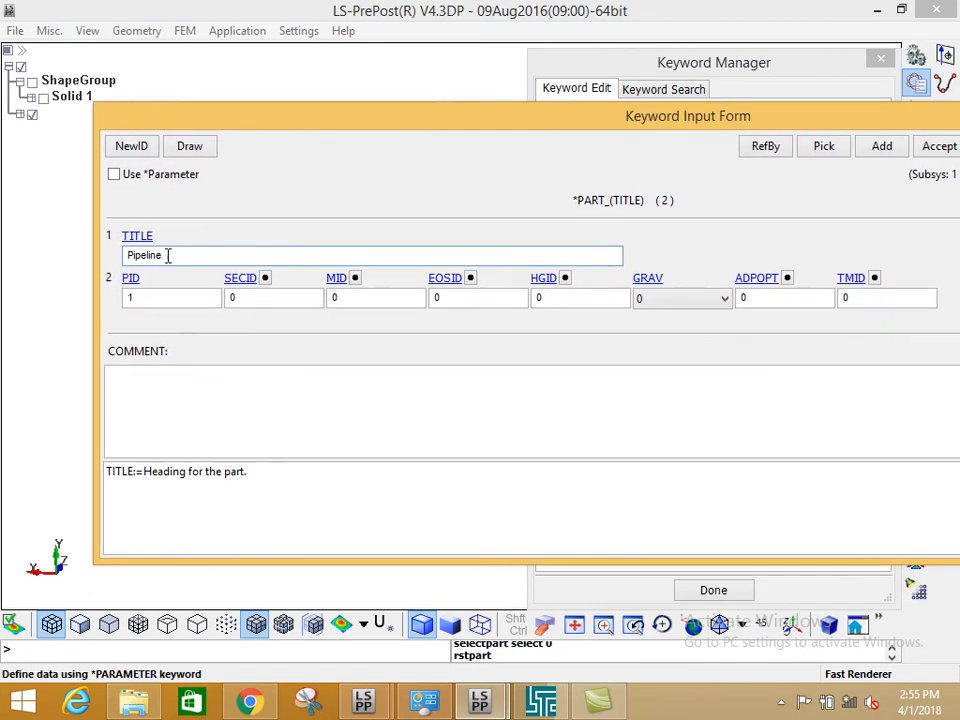
# Link the Pipeline part to section 1 Pipeline Section and material 1 Steel, and accept the card
pyautogui.click(265, 279)
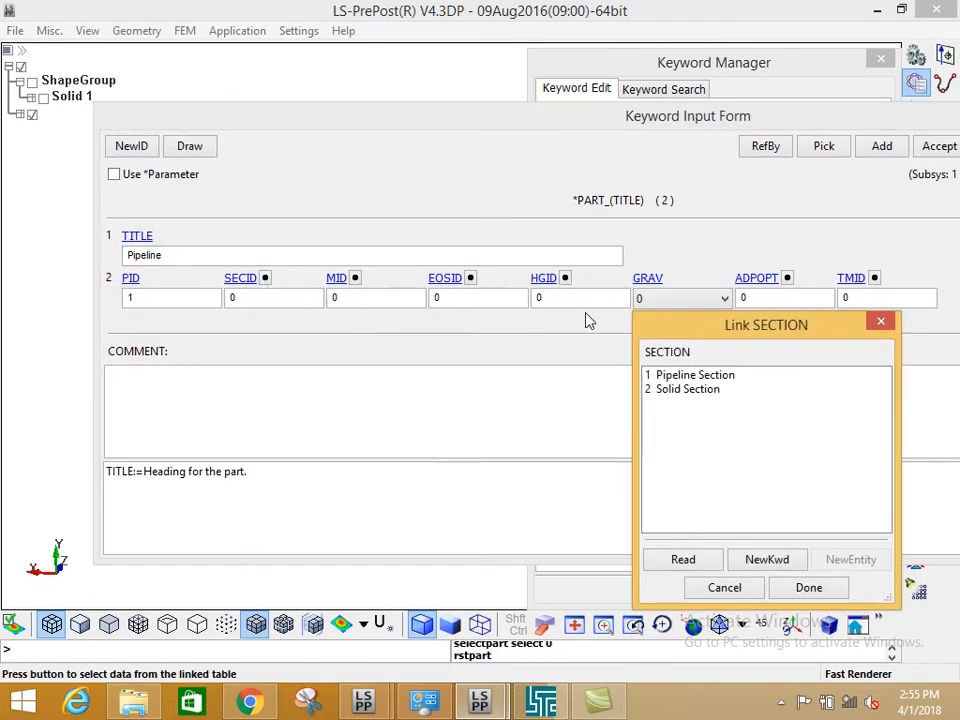
pyautogui.click(693, 377)
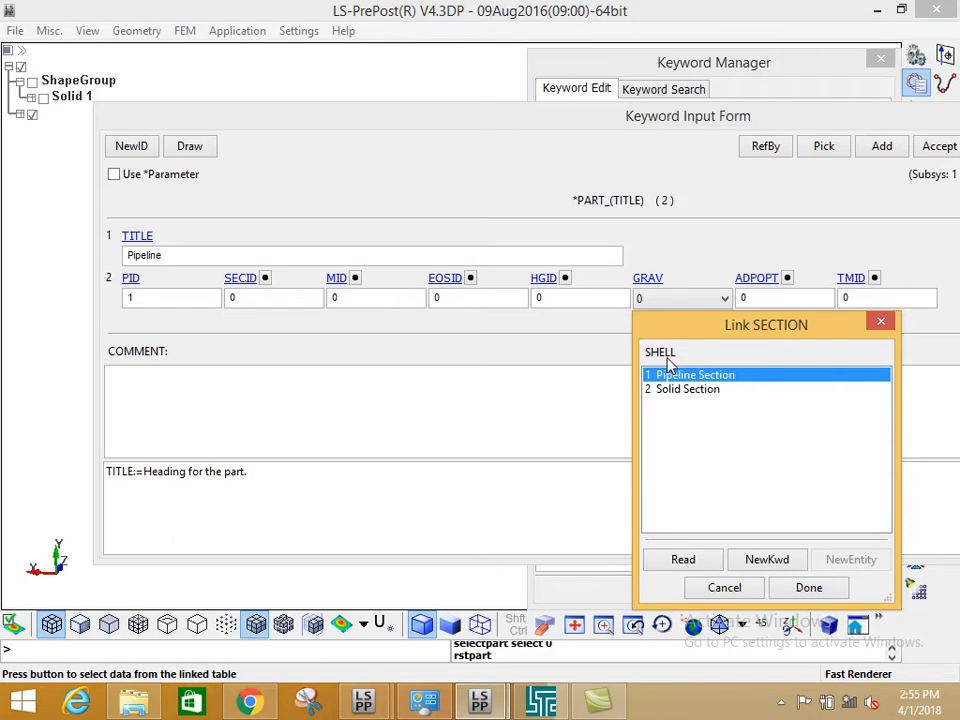
pyautogui.click(809, 587)
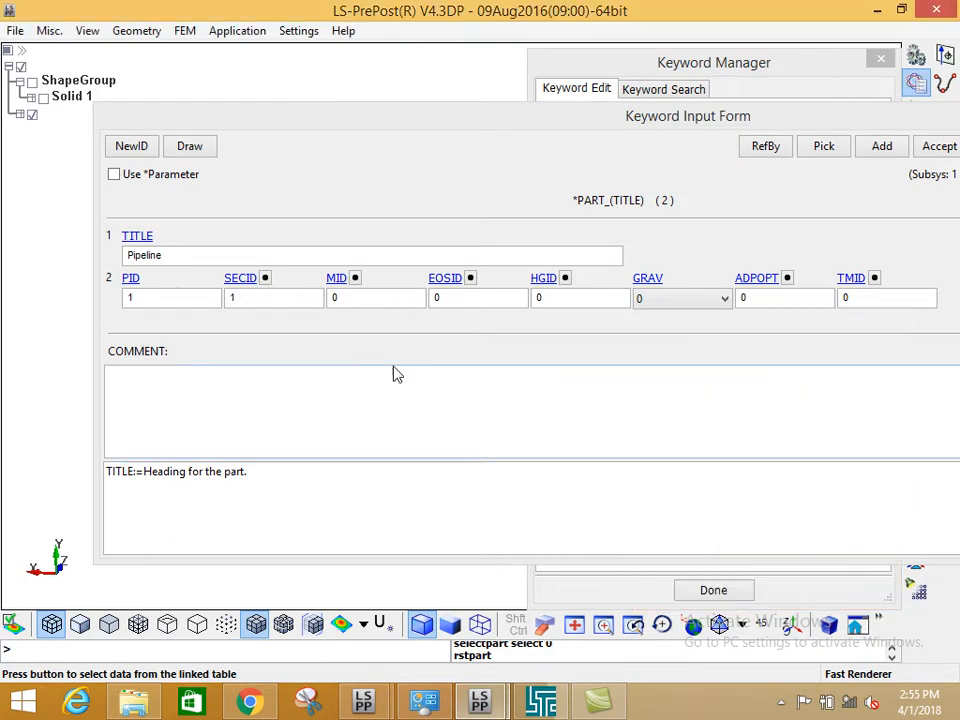
pyautogui.click(355, 279)
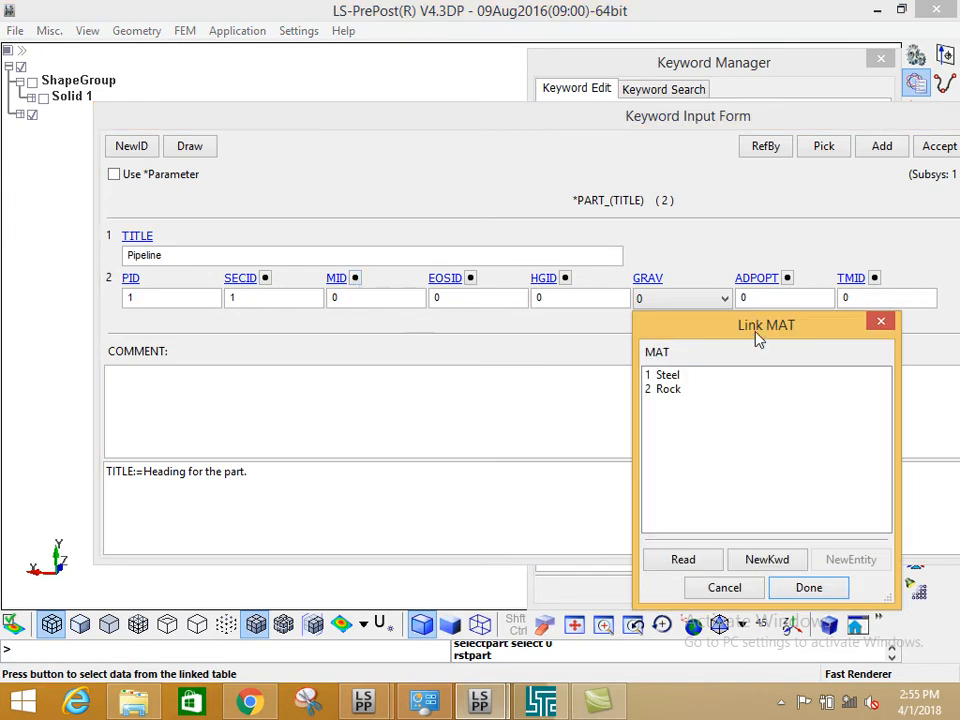
pyautogui.click(673, 378)
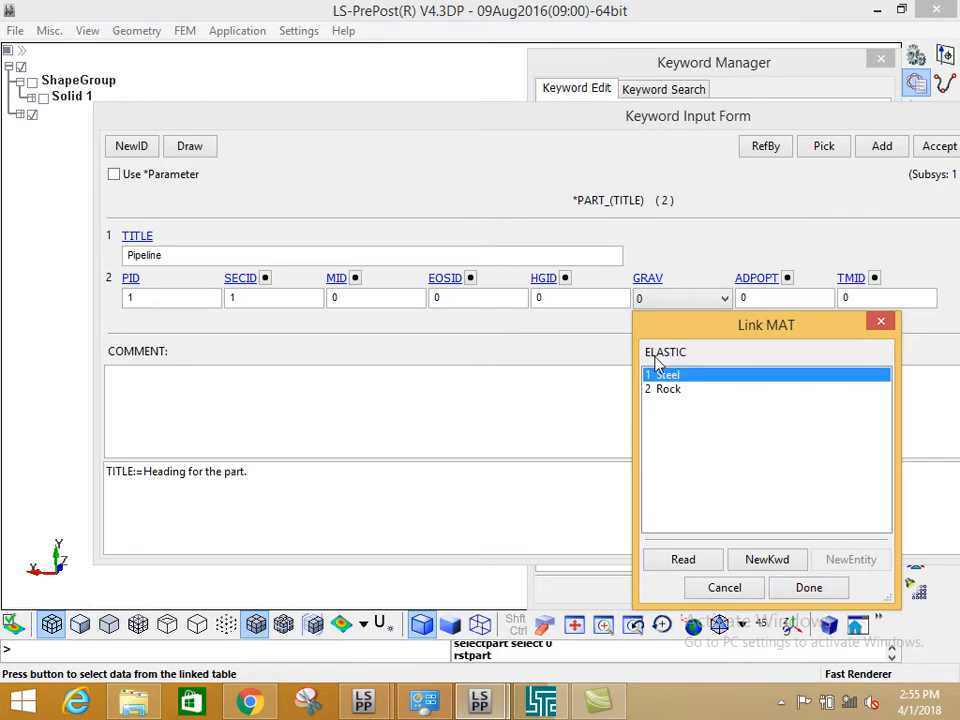
pyautogui.click(808, 588)
pyautogui.moveTo(809, 126); pyautogui.dragTo(650, 96)
pyautogui.click(776, 116)
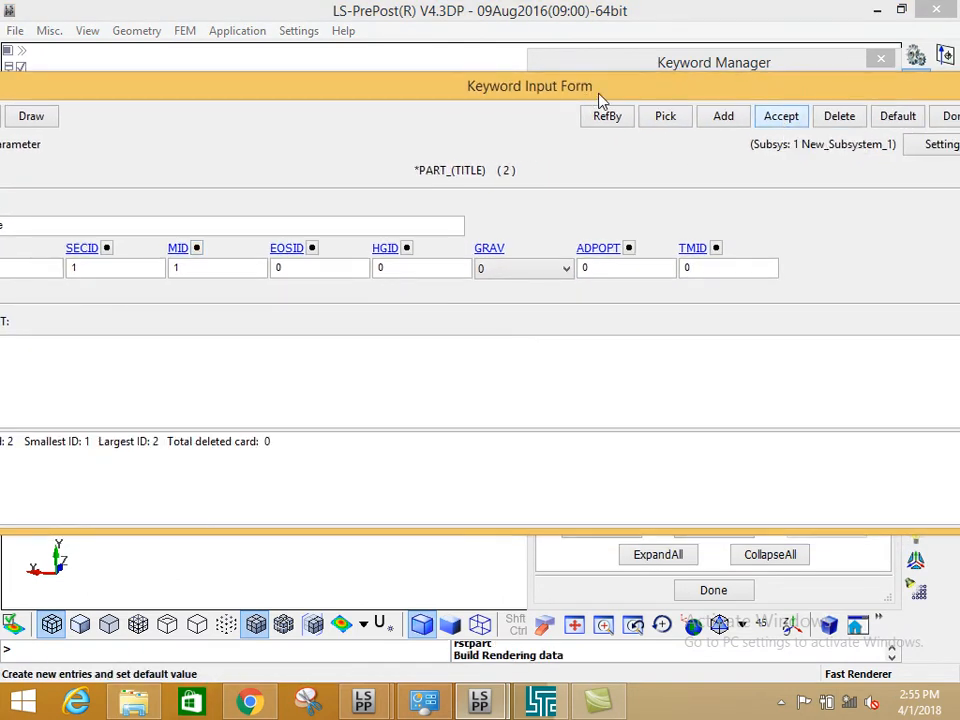
# Bring up the spheresolid part card and change its title to "Rock"
pyautogui.moveTo(590, 100); pyautogui.dragTo(784, 81)
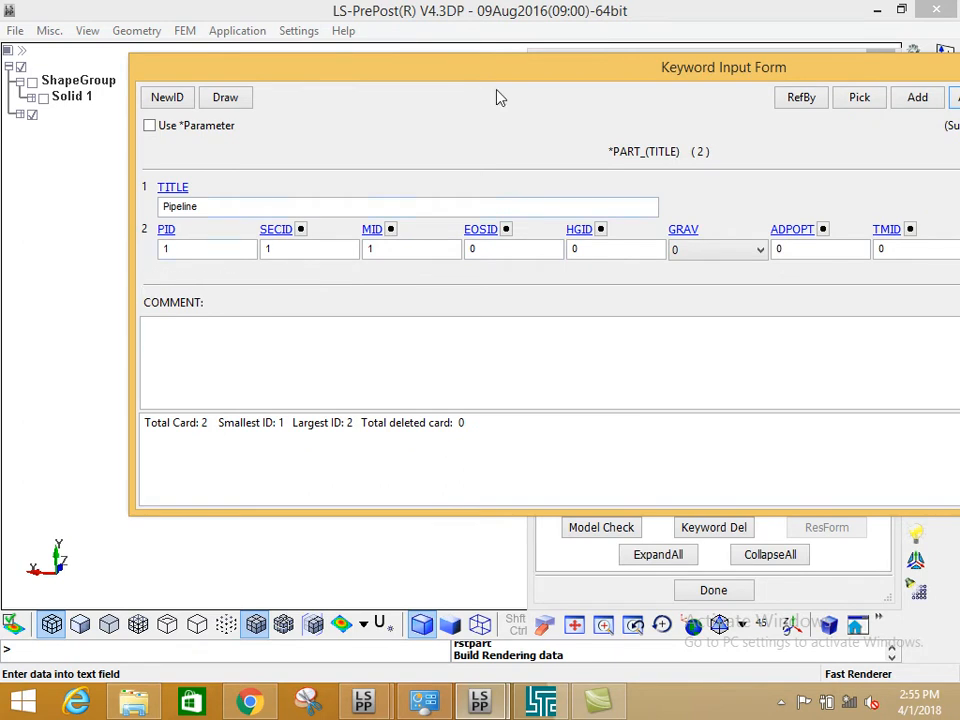
pyautogui.moveTo(536, 79); pyautogui.dragTo(294, 90)
pyautogui.moveTo(804, 92); pyautogui.dragTo(851, 88)
pyautogui.click(840, 127)
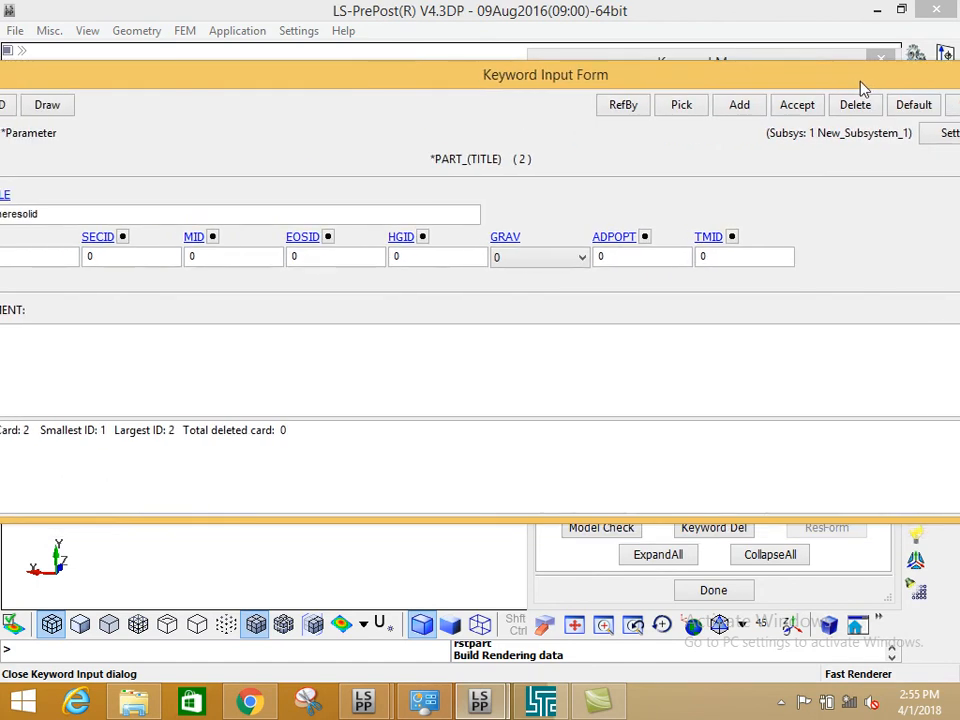
pyautogui.moveTo(298, 90); pyautogui.dragTo(709, 360)
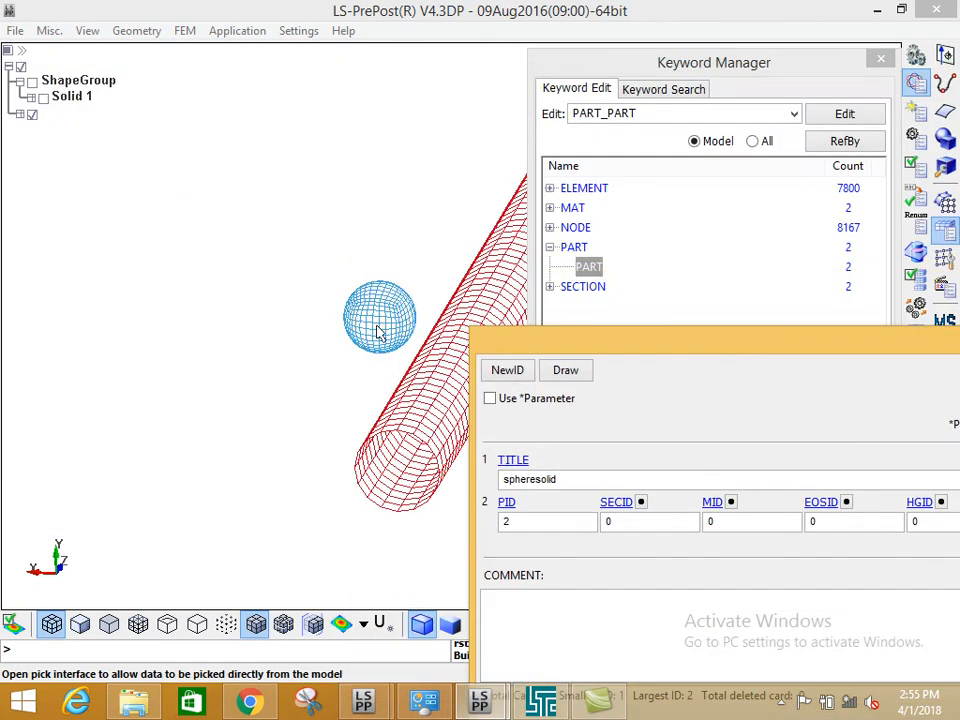
pyautogui.moveTo(514, 342); pyautogui.dragTo(168, 106)
pyautogui.doubleClick(227, 245)
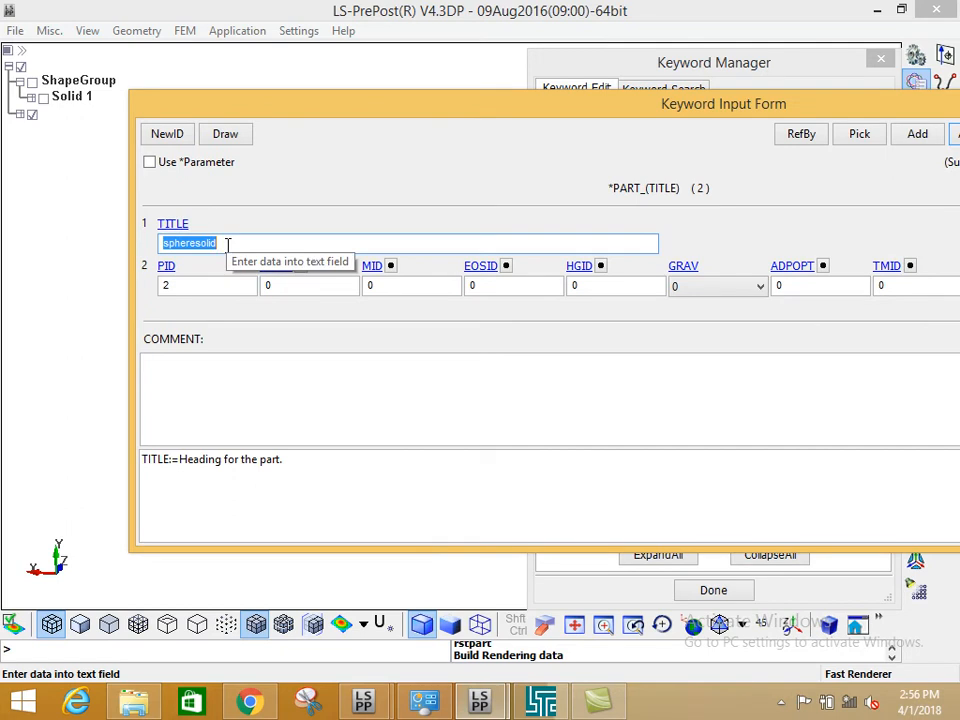
pyautogui.write('Rock')
# Link the Rock part to section 2 Solid Section and material 2 Rock
pyautogui.click(274, 286)
pyautogui.click(300, 266)
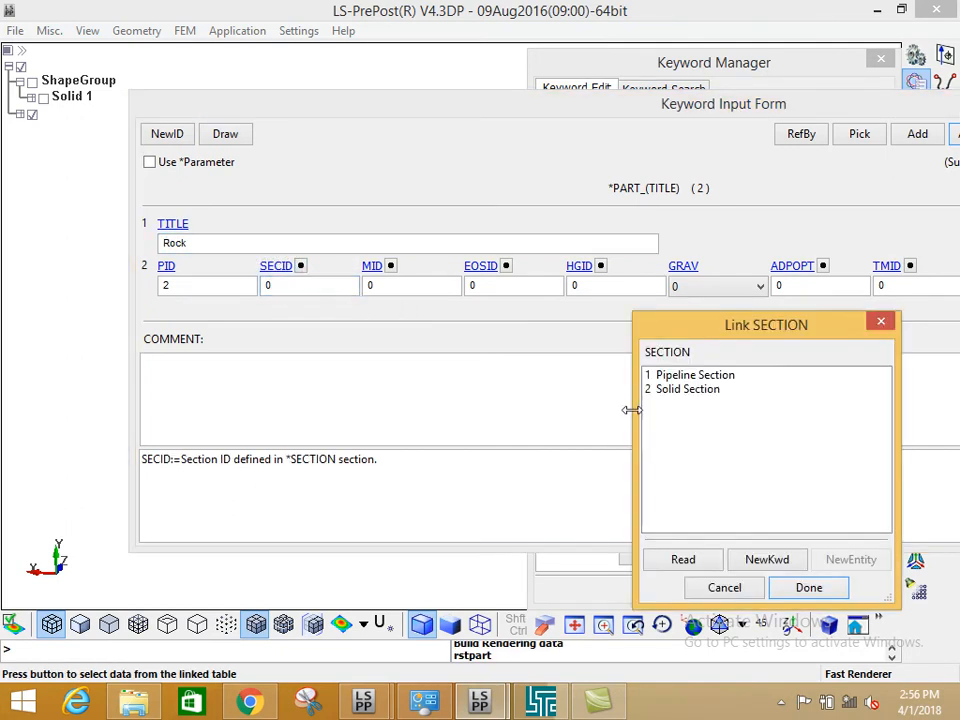
pyautogui.click(679, 390)
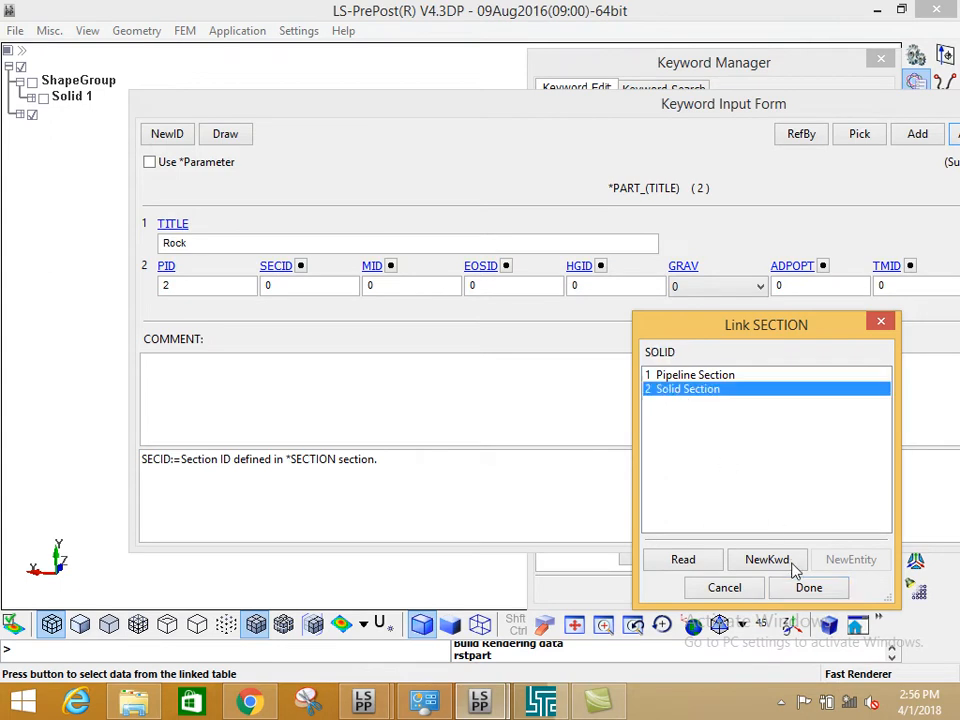
pyautogui.click(806, 589)
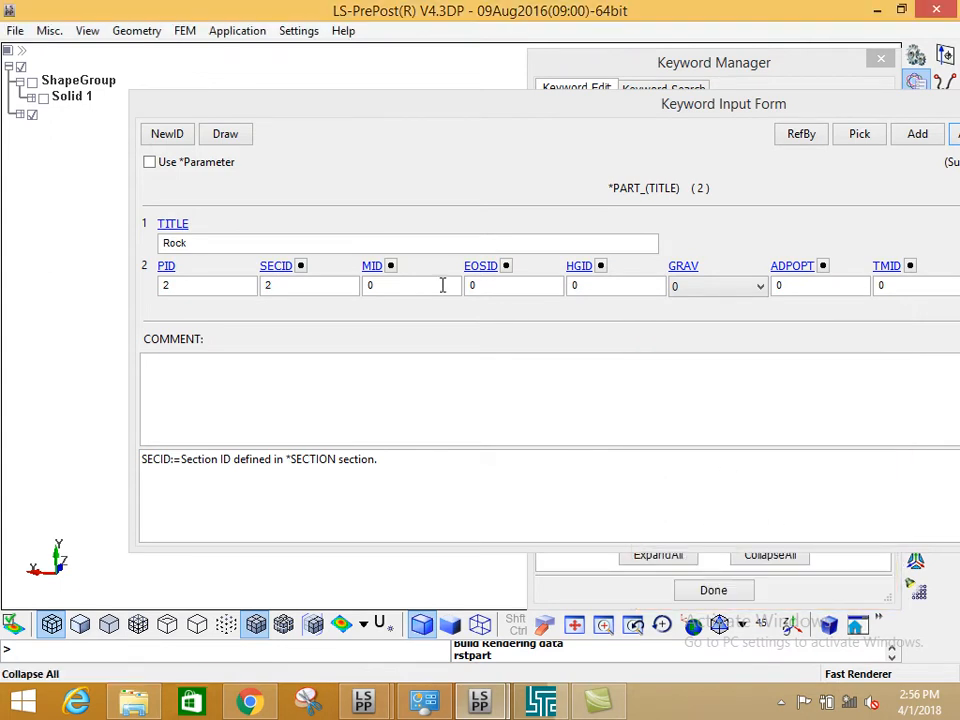
pyautogui.click(390, 266)
pyautogui.click(668, 390)
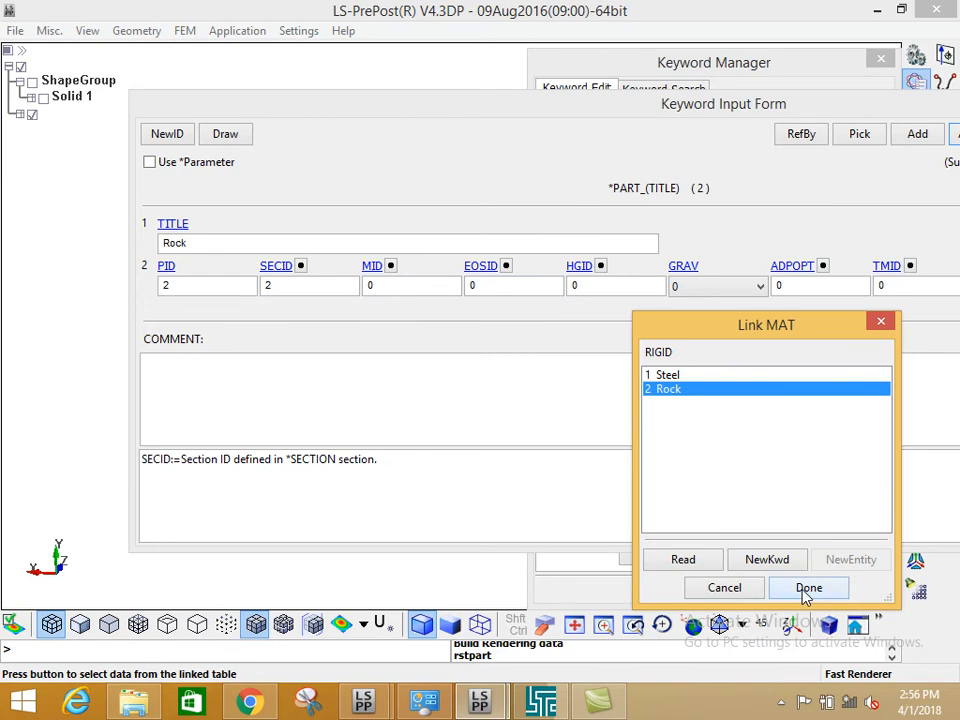
pyautogui.click(806, 587)
# Accept the changes to the Rock part card and close the keyword input form
pyautogui.moveTo(755, 120); pyautogui.dragTo(420, 123)
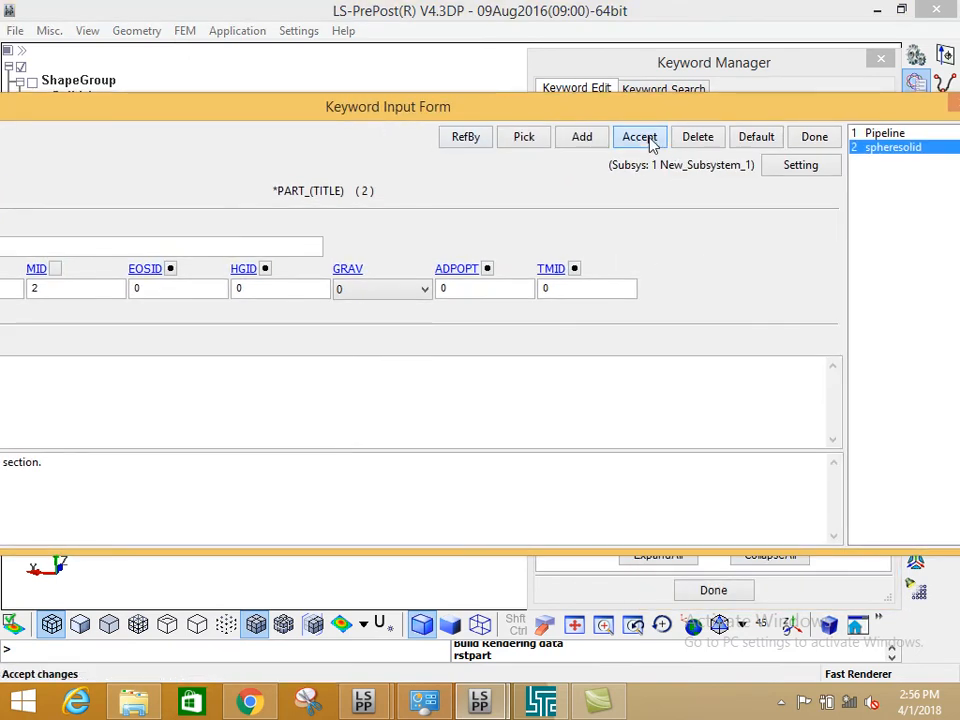
pyautogui.click(640, 136)
pyautogui.click(872, 134)
pyautogui.moveTo(634, 118); pyautogui.dragTo(581, 134)
pyautogui.click(760, 153)
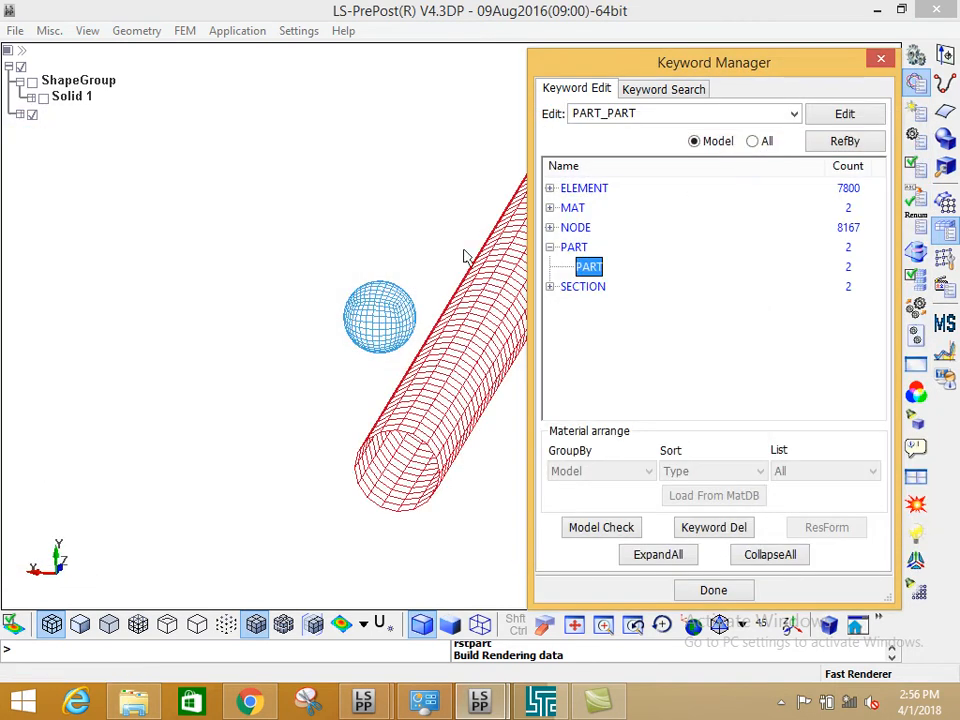
# Collapse the PART group, then close the Keyword Manager and the part selection window
pyautogui.click(486, 255)
pyautogui.click(550, 250)
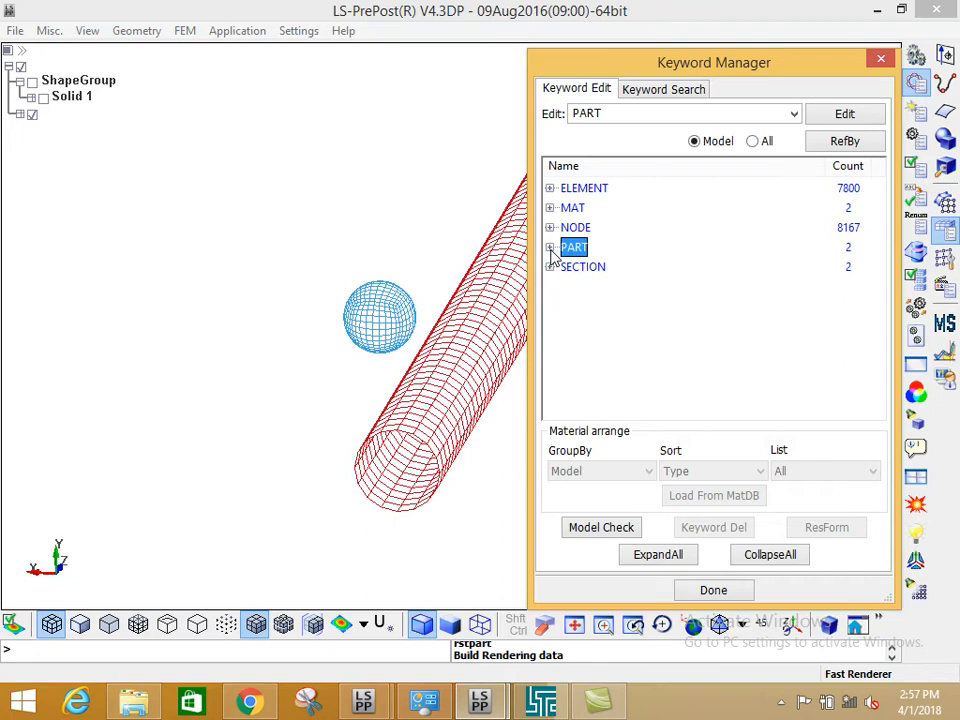
pyautogui.moveTo(787, 62); pyautogui.dragTo(580, 55)
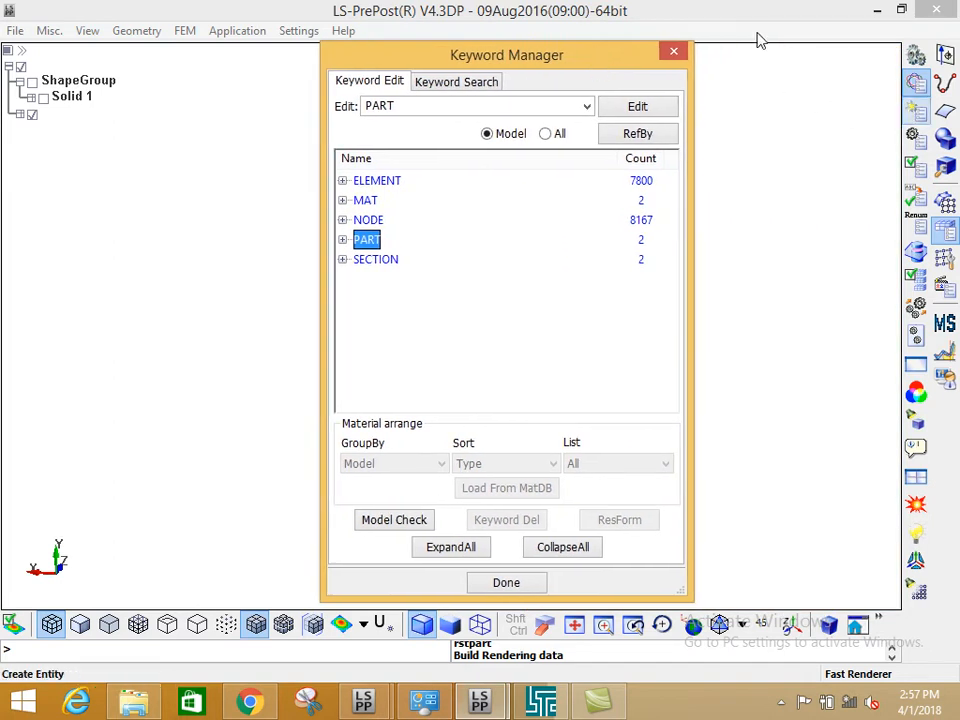
pyautogui.click(684, 54)
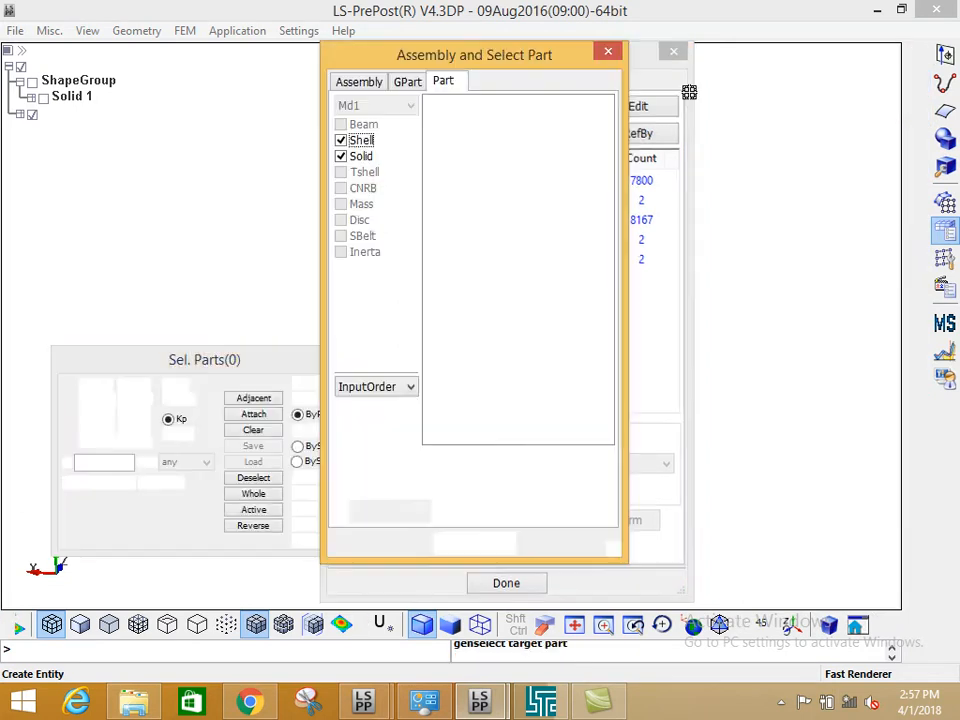
pyautogui.click(609, 54)
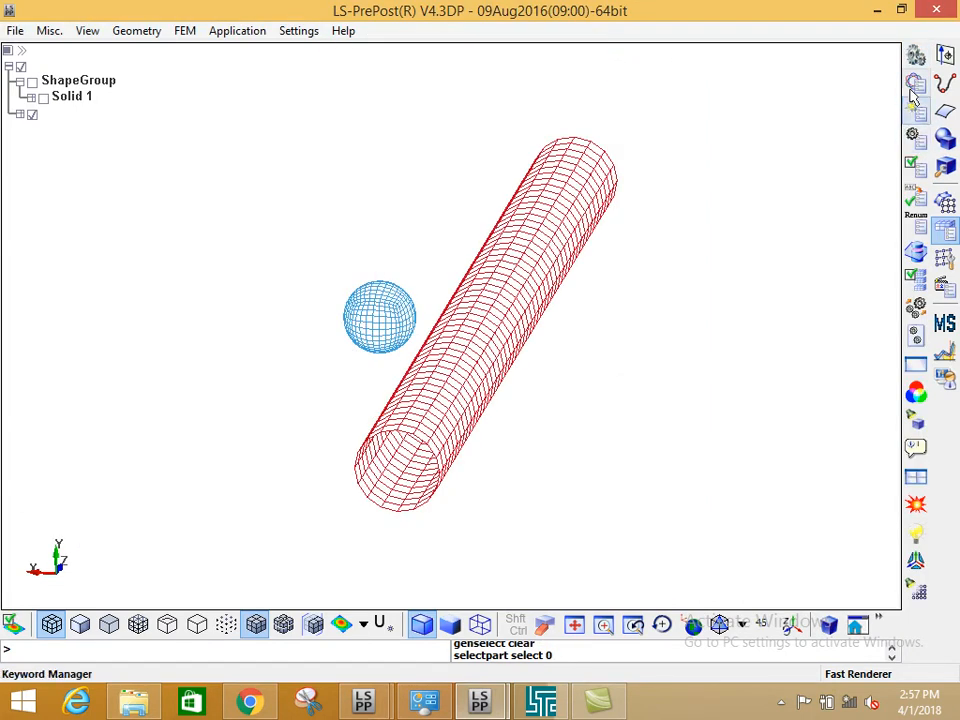
# Start creating a boundary SPC node set in Entity Creation, keeping the model in view
pyautogui.click(913, 116)
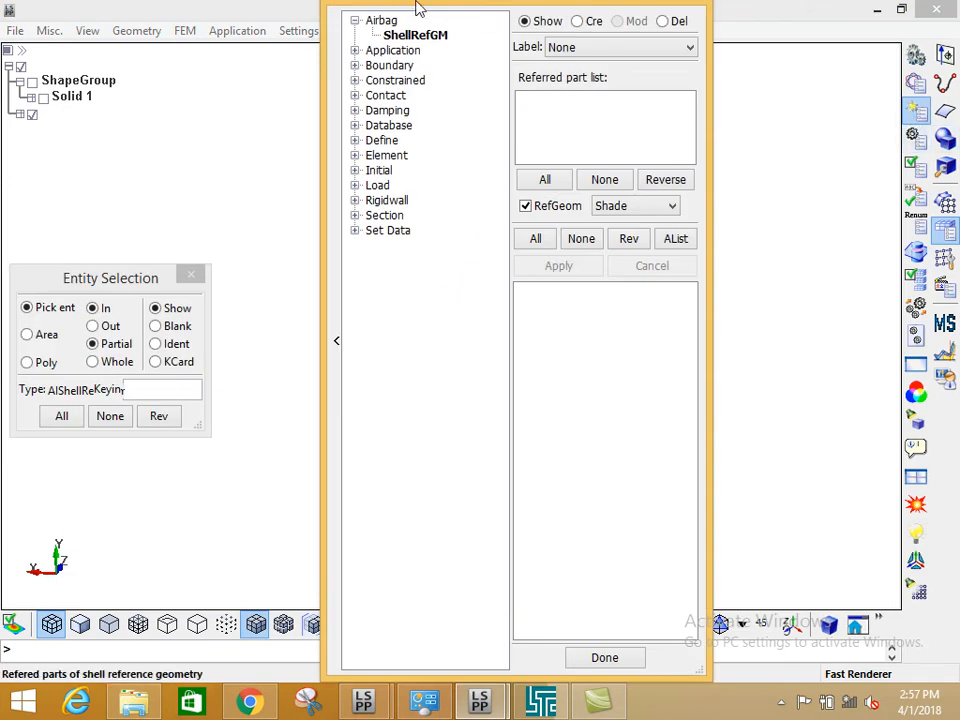
pyautogui.moveTo(418, 9); pyautogui.dragTo(487, 31)
pyautogui.click(423, 89)
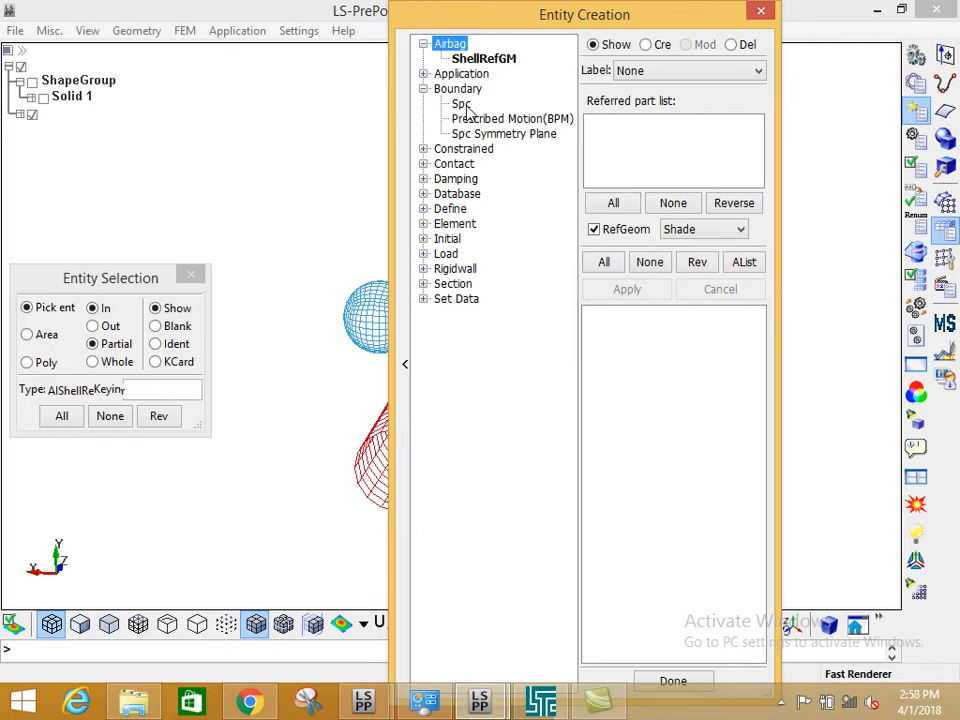
pyautogui.click(464, 106)
pyautogui.moveTo(478, 28)
pyautogui.mouseDown()
pyautogui.moveTo(476, 17)
pyautogui.moveTo(489, 21)
pyautogui.moveTo(487, 35)
pyautogui.mouseUp()
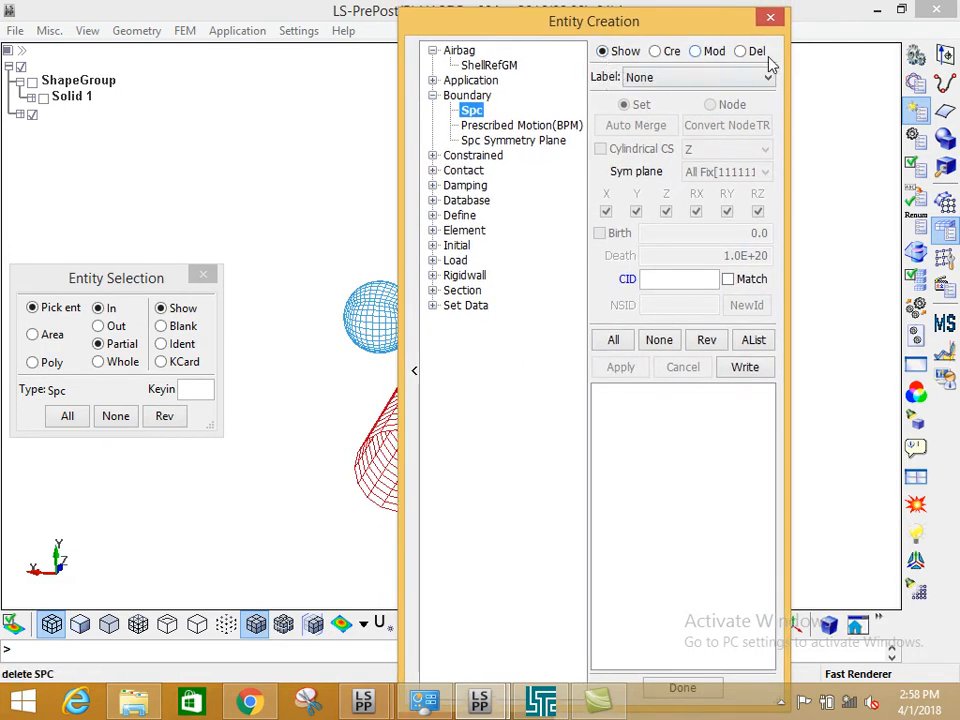
pyautogui.click(668, 56)
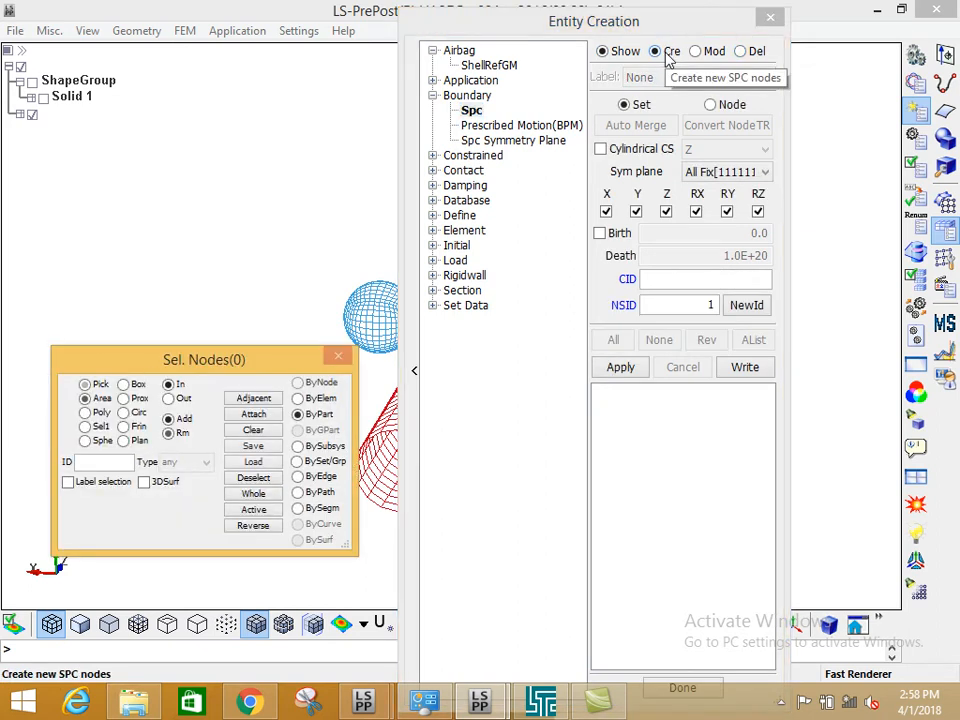
pyautogui.moveTo(624, 28); pyautogui.dragTo(816, 35)
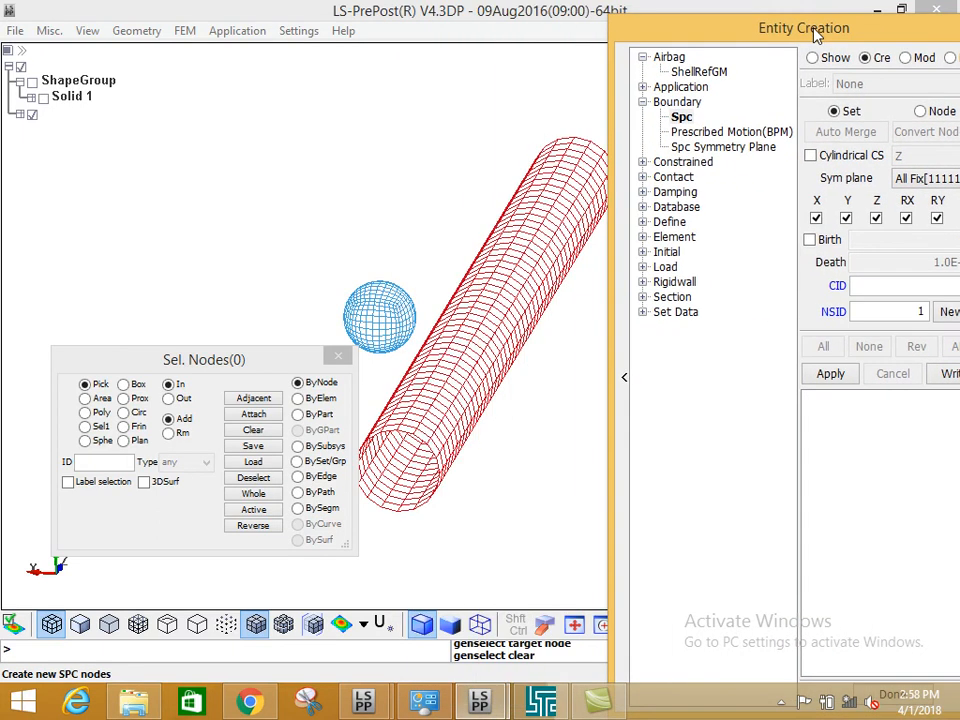
# Set node selection to work by edge with propagation at a 45 degree feature angle
pyautogui.moveTo(246, 361); pyautogui.dragTo(339, 97)
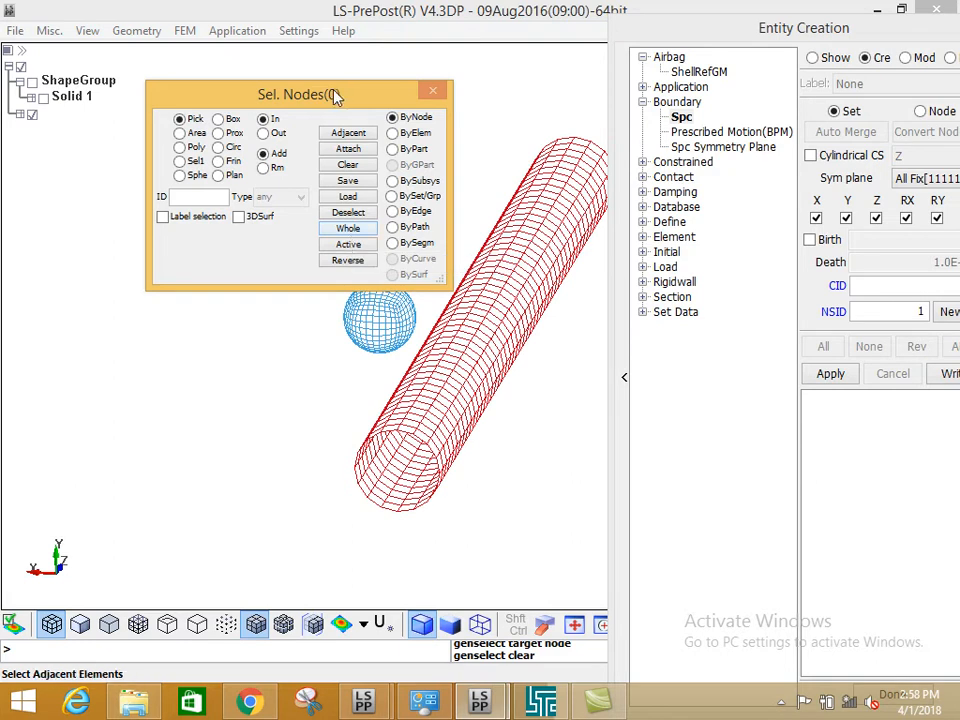
pyautogui.moveTo(270, 93); pyautogui.dragTo(237, 89)
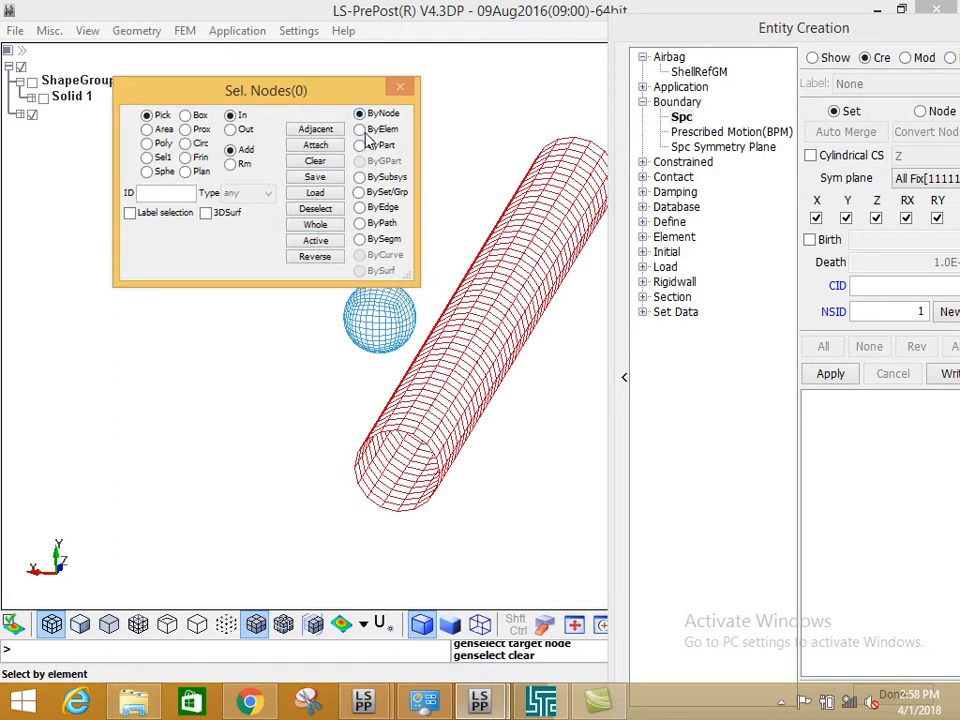
pyautogui.click(366, 212)
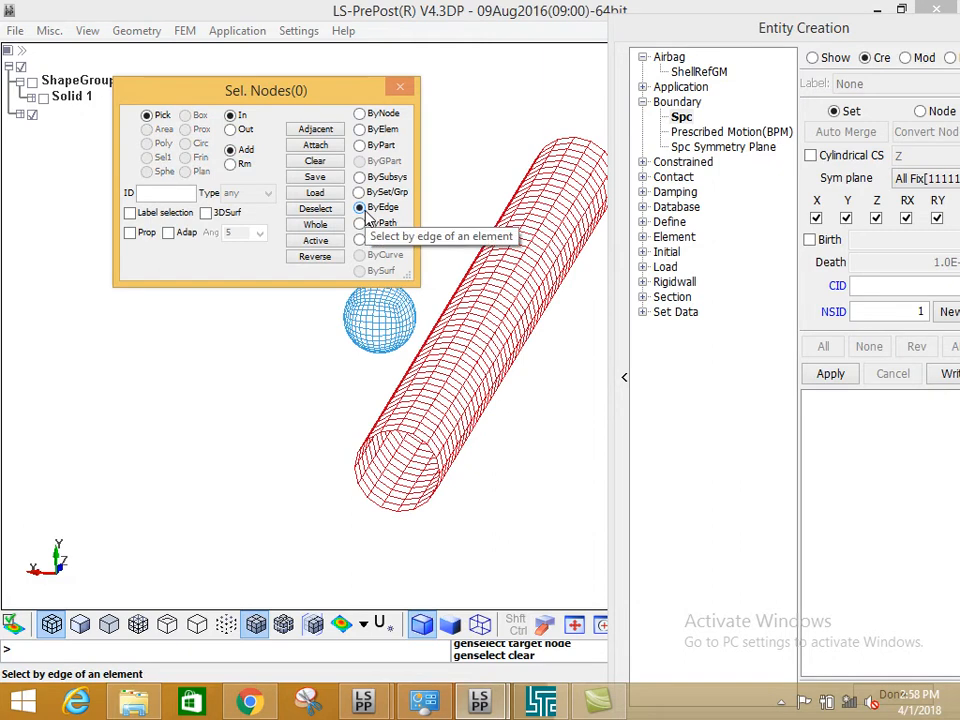
pyautogui.click(131, 233)
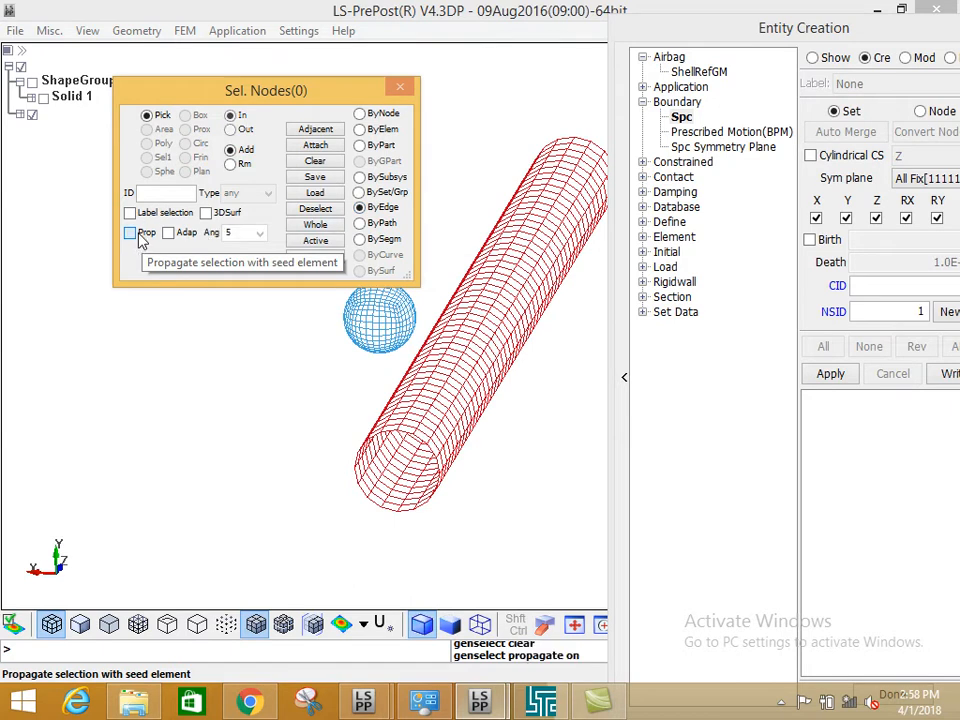
pyautogui.click(259, 233)
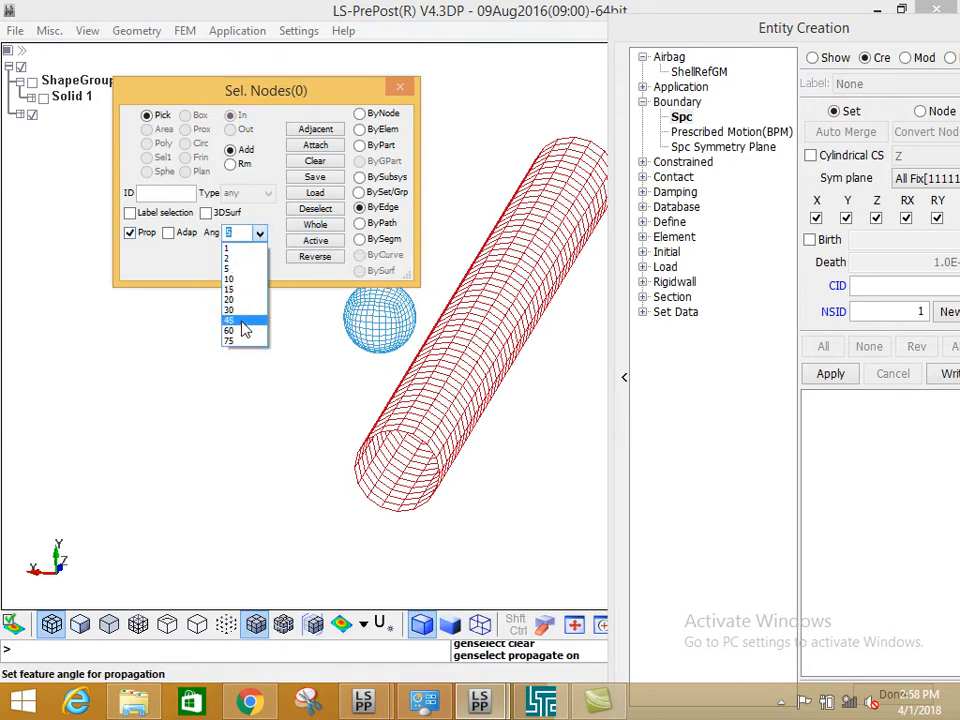
pyautogui.click(241, 321)
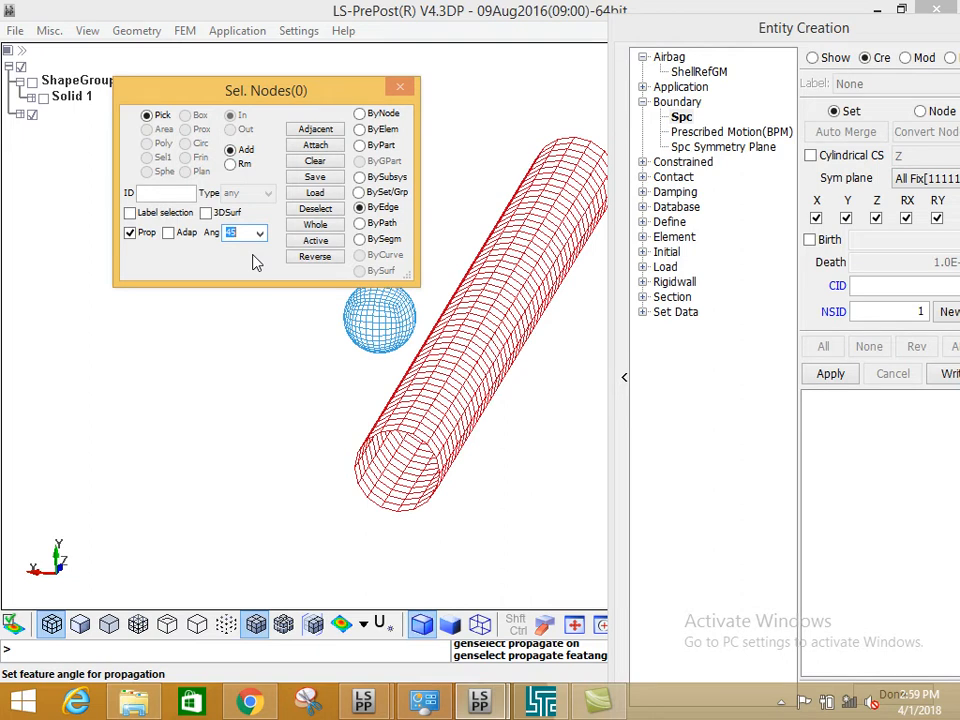
# Turn propagation off, pick a single element edge on the pipe's open end, and deselect its nodes
pyautogui.click(130, 233)
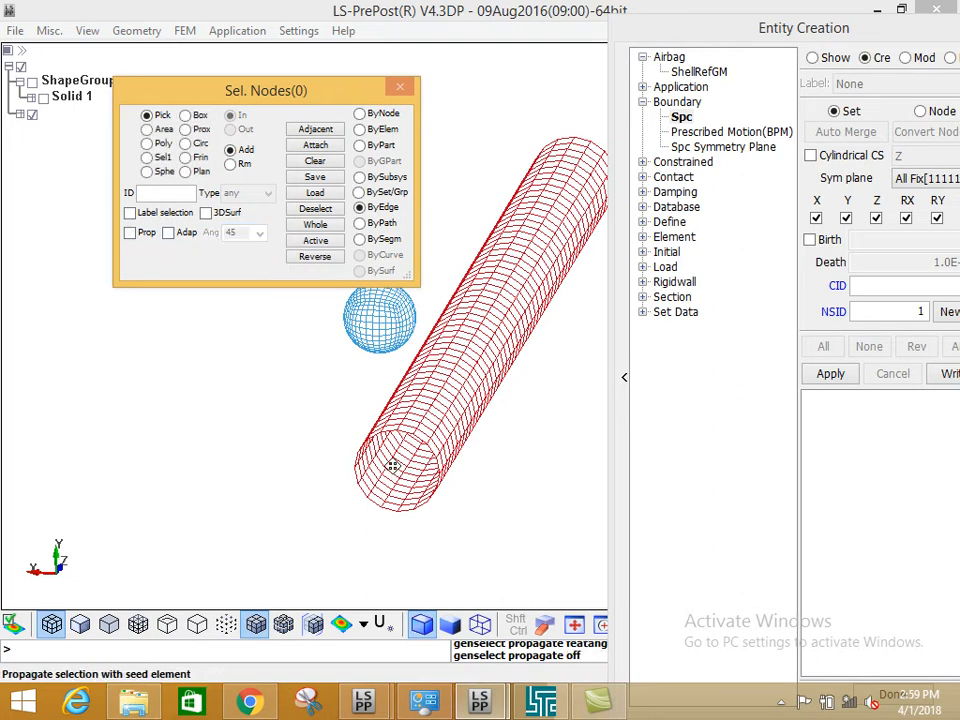
pyautogui.scroll(5, 372, 457)
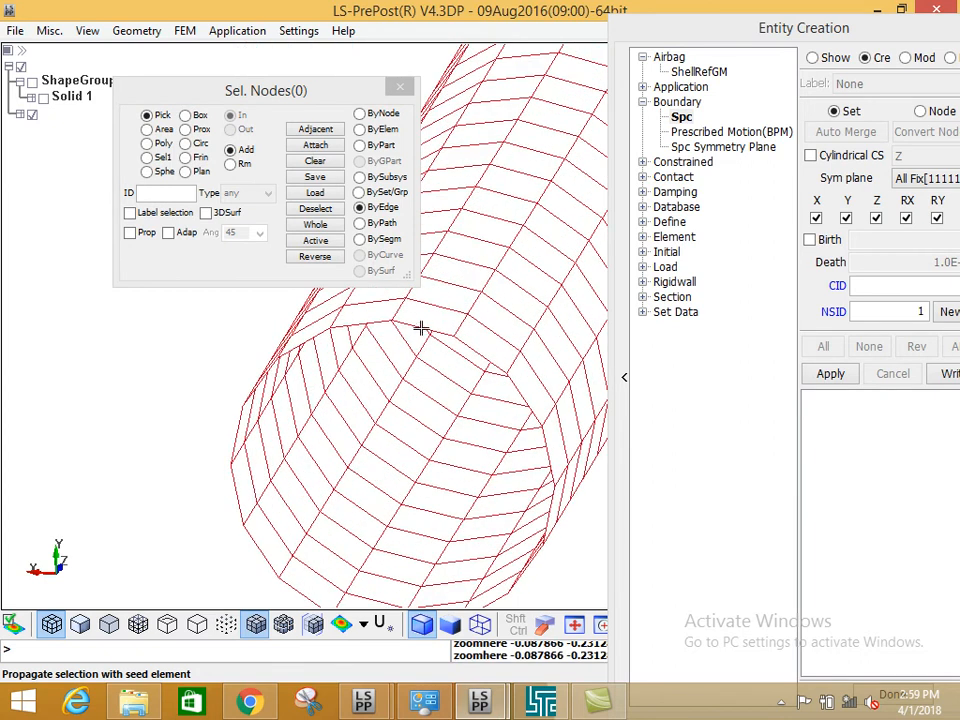
pyautogui.click(421, 328)
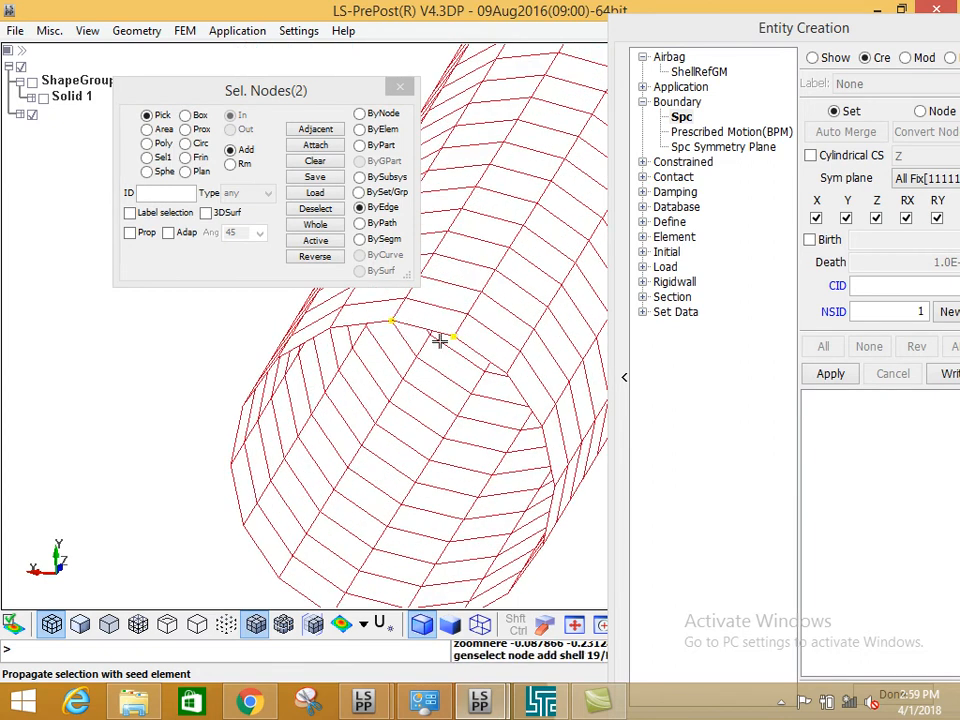
pyautogui.click(311, 209)
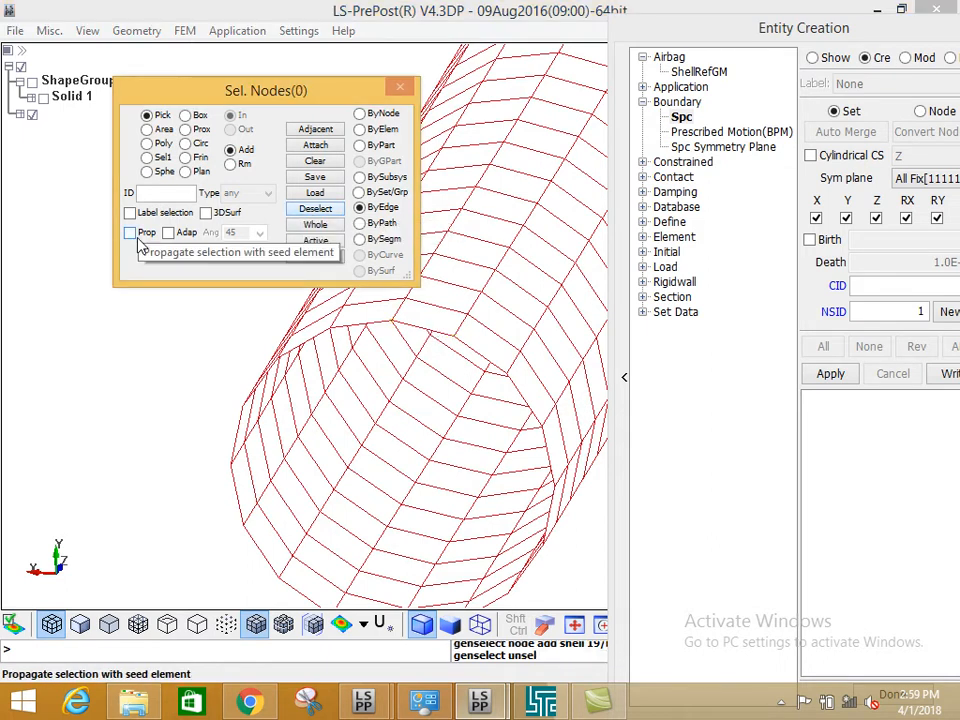
# Turn propagation back on and select all nodes around the pipe's near open end by picking one edge
pyautogui.click(133, 234)
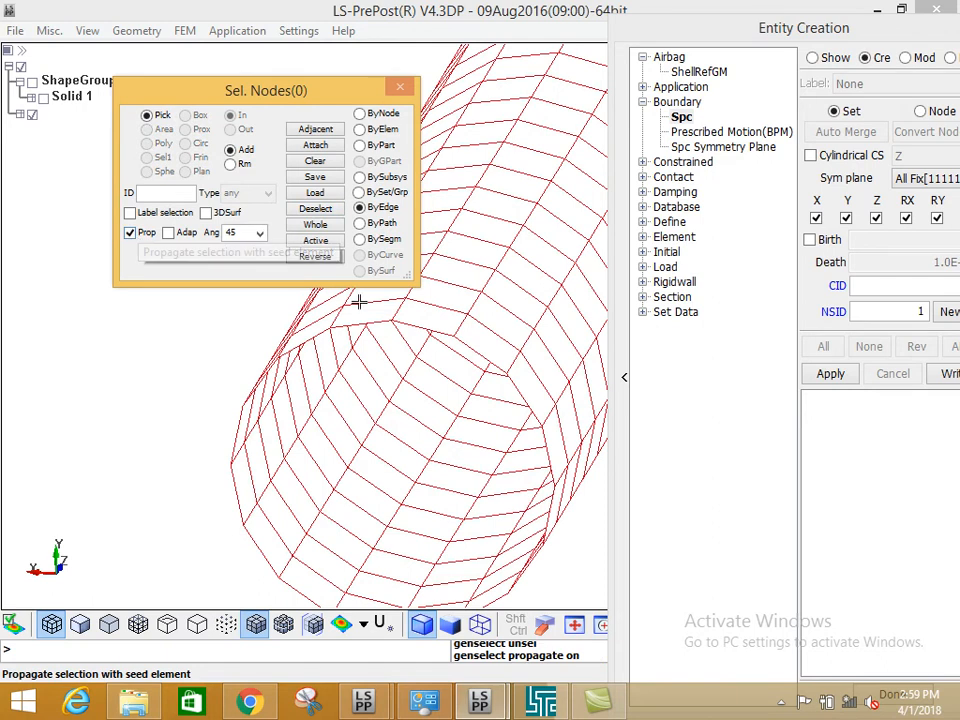
pyautogui.click(424, 327)
pyautogui.keyDown('shift'); pyautogui.moveTo(364, 439); pyautogui.dragTo(304, 437, button='middle'); pyautogui.keyUp('shift')
pyautogui.moveTo(302, 441)
pyautogui.keyDown('shift'); pyautogui.mouseDown()
pyautogui.moveTo(414, 420)
pyautogui.moveTo(309, 435)
pyautogui.moveTo(309, 445)
pyautogui.mouseUp(); pyautogui.keyUp('shift')
pyautogui.scroll(-2, 309, 445)
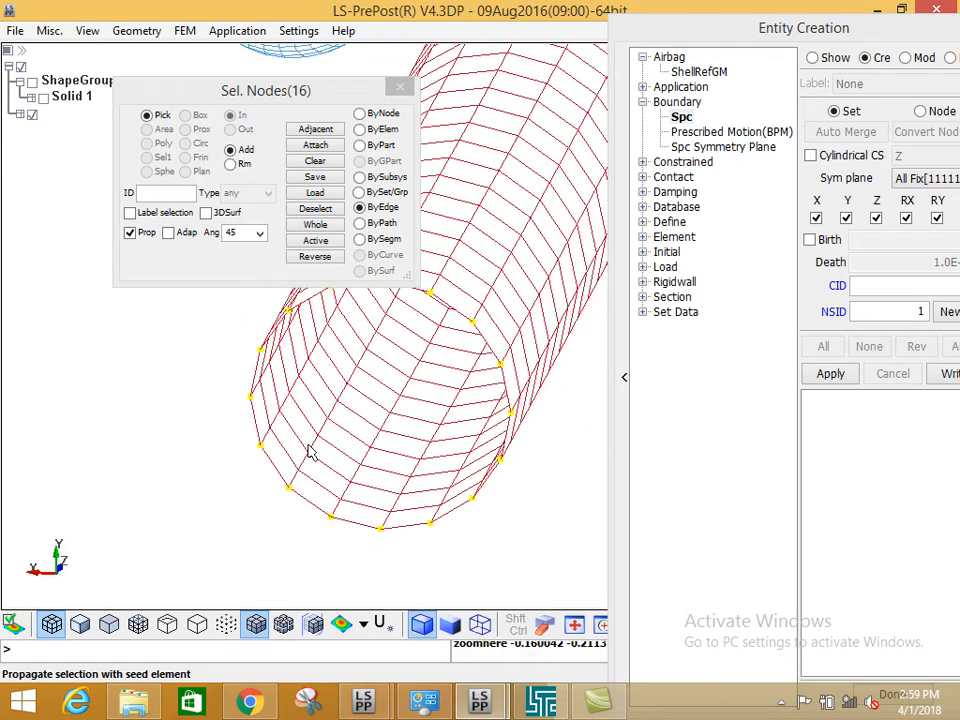
pyautogui.scroll(1, 309, 445)
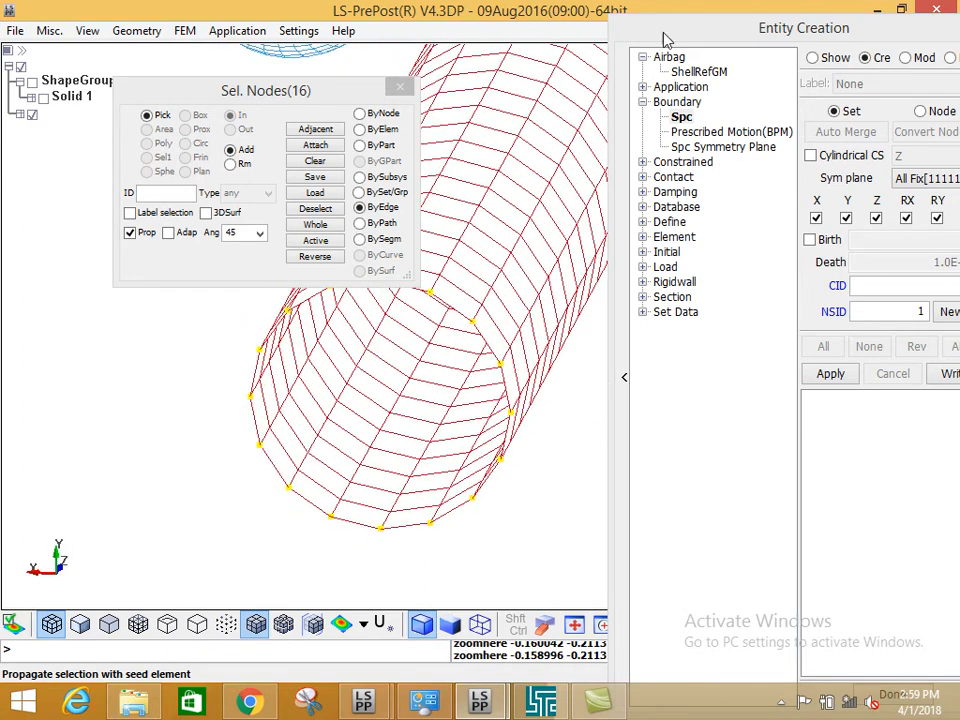
# Set the sky, middle and ground background colours to black (RGB 0, 0, 0) and close Part Color
pyautogui.moveTo(684, 44); pyautogui.dragTo(410, 50)
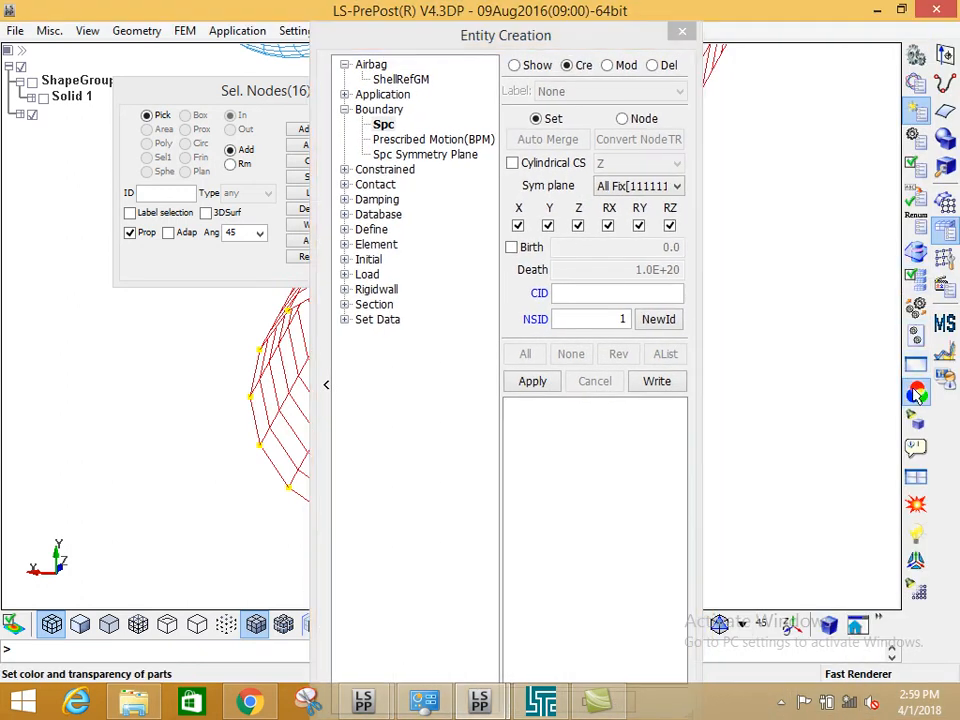
pyautogui.click(918, 393)
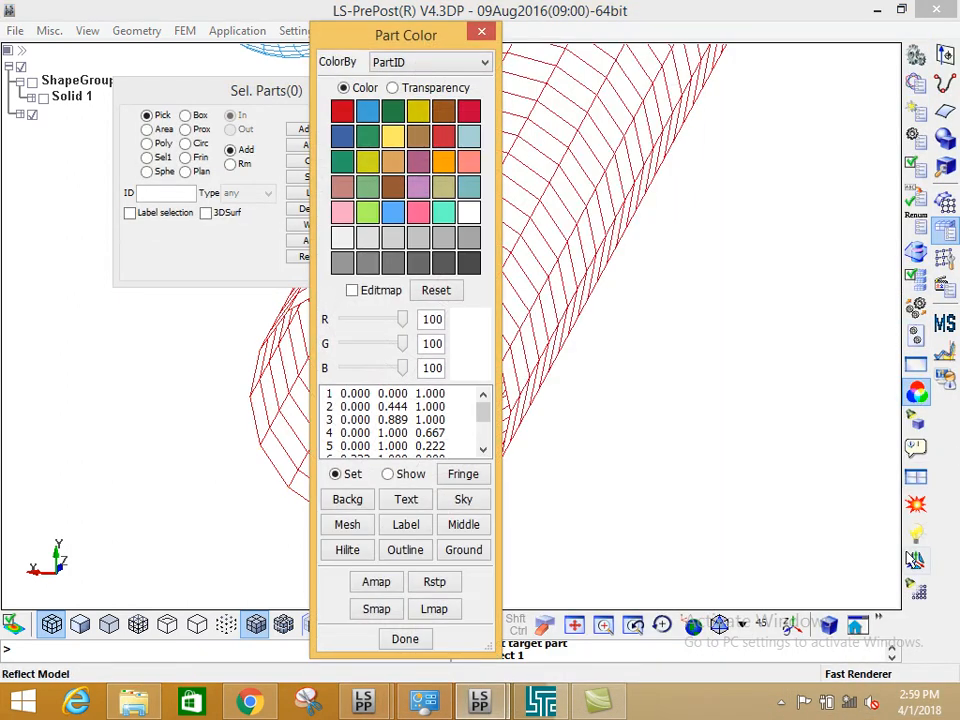
pyautogui.click(466, 260)
pyautogui.moveTo(361, 320); pyautogui.dragTo(343, 368)
pyautogui.click(474, 492)
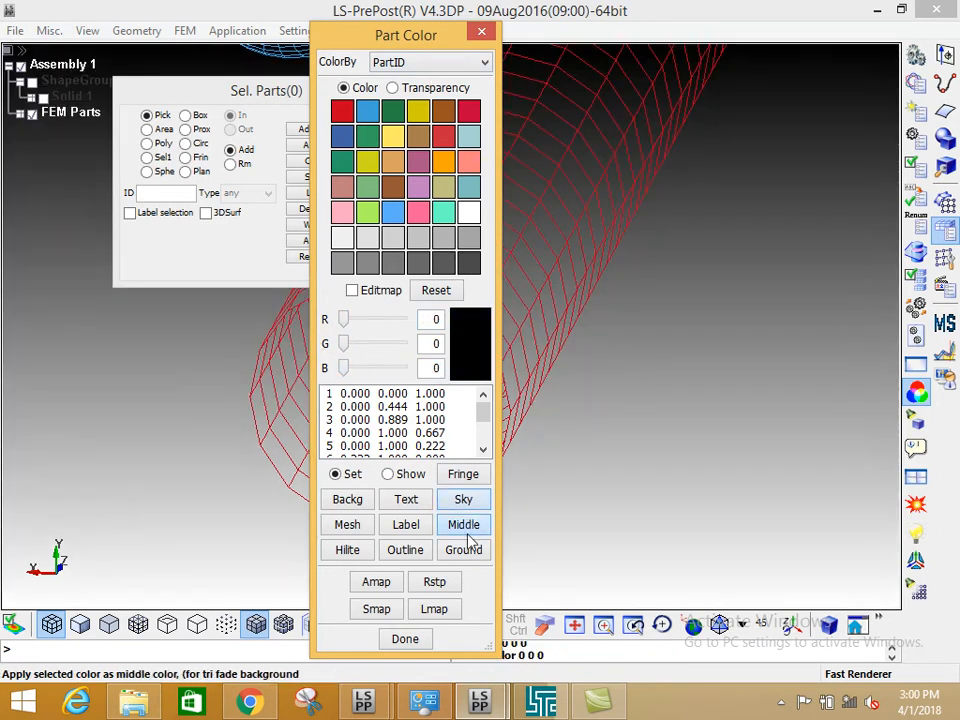
pyautogui.click(461, 523)
pyautogui.click(466, 550)
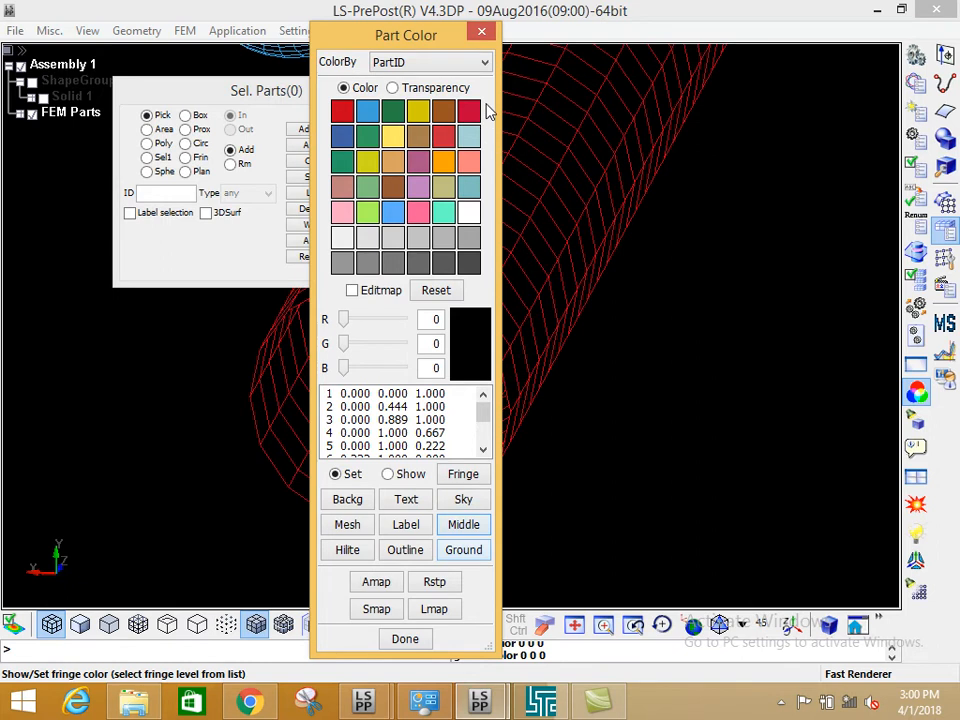
pyautogui.click(484, 35)
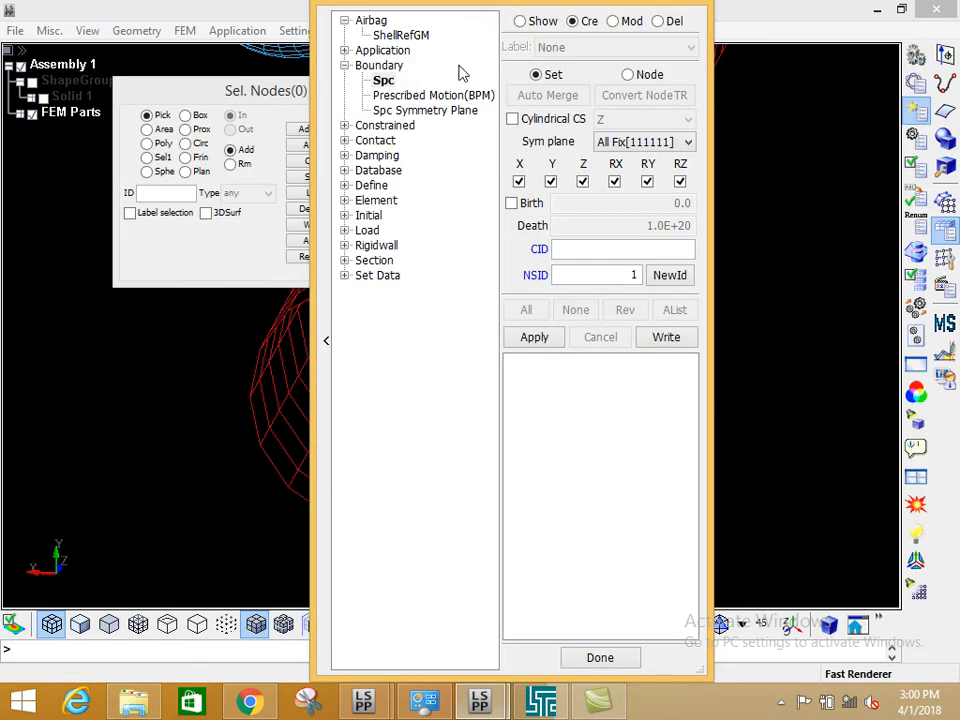
# Place the Entity Creation and node selection windows beside the pipe's open end and set node selection to work by edge
pyautogui.moveTo(435, 9); pyautogui.dragTo(671, 33)
pyautogui.moveTo(254, 93); pyautogui.dragTo(166, 93)
pyautogui.click(290, 207)
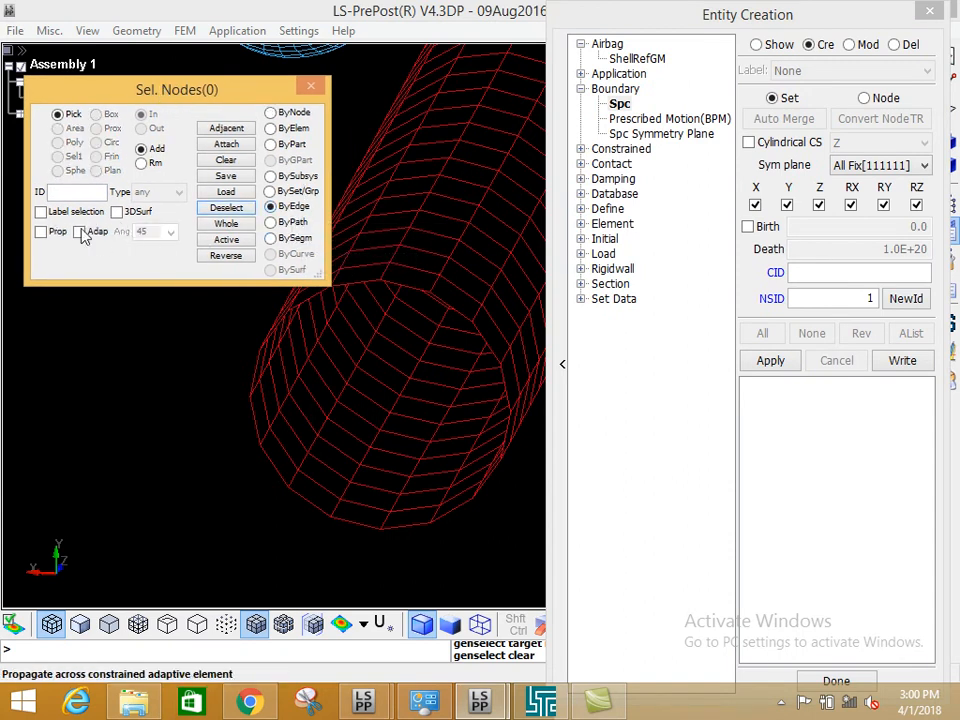
# Try a single element edge without propagation, then enable propagation and select all nodes around the pipe's near open end
pyautogui.click(404, 288)
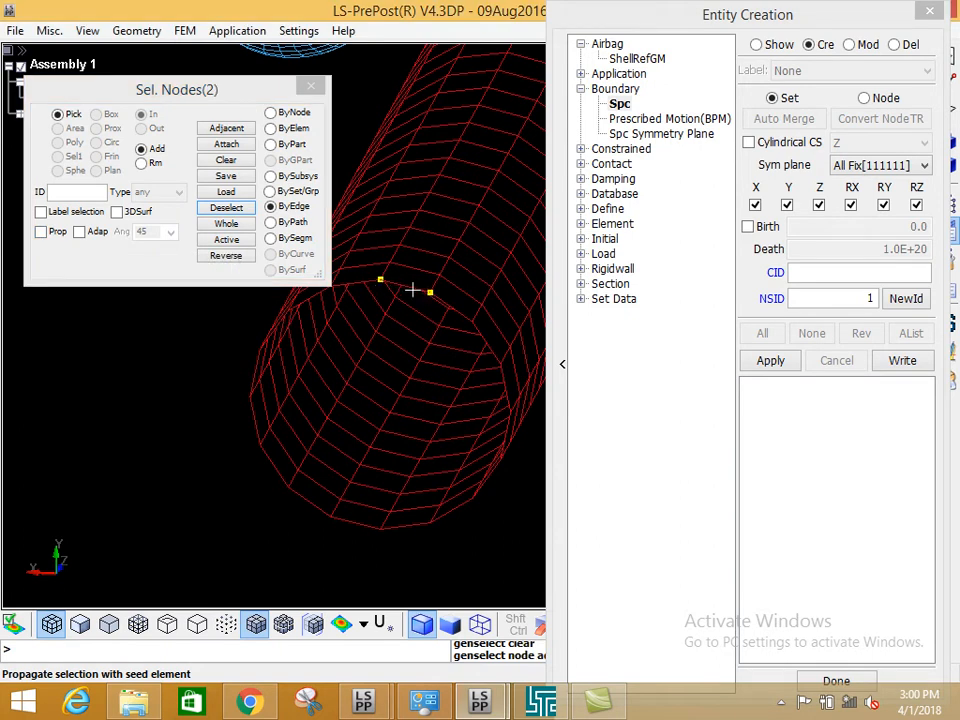
pyautogui.click(226, 208)
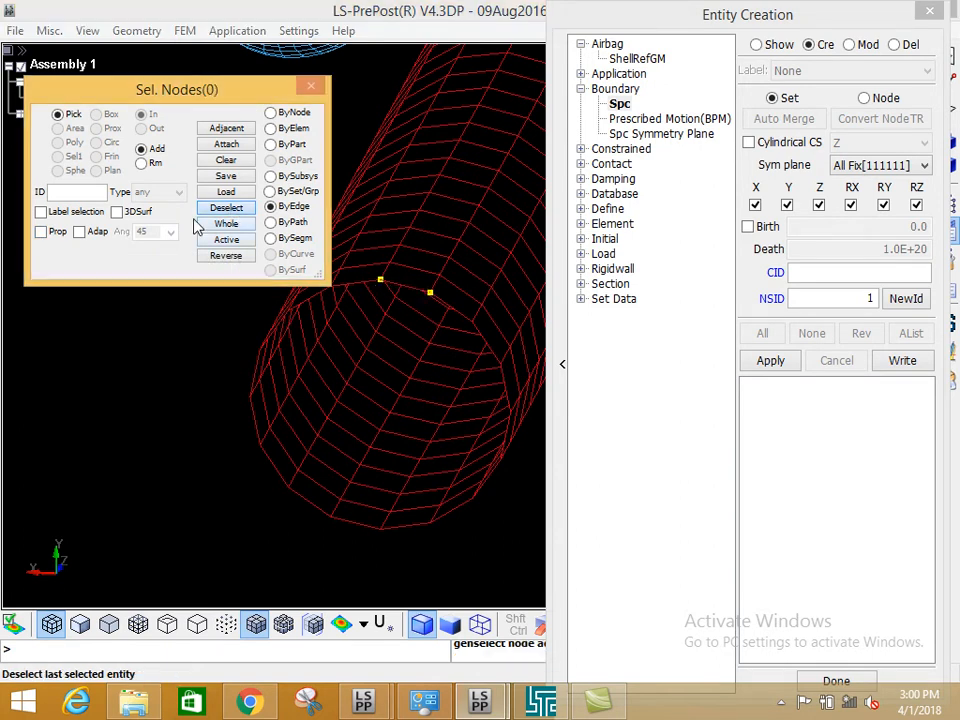
pyautogui.click(42, 232)
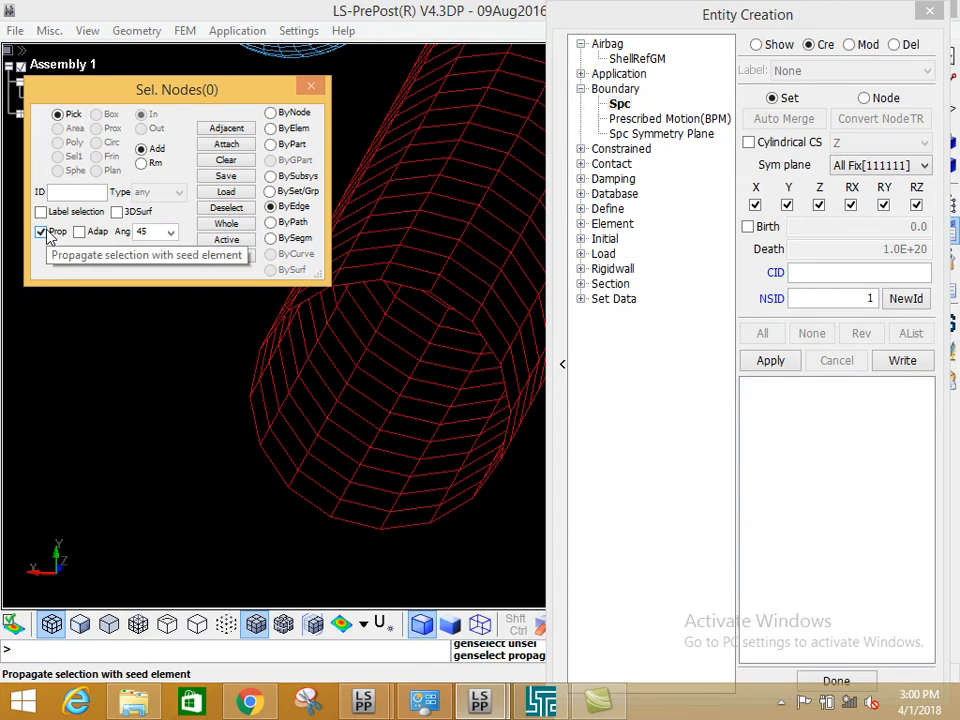
pyautogui.click(408, 286)
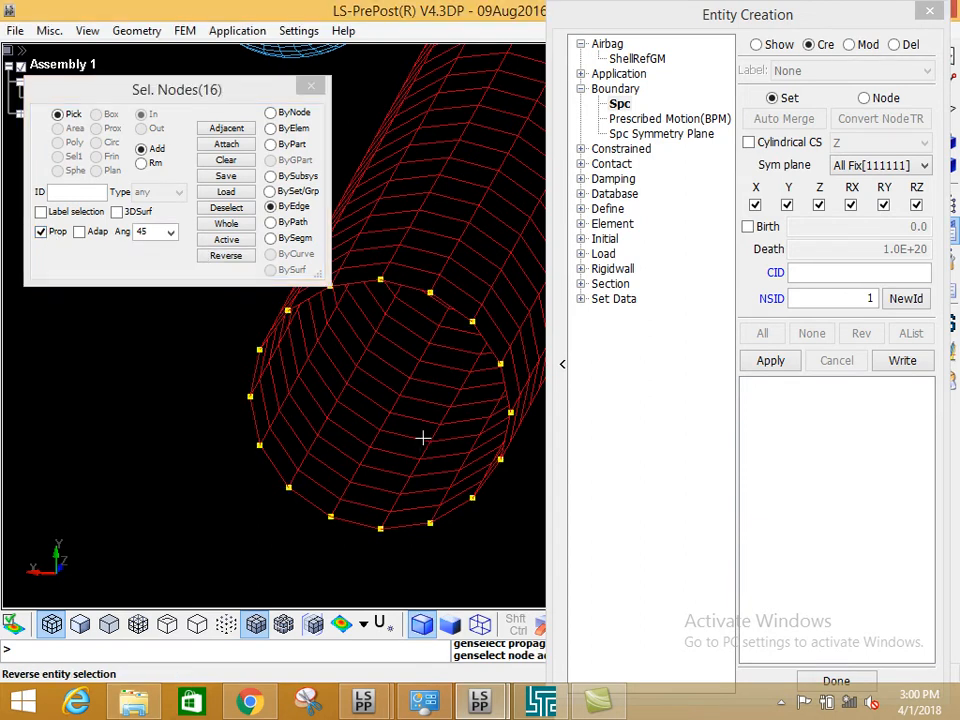
# Add all nodes around the pipe's opposite open end to the selection by picking one of its edges
pyautogui.scroll(-5, 450, 431)
pyautogui.moveTo(458, 383); pyautogui.dragTo(362, 401, button='middle')
pyautogui.scroll(2, 338, 402)
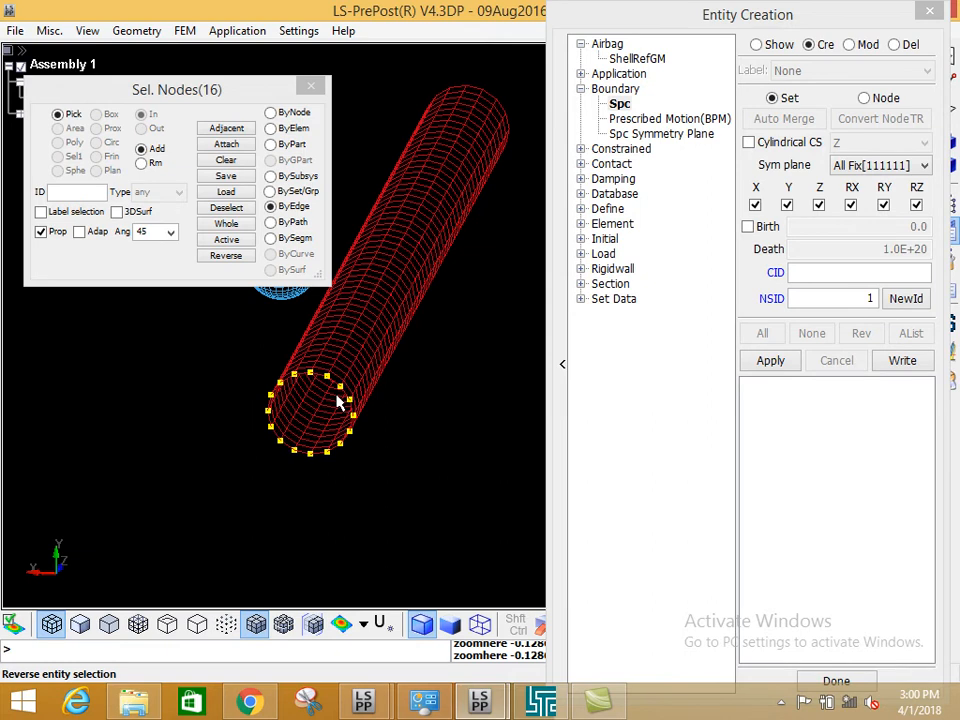
pyautogui.scroll(-4, 338, 402)
pyautogui.scroll(5, 338, 402)
pyautogui.scroll(-4, 338, 402)
pyautogui.keyDown('shift'); pyautogui.moveTo(439, 302); pyautogui.dragTo(361, 365); pyautogui.keyUp('shift')
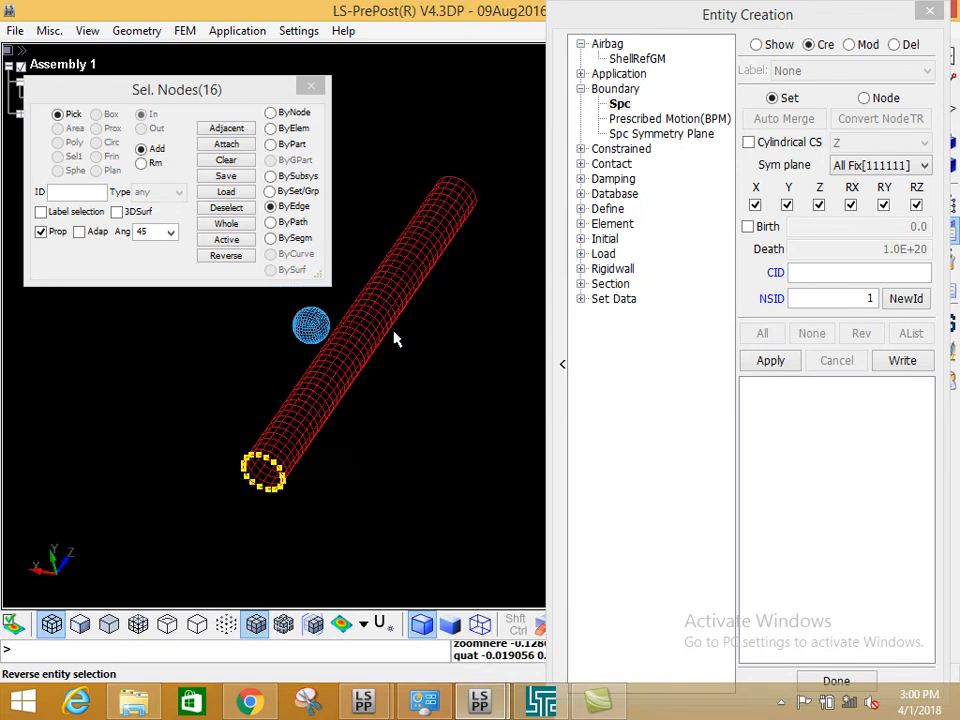
pyautogui.keyDown('shift'); pyautogui.moveTo(426, 302); pyautogui.dragTo(313, 381); pyautogui.keyUp('shift')
pyautogui.moveTo(424, 315)
pyautogui.keyDown('shift'); pyautogui.mouseDown()
pyautogui.moveTo(266, 423)
pyautogui.moveTo(379, 354)
pyautogui.moveTo(448, 285)
pyautogui.moveTo(469, 388)
pyautogui.moveTo(438, 417)
pyautogui.mouseUp(); pyautogui.keyUp('shift')
pyautogui.scroll(3, 426, 420)
pyautogui.click(418, 420)
pyautogui.rightClick(414, 422)
pyautogui.scroll(4, 420, 452)
pyautogui.click(414, 469)
pyautogui.click(437, 448)
pyautogui.scroll(-5, 438, 450)
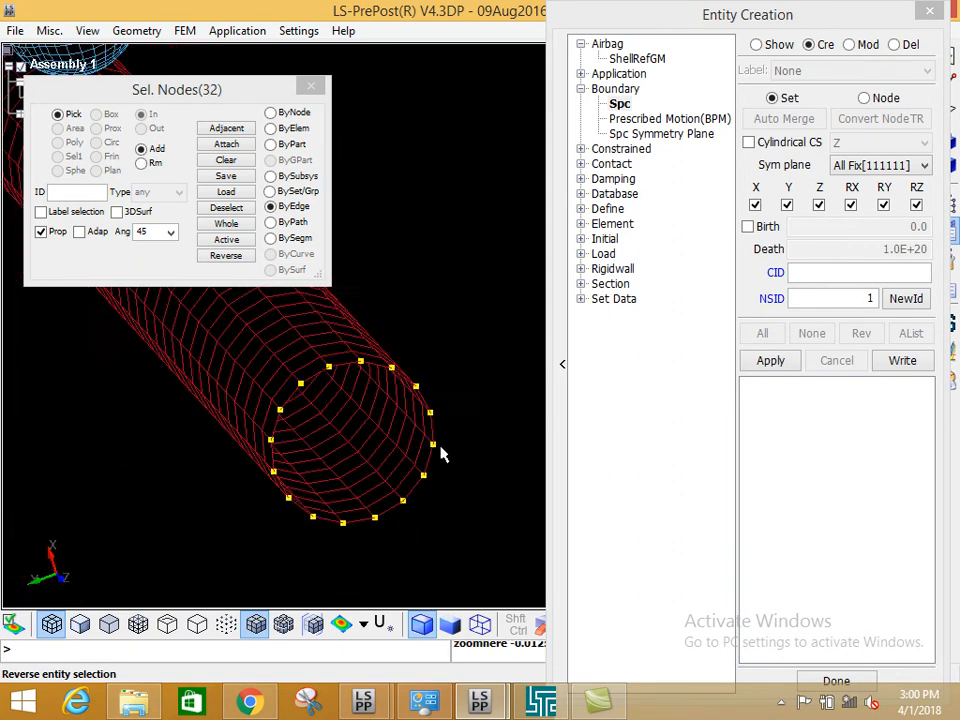
# Select all nodes of the whole model and deselect them again
pyautogui.keyDown('ctrl'); pyautogui.moveTo(383, 473); pyautogui.dragTo(457, 430); pyautogui.keyUp('ctrl')
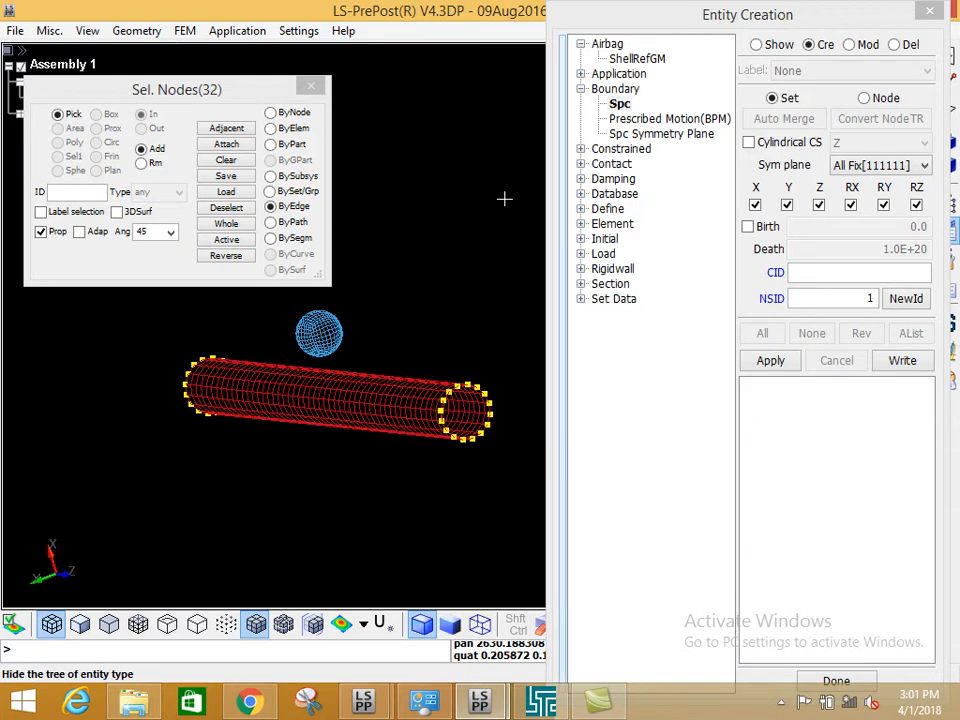
pyautogui.keyDown('shift'); pyautogui.moveTo(328, 454); pyautogui.dragTo(227, 276); pyautogui.keyUp('shift')
pyautogui.click(227, 256)
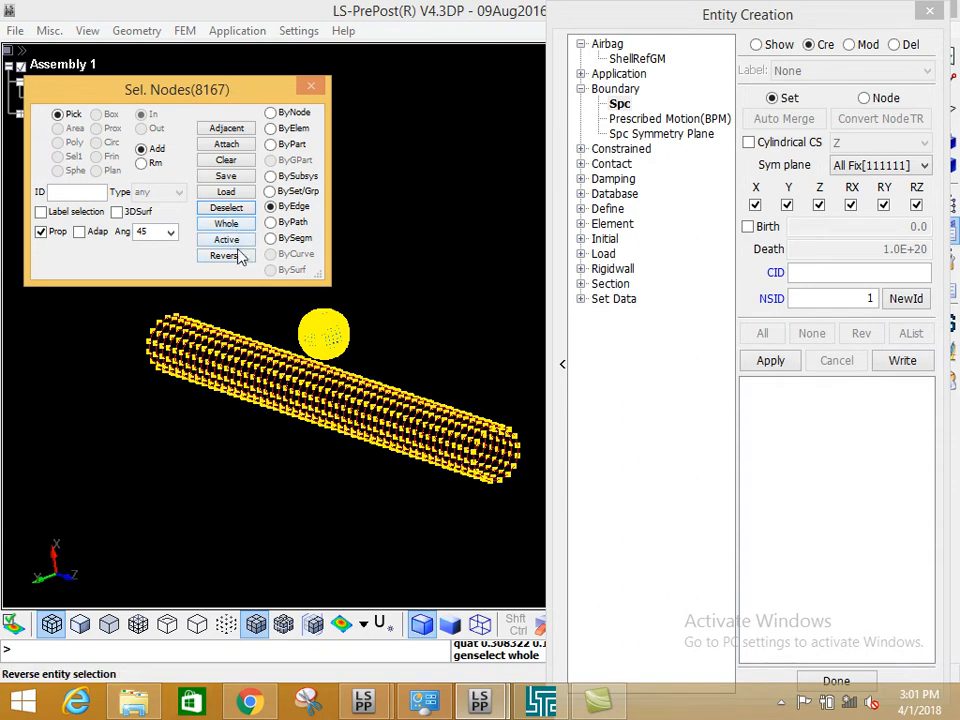
pyautogui.click(223, 208)
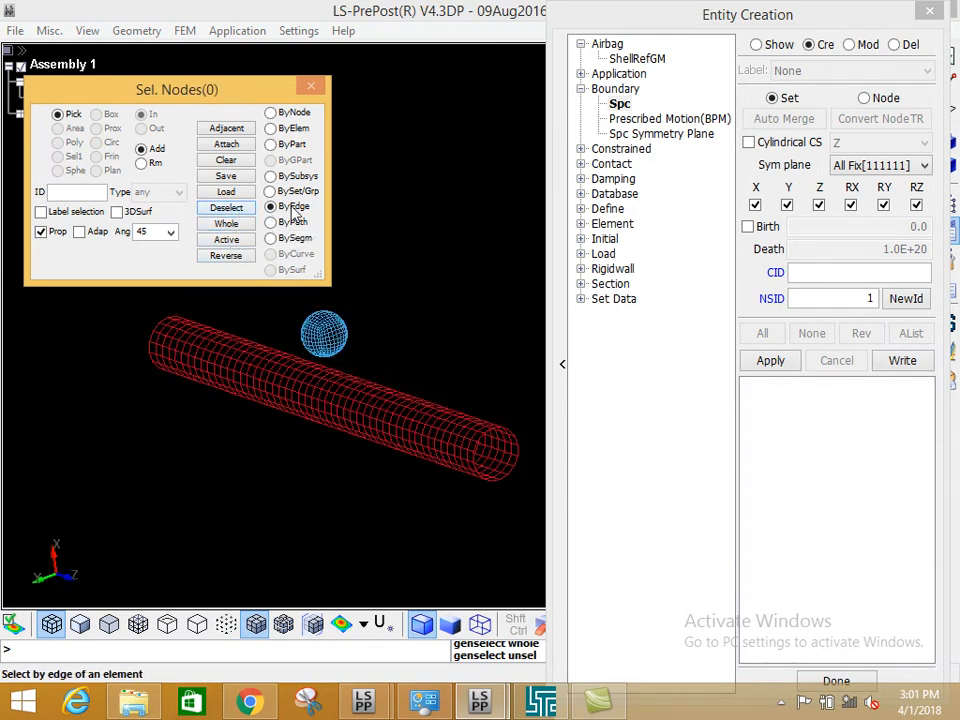
# Reselect the nodes around both open ends of the pipe by picking one edge at each end with propagation
pyautogui.click(514, 451)
pyautogui.scroll(1, 121, 358)
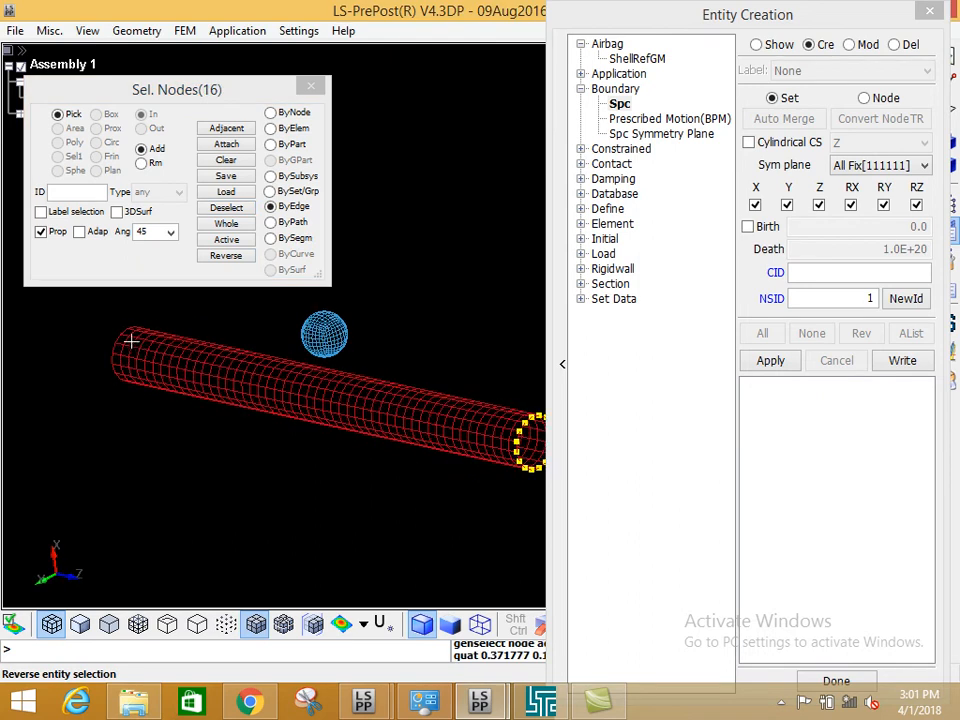
pyautogui.click(146, 360)
pyautogui.keyDown('ctrl'); pyautogui.moveTo(146, 360); pyautogui.dragTo(265, 430); pyautogui.keyUp('ctrl')
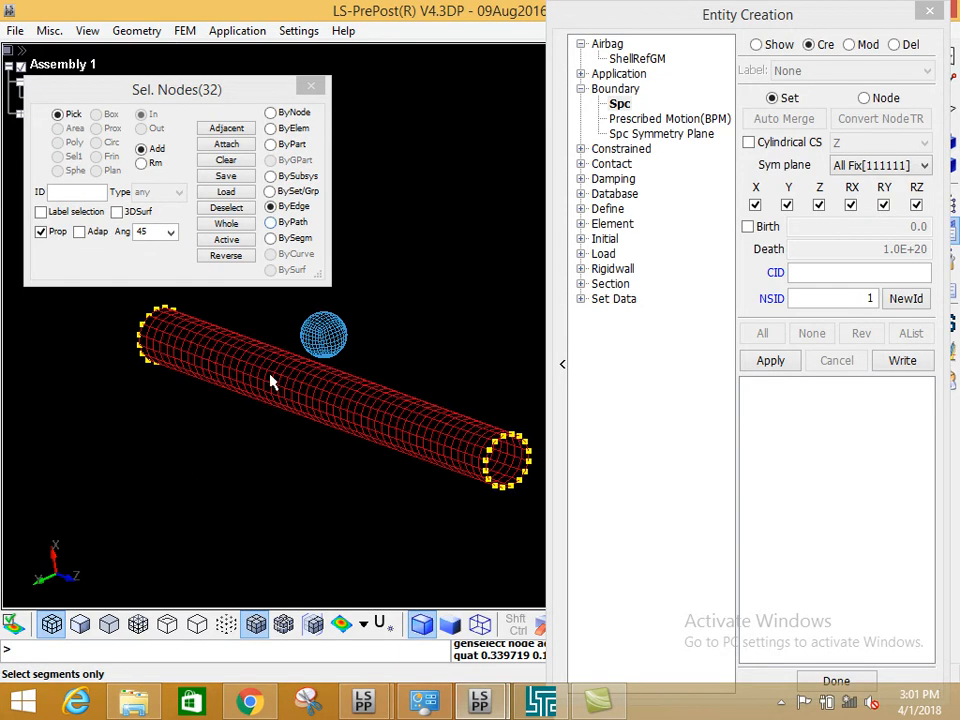
pyautogui.keyDown('ctrl'); pyautogui.moveTo(264, 420); pyautogui.dragTo(153, 380); pyautogui.keyUp('ctrl')
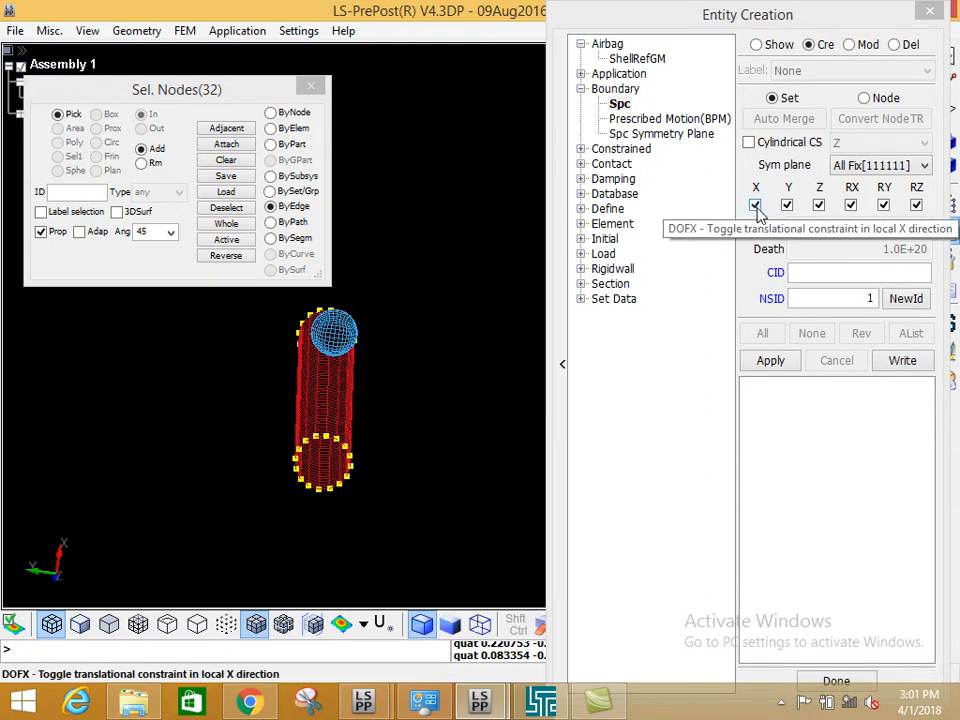
# Release Y, Z, RX, RY and RZ, apply the X-only SPC to the selected pipe-end nodes as set 1, and close Entity Creation
pyautogui.click(787, 205)
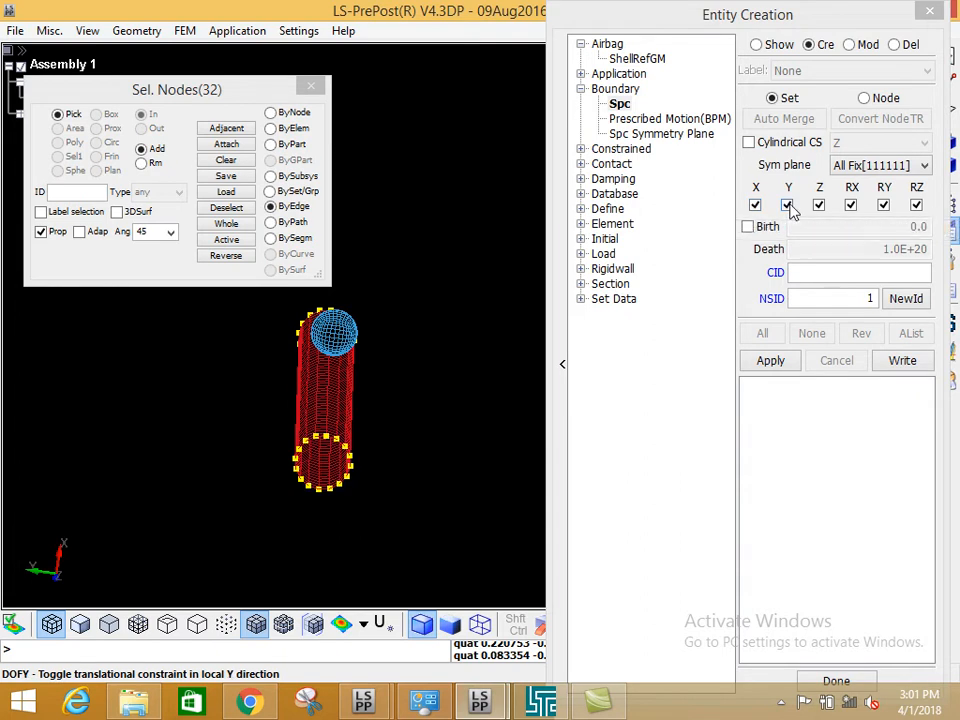
pyautogui.click(819, 205)
pyautogui.click(851, 205)
pyautogui.click(883, 205)
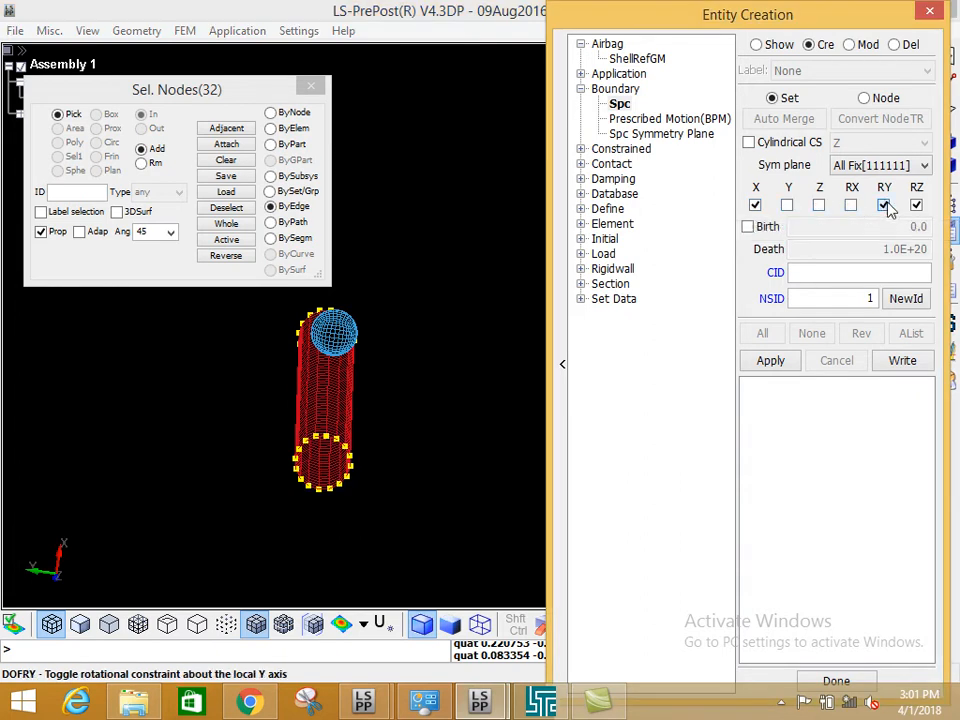
pyautogui.click(917, 205)
pyautogui.click(758, 366)
pyautogui.moveTo(437, 448); pyautogui.dragTo(385, 415)
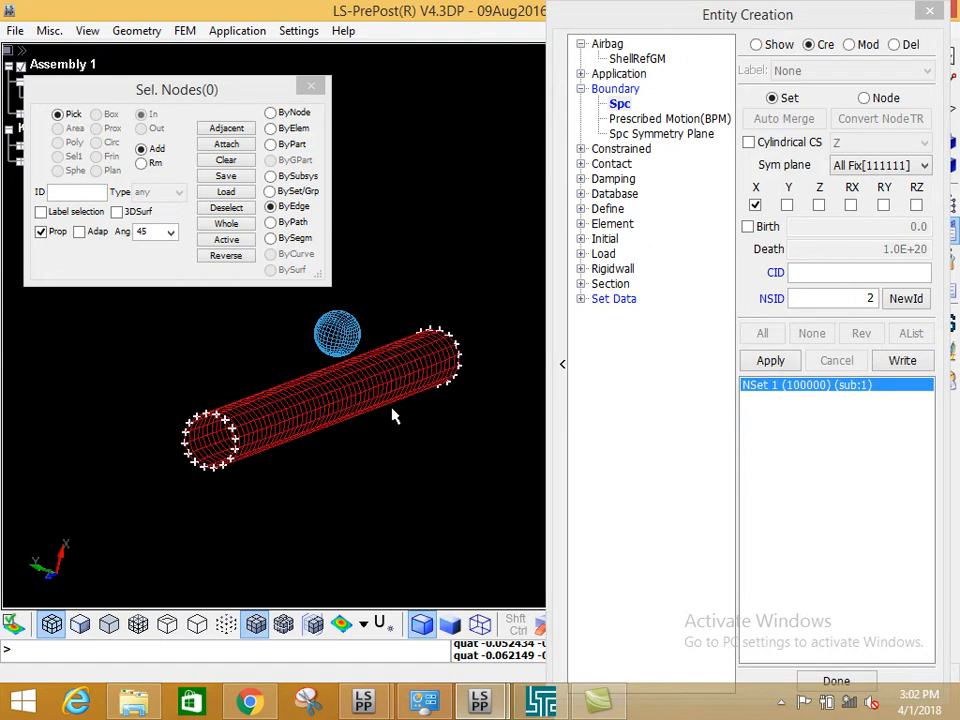
pyautogui.moveTo(392, 414); pyautogui.dragTo(407, 369)
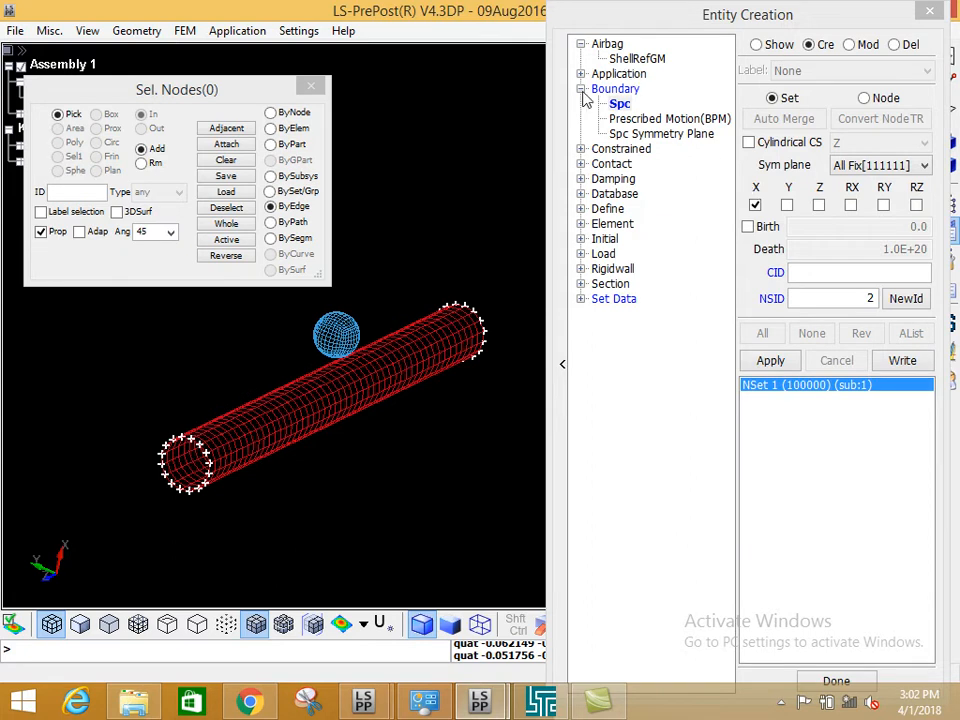
pyautogui.moveTo(757, 17); pyautogui.dragTo(626, 76)
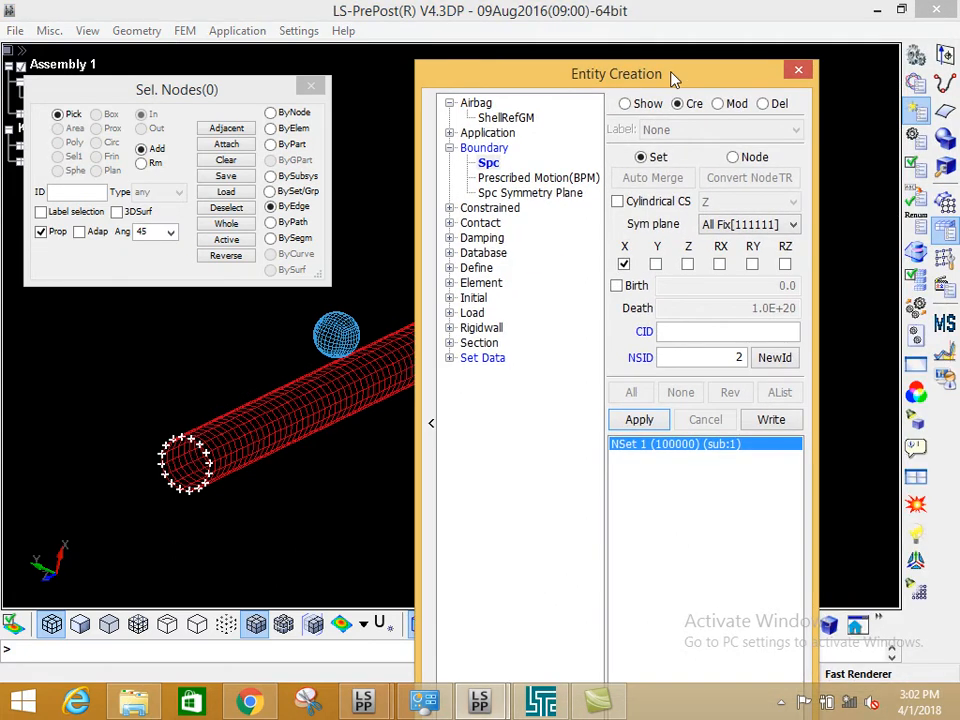
pyautogui.click(800, 79)
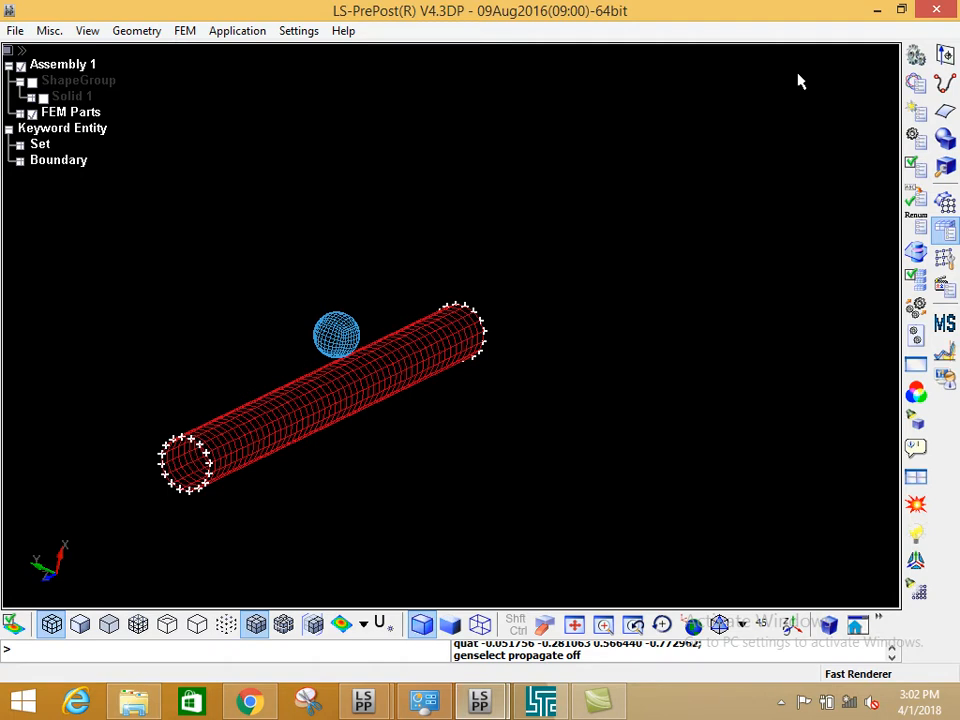
pyautogui.keyDown('shift'); pyautogui.moveTo(610, 279); pyautogui.dragTo(664, 266); pyautogui.keyUp('shift')
pyautogui.keyDown('shift'); pyautogui.moveTo(660, 262); pyautogui.dragTo(212, 276, button='middle'); pyautogui.keyUp('shift')
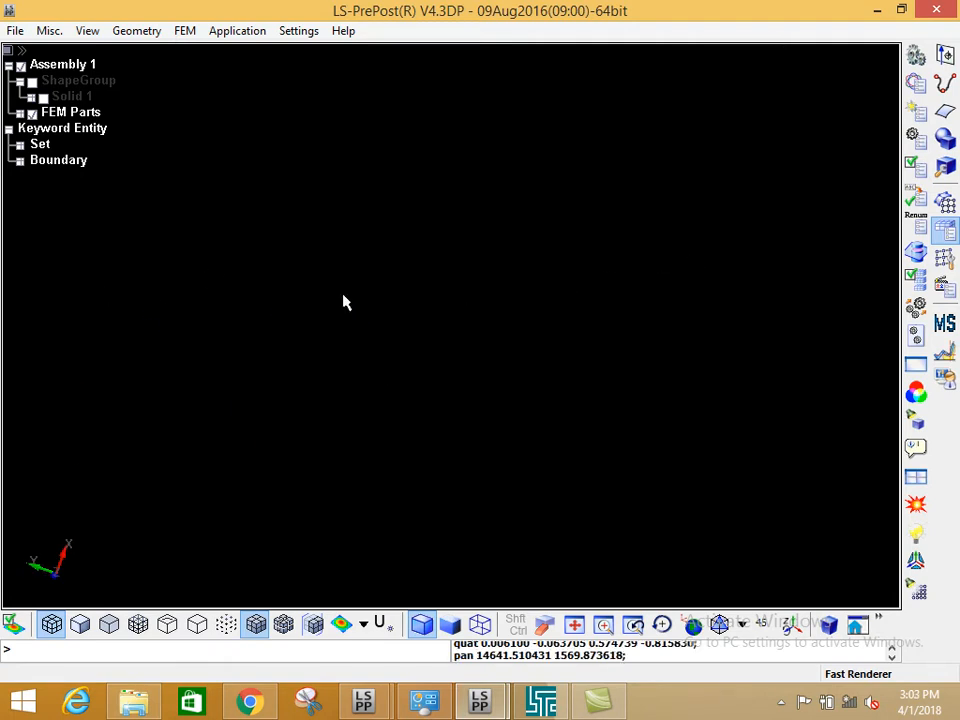
pyautogui.click(575, 625)
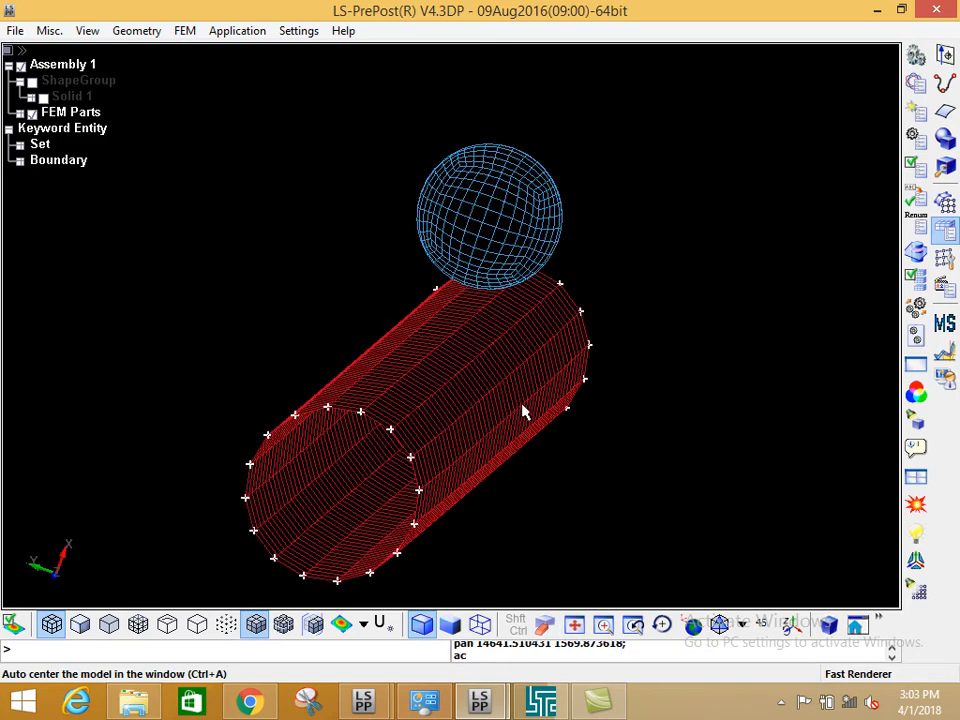
pyautogui.keyDown('shift'); pyautogui.moveTo(592, 348); pyautogui.dragTo(510, 366); pyautogui.keyUp('shift')
pyautogui.scroll(-2, 510, 366)
pyautogui.keyDown('shift'); pyautogui.moveTo(626, 300); pyautogui.dragTo(518, 345); pyautogui.keyUp('shift')
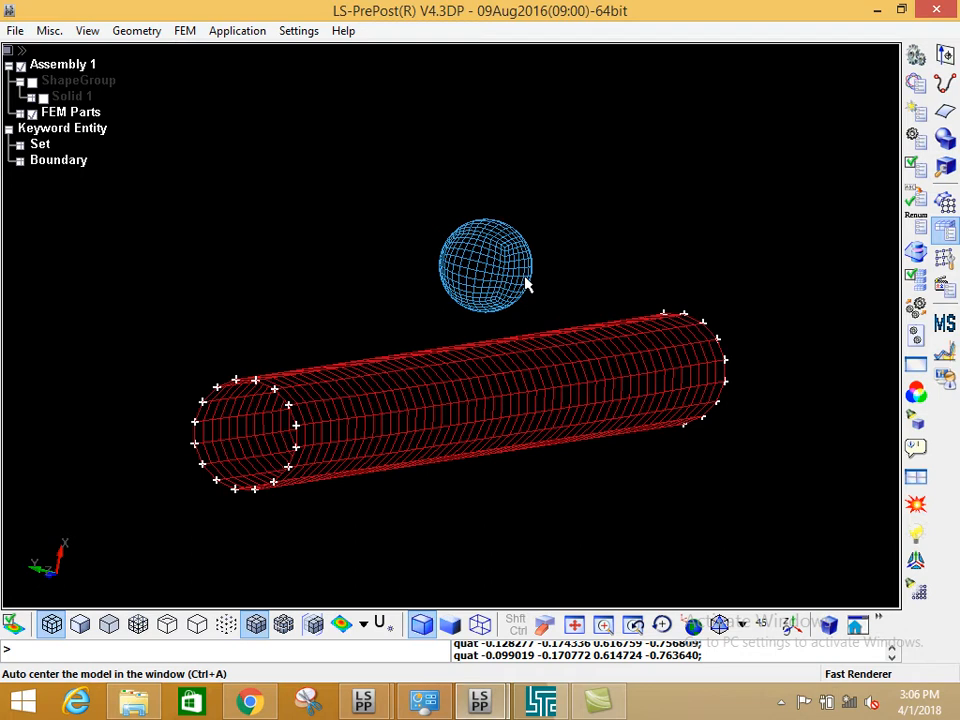
# Open the Keyword Manager and list all available keywords instead of only those in the model
pyautogui.click(917, 86)
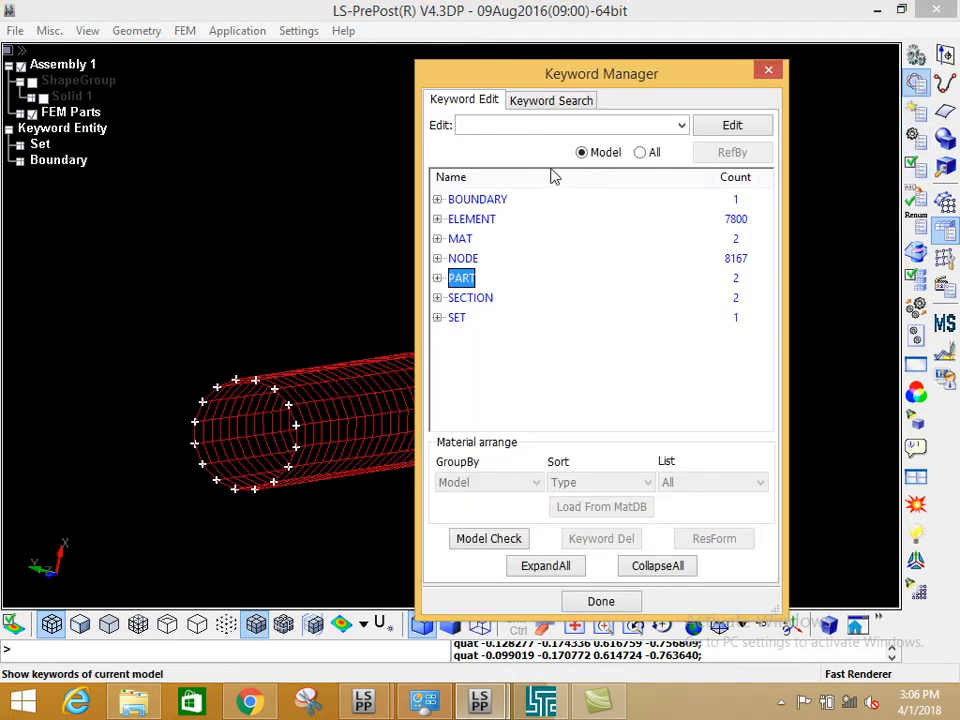
pyautogui.click(641, 152)
pyautogui.click(437, 199)
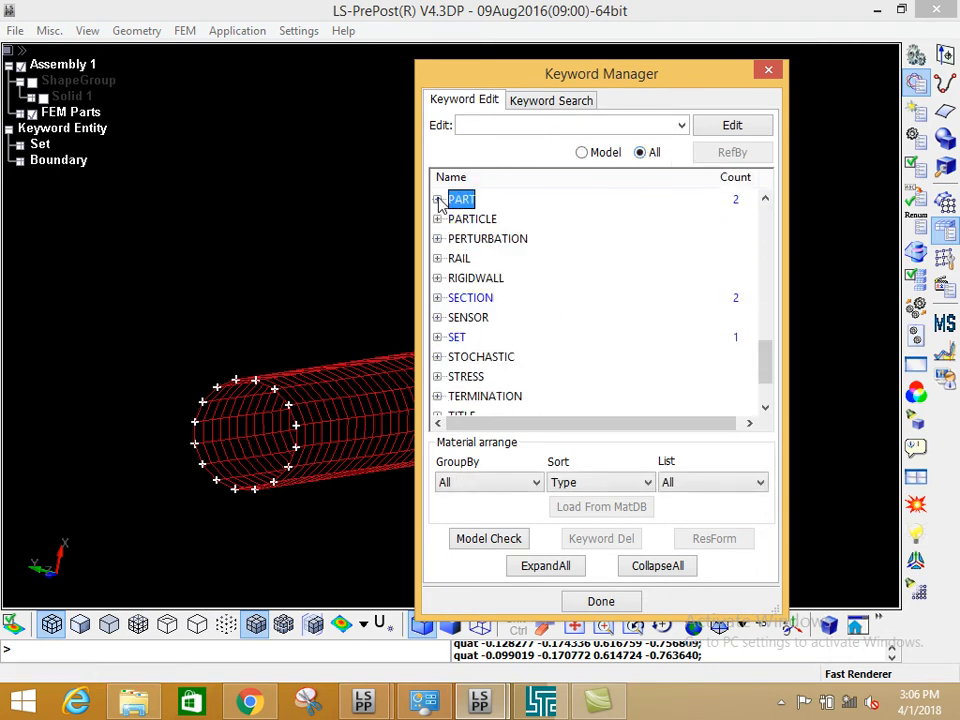
# Expand the INITIAL keyword group and open the input form for VELOCITY_GENERATION
pyautogui.scroll(6, 561, 285)
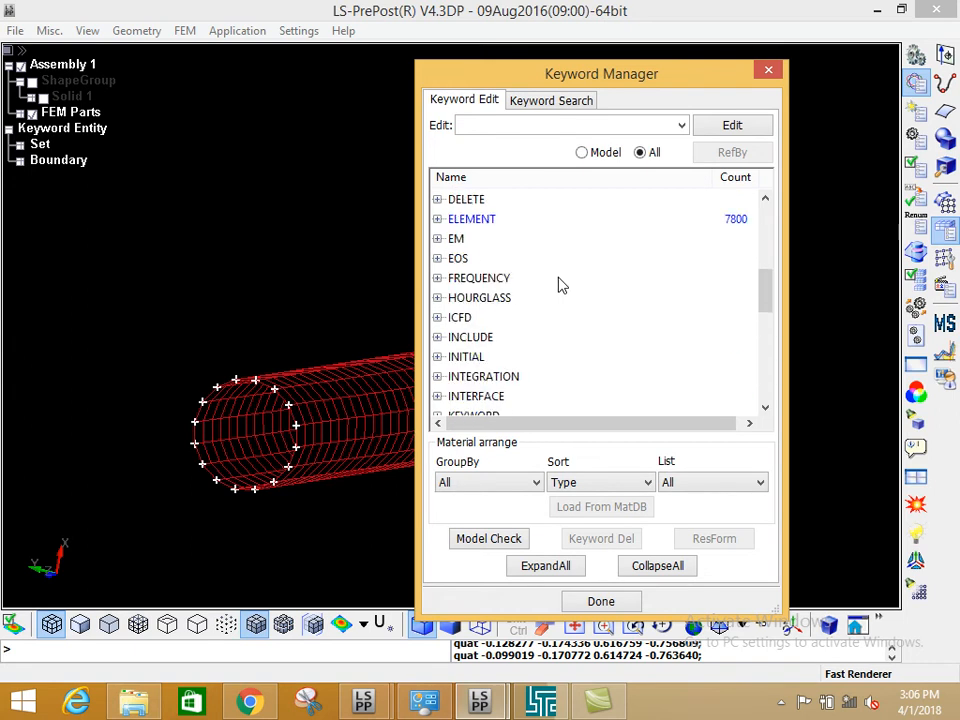
pyautogui.scroll(4, 559, 281)
pyautogui.scroll(2, 559, 281)
pyautogui.scroll(-2, 531, 285)
pyautogui.scroll(-4, 531, 285)
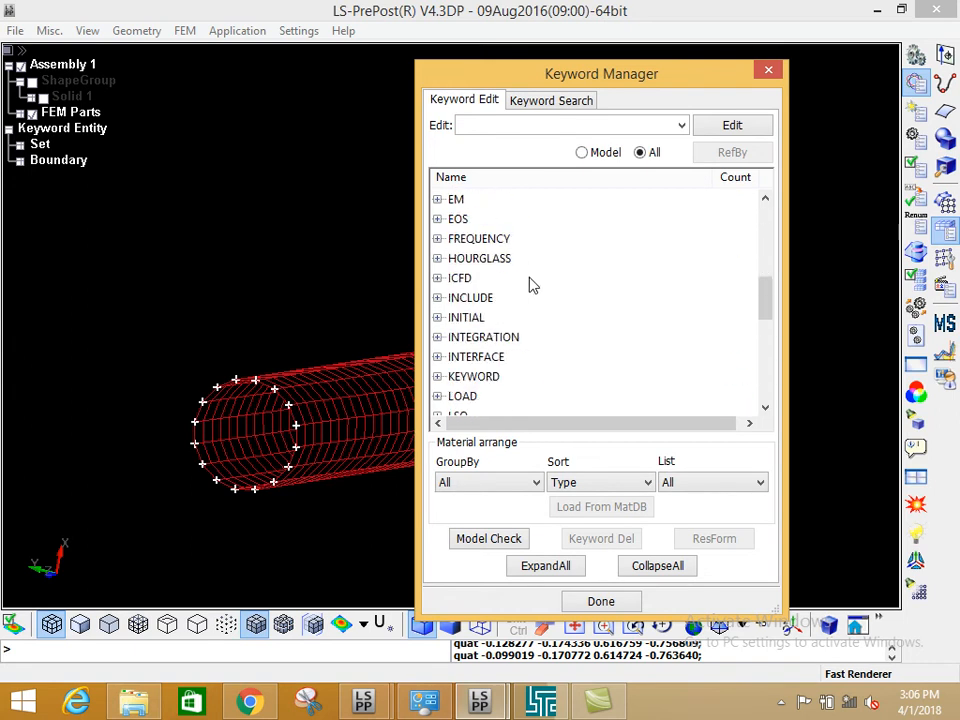
pyautogui.click(467, 318)
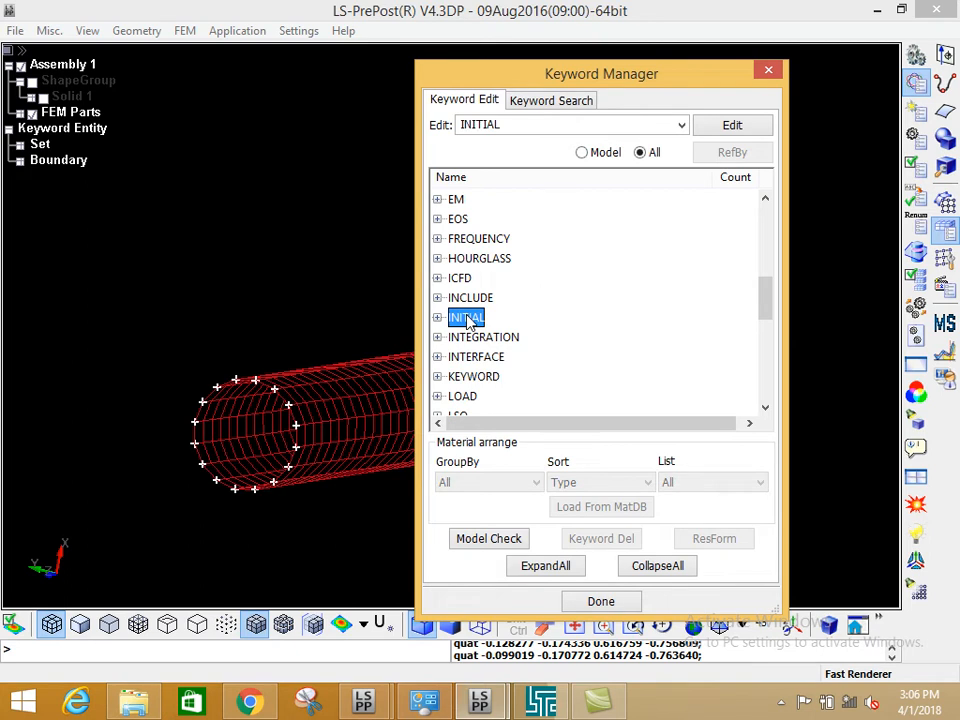
pyautogui.doubleClick(467, 318)
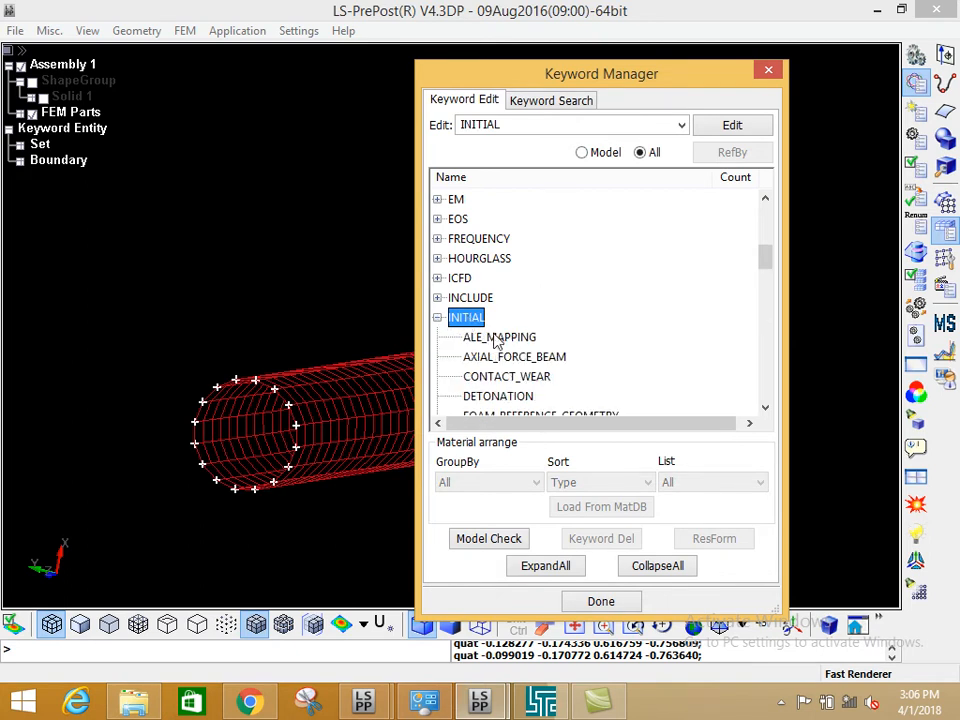
pyautogui.scroll(-8, 495, 336)
pyautogui.scroll(-2, 495, 341)
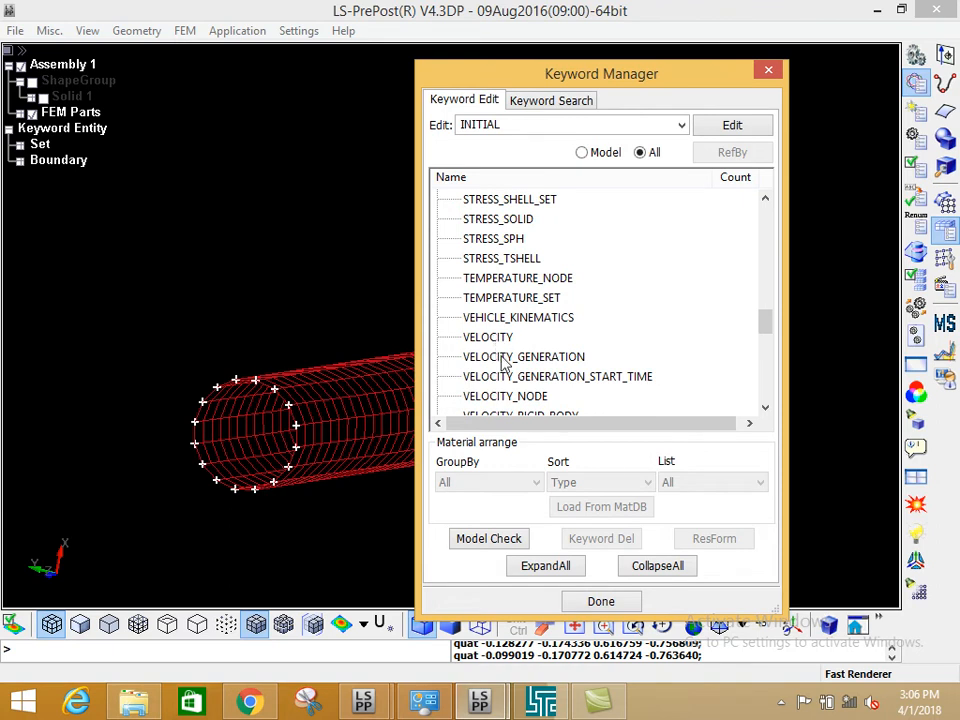
pyautogui.doubleClick(505, 358)
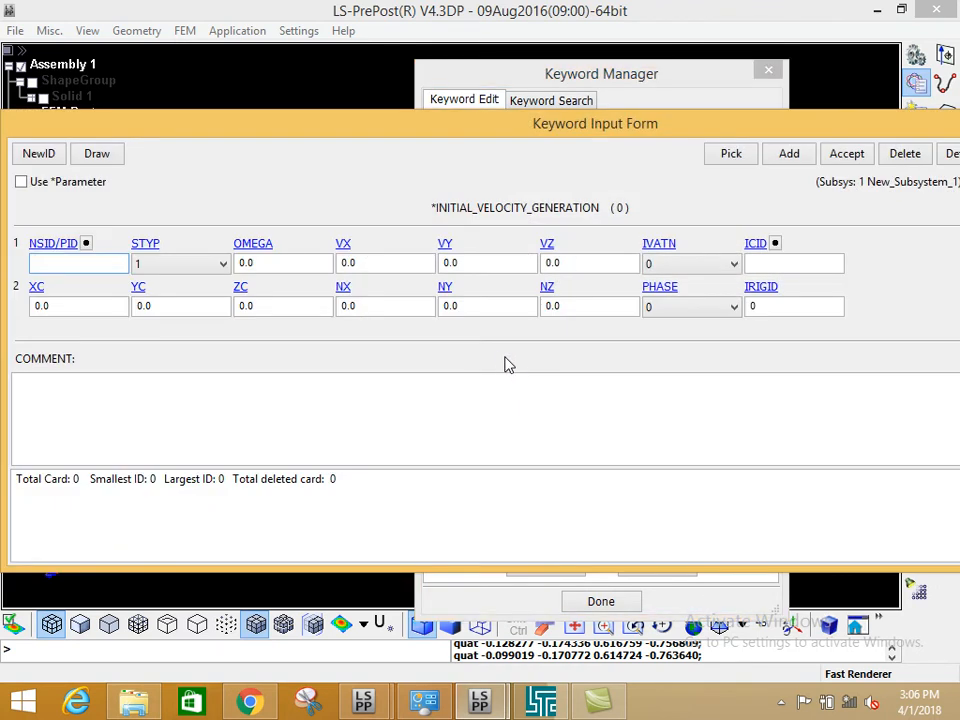
pyautogui.moveTo(471, 124); pyautogui.dragTo(532, 94)
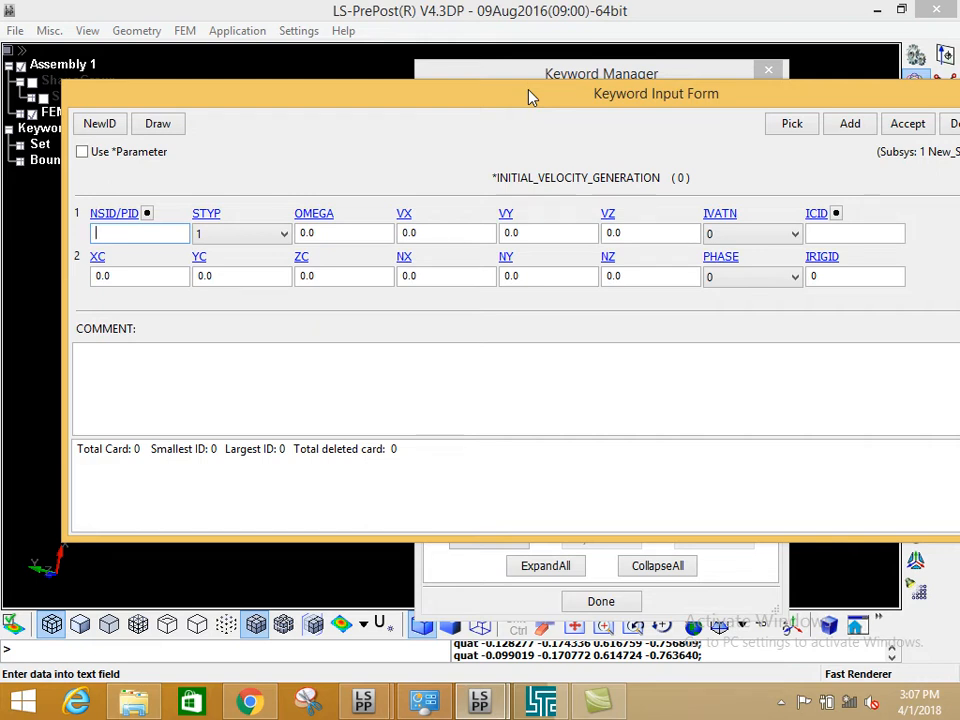
# Examine the VX, VY and VZ velocity fields and compare the rock's impact direction with the model's global axes
pyautogui.click(446, 232)
pyautogui.click(536, 233)
pyautogui.click(628, 236)
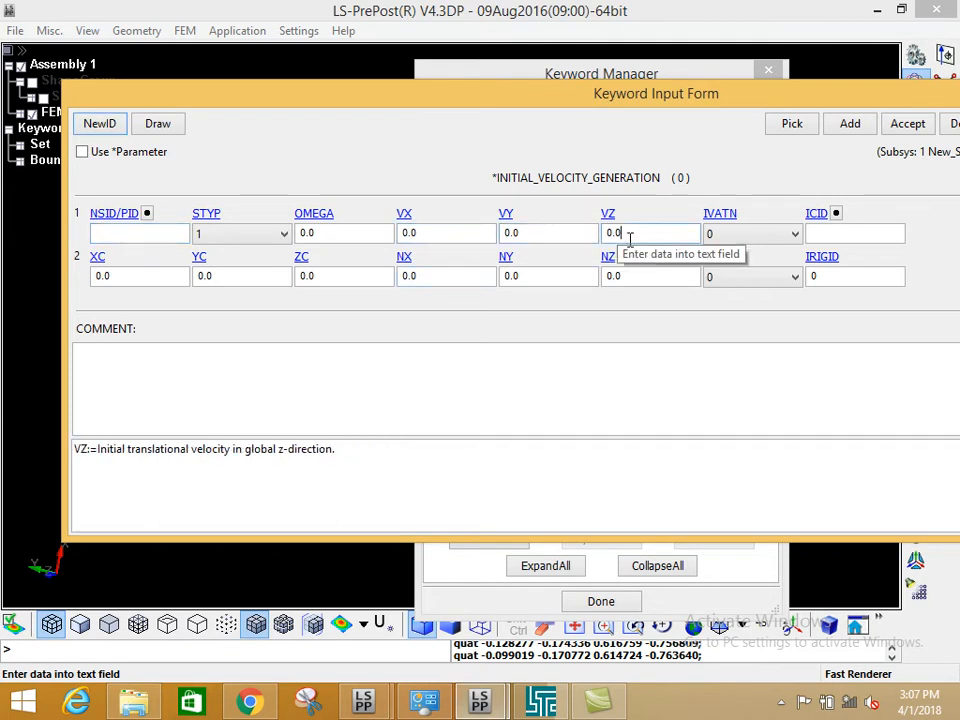
pyautogui.moveTo(446, 105); pyautogui.dragTo(768, 91)
pyautogui.moveTo(508, 87); pyautogui.dragTo(518, 262)
pyautogui.click(547, 88)
pyautogui.moveTo(626, 78); pyautogui.dragTo(812, 143)
pyautogui.moveTo(553, 270); pyautogui.dragTo(795, 166)
pyautogui.keyDown('shift'); pyautogui.moveTo(405, 270); pyautogui.dragTo(388, 323); pyautogui.keyUp('shift')
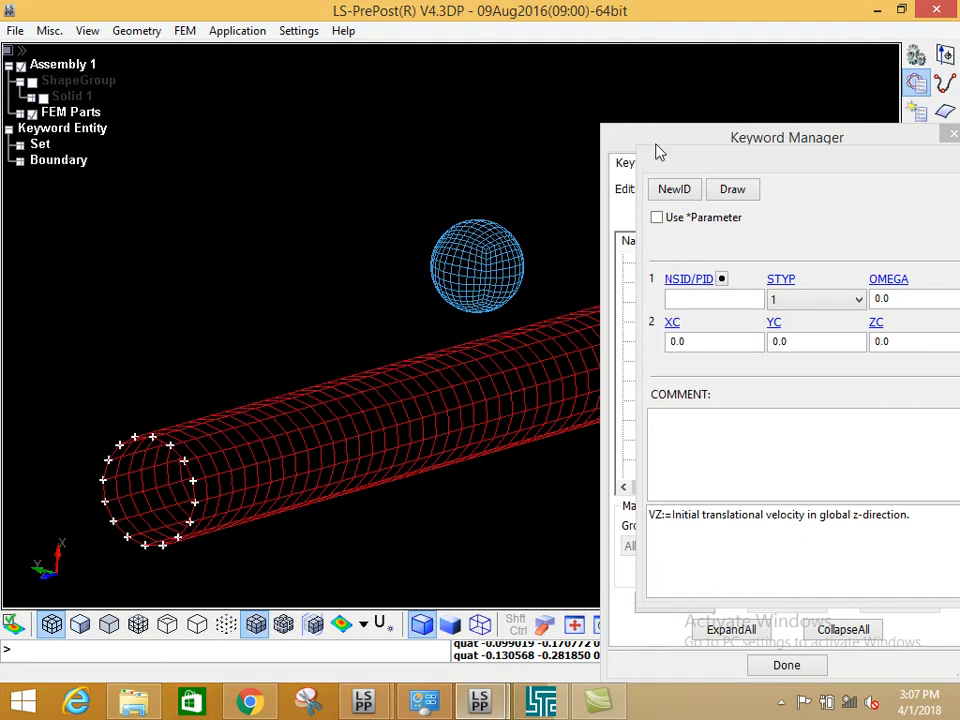
# Set the VX initial translational velocity to -25 in the velocity generation card
pyautogui.moveTo(675, 163); pyautogui.dragTo(370, 81)
pyautogui.click(686, 220)
pyautogui.moveTo(686, 220); pyautogui.dragTo(650, 222)
pyautogui.write('-')
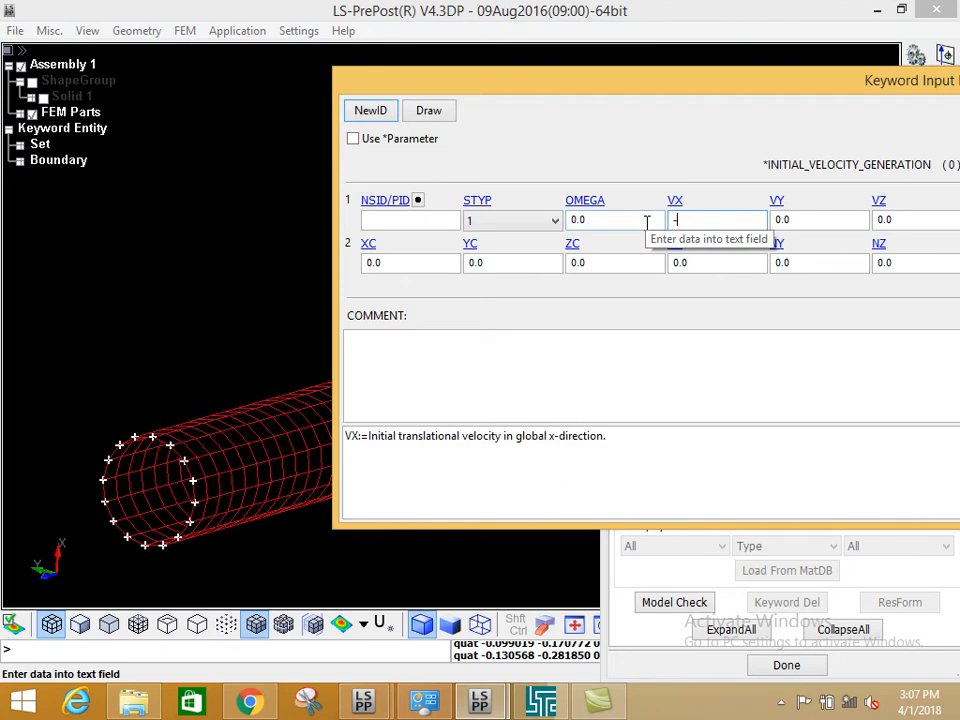
pyautogui.write('25')
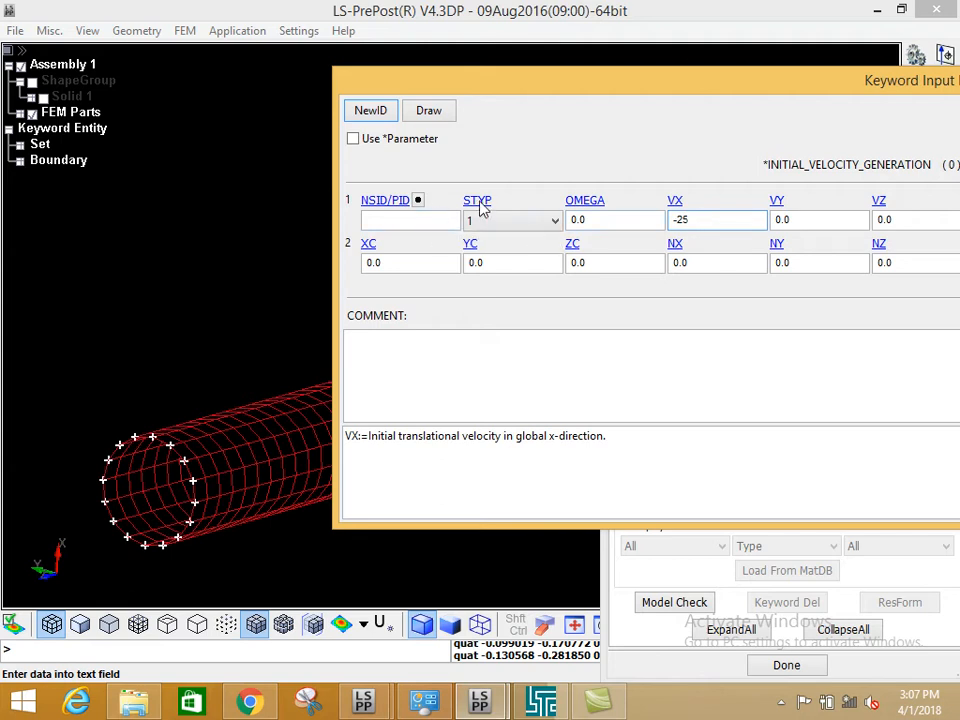
# Set STYP to 2 for a part ID and link the velocity to part 2, Rock
pyautogui.moveTo(481, 207)
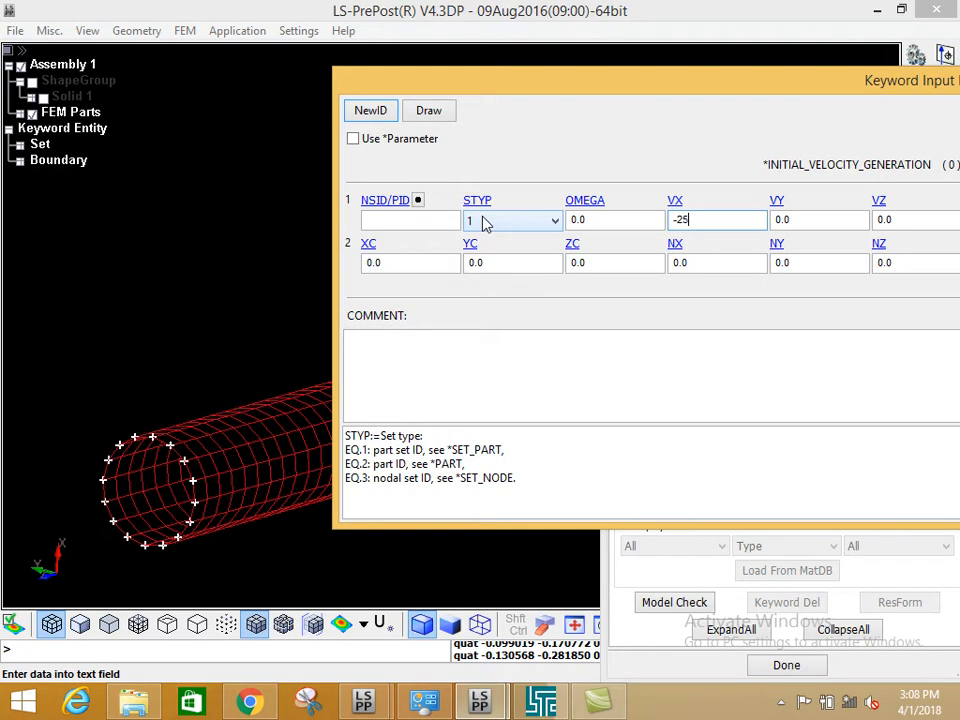
pyautogui.click(483, 223)
pyautogui.click(484, 253)
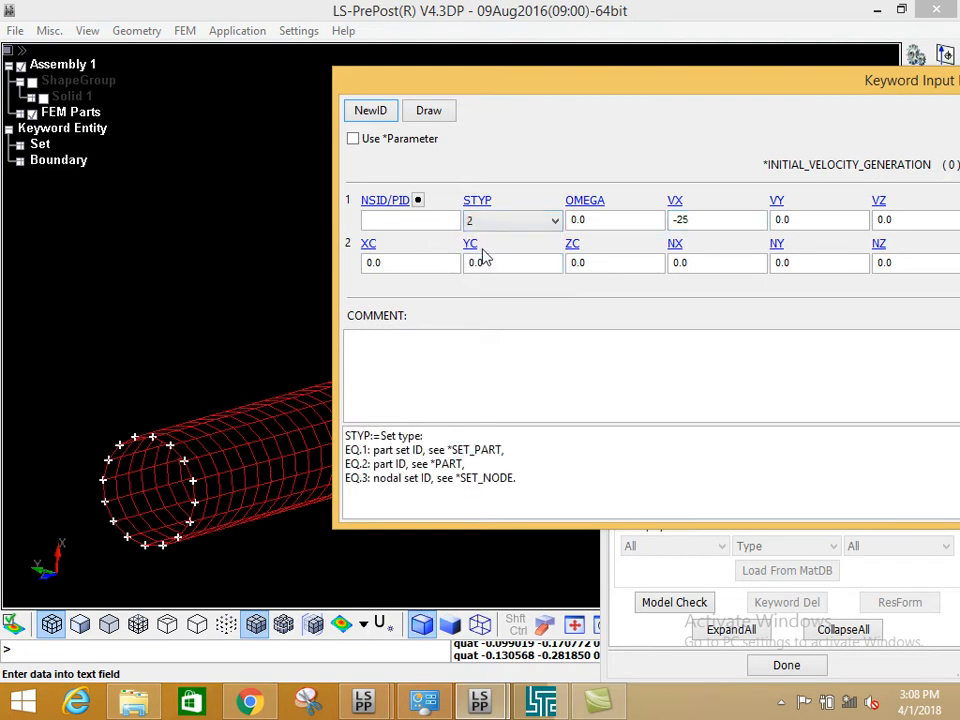
pyautogui.click(418, 201)
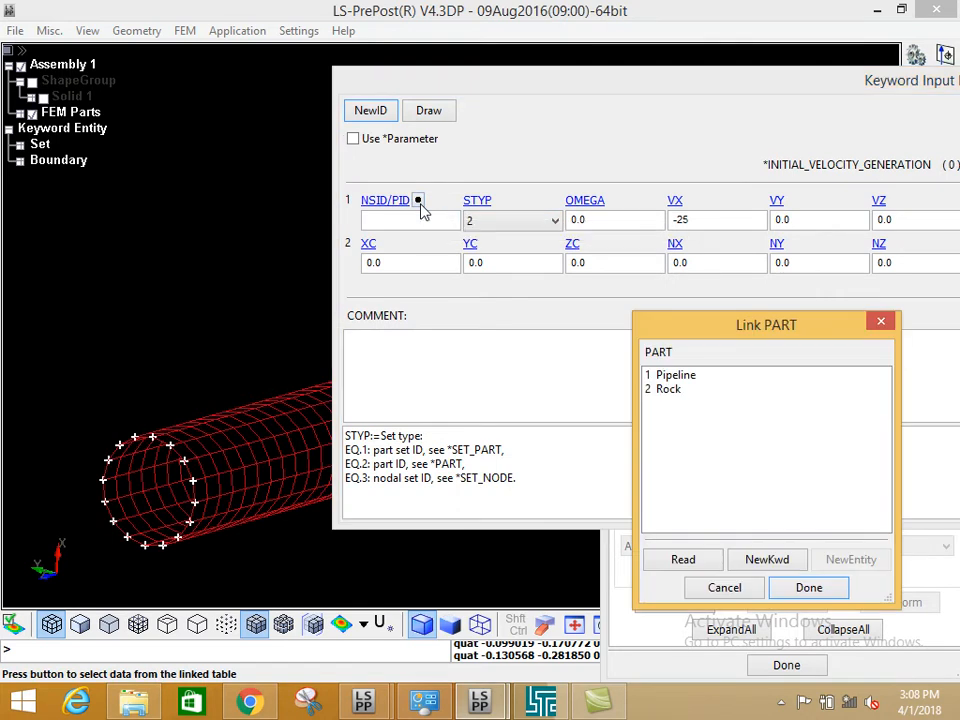
pyautogui.click(668, 392)
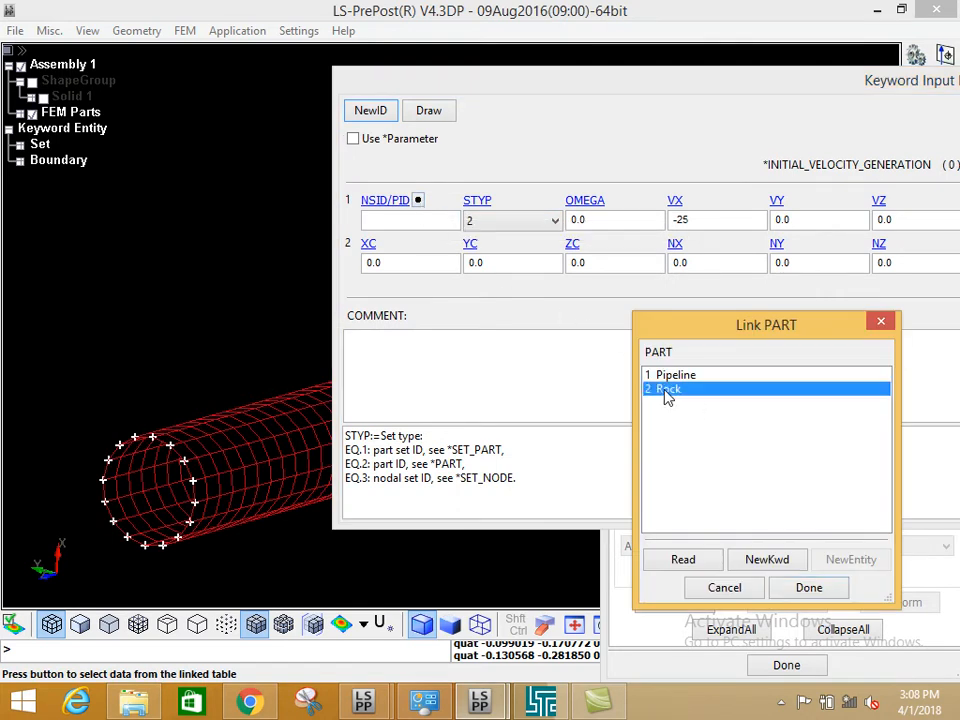
pyautogui.click(813, 592)
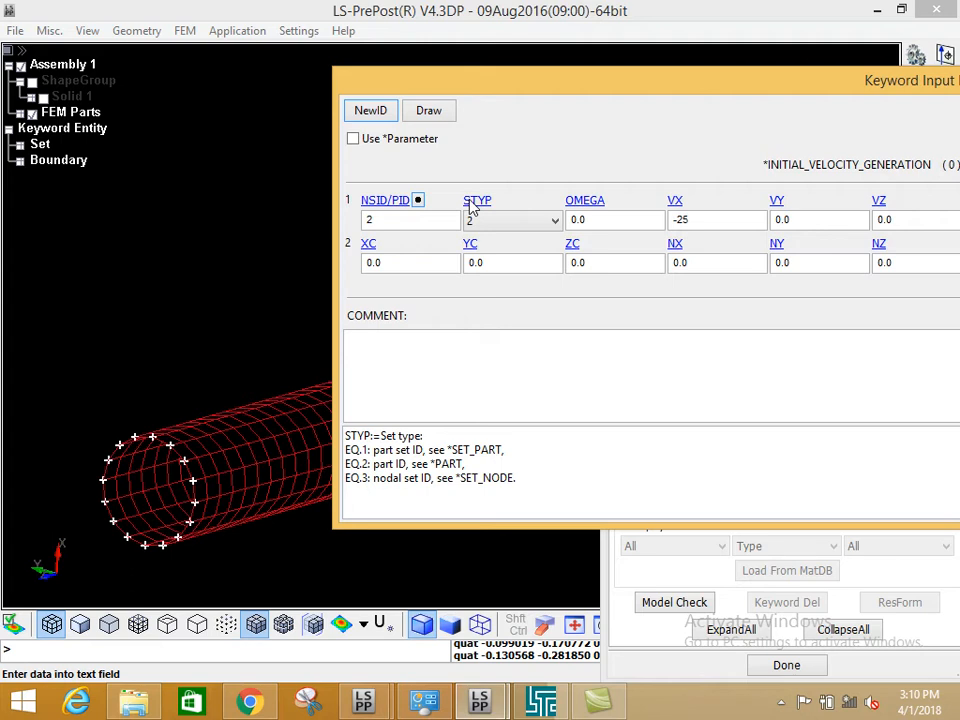
# Recheck the linked Rock part, try STYP 1 with a part set link, cancel that link and return STYP to 2
pyautogui.moveTo(484, 88); pyautogui.dragTo(338, 68)
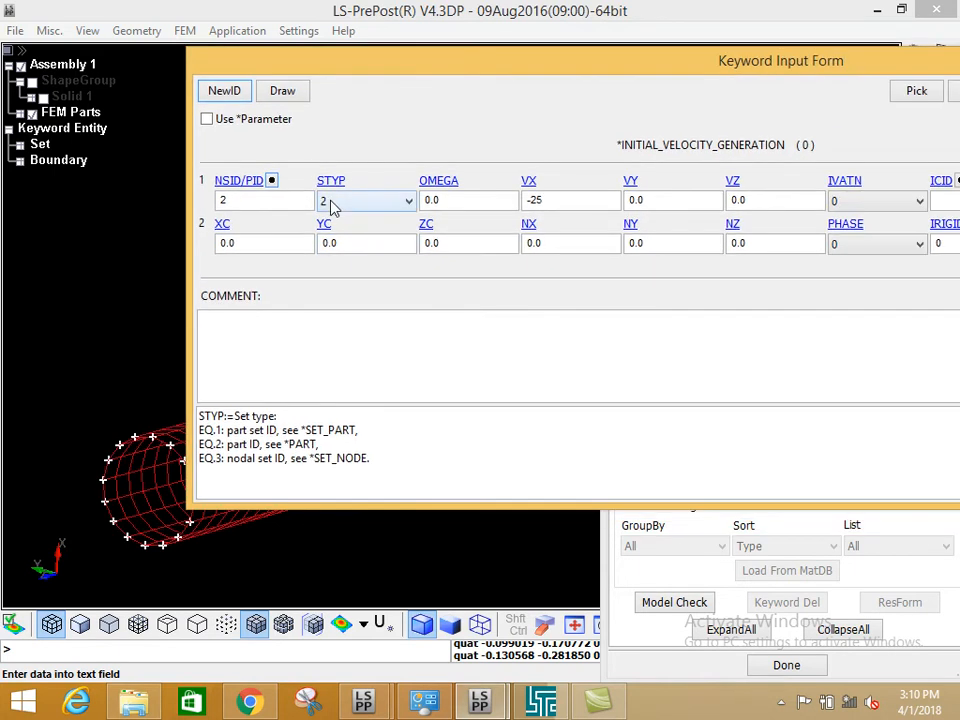
pyautogui.click(271, 181)
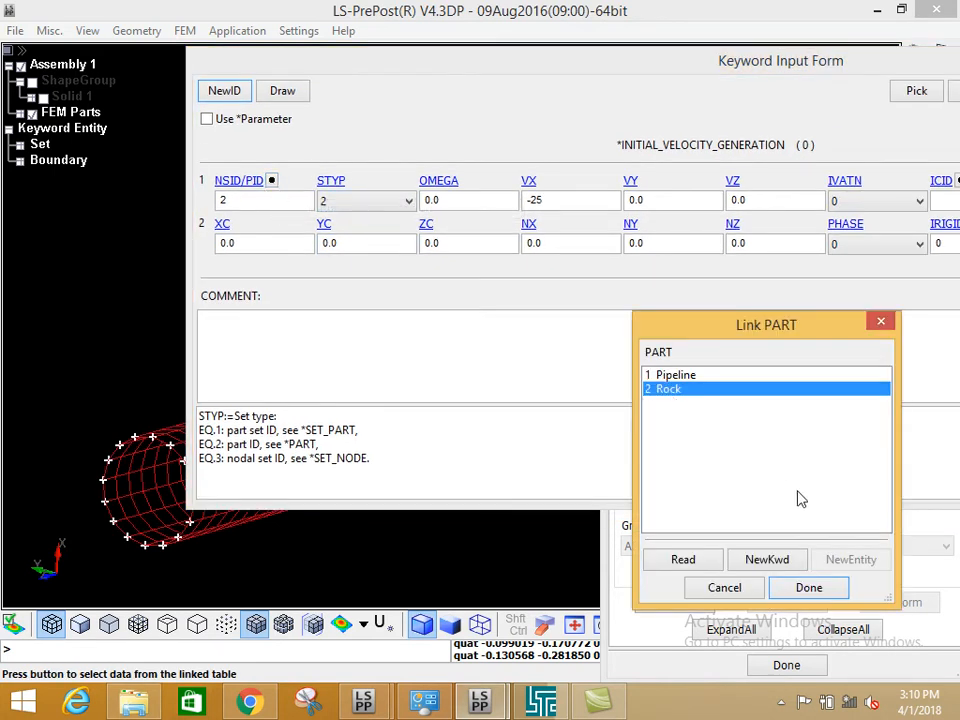
pyautogui.click(809, 589)
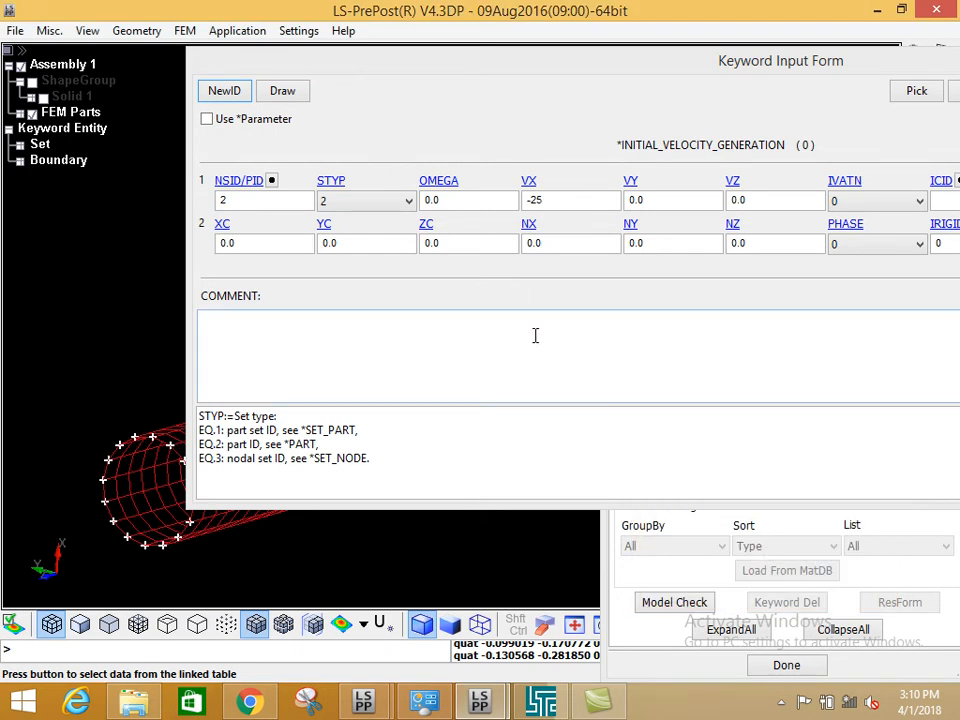
pyautogui.click(358, 200)
pyautogui.click(350, 220)
pyautogui.click(271, 180)
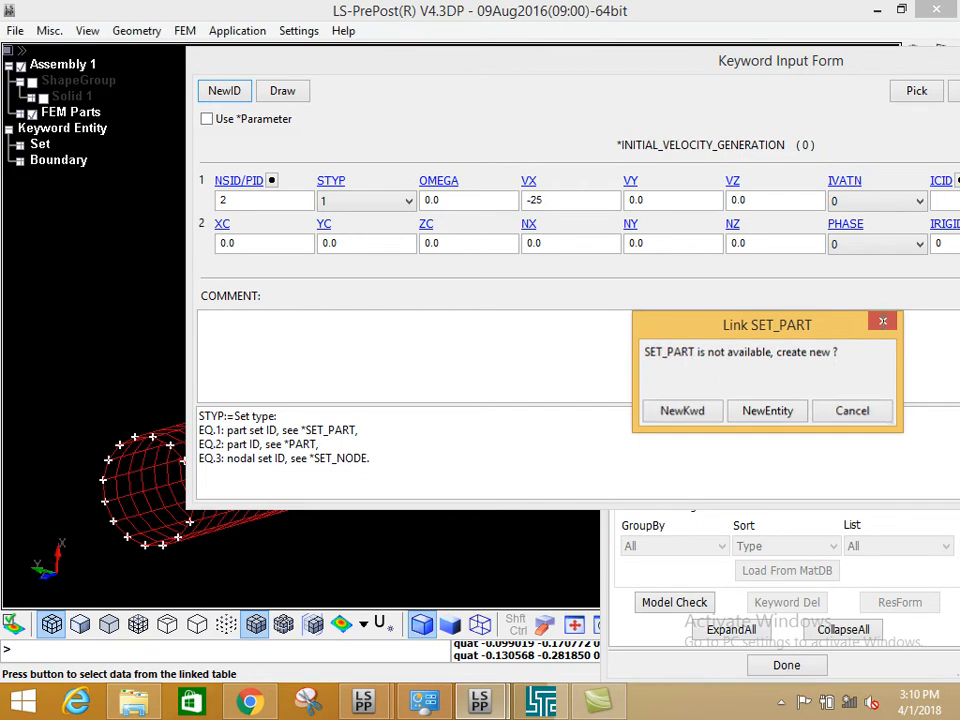
pyautogui.click(882, 322)
pyautogui.click(369, 208)
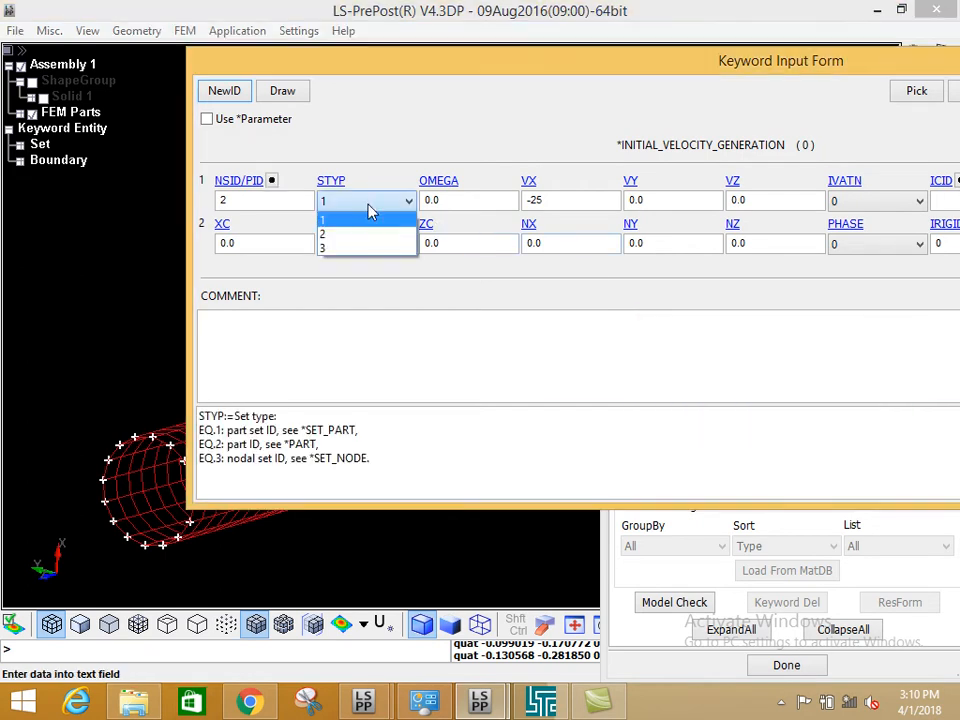
pyautogui.click(359, 238)
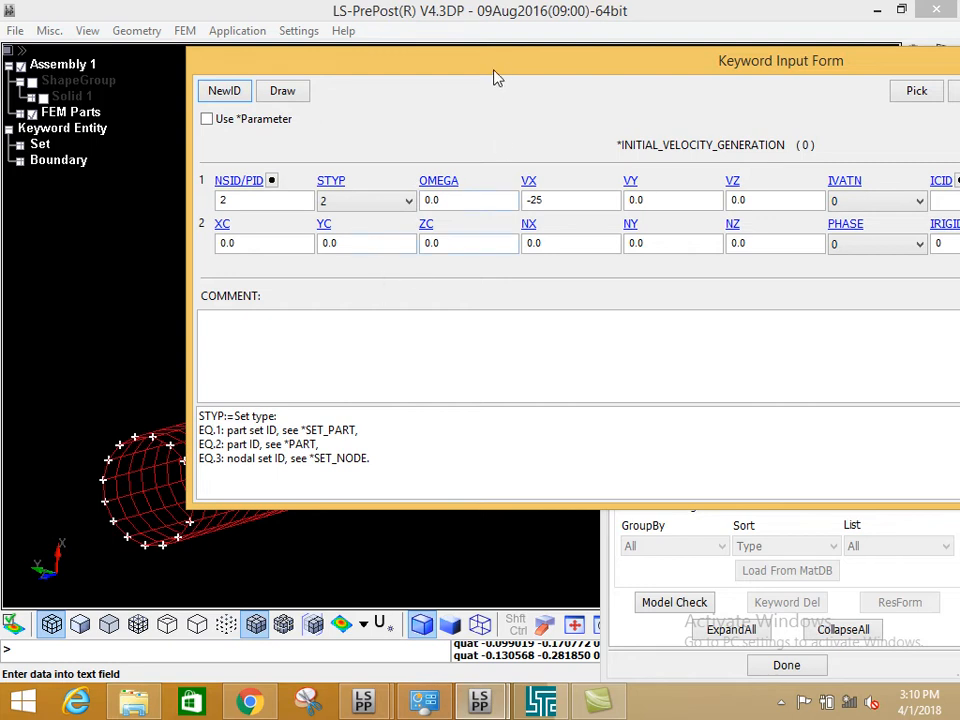
# Accept the rock's initial velocity card, then close the input form and the Keyword Manager
pyautogui.moveTo(508, 75); pyautogui.dragTo(241, 80)
pyautogui.click(765, 100)
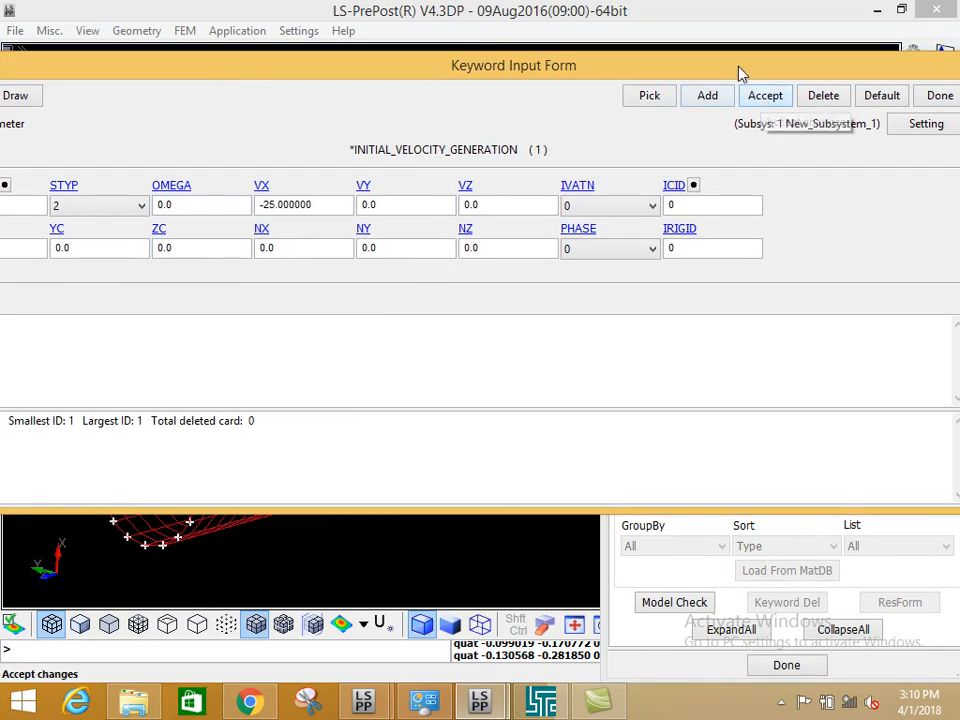
pyautogui.click(670, 118)
pyautogui.moveTo(776, 141); pyautogui.dragTo(665, 145)
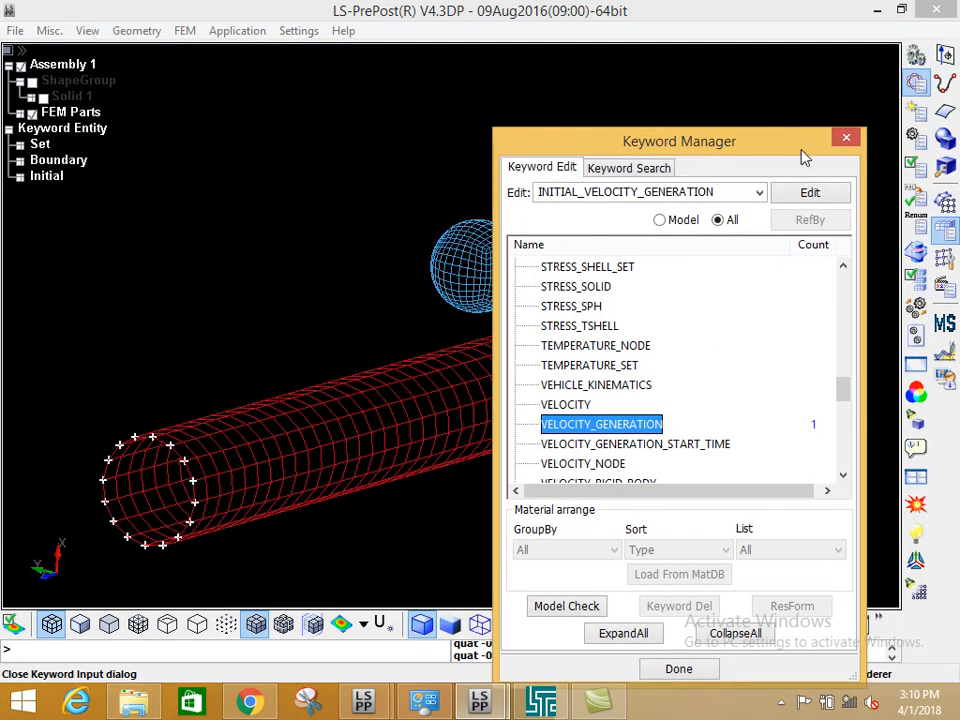
pyautogui.click(845, 141)
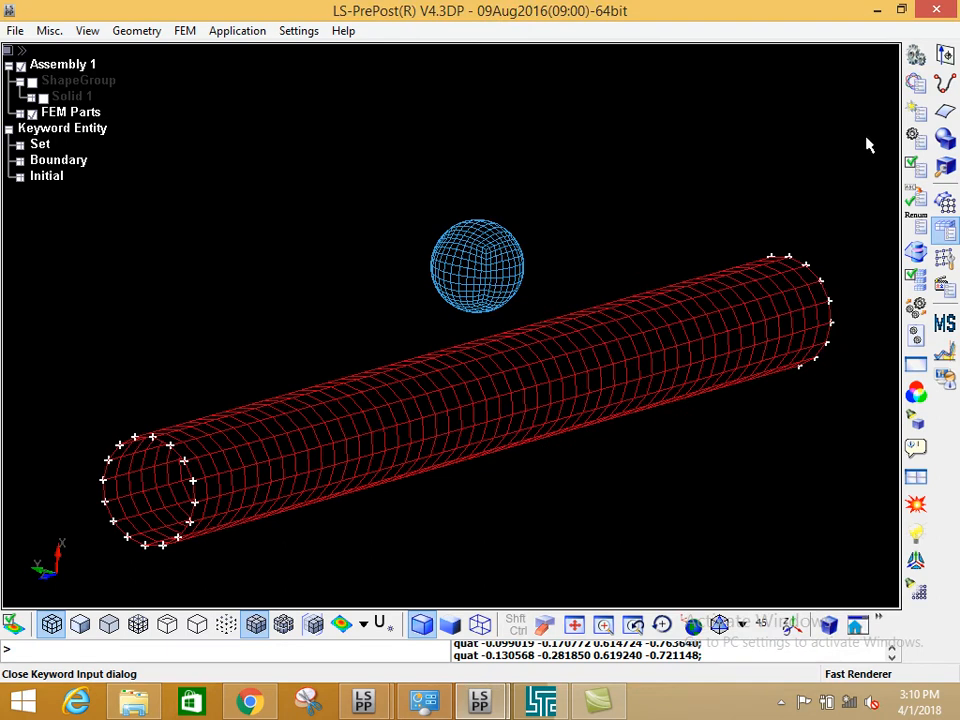
pyautogui.click(915, 113)
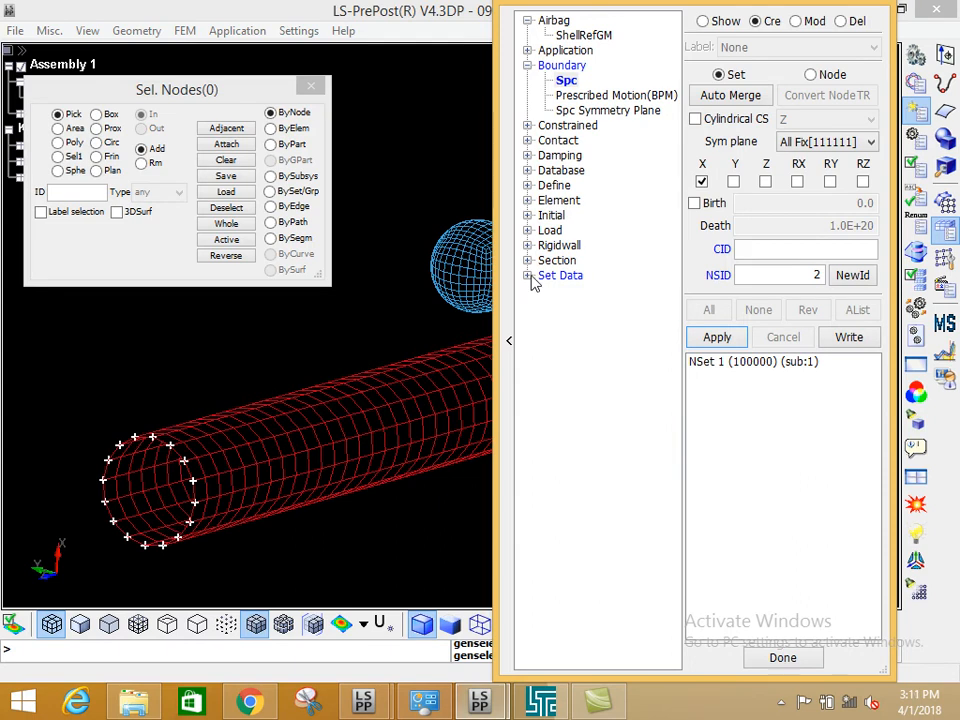
pyautogui.moveTo(804, 6); pyautogui.dragTo(744, 53)
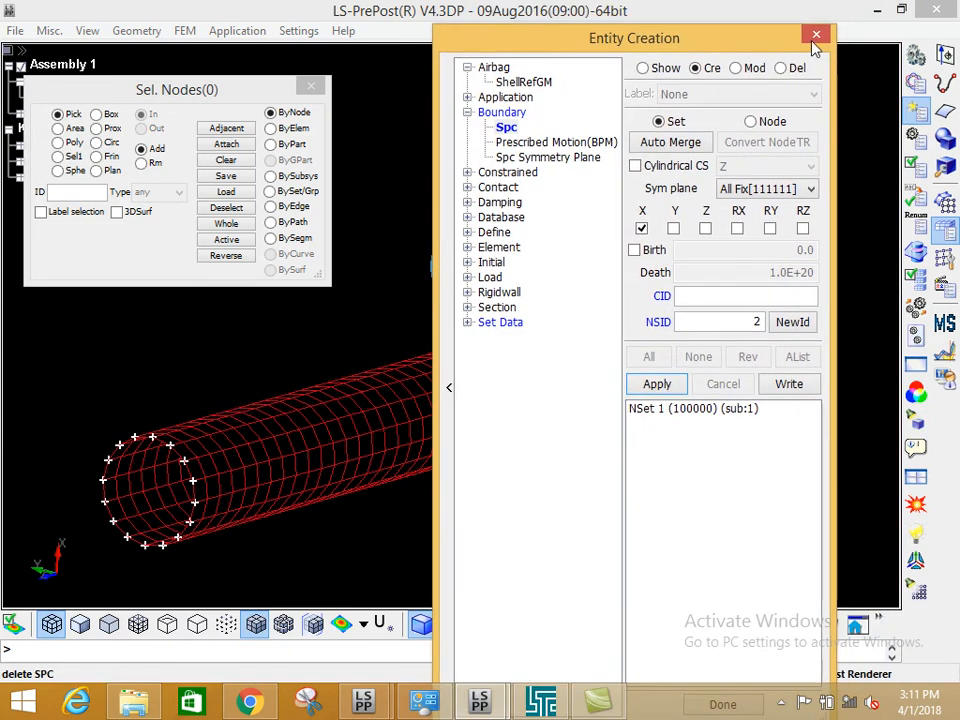
pyautogui.click(816, 36)
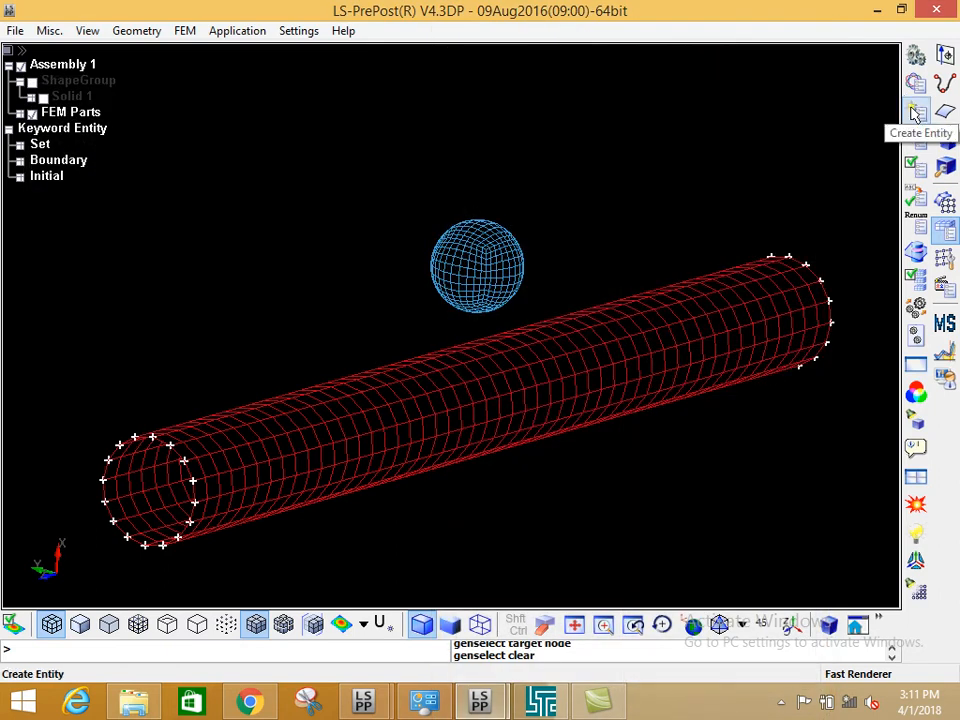
# Start a new *SET_PART entity in Entity Creation and select both the rock and the pipeline as its members
pyautogui.click(916, 113)
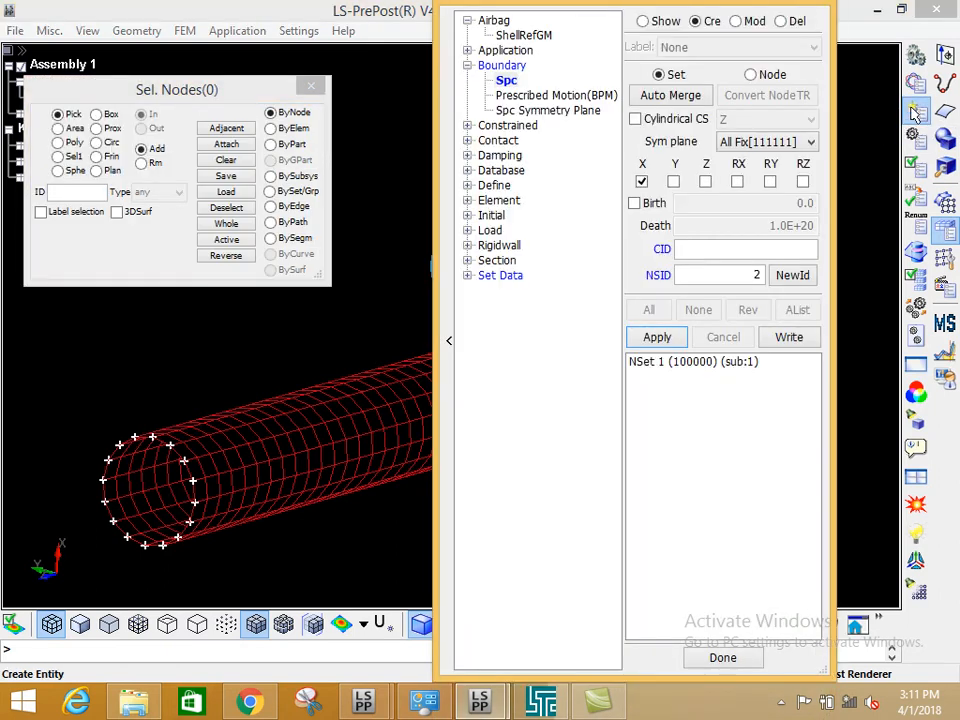
pyautogui.click(468, 276)
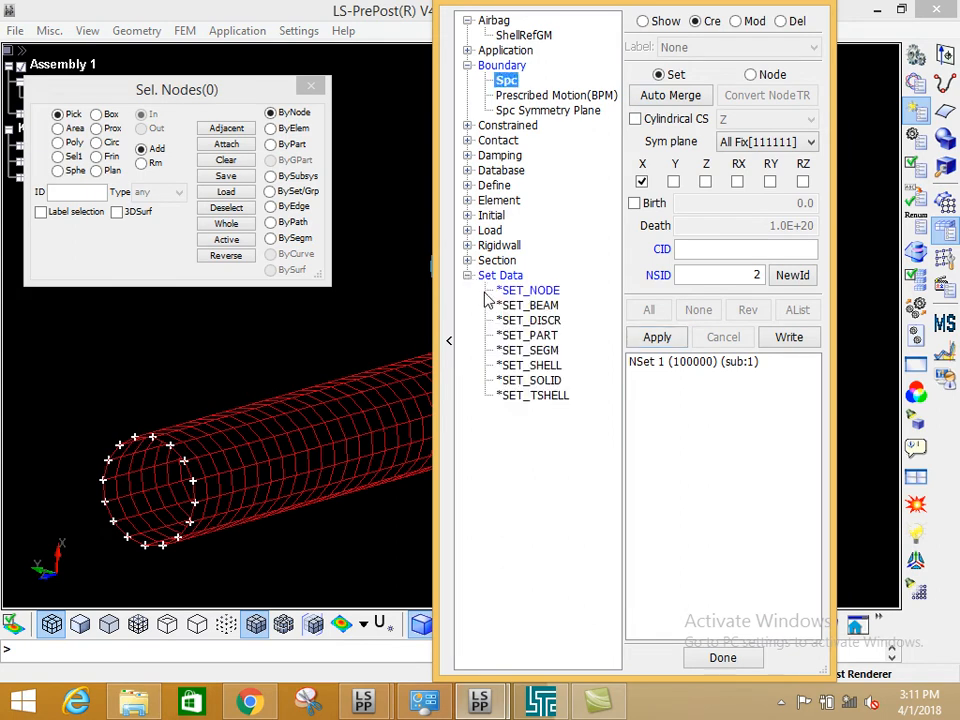
pyautogui.click(522, 337)
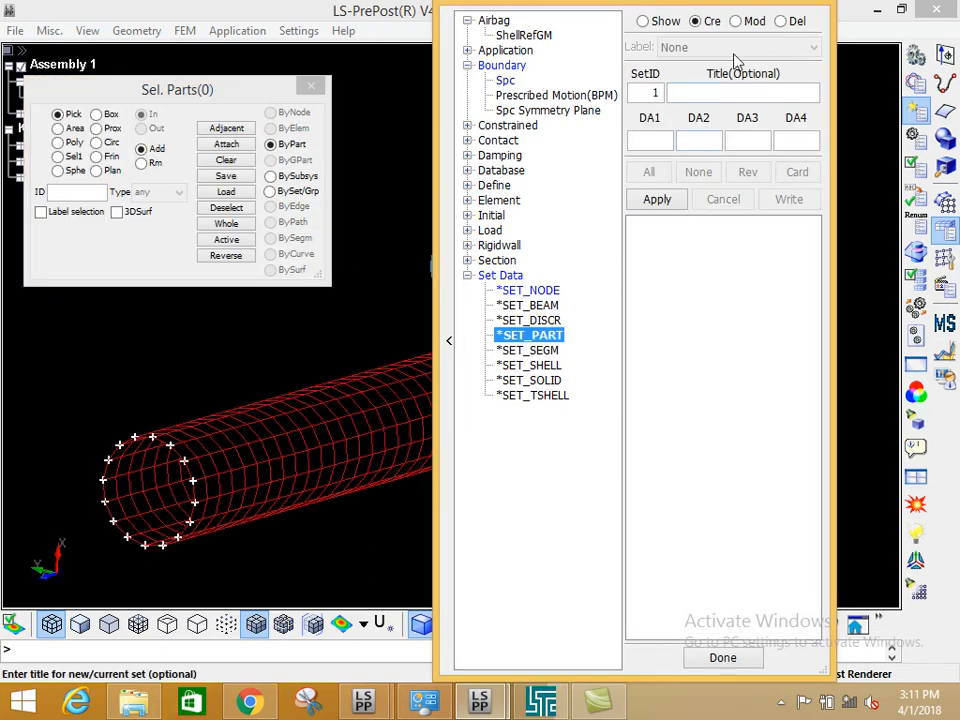
pyautogui.moveTo(655, 8); pyautogui.dragTo(772, 32)
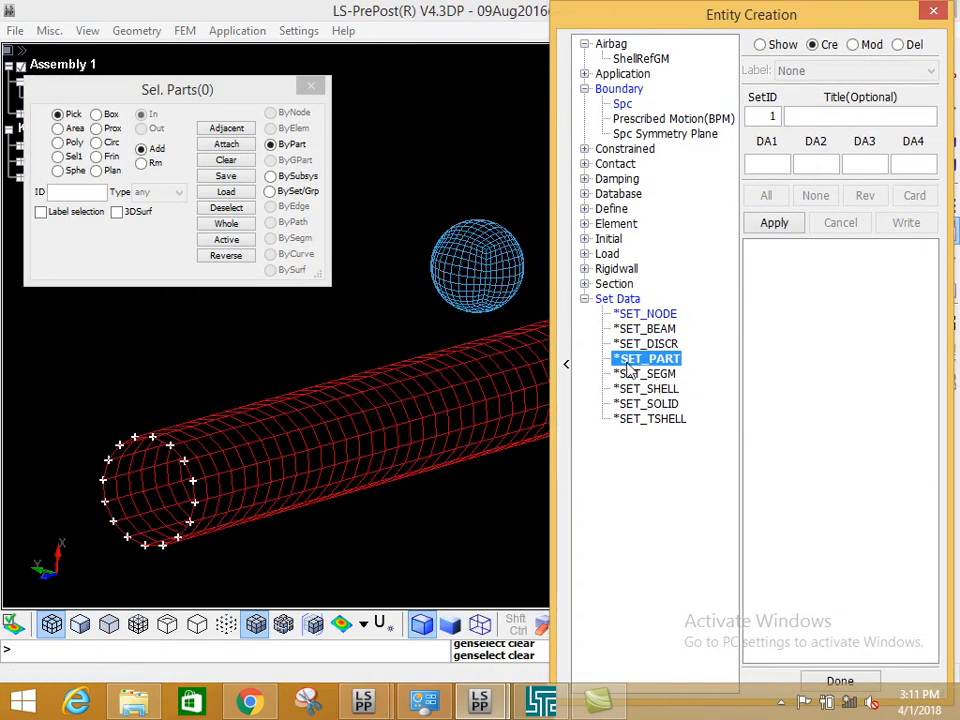
pyautogui.click(480, 257)
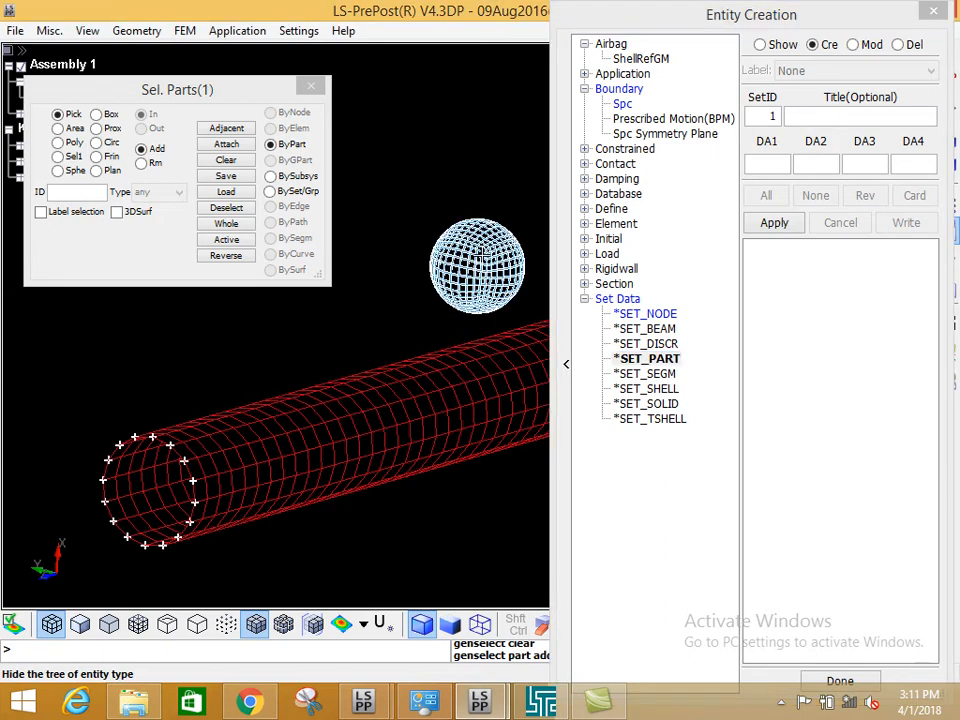
pyautogui.click(480, 377)
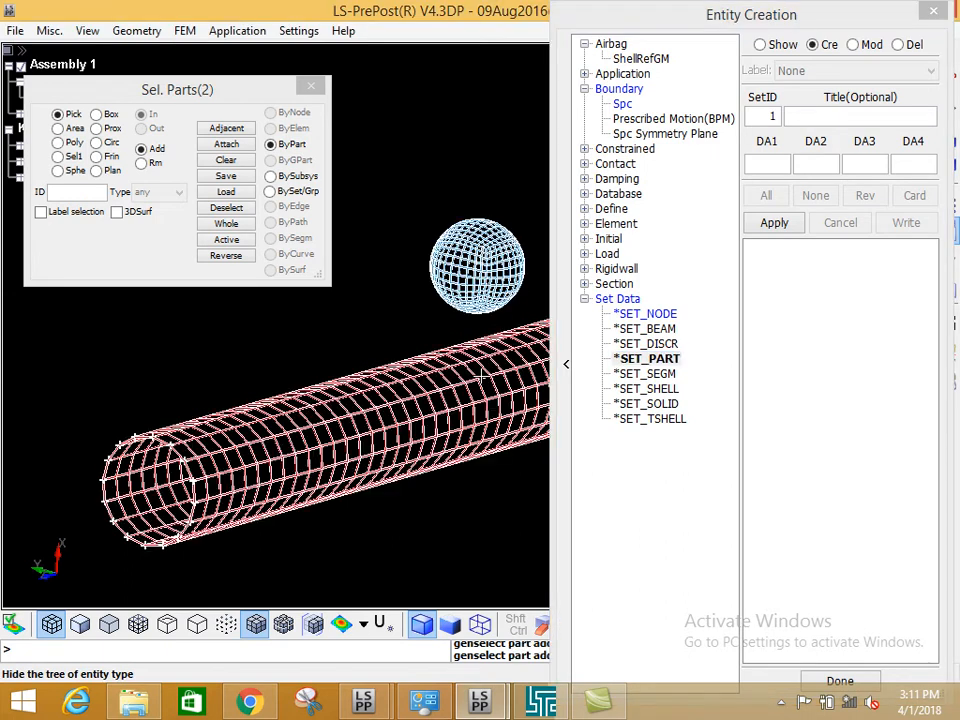
# Title the part set "Set of Rock n Pipeline", apply it as set 1 and close Entity Creation
pyautogui.click(819, 116)
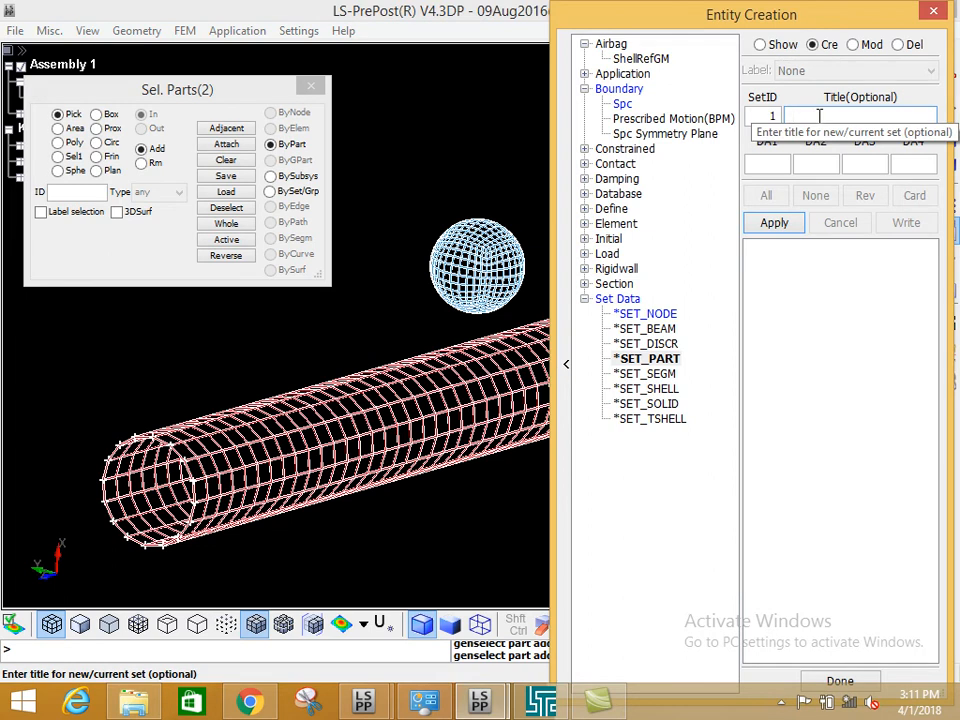
pyautogui.write('Set cy Ro')
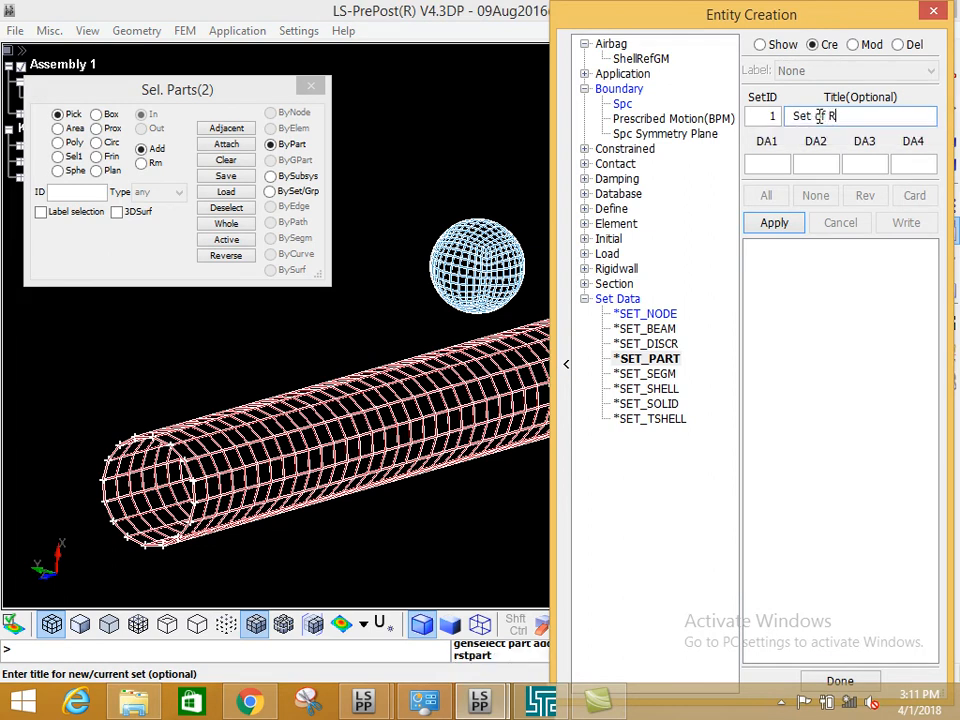
pyautogui.write('ck n Pipeline')
pyautogui.click(772, 228)
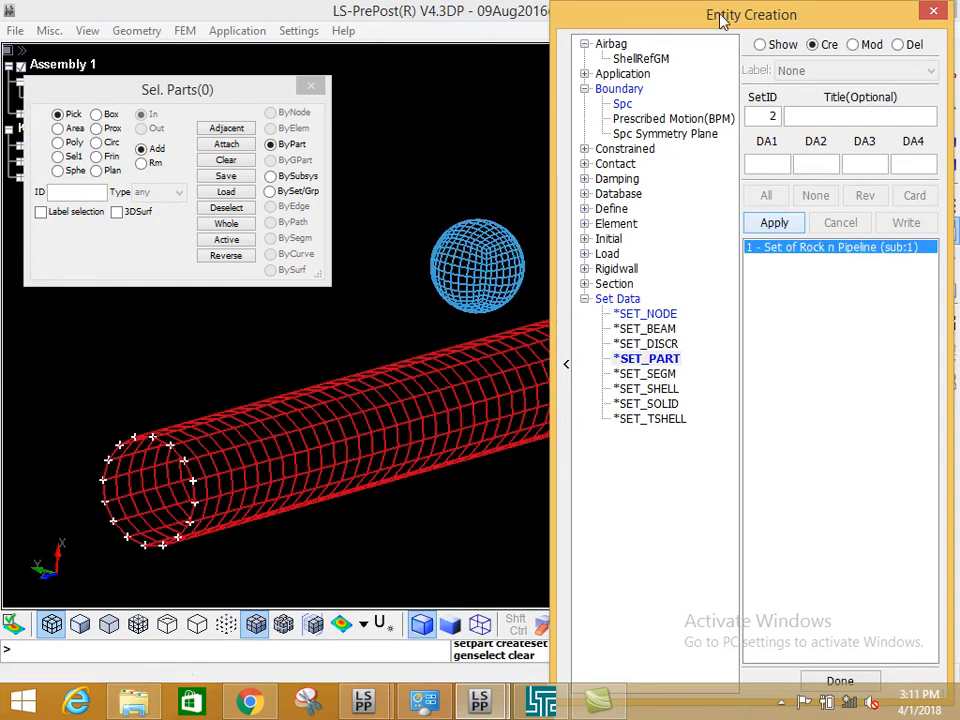
pyautogui.moveTo(723, 14); pyautogui.dragTo(419, 314)
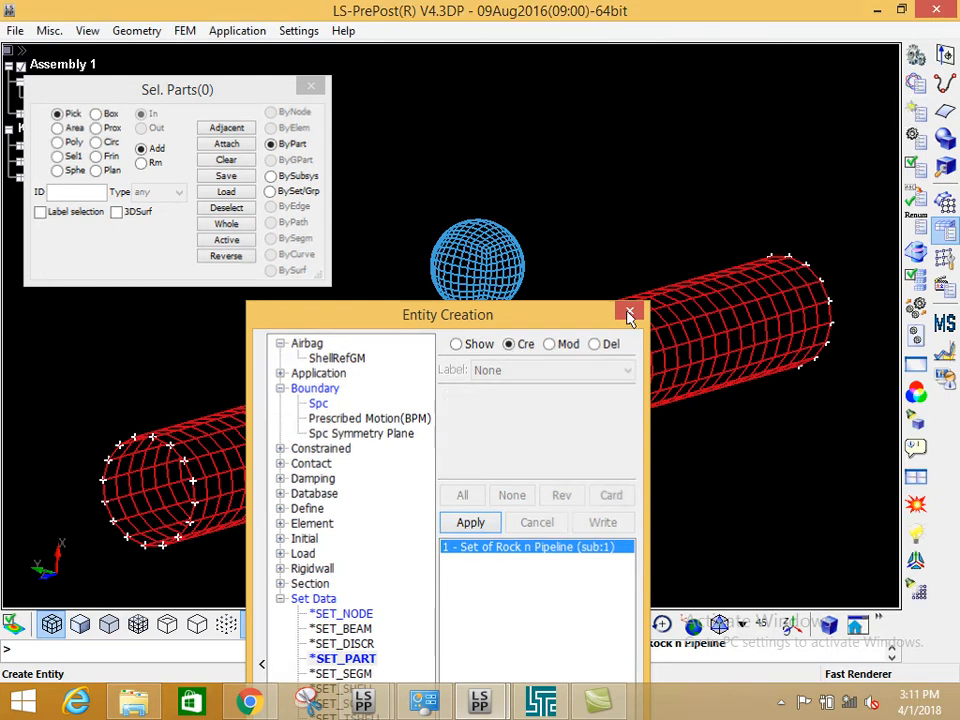
pyautogui.click(629, 311)
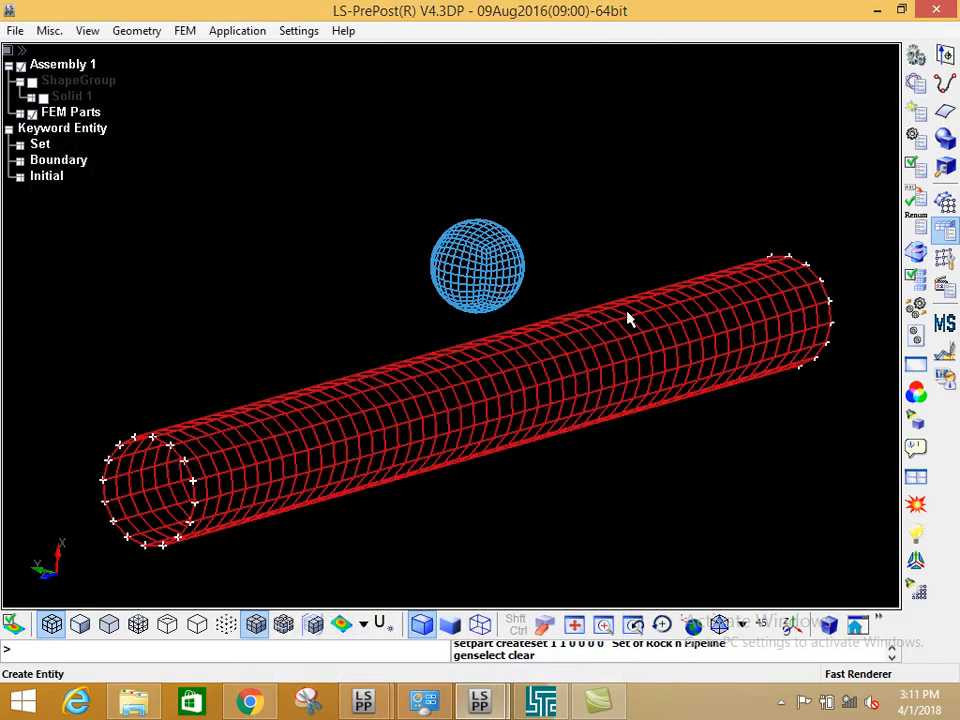
# Reopen the INITIAL VELOCITY_GENERATION card from the Keyword Manager and display the STYP set type options
pyautogui.click(915, 86)
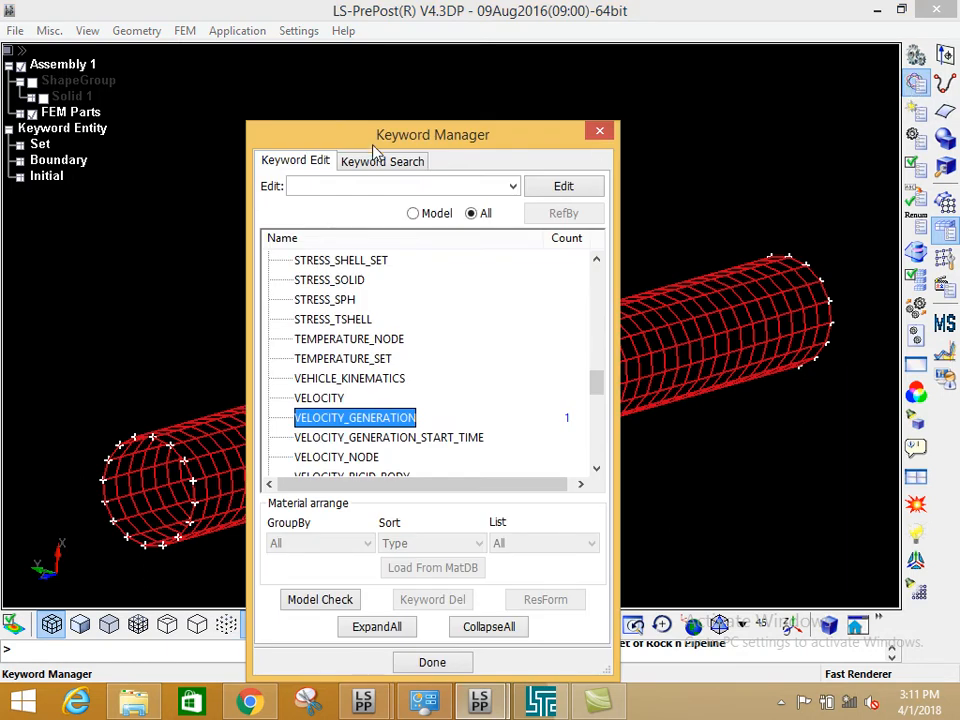
pyautogui.moveTo(376, 145); pyautogui.dragTo(637, 115)
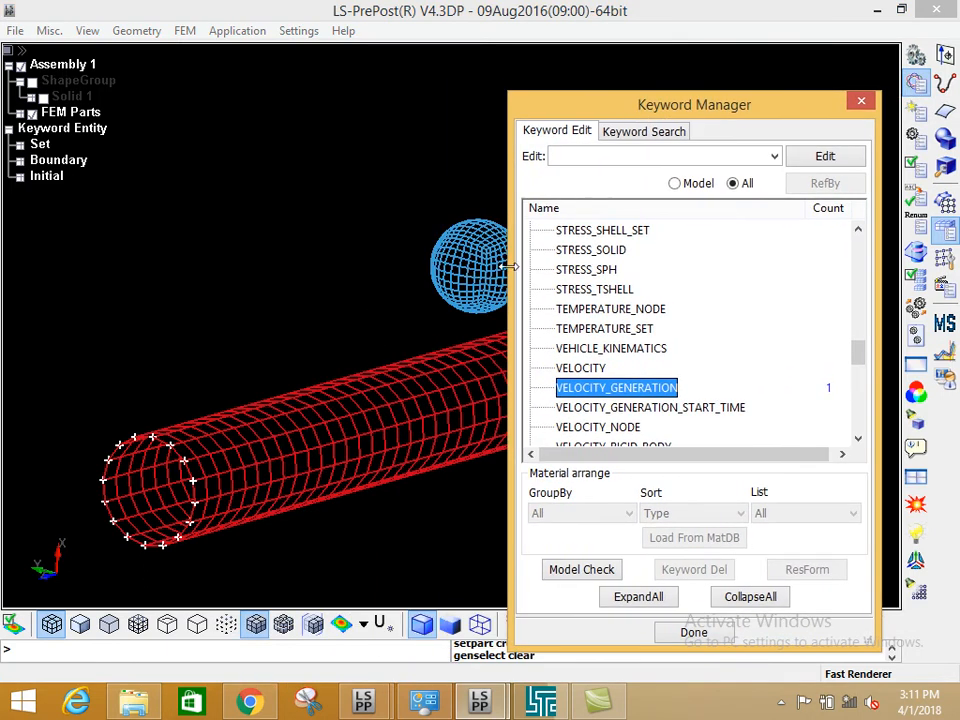
pyautogui.moveTo(596, 107); pyautogui.dragTo(632, 58)
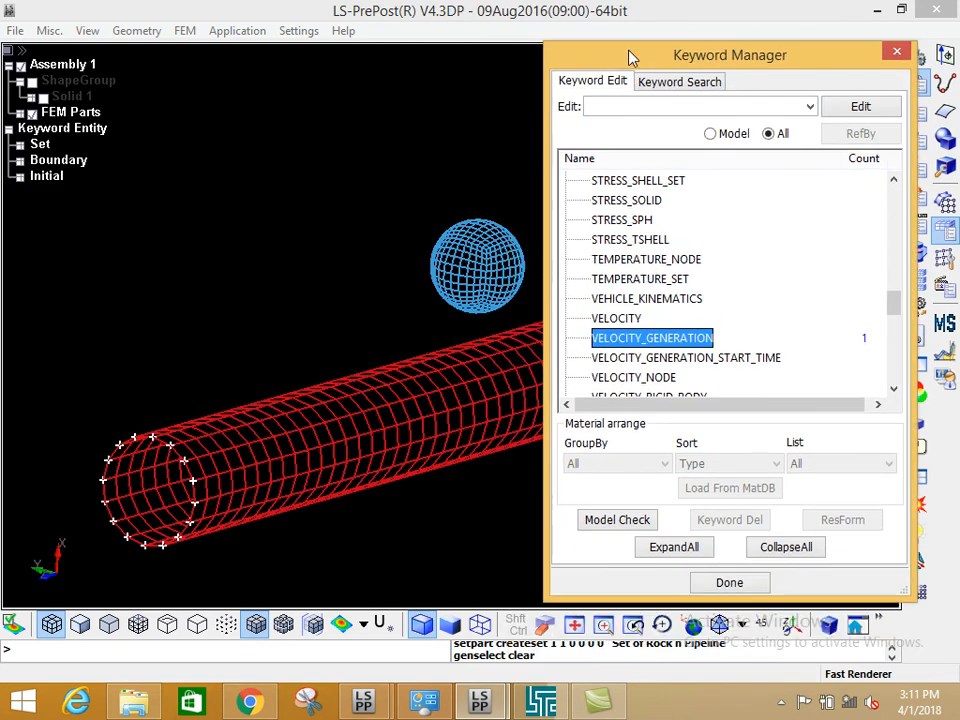
pyautogui.doubleClick(645, 339)
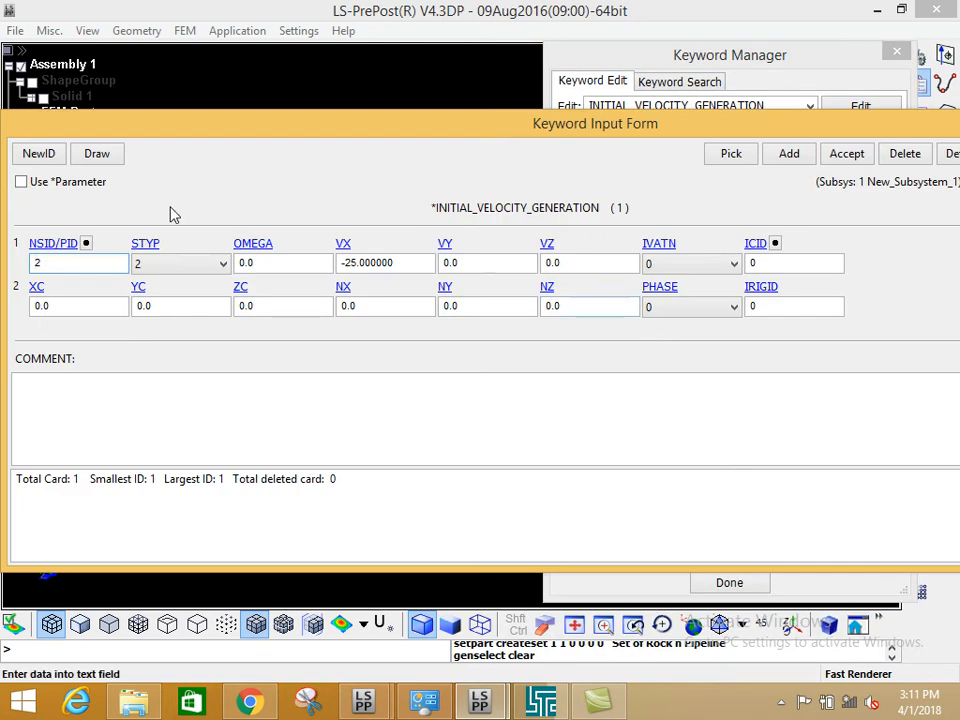
pyautogui.click(145, 244)
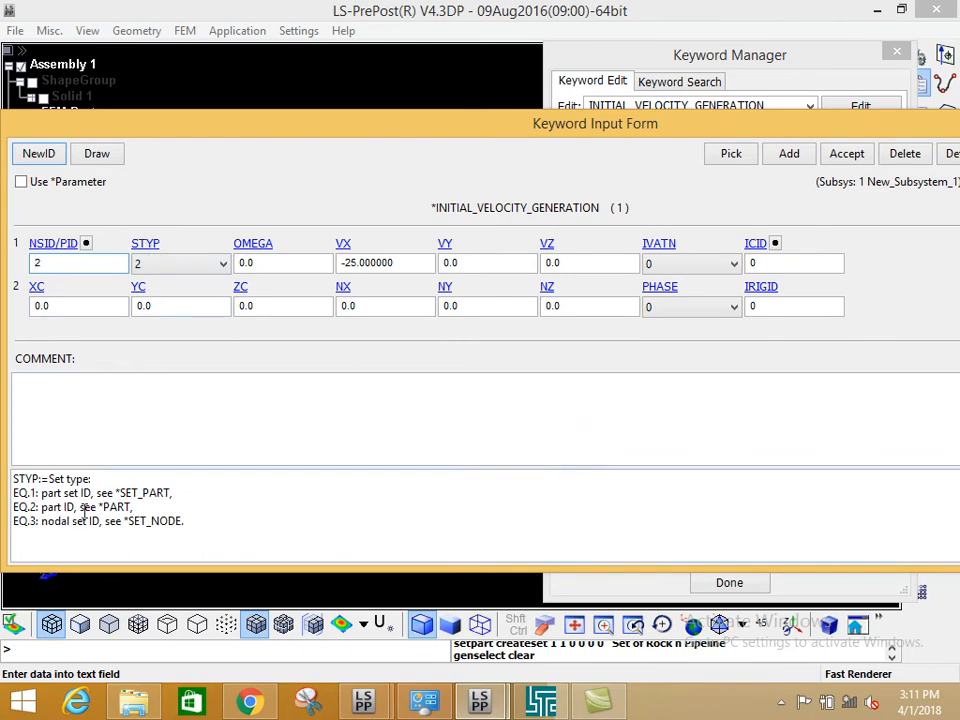
# Try set type STYP 1 on the initial velocity card and display the part sets available for linking
pyautogui.click(165, 265)
pyautogui.click(159, 284)
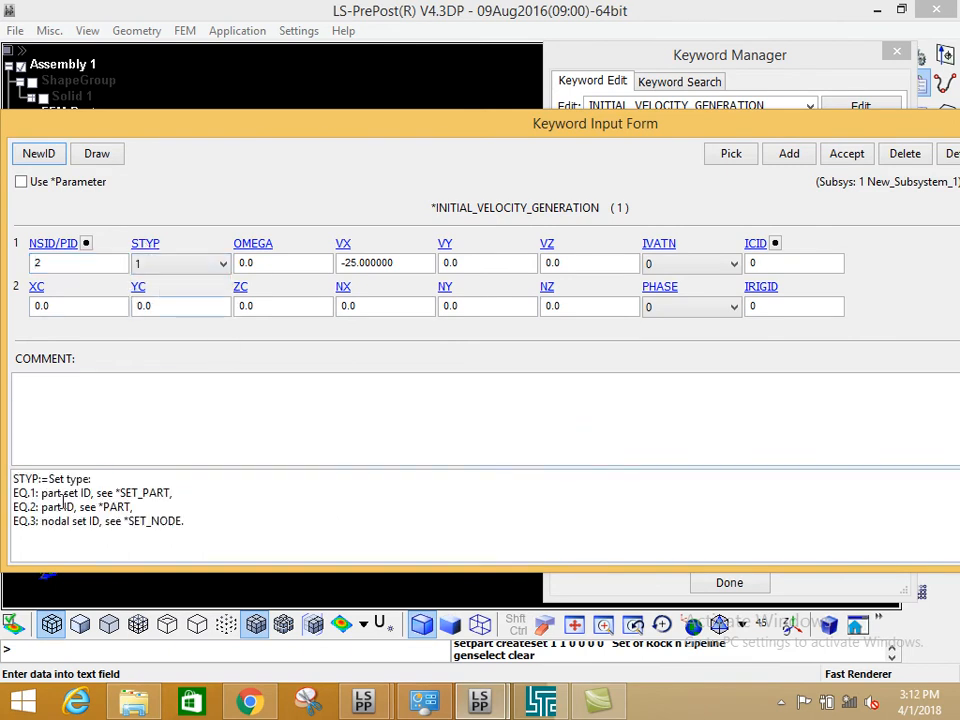
pyautogui.click(86, 244)
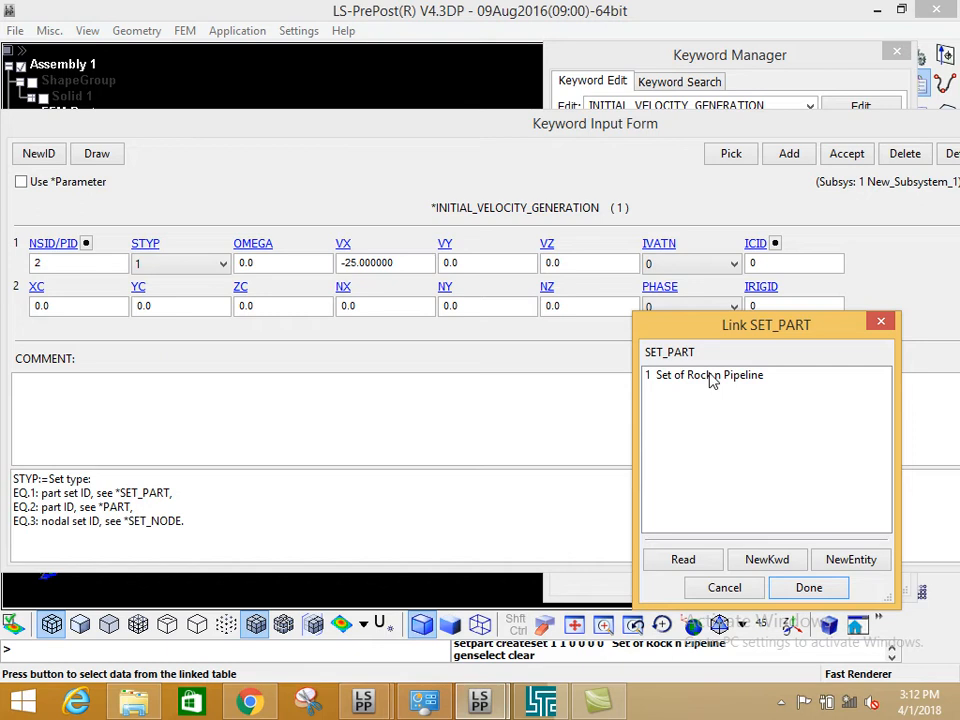
pyautogui.click(879, 325)
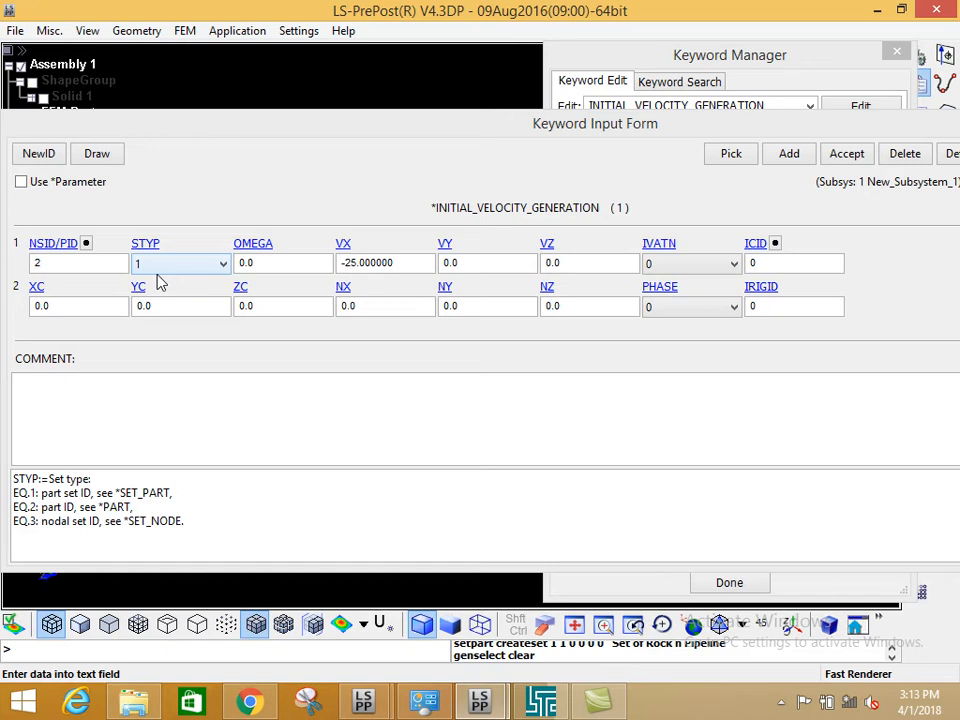
# Set STYP to 2 on the initial velocity card with the Rock linked as its part, then accept and close the card
pyautogui.click(176, 268)
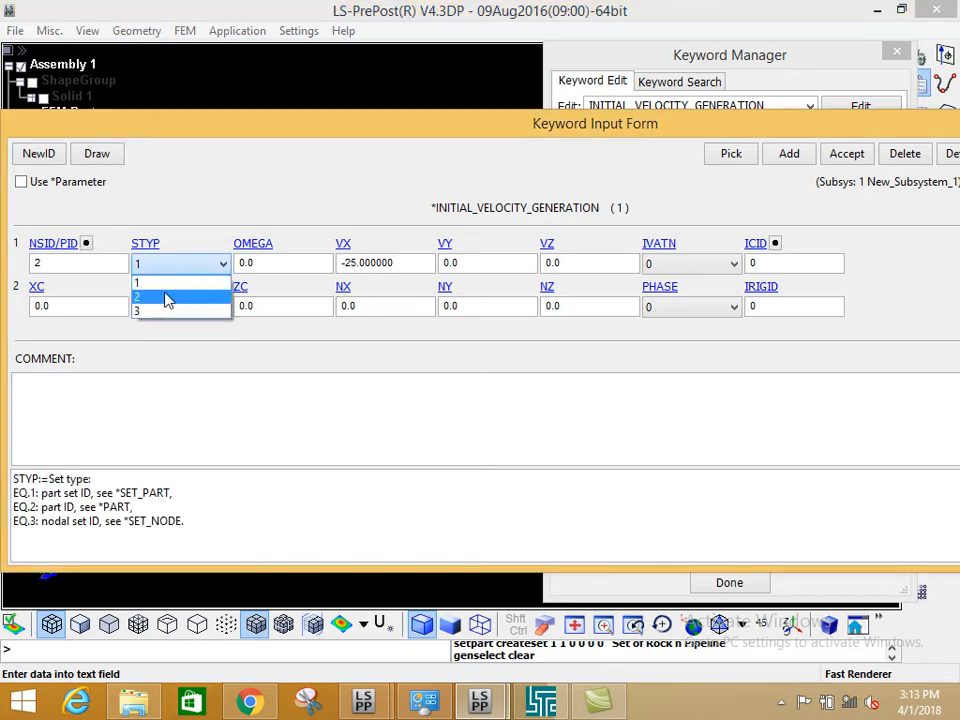
pyautogui.click(166, 298)
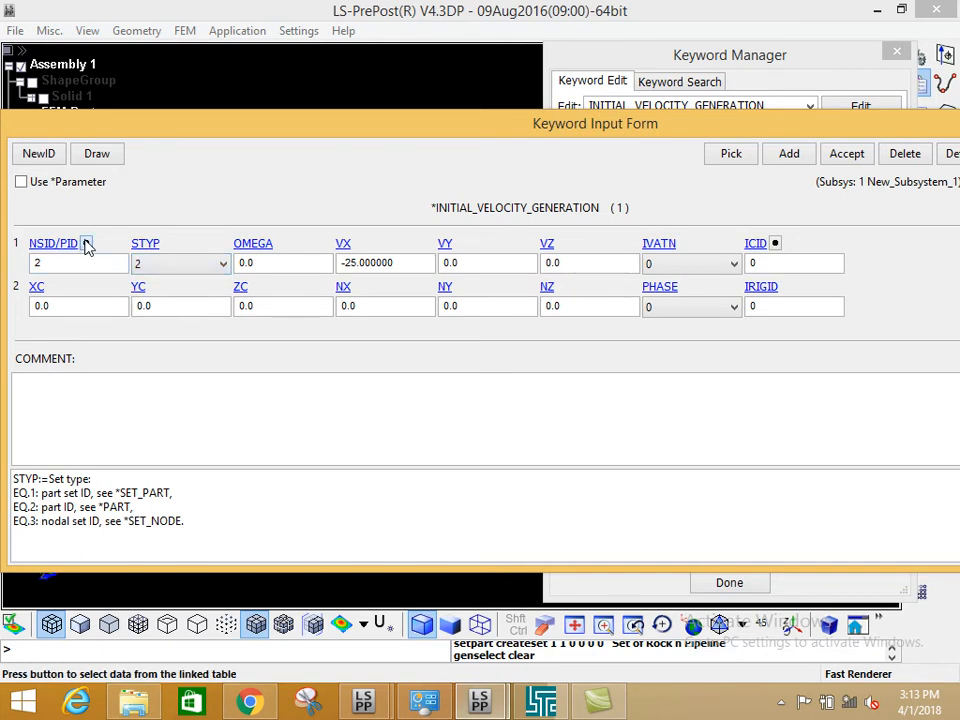
pyautogui.click(87, 244)
pyautogui.doubleClick(650, 390)
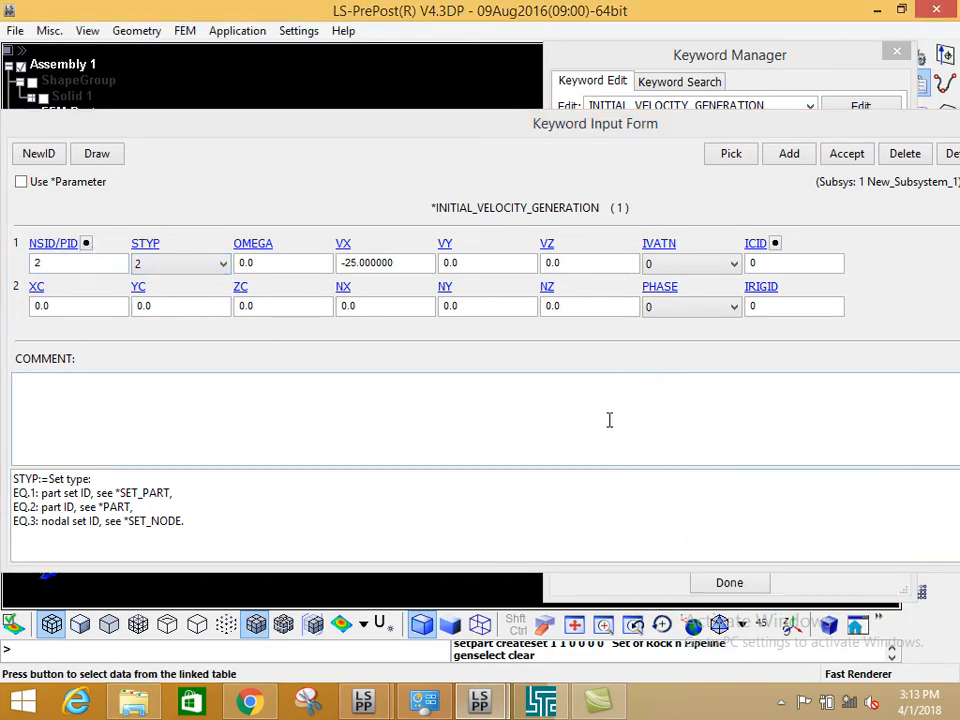
pyautogui.click(842, 155)
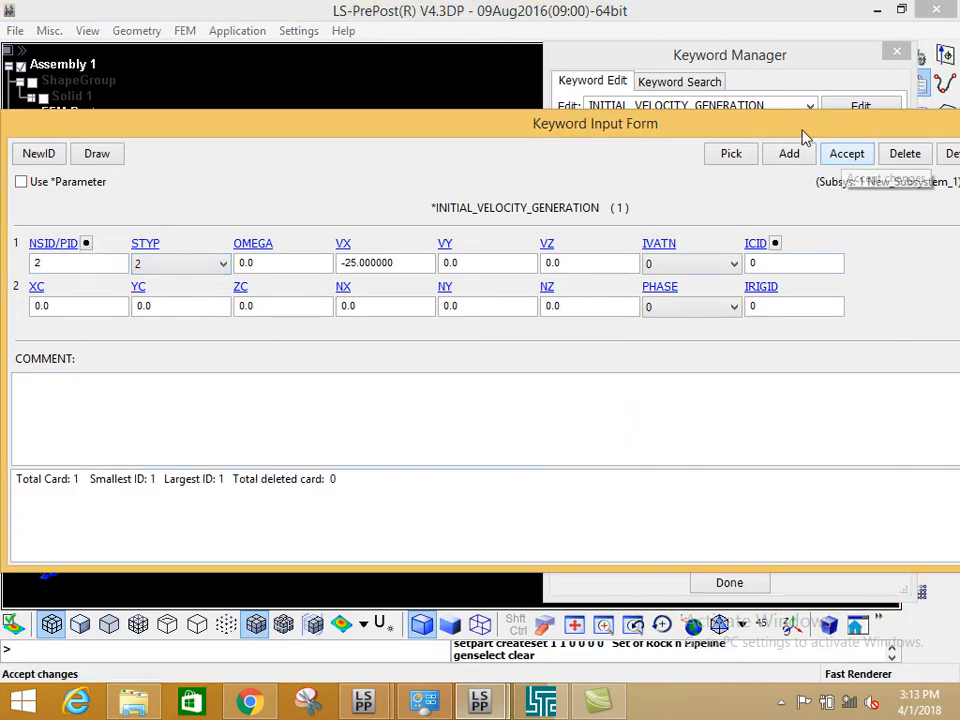
pyautogui.moveTo(804, 133); pyautogui.dragTo(367, 148)
pyautogui.click(574, 150)
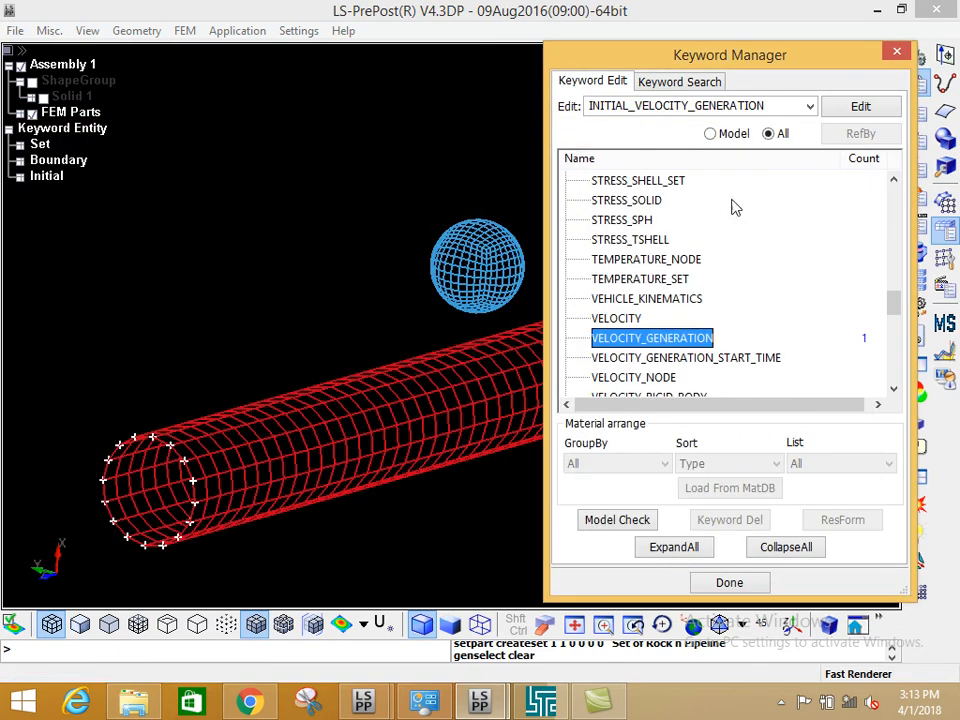
# Collapse the INITIAL keyword group and expand the CONTACT group in the Keyword Manager
pyautogui.moveTo(894, 302); pyautogui.dragTo(891, 232)
pyautogui.click(567, 358)
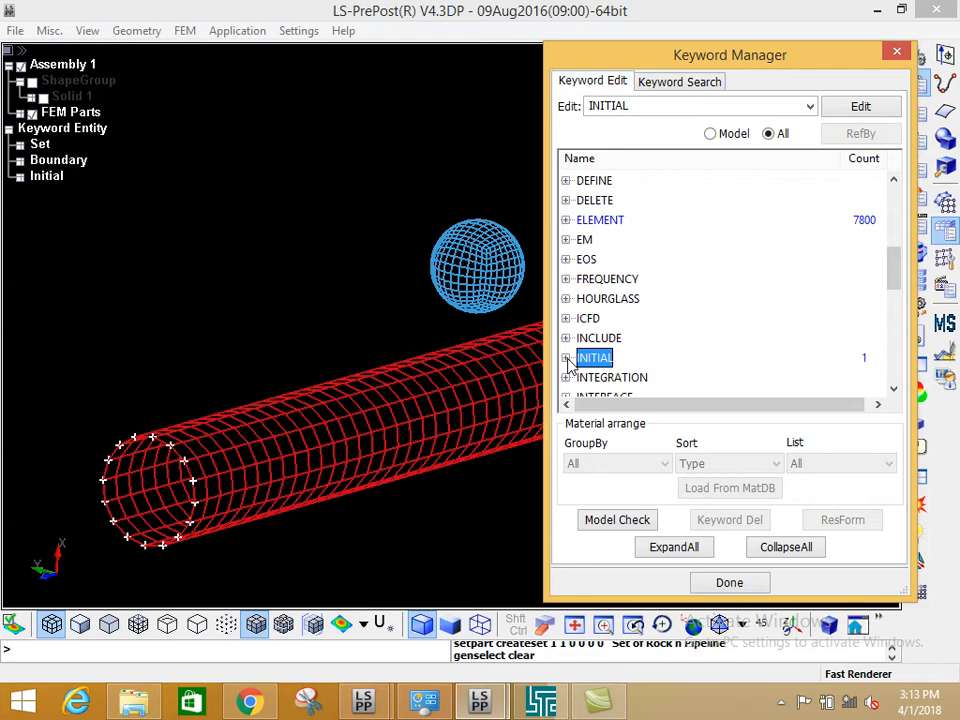
pyautogui.moveTo(678, 64); pyautogui.dragTo(727, 65)
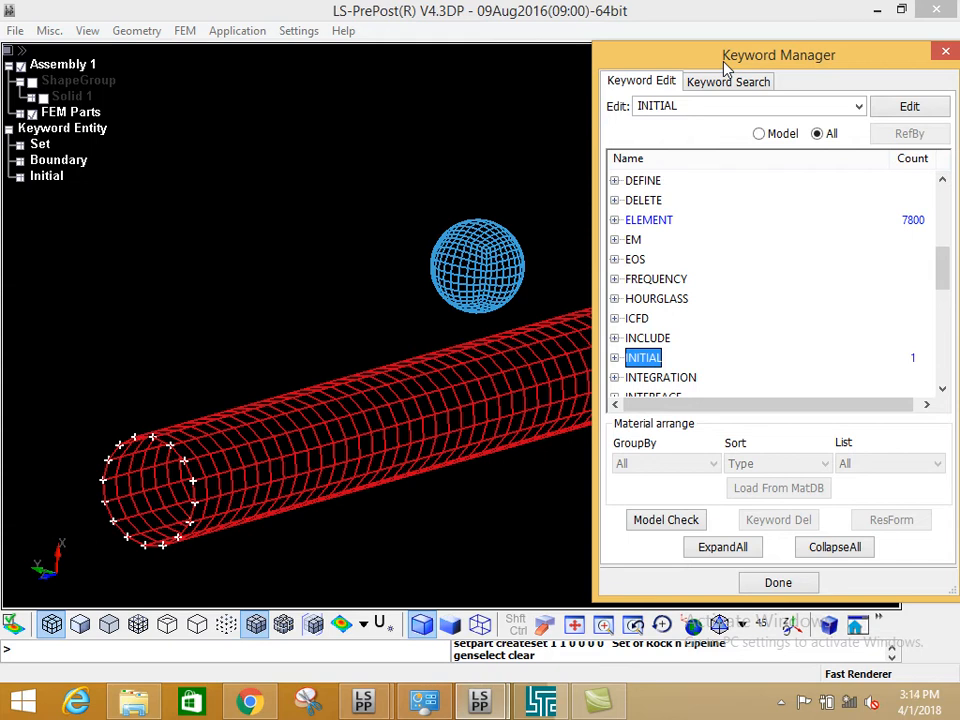
pyautogui.scroll(5, 660, 258)
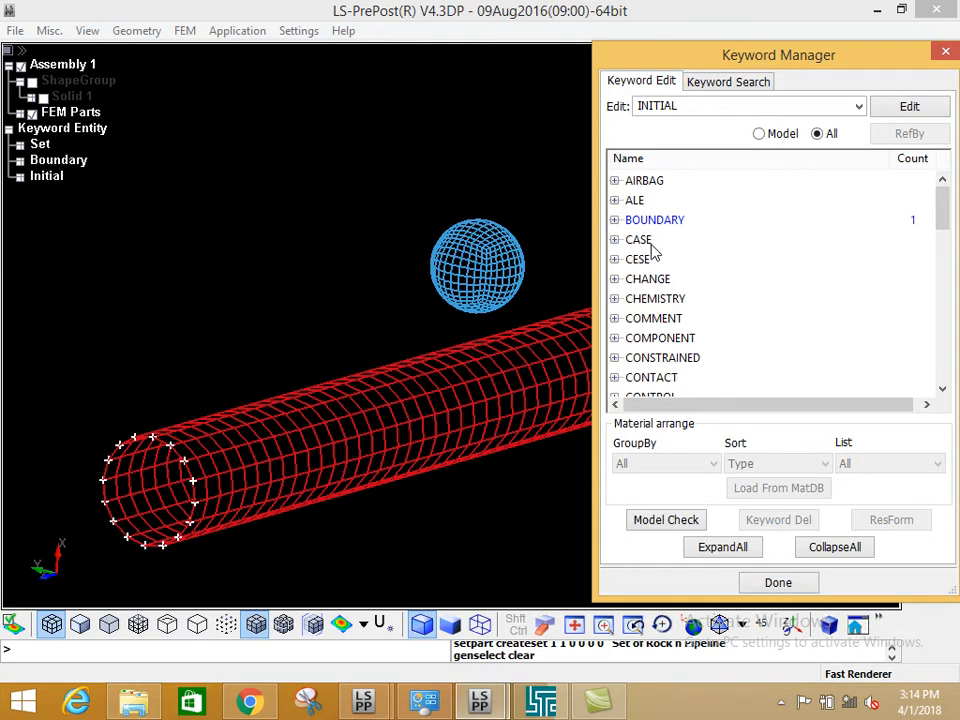
pyautogui.click(659, 378)
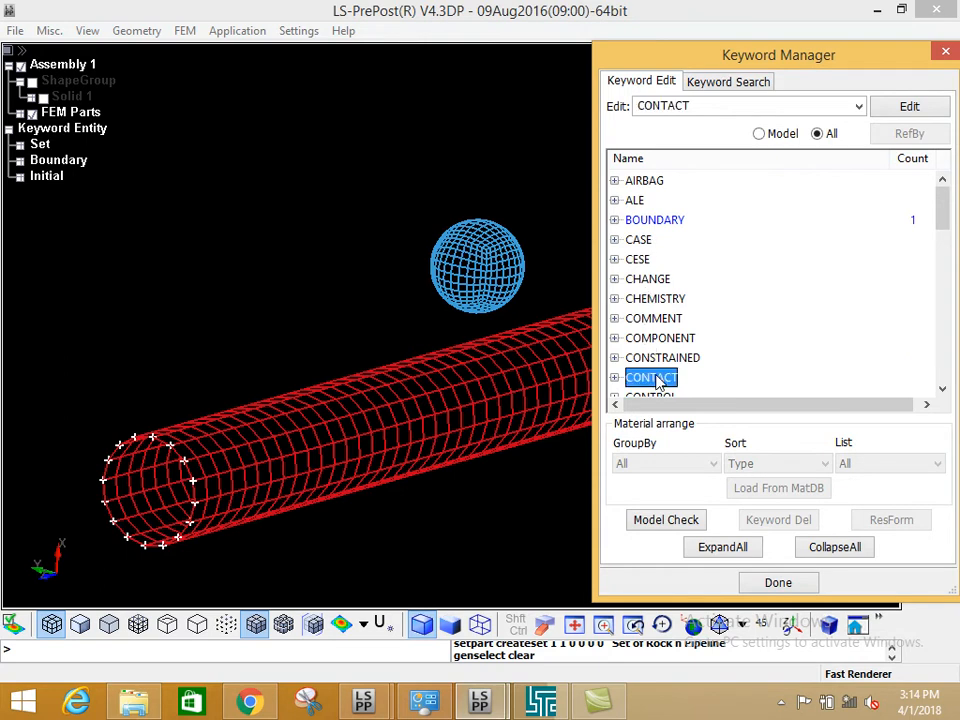
pyautogui.moveTo(701, 60); pyautogui.dragTo(698, 27)
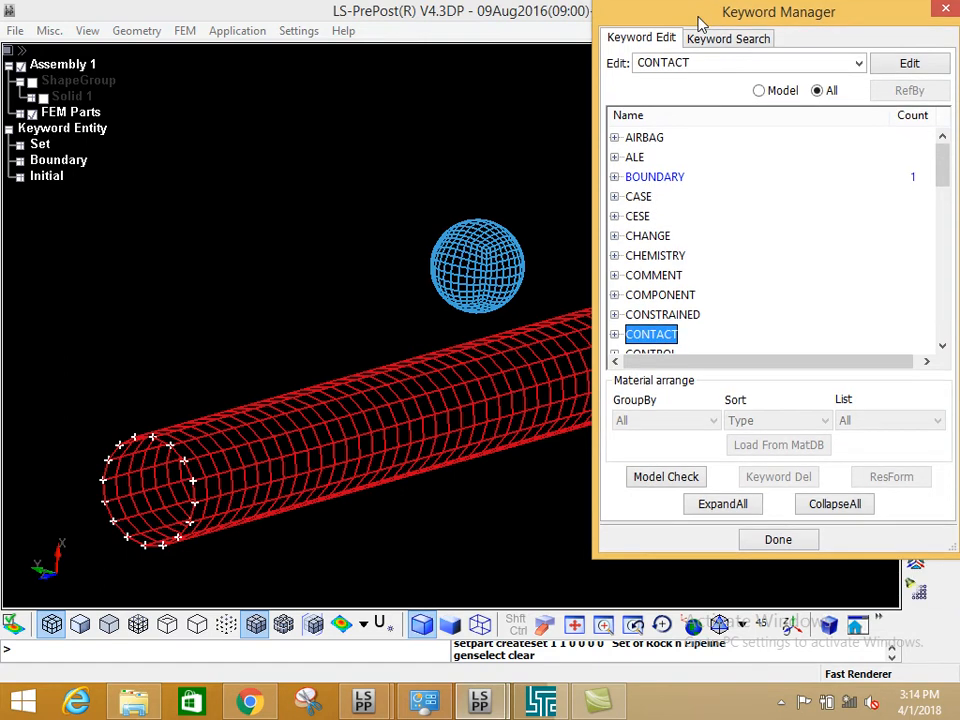
pyautogui.doubleClick(659, 340)
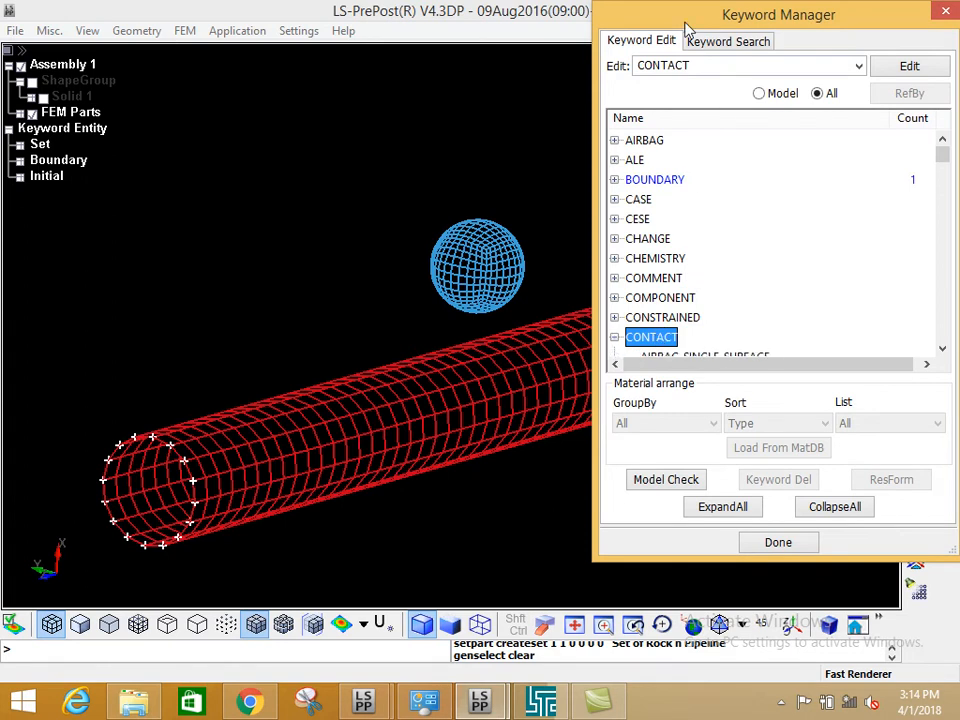
# Find AUTOMATIC_SURFACE_TO_SURFACE among the contact keywords and open its input form
pyautogui.scroll(-4, 660, 230)
pyautogui.scroll(2, 650, 250)
pyautogui.scroll(-2, 653, 250)
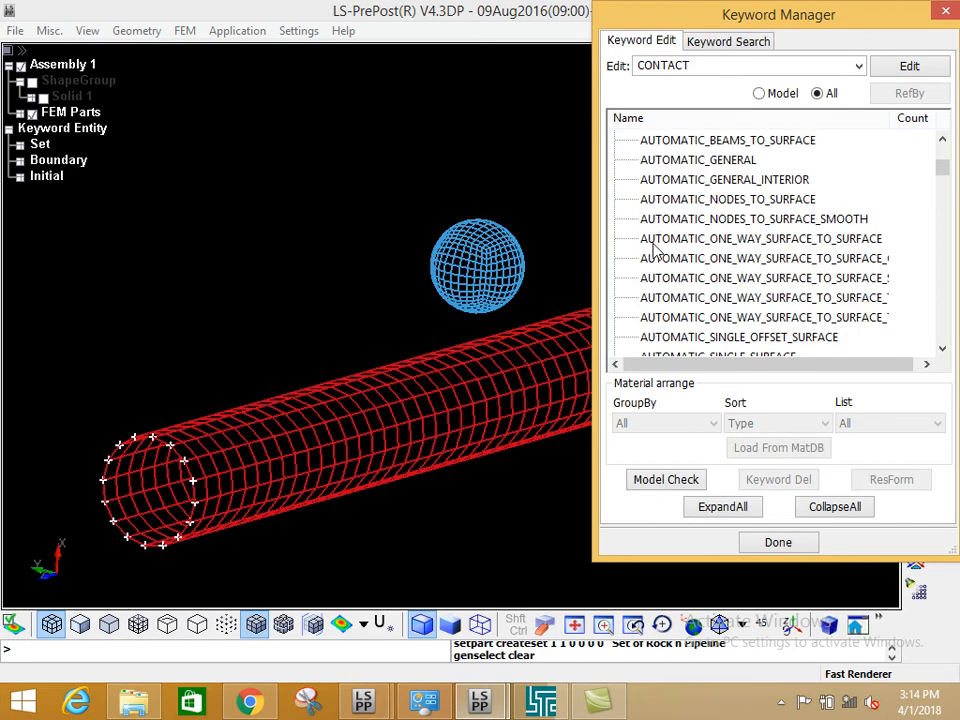
pyautogui.scroll(2, 653, 245)
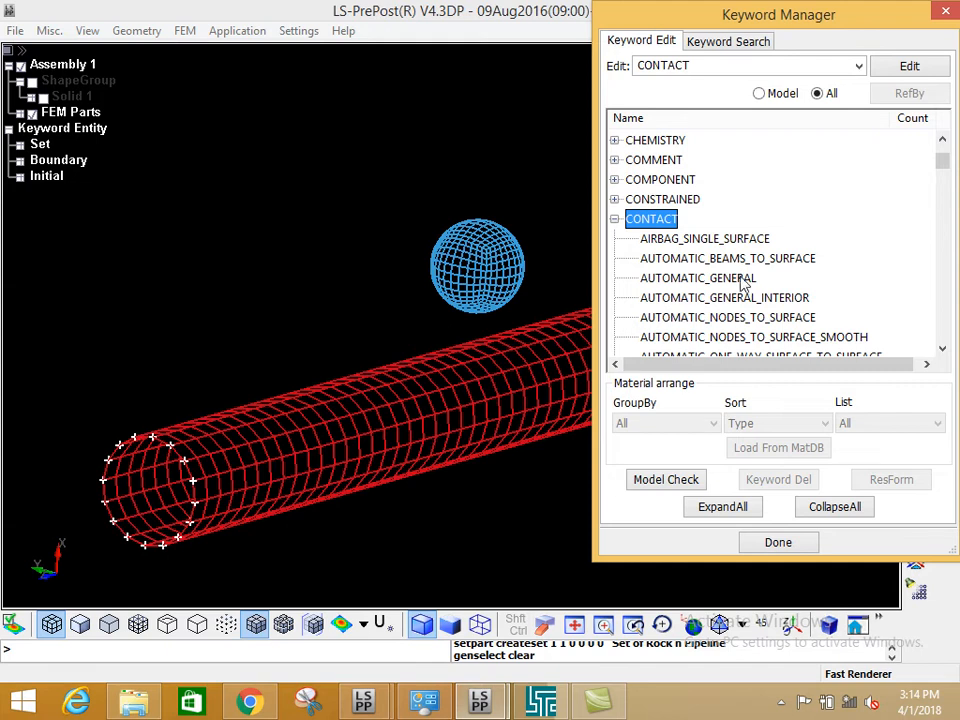
pyautogui.scroll(-6, 743, 285)
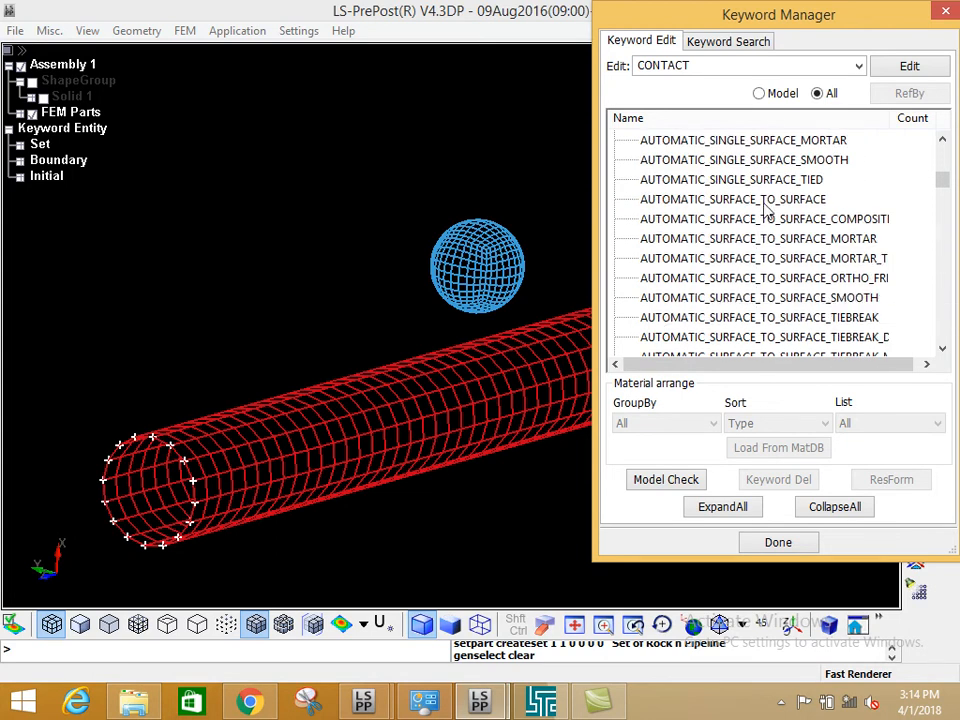
pyautogui.click(766, 200)
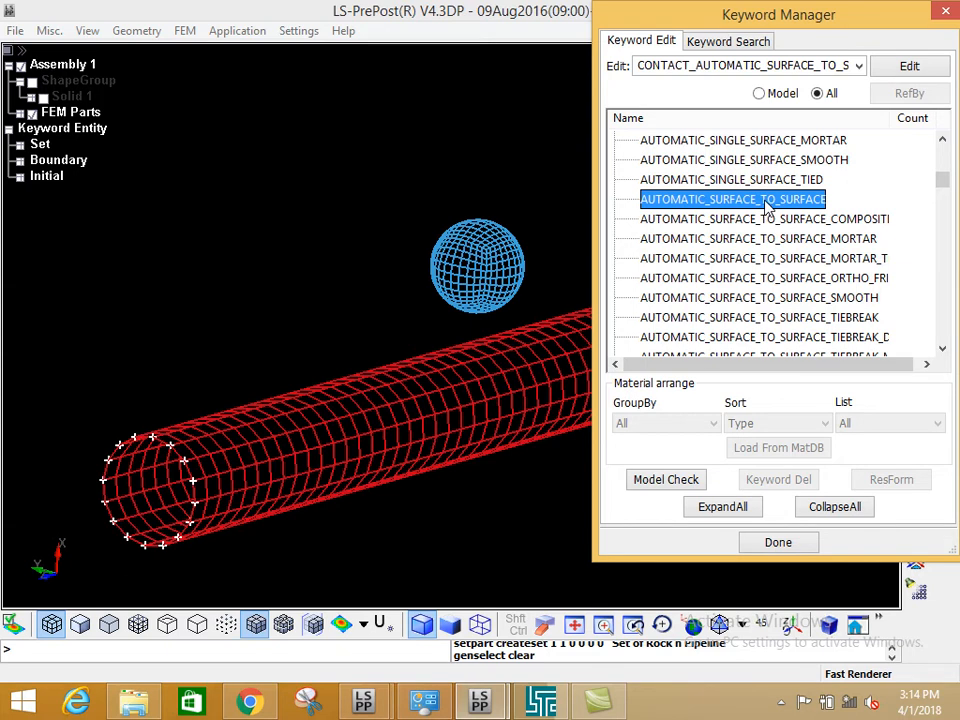
pyautogui.doubleClick(766, 200)
pyautogui.moveTo(326, 146); pyautogui.dragTo(366, 88)
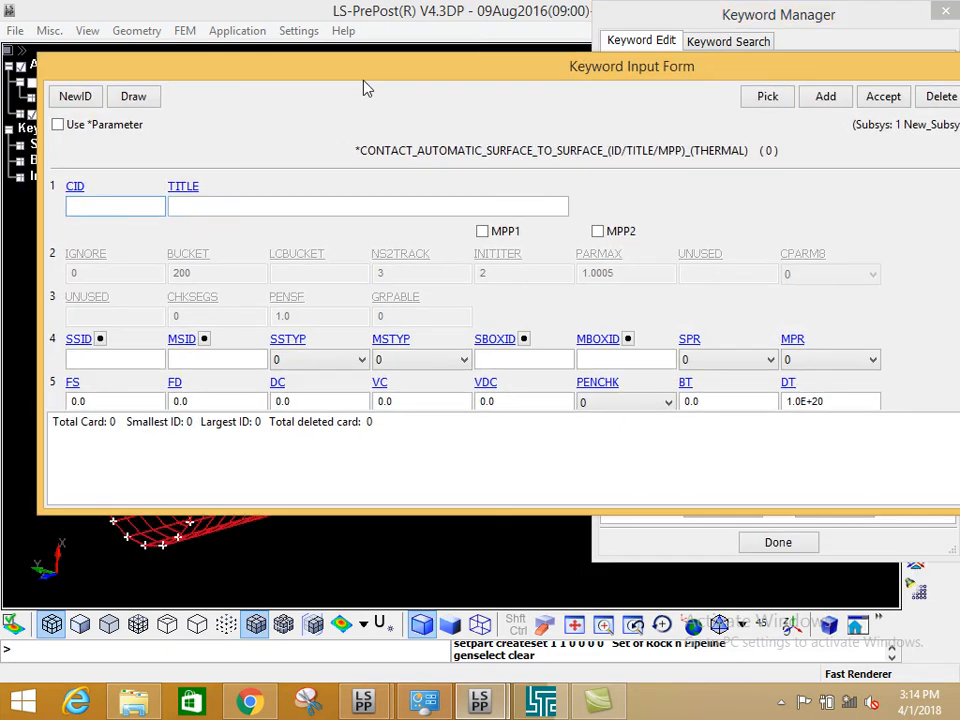
# Create a new contact card with ID 1 and title it "Rock to Pipeline"
pyautogui.click(76, 98)
pyautogui.click(199, 210)
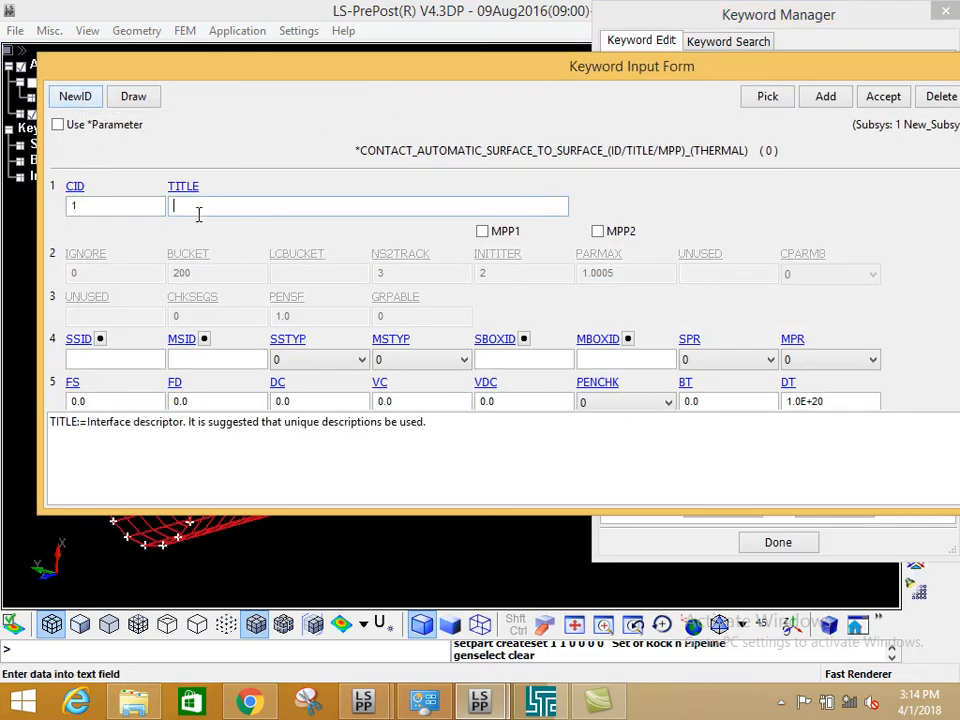
pyautogui.write('Rock to Pipeline')
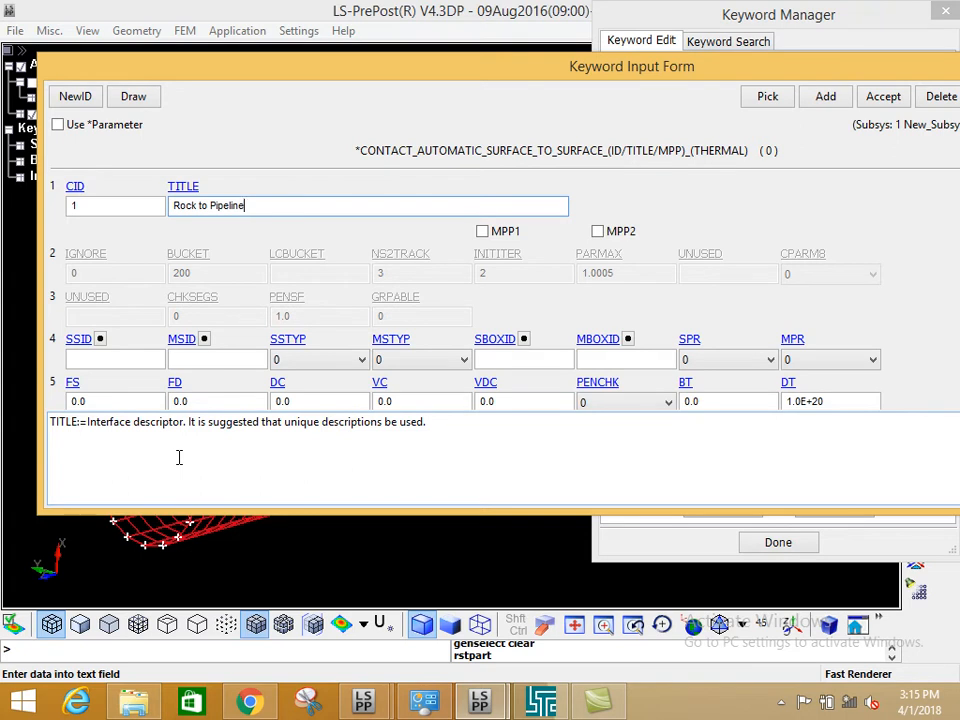
# Check the slave type definitions and set SSTYP to 3 so the slave side is defined by part ID
pyautogui.click(137, 364)
pyautogui.click(208, 360)
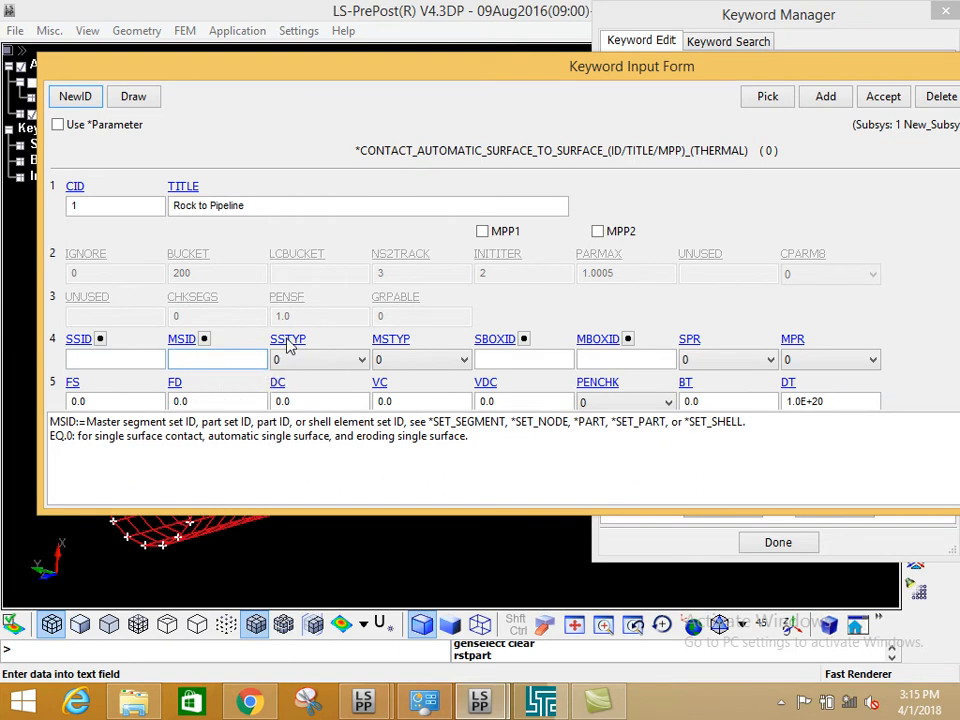
pyautogui.moveTo(288, 345)
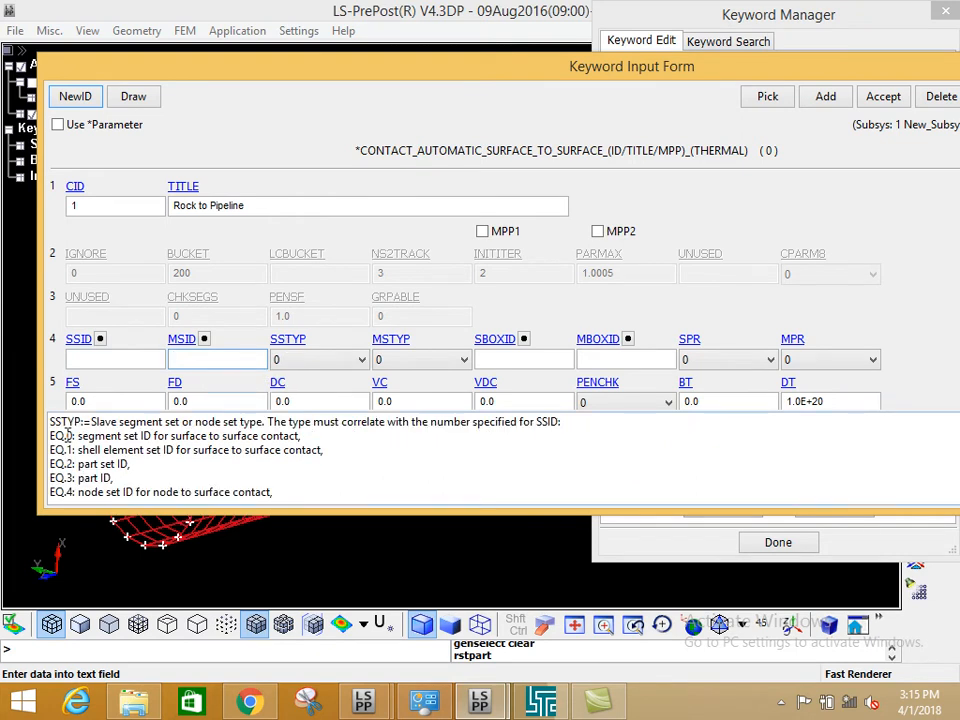
pyautogui.moveTo(78, 478); pyautogui.dragTo(112, 478)
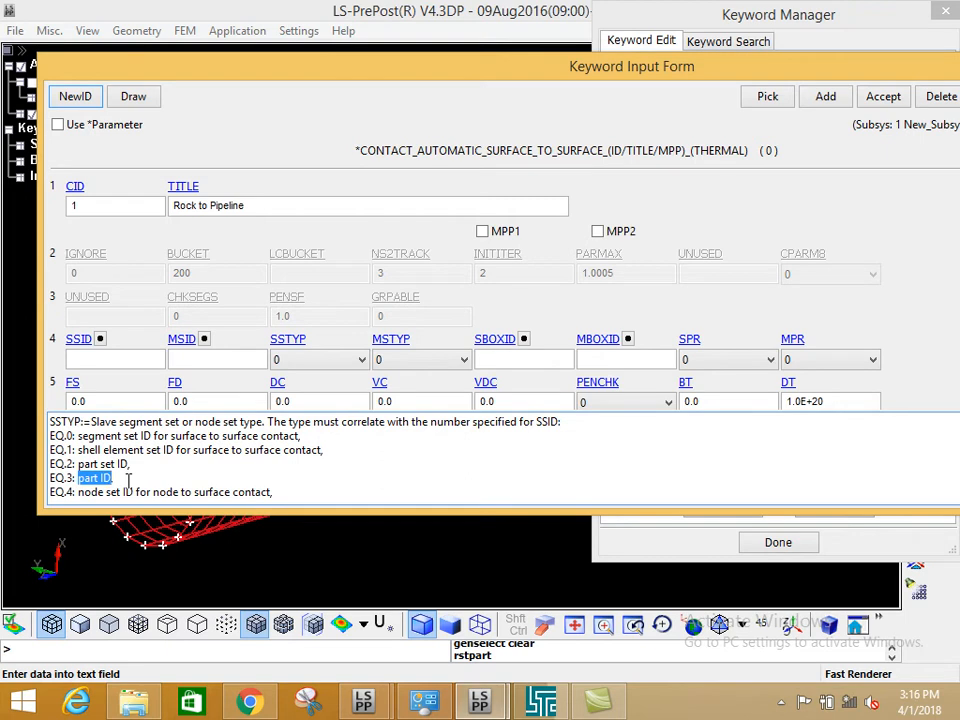
pyautogui.click(294, 362)
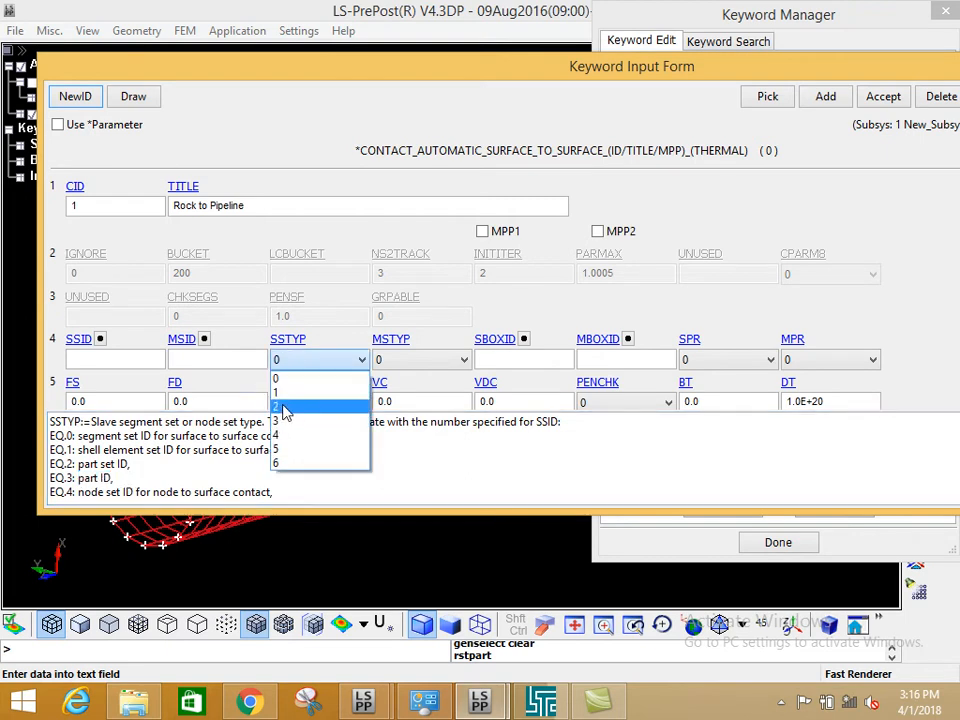
pyautogui.click(284, 421)
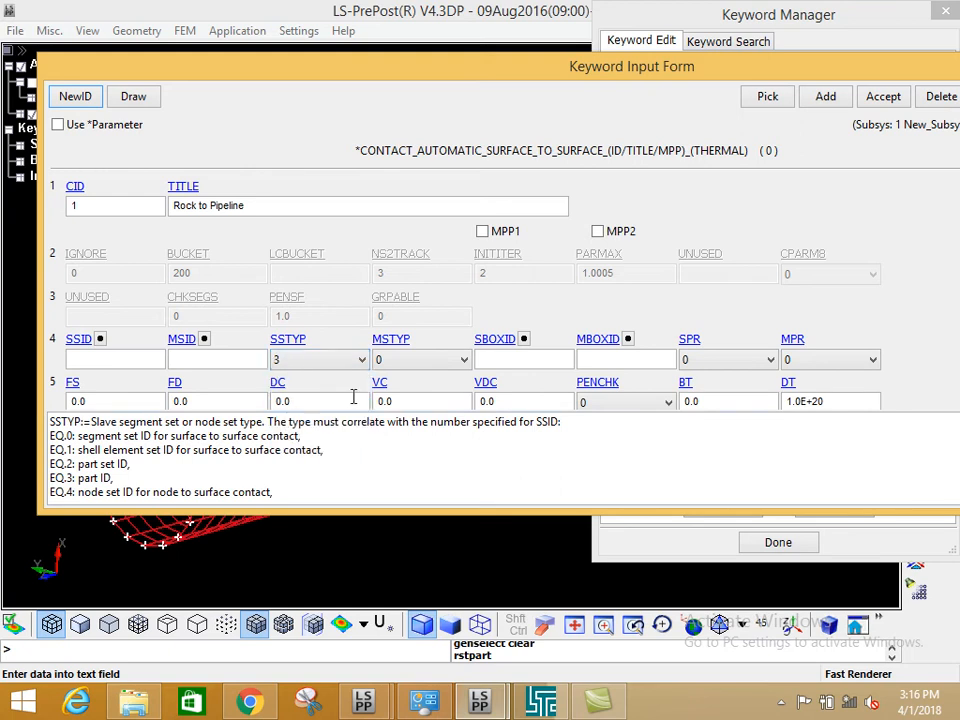
# Check the master type definitions and set MSTYP to 3 so the master side is defined by part ID
pyautogui.click(383, 343)
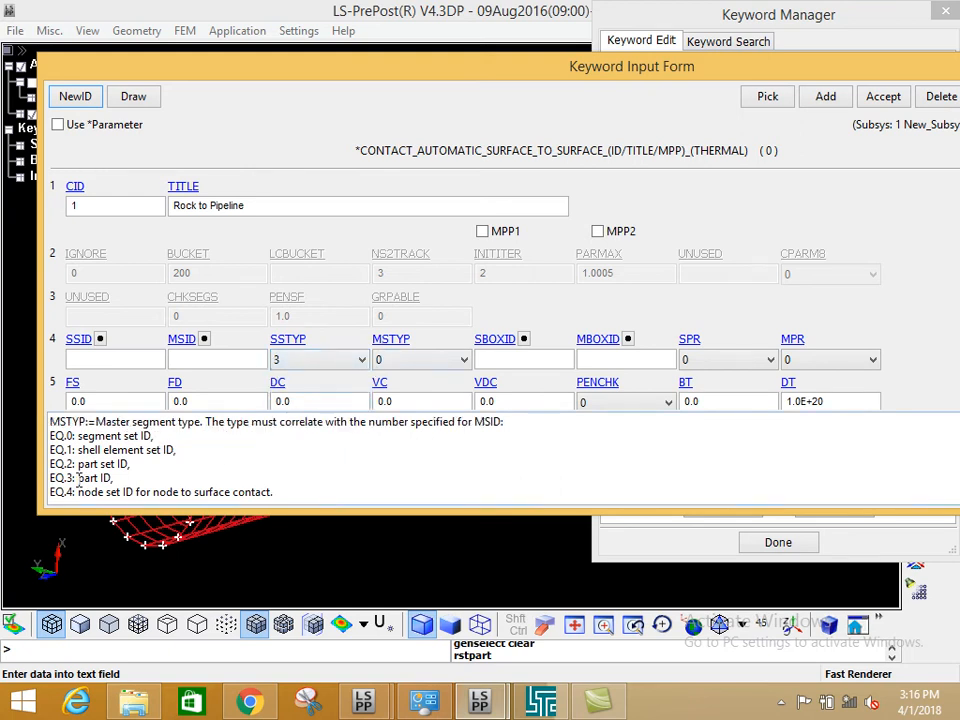
pyautogui.moveTo(78, 478); pyautogui.dragTo(121, 480)
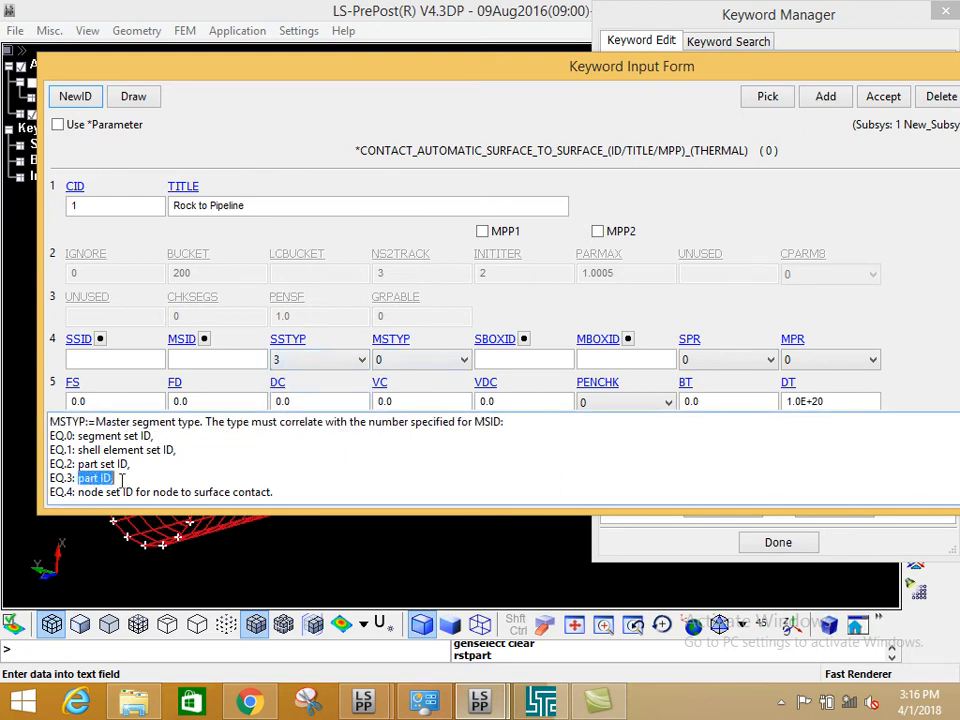
pyautogui.click(395, 360)
pyautogui.click(393, 422)
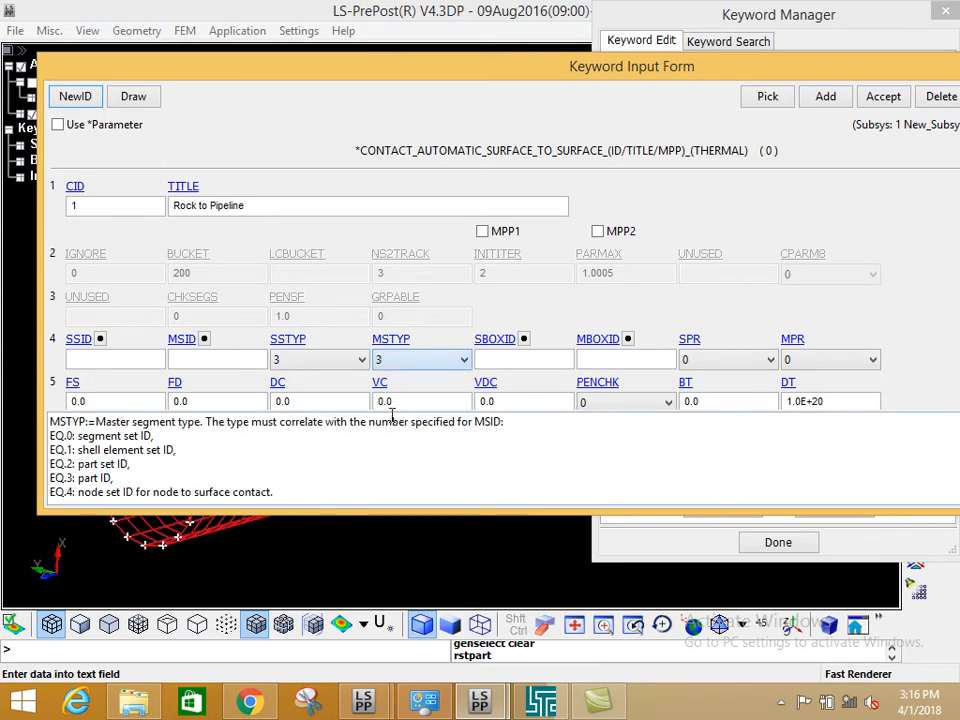
# Link part 2 Rock as the contact's slave (SSID) and part 1 Pipeline as its master (MSID)
pyautogui.click(100, 340)
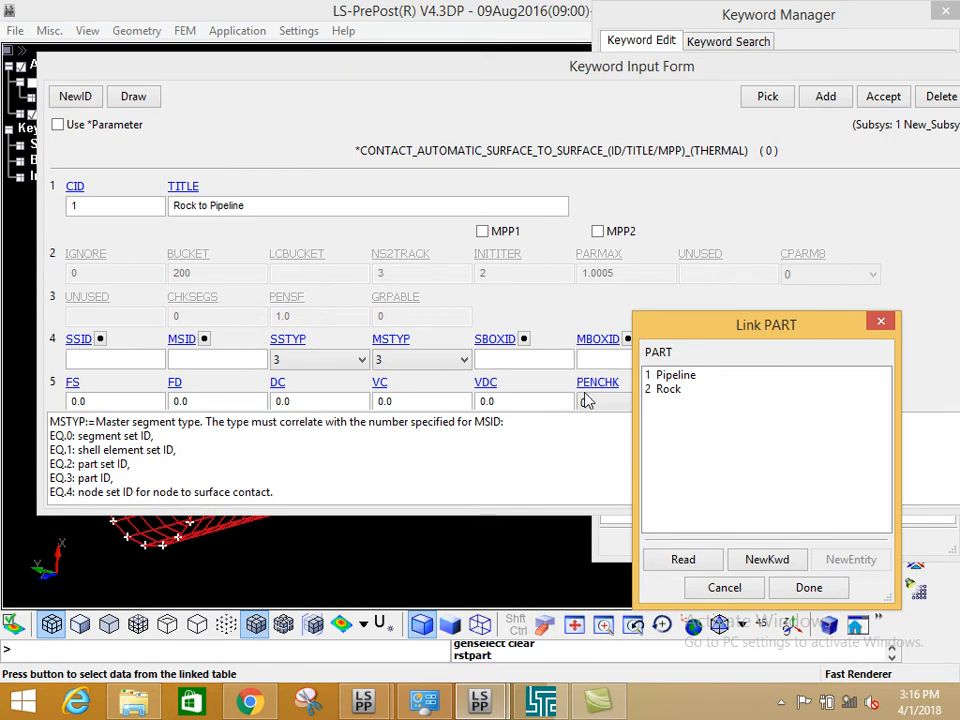
pyautogui.click(663, 375)
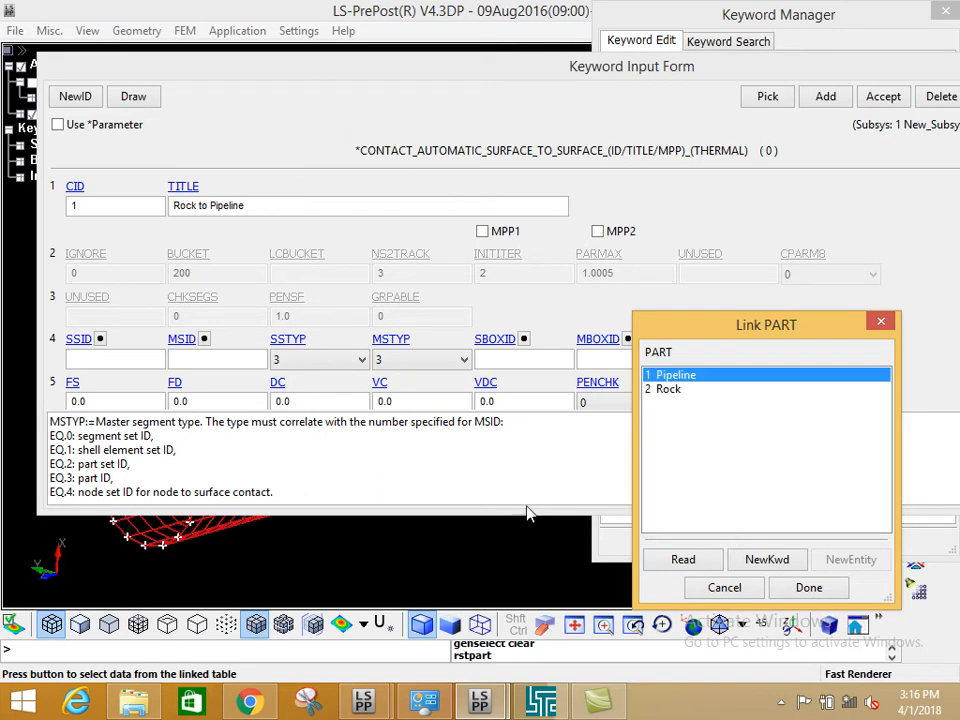
pyautogui.click(665, 389)
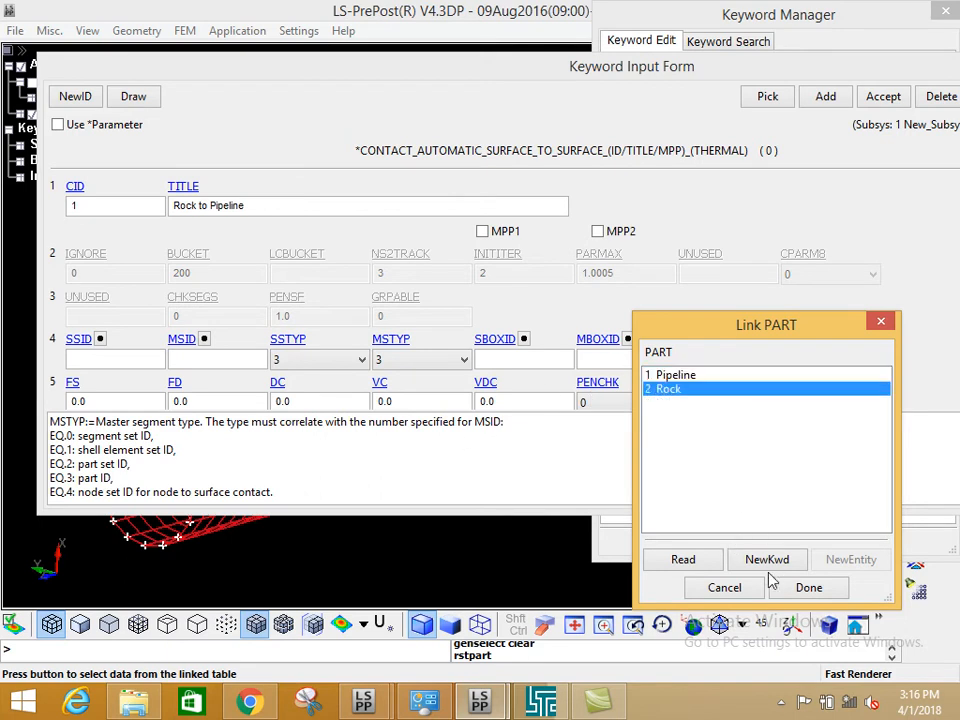
pyautogui.click(806, 588)
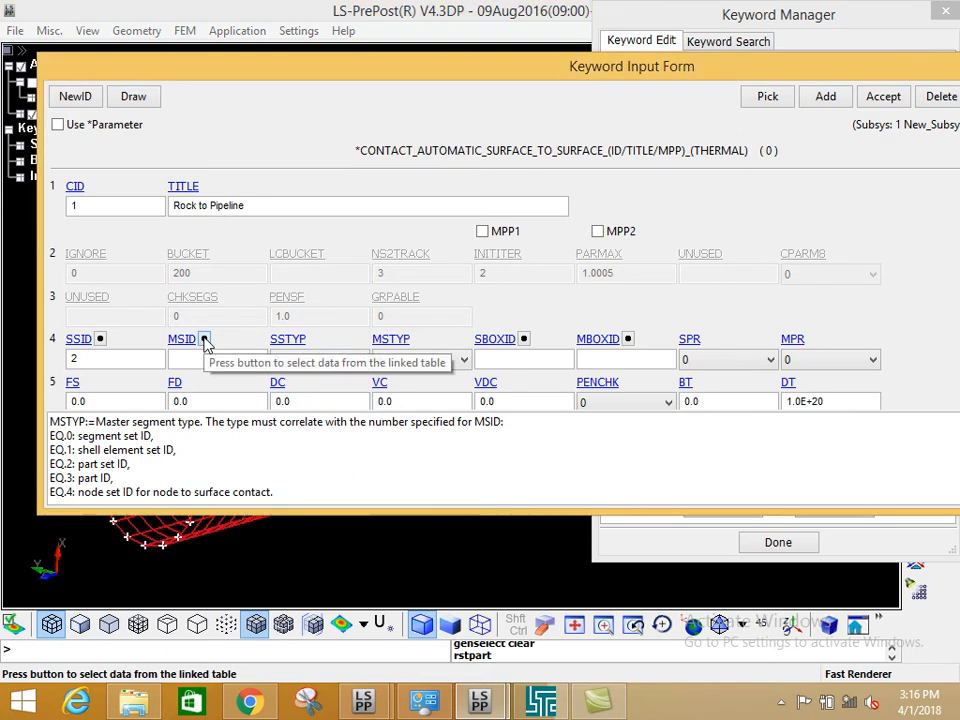
pyautogui.click(204, 339)
pyautogui.click(660, 375)
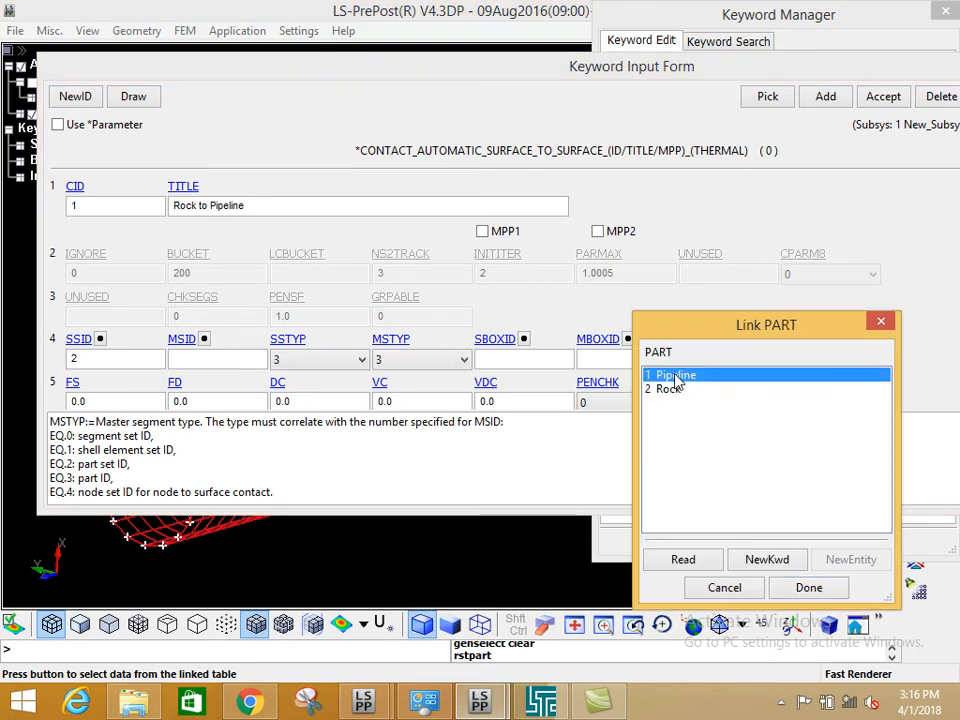
pyautogui.click(808, 587)
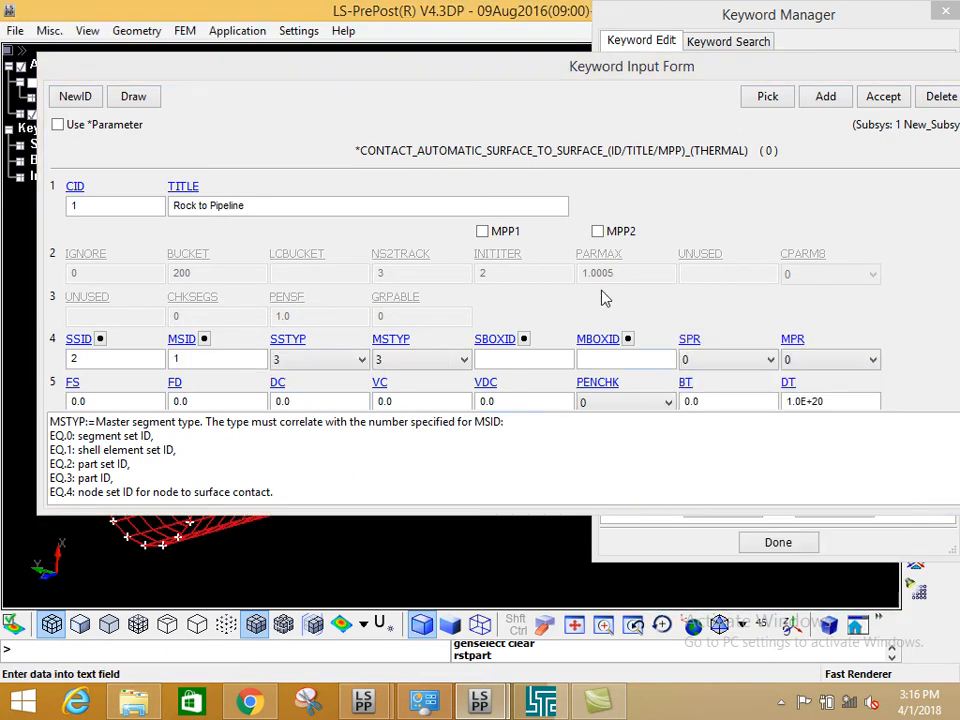
# Accept the "Rock to Pipeline" contact card, recheck its master type options, and close the form
pyautogui.click(883, 96)
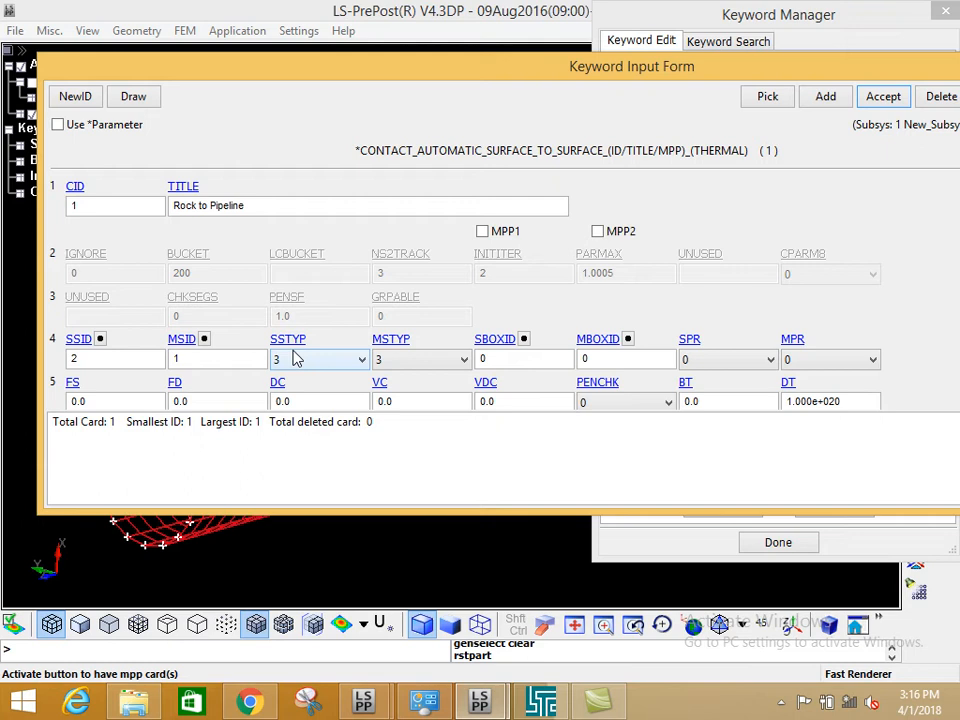
pyautogui.click(380, 361)
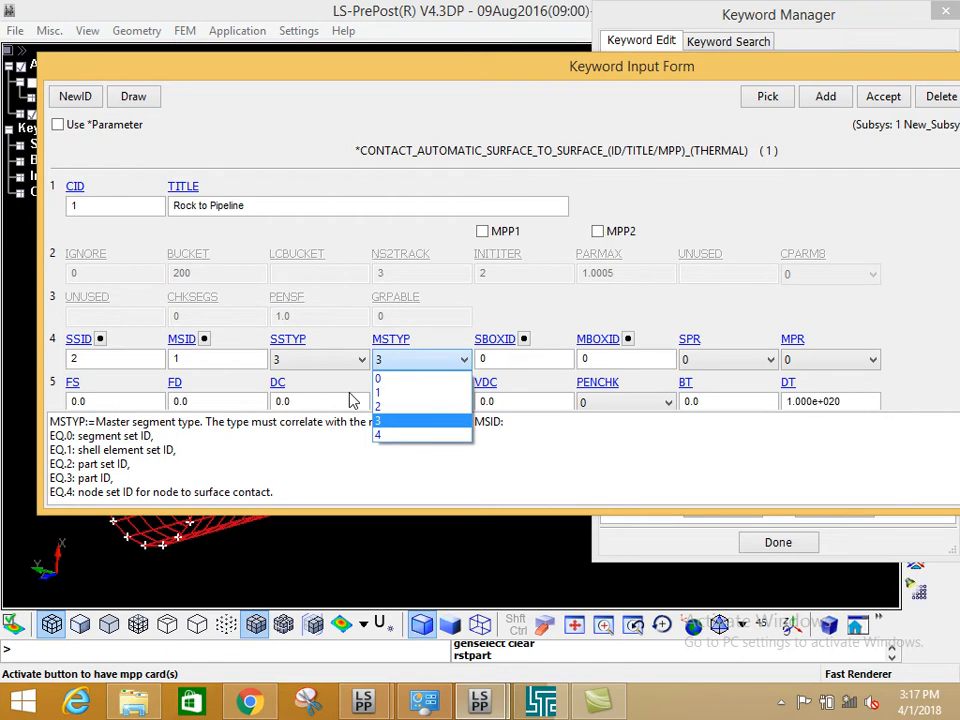
pyautogui.click(374, 296)
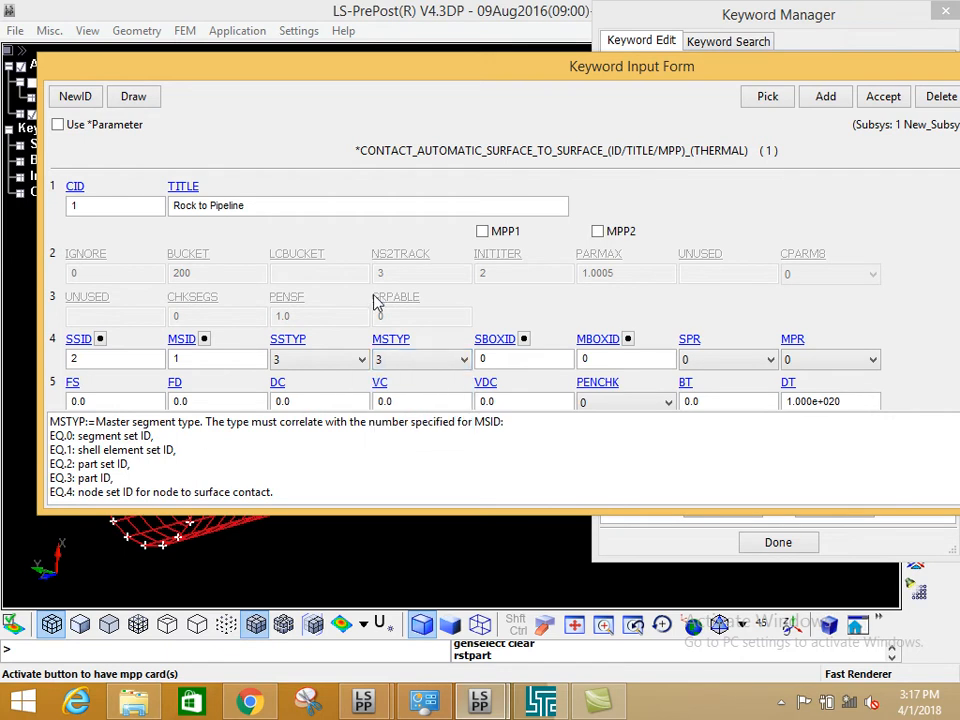
pyautogui.moveTo(650, 76); pyautogui.dragTo(358, 118)
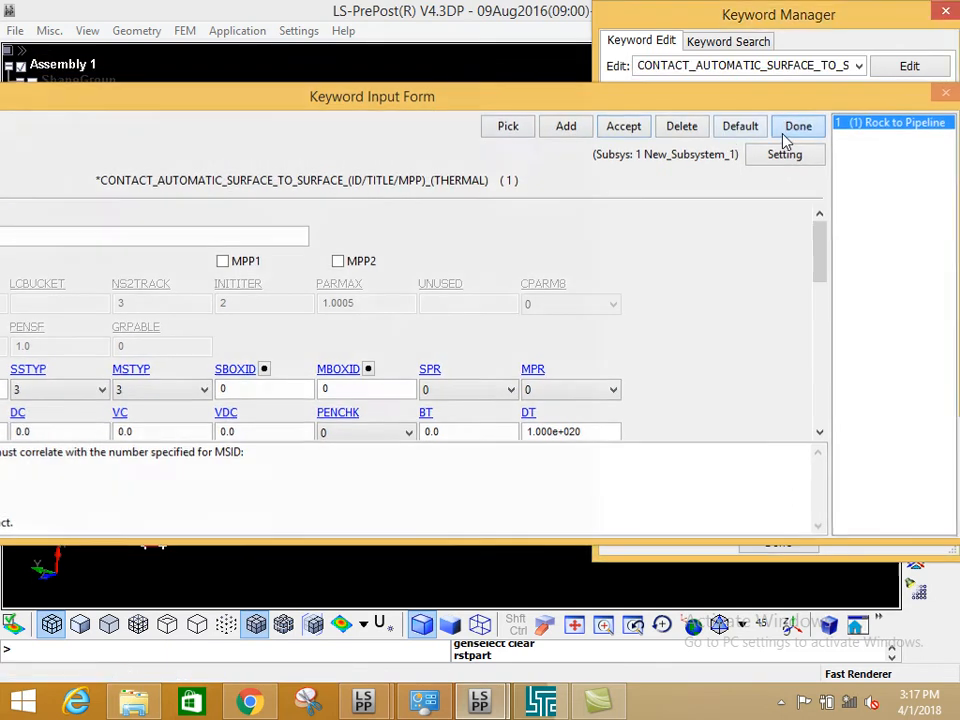
pyautogui.click(795, 126)
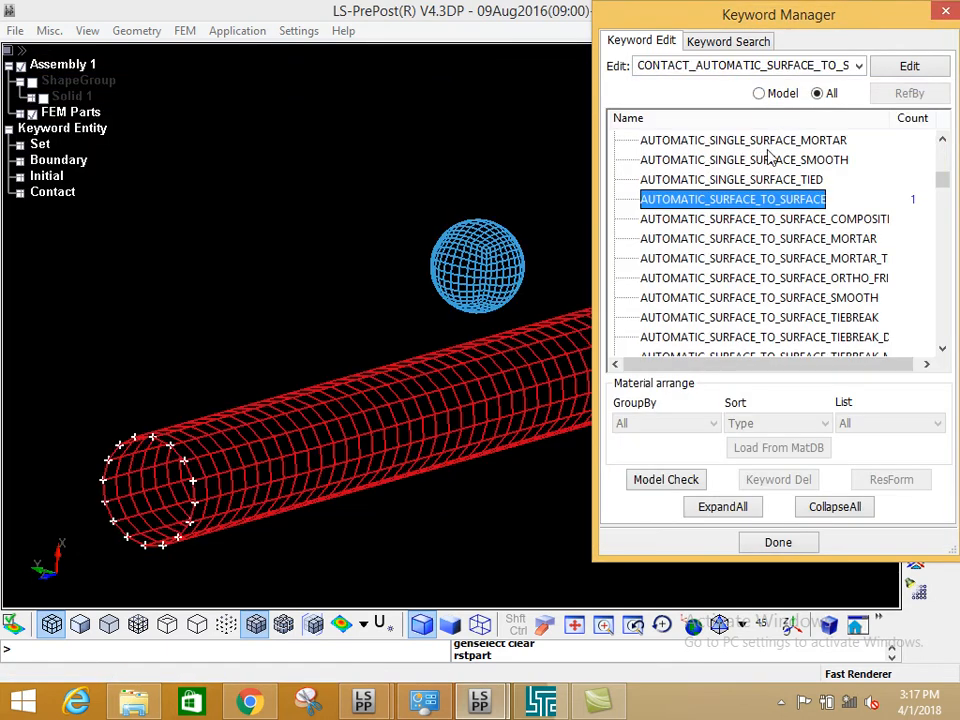
# Reopen the automatic surface-to-surface contact card, examine its FS, FD and VC friction field definitions, and close the form
pyautogui.doubleClick(713, 202)
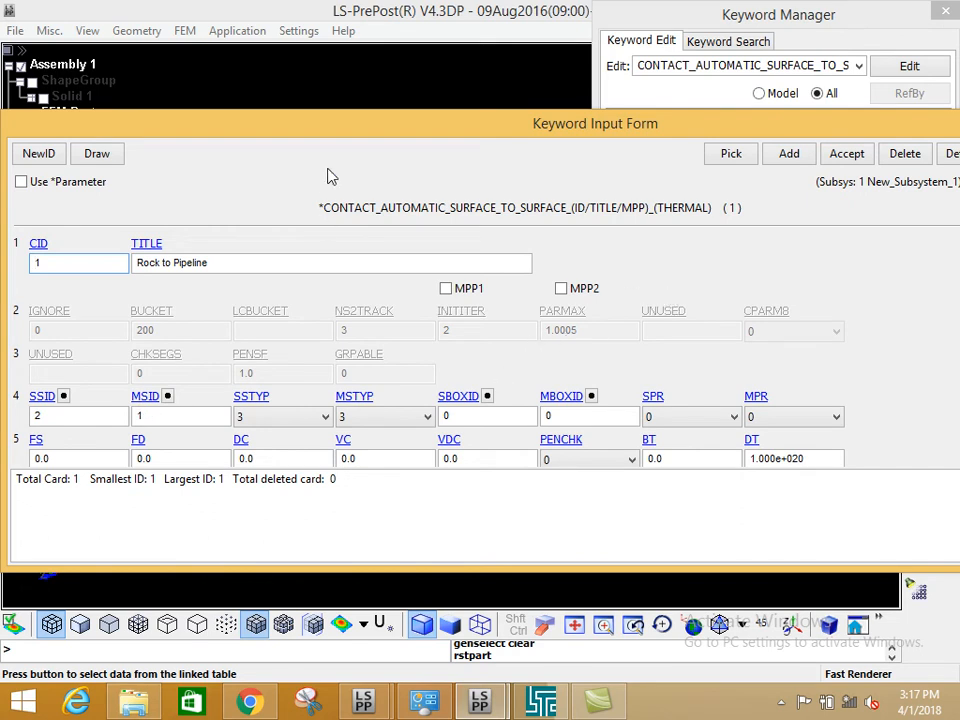
pyautogui.moveTo(346, 138); pyautogui.dragTo(409, 103)
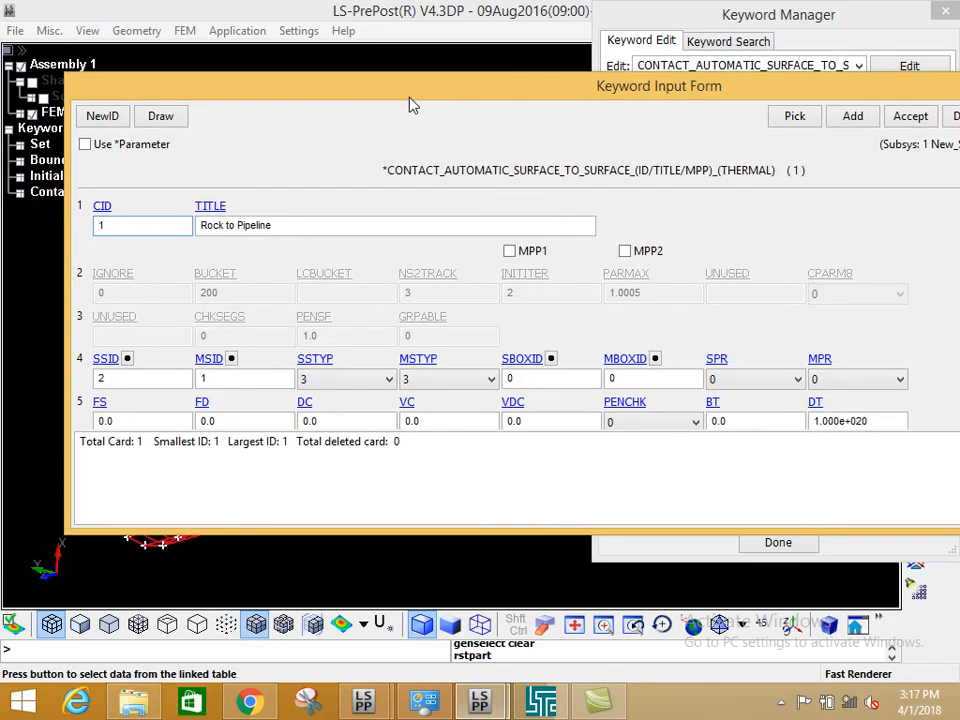
pyautogui.click(143, 418)
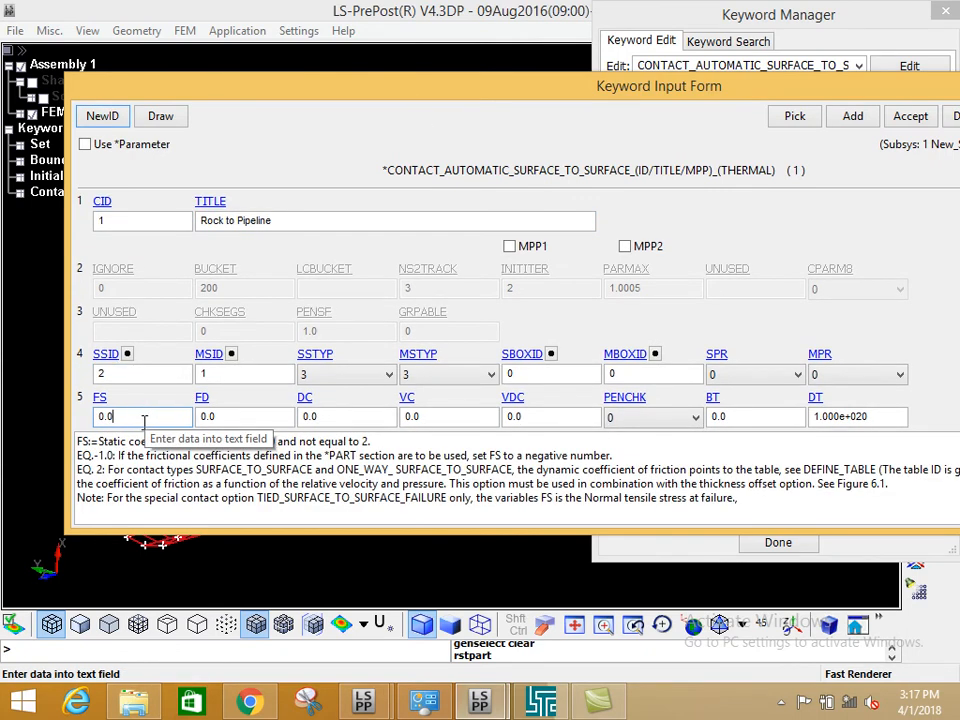
pyautogui.click(242, 419)
pyautogui.click(421, 418)
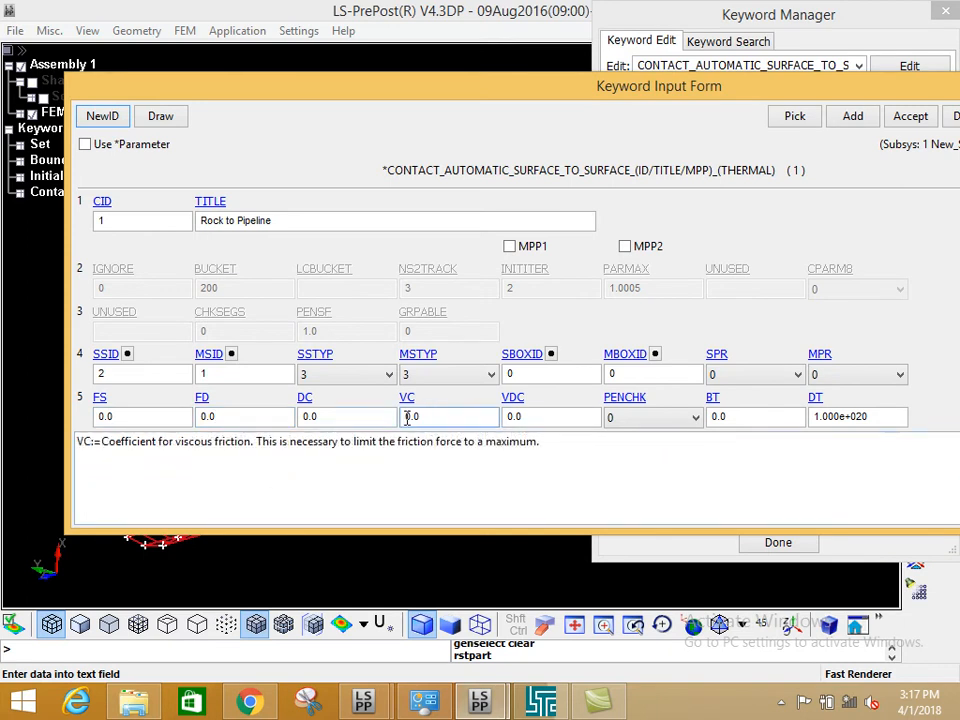
pyautogui.moveTo(872, 93); pyautogui.dragTo(621, 111)
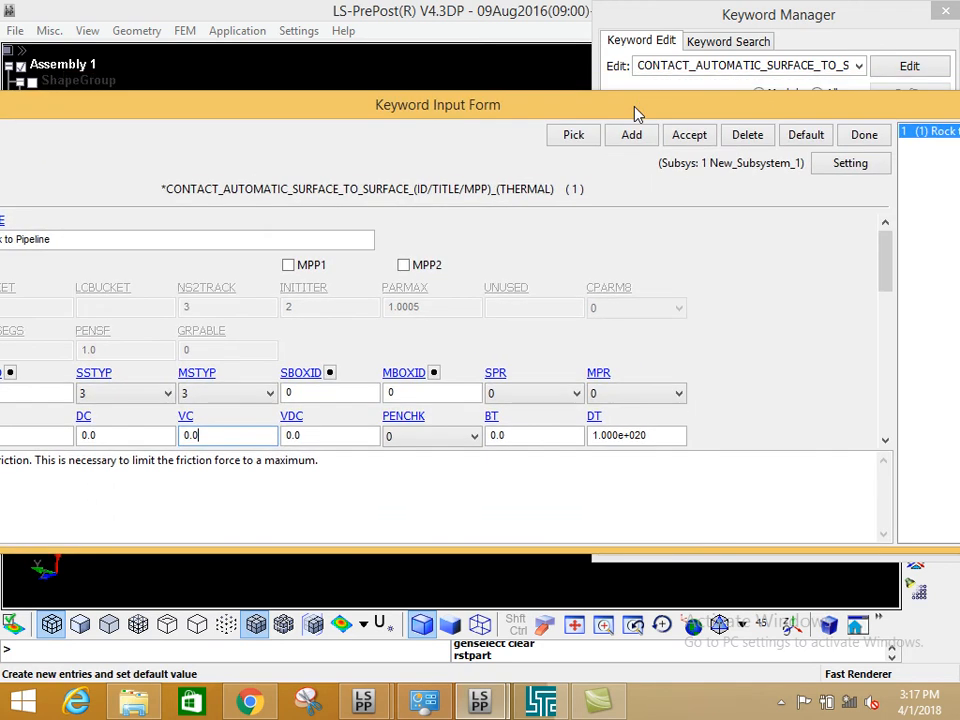
pyautogui.click(868, 141)
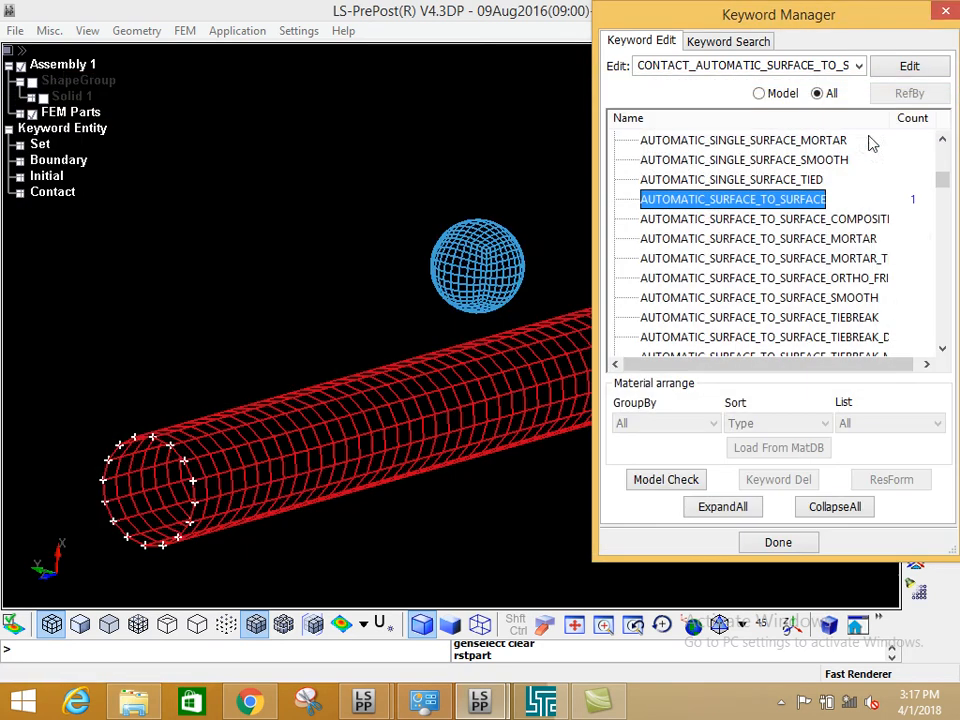
# Review the keywords defined in the model, including CONTACT, and return to the list of all available keywords
pyautogui.click(758, 93)
pyautogui.click(632, 163)
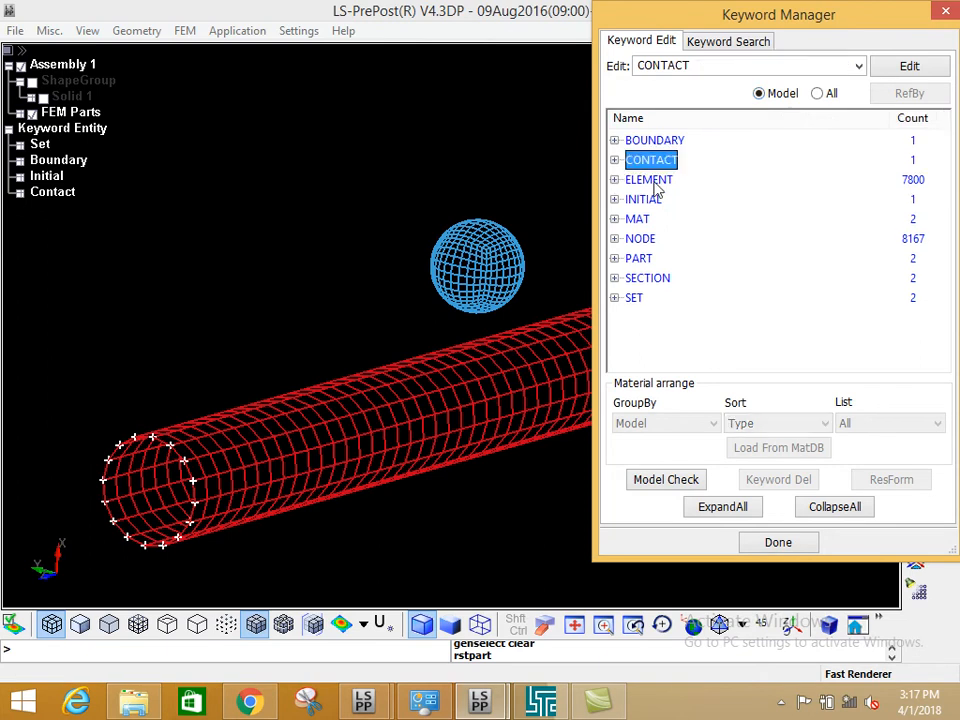
pyautogui.click(824, 94)
pyautogui.click(614, 140)
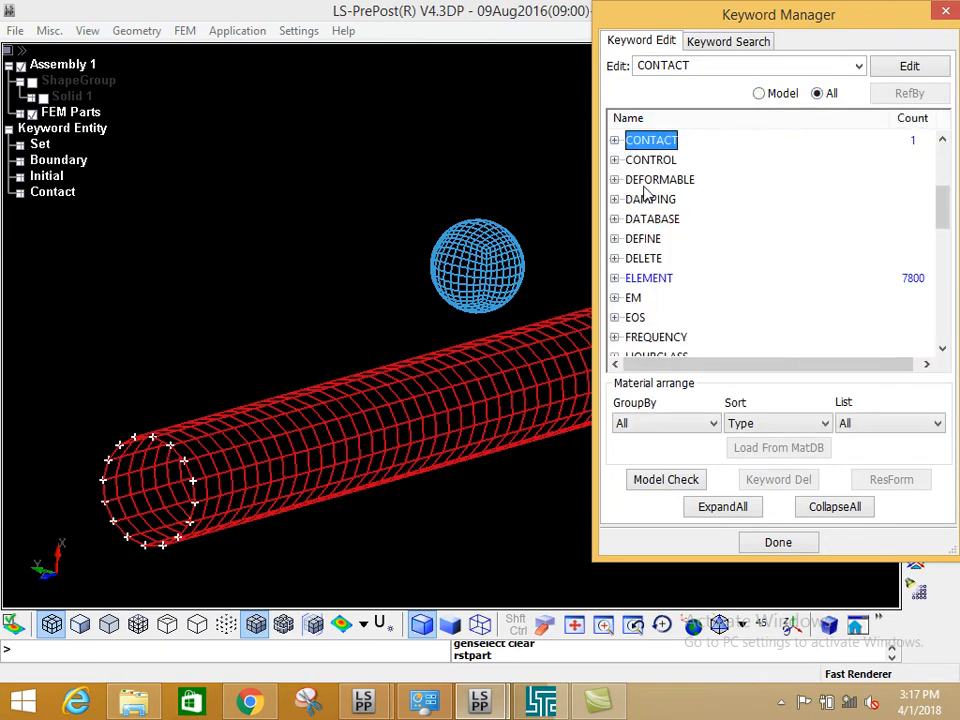
pyautogui.scroll(3, 645, 195)
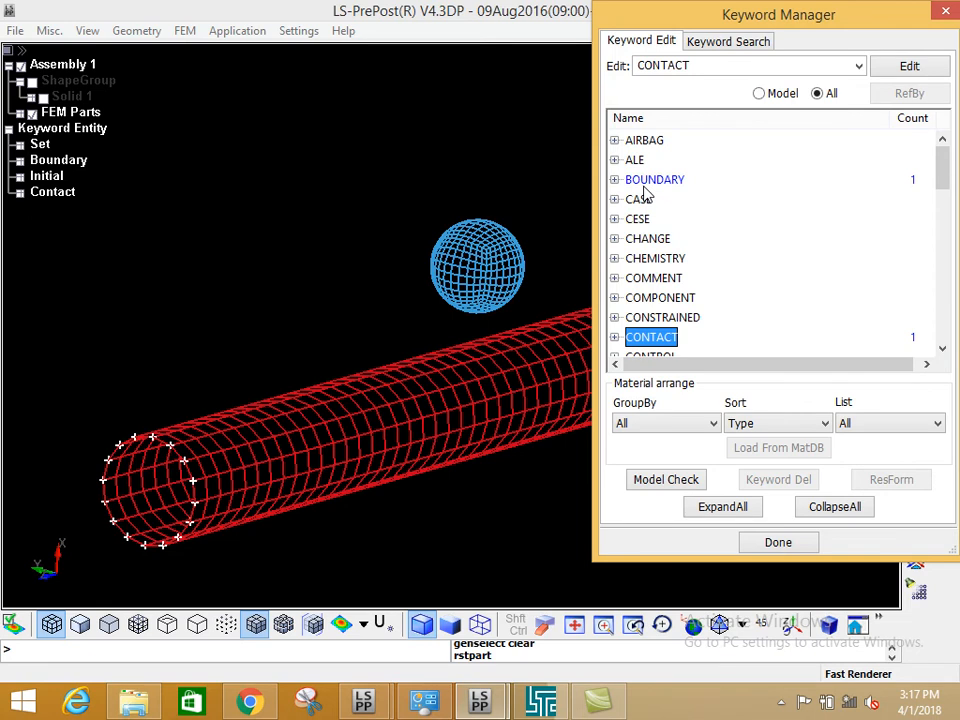
# Expand the CONTROL keyword group and open the CONTROL_TERMINATION card for editing
pyautogui.click(655, 259)
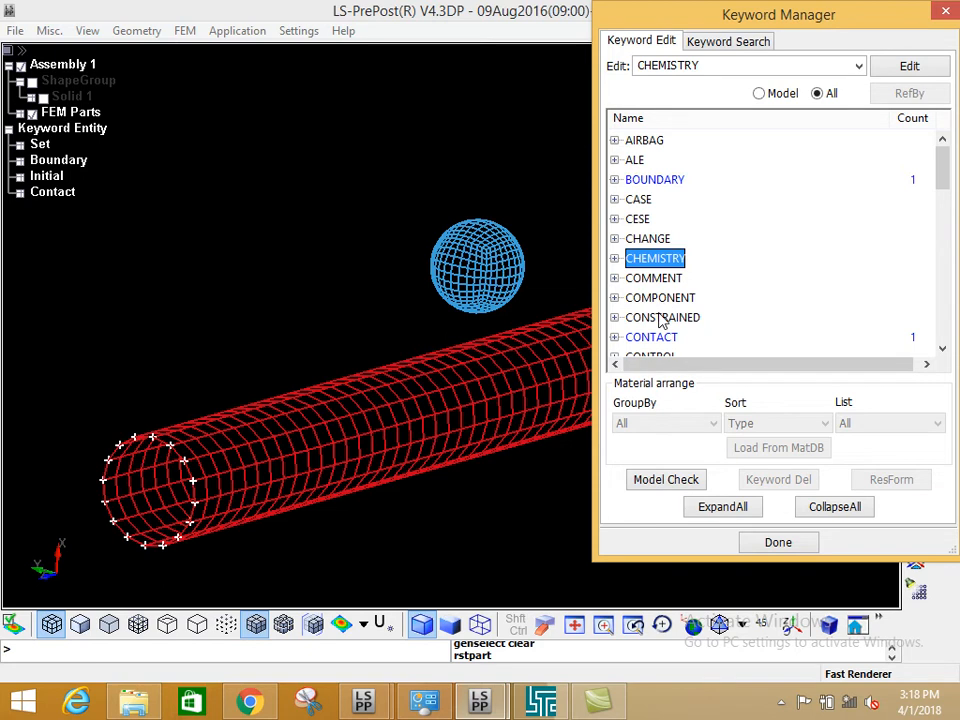
pyautogui.scroll(-2, 657, 317)
pyautogui.doubleClick(655, 239)
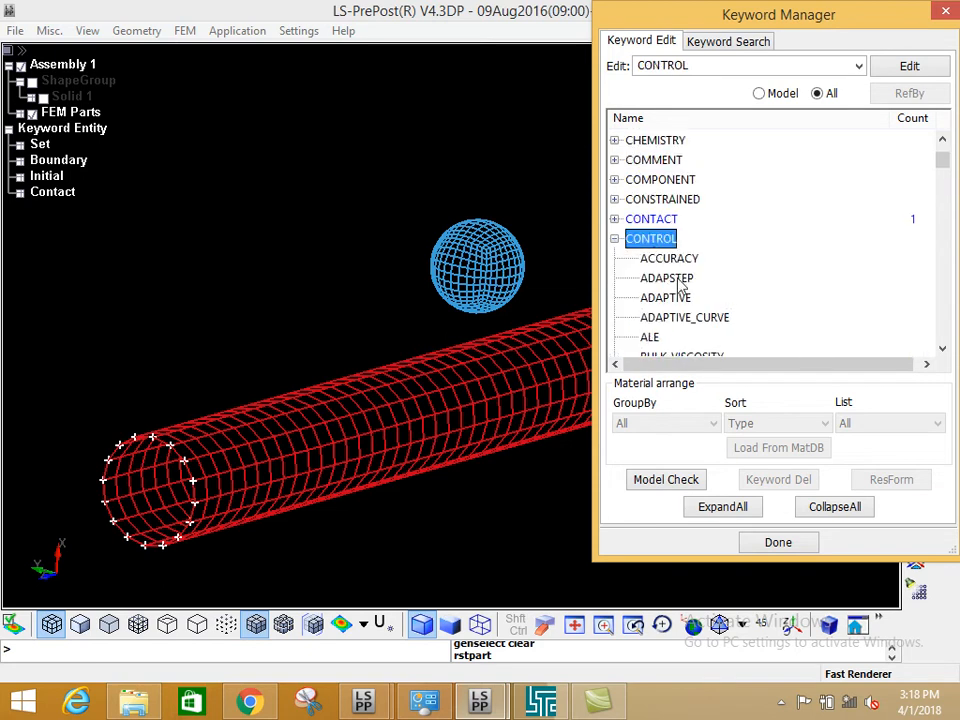
pyautogui.scroll(-2, 678, 287)
pyautogui.scroll(-15, 678, 287)
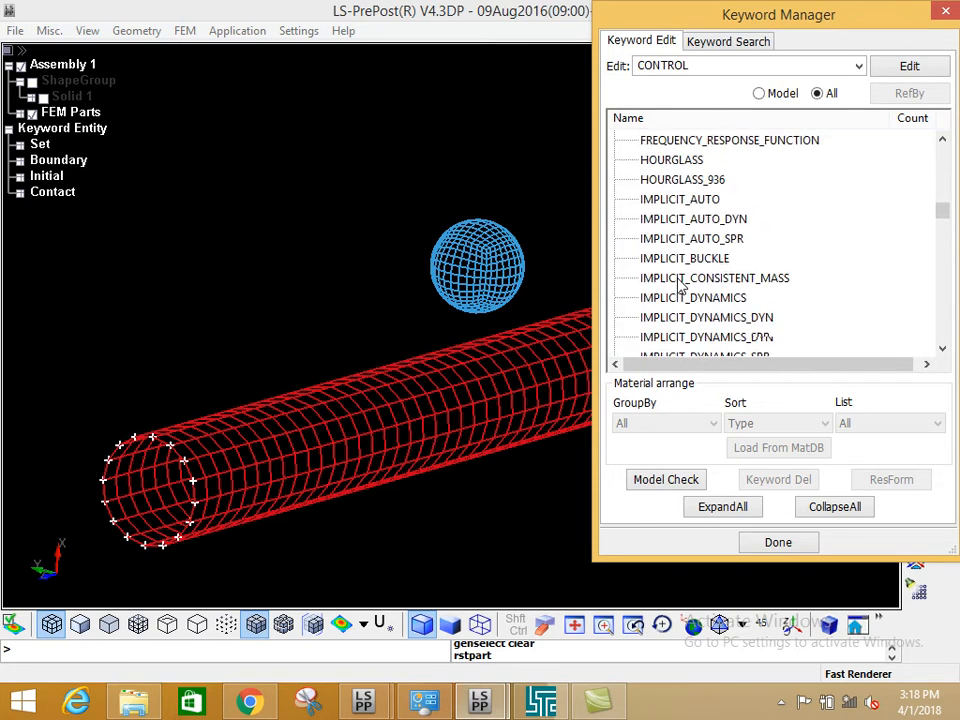
pyautogui.scroll(-15, 678, 287)
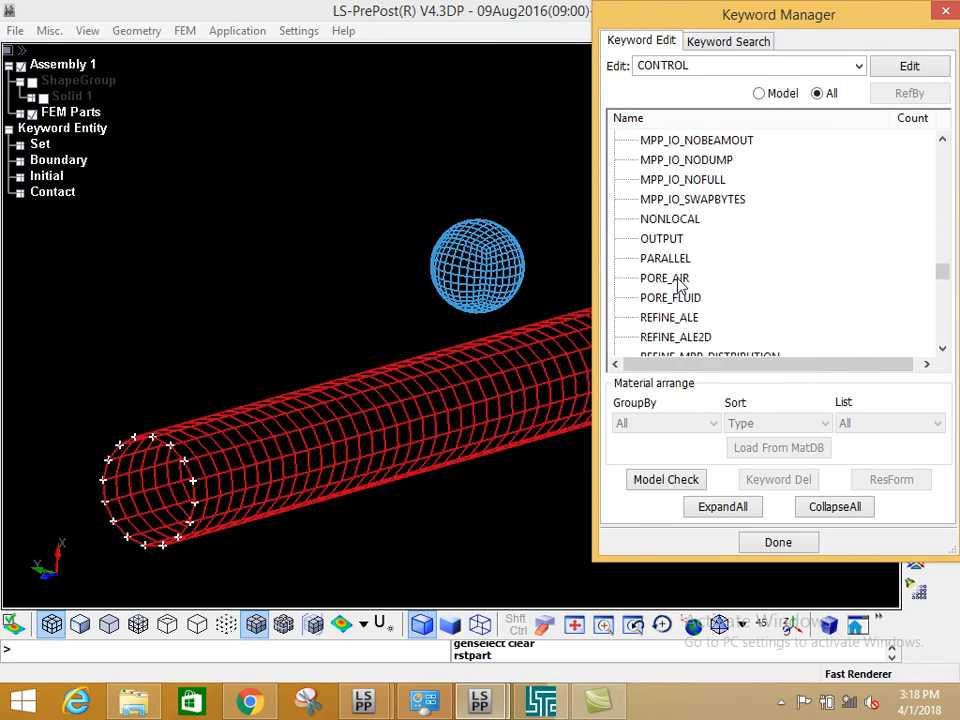
pyautogui.scroll(-8, 678, 287)
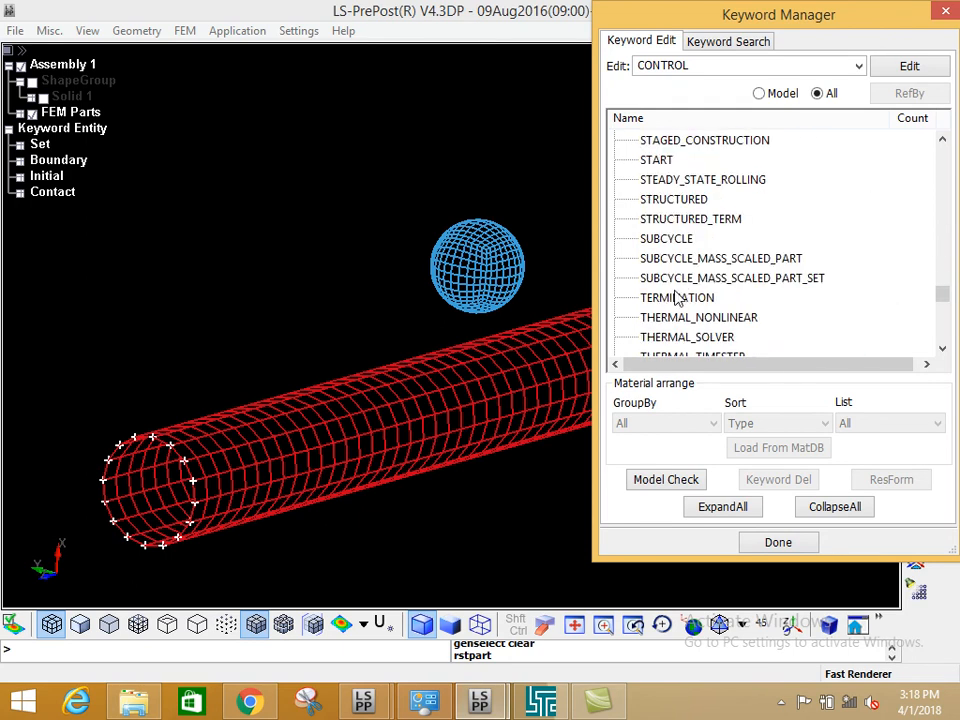
pyautogui.doubleClick(676, 298)
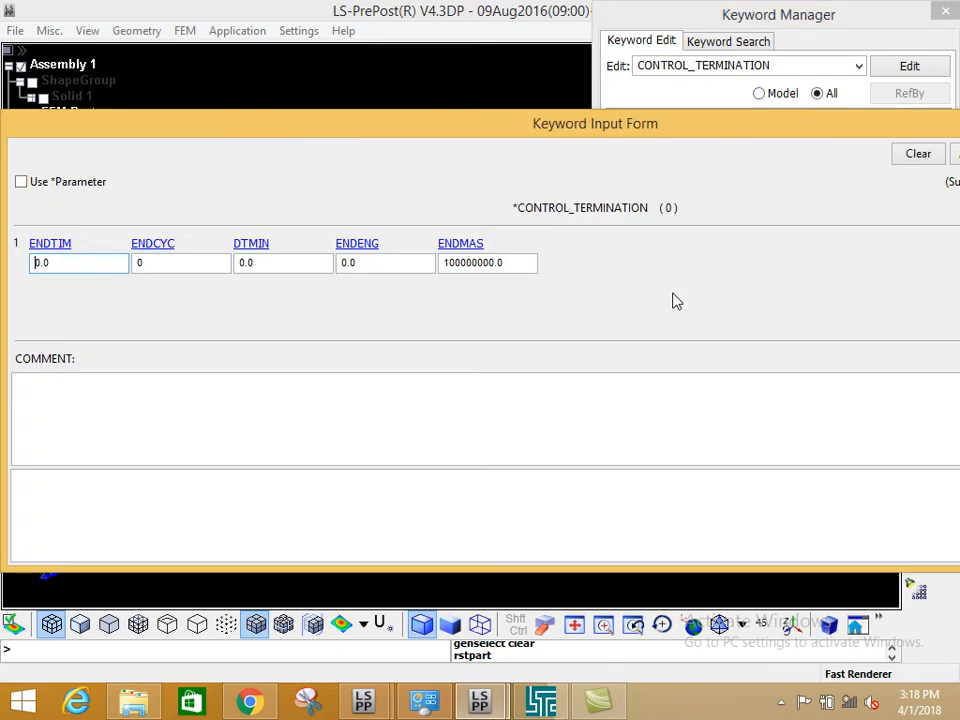
# Set the termination time ENDTIM to 50, accept the CONTROL_TERMINATION card and close the form
pyautogui.click(50, 260)
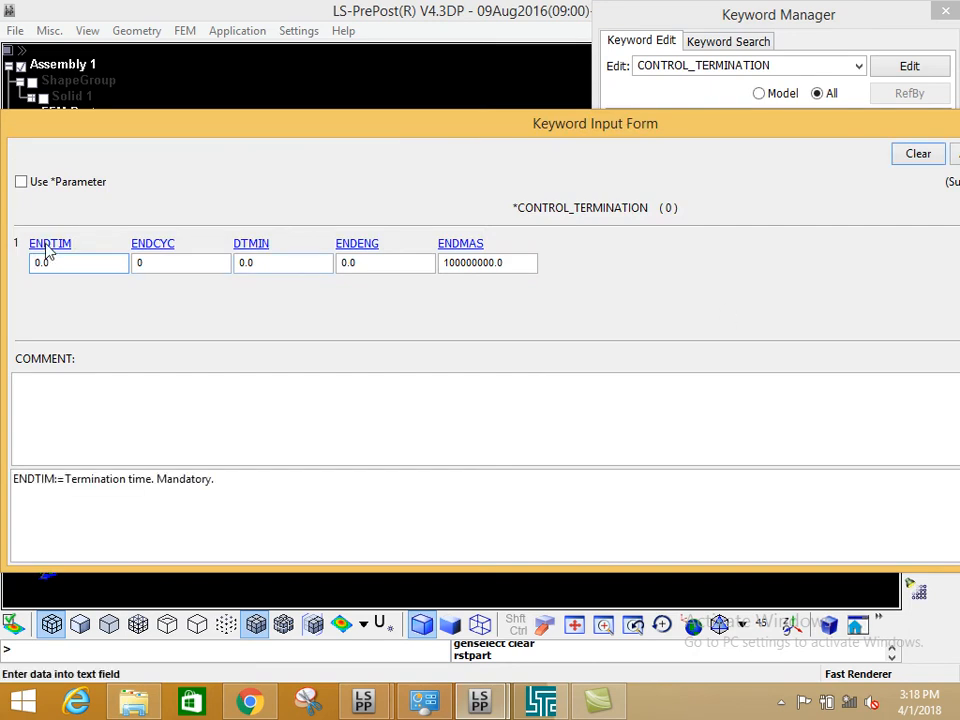
pyautogui.doubleClick(61, 261)
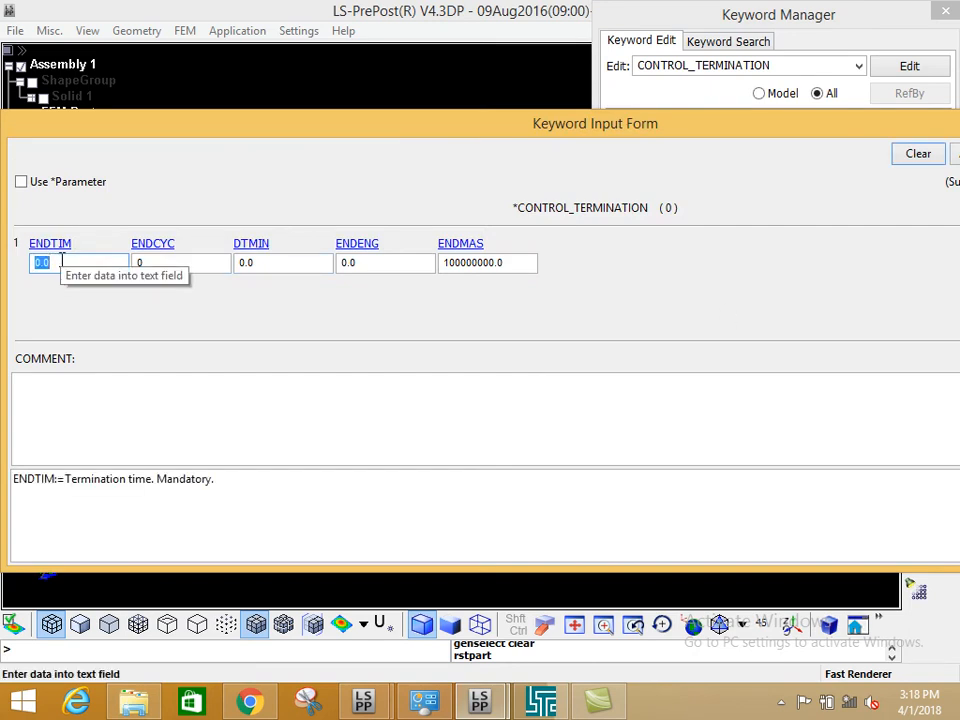
pyautogui.write('50')
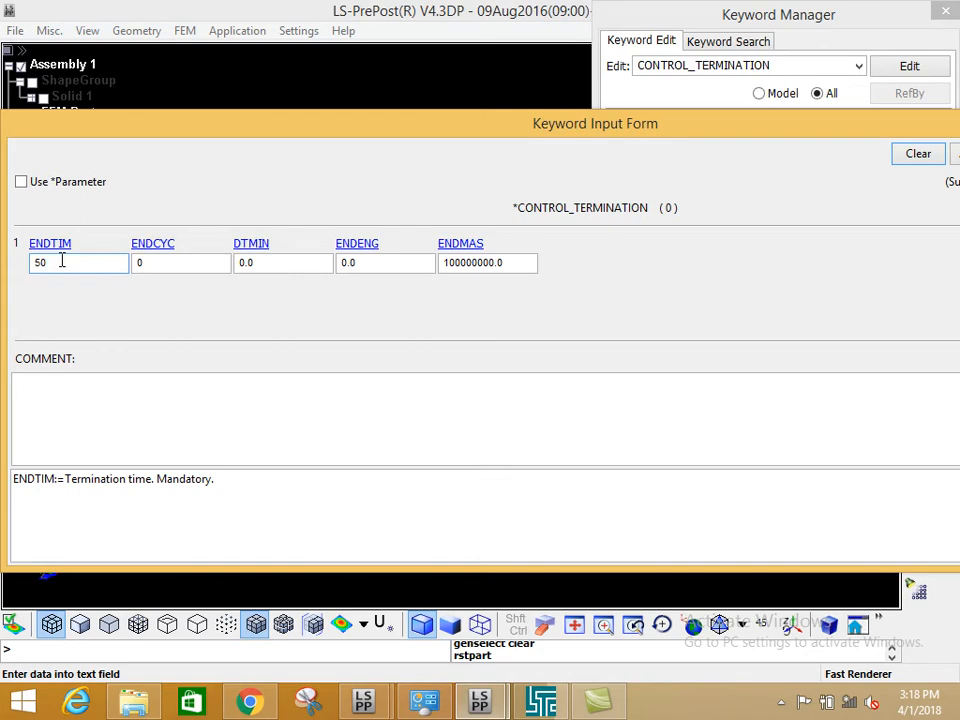
pyautogui.moveTo(735, 137); pyautogui.dragTo(480, 174)
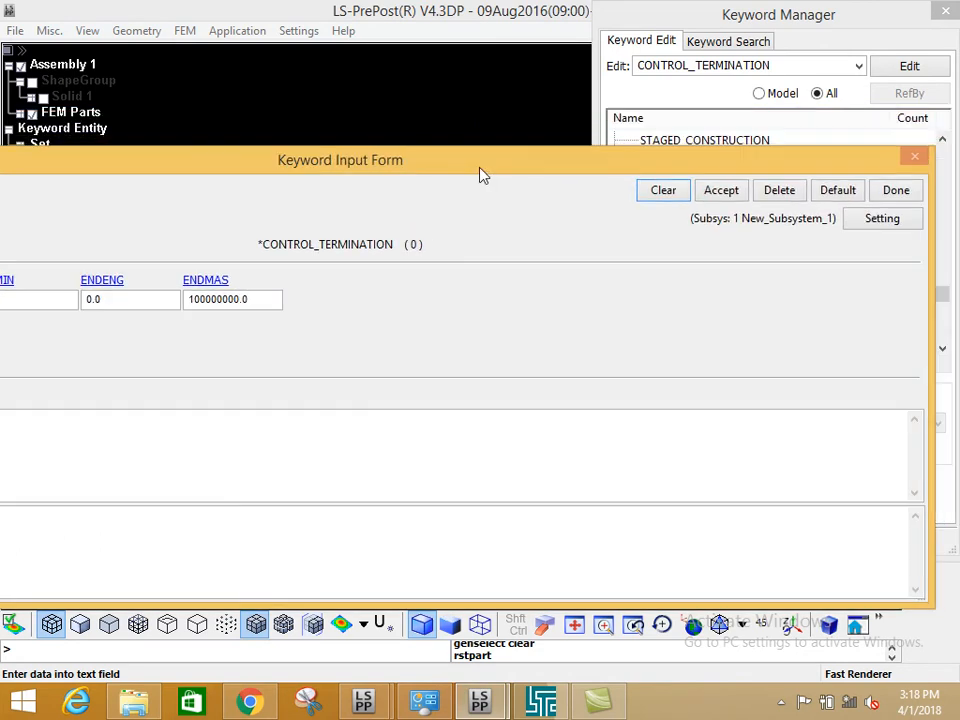
pyautogui.moveTo(589, 165); pyautogui.dragTo(546, 154)
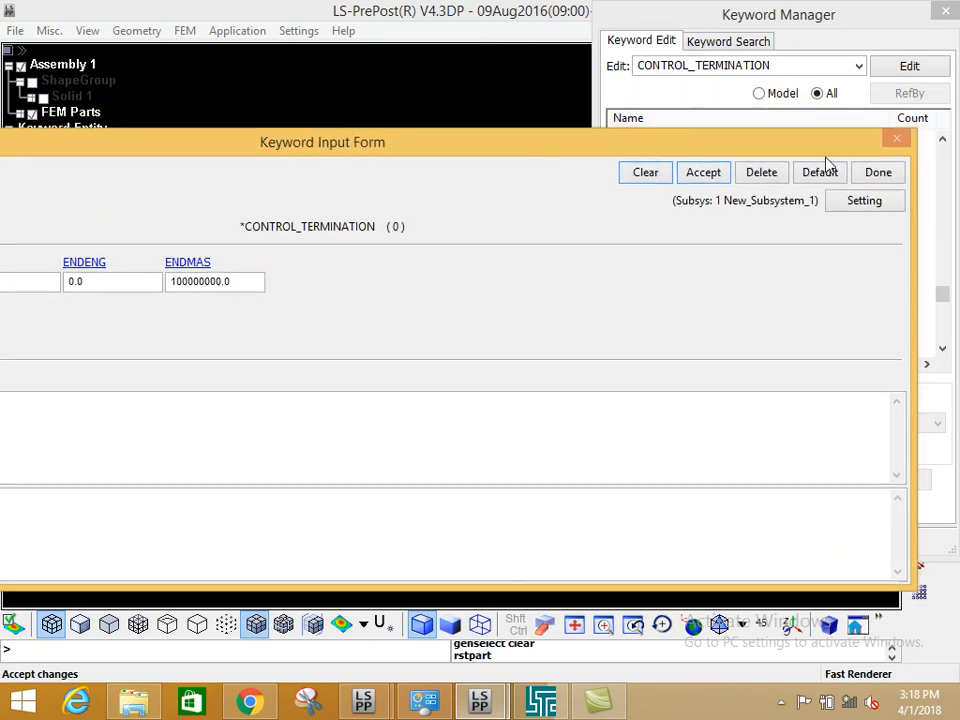
pyautogui.click(872, 180)
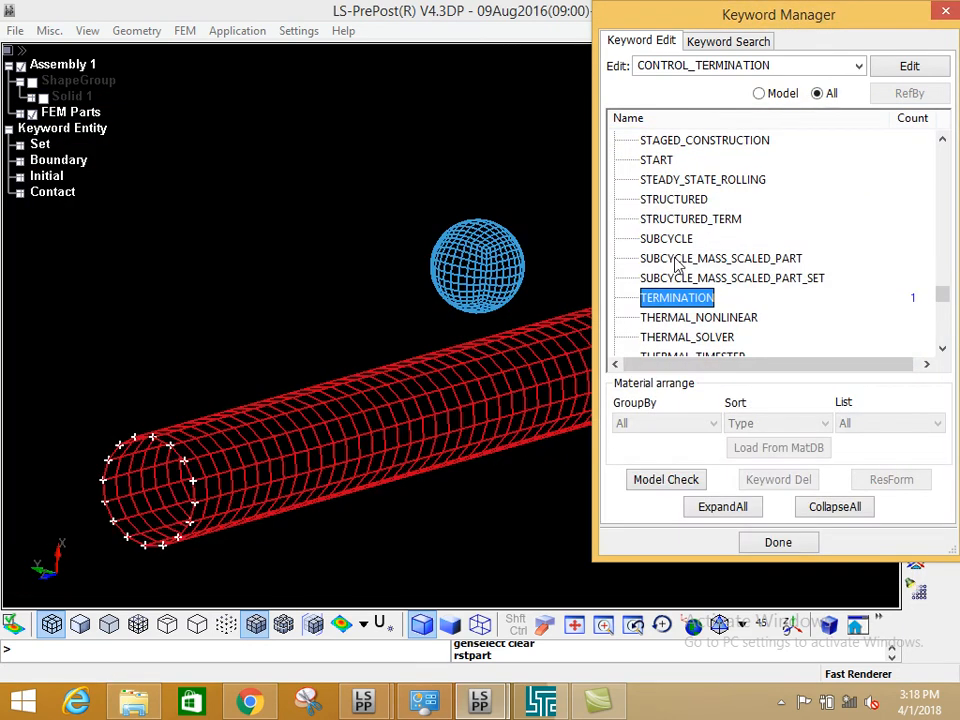
# Reopen the CONTROL_TERMINATION card to check the stored termination time
pyautogui.doubleClick(657, 299)
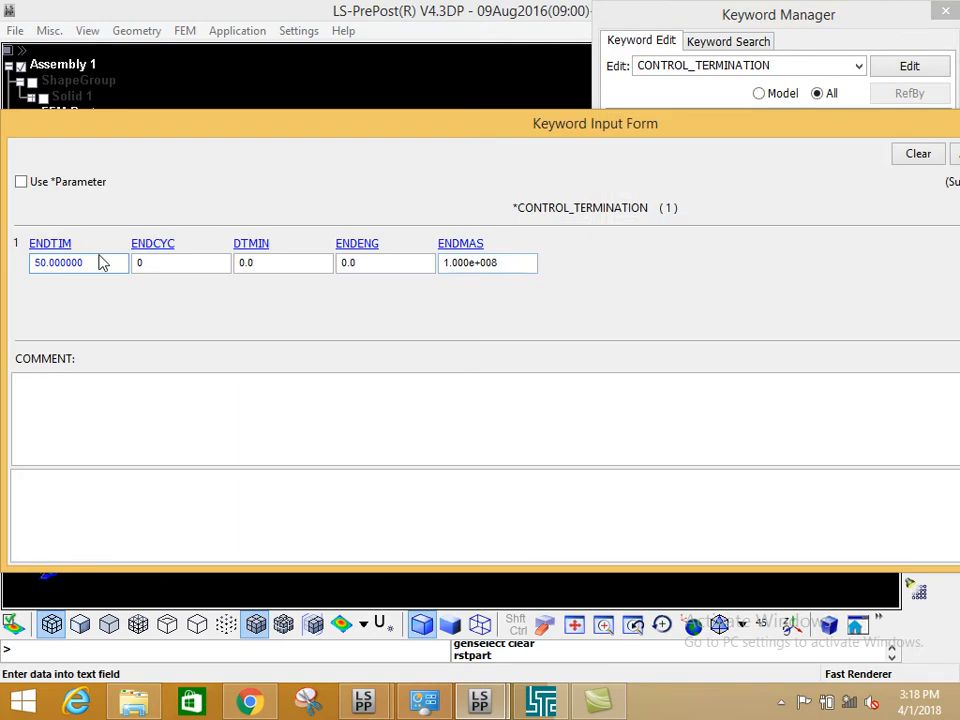
pyautogui.moveTo(371, 116); pyautogui.dragTo(161, 139)
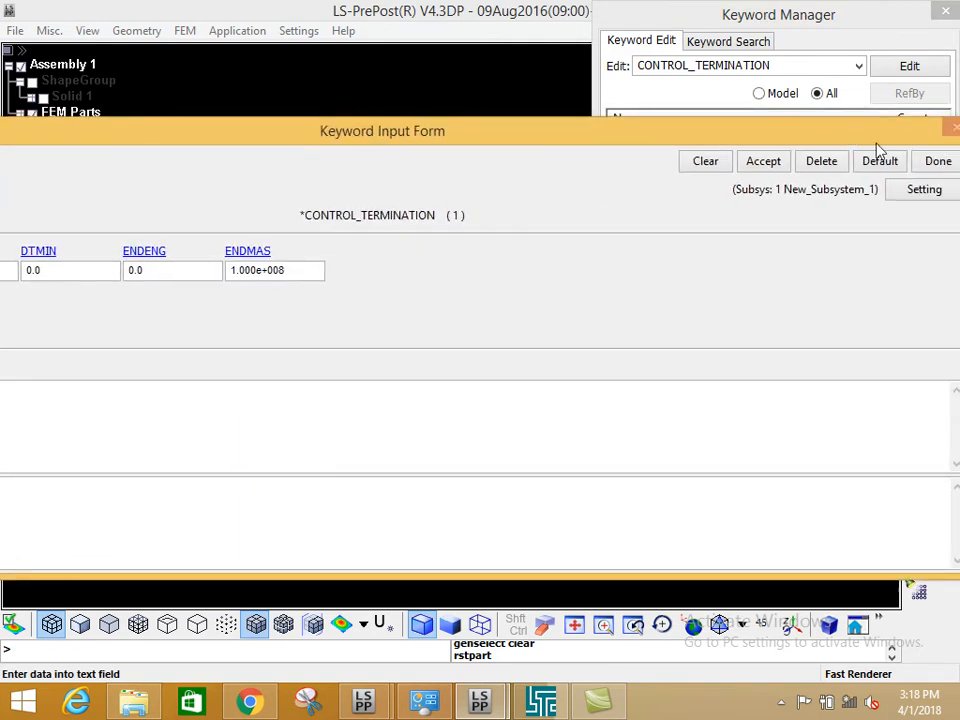
# Close the CONTROL_TERMINATION form and list only the keywords used in the model
pyautogui.click(926, 165)
pyautogui.scroll(5, 712, 188)
pyautogui.scroll(20, 707, 190)
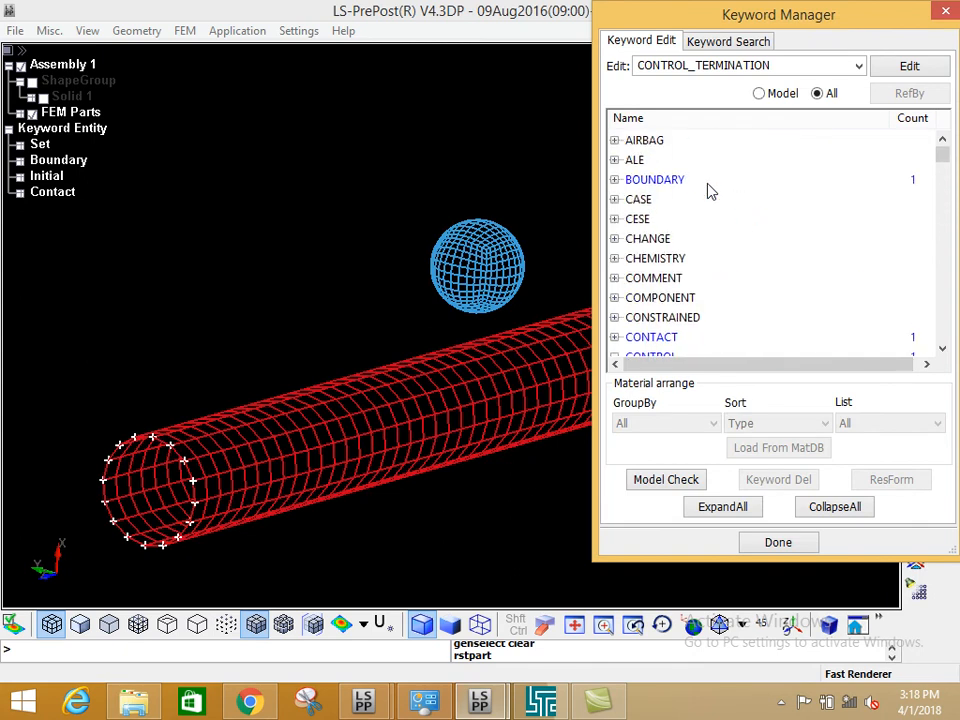
pyautogui.scroll(-2, 707, 190)
pyautogui.click(615, 238)
pyautogui.click(621, 240)
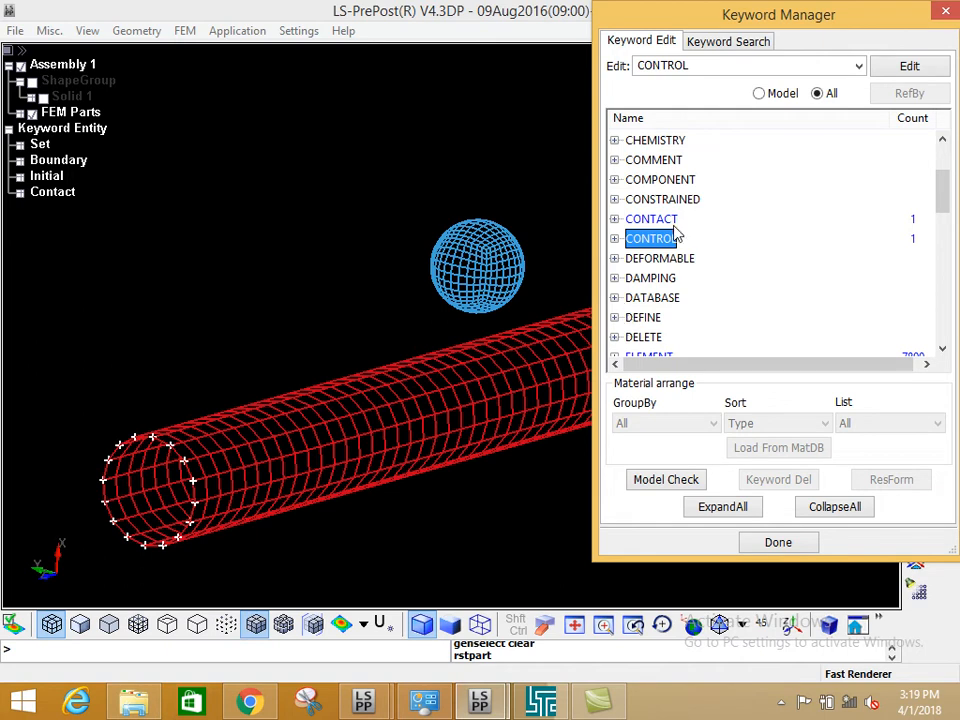
pyautogui.click(758, 93)
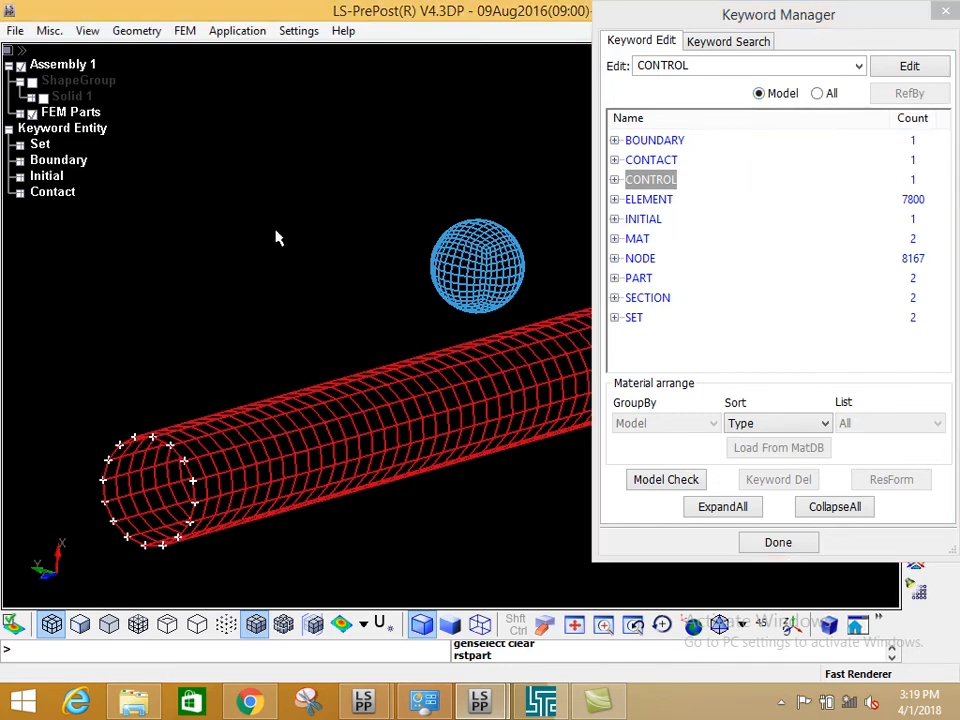
# Save the keyword file to the Desktop as test1.k in V971_R8 format, overwriting the existing file
pyautogui.hotkey('ctrl', 's')
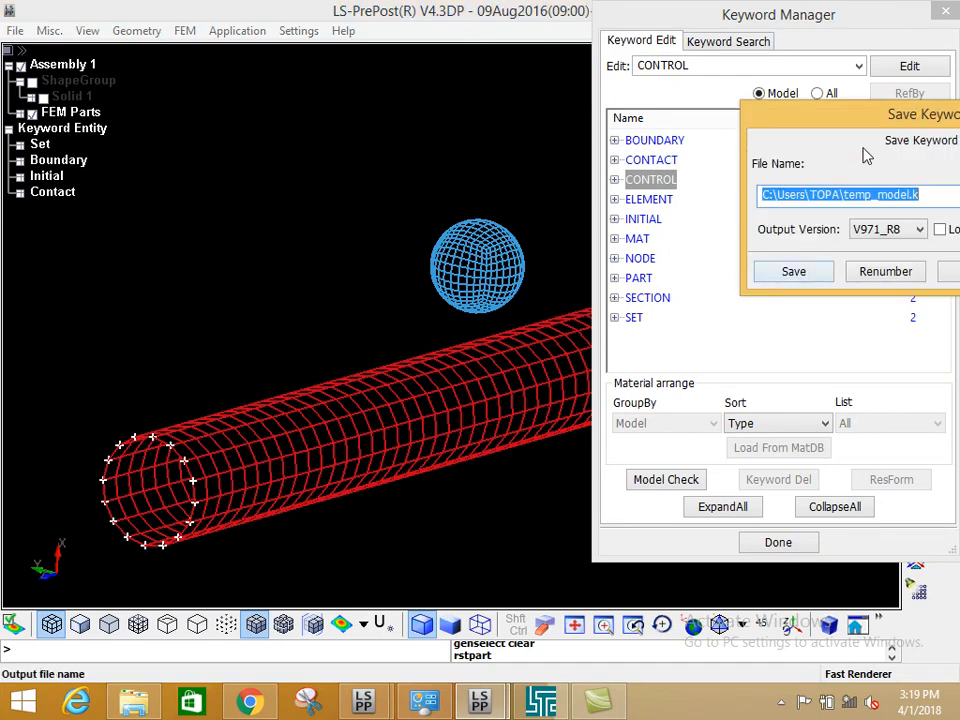
pyautogui.click(514, 195)
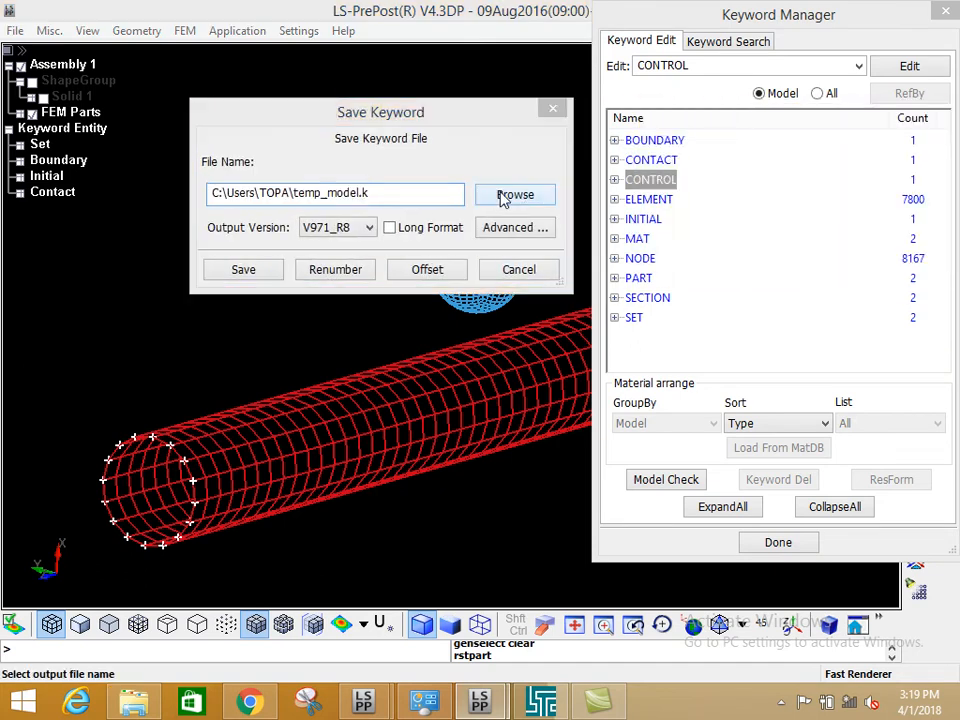
pyautogui.click(262, 259)
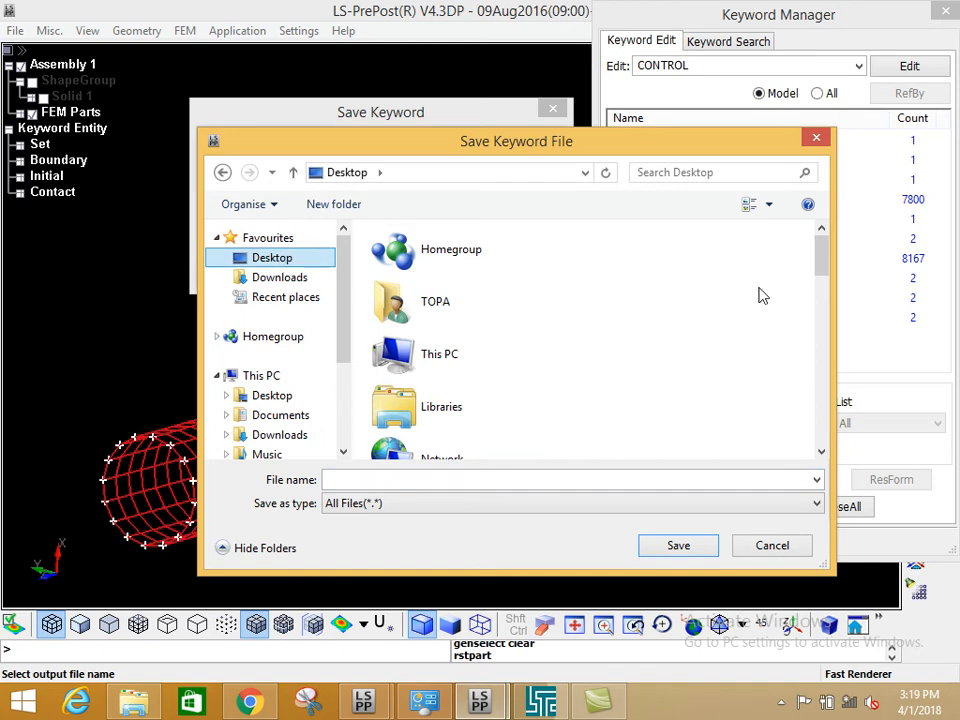
pyautogui.moveTo(826, 256); pyautogui.dragTo(808, 439)
pyautogui.click(467, 386)
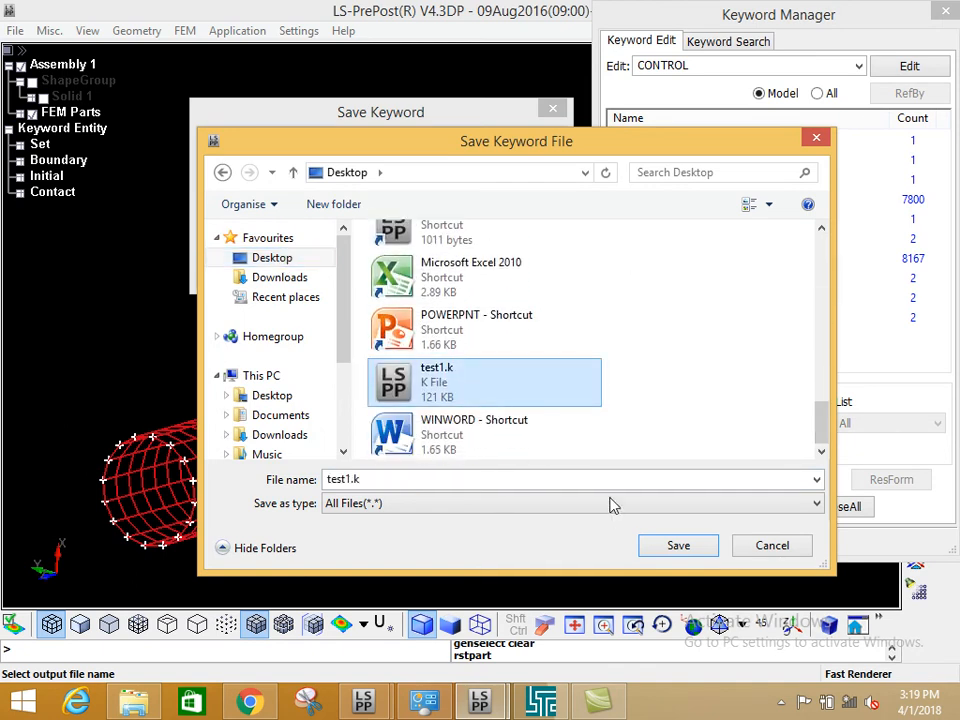
pyautogui.click(677, 546)
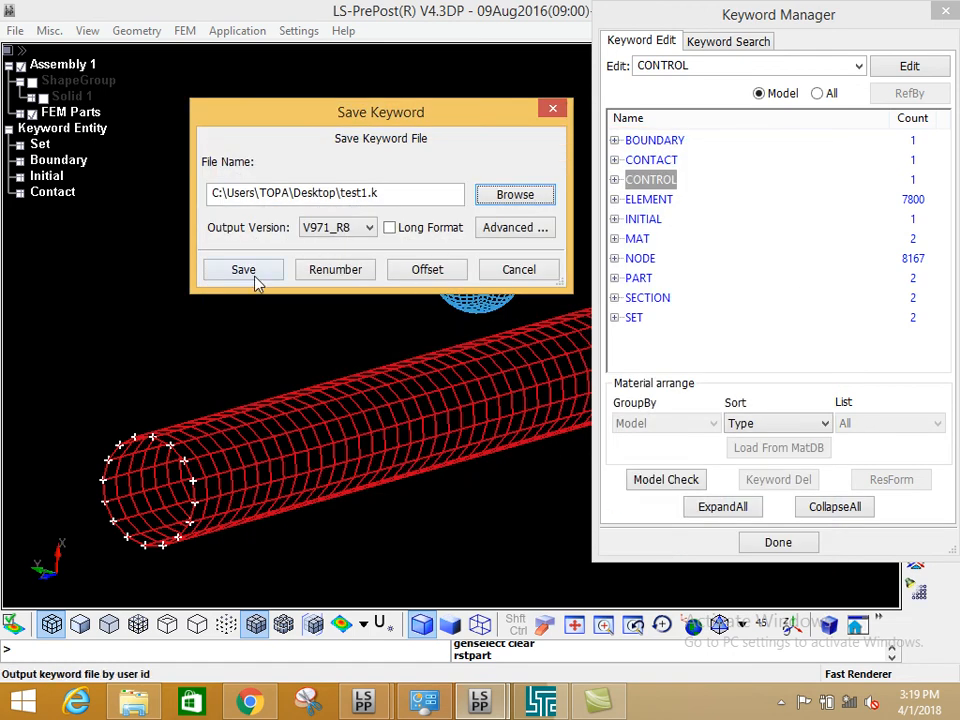
pyautogui.click(252, 276)
pyautogui.click(460, 420)
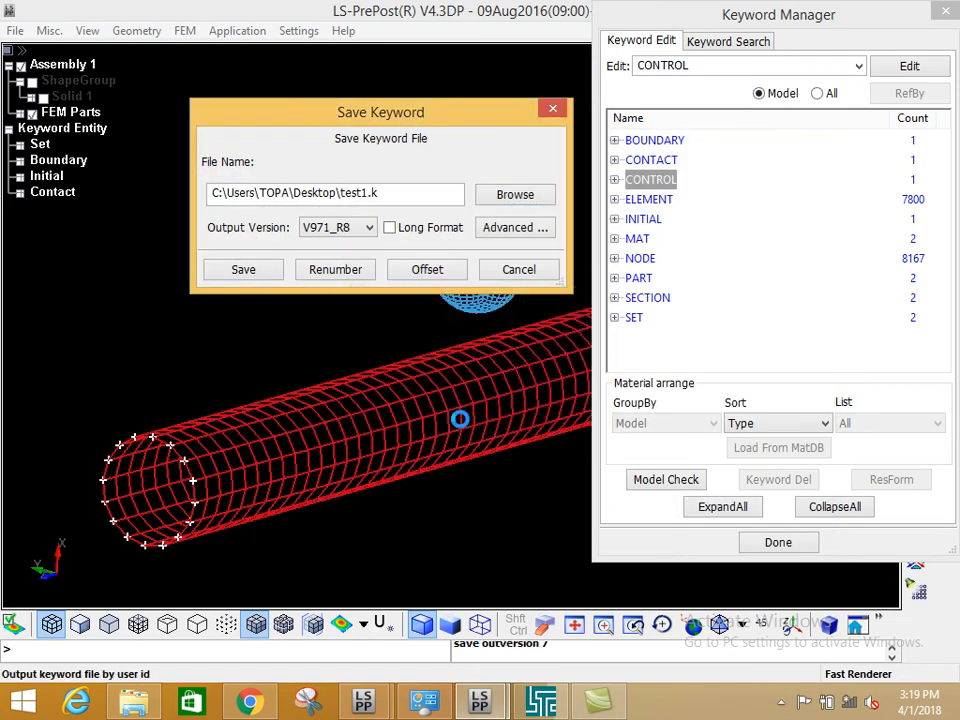
# Go to the desktop and open test1.k with WordPad in a maximized window
pyautogui.click(954, 712)
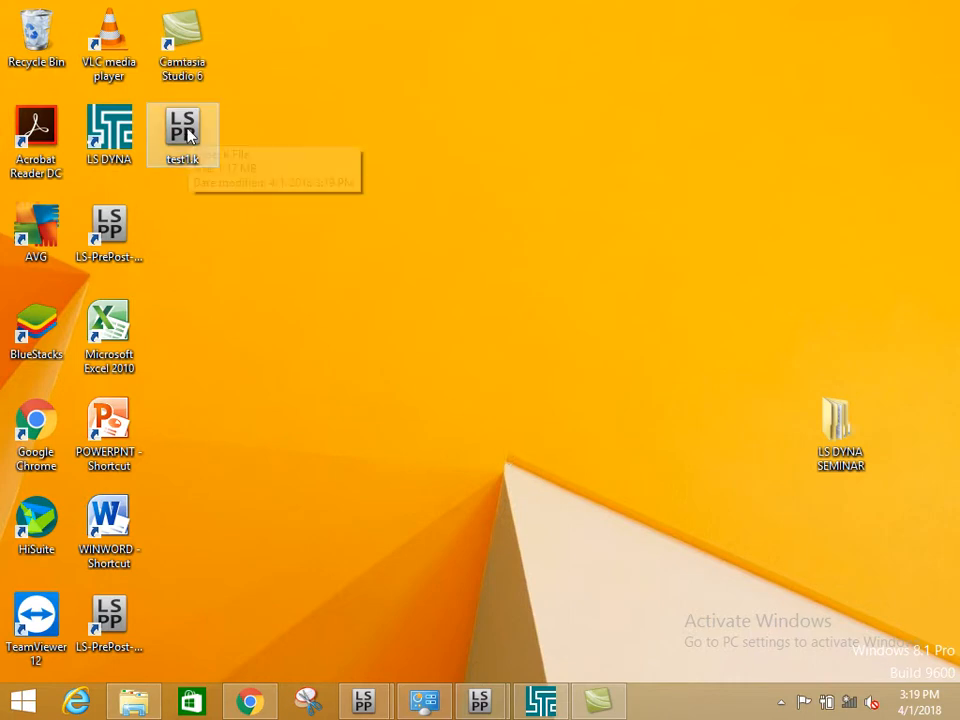
pyautogui.rightClick(189, 134)
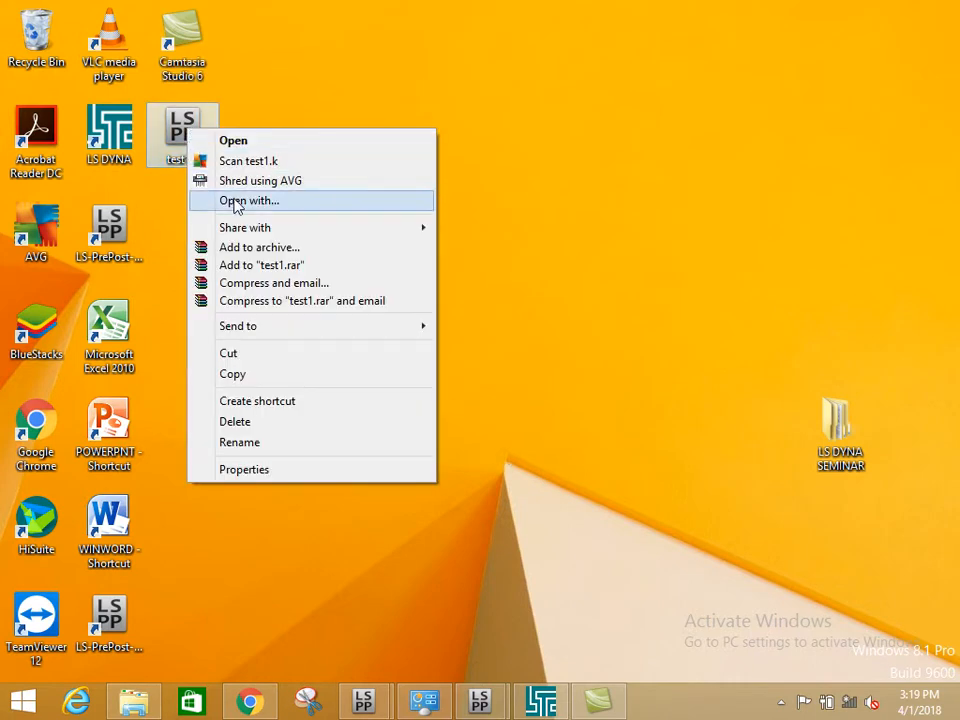
pyautogui.click(234, 203)
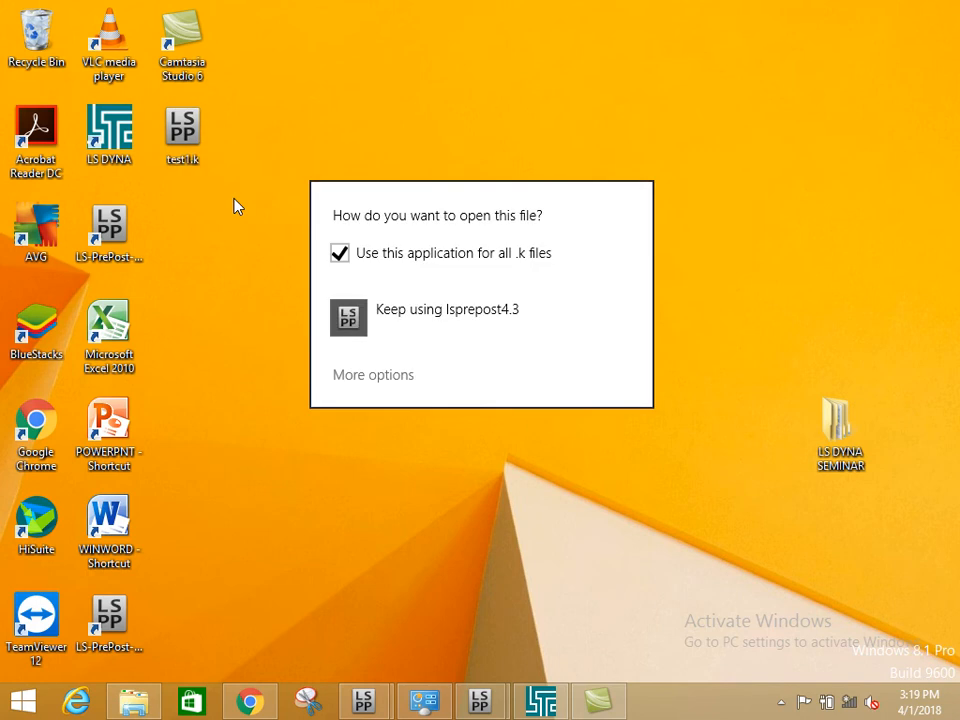
pyautogui.click(366, 374)
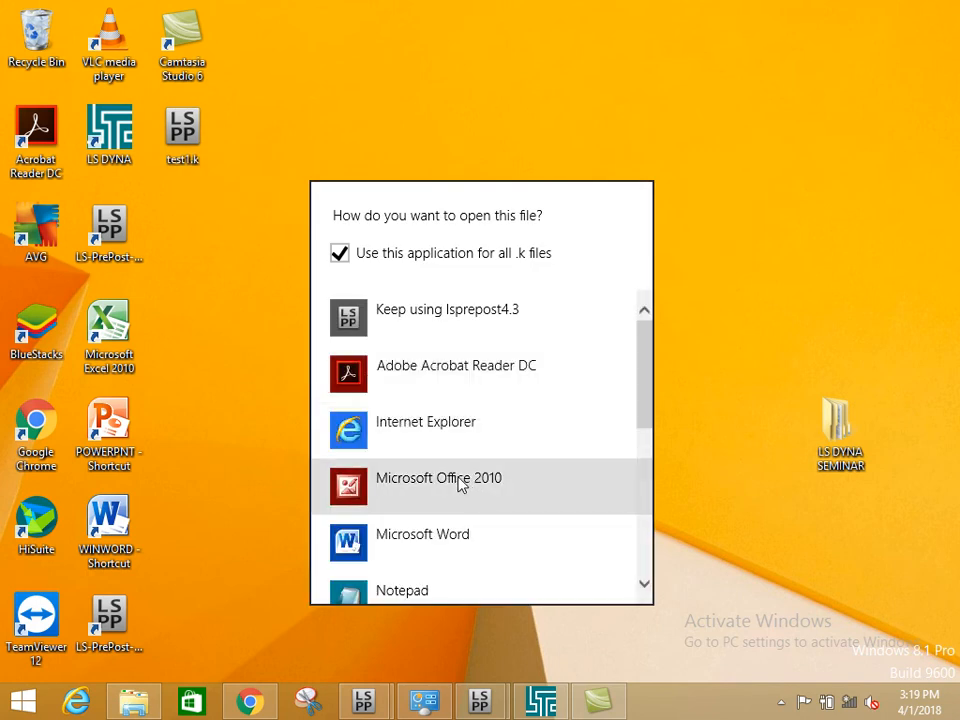
pyautogui.scroll(-2, 430, 500)
pyautogui.scroll(-3, 410, 550)
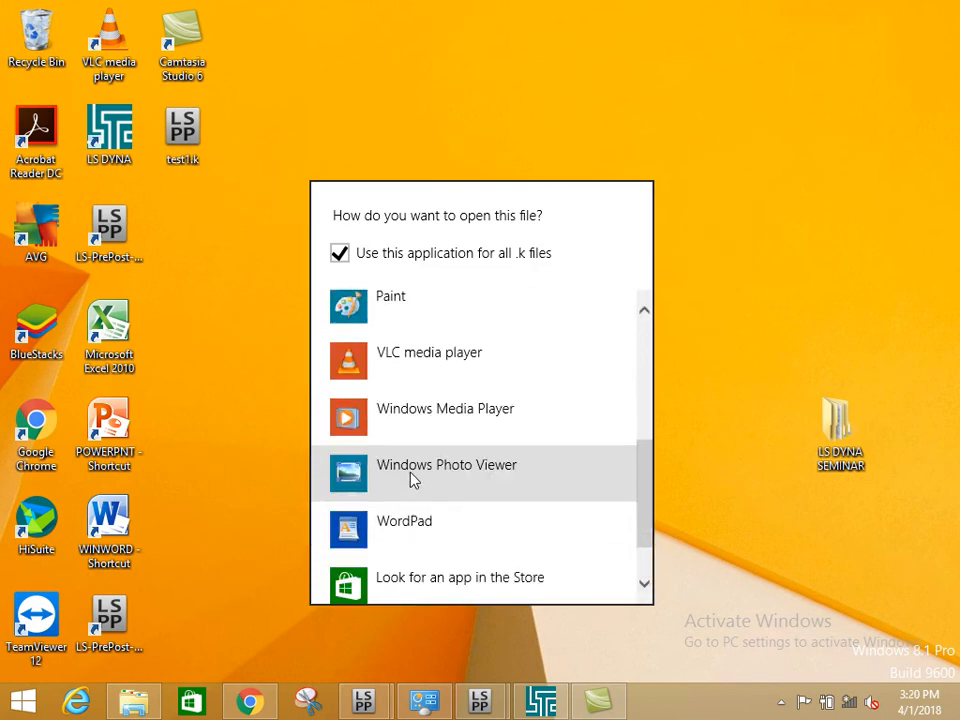
pyautogui.click(412, 492)
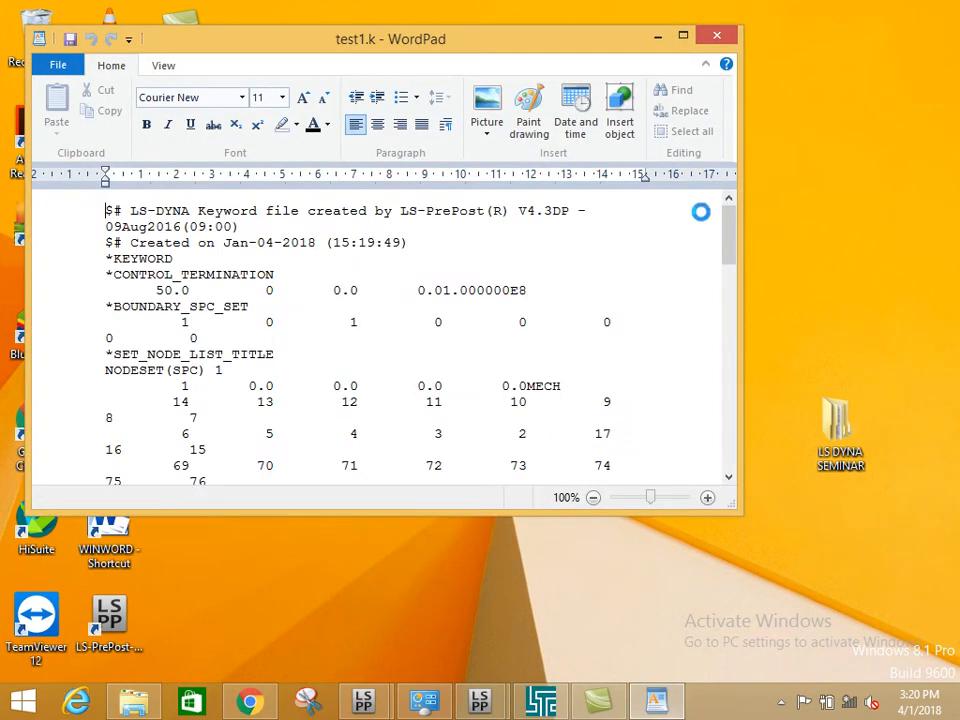
pyautogui.moveTo(553, 47)
pyautogui.mouseDown()
pyautogui.moveTo(663, 385)
pyautogui.moveTo(563, 64)
pyautogui.mouseUp()
pyautogui.click(700, 68)
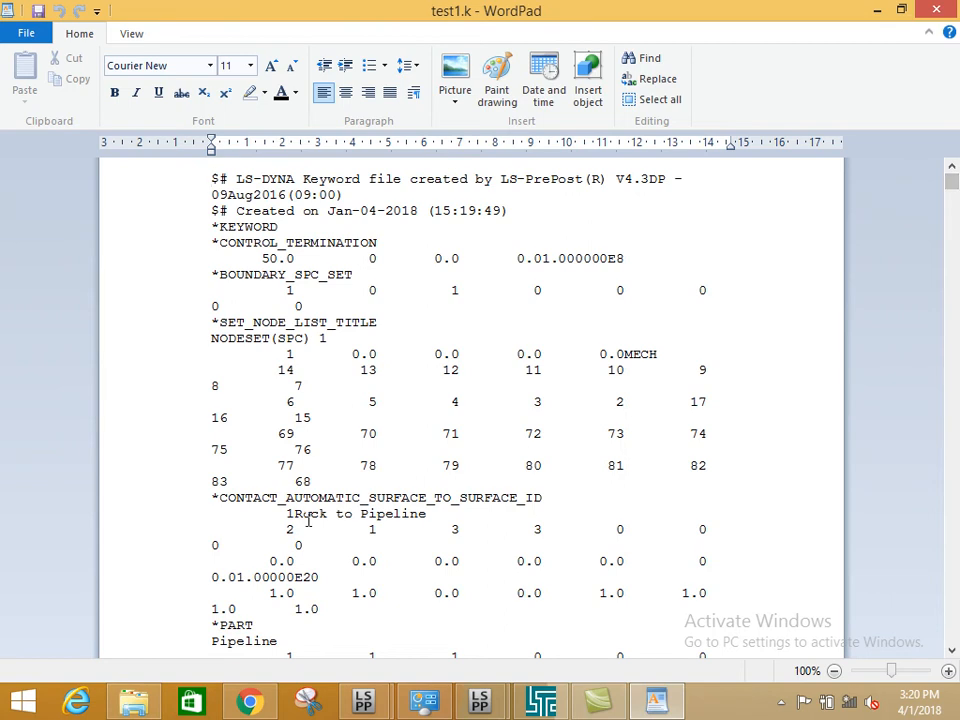
# Examine the contact, node set, termination and elastic material entries in test1.k, and close the file
pyautogui.moveTo(286, 497); pyautogui.dragTo(408, 503)
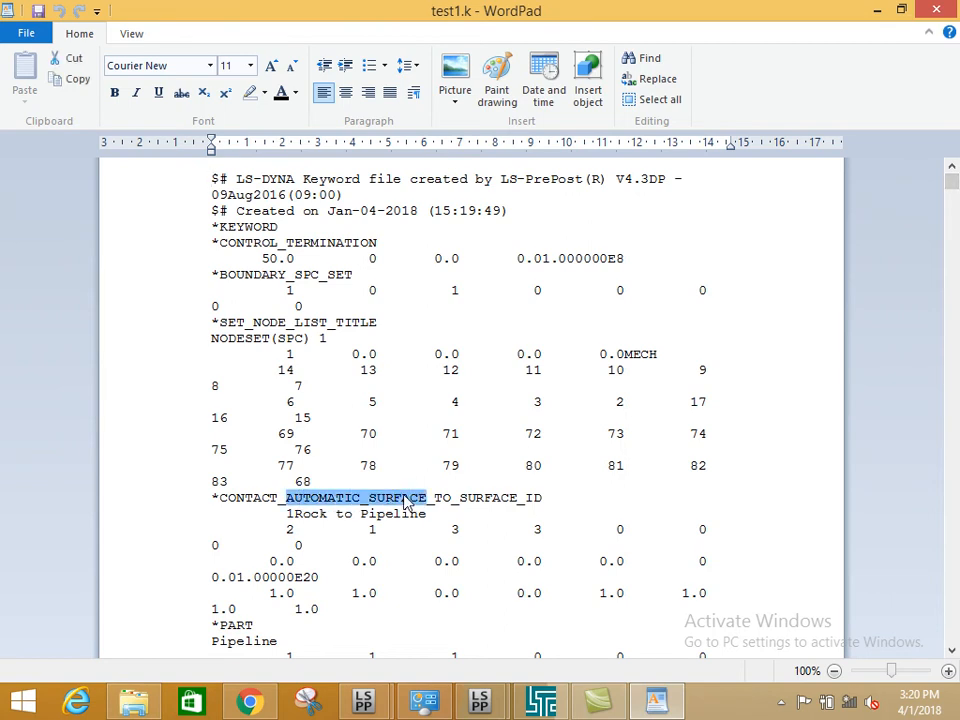
pyautogui.moveTo(211, 338); pyautogui.dragTo(309, 338)
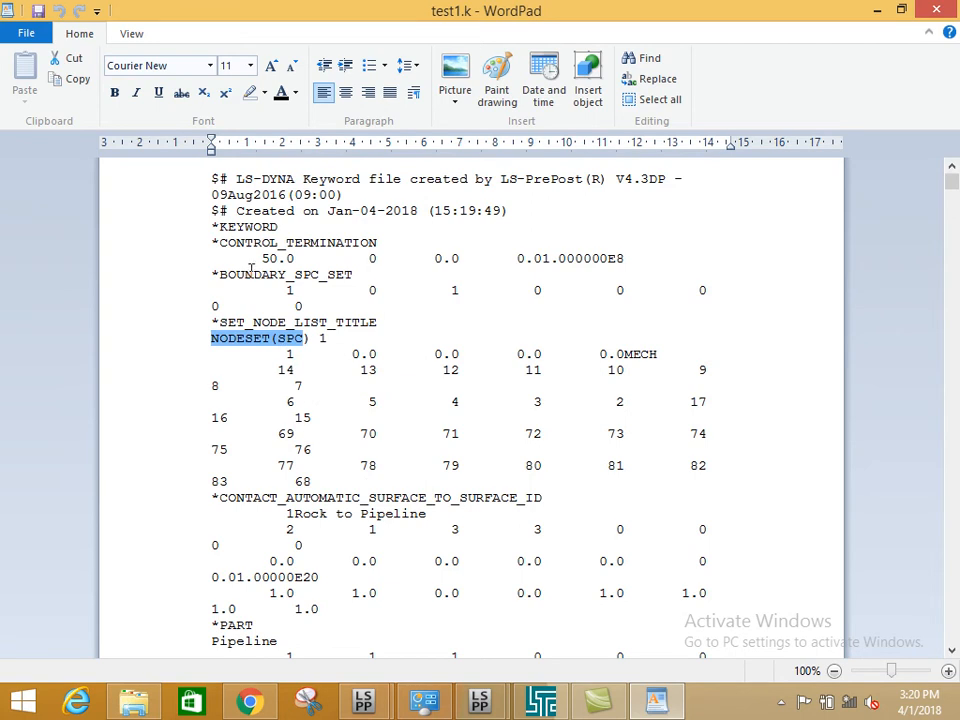
pyautogui.moveTo(251, 259); pyautogui.dragTo(290, 258)
pyautogui.scroll(-7, 315, 435)
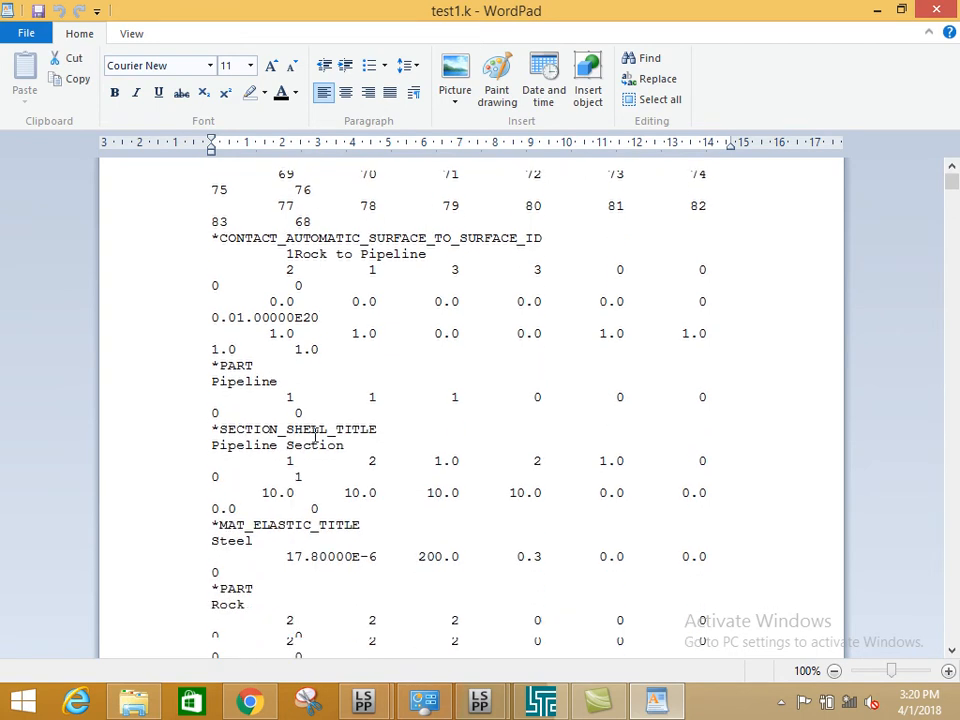
pyautogui.scroll(-3, 315, 435)
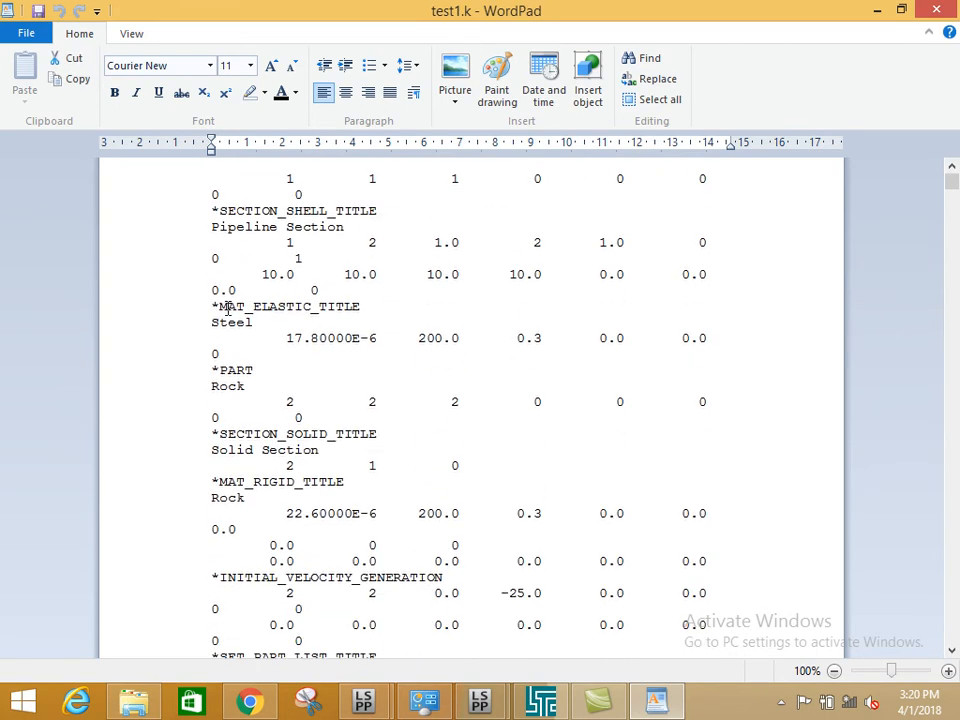
pyautogui.moveTo(218, 306); pyautogui.dragTo(354, 346)
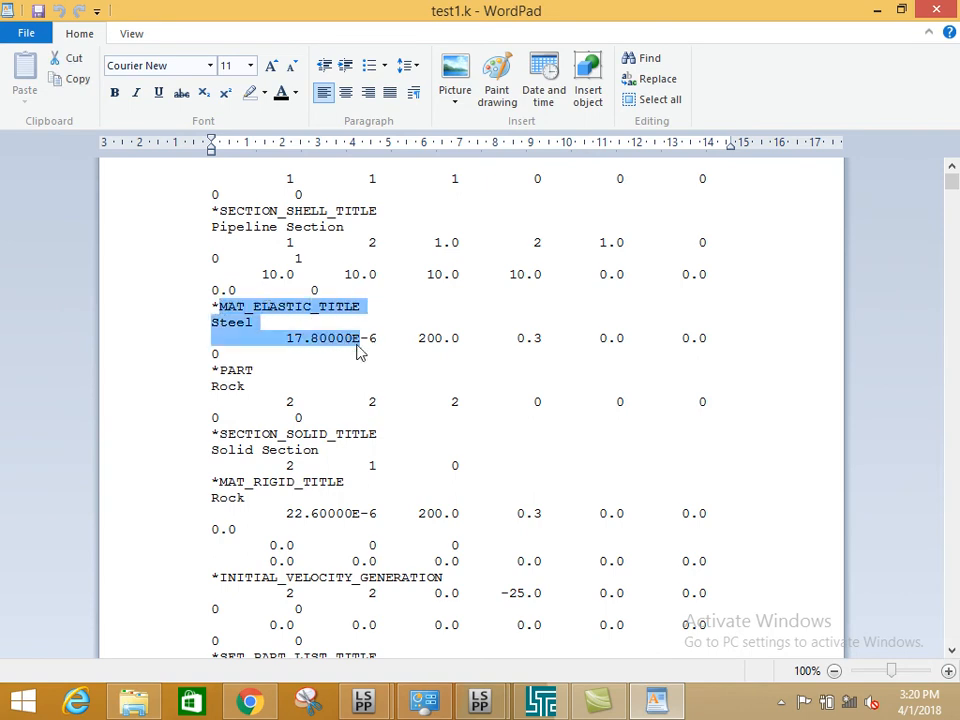
pyautogui.click(940, 9)
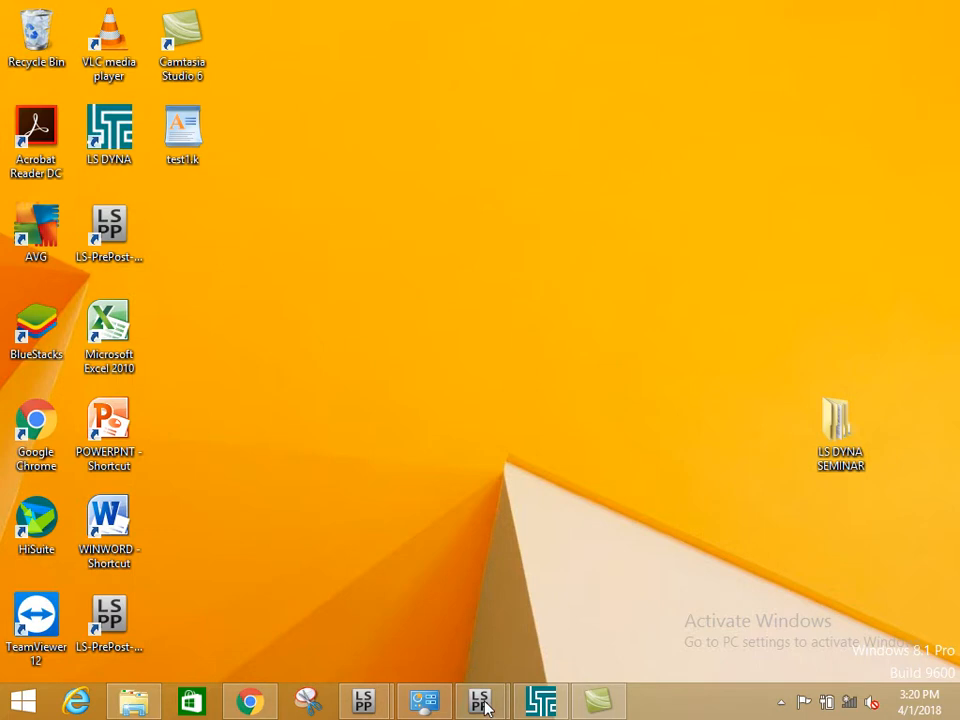
# Switch back to the pipeline model in LS-PrePost and close the Keyword Manager
pyautogui.moveTo(476, 699)
pyautogui.click(545, 636)
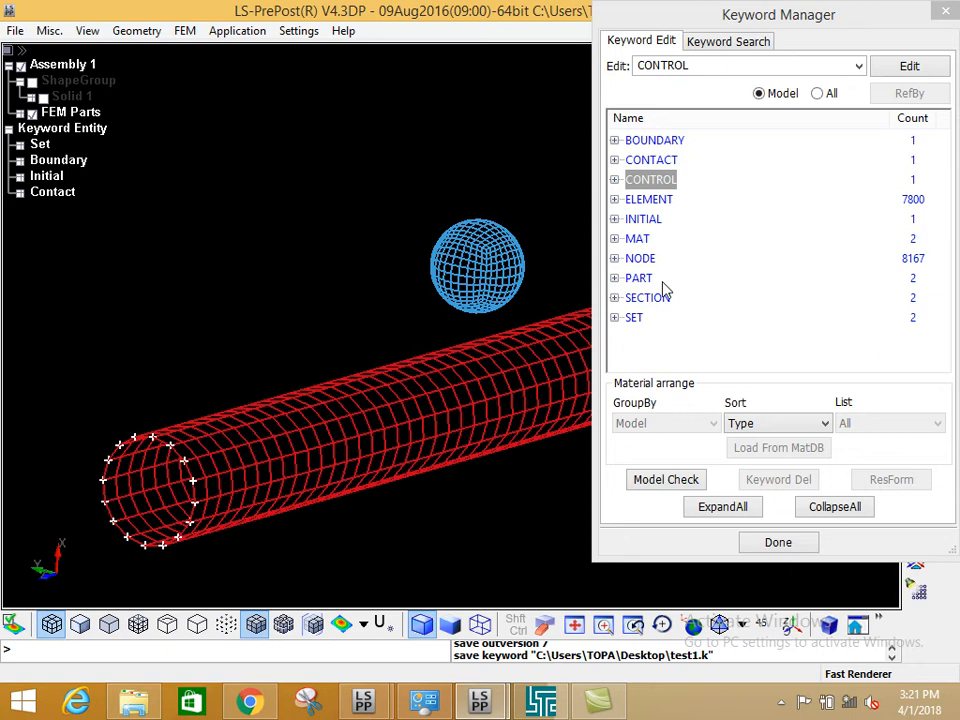
pyautogui.moveTo(866, 18); pyautogui.dragTo(610, 75)
pyautogui.click(716, 60)
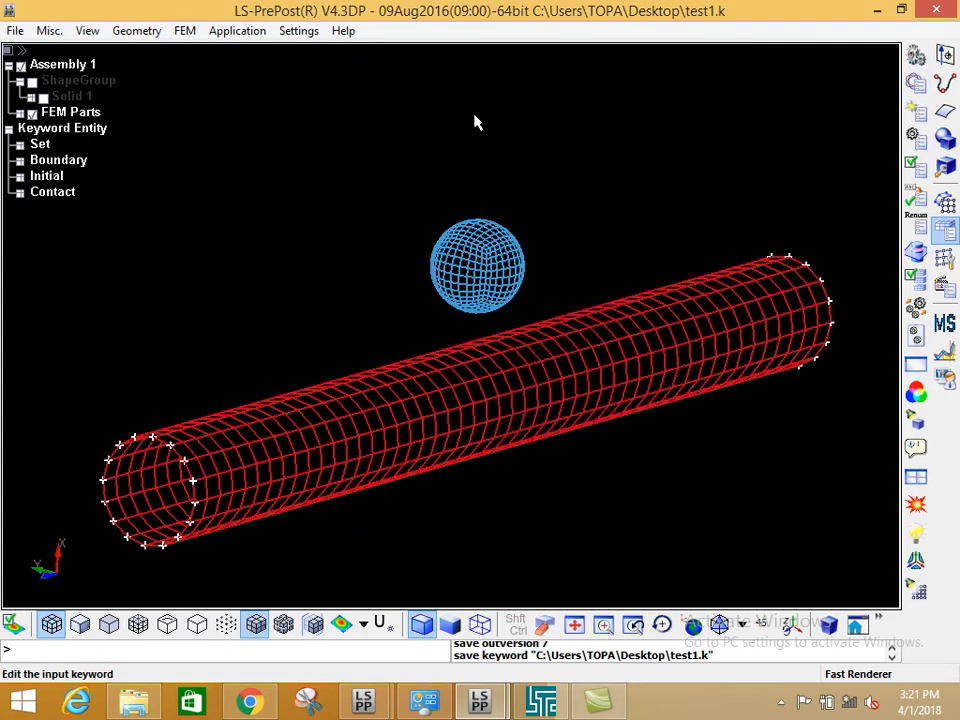
# Save the model to test1.k again with the whole model fitted in view, and close the crashed LS-PrePost
pyautogui.hotkey('ctrl', 'a')
pyautogui.hotkey('ctrl', 's')
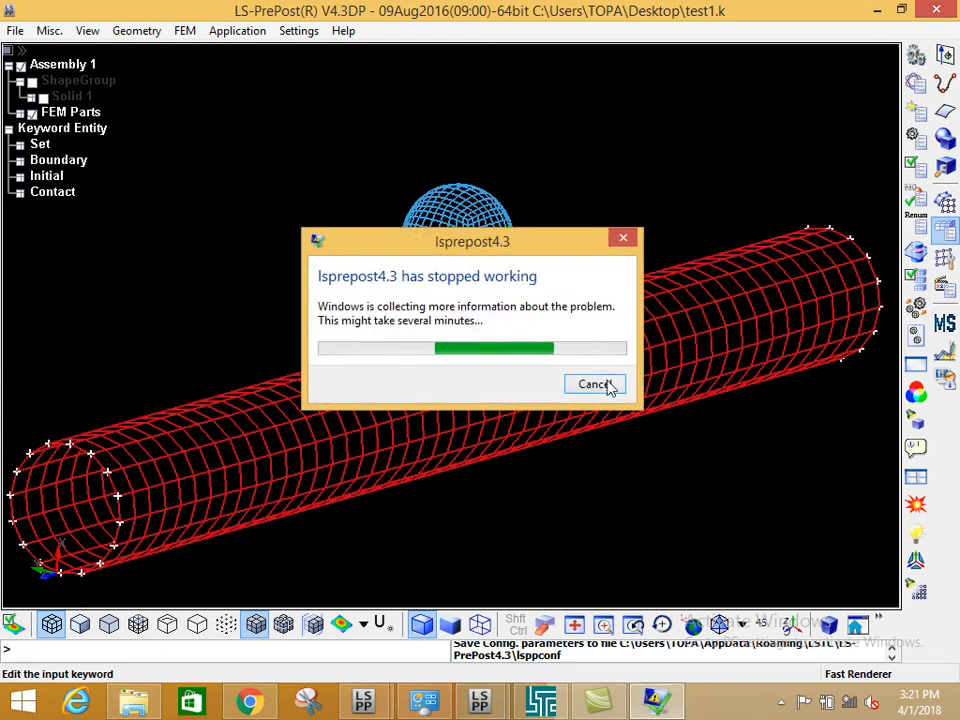
pyautogui.click(604, 385)
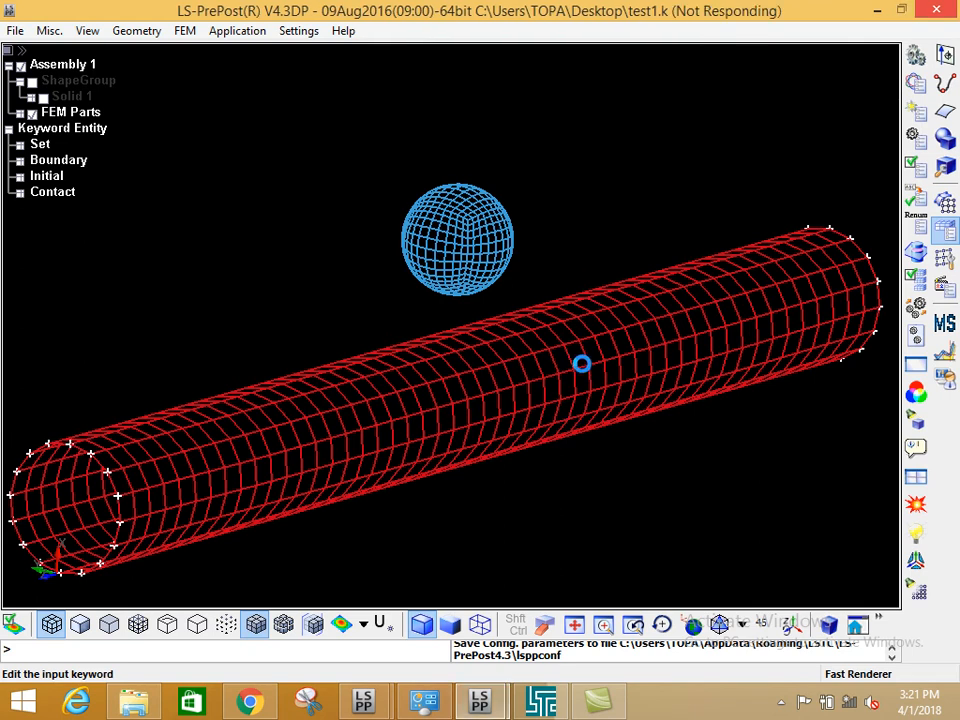
pyautogui.click(553, 410)
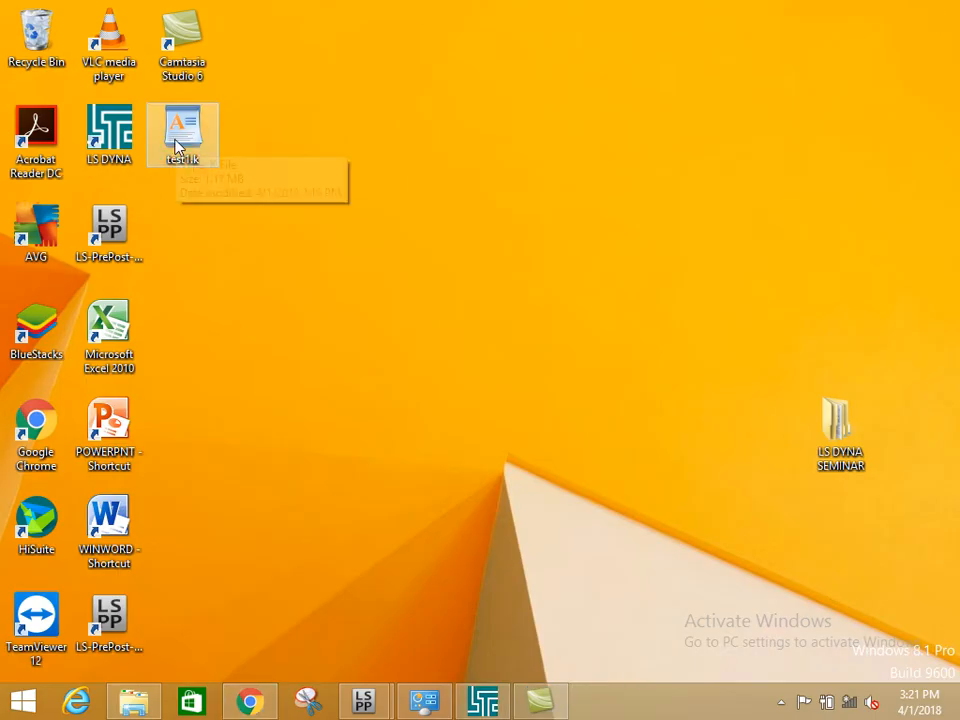
# Reopen test1.k from the desktop in WordPad and look through its keyword entries
pyautogui.rightClick(199, 131)
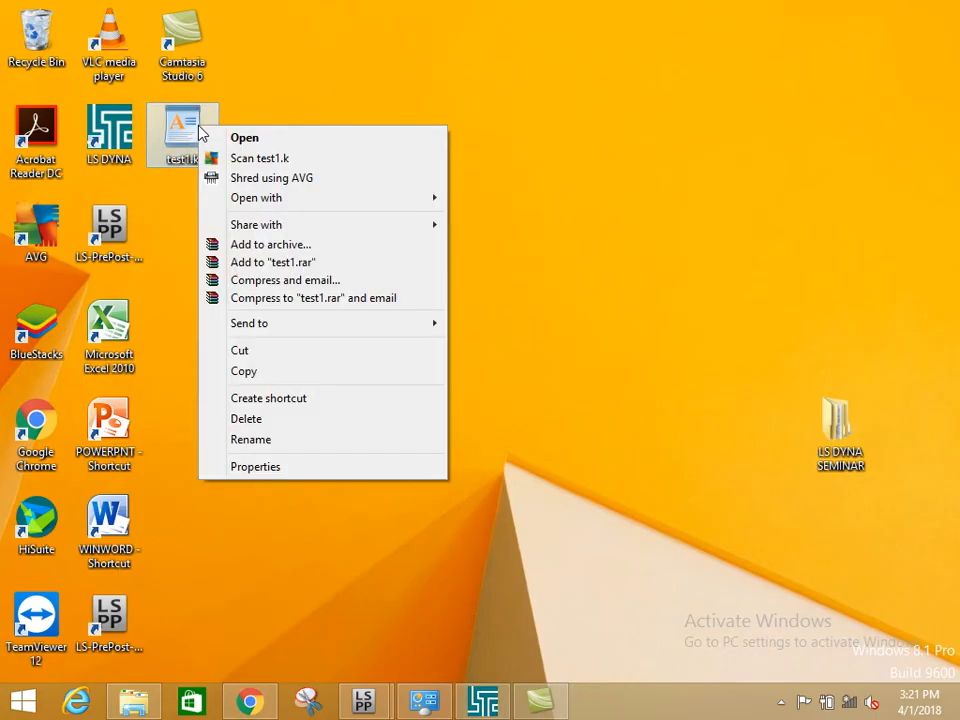
pyautogui.moveTo(287, 201)
pyautogui.click(465, 219)
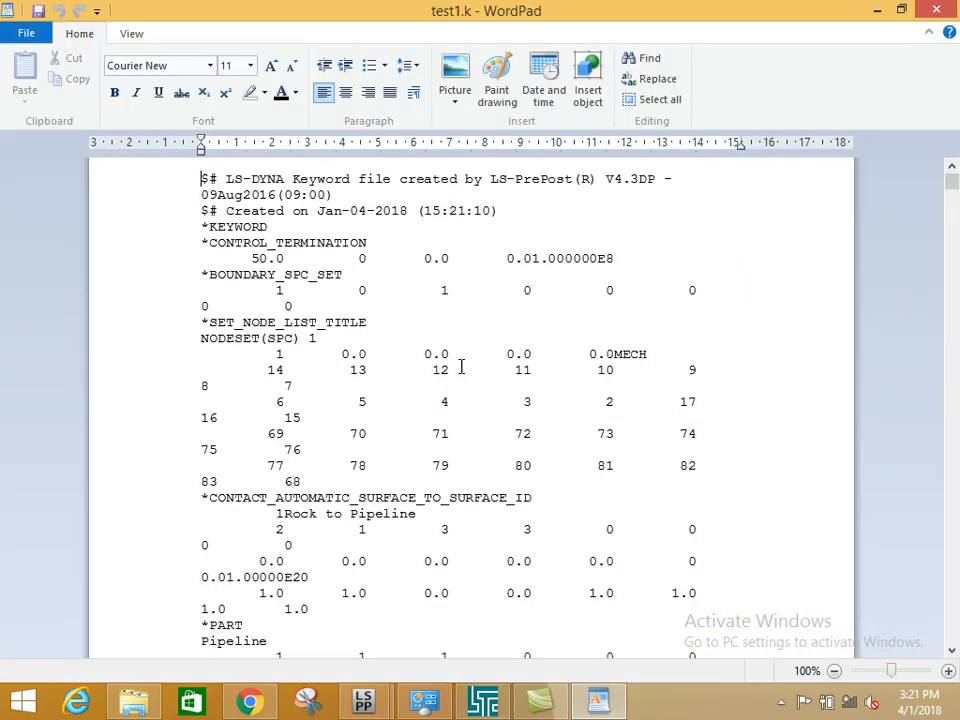
pyautogui.scroll(-7, 486, 382)
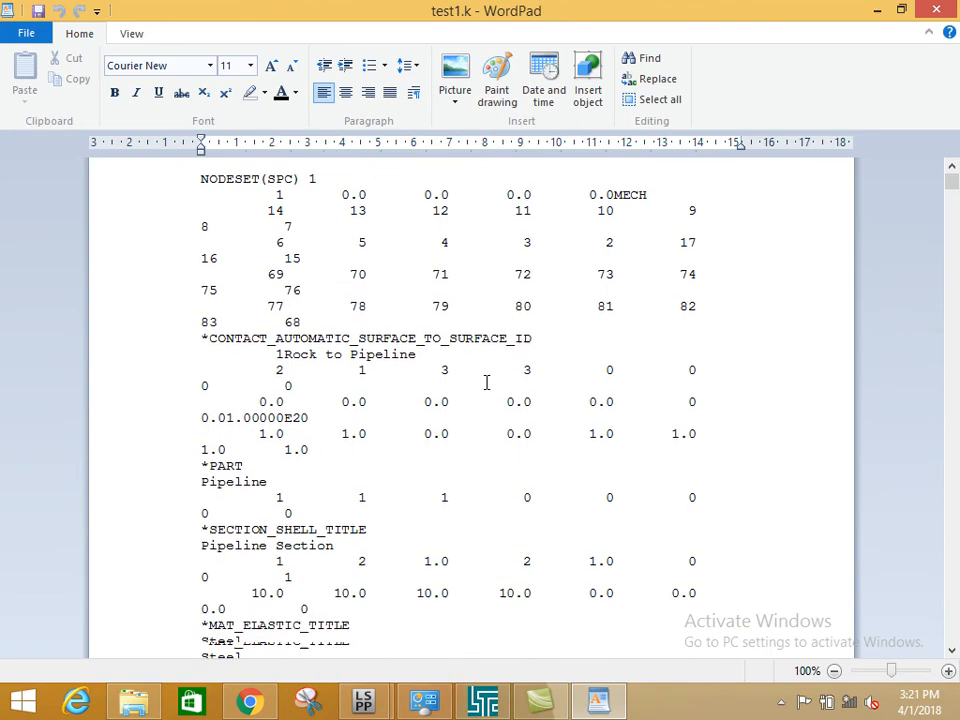
pyautogui.scroll(7, 486, 382)
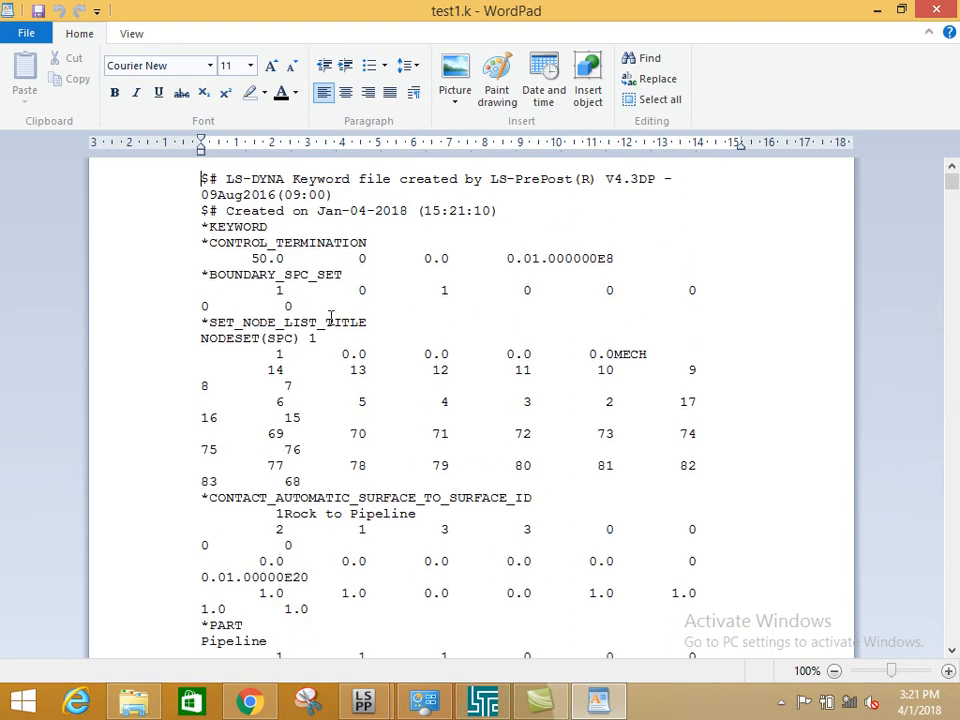
# Set the termination time under *CONTROL_TERMINATION to 75.0, save test1.k and close WordPad
pyautogui.doubleClick(258, 259)
pyautogui.press('BackSpace')
pyautogui.write('75')
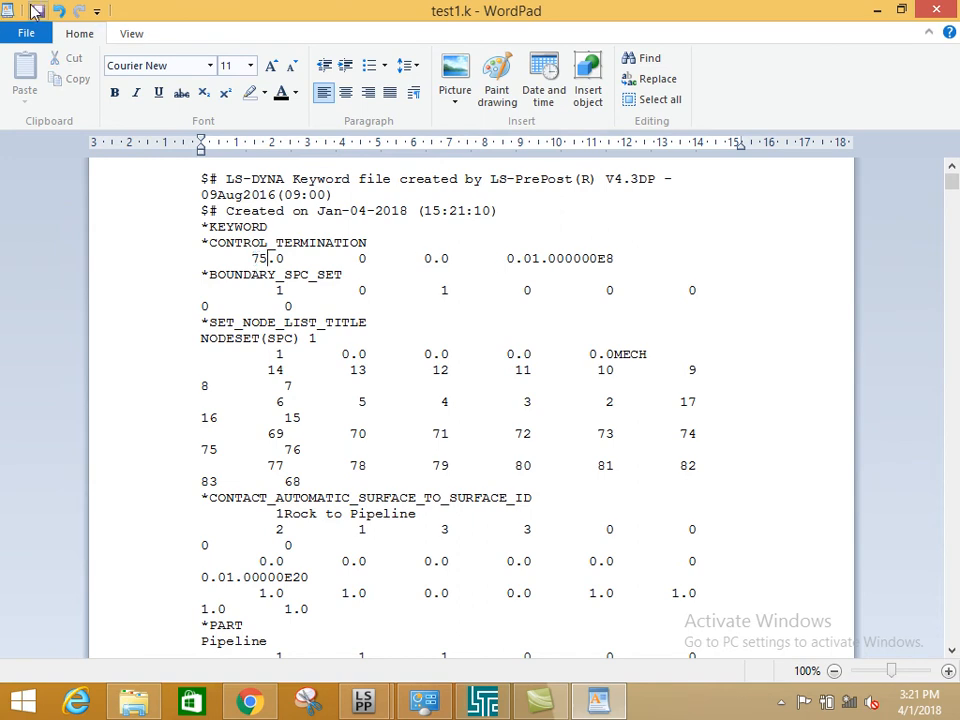
pyautogui.scroll(-2, 238, 212)
pyautogui.click(267, 226)
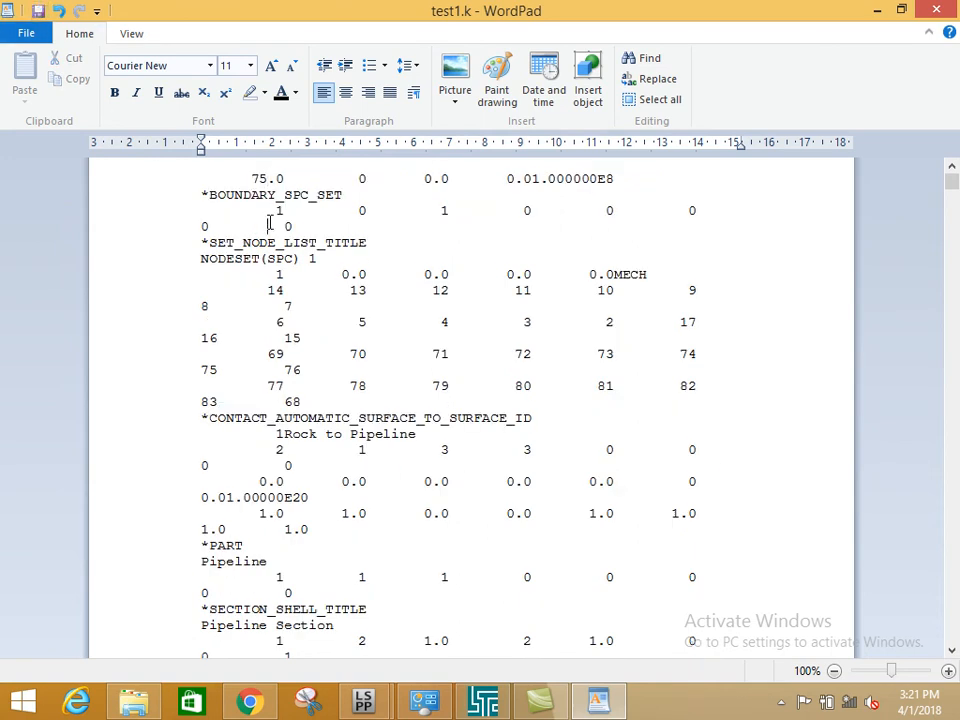
pyautogui.click(936, 10)
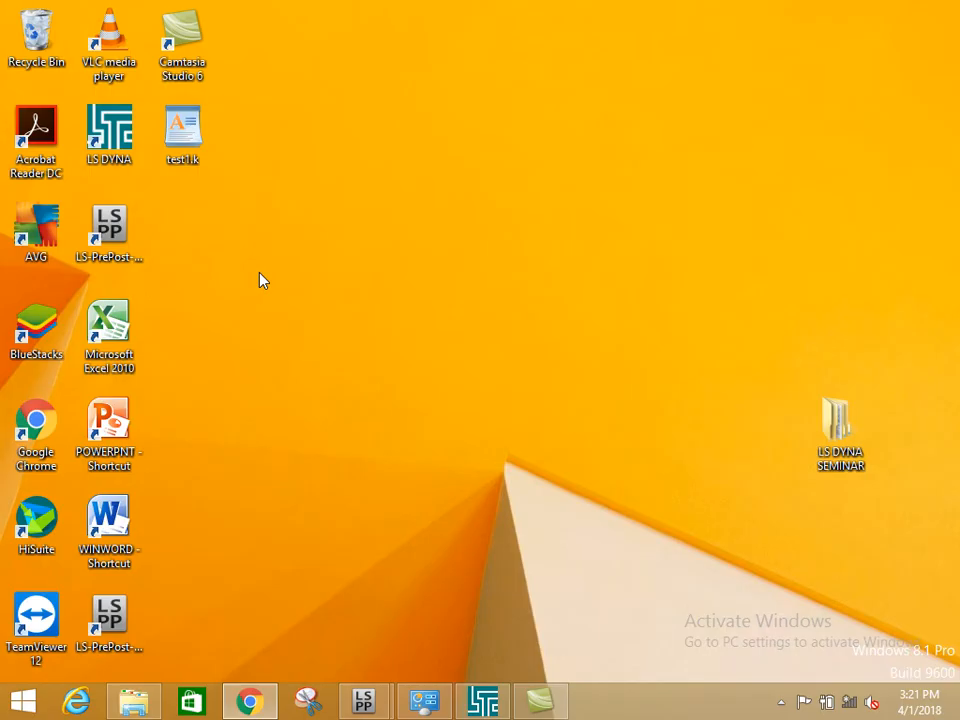
pyautogui.click(190, 146)
pyautogui.rightClick(190, 146)
pyautogui.click(283, 546)
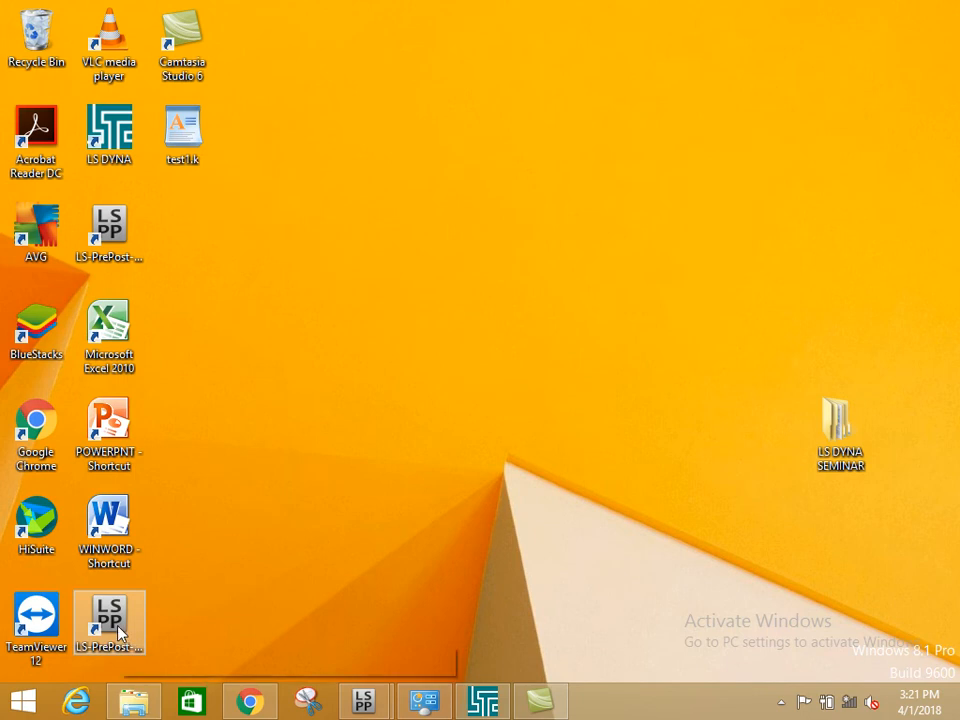
# Open the desktop file test1.k in LS-PrePost and check the CONTROL_TERMINATION card in the Keyword Manager
pyautogui.moveTo(182, 135); pyautogui.dragTo(113, 621)
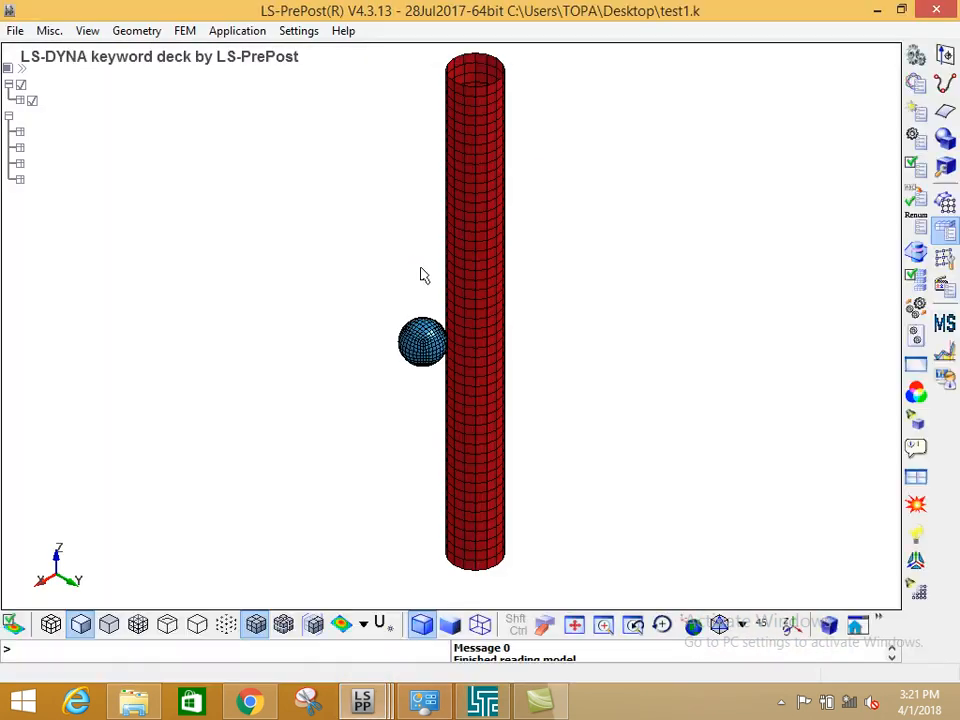
pyautogui.click(916, 84)
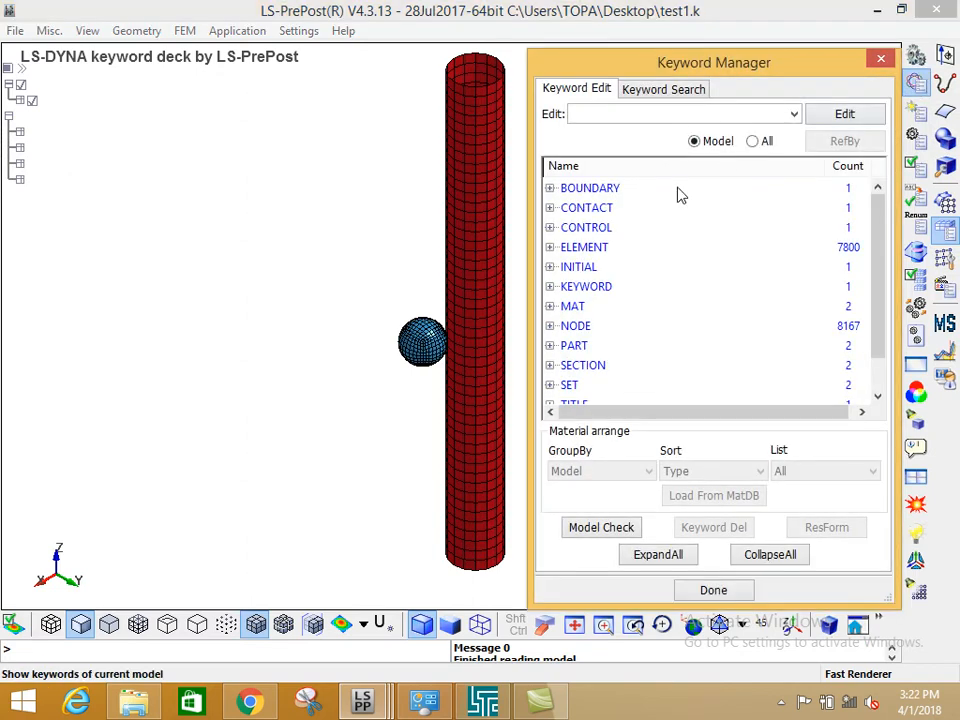
pyautogui.doubleClick(600, 227)
pyautogui.doubleClick(608, 247)
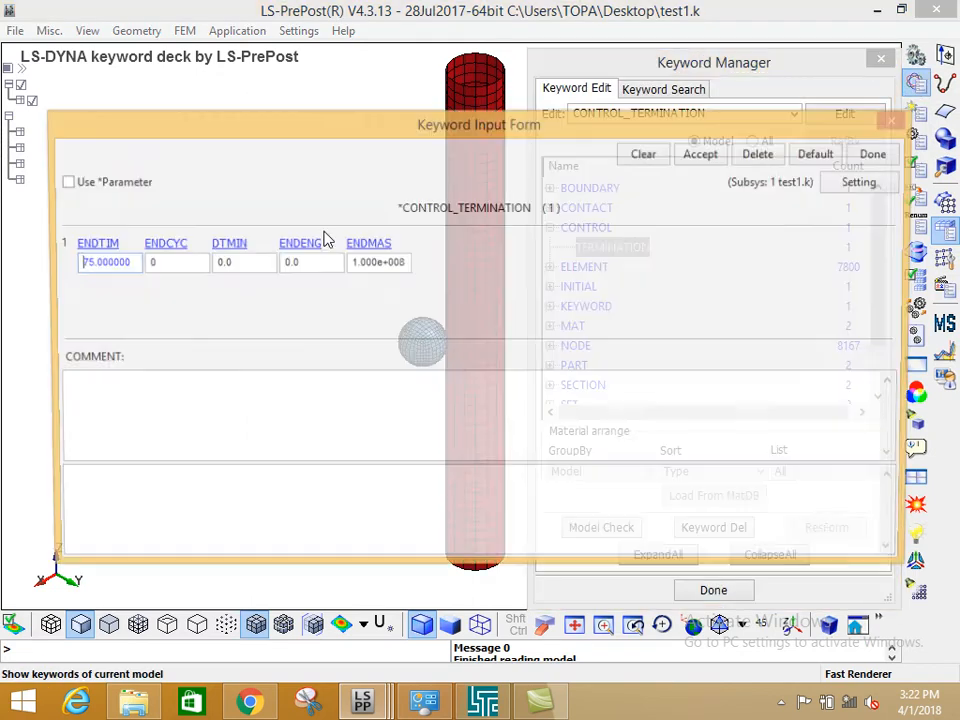
pyautogui.click(879, 156)
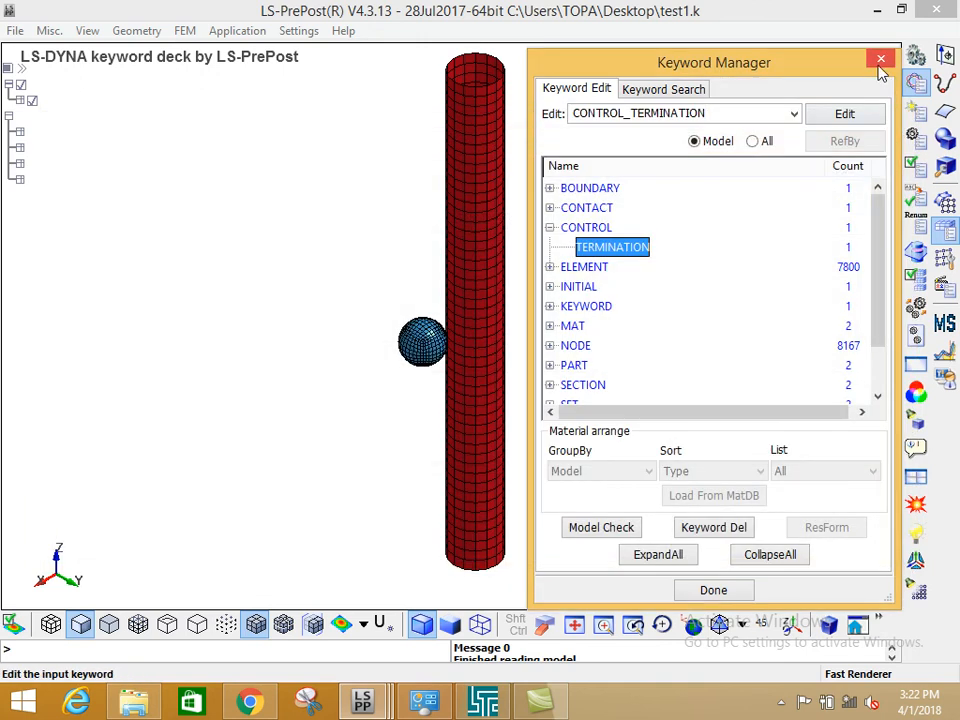
# Display the sphere and pipe as wireframe meshes and rotate the model to an oblique view along the pipe
pyautogui.moveTo(300, 379); pyautogui.dragTo(267, 280)
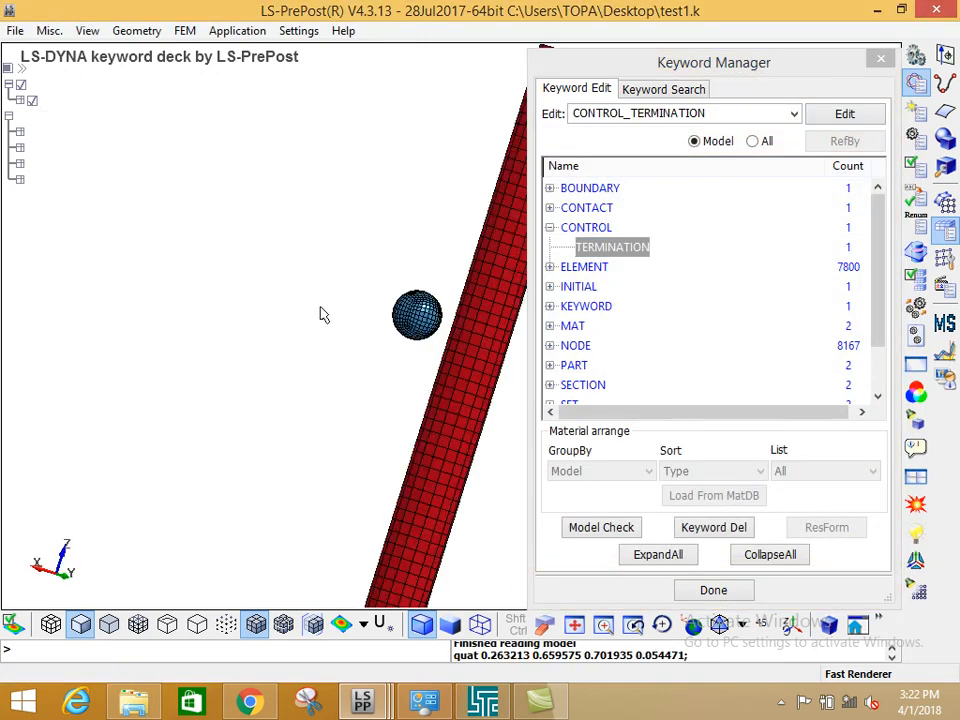
pyautogui.click(51, 624)
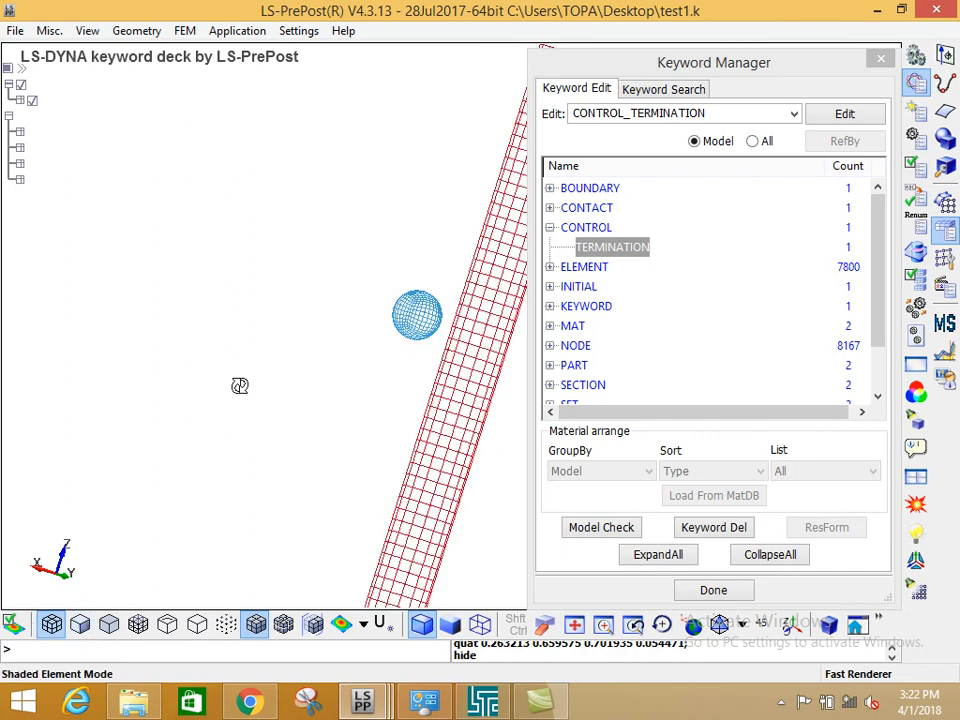
pyautogui.keyDown('shift'); pyautogui.moveTo(233, 399); pyautogui.dragTo(384, 319); pyautogui.keyUp('shift')
pyautogui.scroll(-2, 270, 398)
pyautogui.keyDown('shift'); pyautogui.moveTo(397, 303); pyautogui.dragTo(281, 315); pyautogui.keyUp('shift')
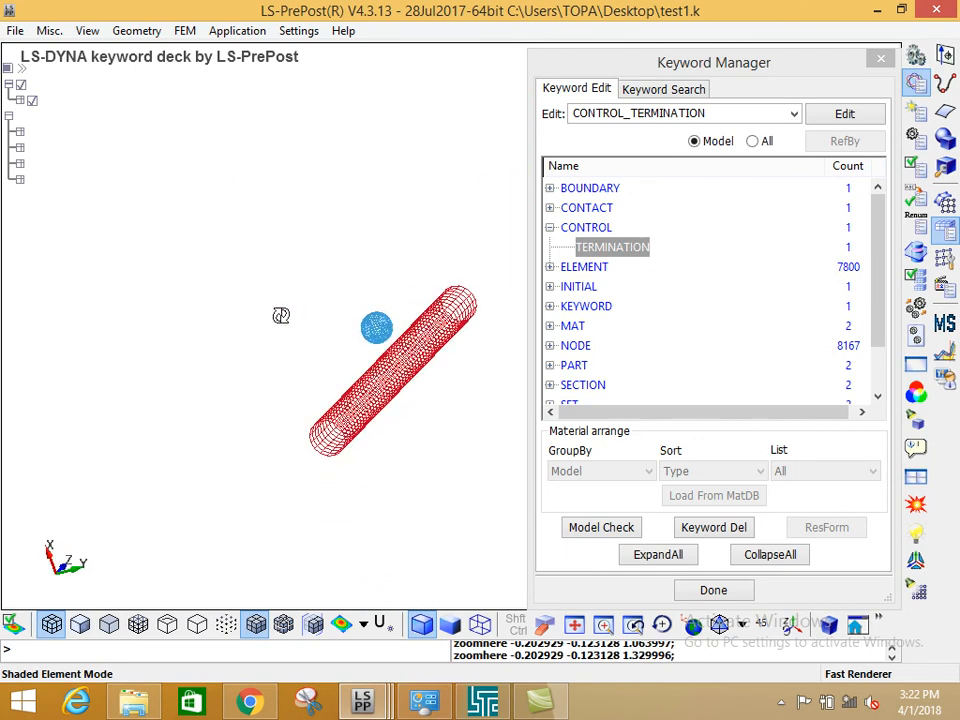
# List all available keywords instead of only the model's, and expand the DATABASE group to its BINARY entries
pyautogui.click(555, 242)
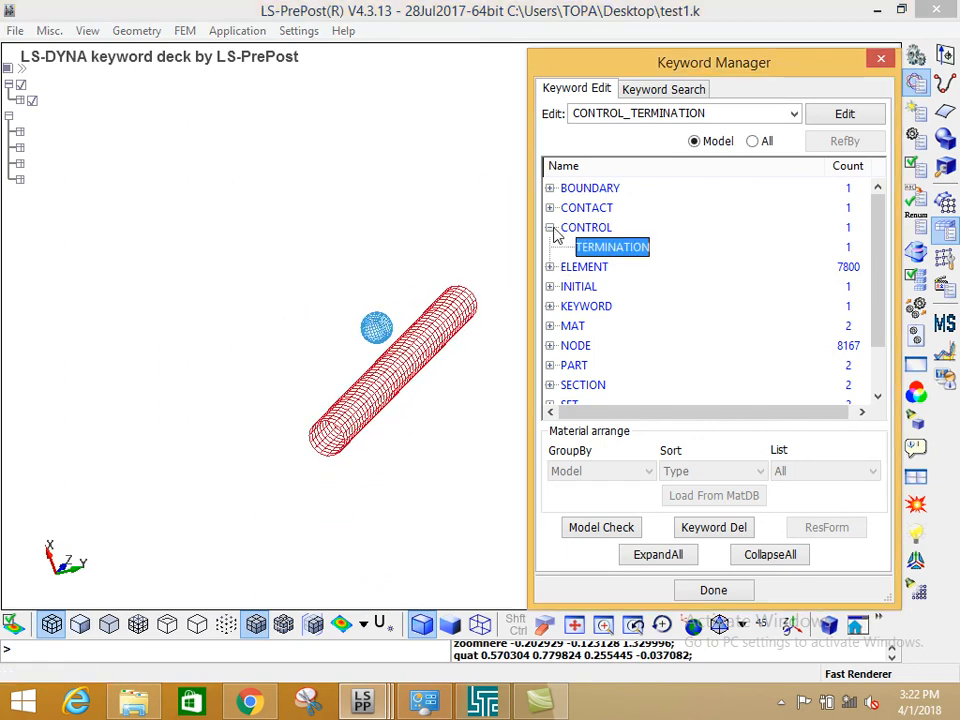
pyautogui.click(552, 228)
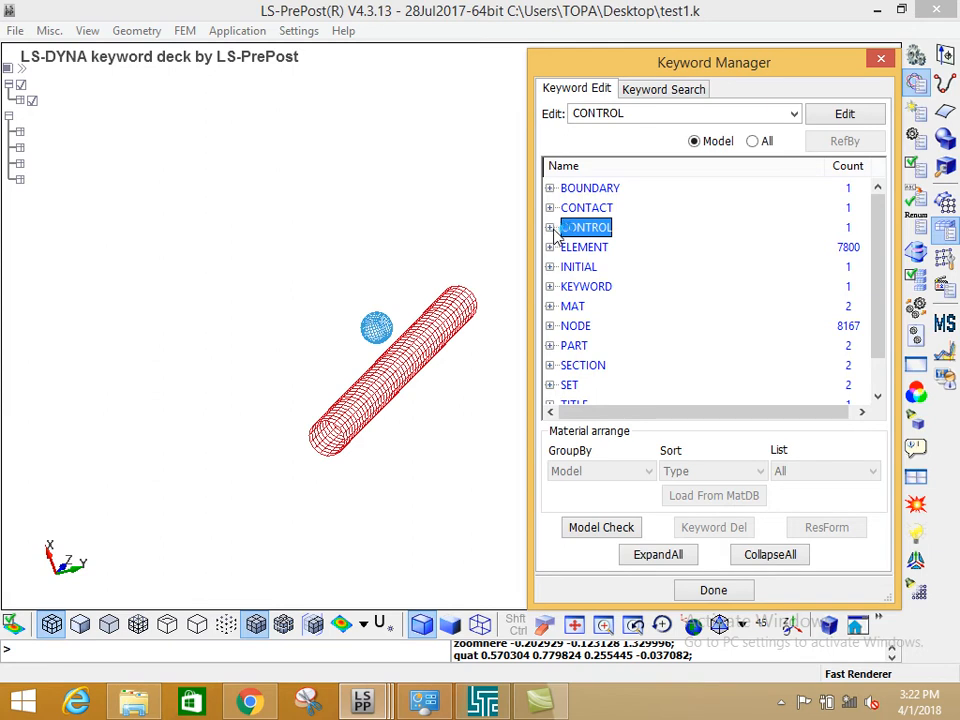
pyautogui.scroll(-1, 575, 335)
pyautogui.scroll(1, 575, 335)
pyautogui.click(752, 141)
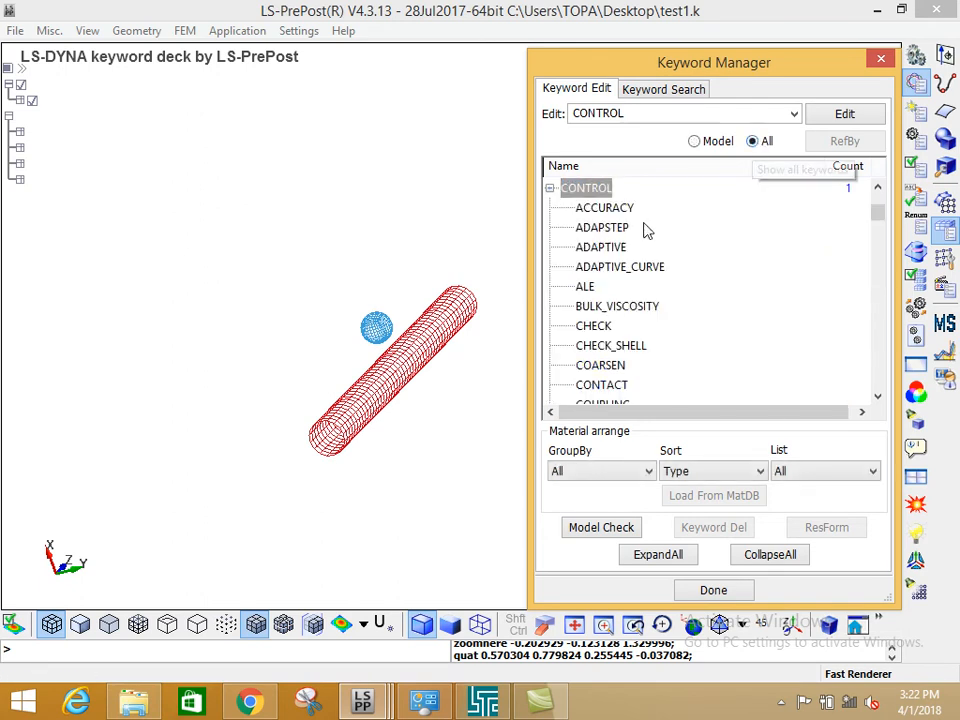
pyautogui.doubleClick(564, 193)
pyautogui.doubleClick(560, 248)
pyautogui.click(602, 333)
pyautogui.scroll(-4, 602, 335)
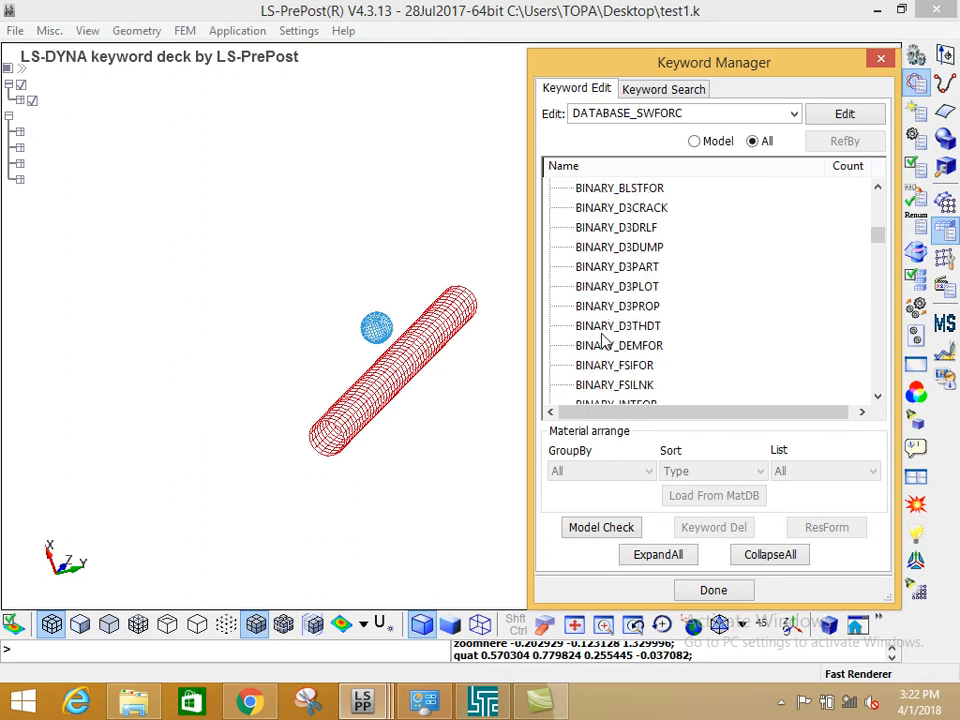
# Add a DATABASE_BINARY_D3PLOT card with an output time interval DT of 5
pyautogui.doubleClick(613, 287)
pyautogui.click(87, 262)
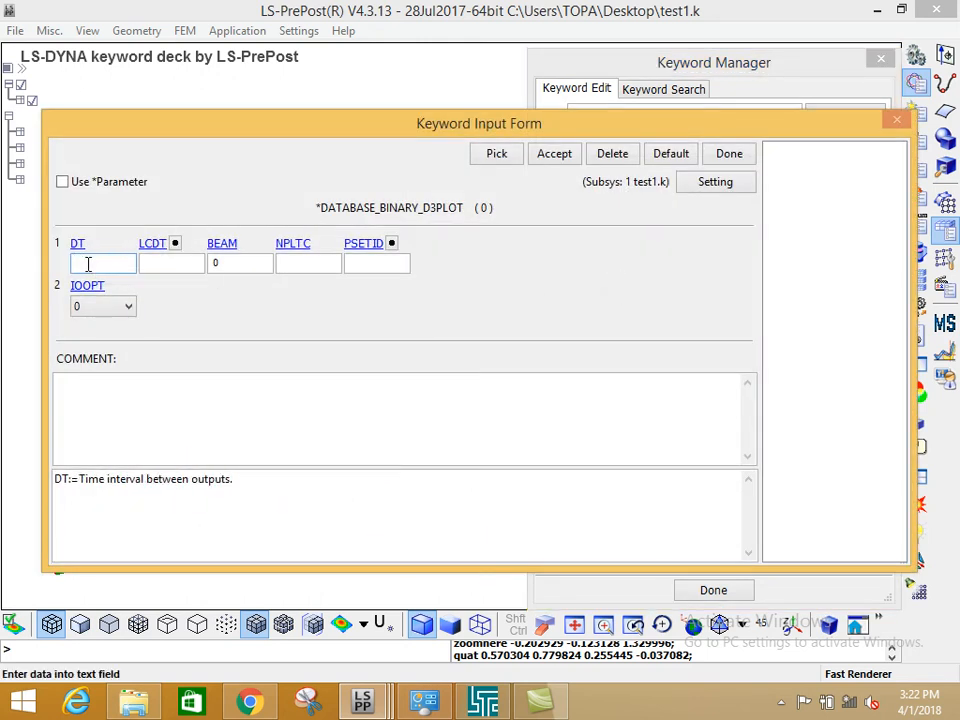
pyautogui.write('1')
pyautogui.press('BackSpace')
pyautogui.write('5')
pyautogui.click(568, 158)
pyautogui.click(724, 156)
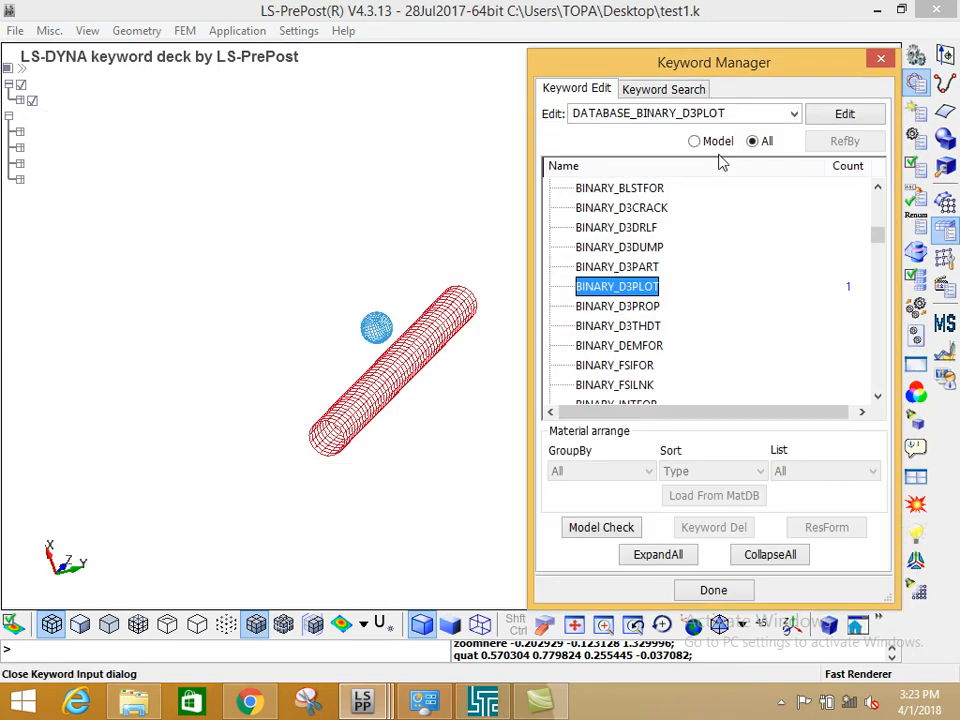
# Save the keyword file over the existing test1.k on the desktop
pyautogui.hotkey('ctrl', 's')
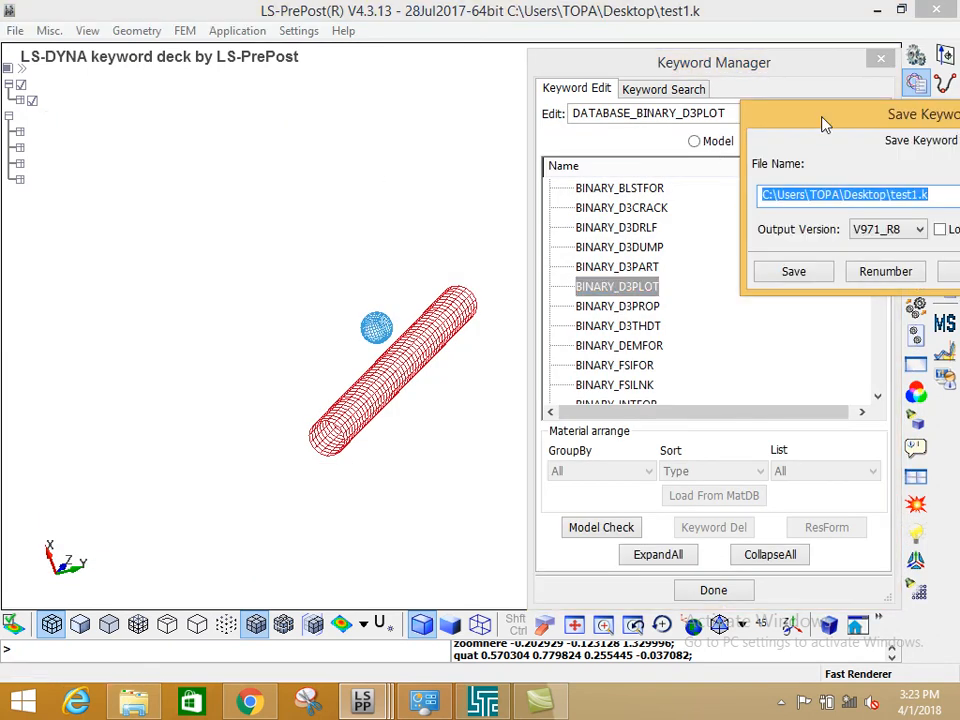
pyautogui.click(370, 272)
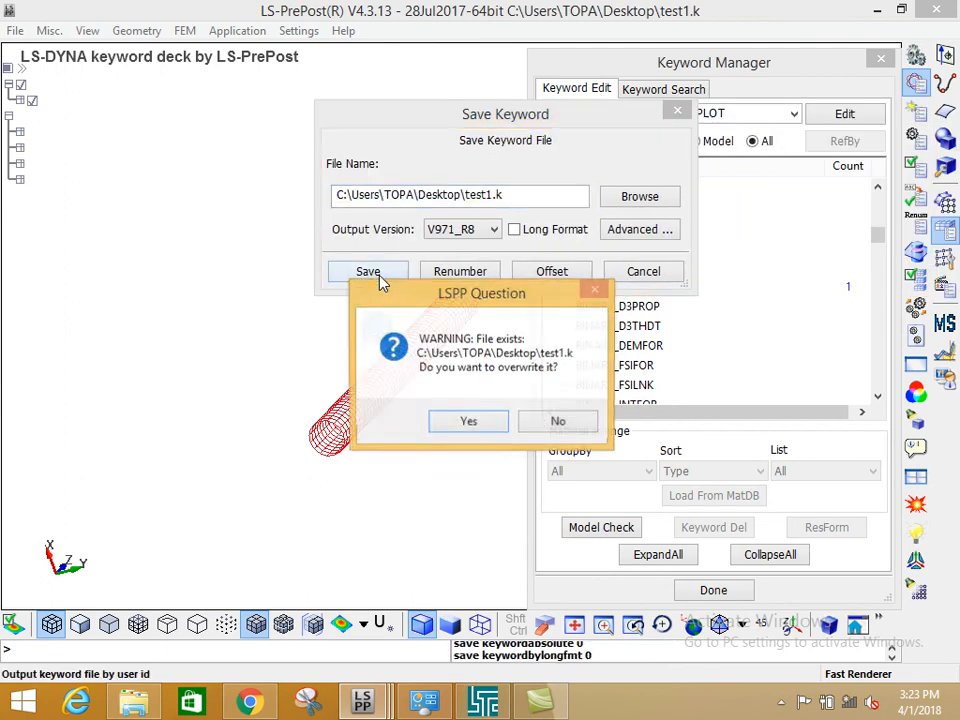
pyautogui.click(455, 423)
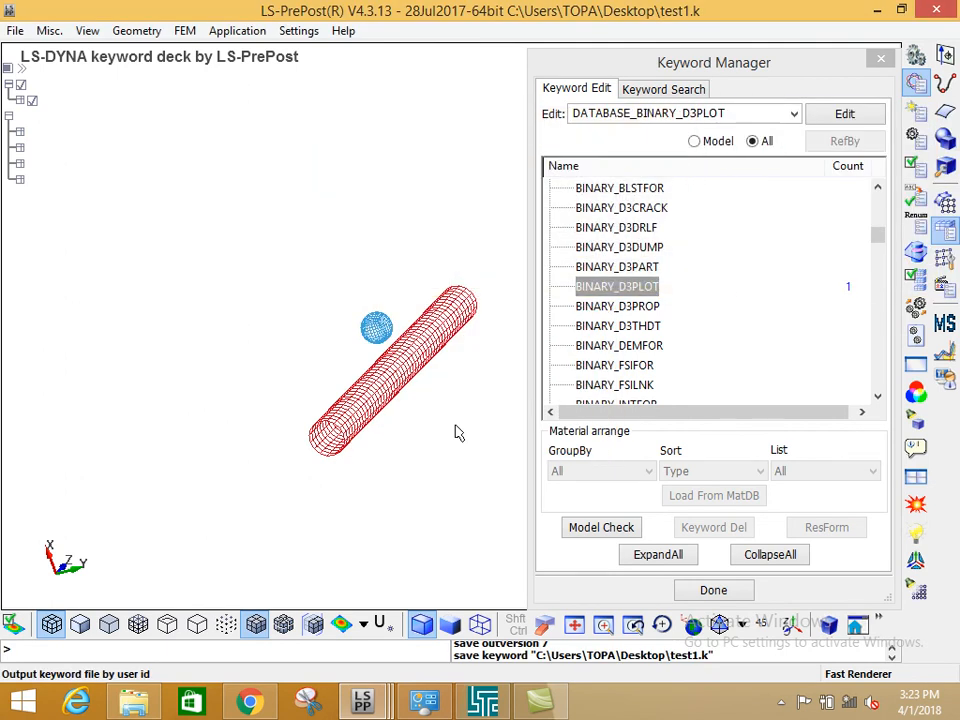
# Reopen the DATABASE_BINARY_D3PLOT card to check its accepted values, and leave the card
pyautogui.doubleClick(636, 288)
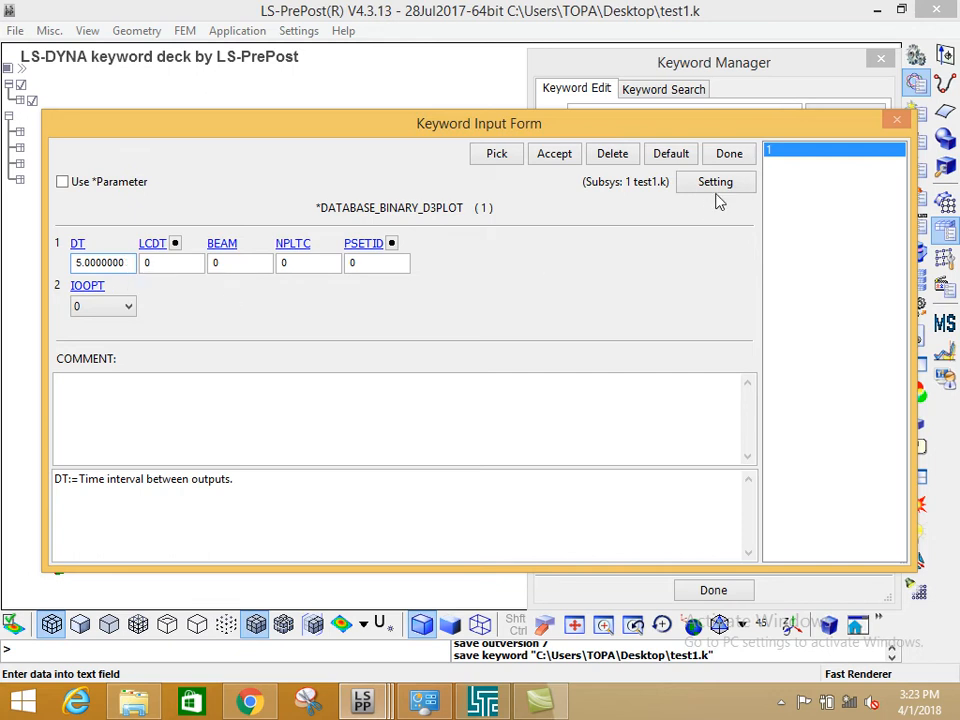
pyautogui.click(558, 155)
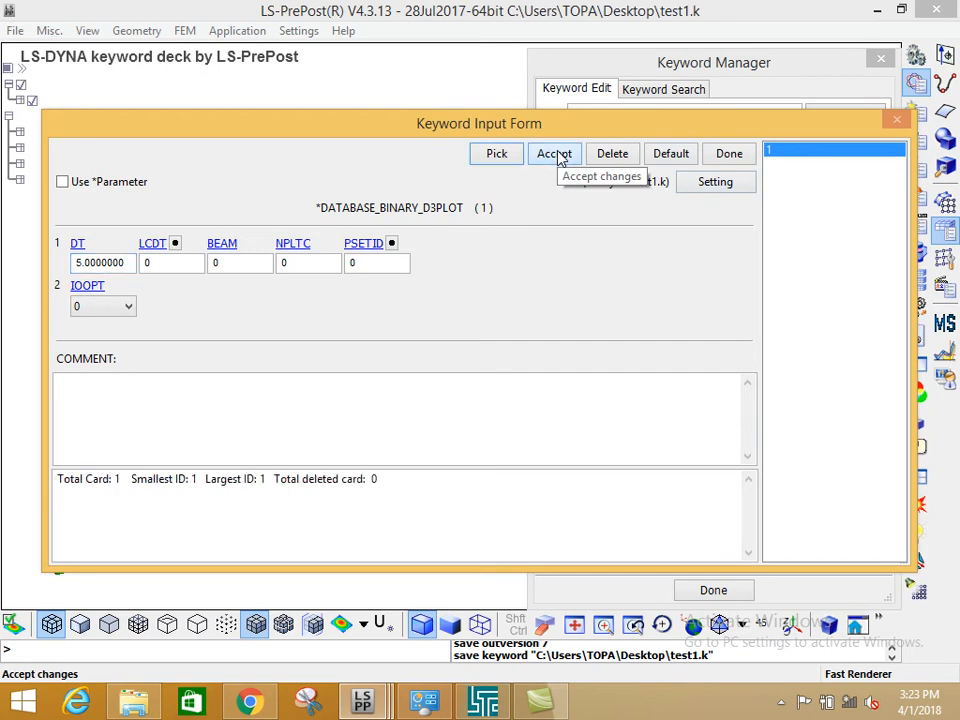
pyautogui.click(724, 153)
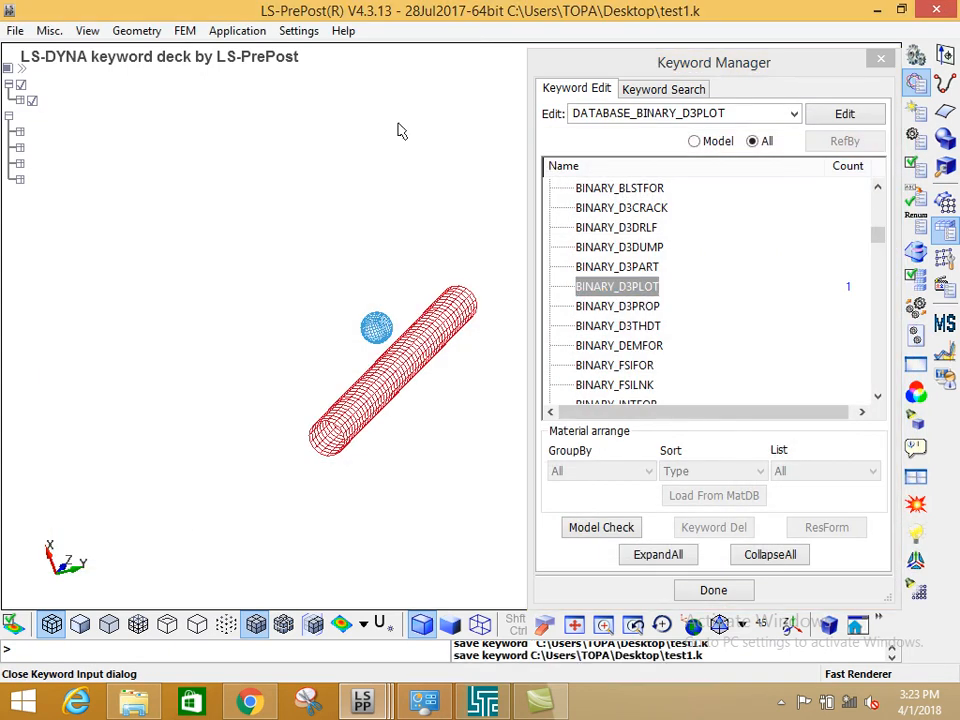
# Close the Keyword Manager and switch to the LS-DYNA Program Manager
pyautogui.click(877, 61)
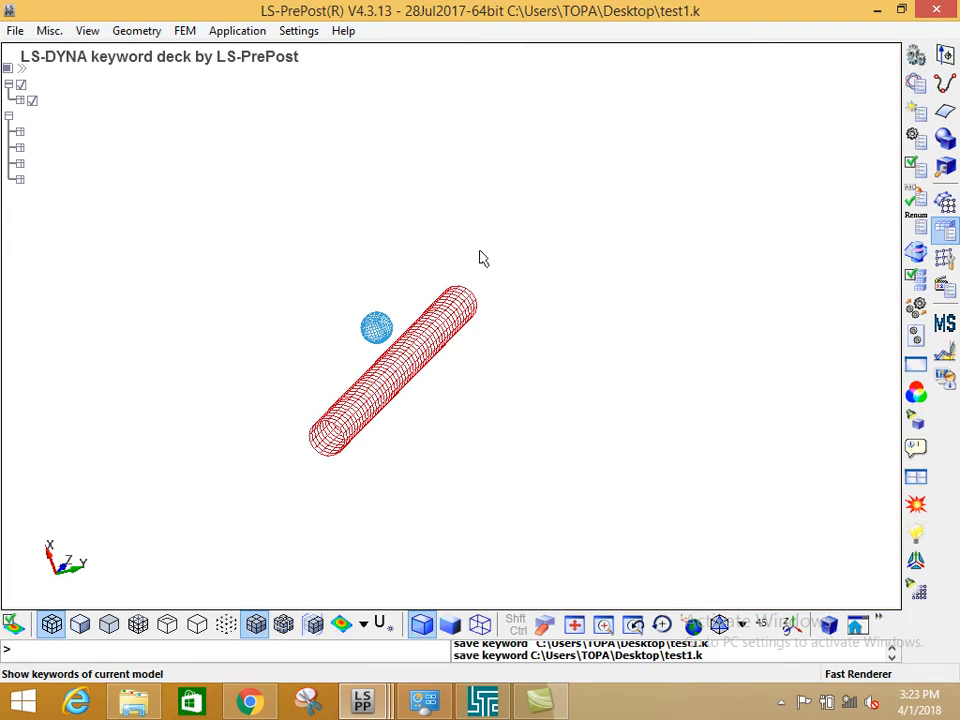
pyautogui.click(481, 704)
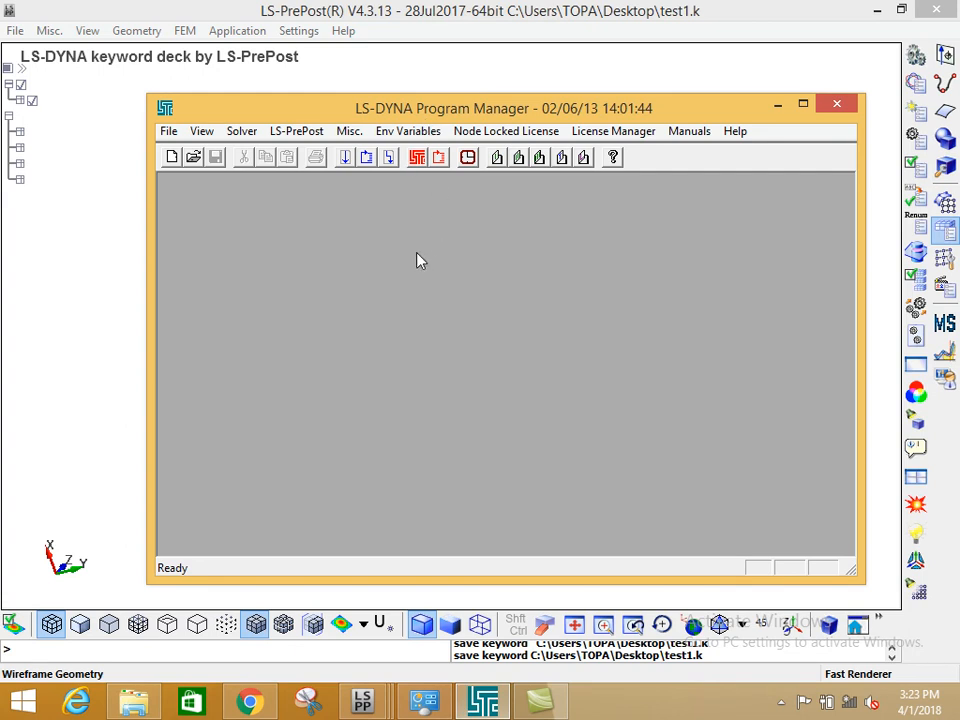
pyautogui.click(345, 158)
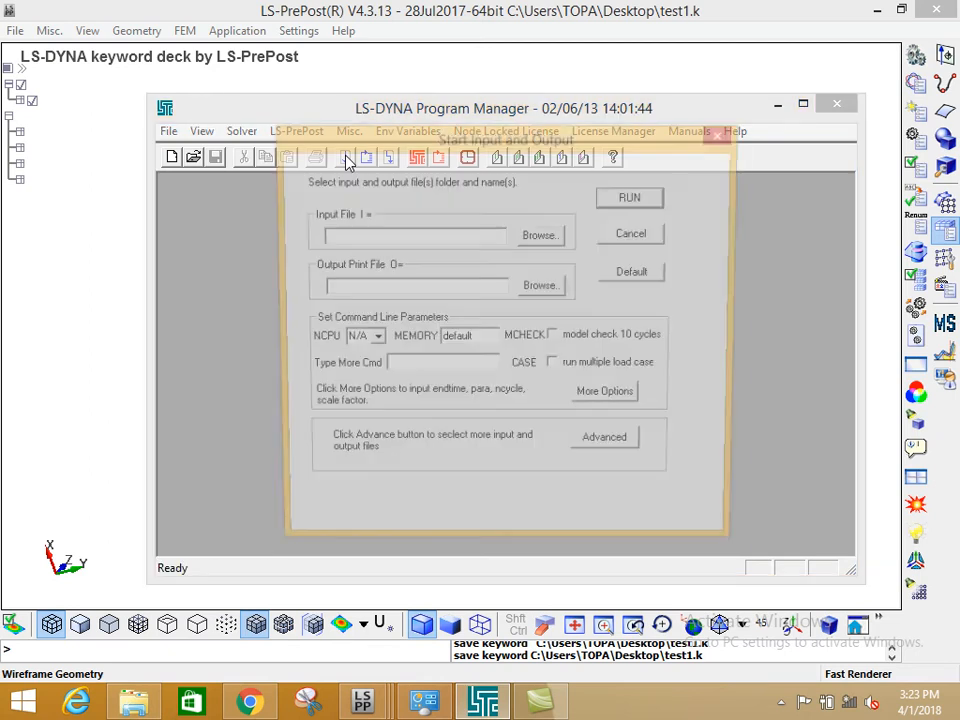
pyautogui.moveTo(347, 141); pyautogui.dragTo(334, 63)
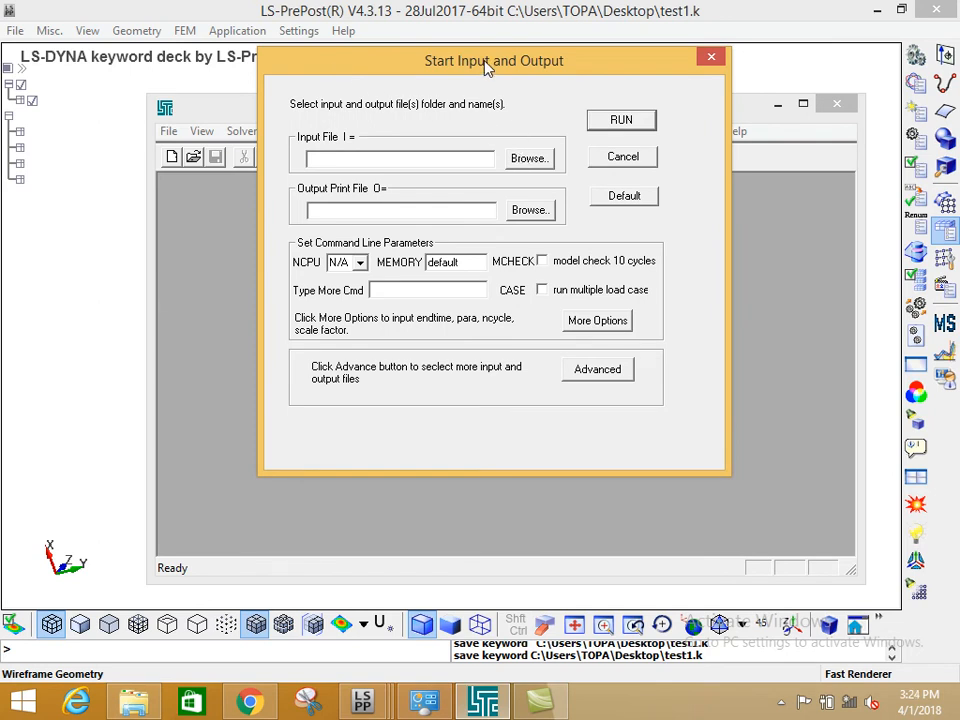
pyautogui.moveTo(632, 60); pyautogui.dragTo(632, 135)
pyautogui.click(711, 122)
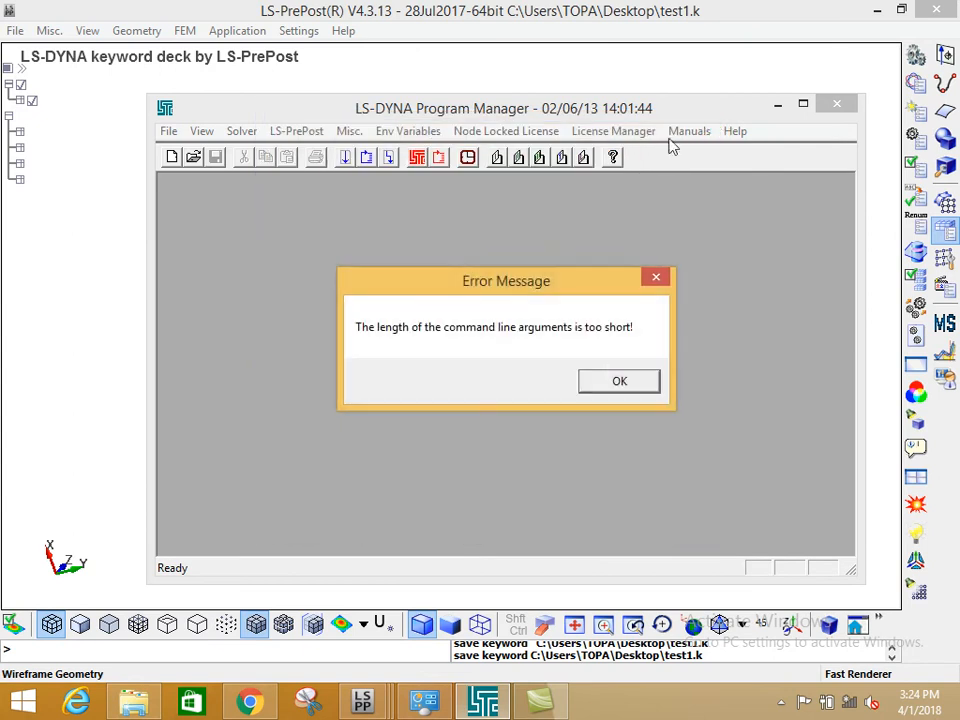
pyautogui.click(656, 277)
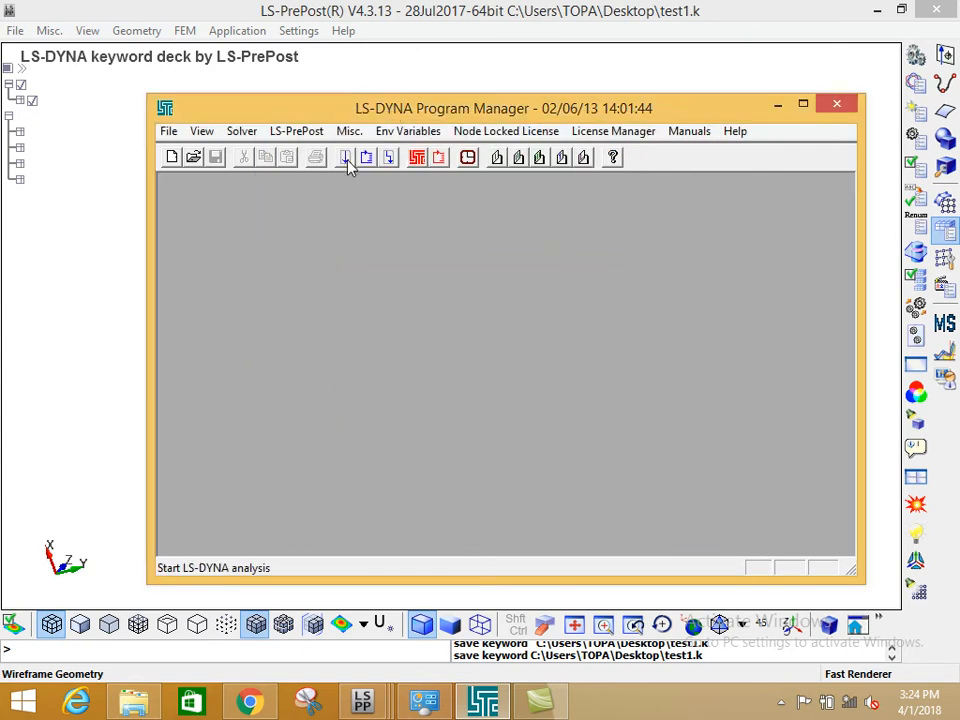
pyautogui.click(245, 132)
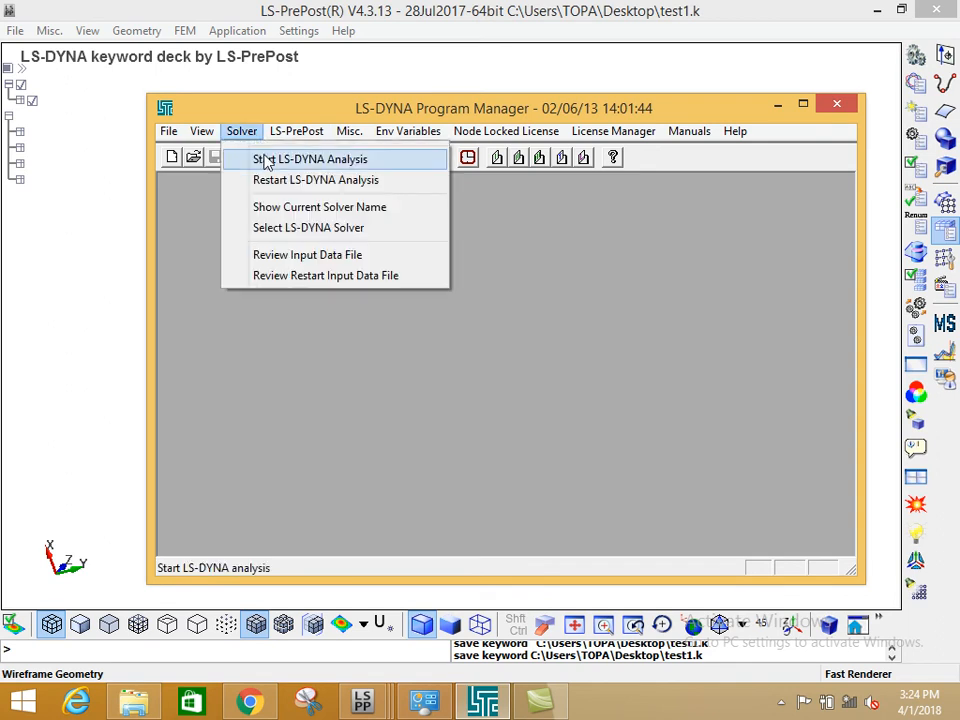
pyautogui.click(210, 215)
# Start an LS-DYNA analysis setup and choose test1.k from the Desktop as its input file
pyautogui.click(344, 158)
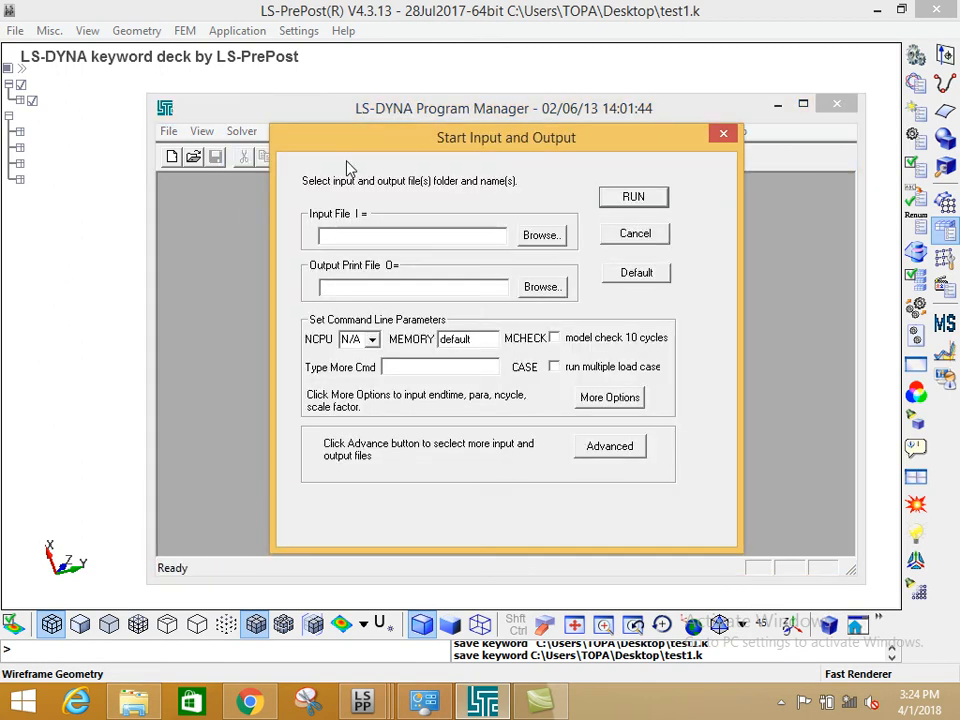
pyautogui.moveTo(408, 145); pyautogui.dragTo(377, 80)
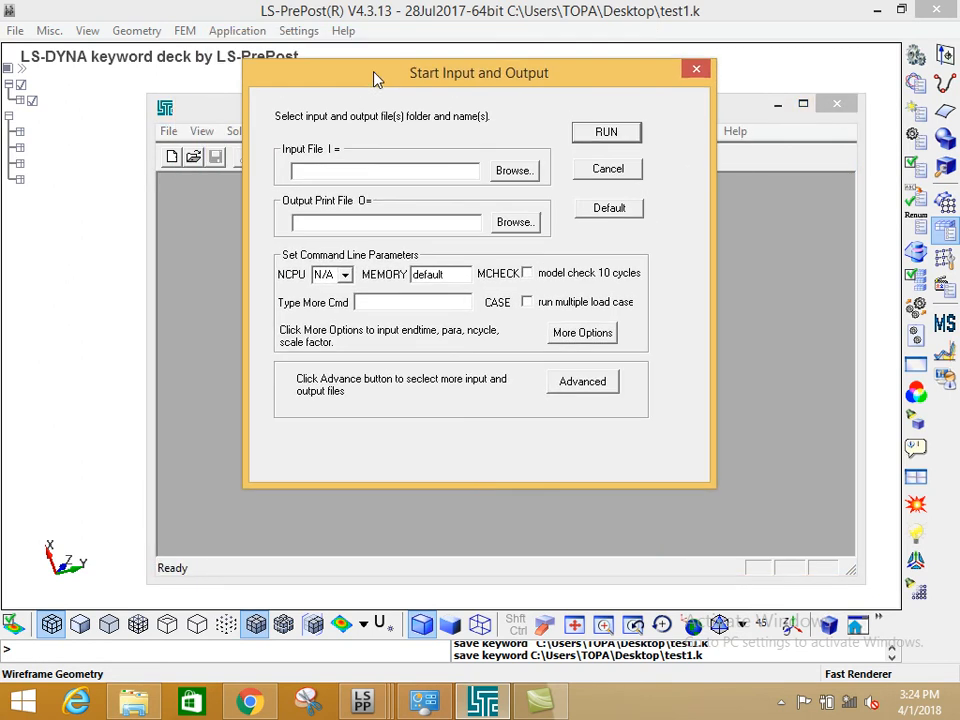
pyautogui.click(514, 171)
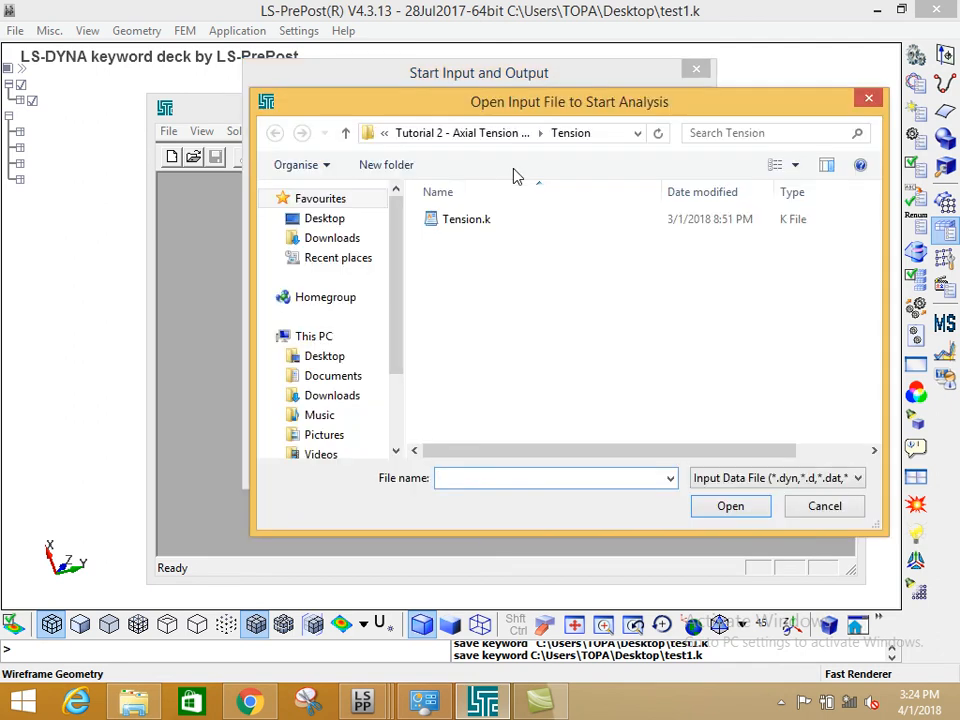
pyautogui.click(340, 222)
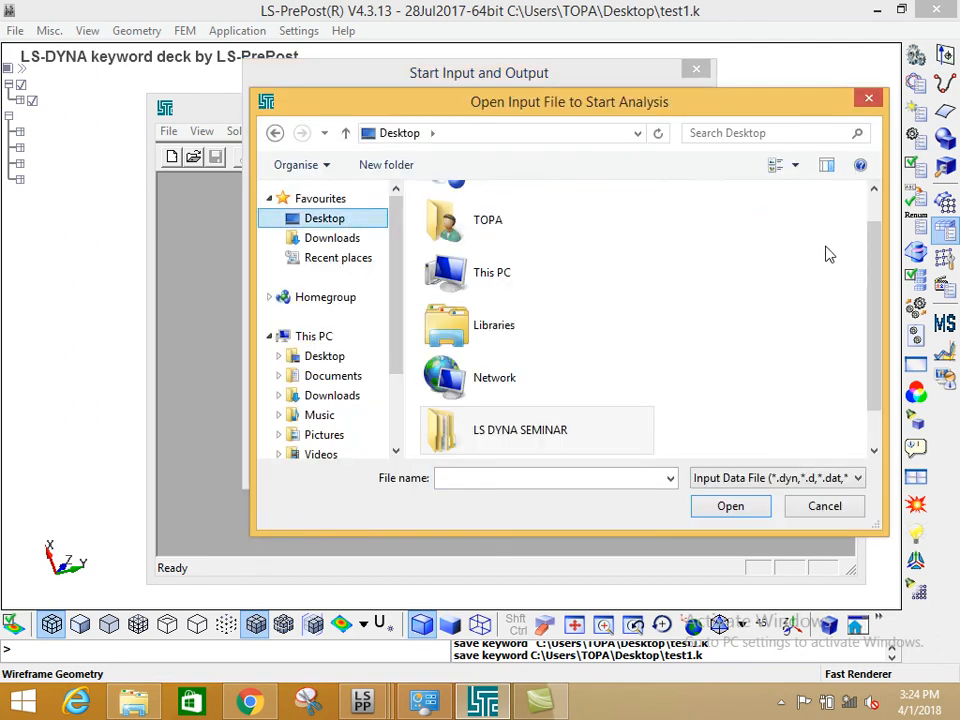
pyautogui.moveTo(874, 332); pyautogui.dragTo(866, 399)
pyautogui.click(497, 440)
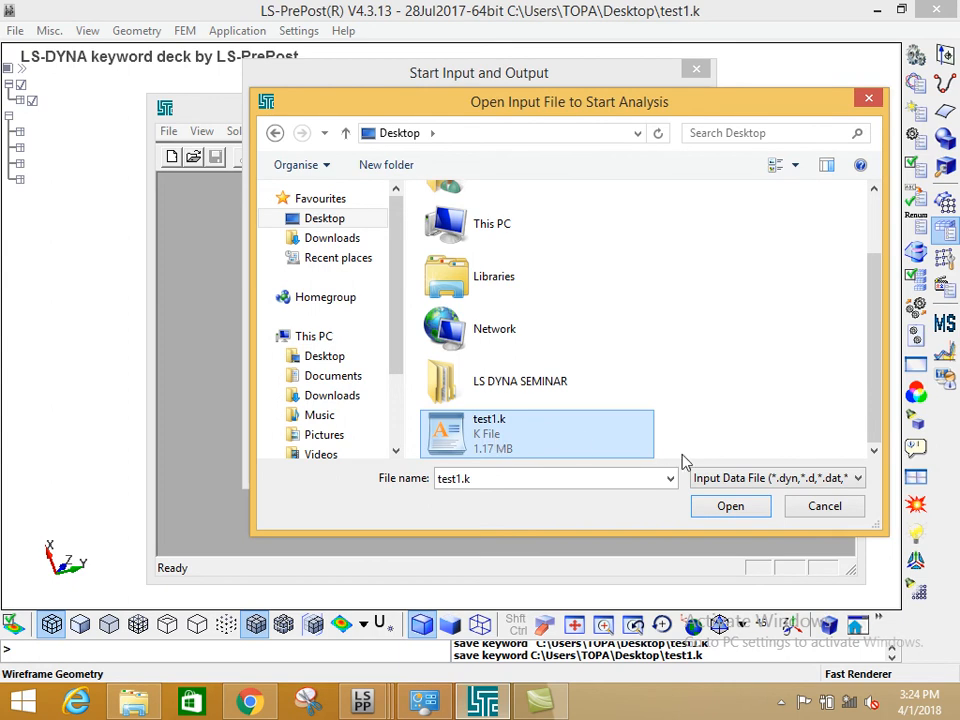
pyautogui.click(728, 506)
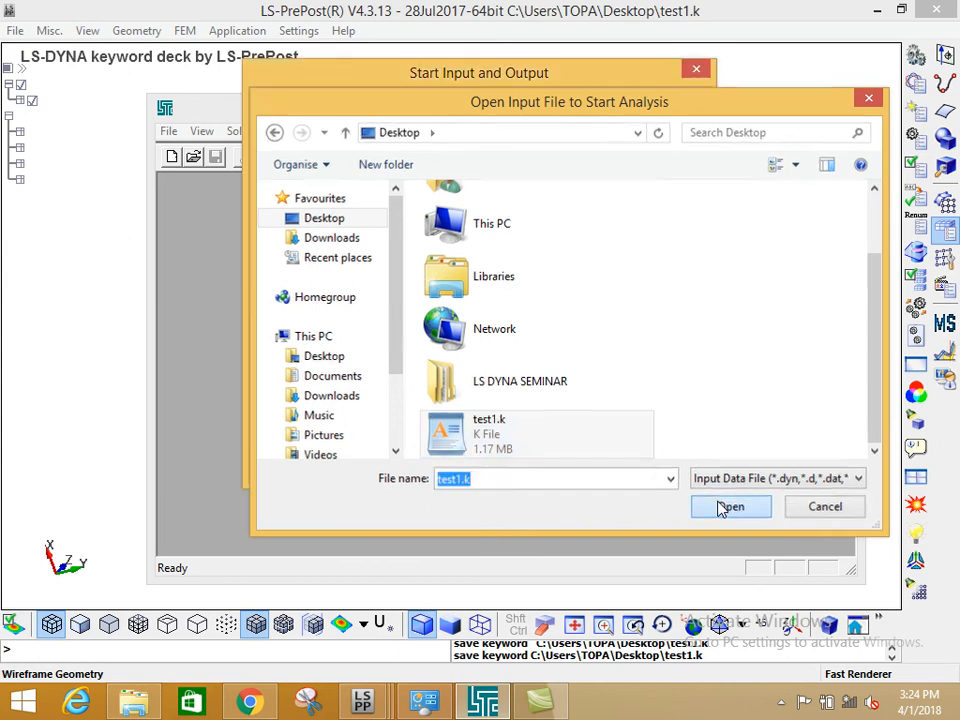
# Run the LS-DYNA analysis of test1.k with default settings and move the solver window into clear view
pyautogui.moveTo(460, 81); pyautogui.dragTo(476, 154)
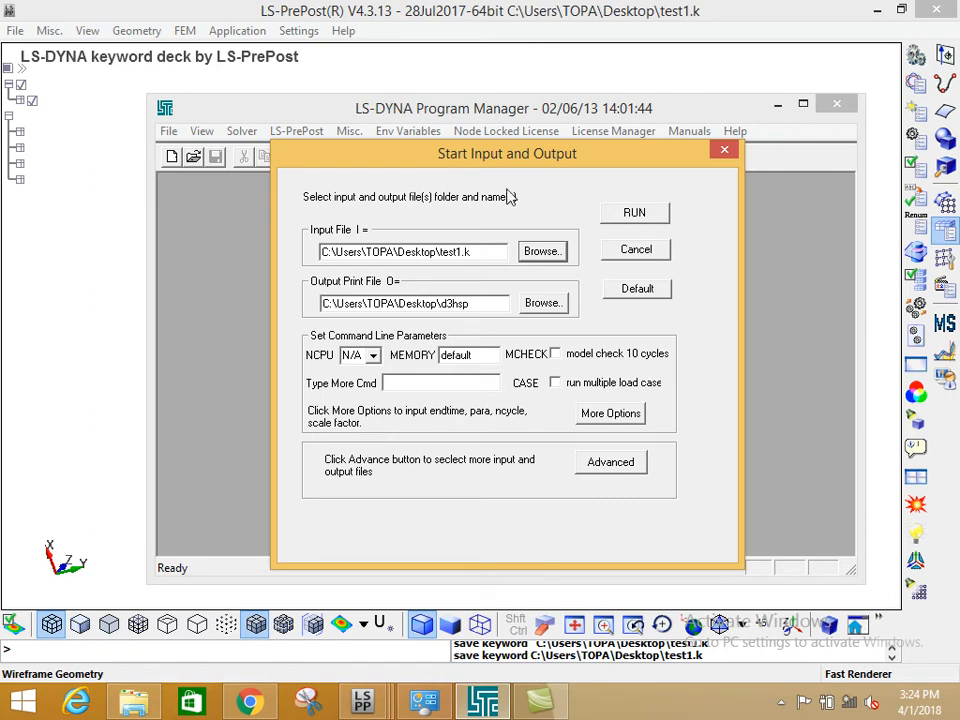
pyautogui.click(635, 215)
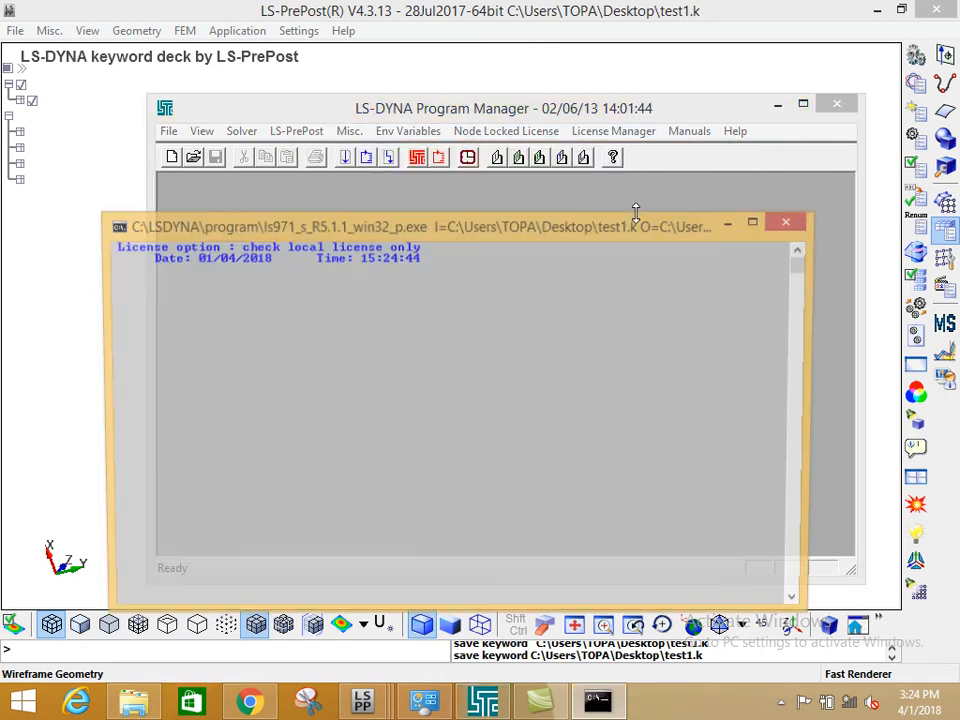
pyautogui.moveTo(605, 233); pyautogui.dragTo(619, 127)
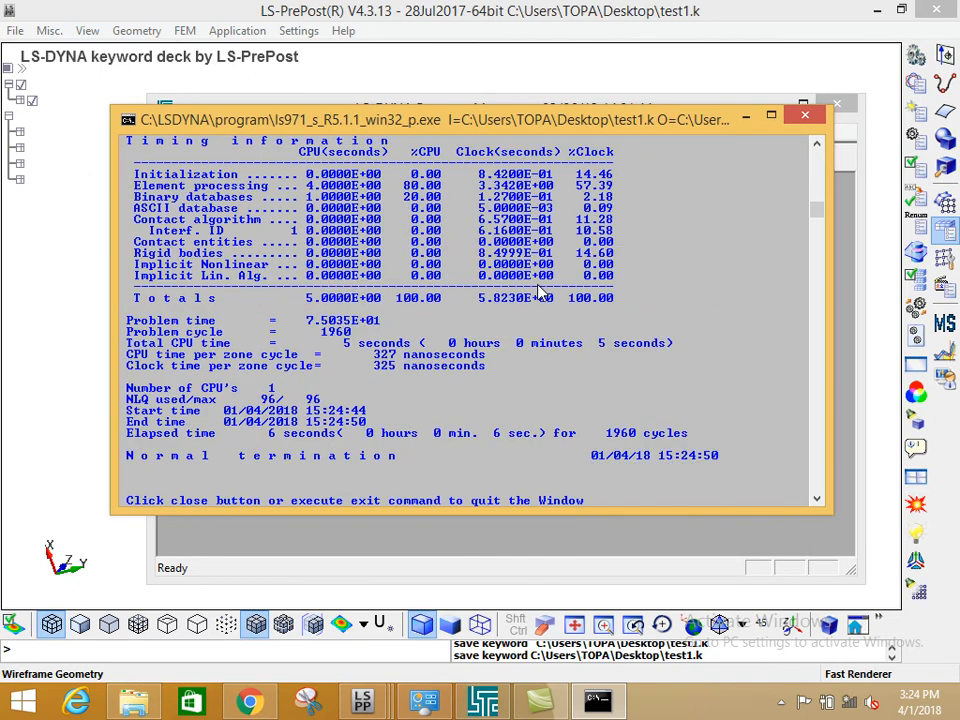
# Close the solver window of the finished test1.k run
pyautogui.click(804, 117)
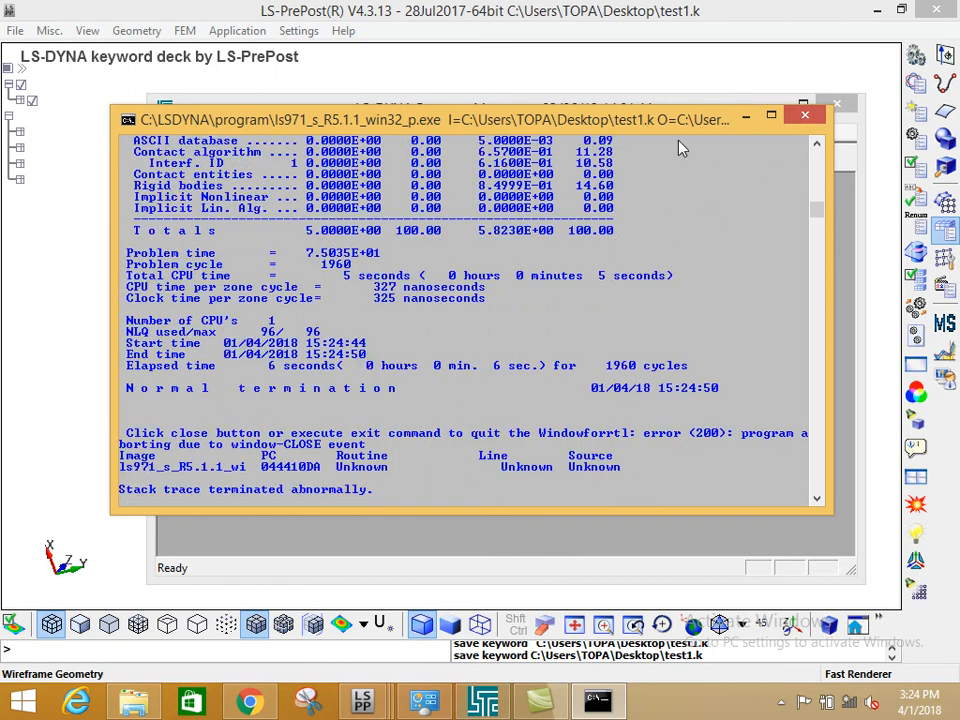
pyautogui.click(805, 116)
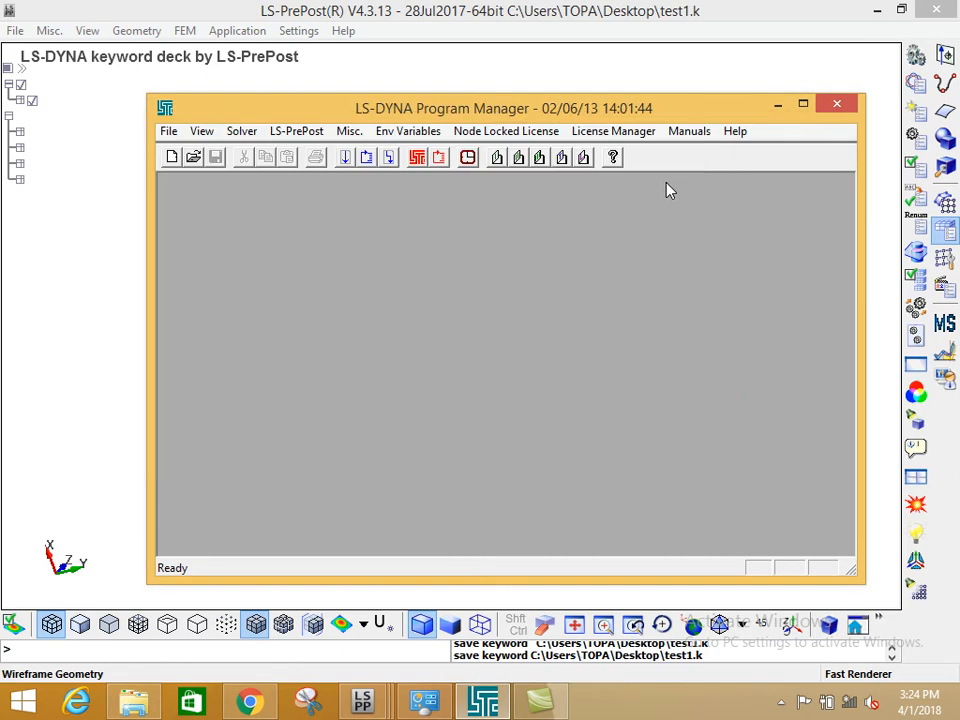
# Open a new analysis setup, review its NCPU, memory and input file options, and close it without running anything
pyautogui.click(346, 158)
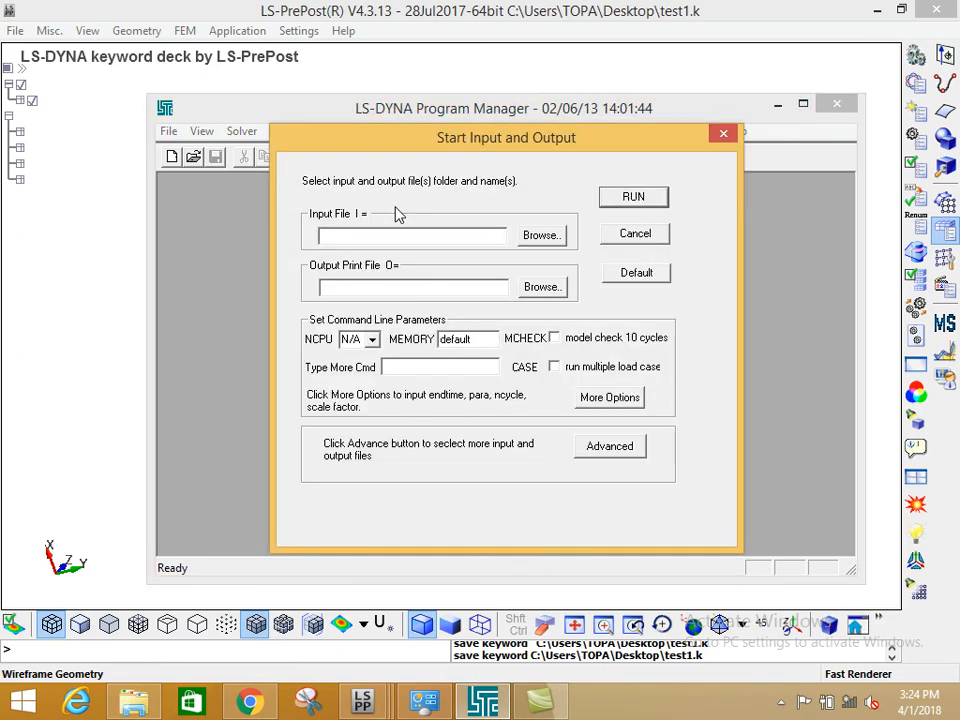
pyautogui.click(371, 341)
pyautogui.click(371, 341)
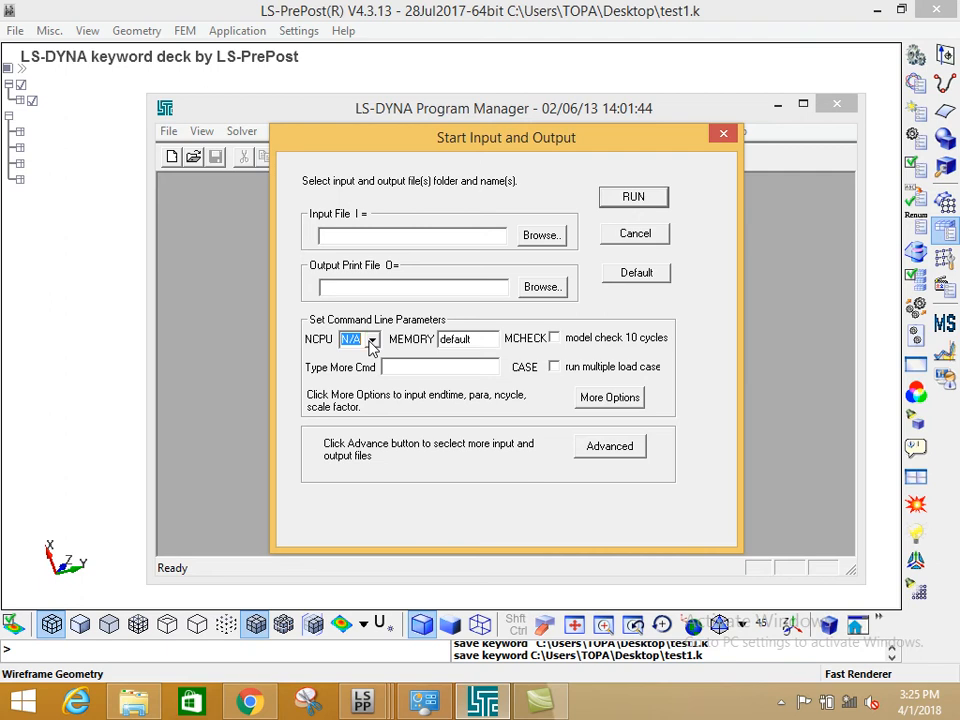
pyautogui.click(481, 340)
pyautogui.click(541, 236)
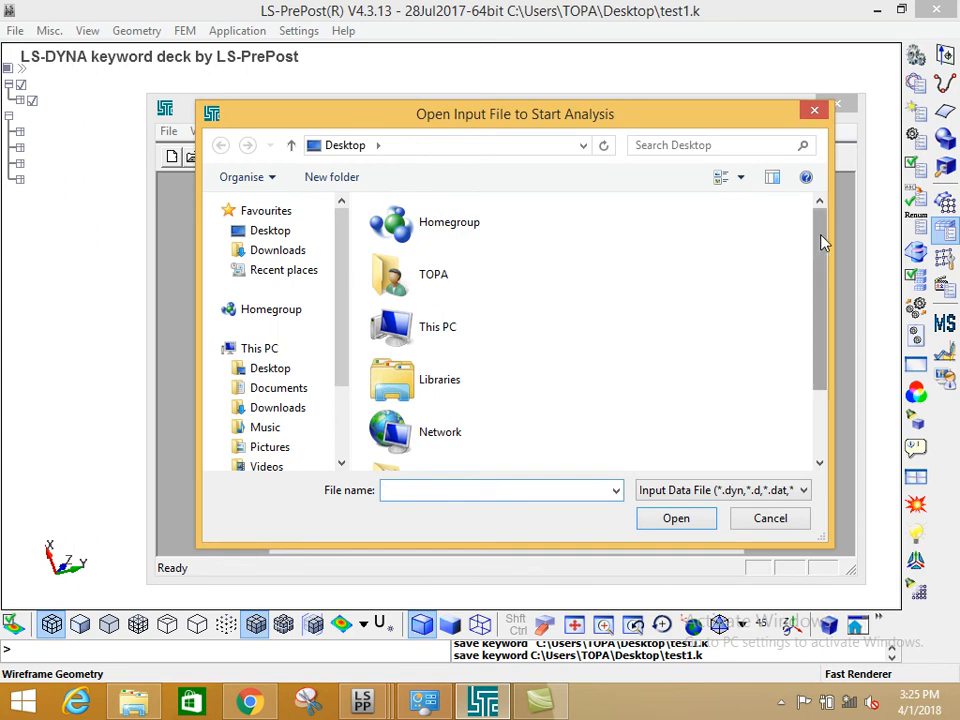
pyautogui.click(815, 115)
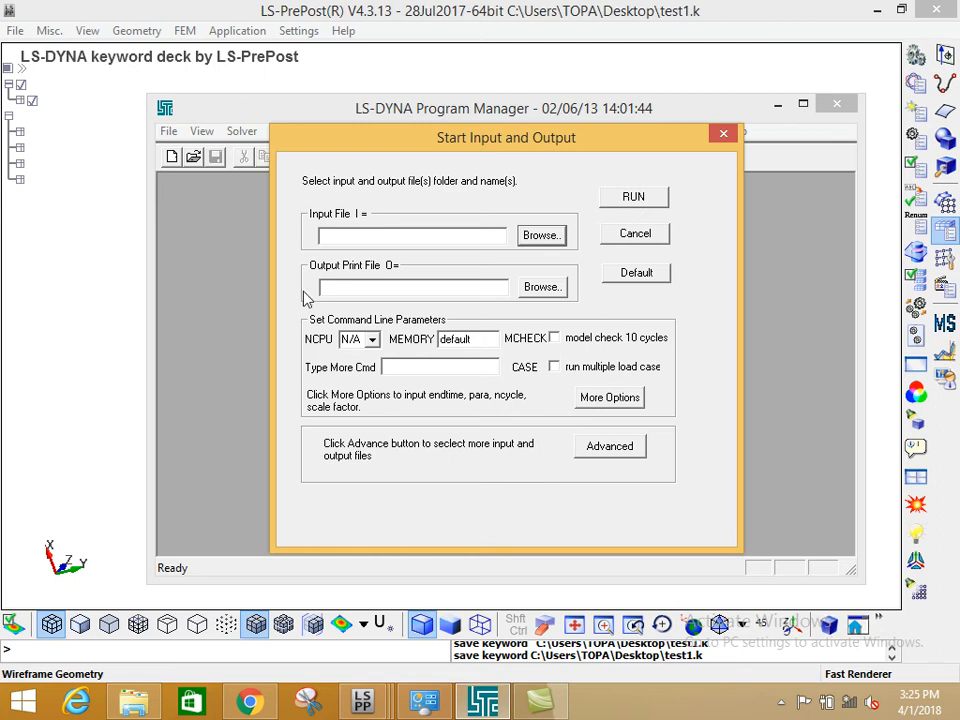
pyautogui.click(370, 340)
pyautogui.click(370, 340)
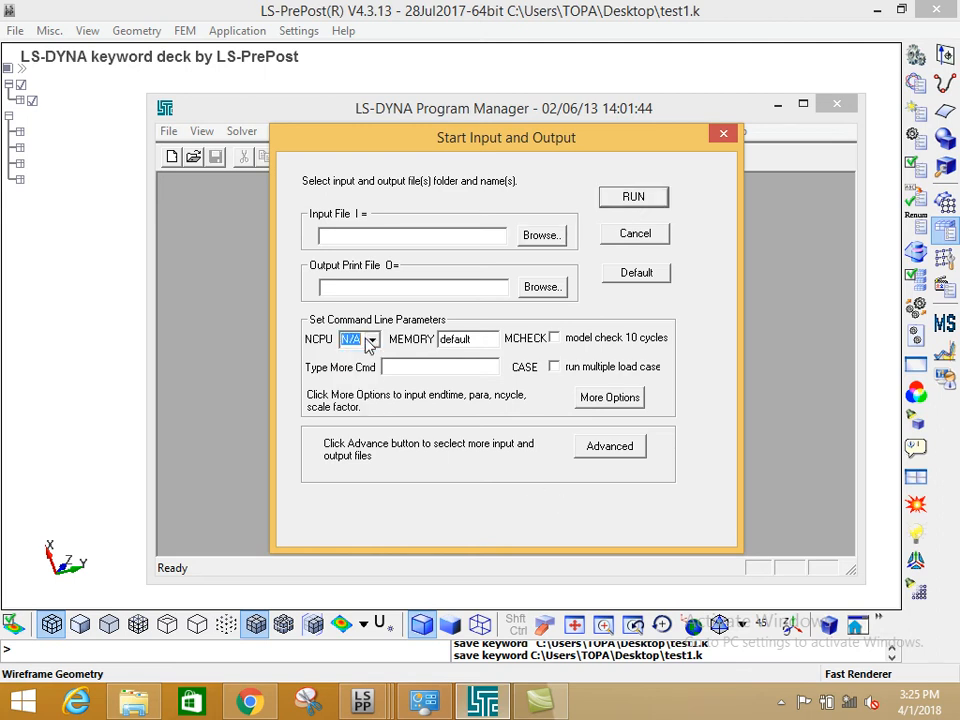
pyautogui.click(475, 340)
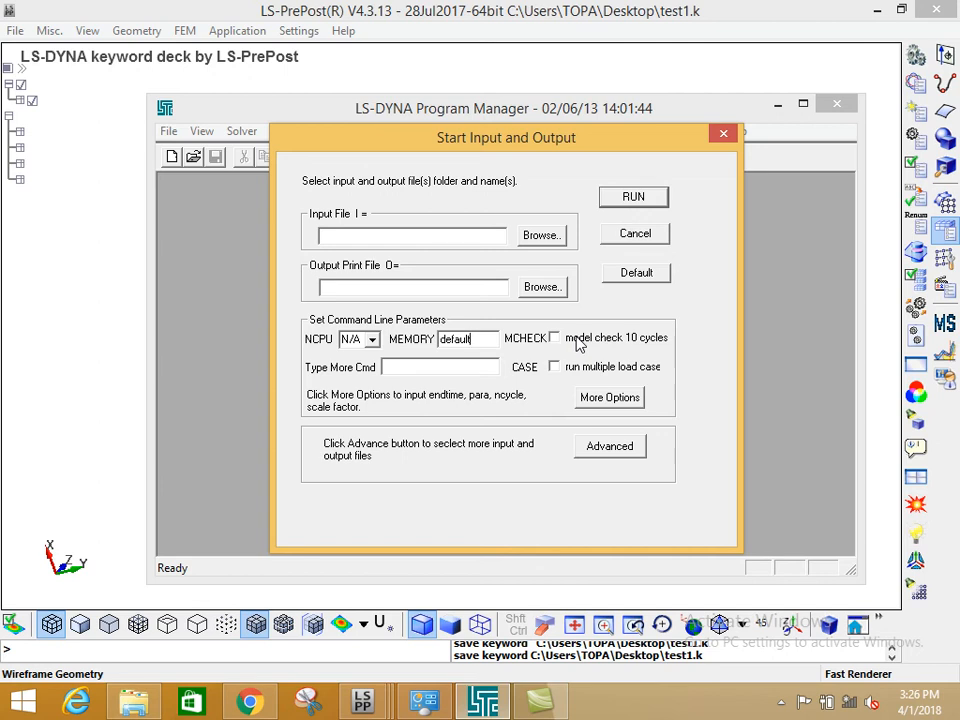
pyautogui.click(733, 132)
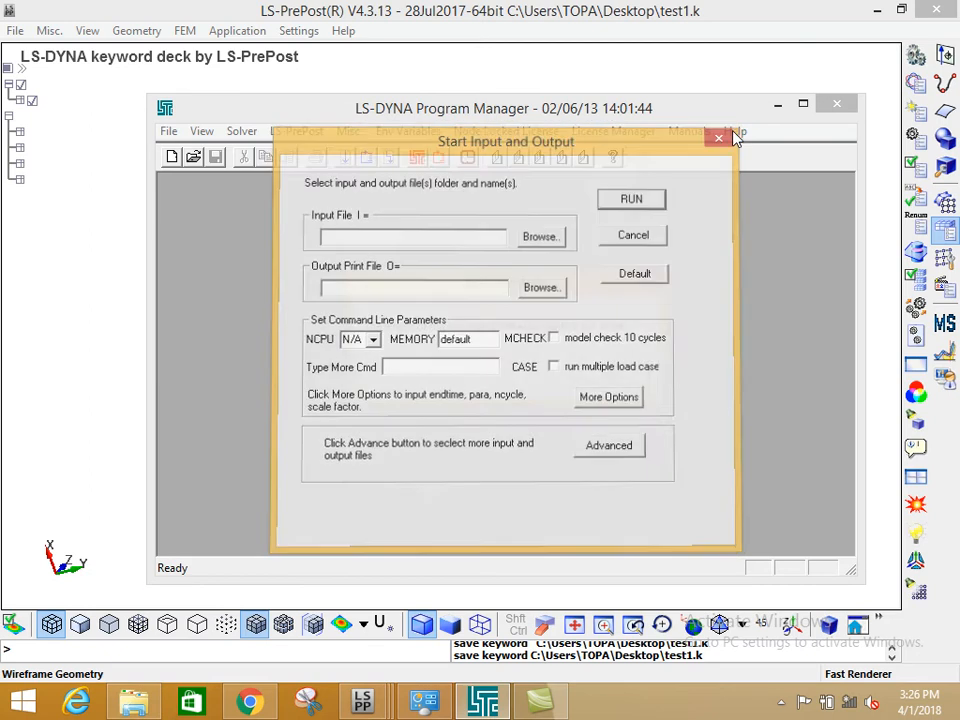
pyautogui.click(653, 337)
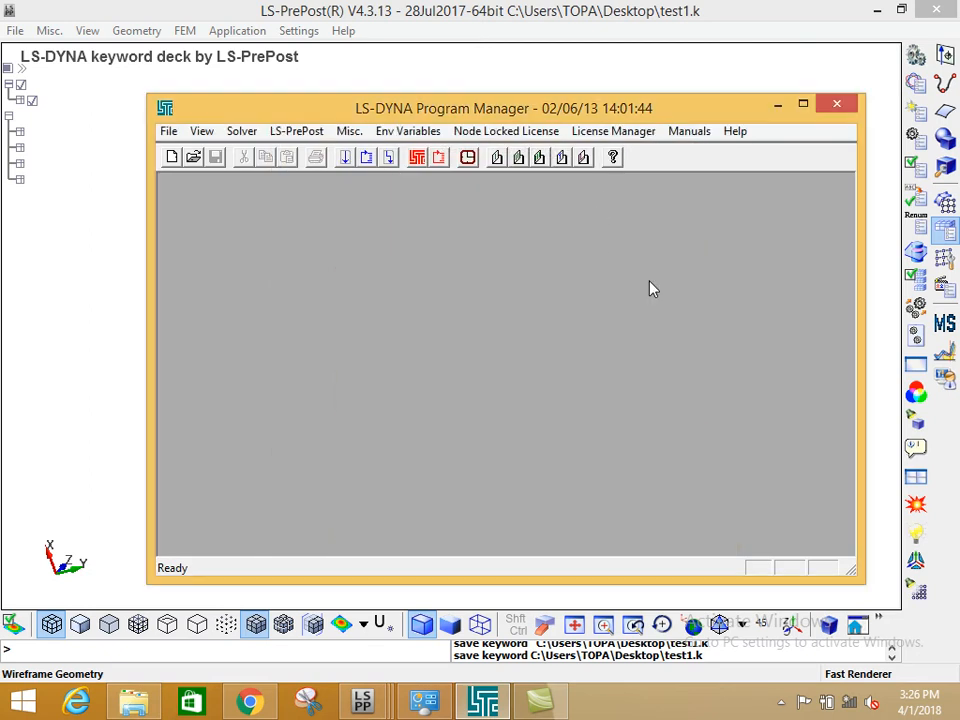
# Open the last d3plot results from the LS-DYNA Program Manager in LS-PrePost and dismiss the startup hints
pyautogui.click(441, 162)
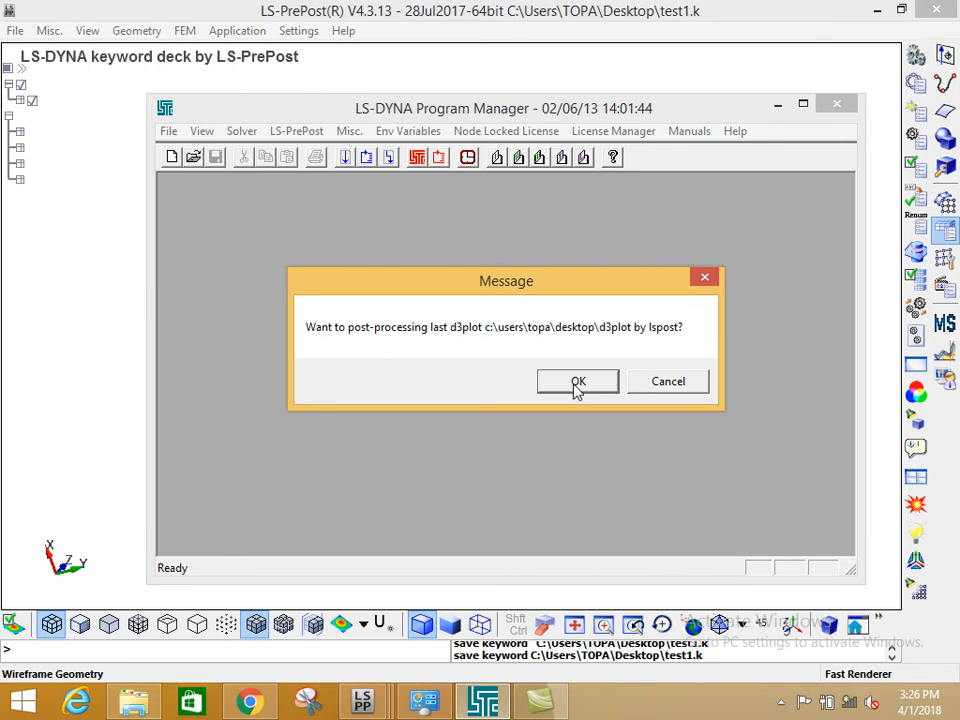
pyautogui.click(577, 382)
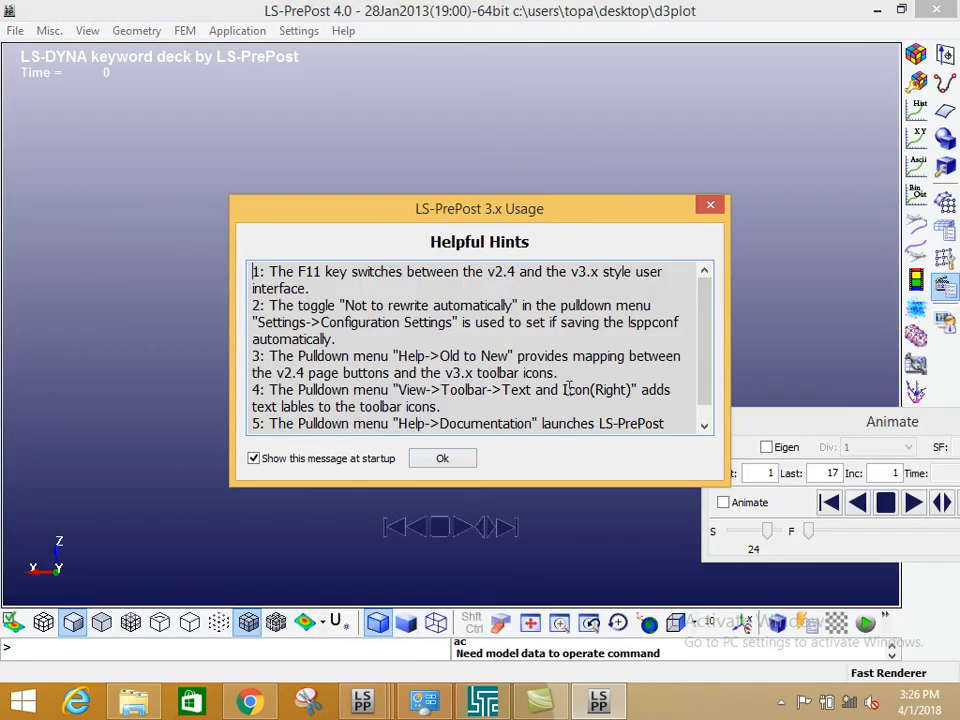
pyautogui.click(451, 461)
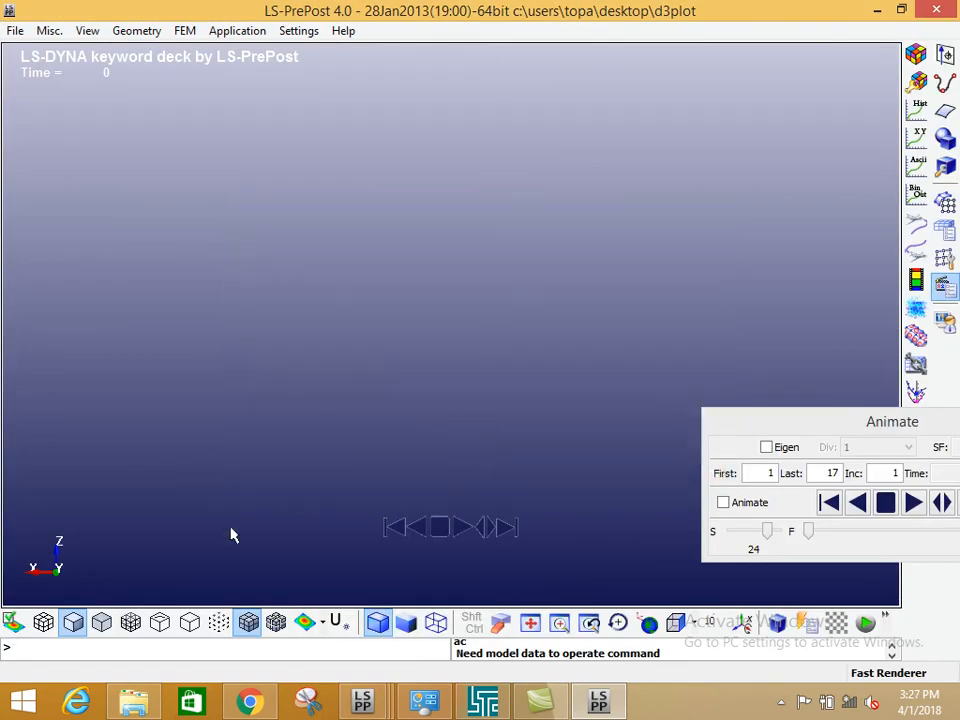
# Display the pipe and rock in wireframe and orient the model so the full pipe length is visible at an angle
pyautogui.click(44, 622)
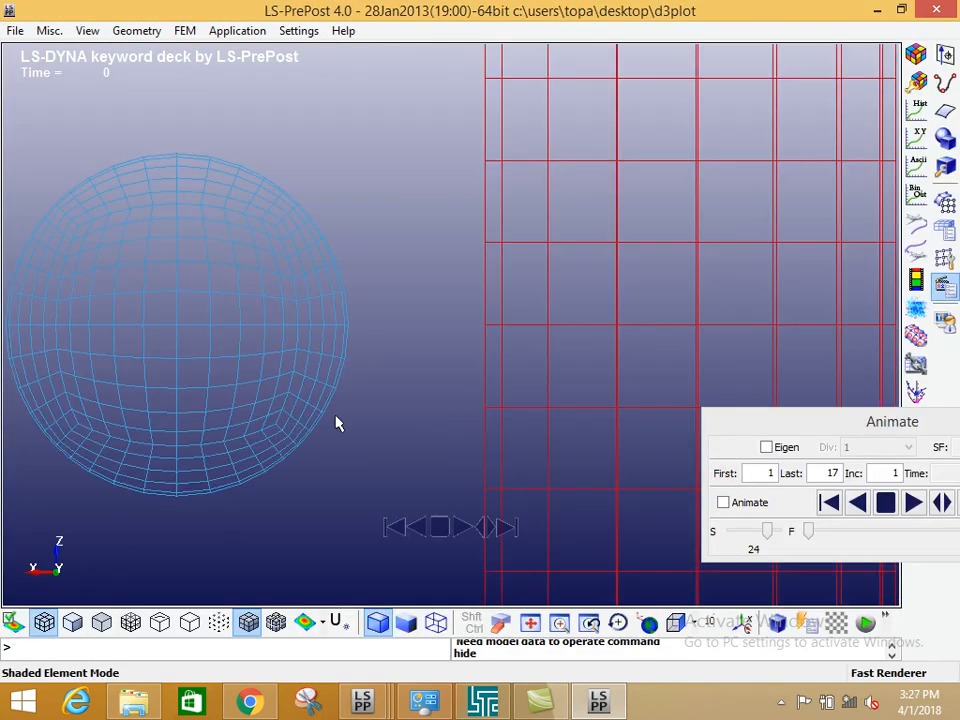
pyautogui.scroll(-6, 320, 420)
pyautogui.keyDown('ctrl'); pyautogui.moveTo(304, 422); pyautogui.dragTo(495, 356); pyautogui.keyUp('ctrl')
pyautogui.scroll(-2, 440, 345)
pyautogui.keyDown('ctrl'); pyautogui.moveTo(422, 334); pyautogui.dragTo(484, 283, button='middle'); pyautogui.keyUp('ctrl')
pyautogui.keyDown('ctrl'); pyautogui.moveTo(497, 312); pyautogui.dragTo(482, 326); pyautogui.keyUp('ctrl')
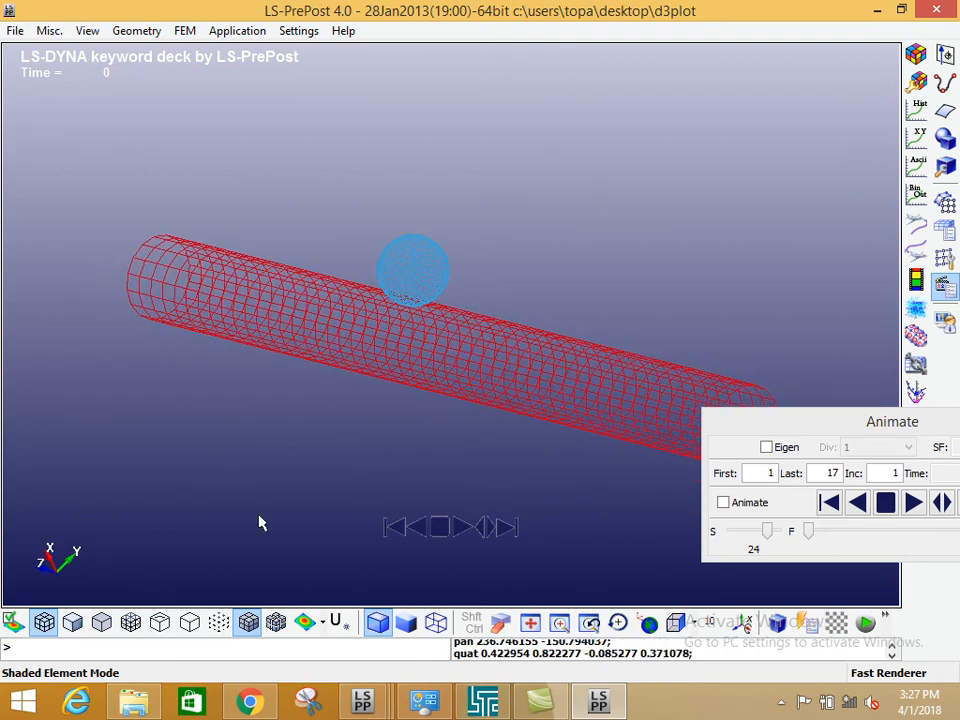
pyautogui.click(42, 624)
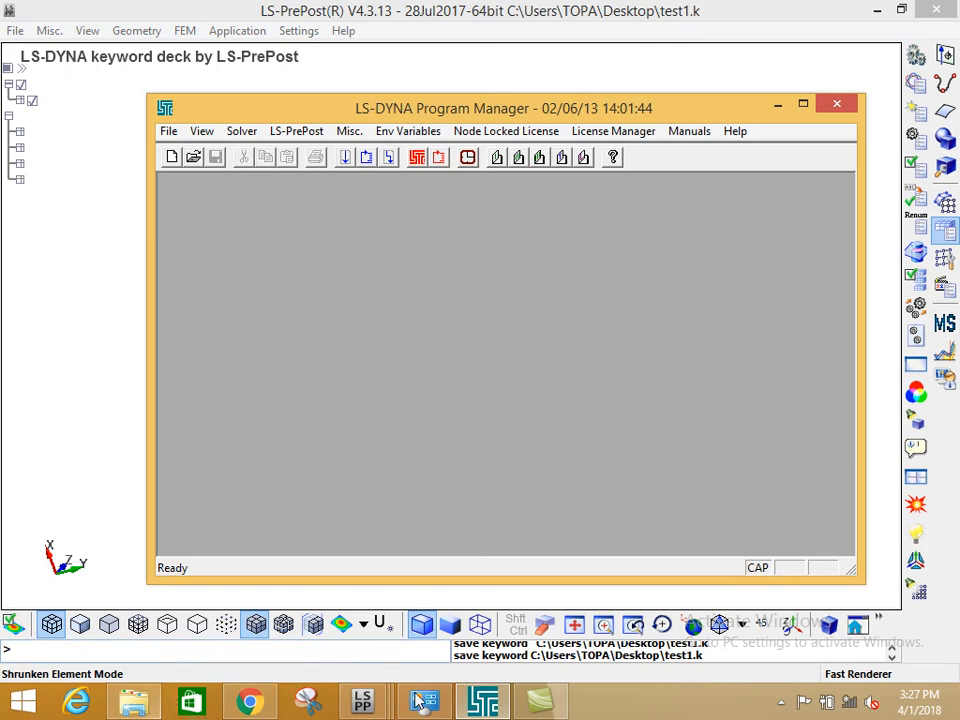
# Show the desktop and move the d3plot01 and d3plot02 files in with the other result files beside d3plot
pyautogui.click(955, 705)
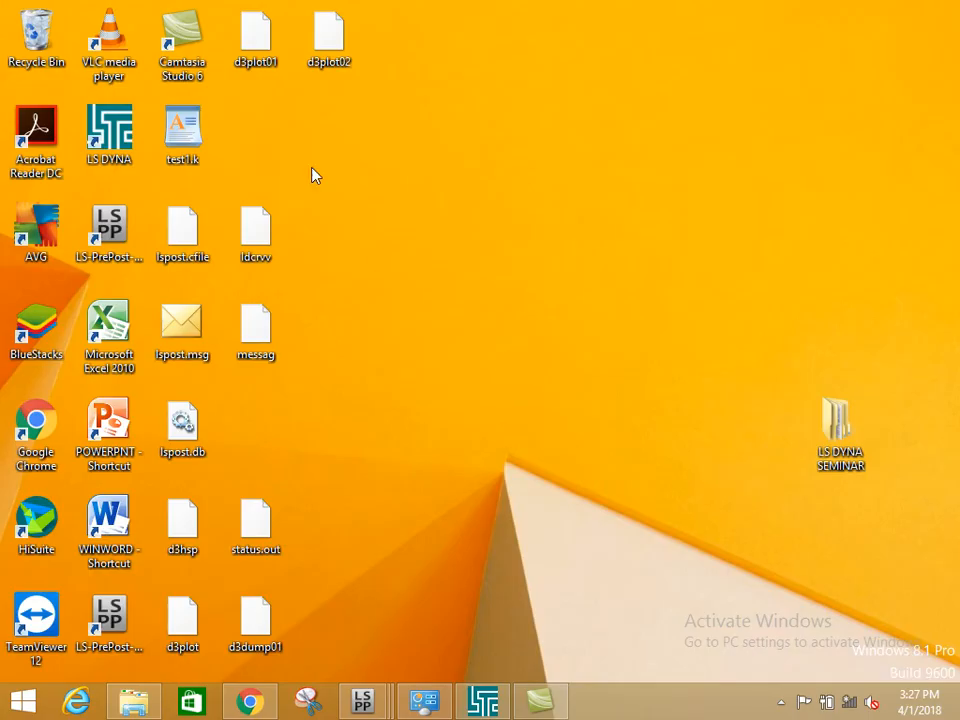
pyautogui.moveTo(259, 43); pyautogui.dragTo(258, 135)
pyautogui.moveTo(328, 62); pyautogui.dragTo(264, 428)
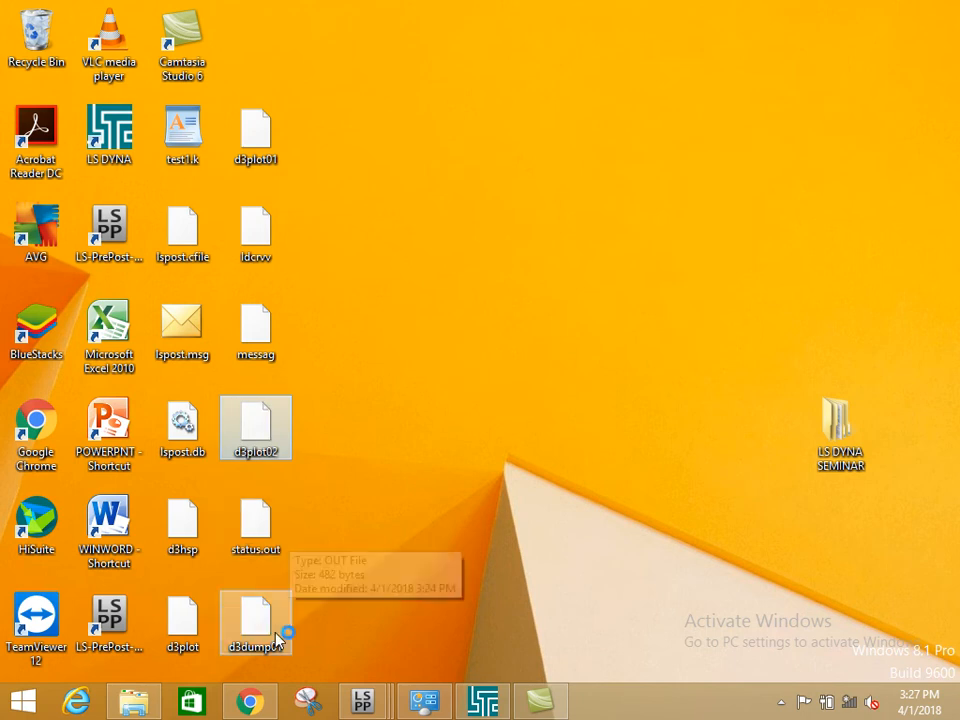
pyautogui.click(177, 645)
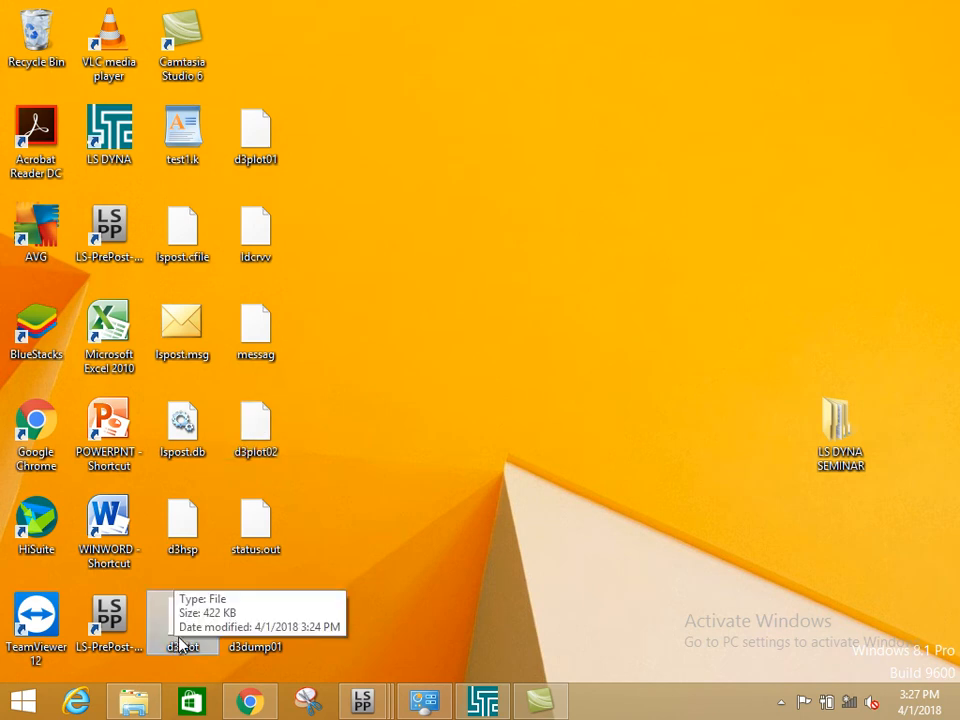
pyautogui.click(366, 493)
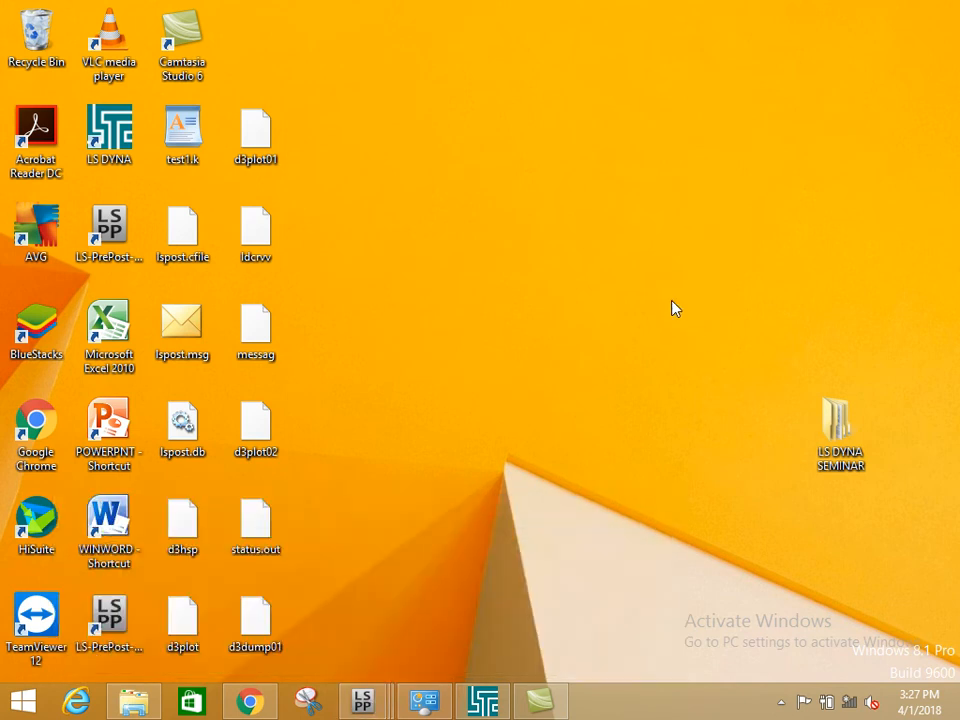
# Start LS-PrePost 4.3 from the desktop and open the d3plot file there as an LS-DYNA binary plot
pyautogui.click(102, 613)
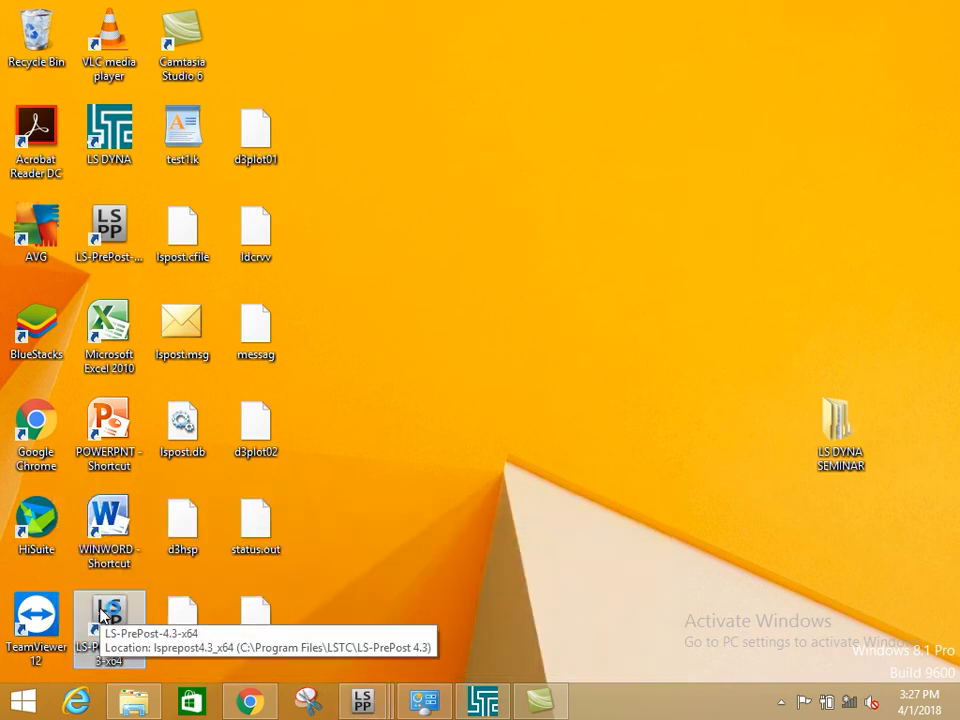
pyautogui.doubleClick(102, 613)
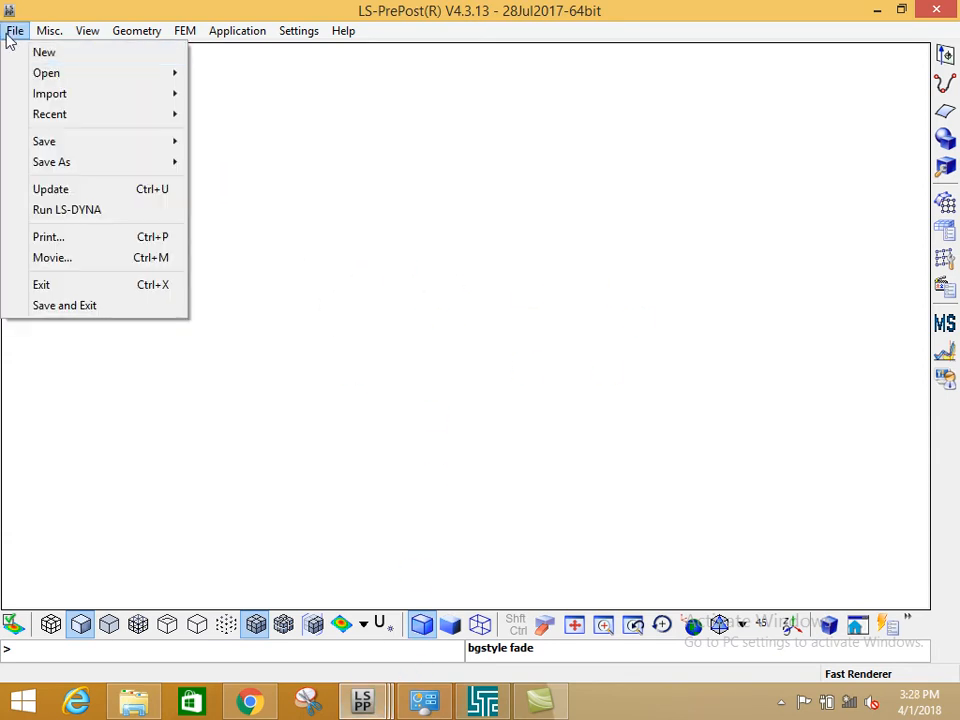
pyautogui.moveTo(57, 78)
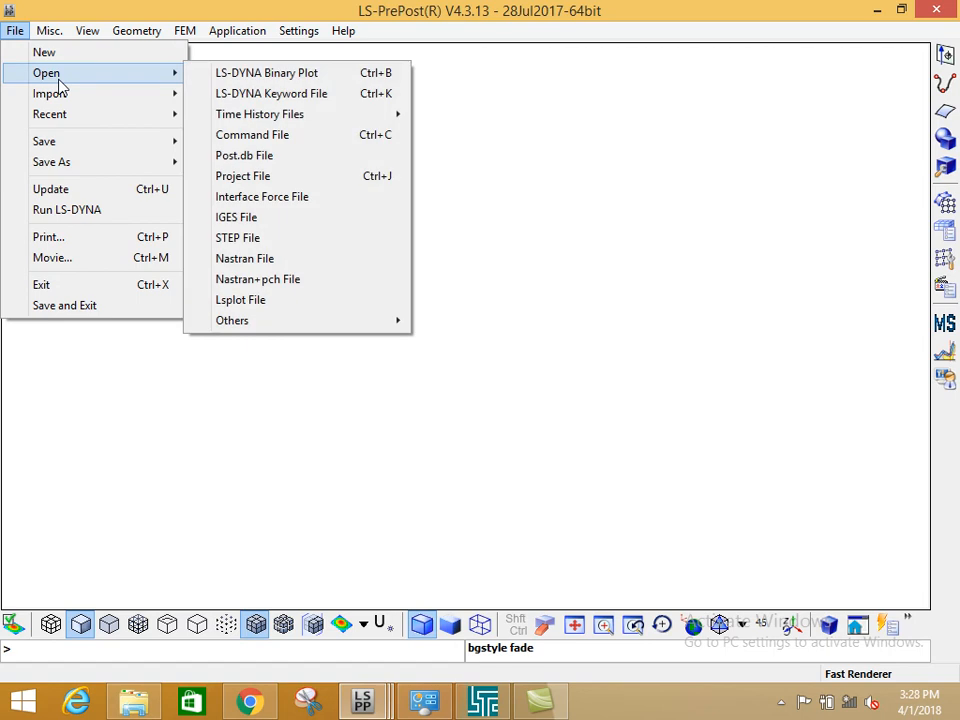
pyautogui.click(269, 80)
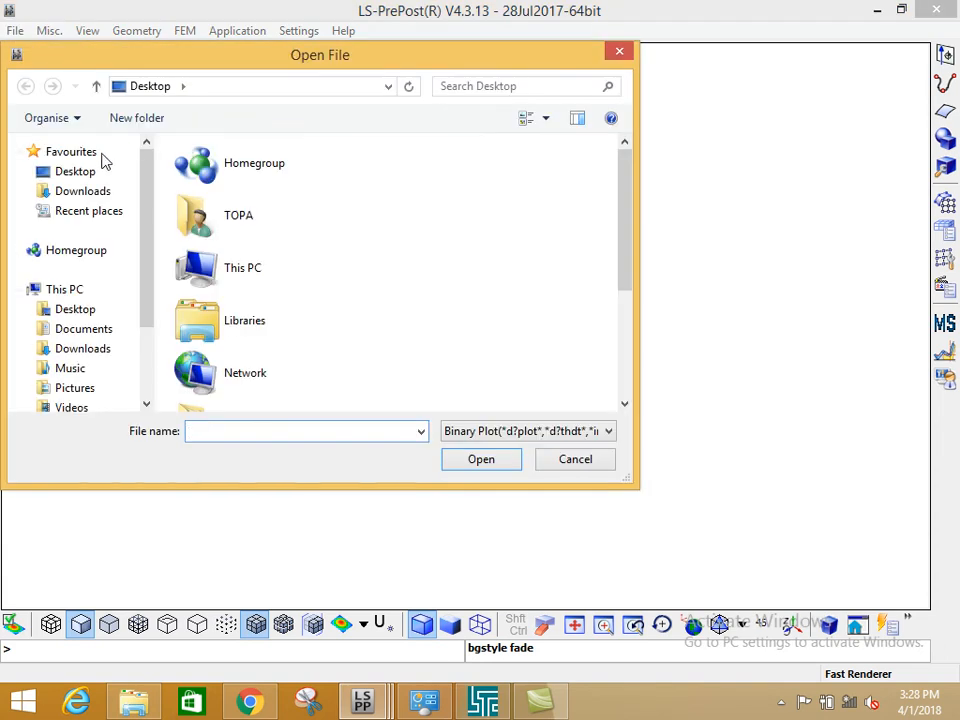
pyautogui.moveTo(624, 201); pyautogui.dragTo(617, 302)
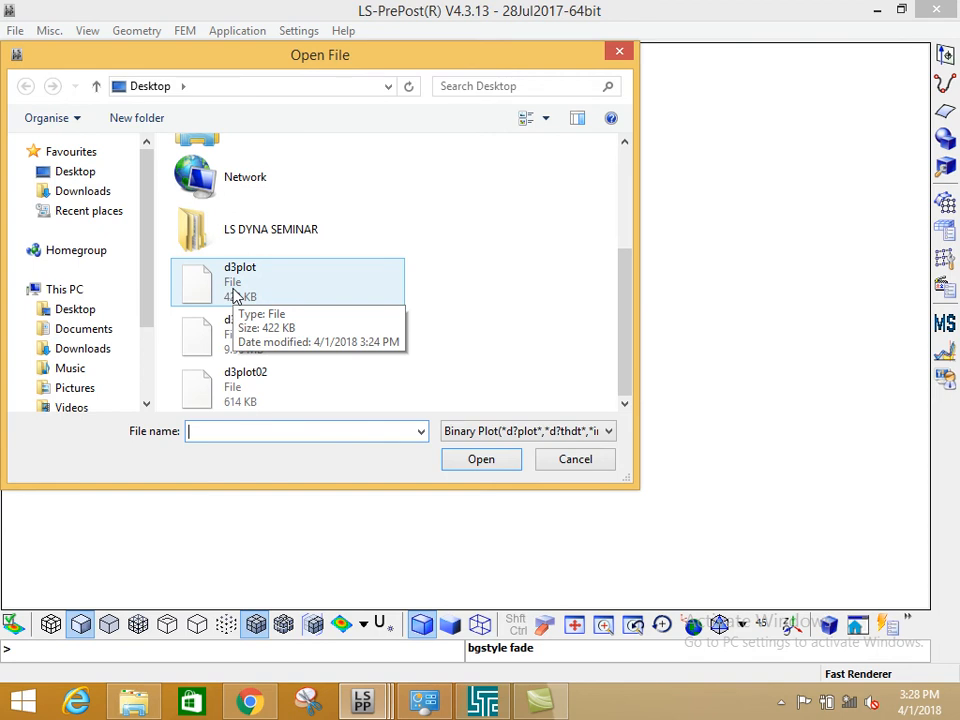
pyautogui.click(234, 292)
pyautogui.click(475, 461)
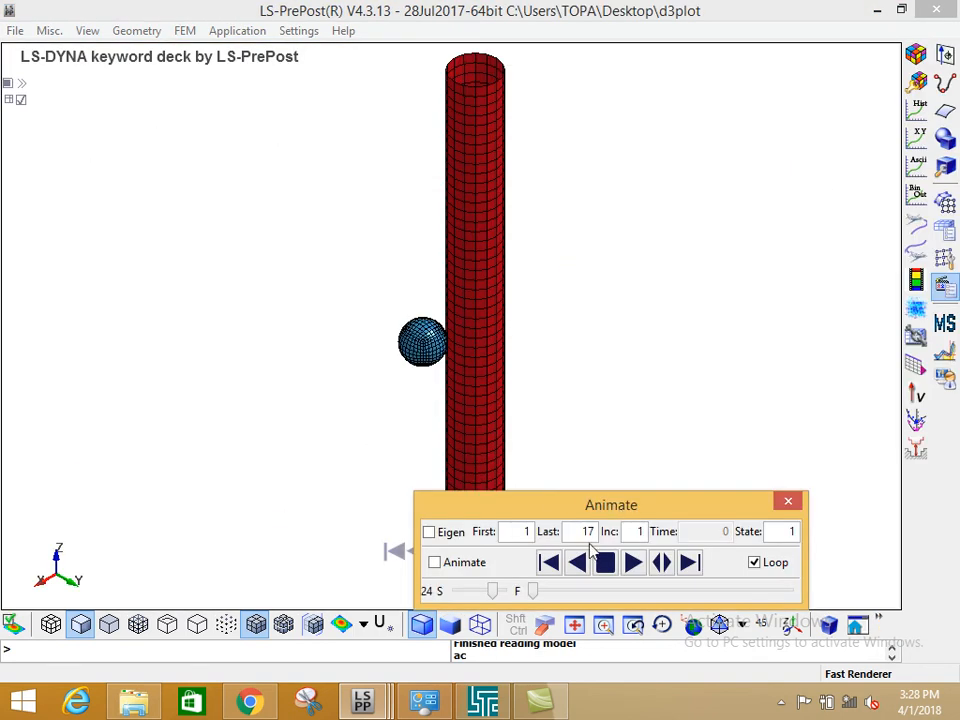
# Switch the loaded results to wireframe display and close this LS-PrePost session
pyautogui.click(51, 624)
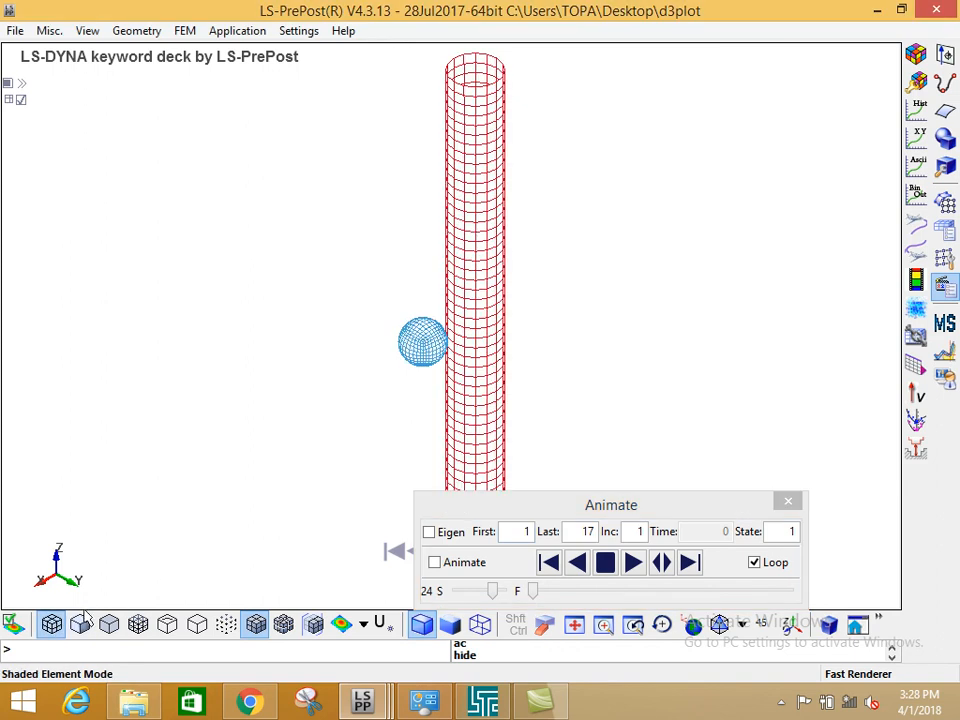
pyautogui.click(51, 624)
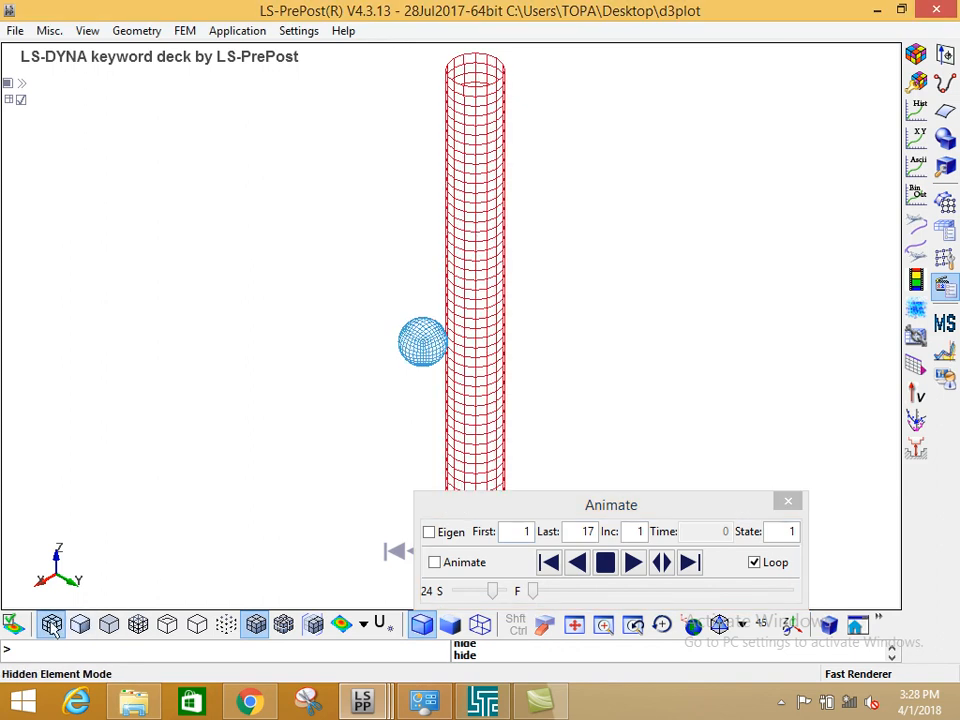
pyautogui.click(936, 10)
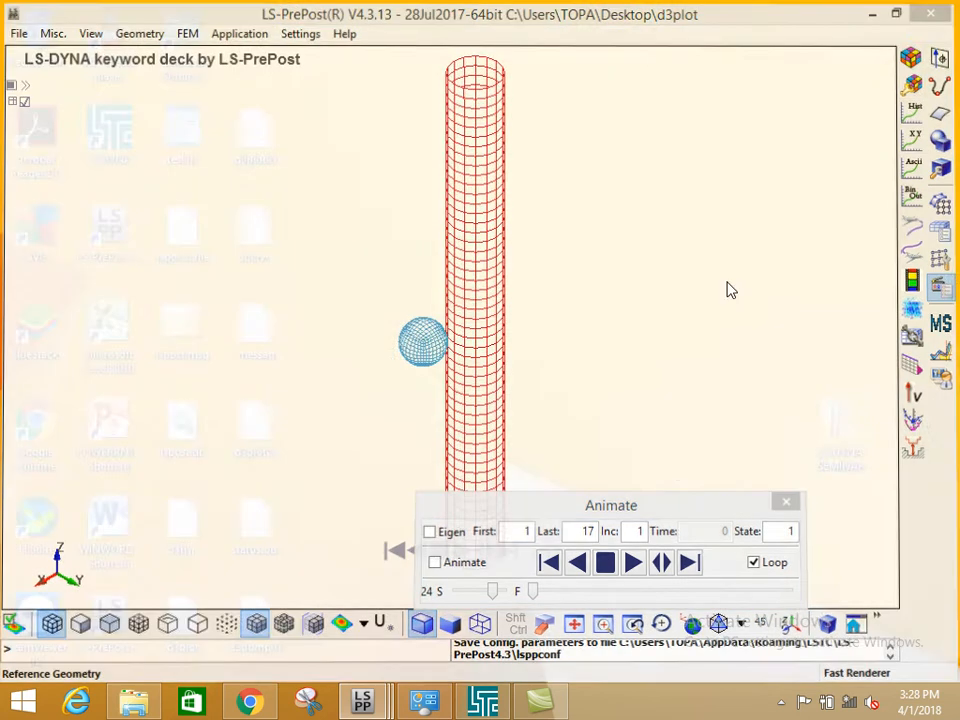
# Switch to the LS-DYNA Program Manager, open the last d3plot for post-processing and dismiss the startup hints
pyautogui.click(482, 703)
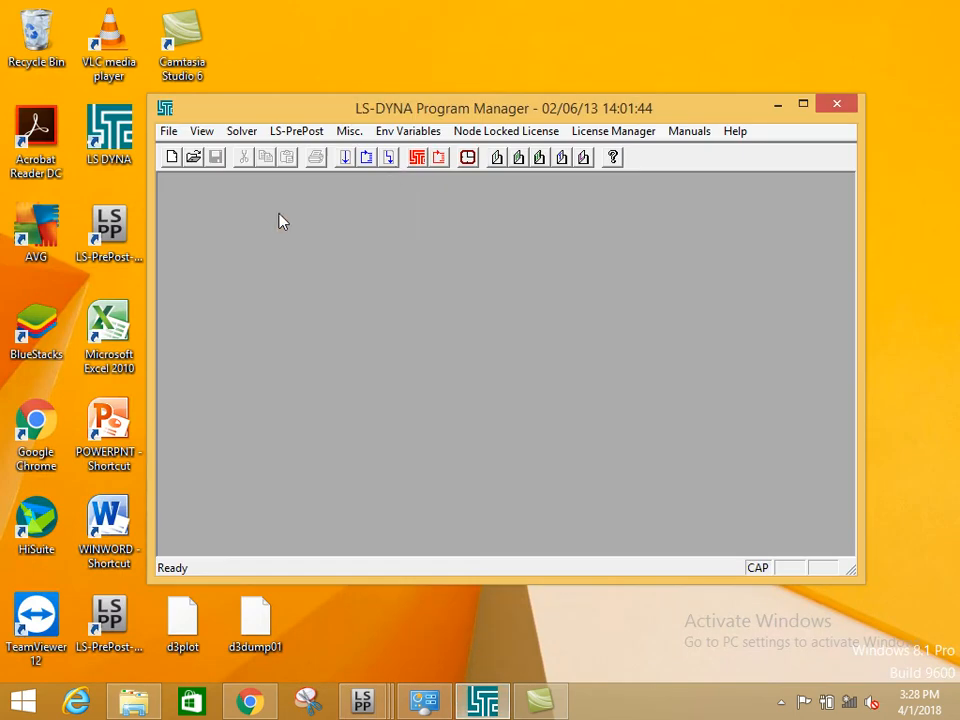
pyautogui.click(440, 160)
pyautogui.click(562, 391)
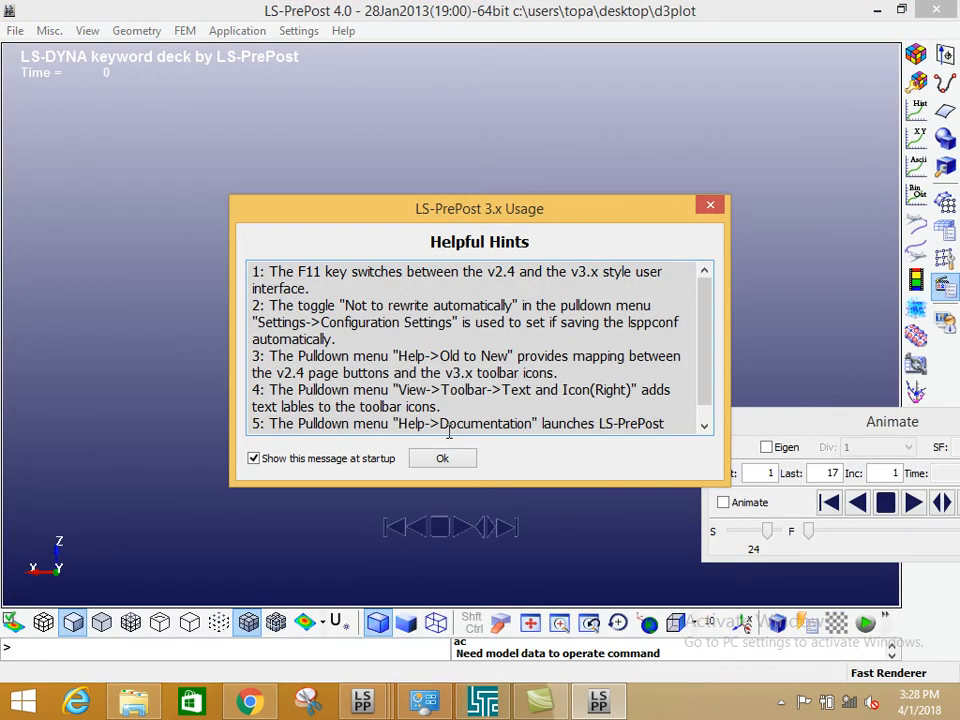
pyautogui.click(462, 457)
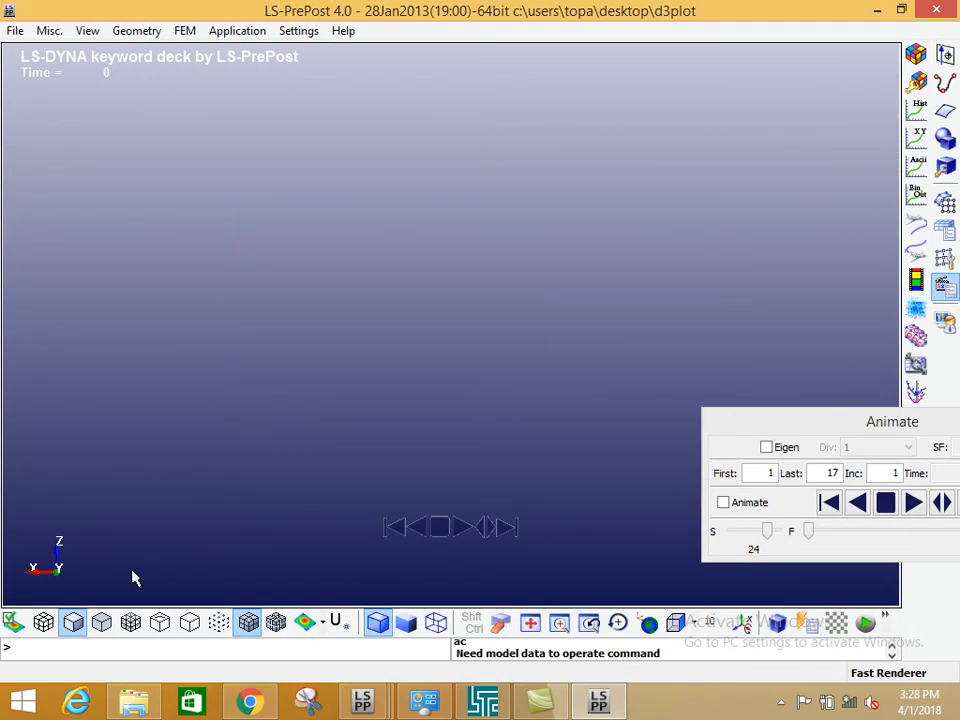
# Show the rock and pipe results in wireframe and orient the whole model at an angle in the view
pyautogui.click(42, 621)
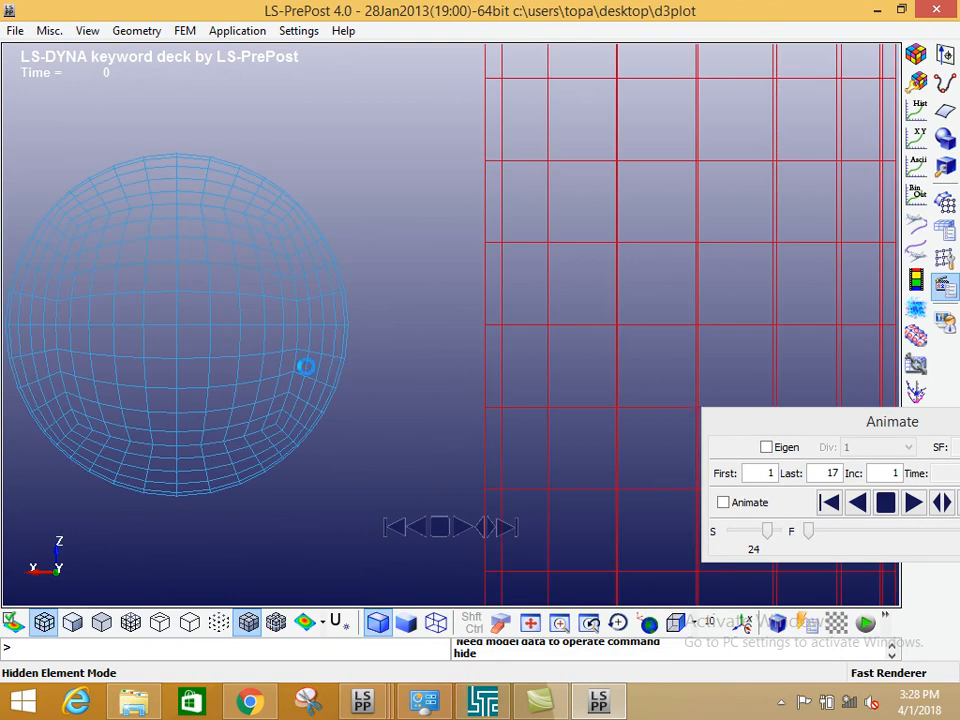
pyautogui.scroll(-7, 277, 376)
pyautogui.keyDown('shift'); pyautogui.moveTo(277, 381); pyautogui.dragTo(328, 287); pyautogui.keyUp('shift')
pyautogui.keyDown('shift'); pyautogui.moveTo(332, 250); pyautogui.dragTo(442, 196, button='middle'); pyautogui.keyUp('shift')
# Move the animation controls clear of the model, play the impact forward and view it from different angles
pyautogui.moveTo(733, 422); pyautogui.dragTo(93, 411)
pyautogui.click(279, 494)
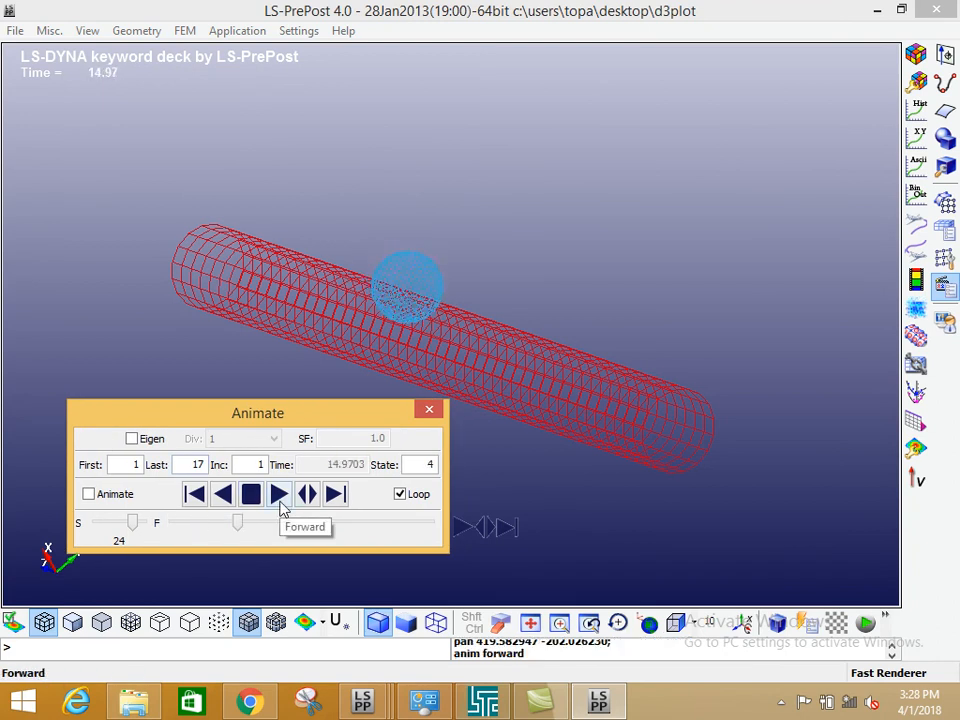
pyautogui.moveTo(356, 407); pyautogui.dragTo(295, 415)
pyautogui.keyDown('shift'); pyautogui.moveTo(372, 325); pyautogui.dragTo(186, 334); pyautogui.keyUp('shift')
pyautogui.keyDown('shift'); pyautogui.moveTo(430, 328); pyautogui.dragTo(456, 400); pyautogui.keyUp('shift')
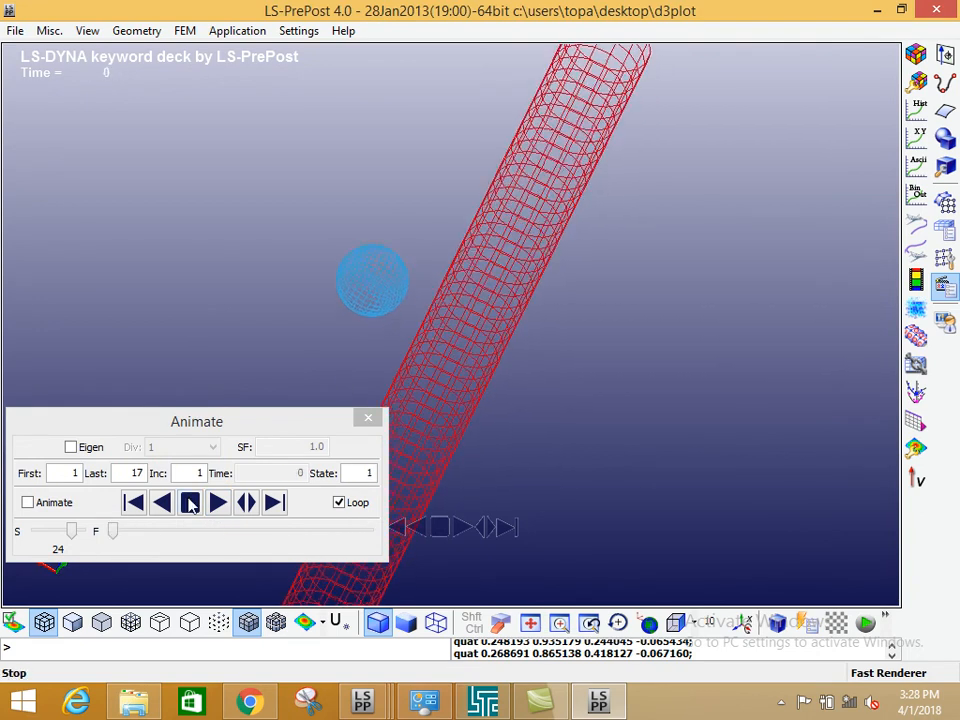
# Stop the animation at state 10 with the rock pressed into the pipe and orient the whole pipe nearly horizontally in view
pyautogui.click(190, 504)
pyautogui.keyDown('shift'); pyautogui.moveTo(566, 358); pyautogui.dragTo(388, 281); pyautogui.keyUp('shift')
pyautogui.keyDown('shift'); pyautogui.scroll(-2, 392, 282); pyautogui.keyUp('shift')
pyautogui.keyDown('shift'); pyautogui.moveTo(409, 274); pyautogui.dragTo(470, 223, button='middle'); pyautogui.keyUp('shift')
pyautogui.keyDown('shift'); pyautogui.moveTo(562, 344); pyautogui.dragTo(420, 296); pyautogui.keyUp('shift')
pyautogui.moveTo(410, 328); pyautogui.dragTo(413, 336)
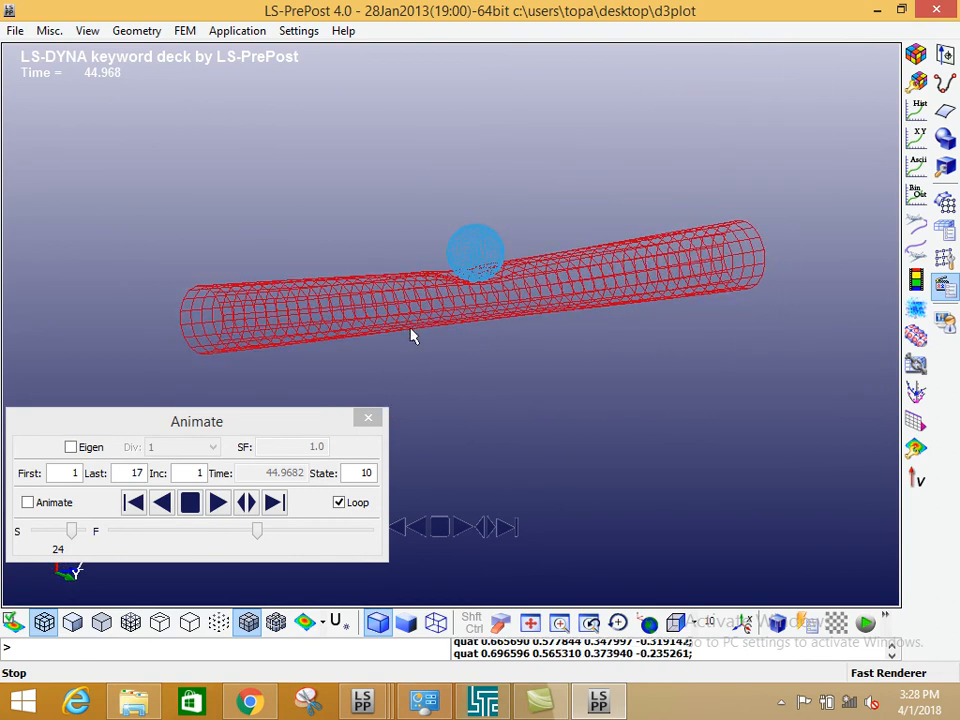
pyautogui.moveTo(474, 245); pyautogui.dragTo(456, 242, button='middle')
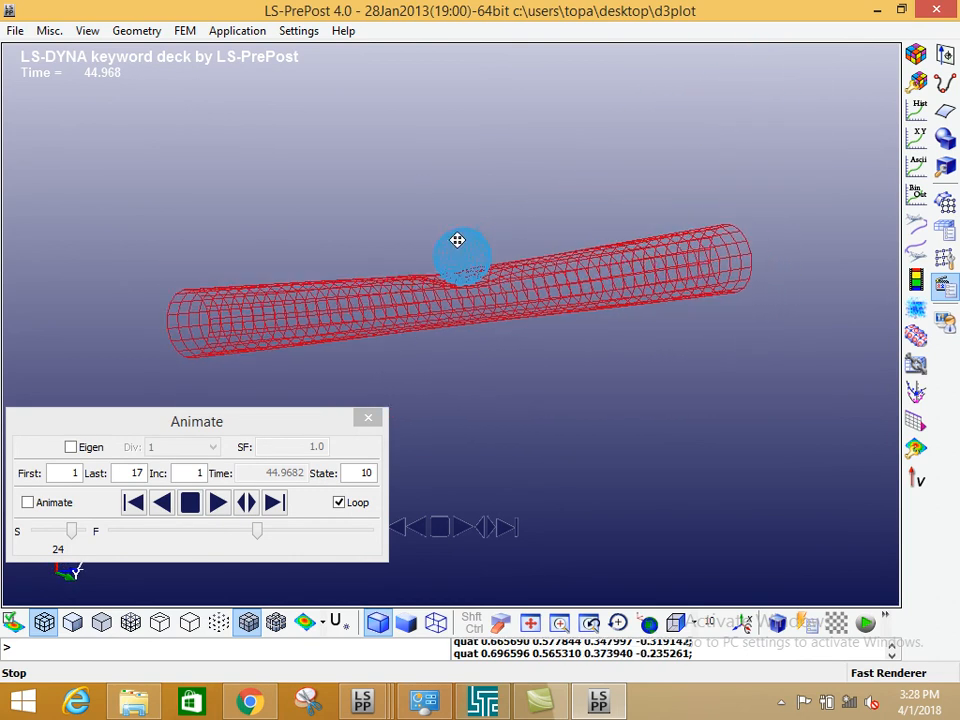
pyautogui.moveTo(521, 231); pyautogui.dragTo(507, 242)
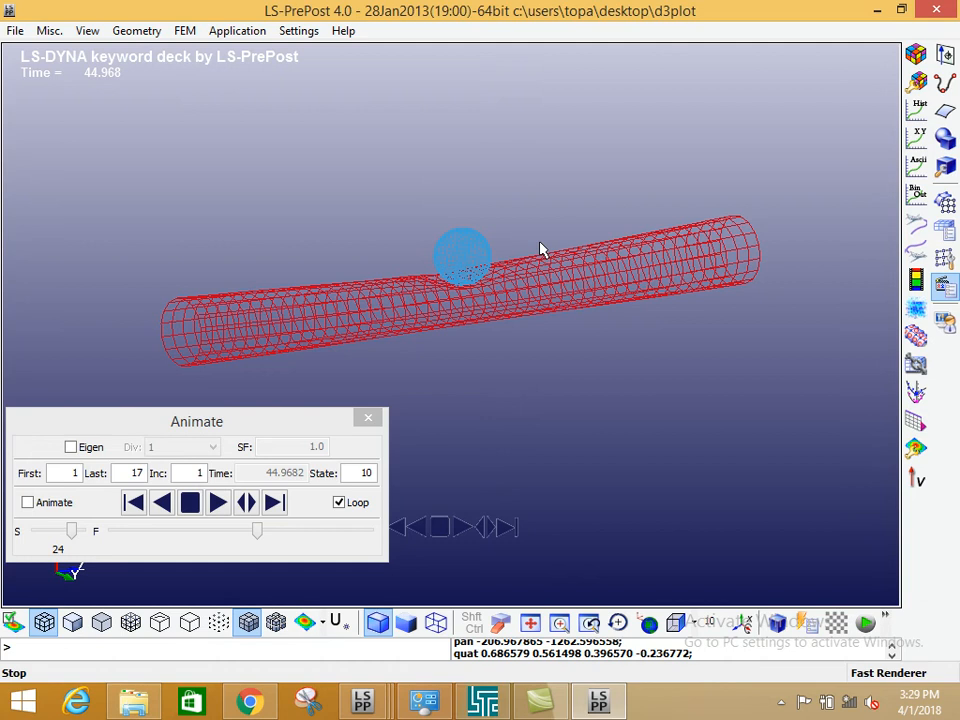
# Open the displacement scale factor settings, apply a factor of 1.0 to the whole model and keep the wireframe display
pyautogui.click(916, 450)
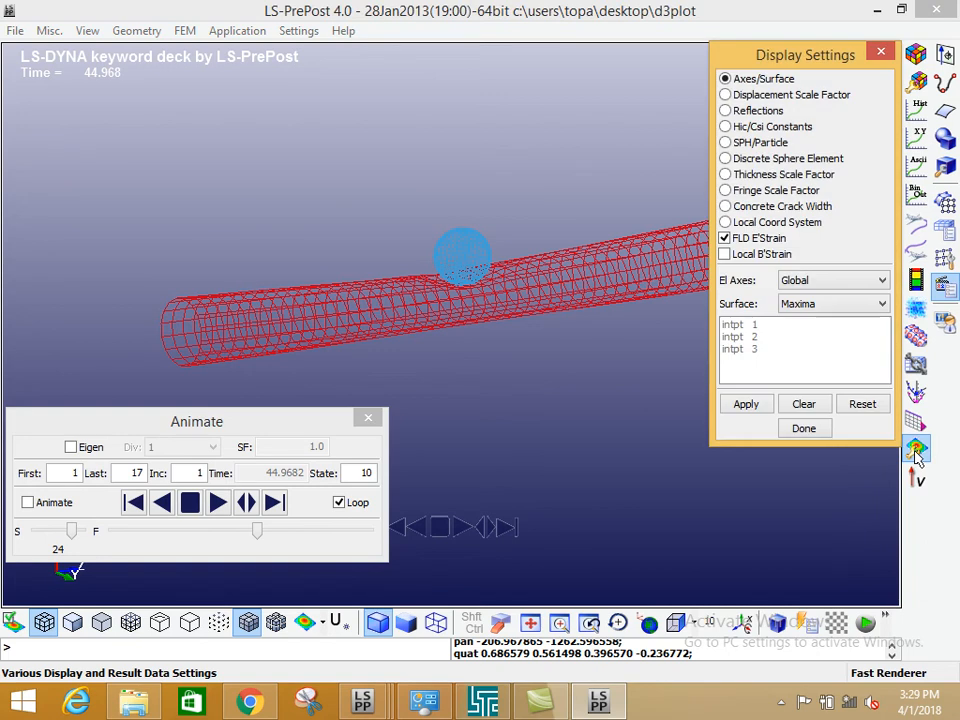
pyautogui.click(725, 95)
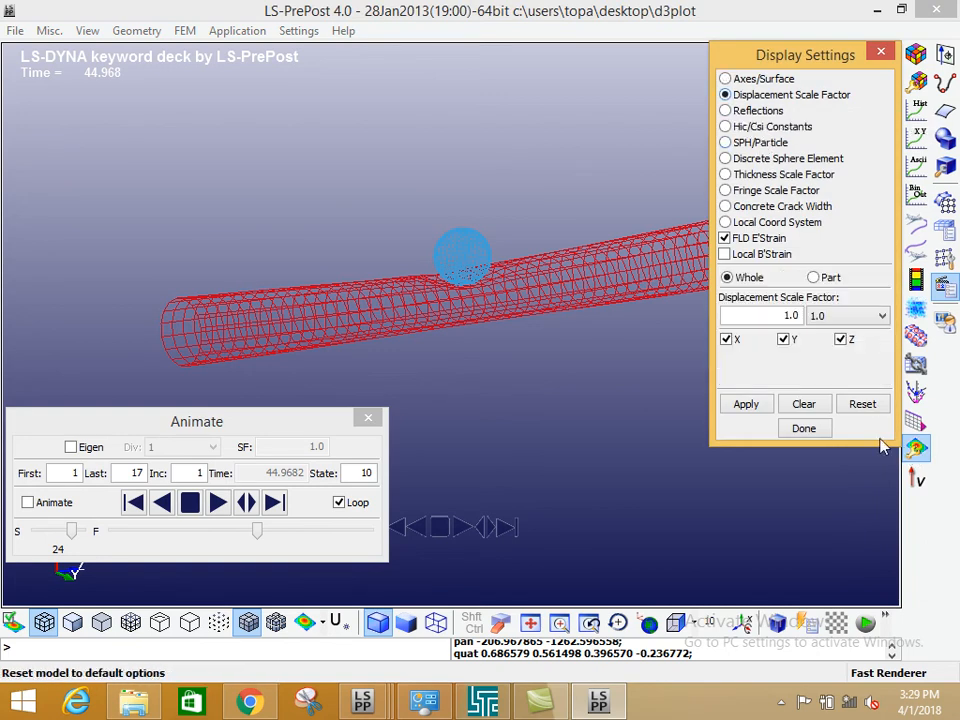
pyautogui.click(739, 408)
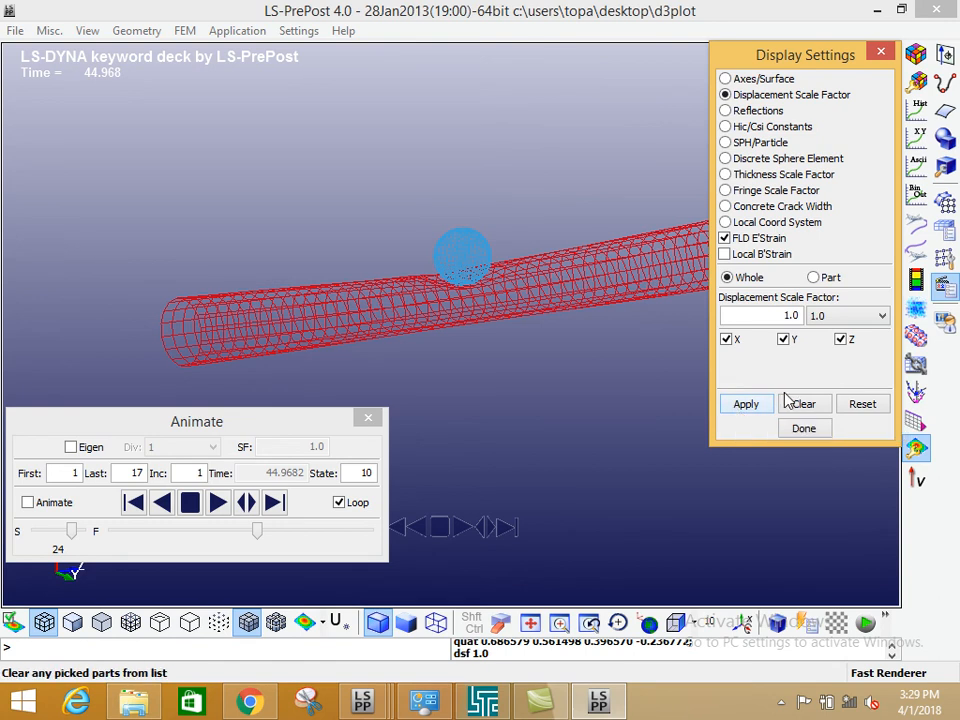
pyautogui.click(72, 623)
pyautogui.click(43, 622)
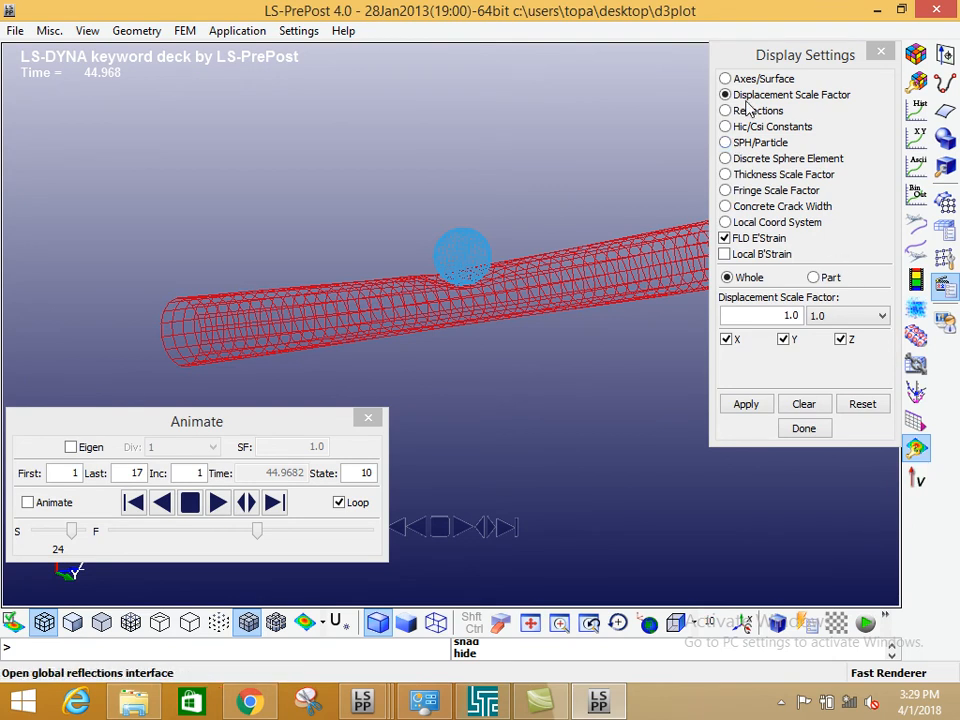
pyautogui.click(746, 405)
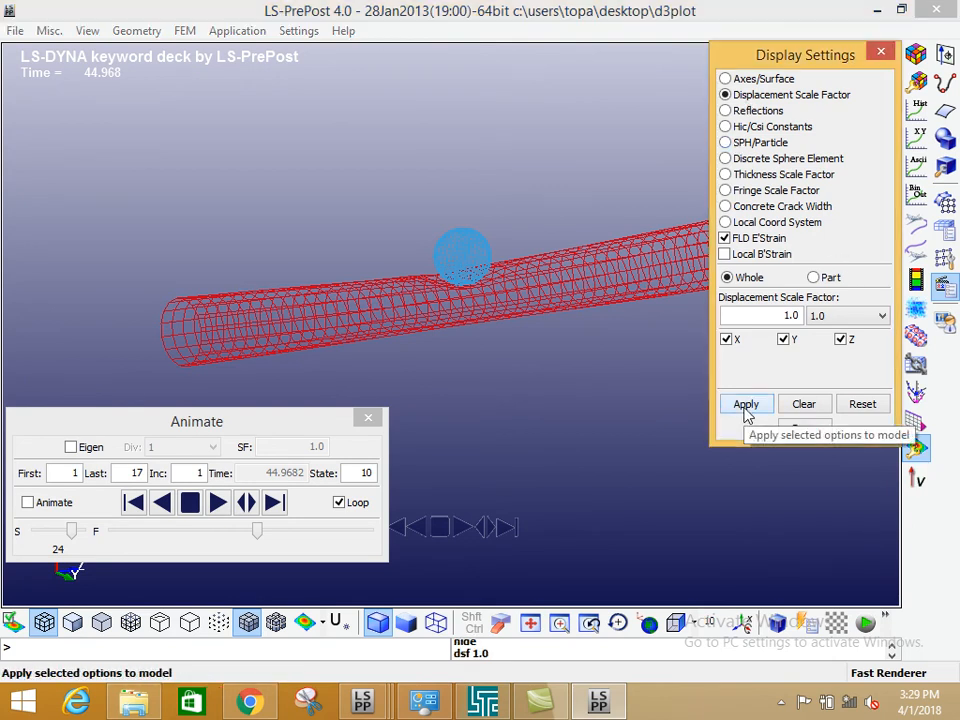
# Apply a displacement scale factor of 2.0 to the whole model and inspect the exaggerated deformation
pyautogui.moveTo(469, 321); pyautogui.dragTo(362, 310)
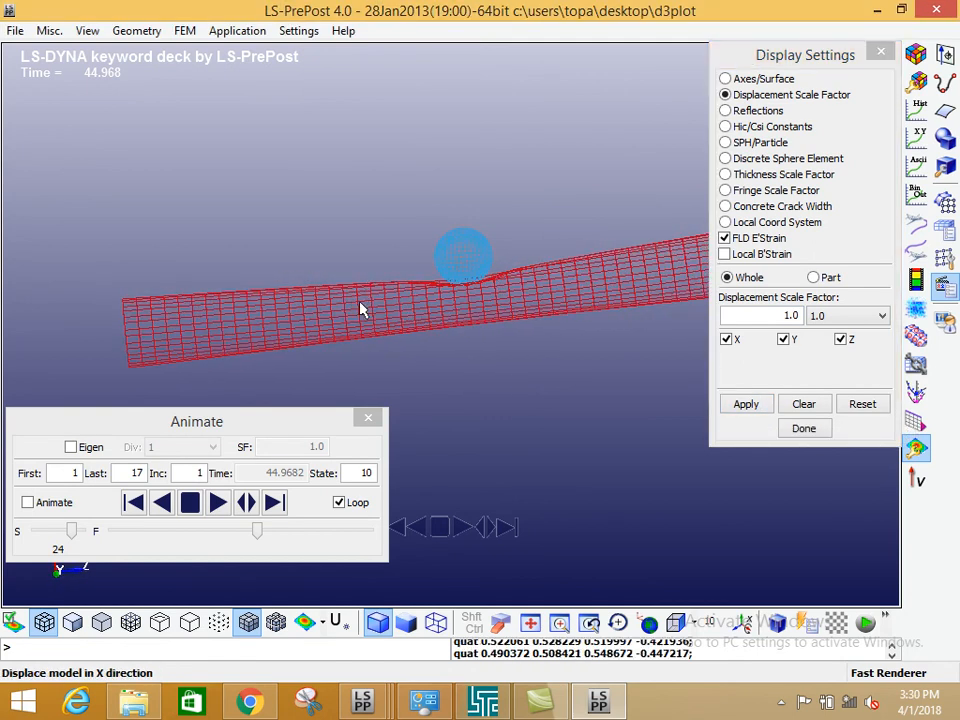
pyautogui.click(846, 316)
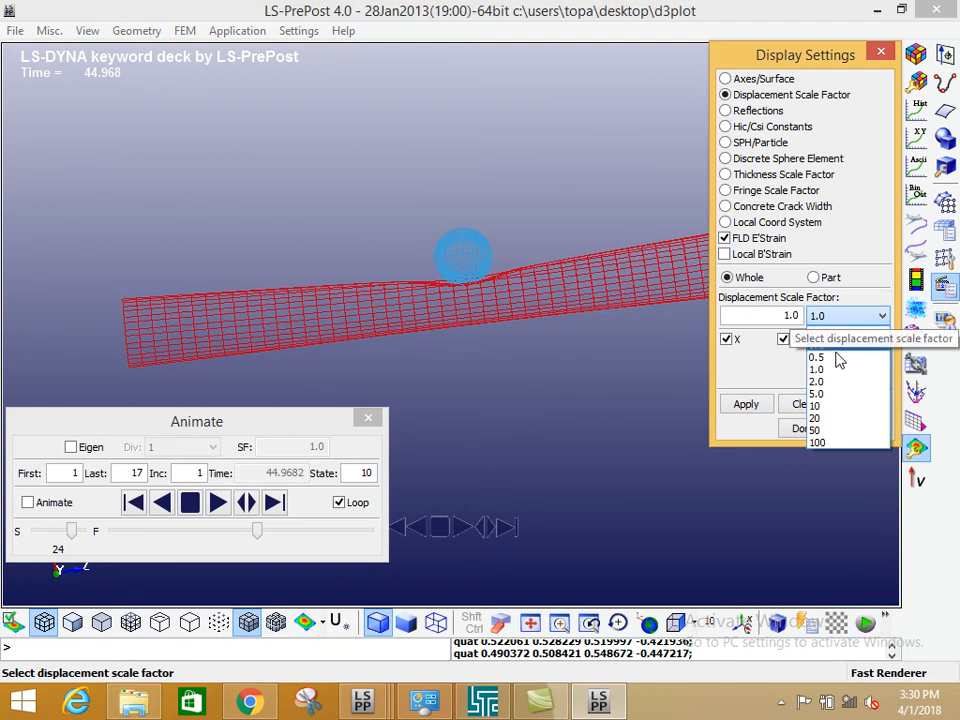
pyautogui.click(826, 383)
pyautogui.click(745, 405)
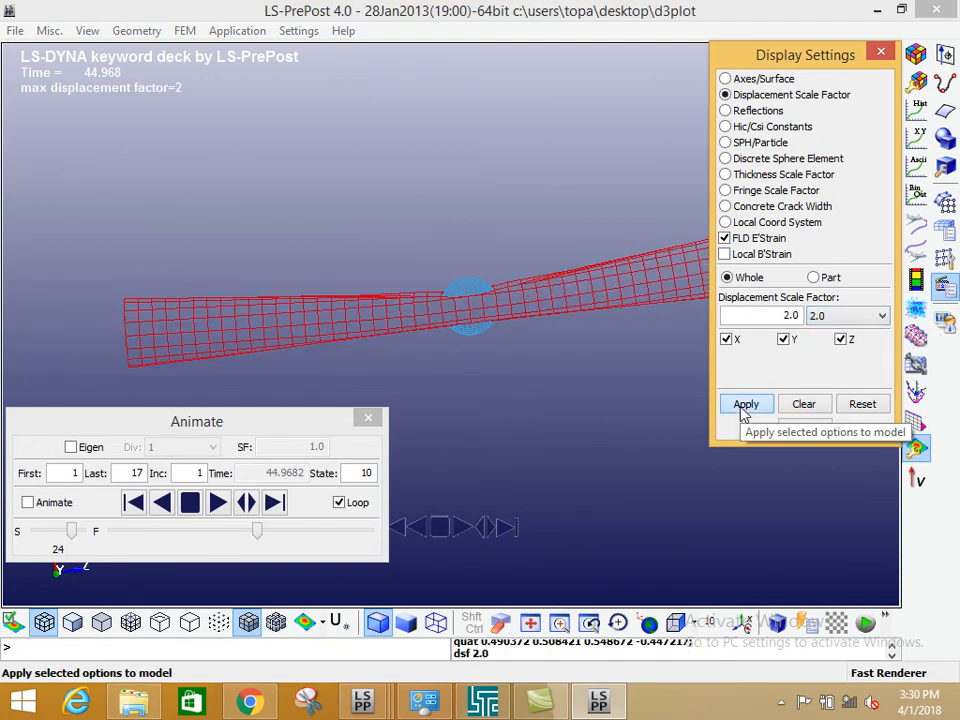
pyautogui.moveTo(486, 343); pyautogui.dragTo(516, 368)
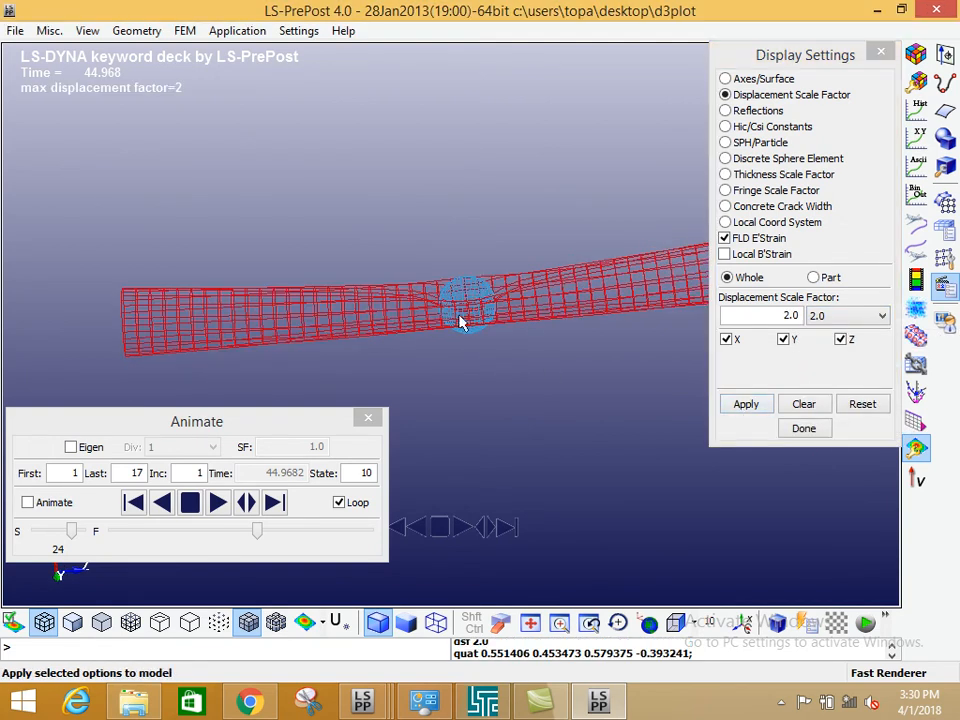
# Return the whole model's displacement scale factor to 1.0, close the display settings and view the dented pipe from the side
pyautogui.click(846, 316)
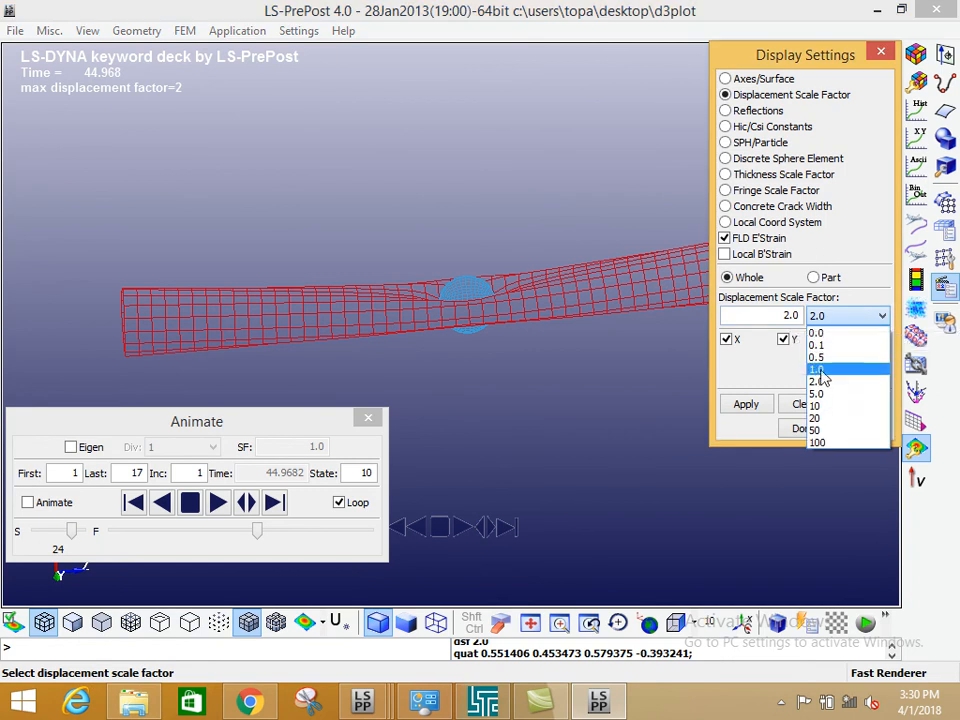
pyautogui.click(812, 370)
pyautogui.click(745, 405)
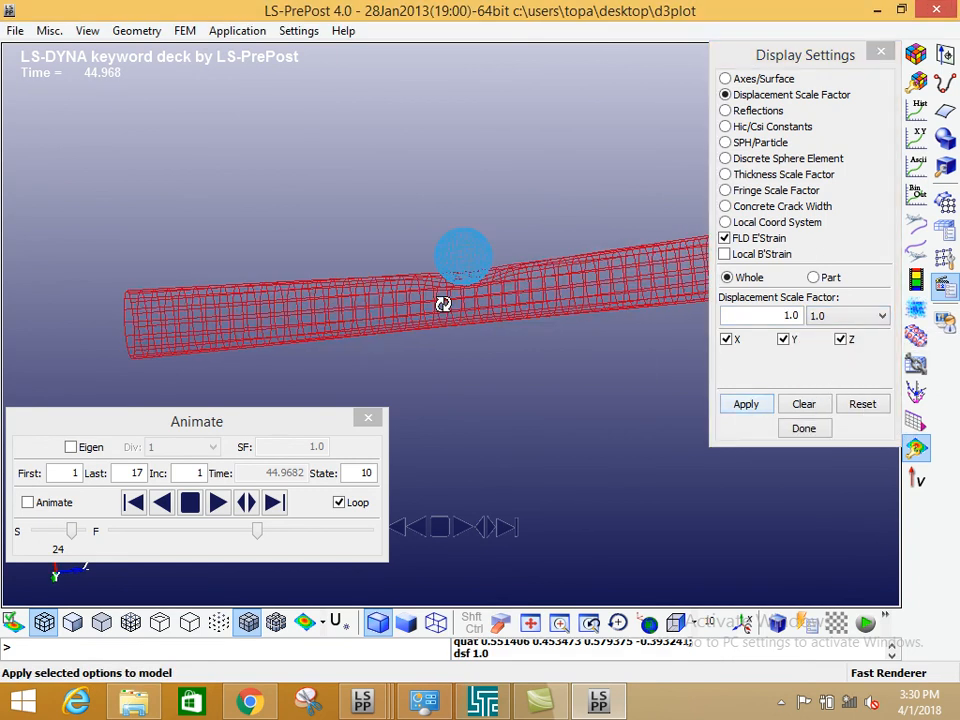
pyautogui.moveTo(499, 302); pyautogui.dragTo(506, 134)
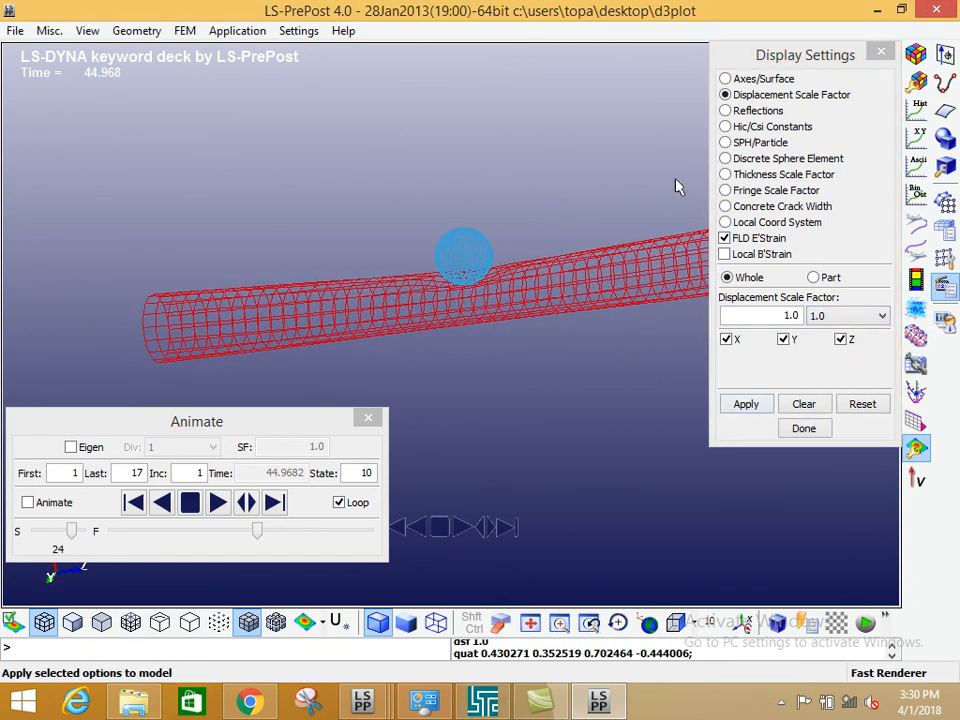
pyautogui.click(880, 55)
pyautogui.moveTo(610, 215); pyautogui.dragTo(890, 230)
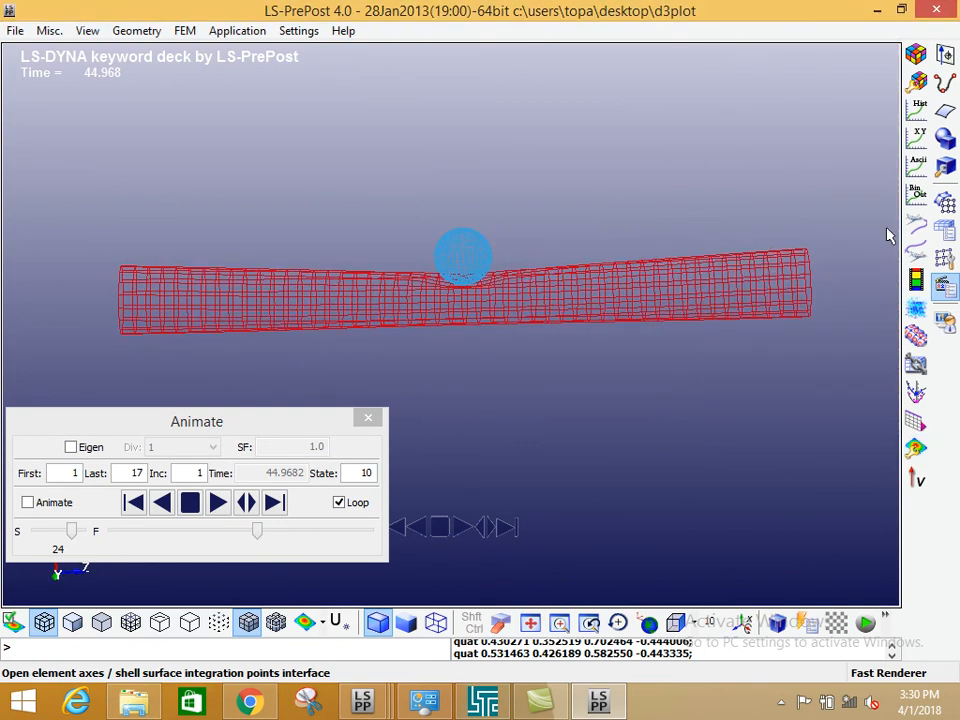
# Open the fringe component list and plot the x-stress contours
pyautogui.click(916, 53)
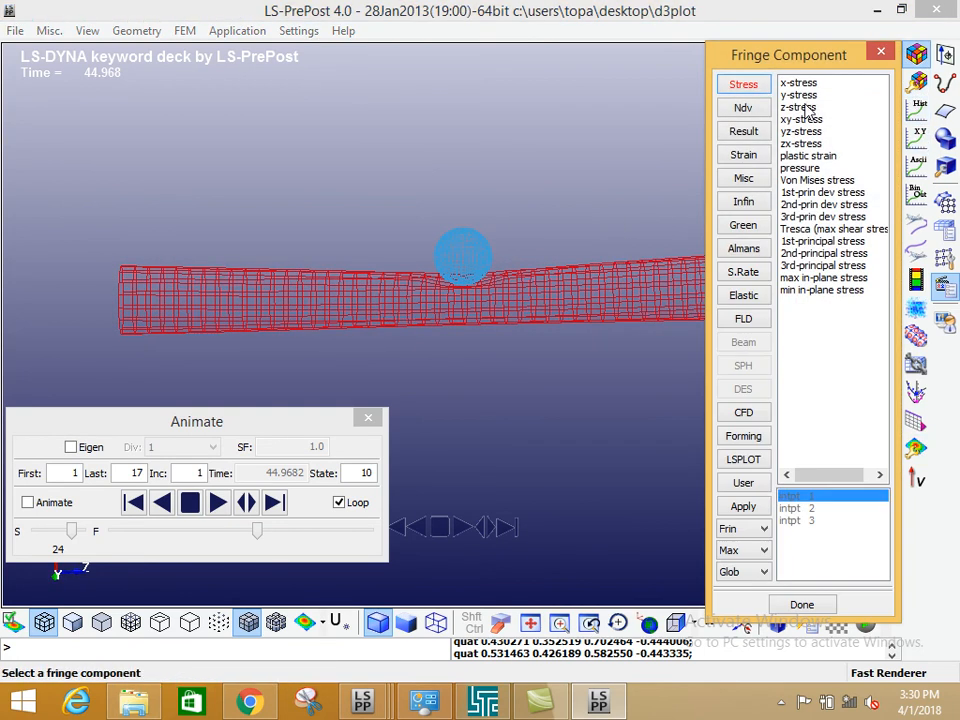
pyautogui.click(806, 108)
pyautogui.click(800, 83)
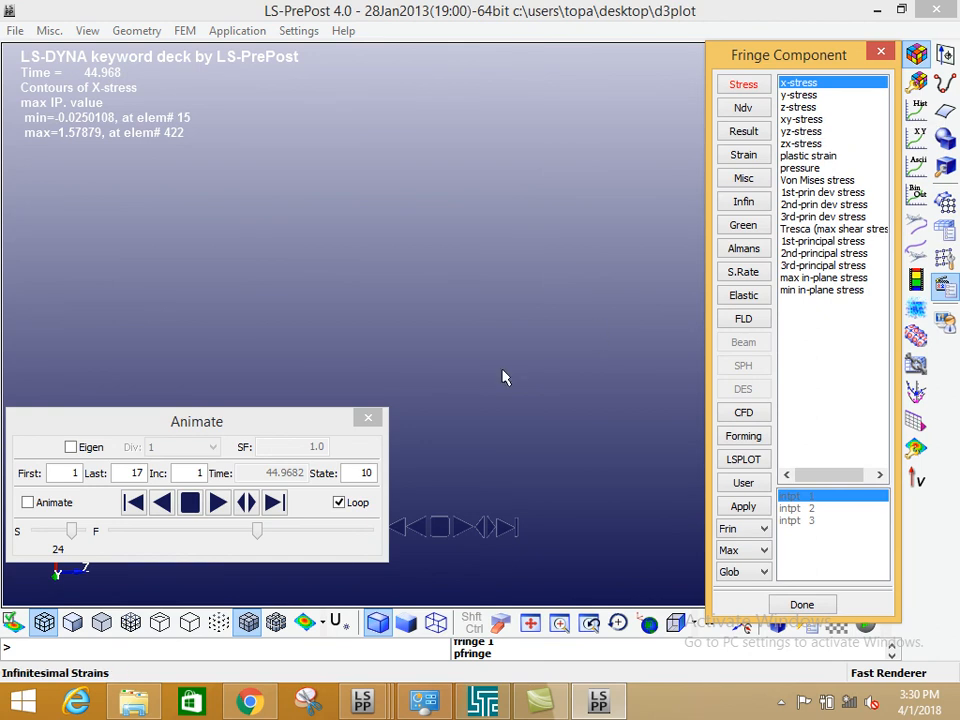
# Try other element display modes for the contours, ending in shaded display with shrink on and mesh off
pyautogui.click(160, 623)
pyautogui.click(130, 623)
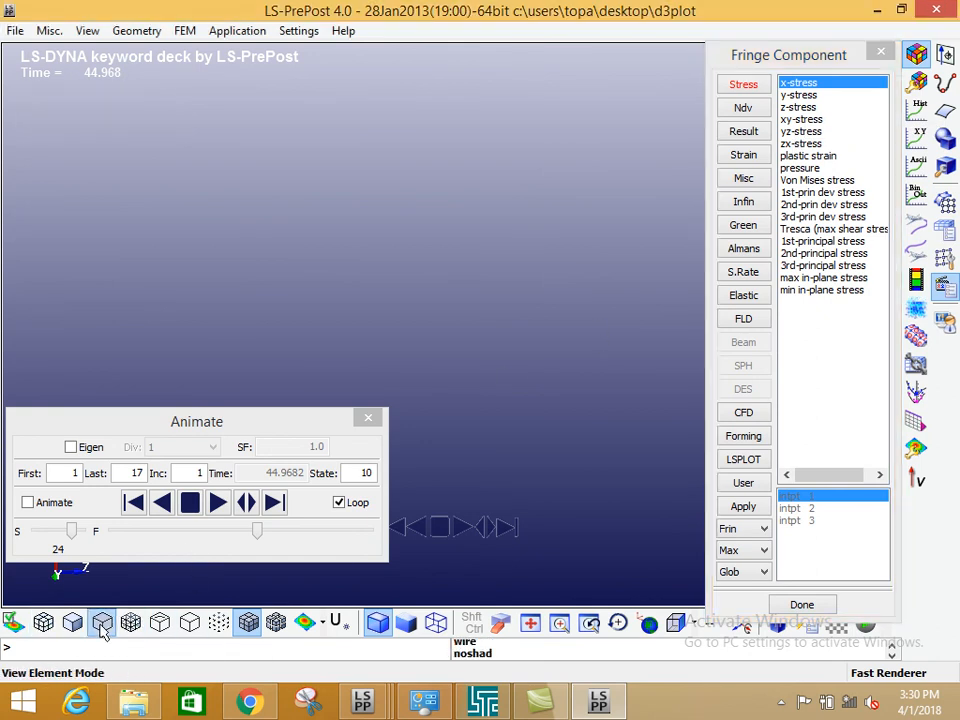
pyautogui.click(73, 623)
pyautogui.click(276, 623)
pyautogui.click(247, 623)
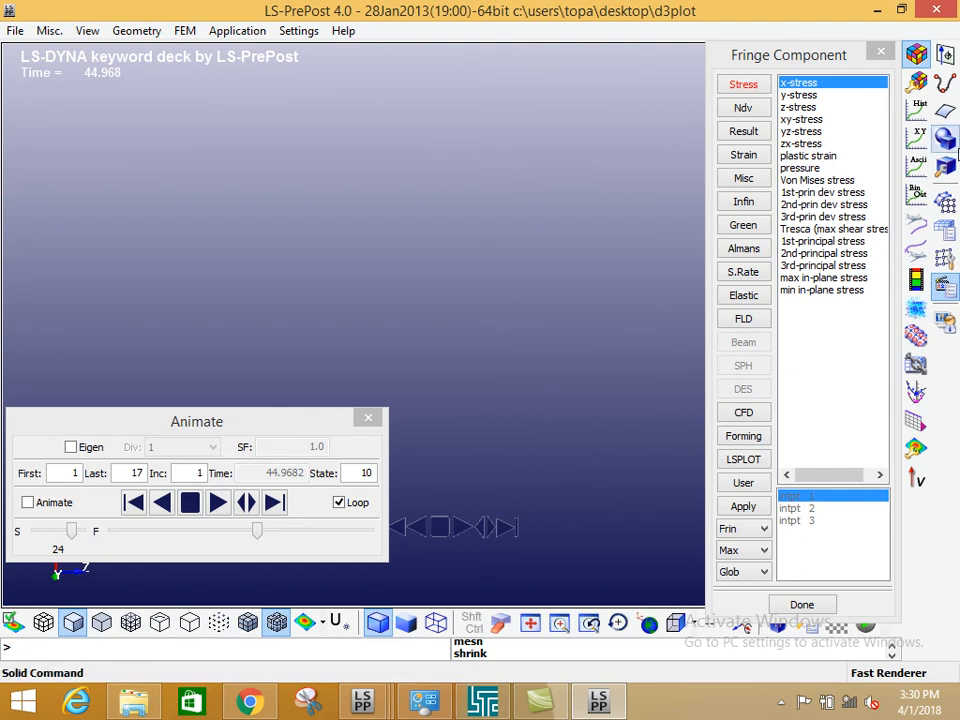
# Make sure the Pipeline and Rock parts are both selected for display and close the part selection
pyautogui.click(917, 214)
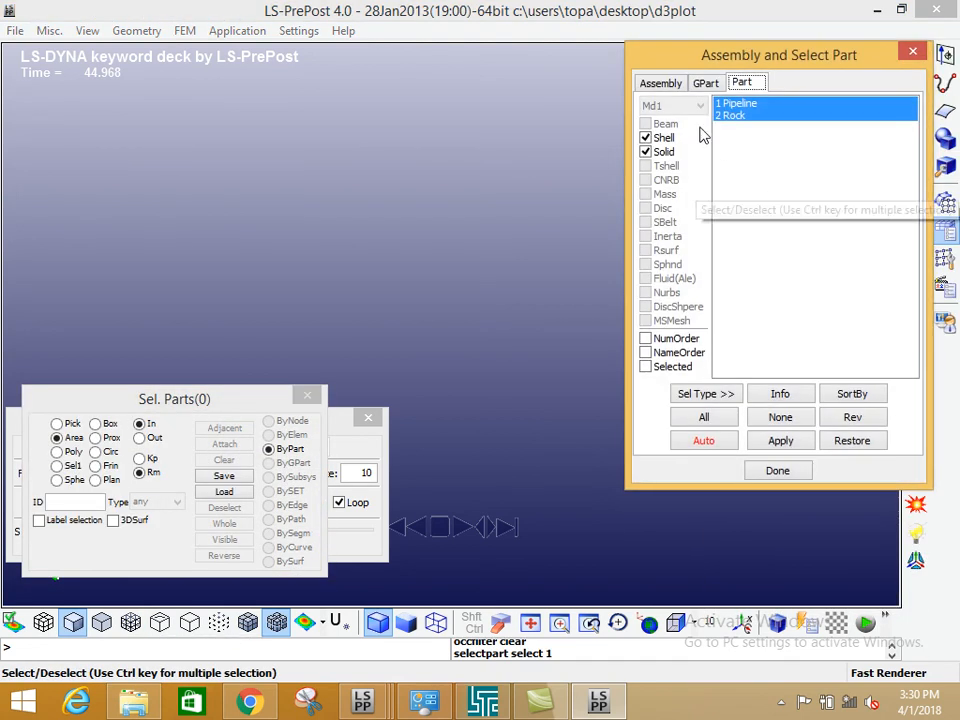
pyautogui.click(708, 84)
pyautogui.click(674, 85)
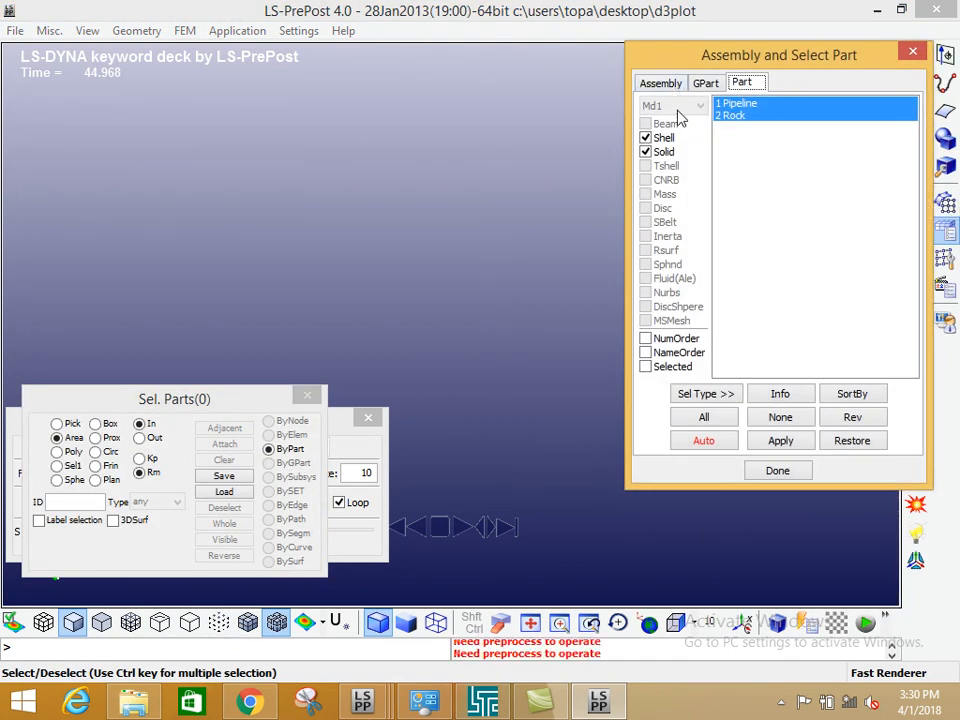
pyautogui.click(738, 116)
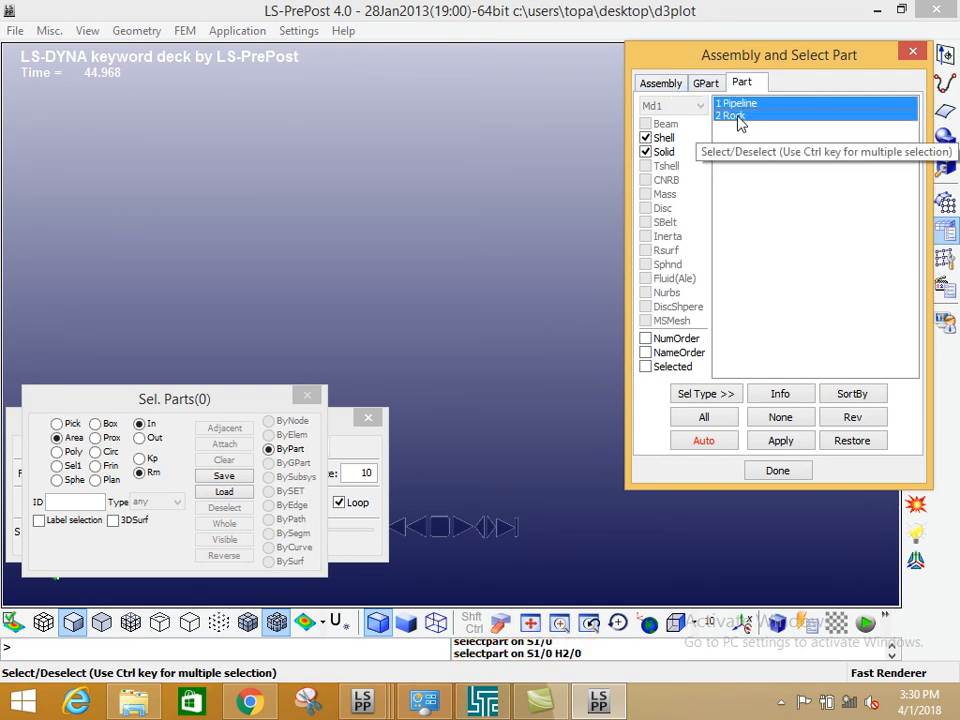
pyautogui.keyDown('ctrl'); pyautogui.click(738, 116); pyautogui.keyUp('ctrl')
pyautogui.click(912, 51)
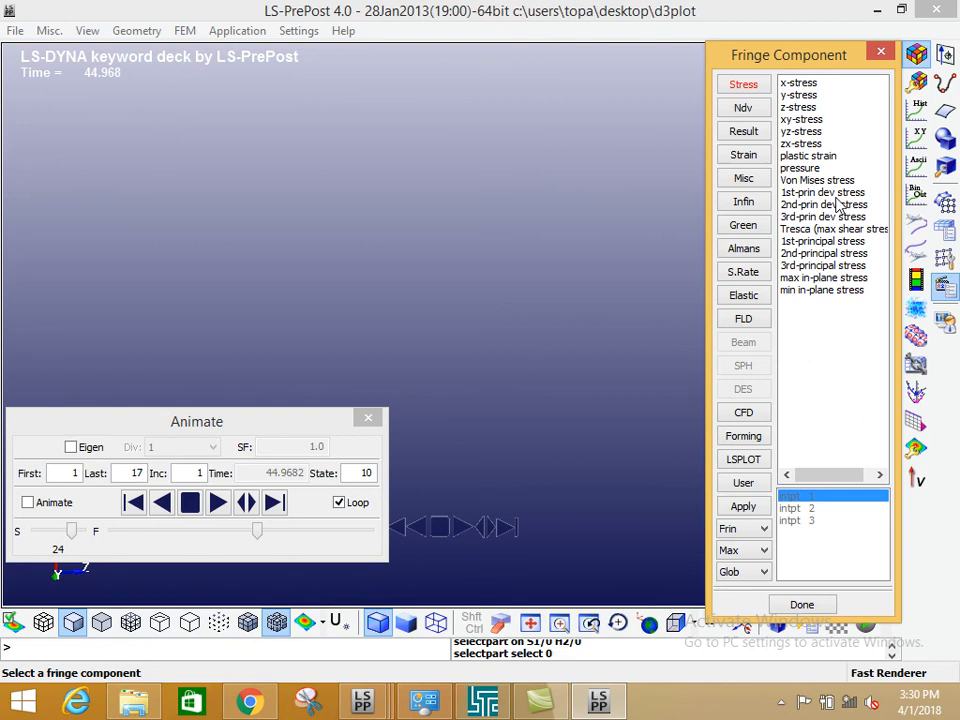
# Try the min in-plane stress and zx-stress contours, and switch the model back to hidden-element display
pyautogui.click(822, 290)
pyautogui.click(801, 143)
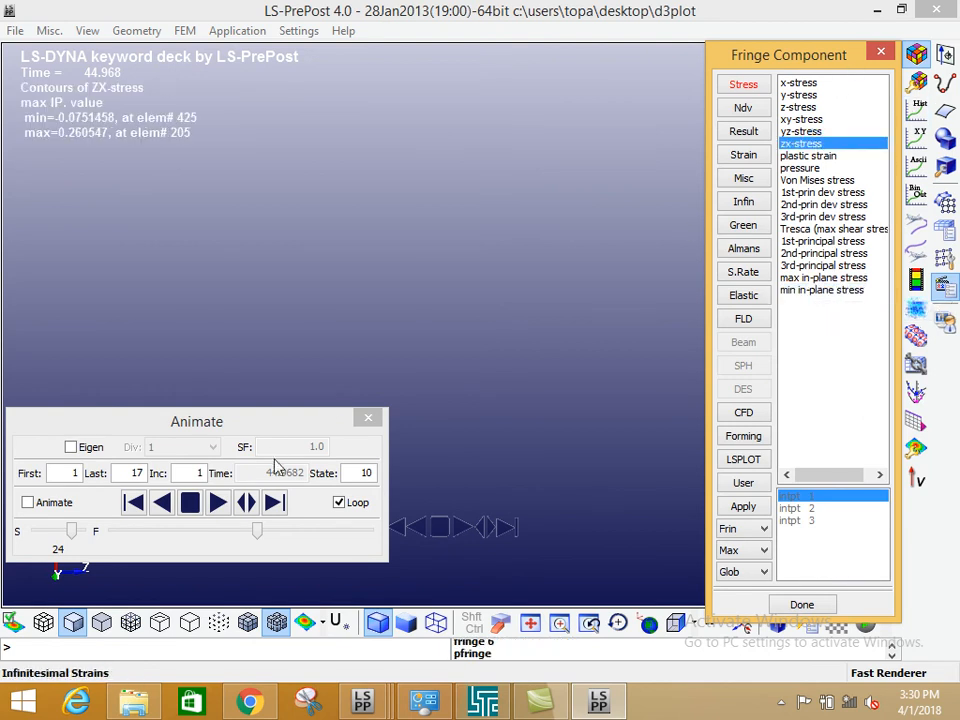
pyautogui.click(102, 625)
pyautogui.click(44, 622)
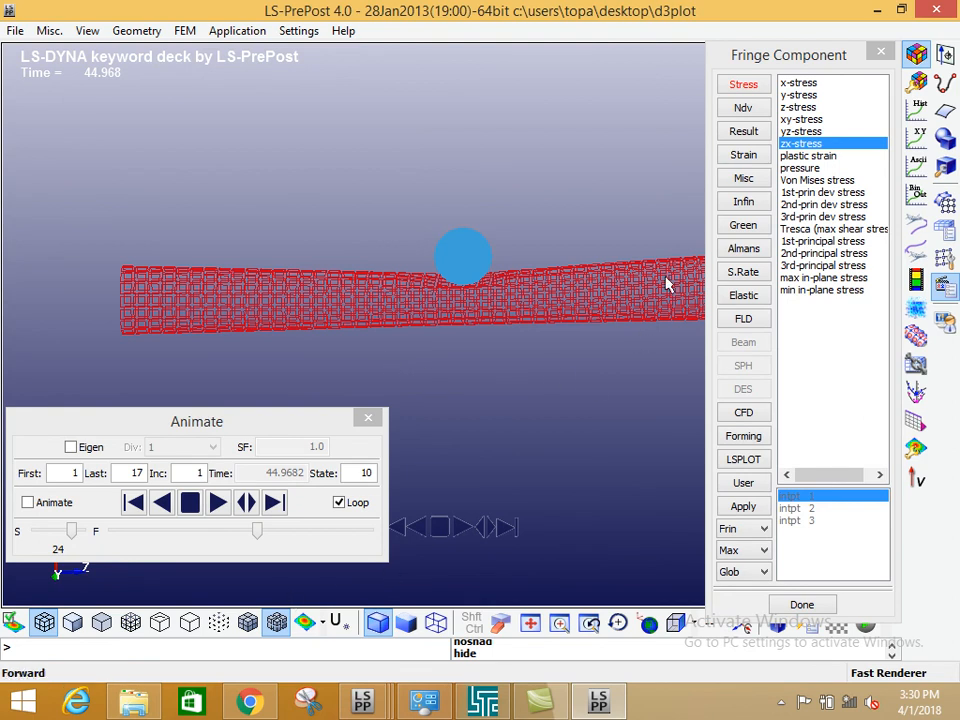
# Plot the z-stress contours, try the shaded display, return to hidden-element display and turn off mesh and shrink
pyautogui.click(826, 110)
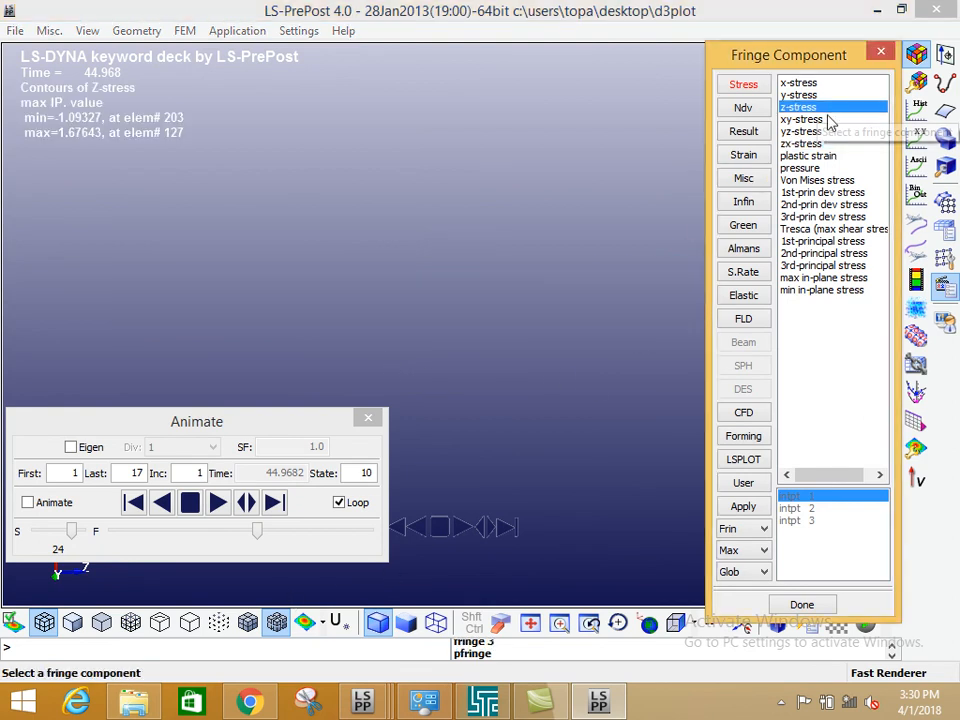
pyautogui.click(72, 622)
pyautogui.click(246, 630)
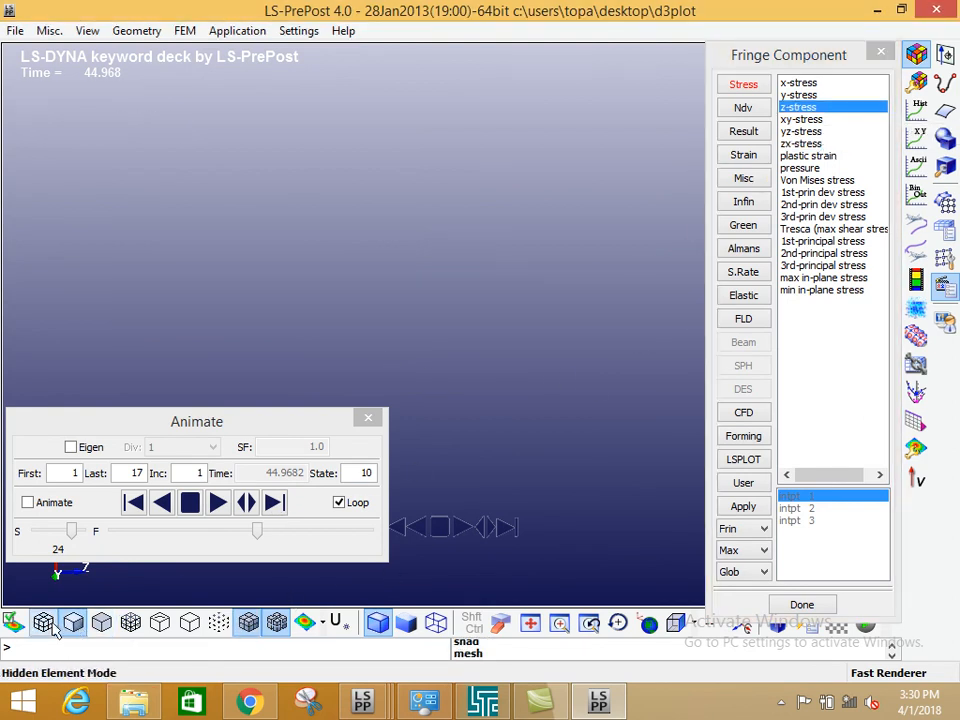
pyautogui.click(44, 622)
pyautogui.click(247, 622)
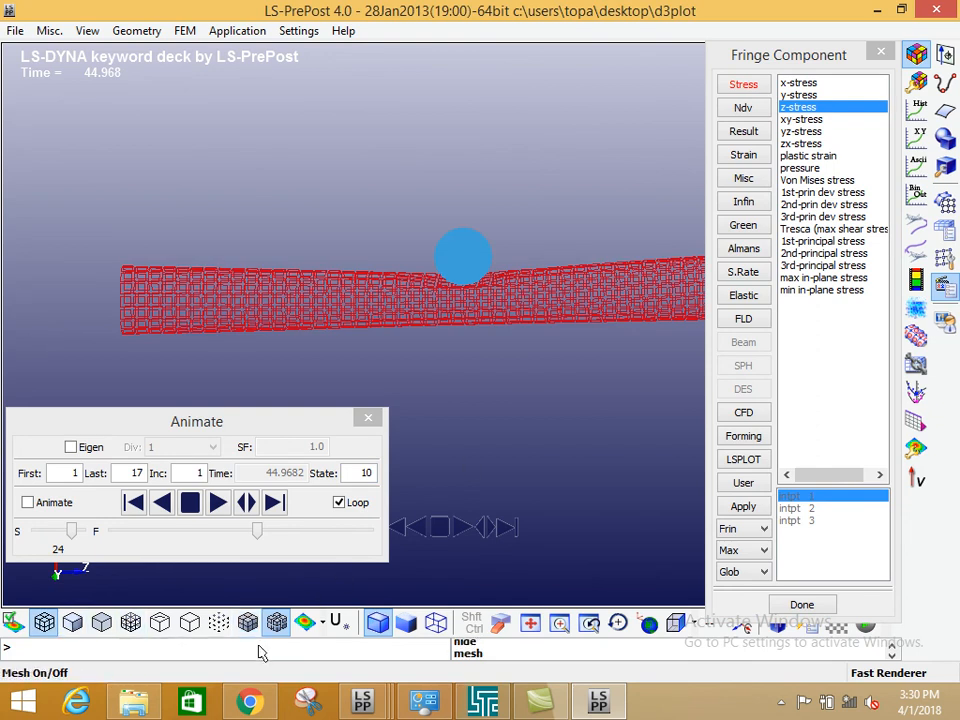
pyautogui.click(276, 622)
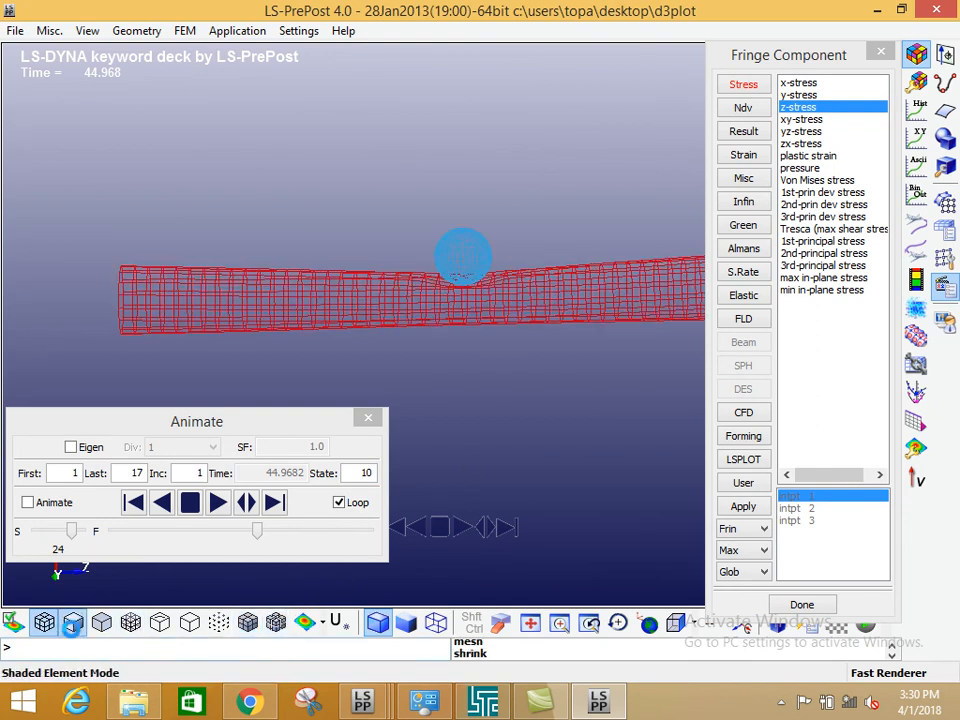
# Try shaded and view-element displays with pressure, xy-stress and plastic strain contours, and return to hidden-element display with plastic strain selected
pyautogui.click(72, 622)
pyautogui.click(101, 622)
pyautogui.click(800, 168)
pyautogui.click(801, 119)
pyautogui.click(808, 156)
pyautogui.scroll(2, 420, 313)
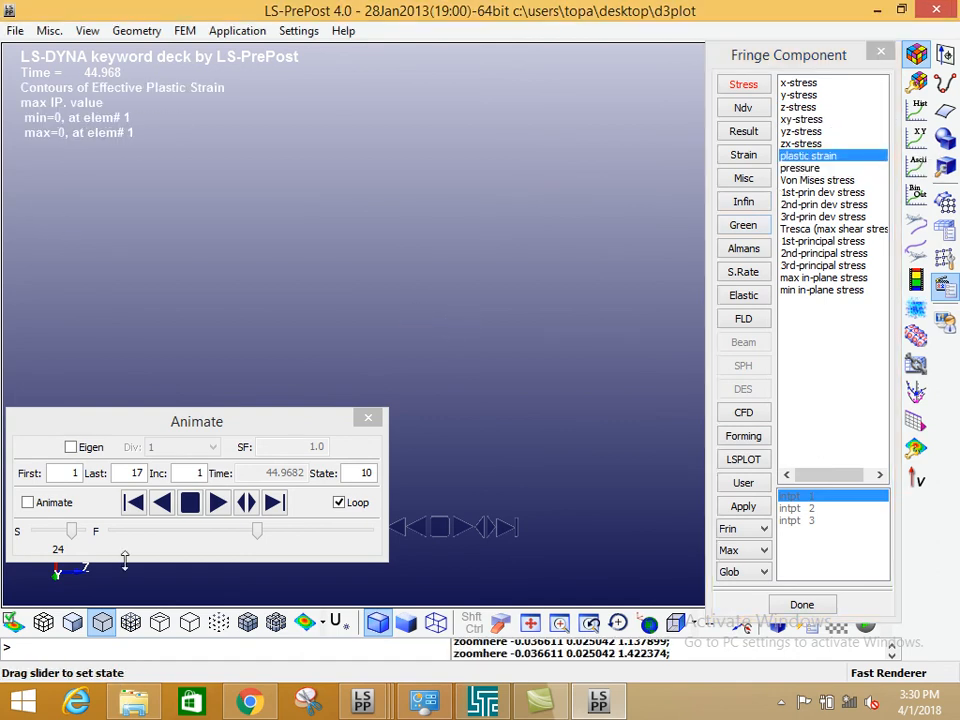
pyautogui.click(43, 622)
# Move the fringe component list clear of the pipe and orient the whole rock and pipe model at an angle
pyautogui.scroll(3, 379, 328)
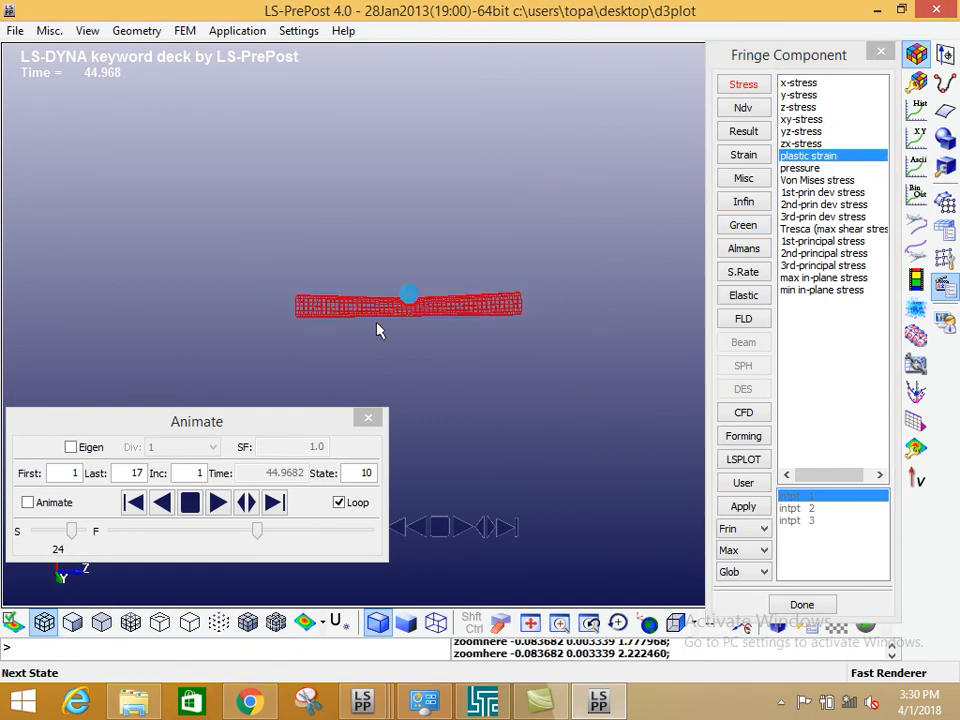
pyautogui.keyDown('shift'); pyautogui.moveTo(331, 302); pyautogui.dragTo(409, 326); pyautogui.keyUp('shift')
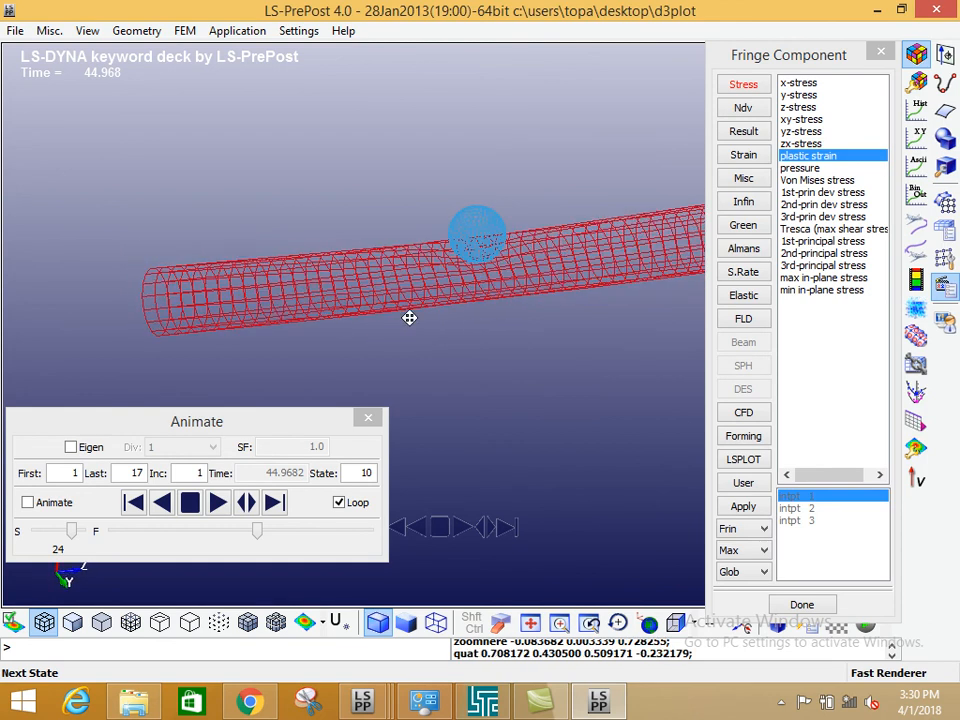
pyautogui.keyDown('shift'); pyautogui.moveTo(409, 318); pyautogui.dragTo(405, 341, button='middle'); pyautogui.keyUp('shift')
pyautogui.keyDown('shift'); pyautogui.moveTo(527, 210); pyautogui.dragTo(440, 188); pyautogui.keyUp('shift')
pyautogui.scroll(5, 411, 296)
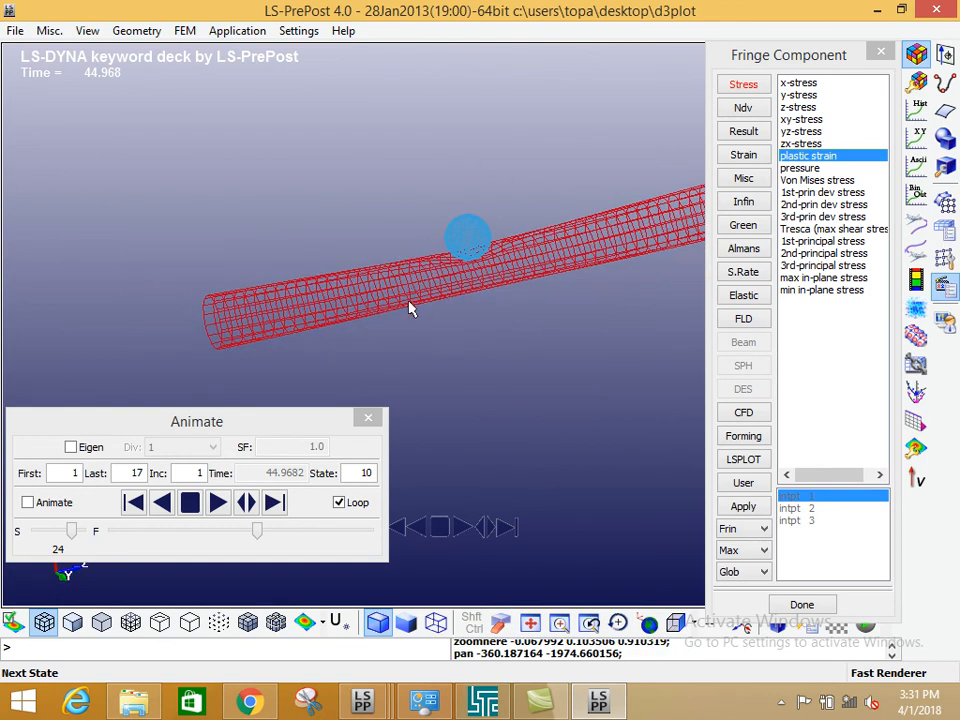
pyautogui.keyDown('shift'); pyautogui.moveTo(527, 266); pyautogui.dragTo(616, 171); pyautogui.keyUp('shift')
pyautogui.moveTo(745, 56); pyautogui.dragTo(570, 315)
pyautogui.keyDown('shift'); pyautogui.moveTo(573, 205); pyautogui.dragTo(514, 272); pyautogui.keyUp('shift')
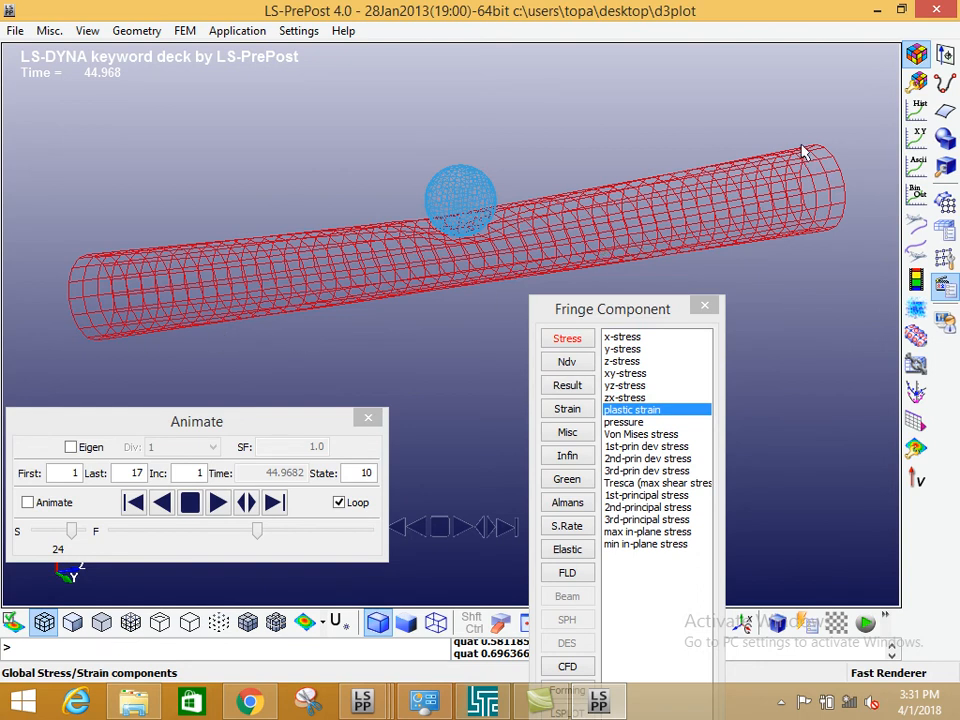
# Switch to the LS-PrePost 4.3.13 window holding the refined-mesh d3plot and orient its rock and pipe model
pyautogui.moveTo(362, 700)
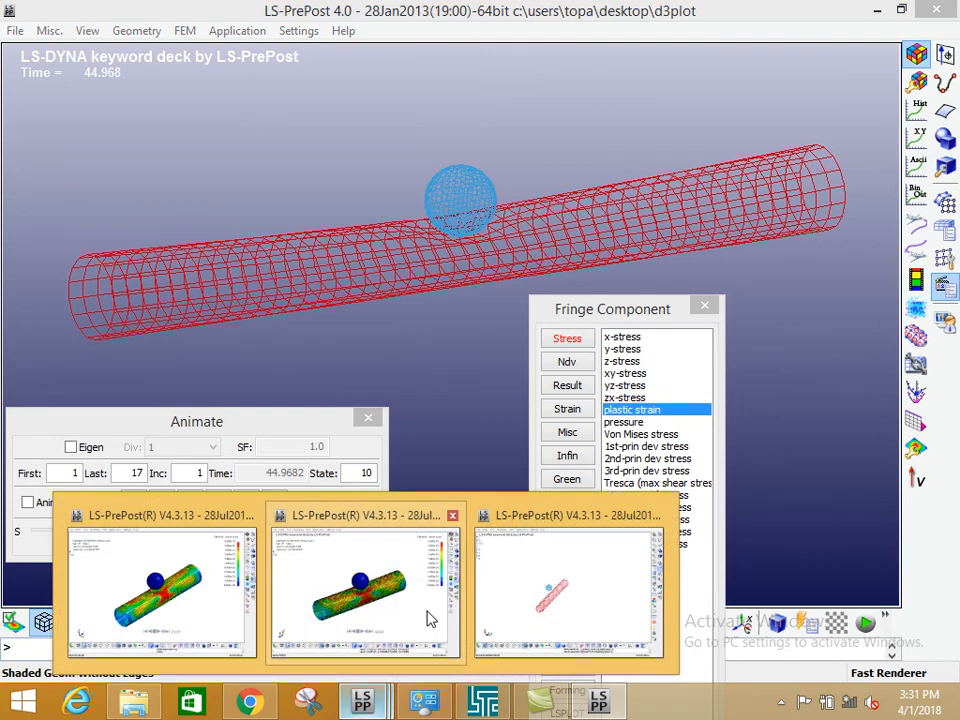
pyautogui.click(369, 615)
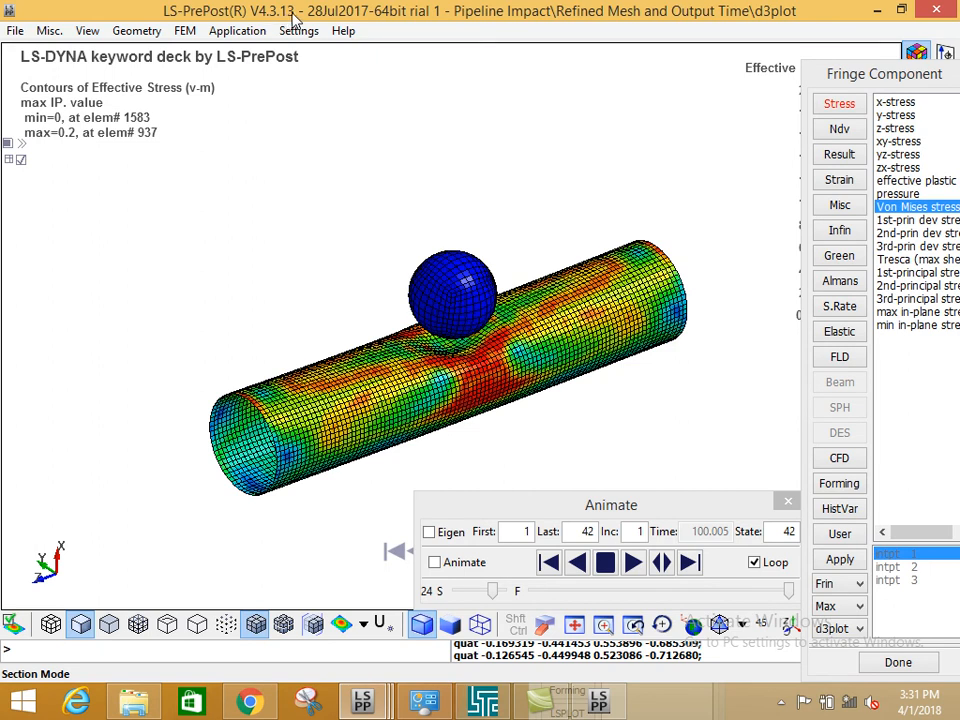
pyautogui.keyDown('shift'); pyautogui.moveTo(598, 266); pyautogui.dragTo(501, 255); pyautogui.keyUp('shift')
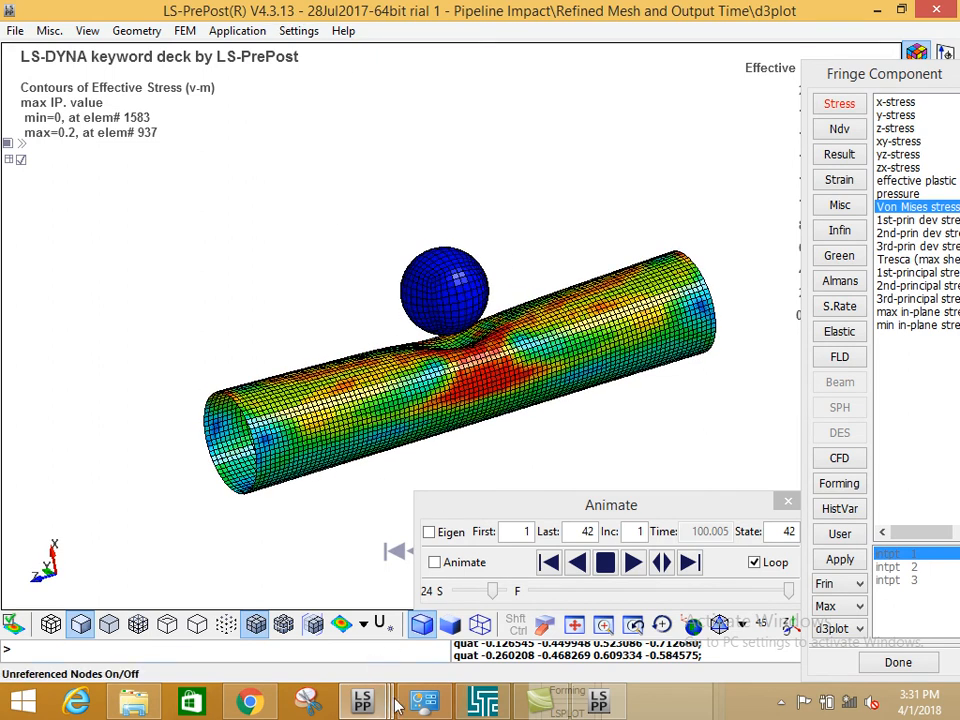
pyautogui.keyDown('shift'); pyautogui.moveTo(566, 298); pyautogui.dragTo(522, 293, button='middle'); pyautogui.keyUp('shift')
# Move the fringe component list off the legend, play the Von Mises stress animation and stop it at state 14
pyautogui.moveTo(829, 71); pyautogui.dragTo(679, 106)
pyautogui.click(630, 564)
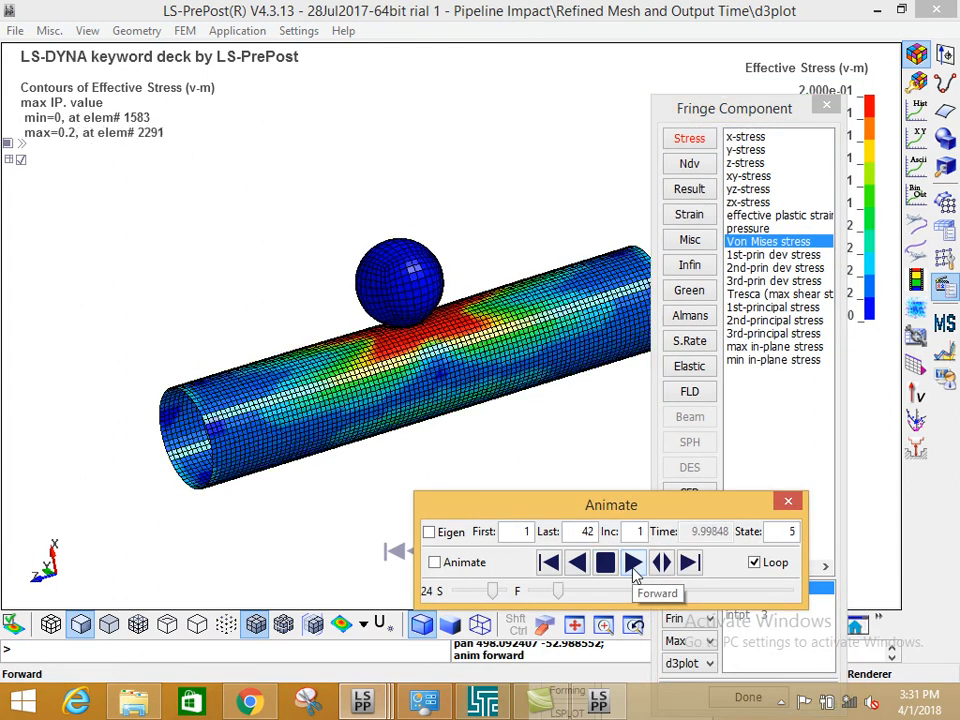
pyautogui.click(606, 562)
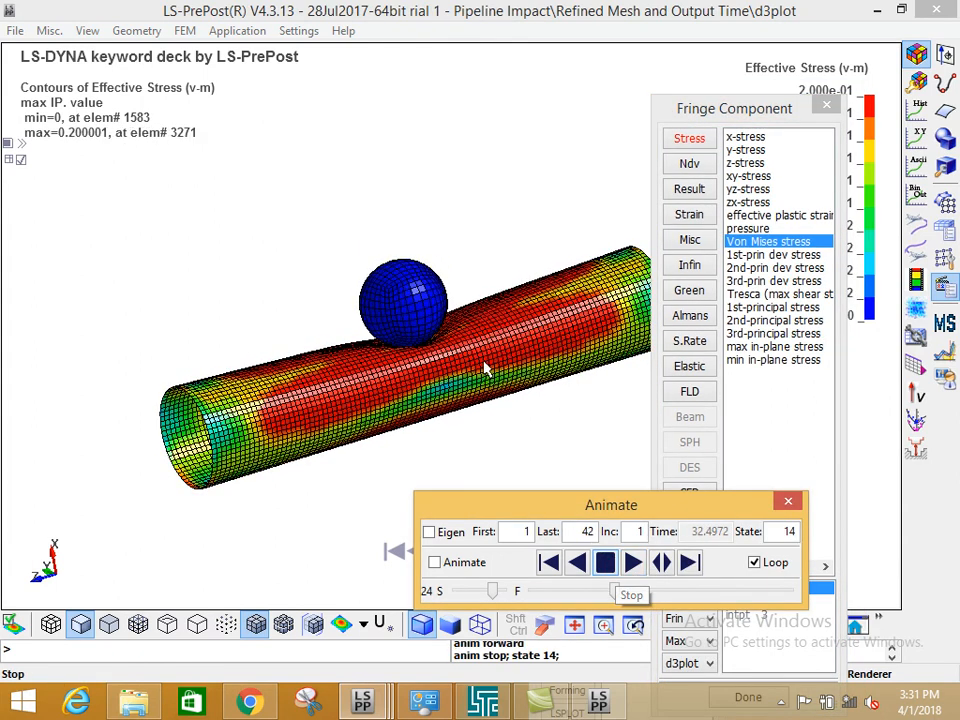
pyautogui.keyDown('shift'); pyautogui.moveTo(484, 369); pyautogui.dragTo(430, 310, button='middle'); pyautogui.keyUp('shift')
pyautogui.keyDown('shift'); pyautogui.moveTo(428, 310); pyautogui.dragTo(476, 332); pyautogui.keyUp('shift')
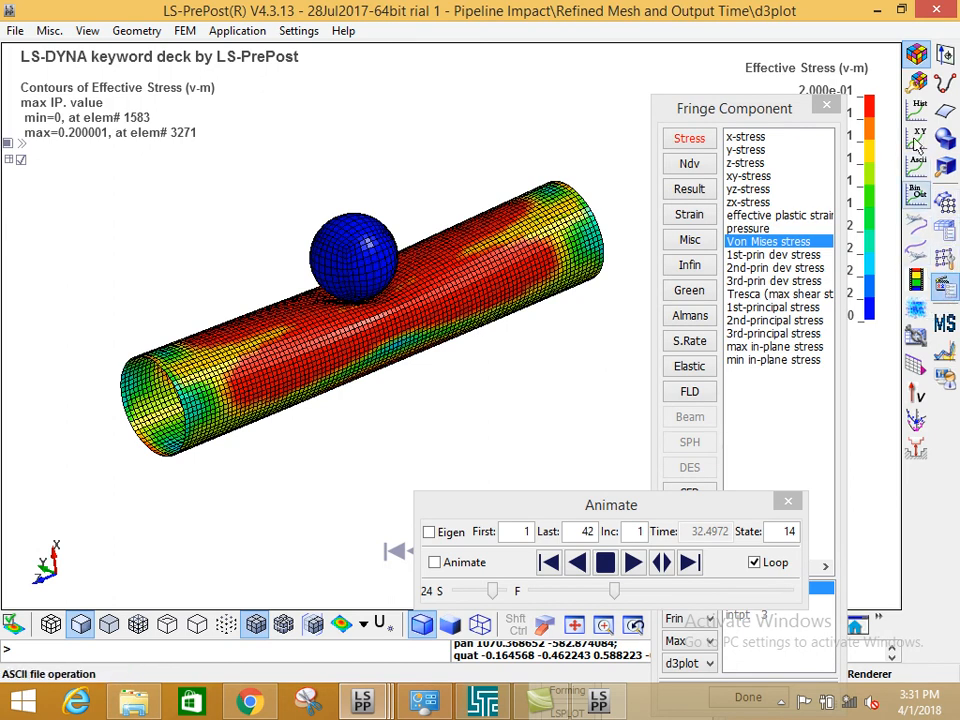
# Step through the x, y, z, xy and yz stress, effective plastic strain and pressure contours, and return to Von Mises stress
pyautogui.moveTo(740, 119); pyautogui.dragTo(723, 64)
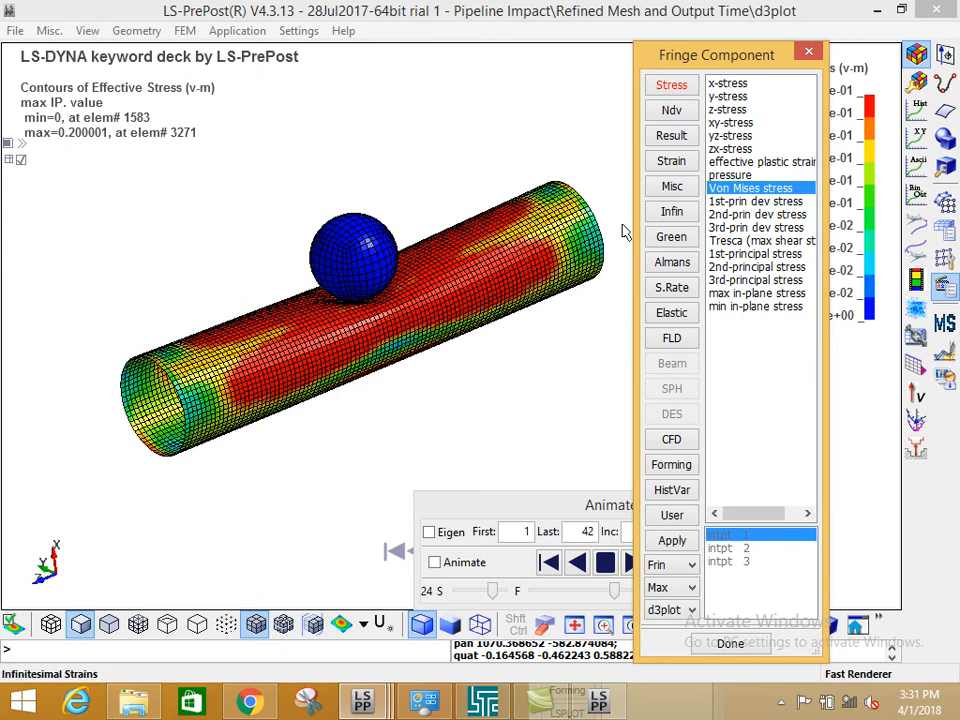
pyautogui.click(728, 84)
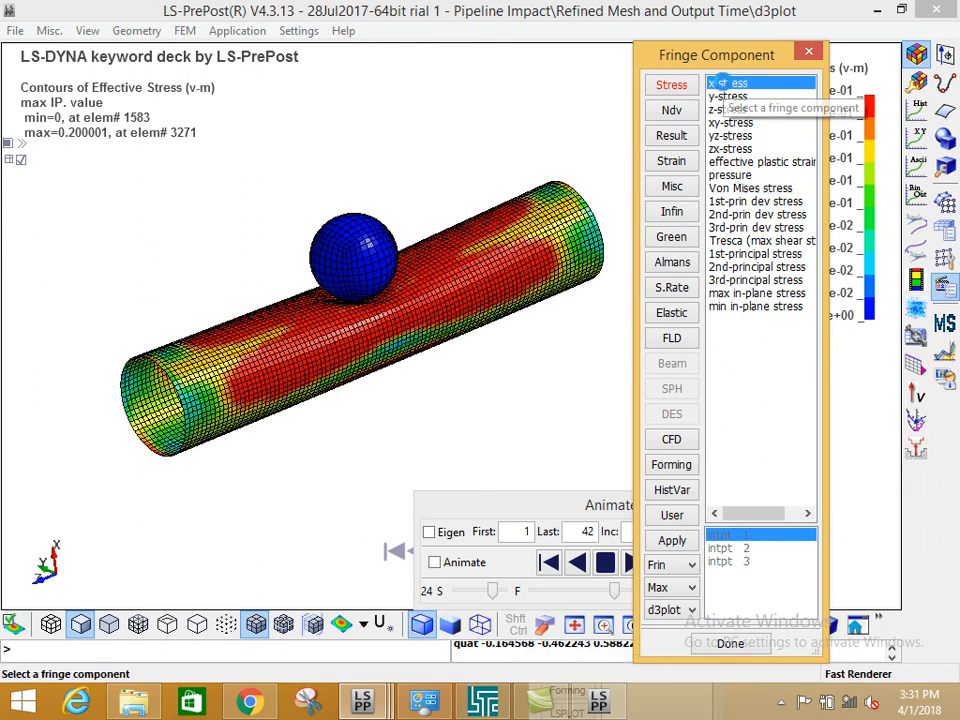
pyautogui.click(727, 97)
pyautogui.click(726, 109)
pyautogui.click(727, 122)
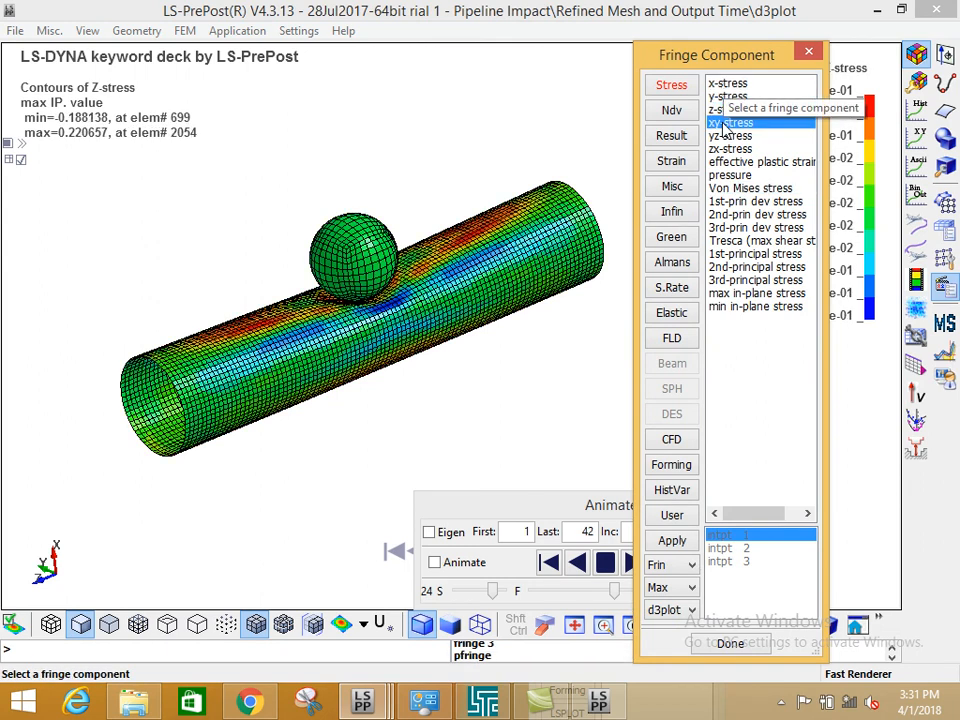
pyautogui.click(727, 135)
pyautogui.click(724, 162)
pyautogui.click(726, 175)
pyautogui.click(727, 188)
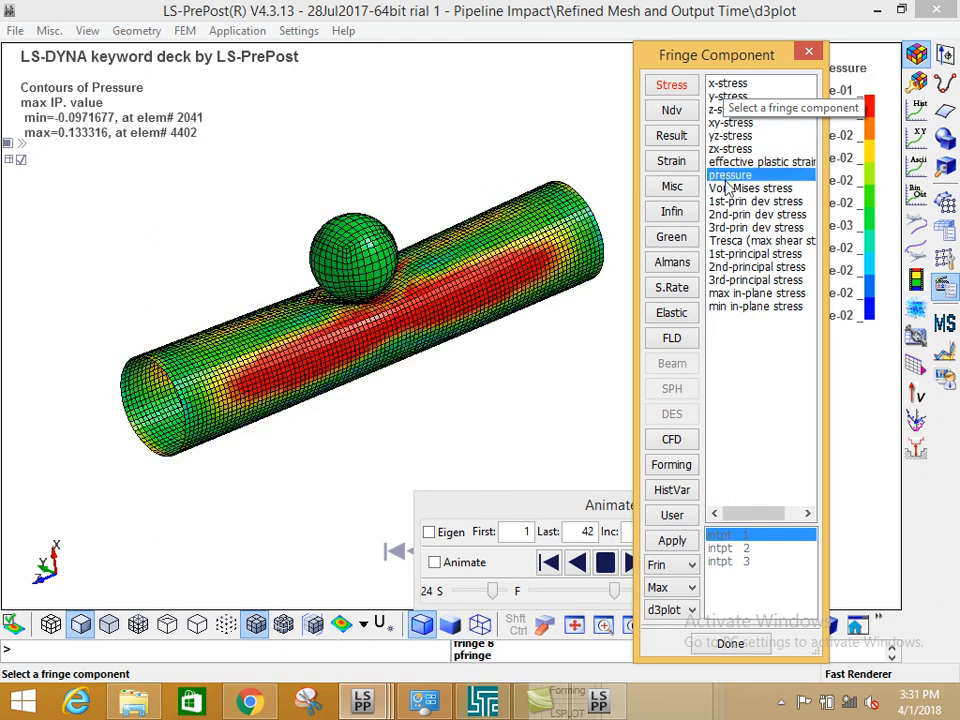
# Plot the nodal x-velocity contours and view the rock and pipe with the fringe component list moved aside
pyautogui.click(676, 113)
pyautogui.moveTo(515, 176); pyautogui.dragTo(386, 146)
pyautogui.moveTo(495, 165); pyautogui.dragTo(354, 227)
pyautogui.keyDown('shift'); pyautogui.moveTo(354, 227); pyautogui.dragTo(420, 219, button='middle'); pyautogui.keyUp('shift')
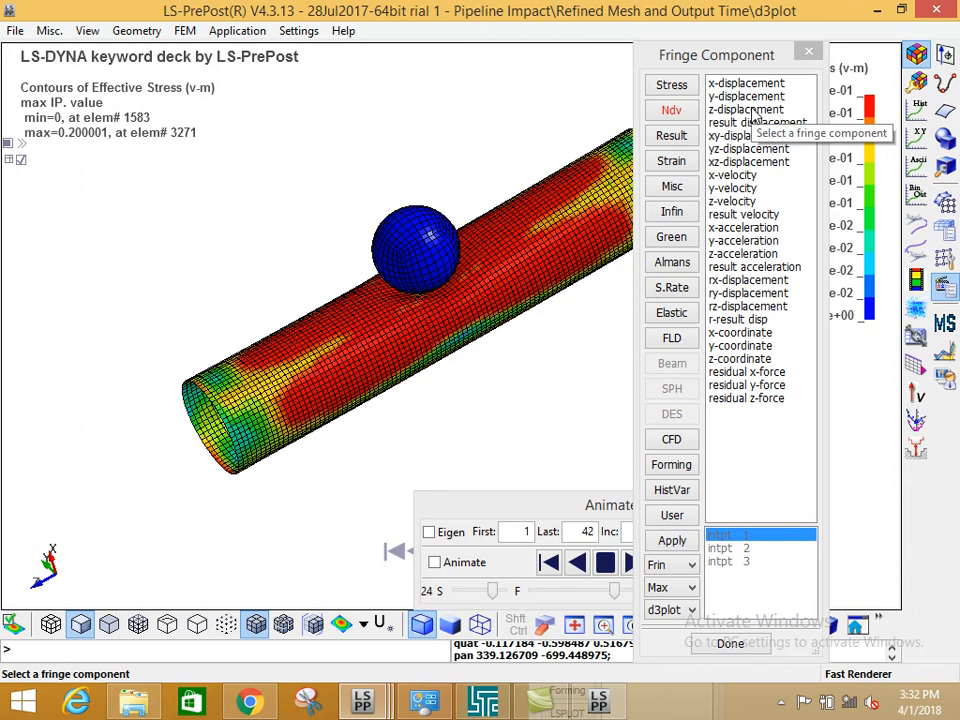
pyautogui.click(730, 175)
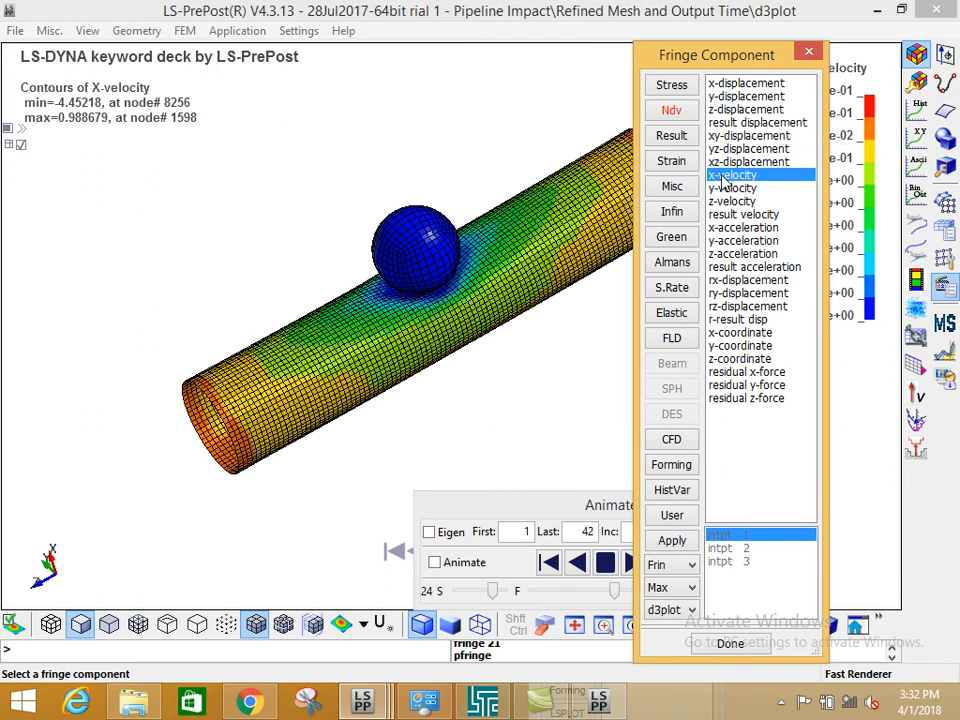
pyautogui.moveTo(690, 55); pyautogui.dragTo(762, 262)
pyautogui.moveTo(647, 270); pyautogui.dragTo(568, 215)
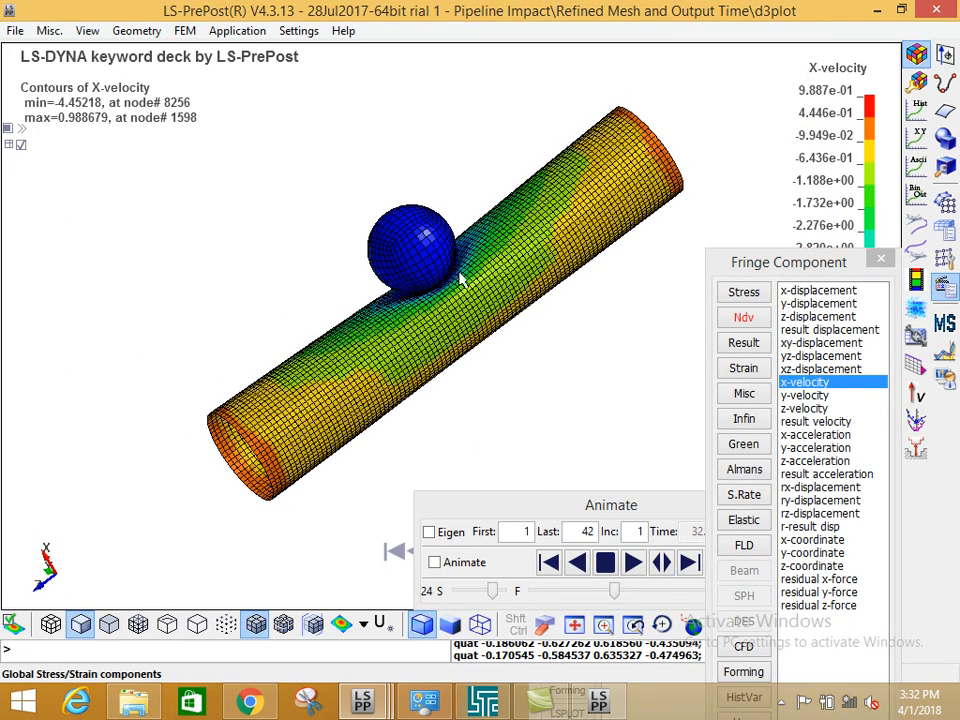
pyautogui.moveTo(489, 259); pyautogui.dragTo(548, 290)
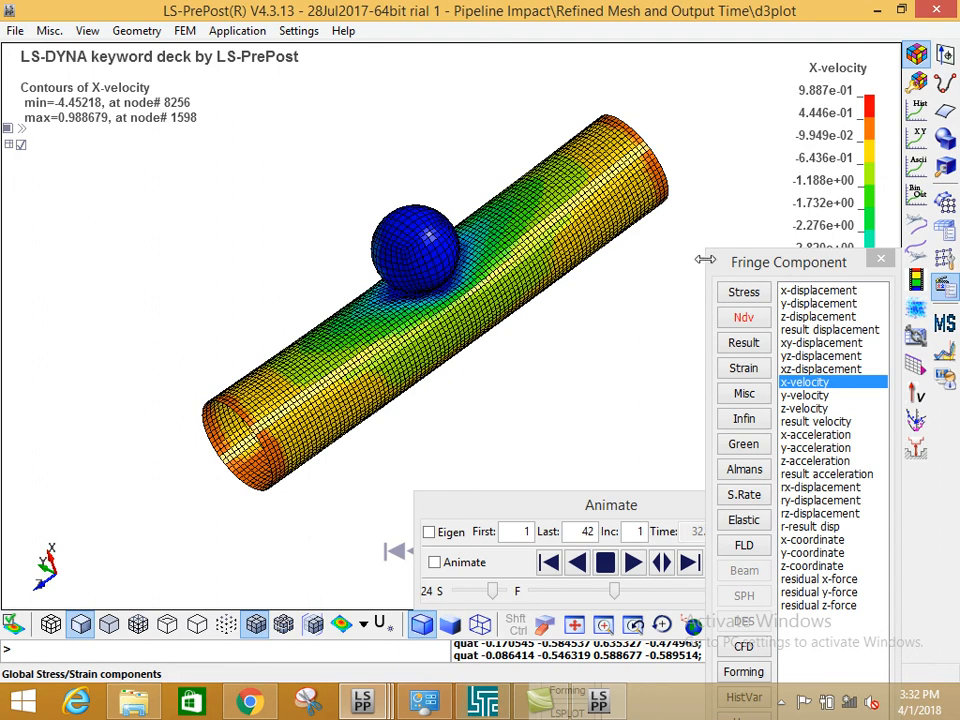
# Try the effective plastic strain and pressure contours around the impact zone, and return to the Von Mises stress contours
pyautogui.moveTo(726, 261); pyautogui.dragTo(652, 182)
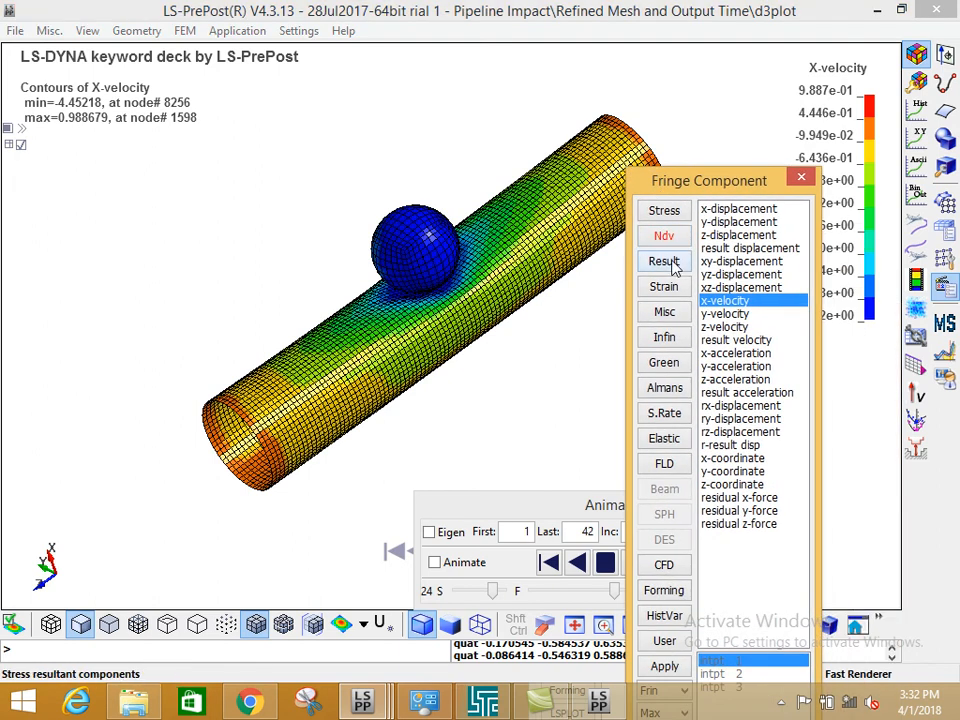
pyautogui.click(664, 212)
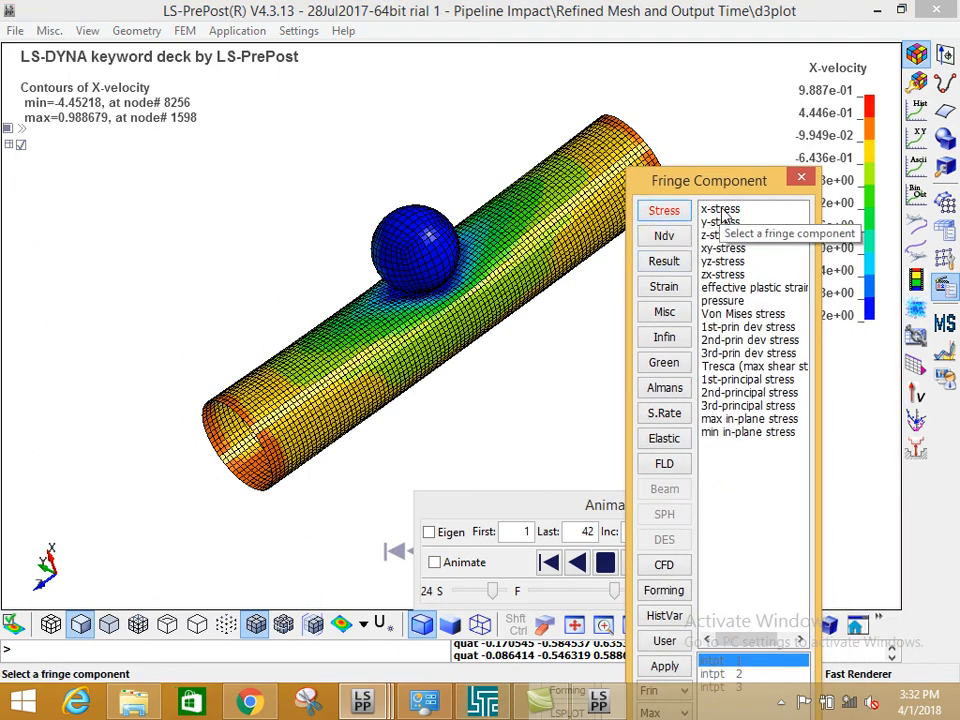
pyautogui.click(740, 288)
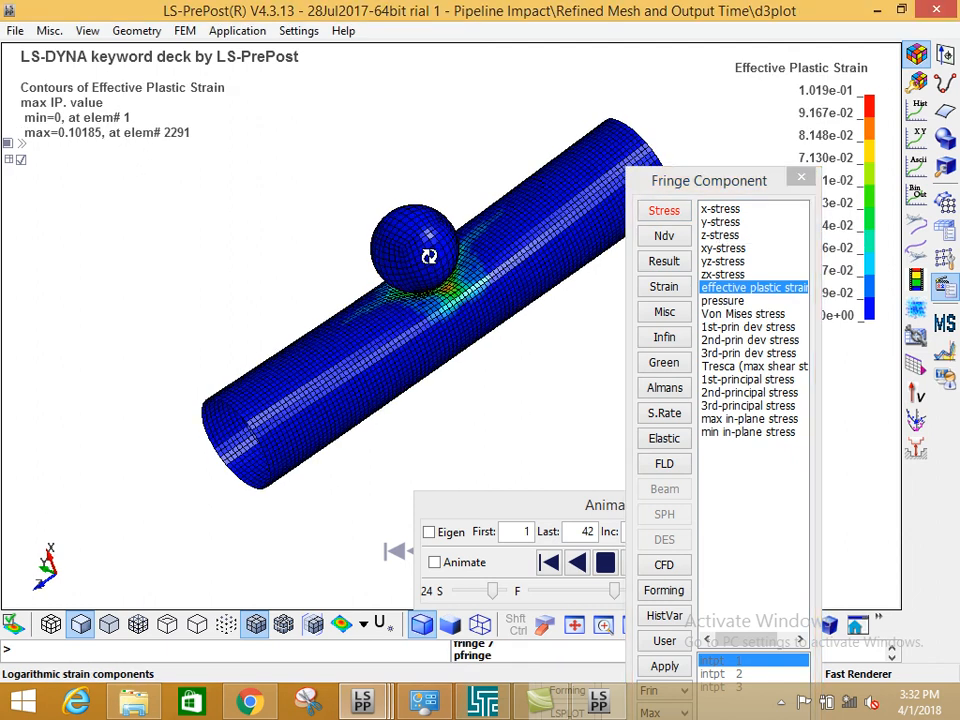
pyautogui.scroll(3, 432, 263)
pyautogui.press('Down')
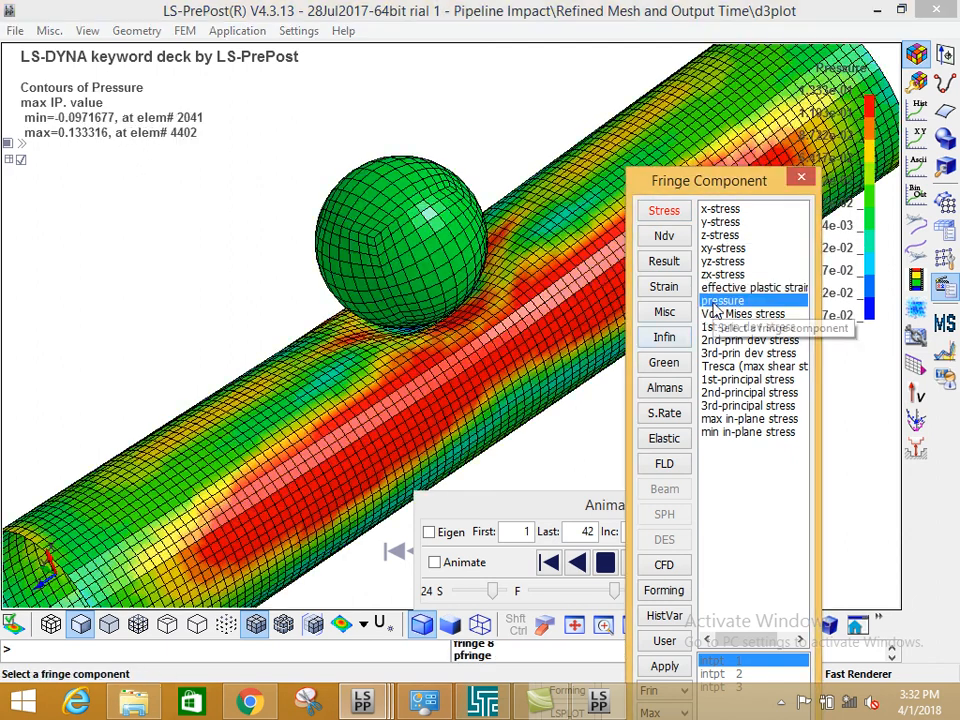
pyautogui.keyDown('shift'); pyautogui.moveTo(509, 246); pyautogui.dragTo(530, 262); pyautogui.keyUp('shift')
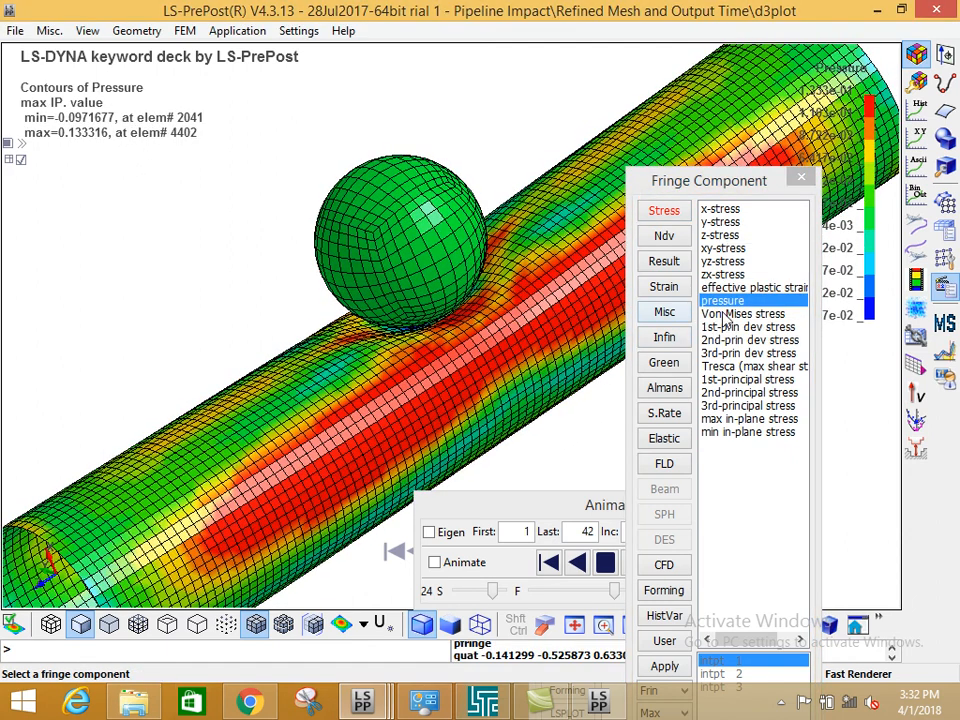
pyautogui.click(738, 313)
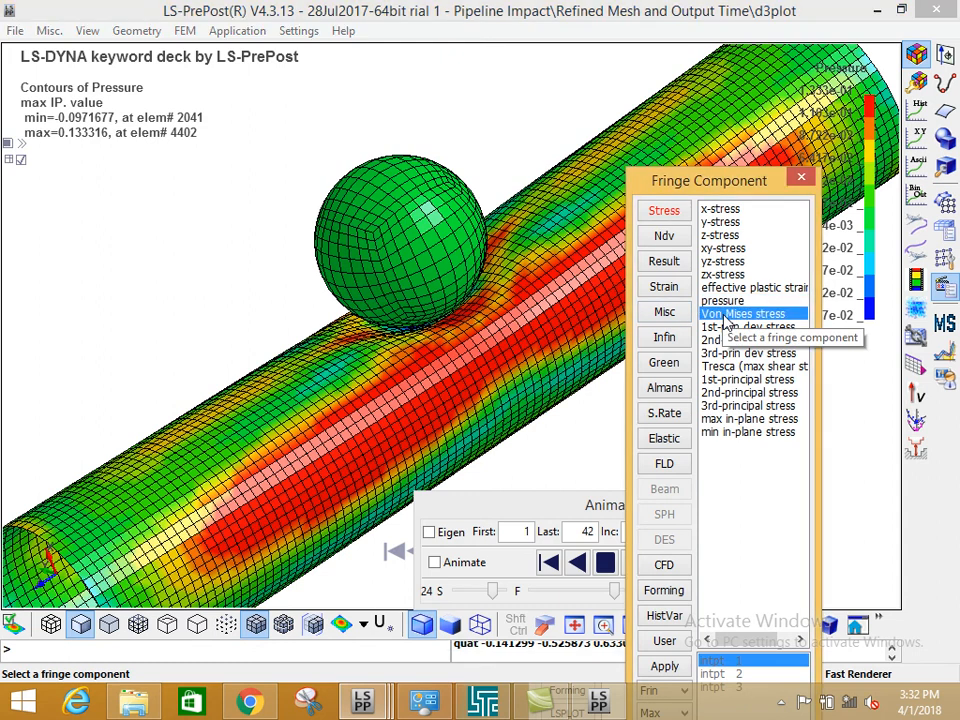
pyautogui.scroll(-3, 445, 246)
pyautogui.keyDown('shift'); pyautogui.moveTo(445, 246); pyautogui.dragTo(519, 259); pyautogui.keyUp('shift')
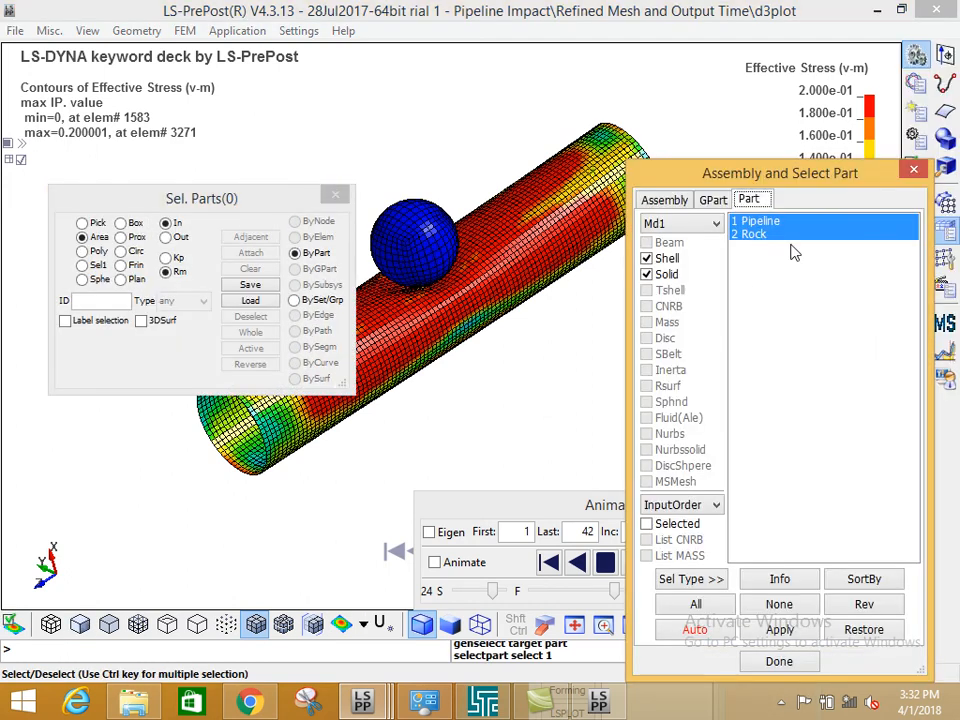
# Hide the Rock part, examine the stress around the pipeline's dent, and close the part selection dialog
pyautogui.click(753, 232)
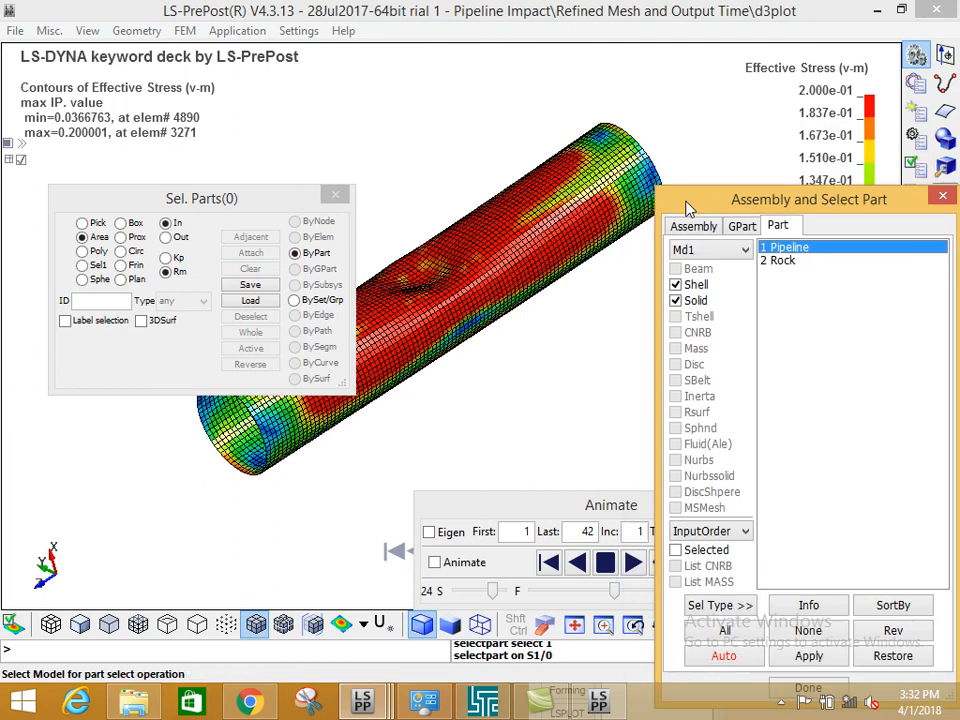
pyautogui.moveTo(283, 207); pyautogui.dragTo(403, 325)
pyautogui.scroll(-2, 428, 199)
pyautogui.keyDown('shift'); pyautogui.moveTo(428, 199); pyautogui.dragTo(428, 65, button='middle'); pyautogui.keyUp('shift')
pyautogui.scroll(5, 420, 160)
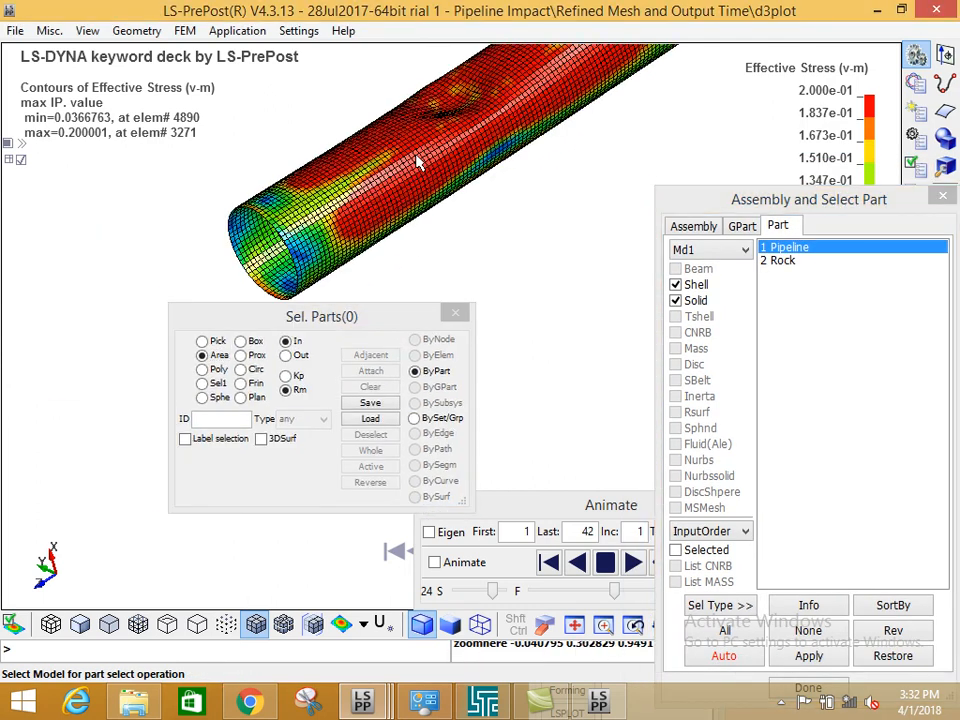
pyautogui.keyDown('shift'); pyautogui.moveTo(430, 150); pyautogui.dragTo(349, 216, button='middle'); pyautogui.keyUp('shift')
pyautogui.scroll(-1, 358, 206)
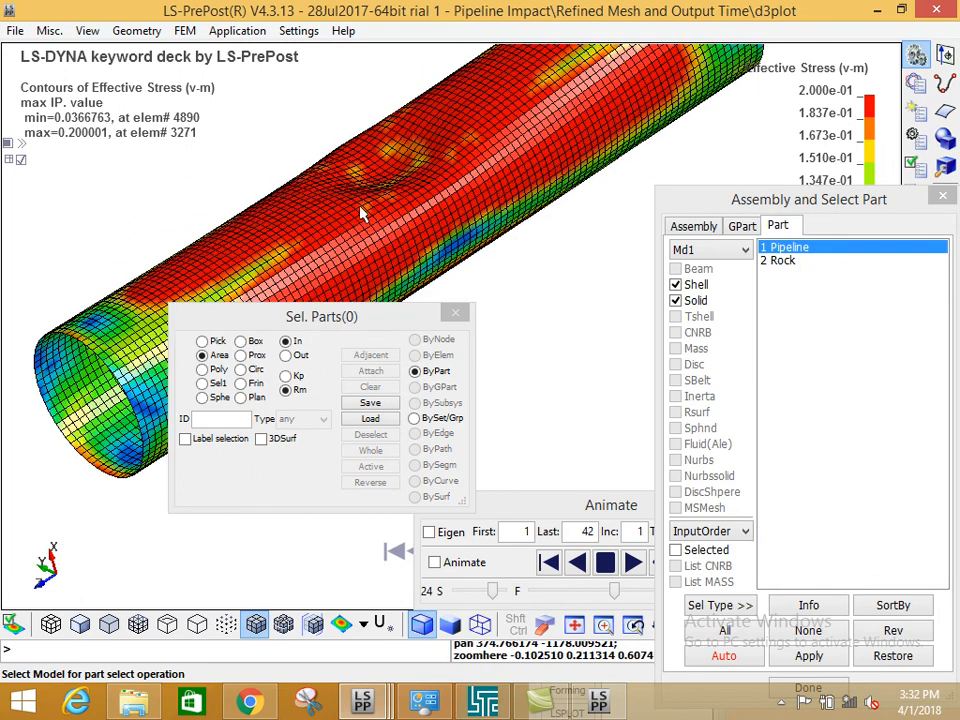
pyautogui.moveTo(806, 213); pyautogui.dragTo(447, 205)
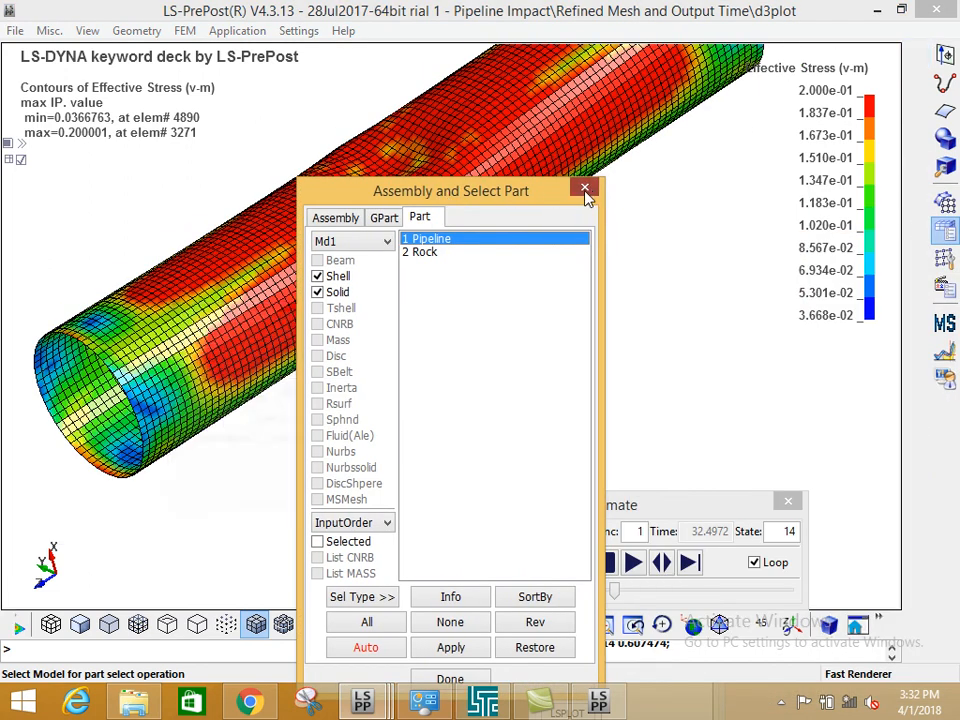
pyautogui.click(580, 192)
# Bring the whole dented pipeline into view and move the fringe component list clear of it
pyautogui.moveTo(406, 75); pyautogui.dragTo(493, 229)
pyautogui.keyDown('ctrl'); pyautogui.moveTo(576, 142); pyautogui.dragTo(638, 254, button='middle'); pyautogui.keyUp('ctrl')
pyautogui.moveTo(670, 287)
pyautogui.keyDown('ctrl'); pyautogui.mouseDown()
pyautogui.moveTo(656, 304)
pyautogui.moveTo(604, 254)
pyautogui.mouseUp(); pyautogui.keyUp('ctrl')
pyautogui.moveTo(484, 232); pyautogui.dragTo(806, 206)
pyautogui.keyDown('ctrl'); pyautogui.moveTo(462, 196); pyautogui.dragTo(554, 300); pyautogui.keyUp('ctrl')
pyautogui.keyDown('ctrl'); pyautogui.moveTo(576, 254); pyautogui.dragTo(555, 258, button='middle'); pyautogui.keyUp('ctrl')
pyautogui.scroll(-2, 555, 258)
pyautogui.moveTo(736, 205); pyautogui.dragTo(714, 178)
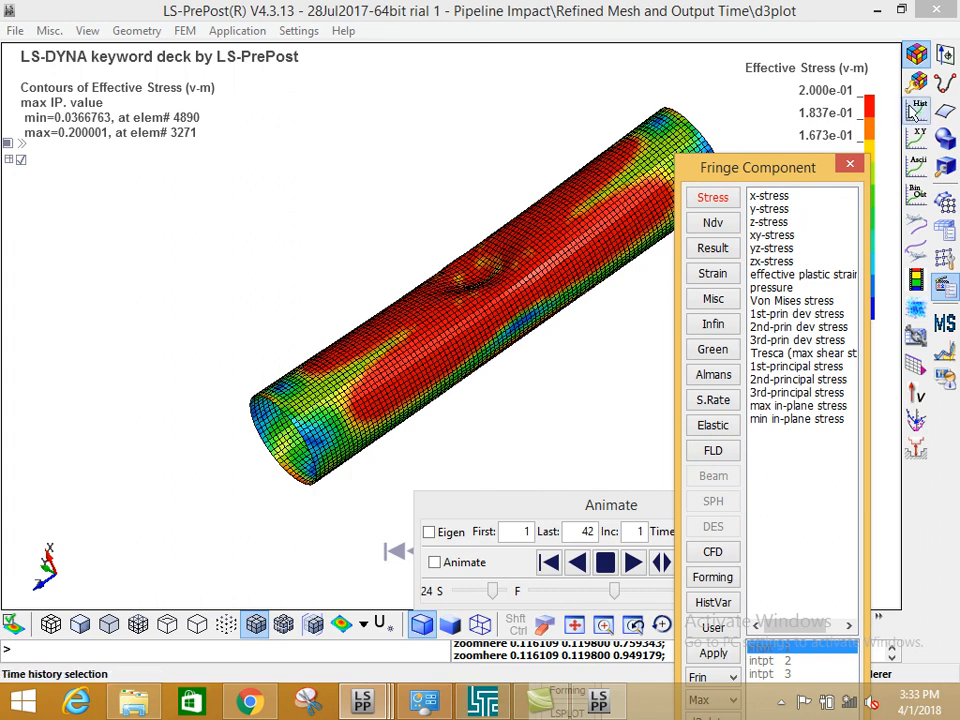
# Plot the Part Total Energy (k+i) time history for the Pipeline part in a popup plot window
pyautogui.click(918, 111)
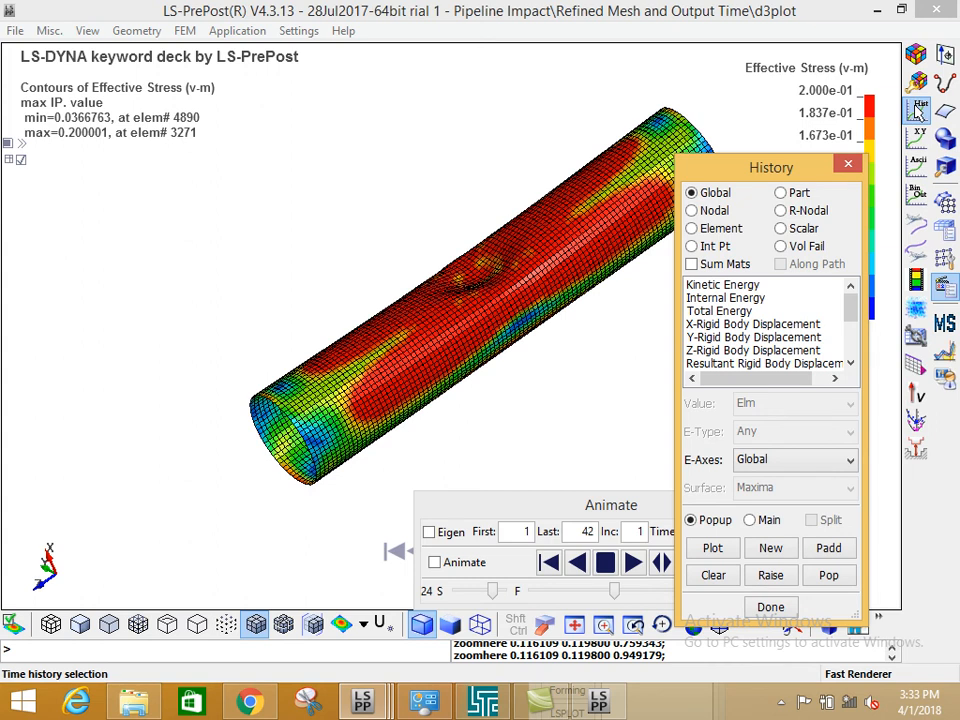
pyautogui.moveTo(782, 168); pyautogui.dragTo(771, 55)
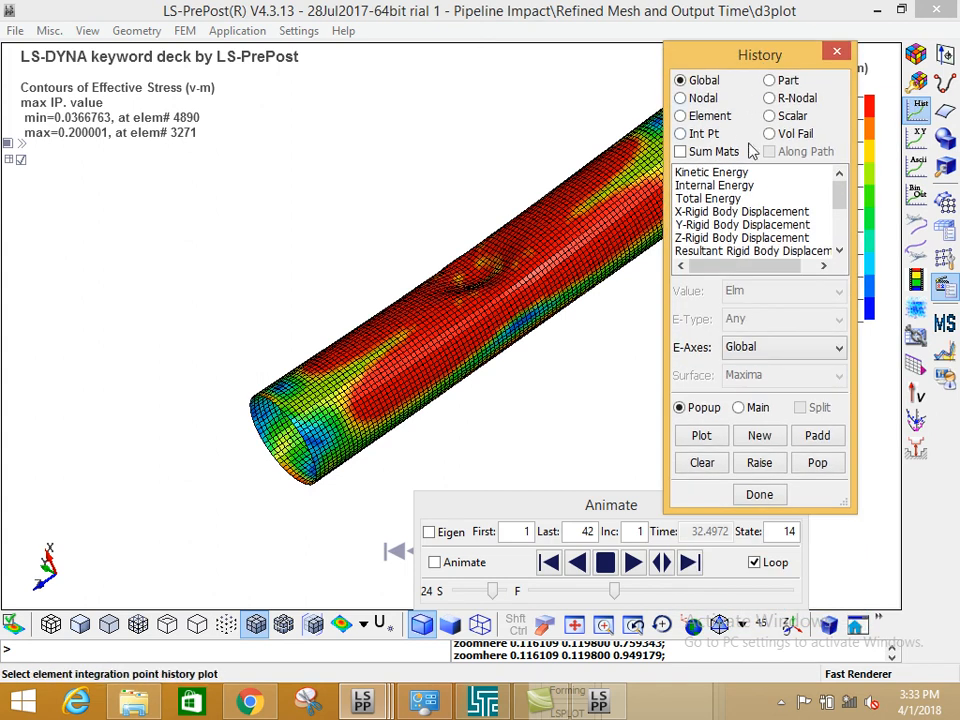
pyautogui.click(769, 81)
pyautogui.click(727, 199)
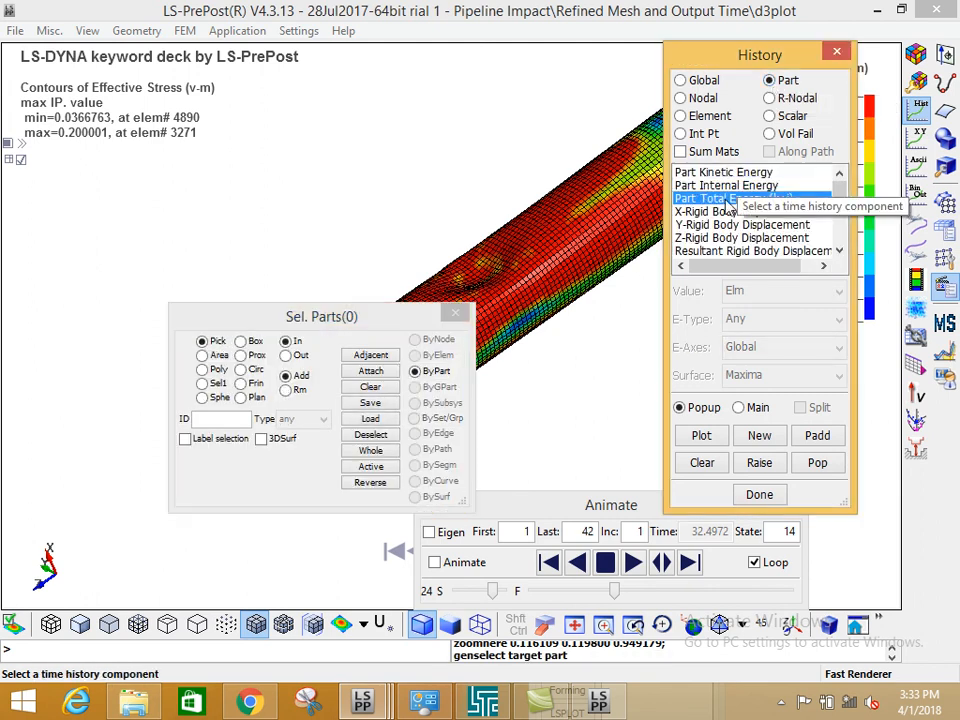
pyautogui.click(561, 231)
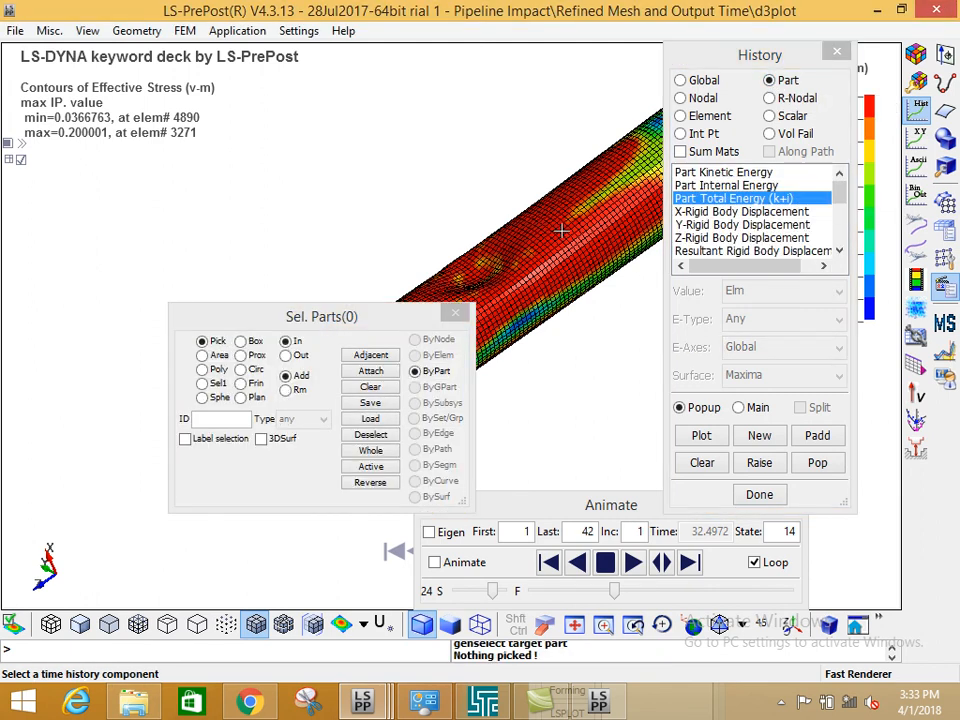
pyautogui.keyDown('shift'); pyautogui.moveTo(554, 256); pyautogui.dragTo(495, 242, button='middle'); pyautogui.keyUp('shift')
pyautogui.click(470, 257)
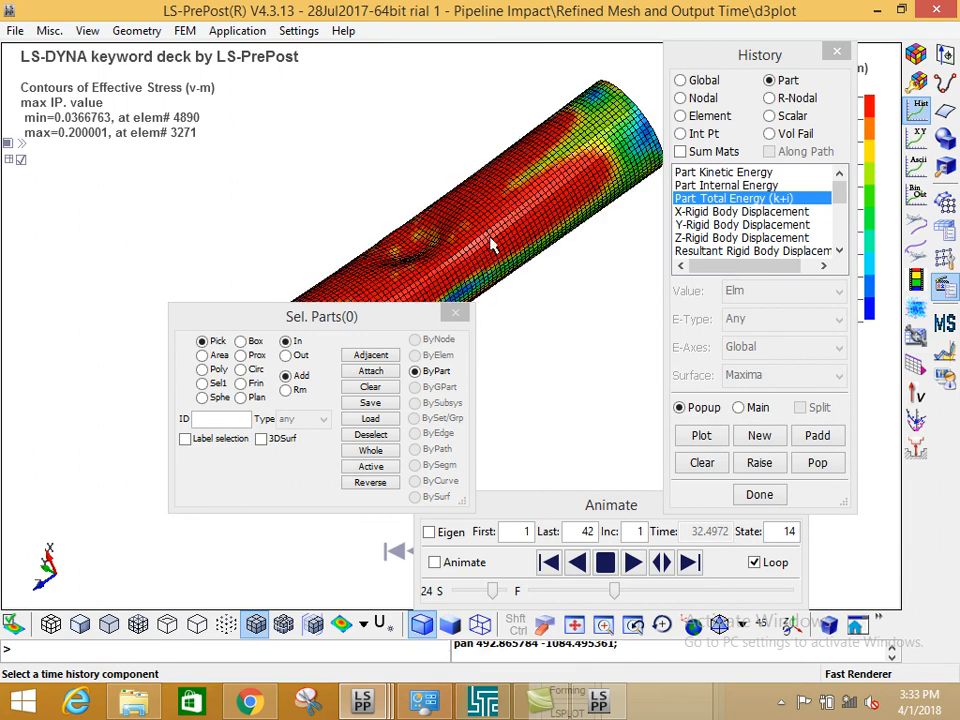
pyautogui.moveTo(403, 323); pyautogui.dragTo(530, 199)
pyautogui.click(702, 437)
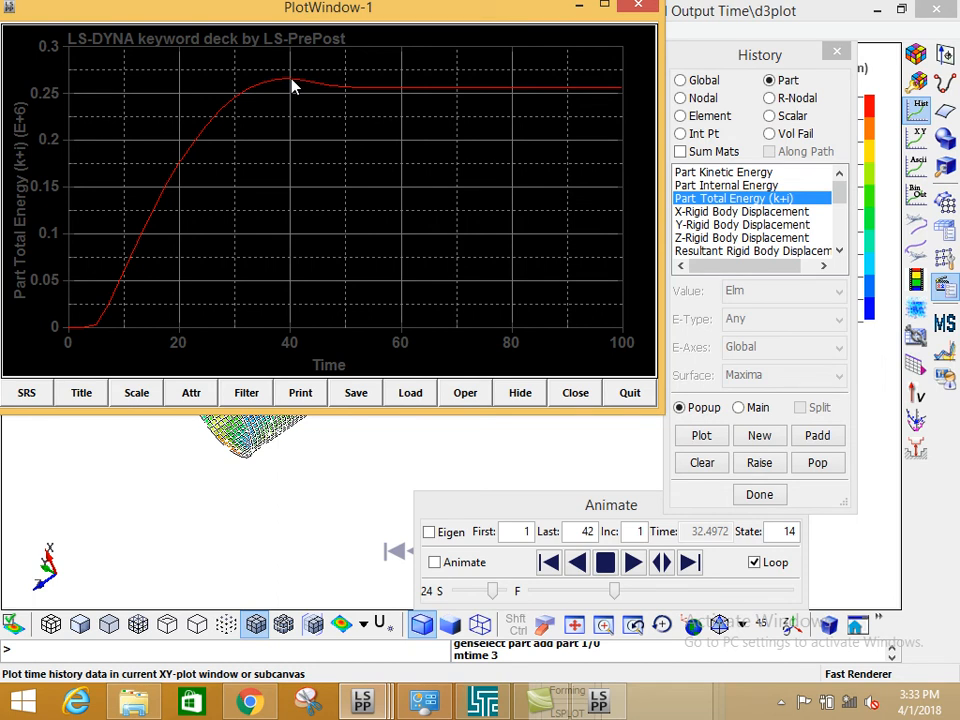
# Close the energy plot, show the Rock part again together with the Pipeline, and close the part selection dialog
pyautogui.click(637, 9)
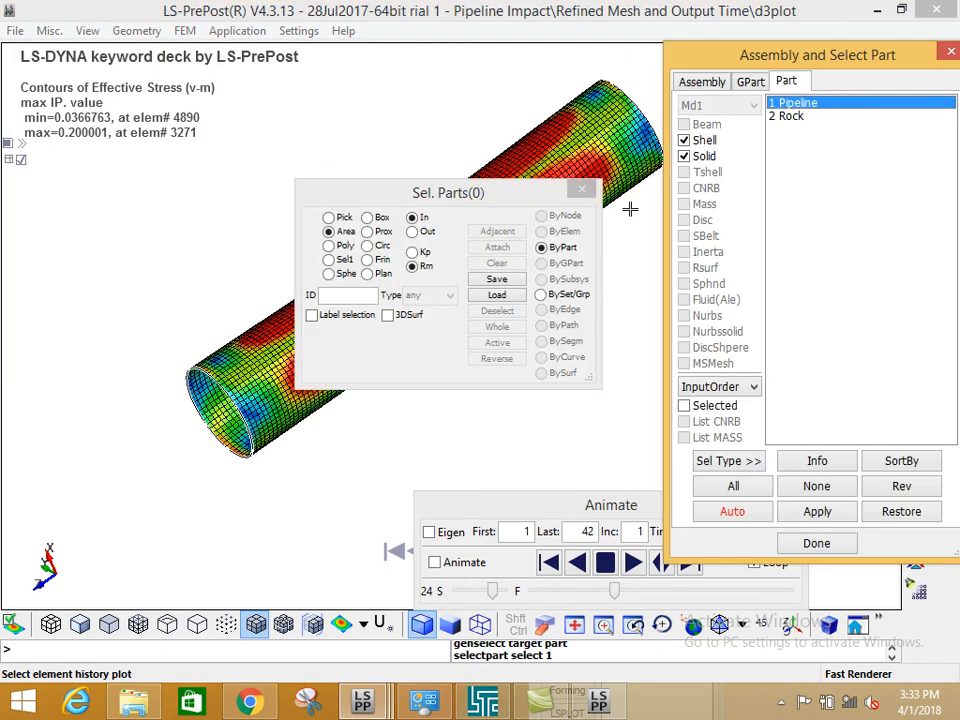
pyautogui.keyDown('ctrl'); pyautogui.click(786, 117); pyautogui.keyUp('ctrl')
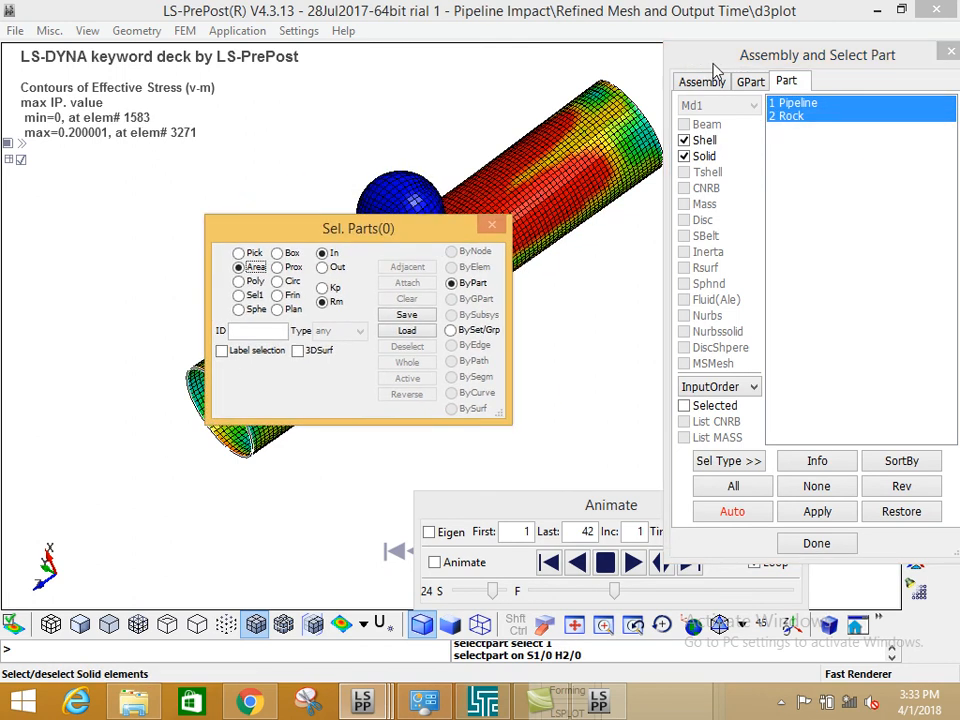
pyautogui.moveTo(708, 55); pyautogui.dragTo(550, 167)
pyautogui.click(705, 163)
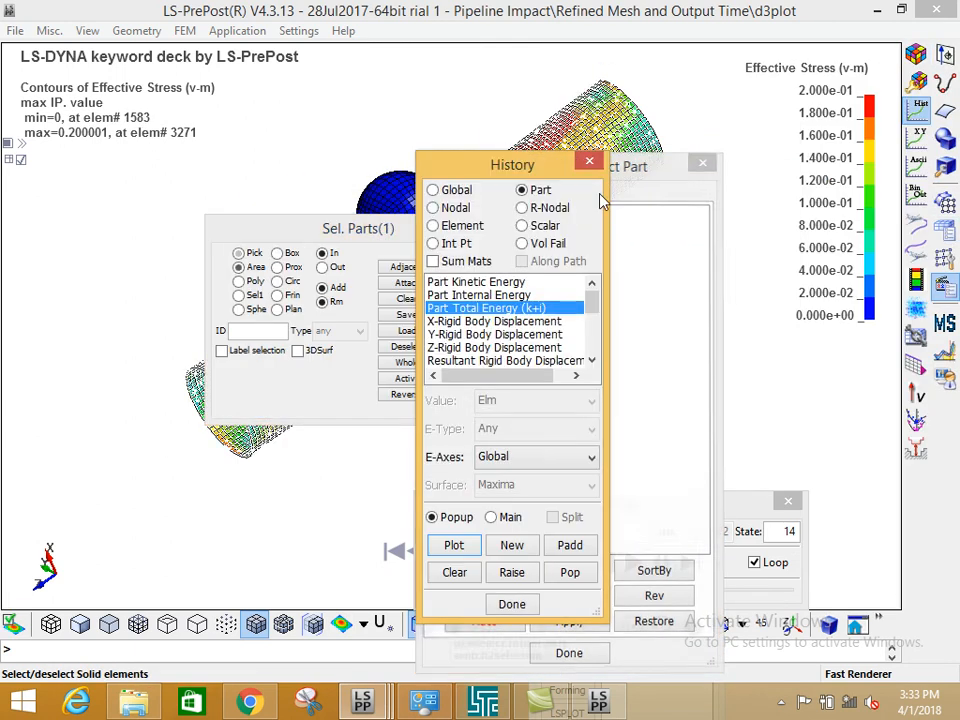
# Arrange the History and selection dialogs around the model, clear the picked part and set the time history to nodal results
pyautogui.moveTo(464, 176); pyautogui.dragTo(717, 87)
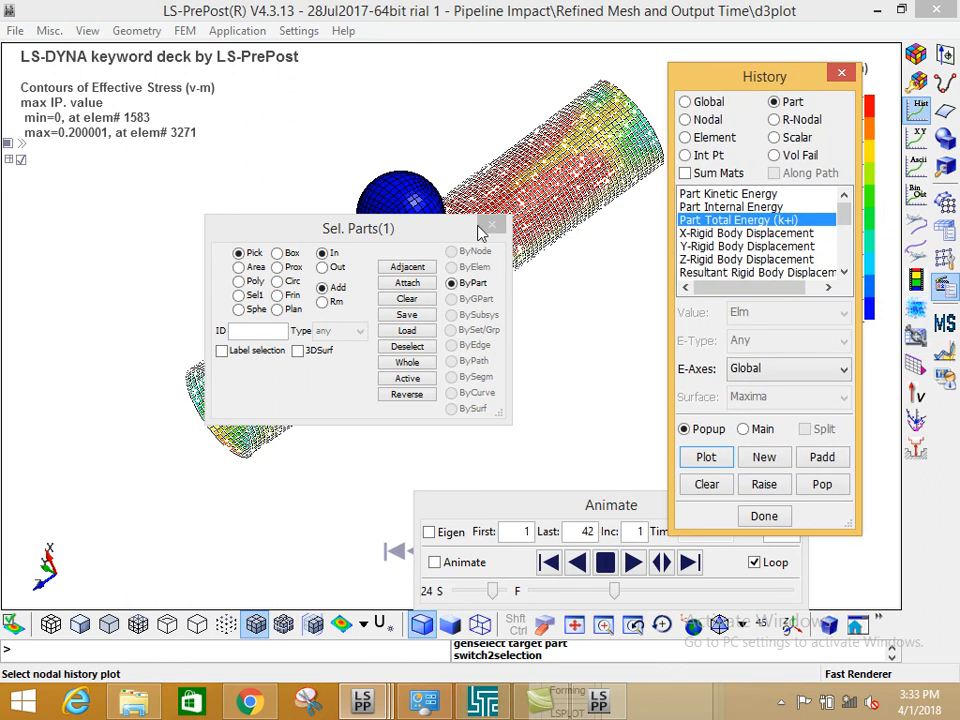
pyautogui.moveTo(438, 241); pyautogui.dragTo(396, 383)
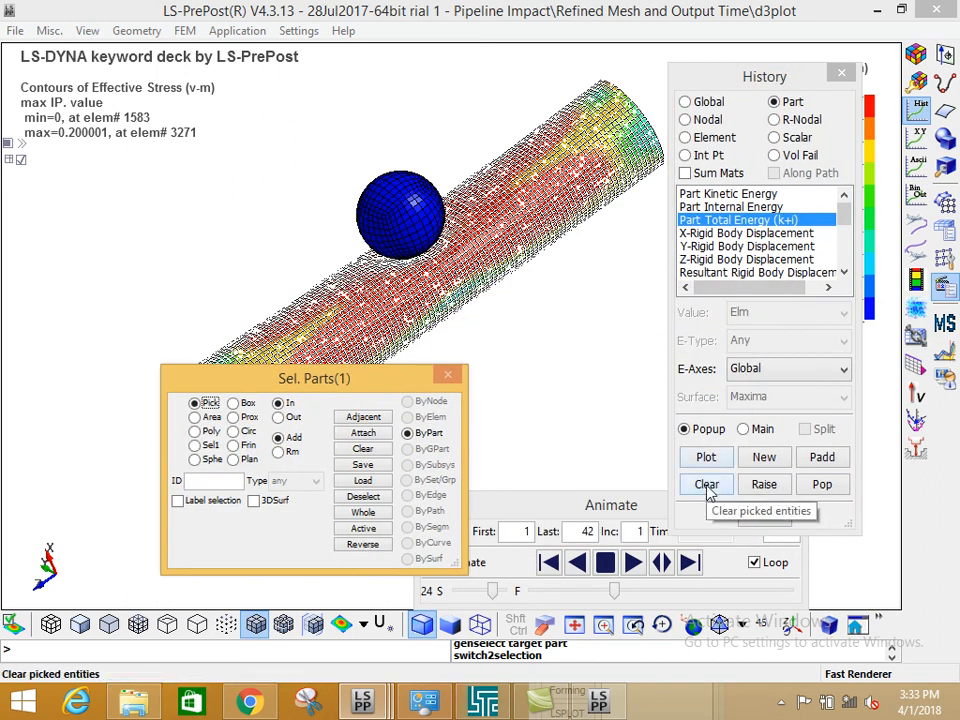
pyautogui.click(707, 483)
pyautogui.click(699, 122)
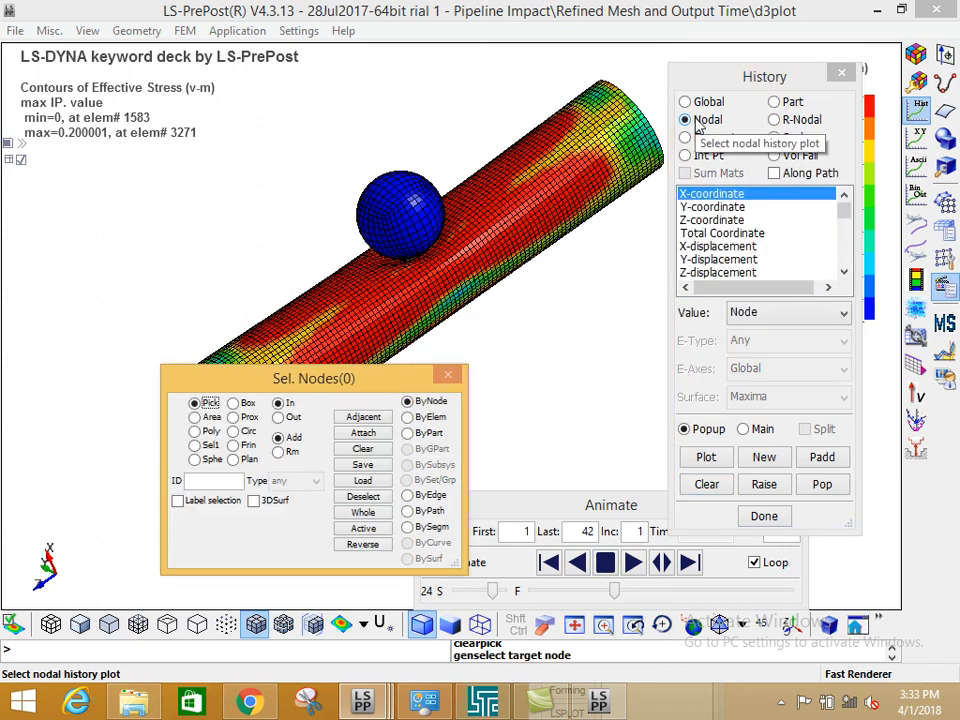
# Show only the Pipeline part, enlarge the view of its dent, and close the part selection dialog
pyautogui.press('F2')
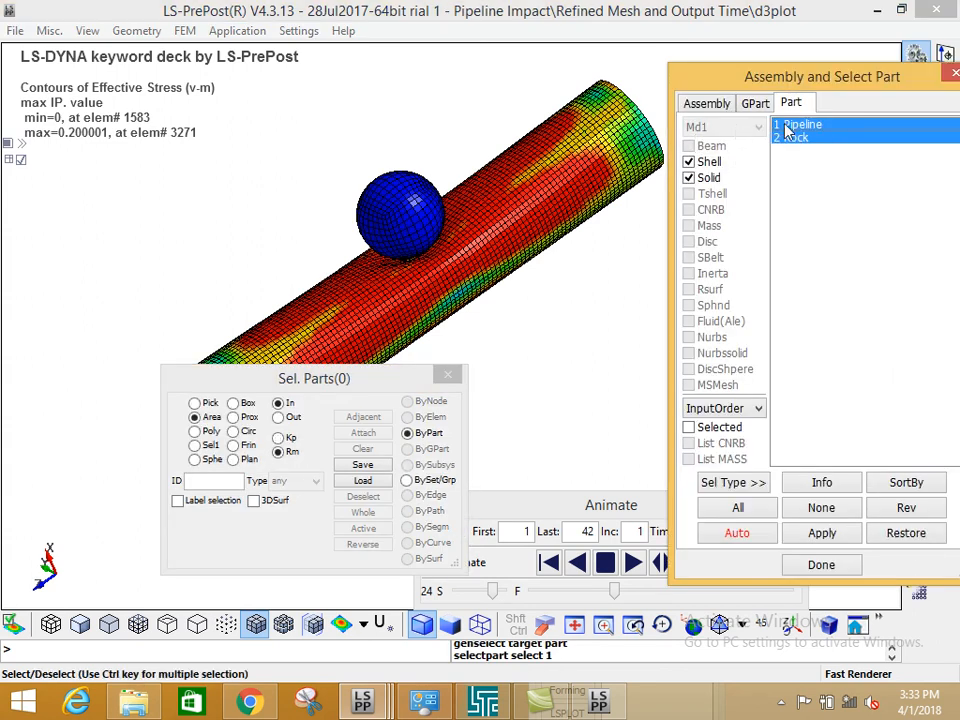
pyautogui.click(797, 124)
pyautogui.click(795, 137)
pyautogui.click(797, 124)
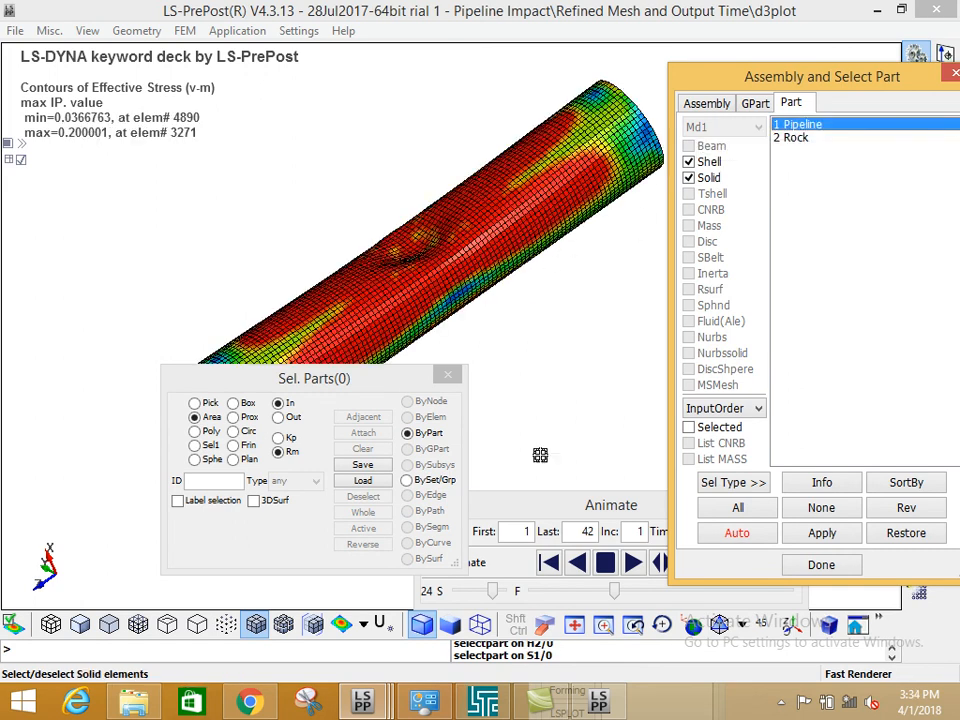
pyautogui.scroll(3, 403, 302)
pyautogui.scroll(2, 410, 269)
pyautogui.keyDown('ctrl'); pyautogui.moveTo(420, 257); pyautogui.dragTo(446, 279); pyautogui.keyUp('ctrl')
pyautogui.keyDown('ctrl'); pyautogui.moveTo(446, 279); pyautogui.dragTo(422, 343, button='middle'); pyautogui.keyUp('ctrl')
pyautogui.moveTo(780, 88); pyautogui.dragTo(521, 148)
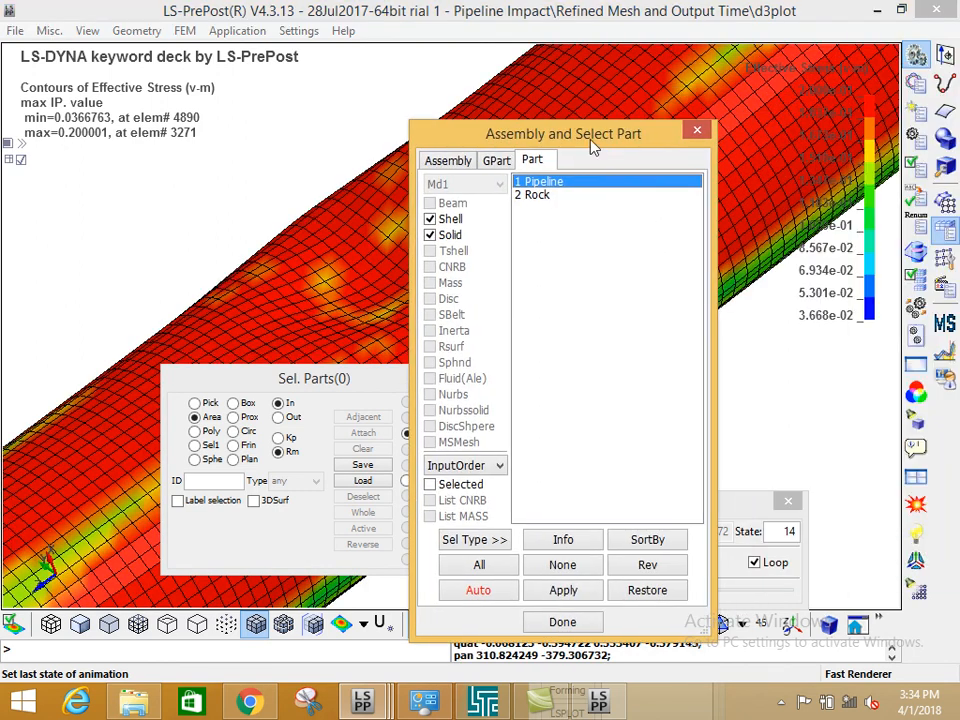
pyautogui.click(698, 131)
# Pick node 9602 in the pipeline's dent and plot its X-displacement time history in a popup plot window
pyautogui.moveTo(516, 104); pyautogui.dragTo(641, 91)
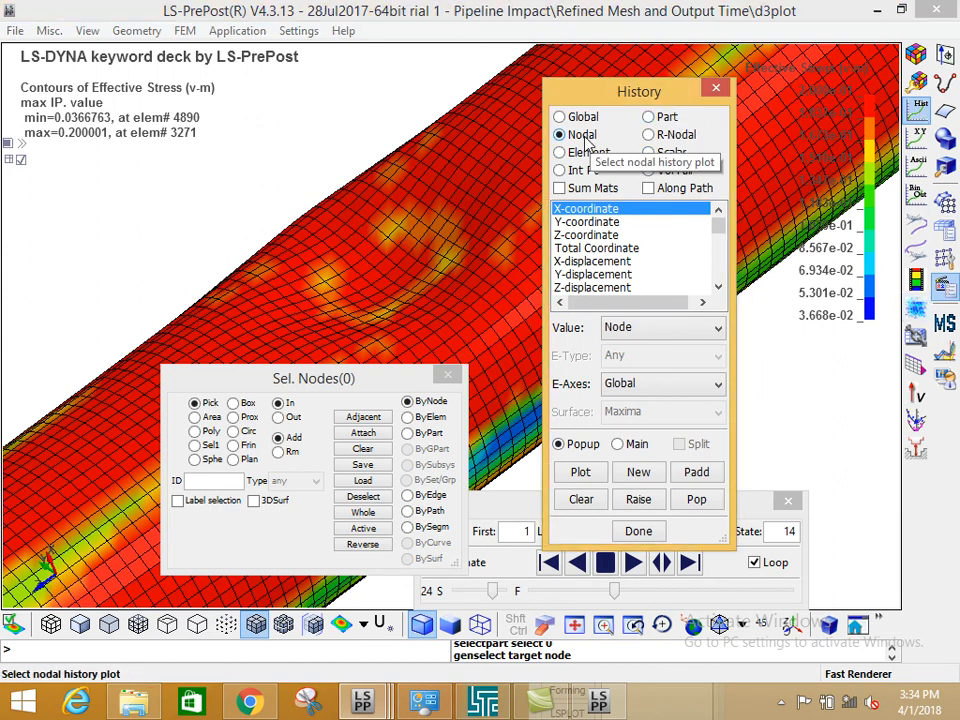
pyautogui.click(402, 290)
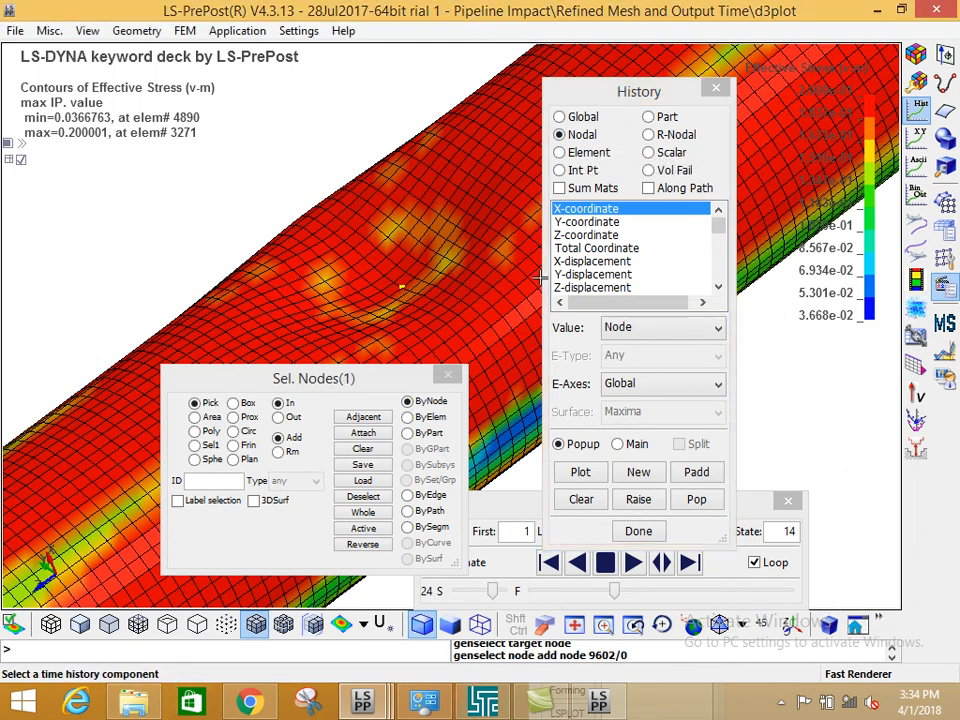
pyautogui.click(573, 262)
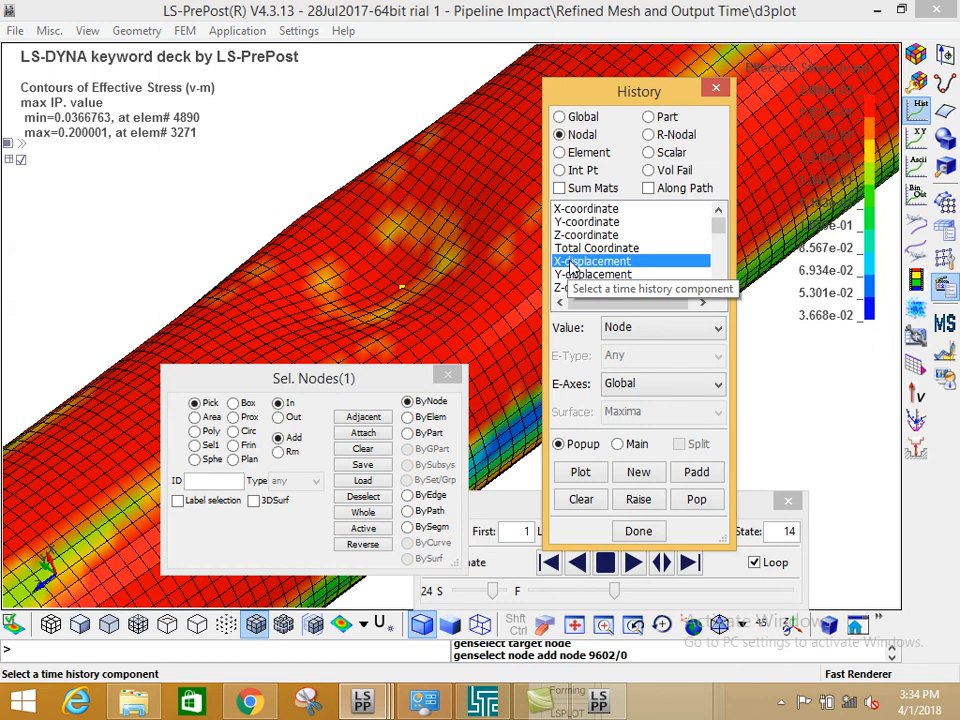
pyautogui.click(577, 473)
pyautogui.moveTo(268, 18); pyautogui.dragTo(890, 68)
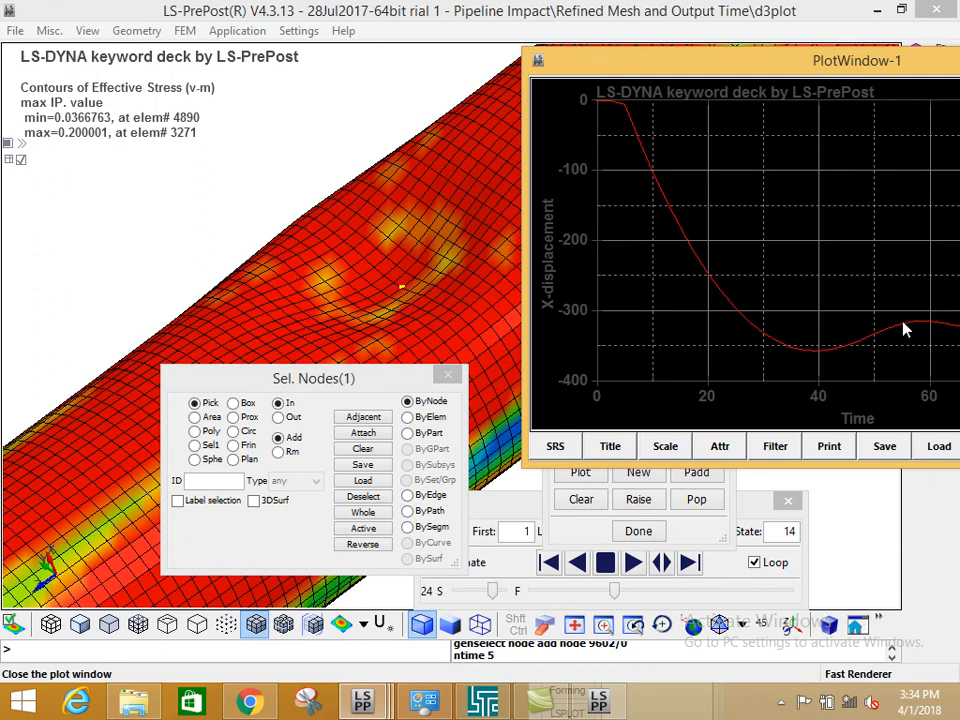
# Close the displacement plot and play the pipeline's stress animation at speed 30, examining the dent from the side and above
pyautogui.click(338, 266)
pyautogui.scroll(-4, 281, 251)
pyautogui.keyDown('ctrl'); pyautogui.moveTo(250, 226); pyautogui.dragTo(342, 271); pyautogui.keyUp('ctrl')
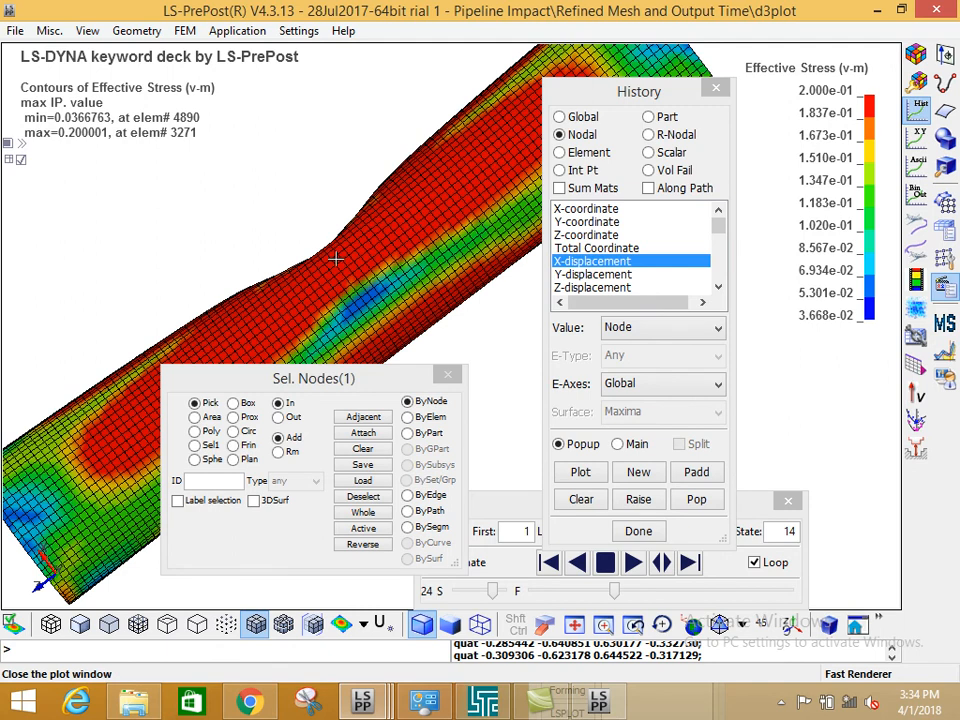
pyautogui.click(636, 562)
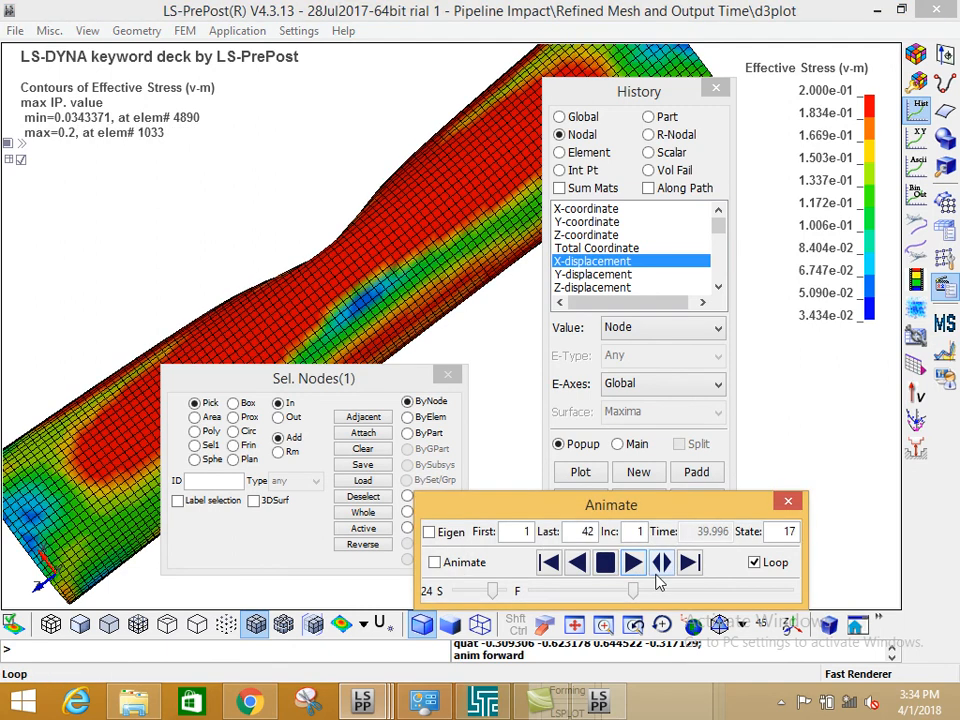
pyautogui.moveTo(494, 590); pyautogui.dragTo(518, 592)
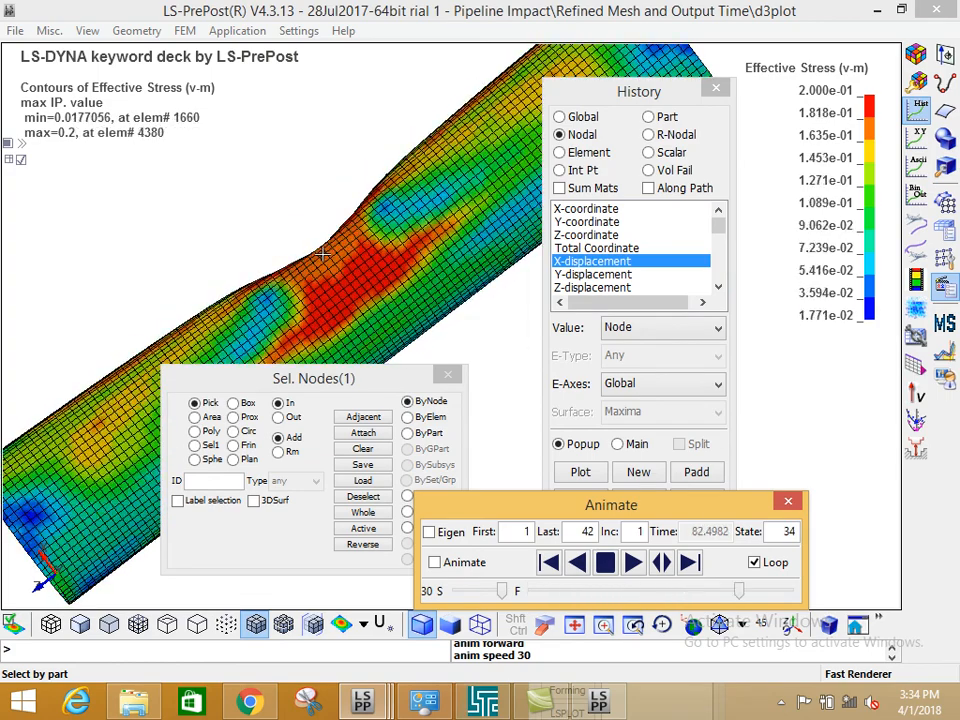
pyautogui.moveTo(322, 257); pyautogui.dragTo(501, 293)
pyautogui.keyDown('ctrl'); pyautogui.moveTo(356, 231); pyautogui.dragTo(452, 249); pyautogui.keyUp('ctrl')
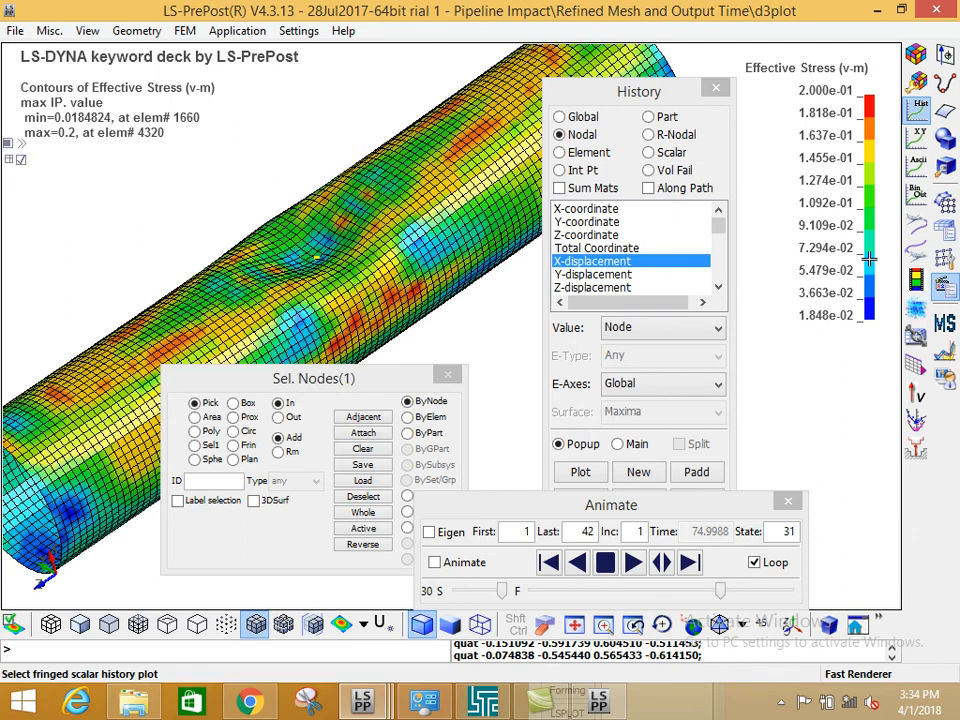
# Close the History and Fringe Component dialogs and switch to the LS-PrePost 4.0 window with the coarse-mesh d3plot
pyautogui.click(715, 88)
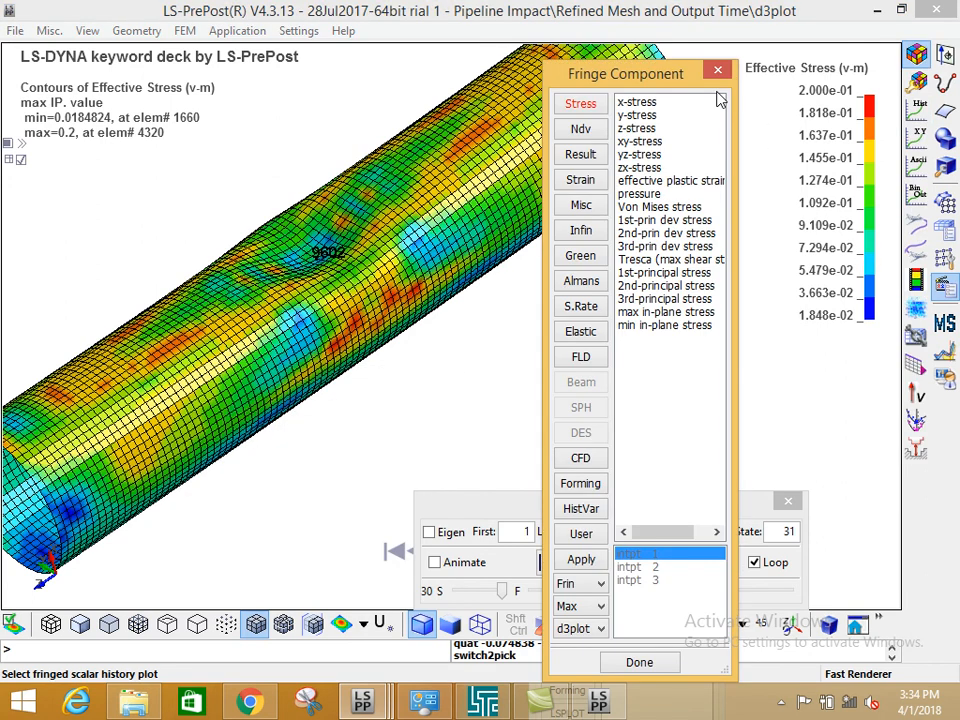
pyautogui.click(716, 75)
pyautogui.moveTo(540, 215); pyautogui.dragTo(603, 283, button='middle')
pyautogui.click(598, 703)
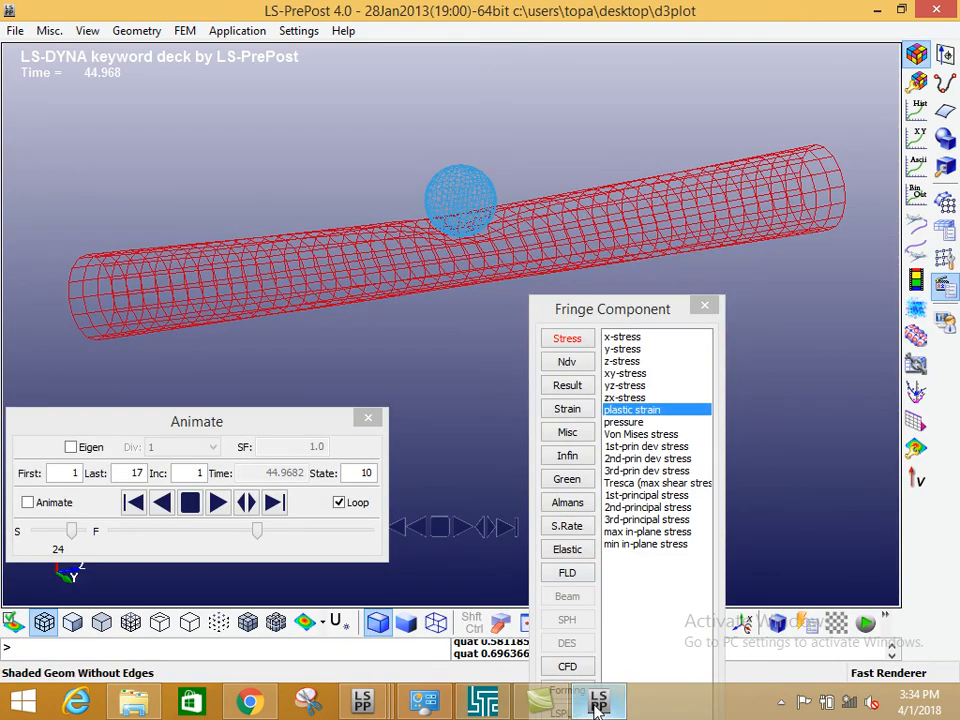
# Show only the Pipeline part, enlarge its dented region, and close the part selection and Fringe Component dialogs
pyautogui.keyDown('shift'); pyautogui.moveTo(403, 281); pyautogui.dragTo(452, 243); pyautogui.keyUp('shift')
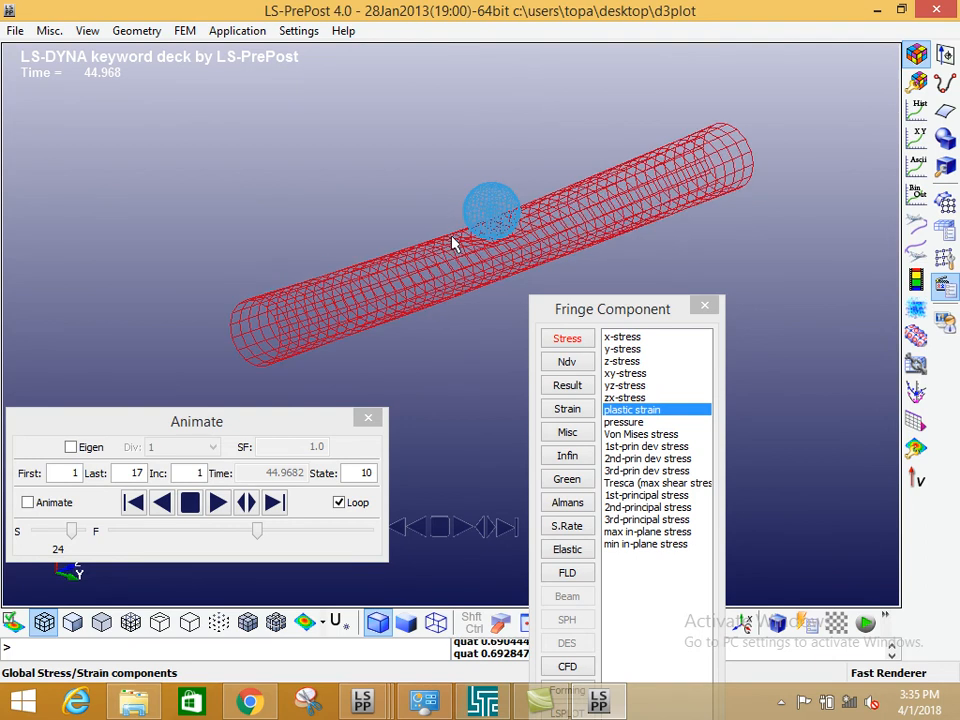
pyautogui.press('F2')
pyautogui.click(708, 117)
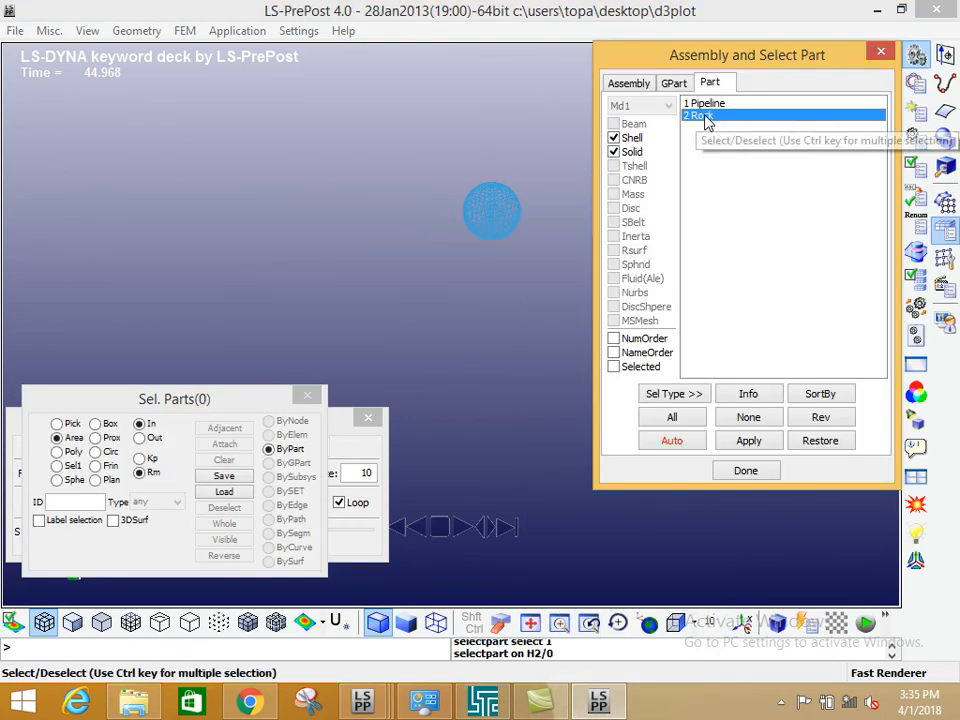
pyautogui.click(705, 103)
pyautogui.keyDown('shift'); pyautogui.moveTo(536, 208); pyautogui.dragTo(469, 176); pyautogui.keyUp('shift')
pyautogui.scroll(5, 467, 251)
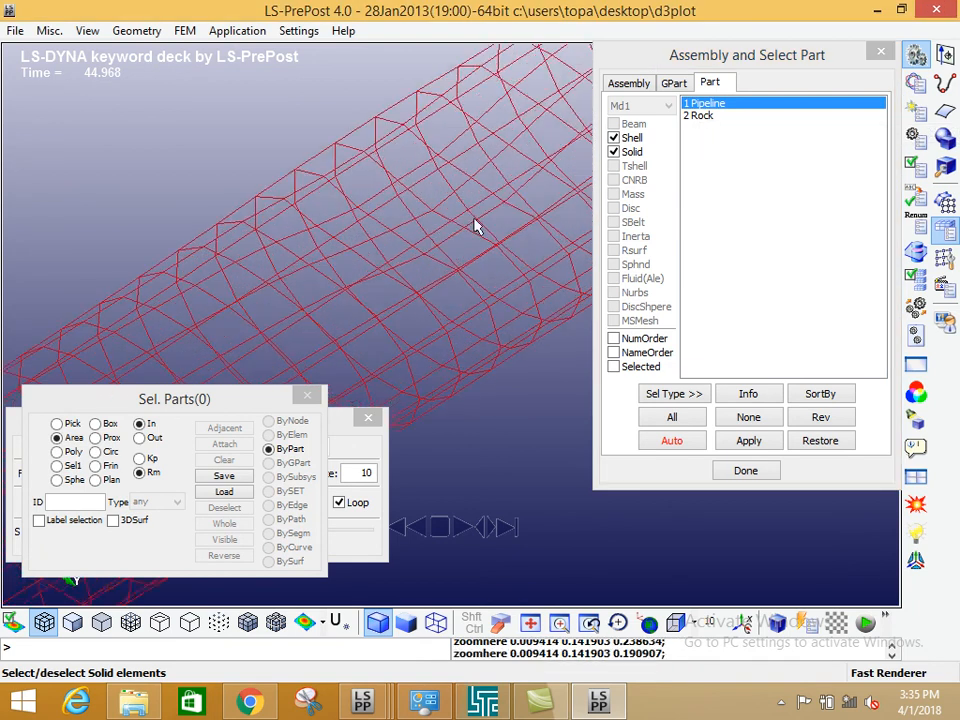
pyautogui.keyDown('shift'); pyautogui.moveTo(330, 153); pyautogui.dragTo(488, 193); pyautogui.keyUp('shift')
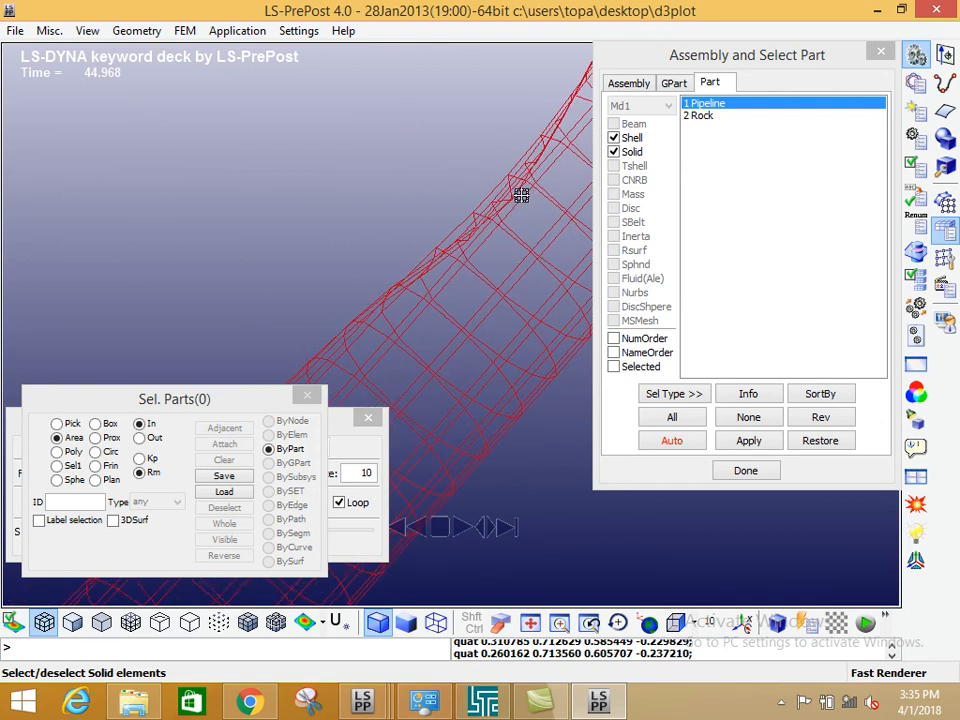
pyautogui.moveTo(692, 54); pyautogui.dragTo(773, 337)
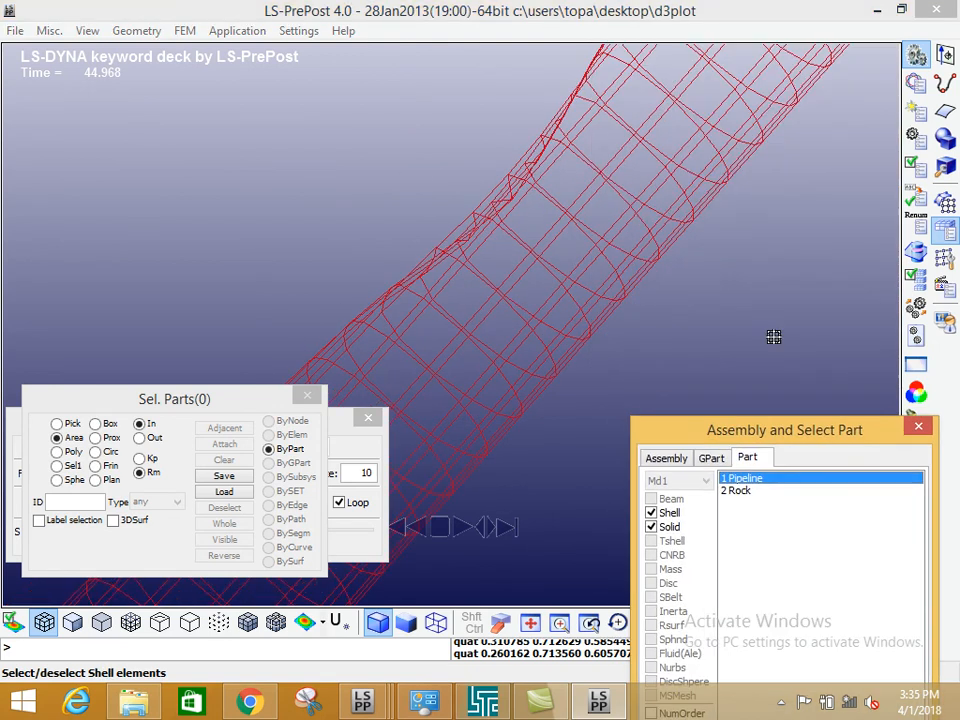
pyautogui.click(942, 290)
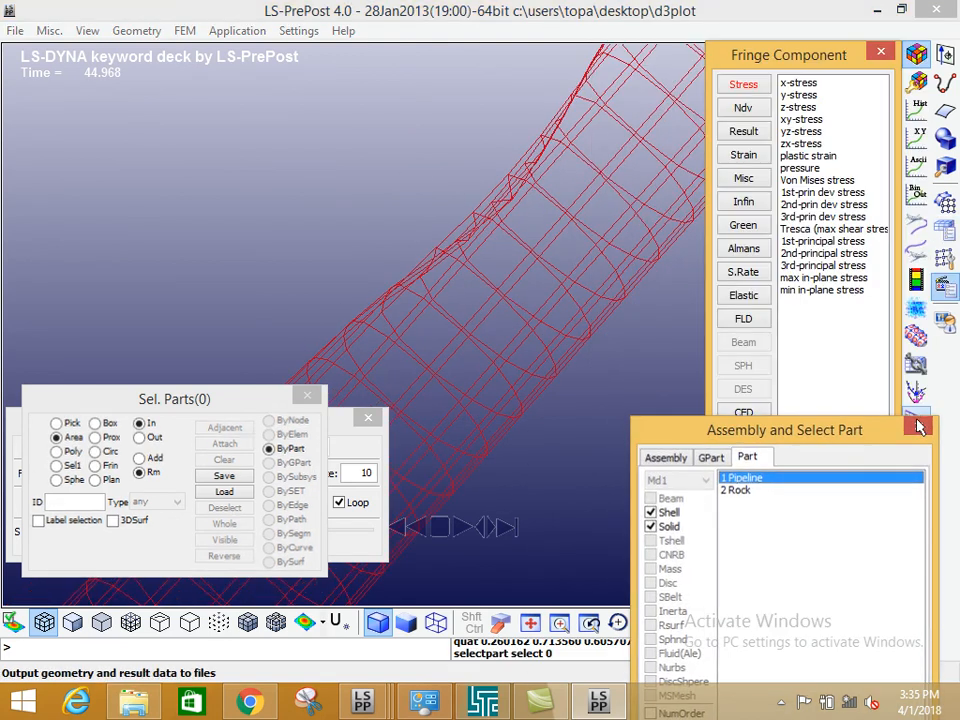
pyautogui.click(881, 53)
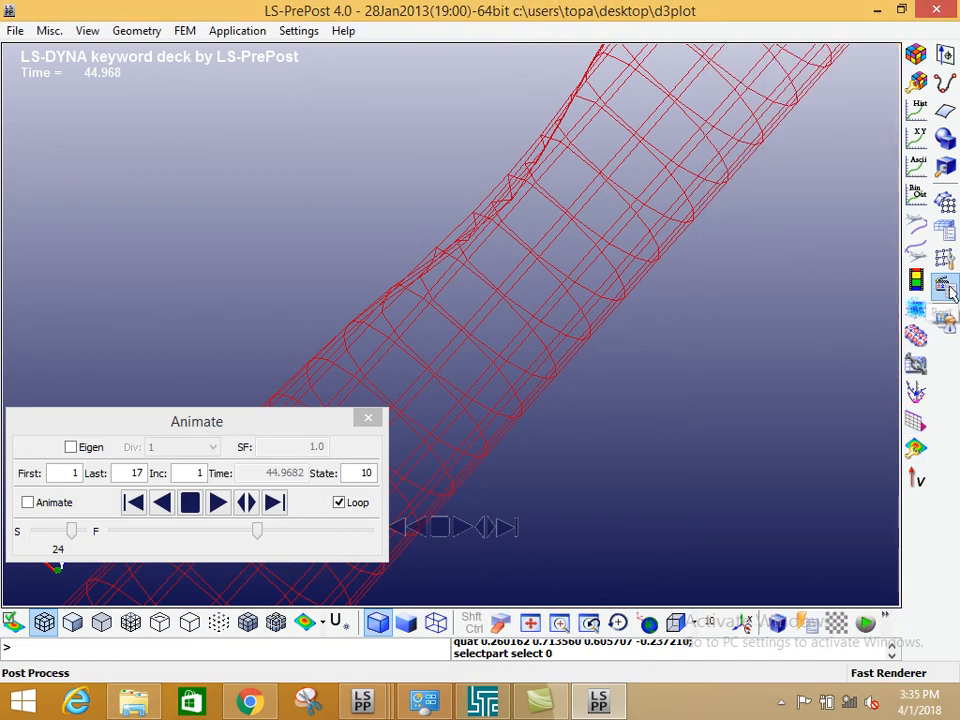
# Plot the nodal X-displacement history of node 108 in the pipeline's dent and query the lowest point of the curve
pyautogui.click(915, 112)
pyautogui.click(740, 96)
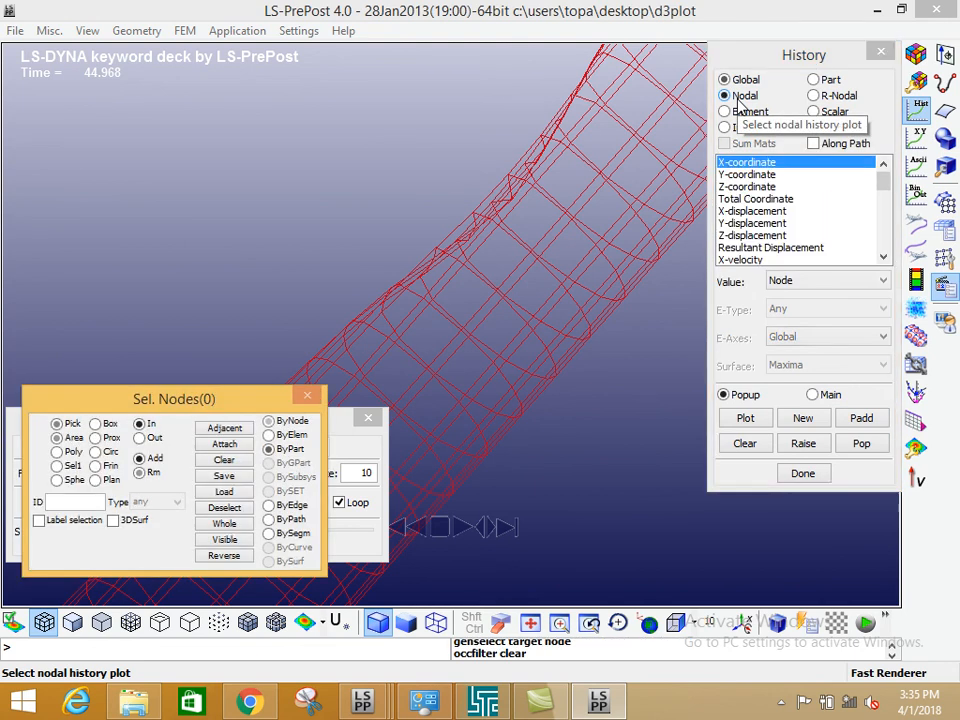
pyautogui.click(744, 212)
pyautogui.moveTo(247, 399); pyautogui.dragTo(553, 361)
pyautogui.moveTo(193, 422); pyautogui.dragTo(128, 197)
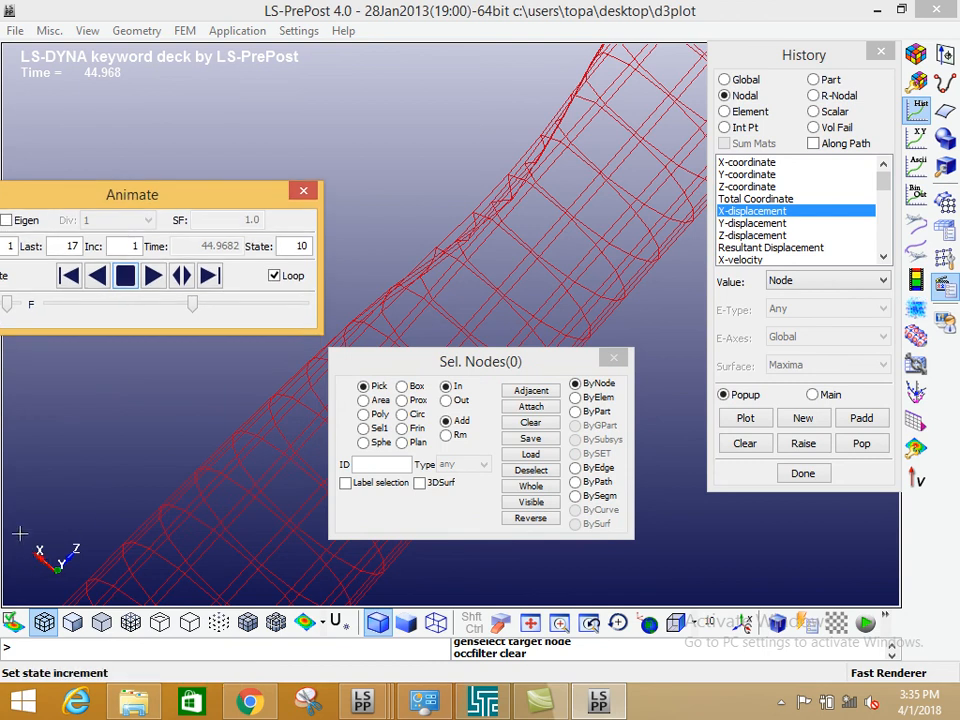
pyautogui.keyDown('shift'); pyautogui.moveTo(376, 278); pyautogui.dragTo(438, 246); pyautogui.keyUp('shift')
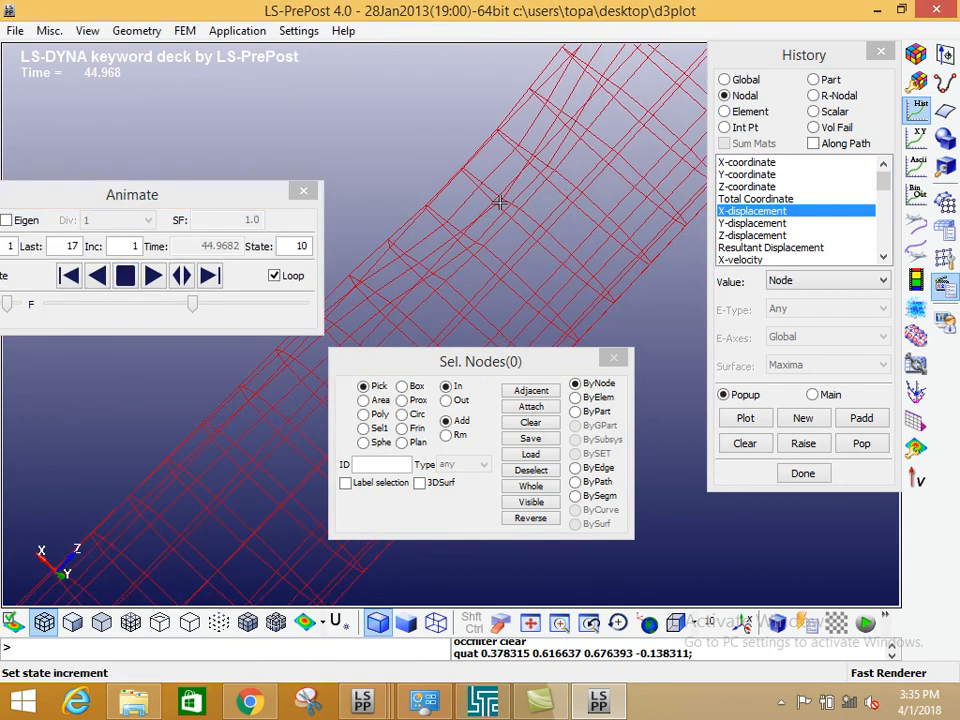
pyautogui.click(501, 203)
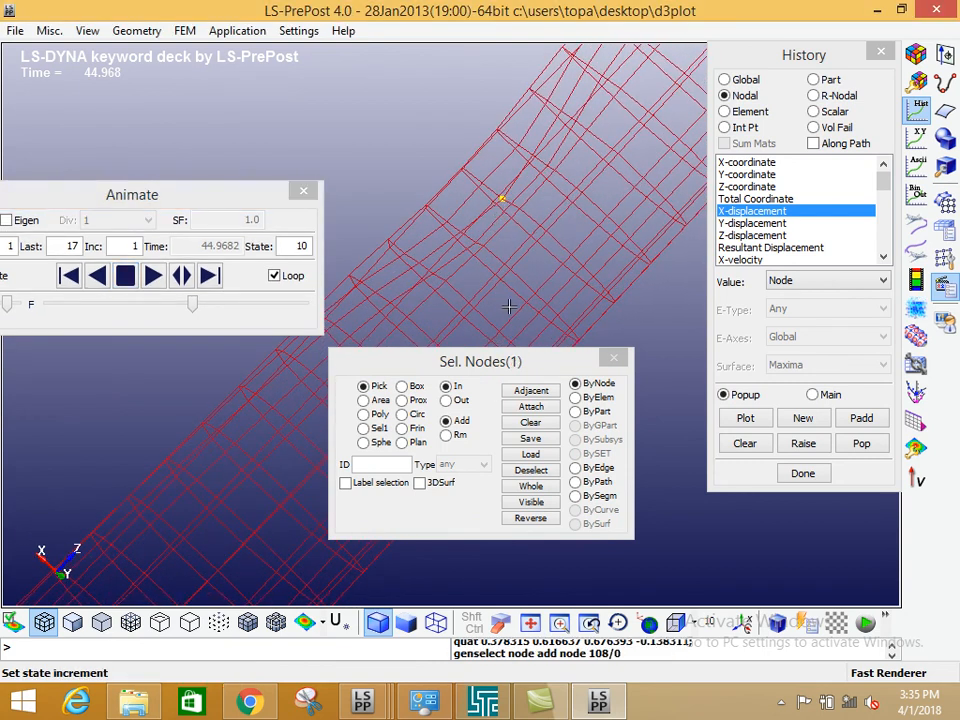
pyautogui.click(740, 418)
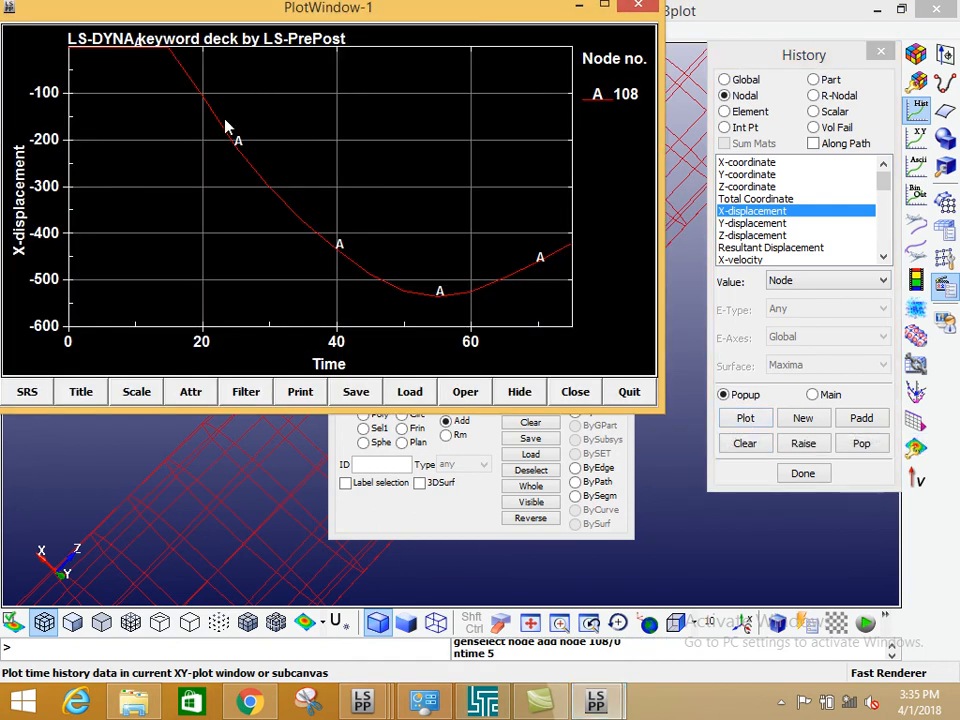
pyautogui.click(438, 300)
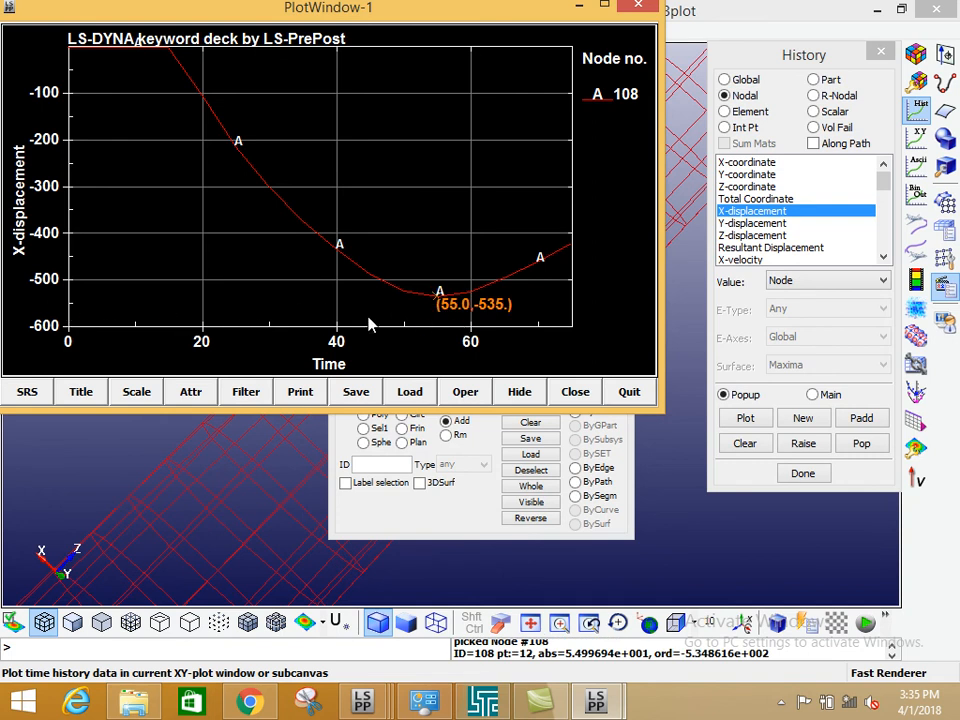
# Close the displacement plot and the History dialog, with the whole coarse-mesh pipeline brought into view
pyautogui.click(638, 7)
pyautogui.keyDown('ctrl'); pyautogui.moveTo(450, 251); pyautogui.dragTo(517, 240); pyautogui.keyUp('ctrl')
pyautogui.keyDown('ctrl'); pyautogui.scroll(-1, 513, 232); pyautogui.keyUp('ctrl')
pyautogui.keyDown('ctrl'); pyautogui.moveTo(513, 232); pyautogui.dragTo(447, 305, button='middle'); pyautogui.keyUp('ctrl')
pyautogui.keyDown('ctrl'); pyautogui.scroll(-1, 523, 253); pyautogui.keyUp('ctrl')
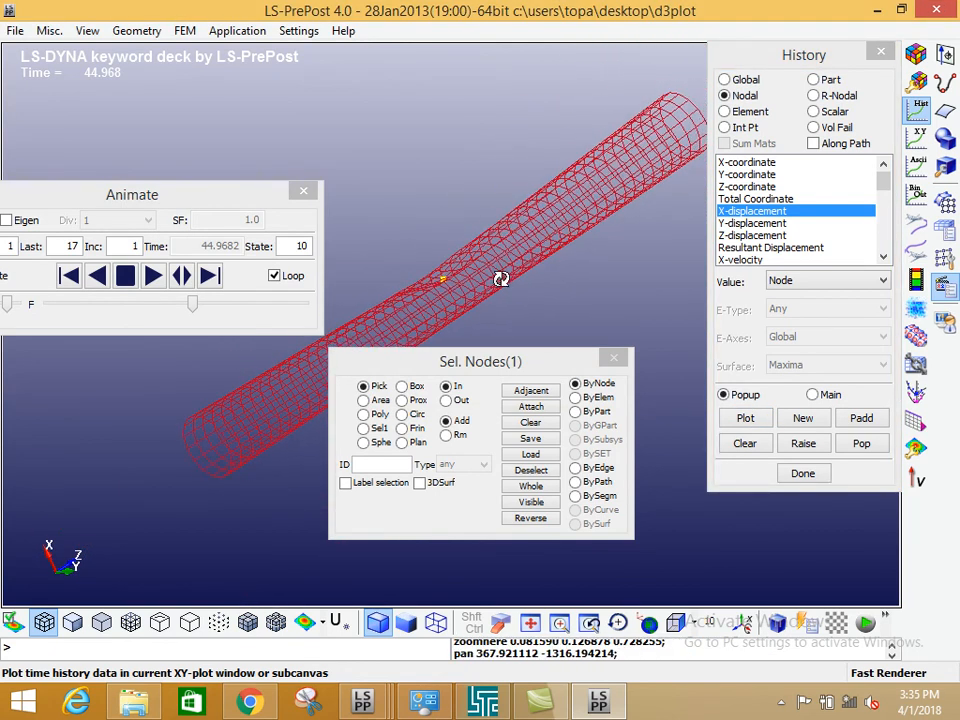
pyautogui.keyDown('ctrl'); pyautogui.moveTo(494, 280); pyautogui.dragTo(539, 348); pyautogui.keyUp('ctrl')
pyautogui.moveTo(785, 55); pyautogui.dragTo(512, 218)
pyautogui.click(615, 150)
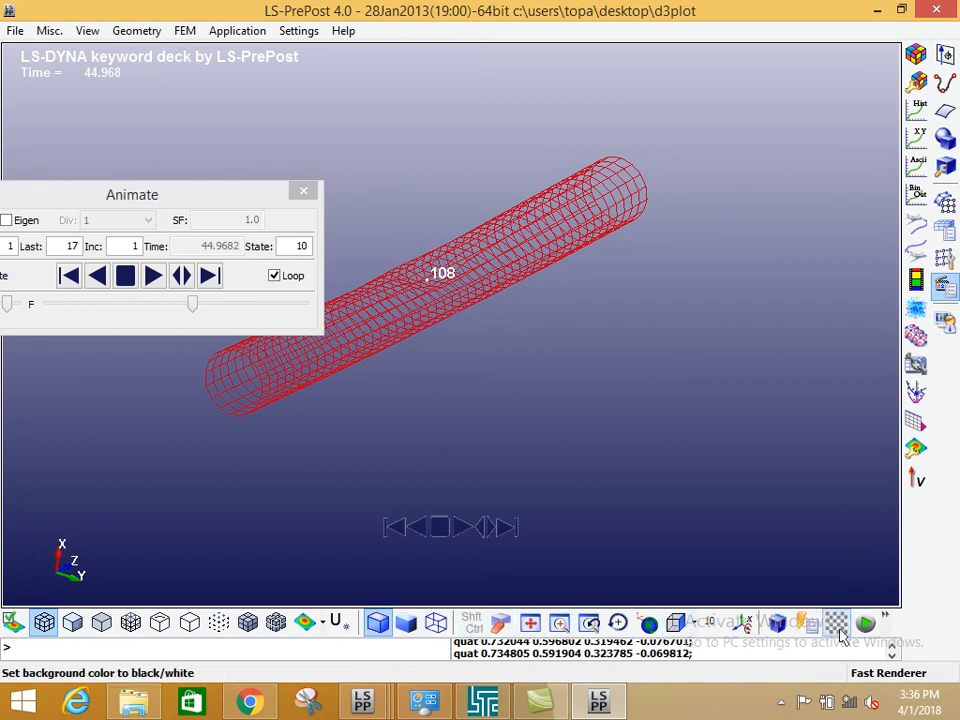
# Apply a thickness scale factor of 1.0 to the whole model and close the display settings
pyautogui.click(916, 449)
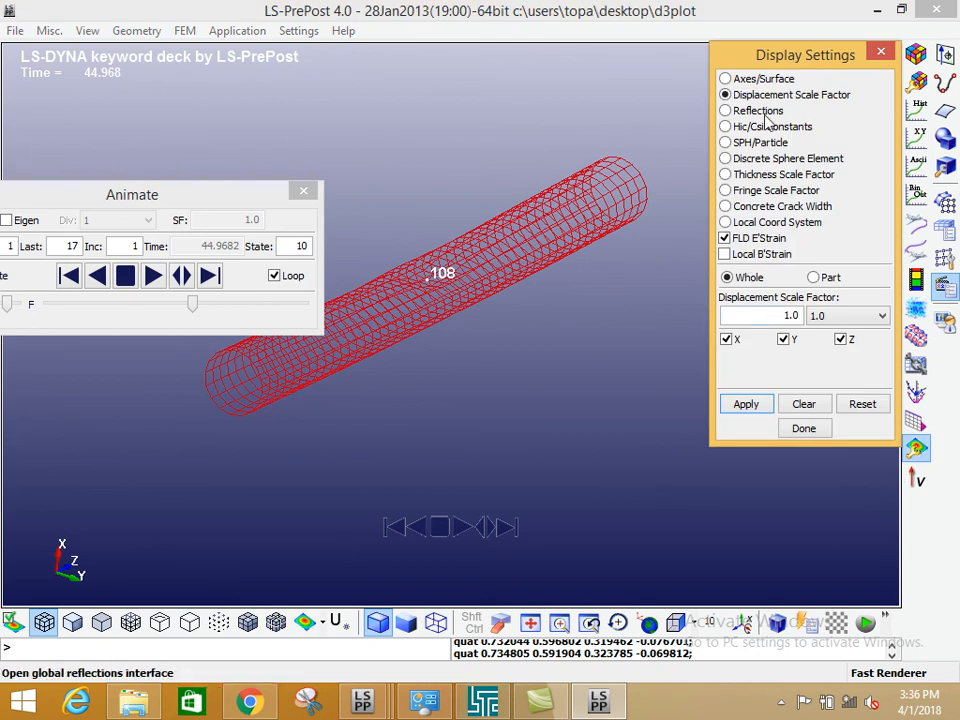
pyautogui.click(748, 176)
pyautogui.click(750, 405)
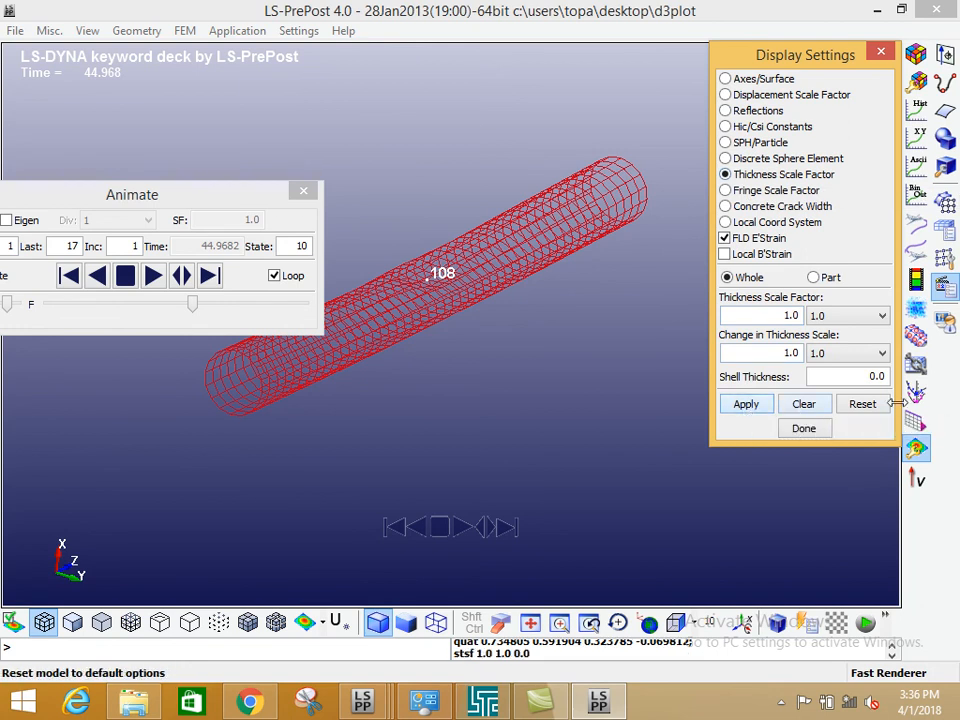
pyautogui.click(805, 426)
# Replace the display settings with the part color settings and apply white as the mesh color
pyautogui.click(933, 276)
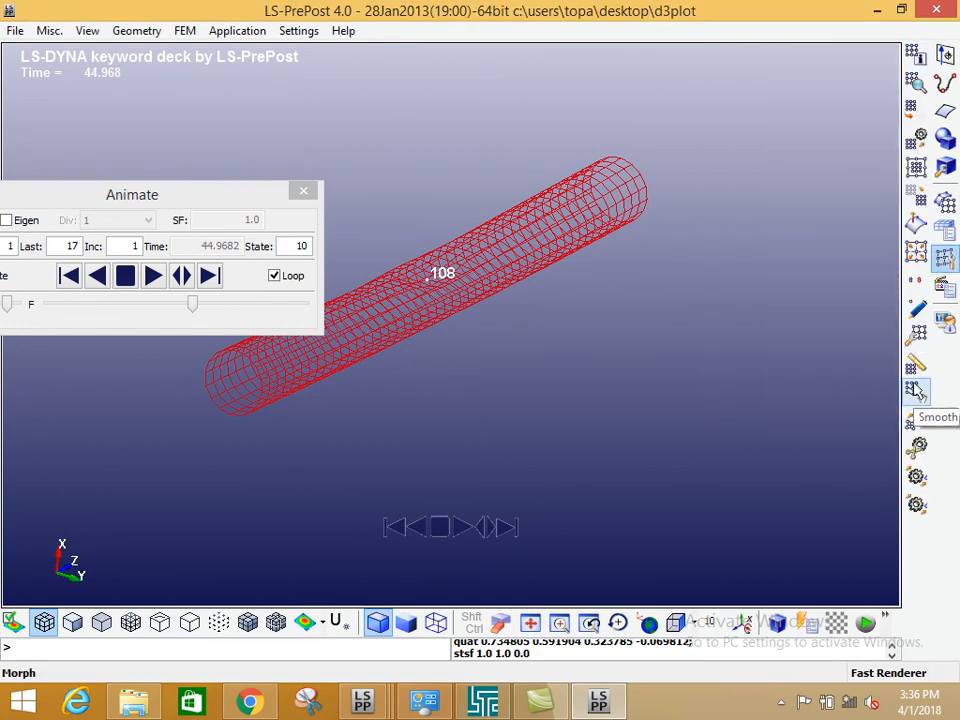
pyautogui.click(945, 256)
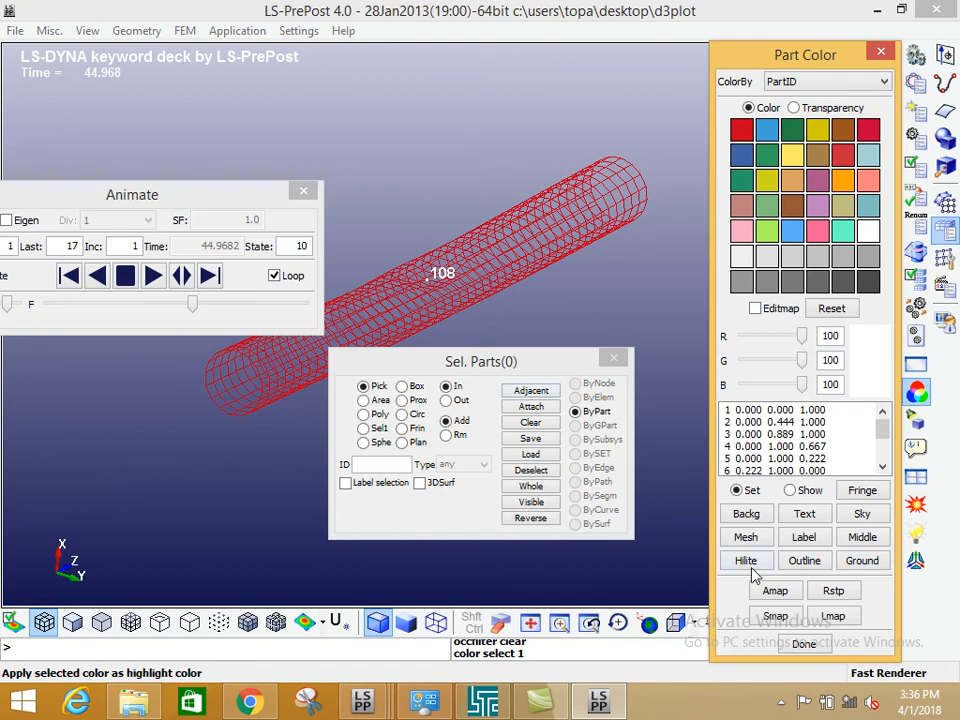
pyautogui.click(747, 540)
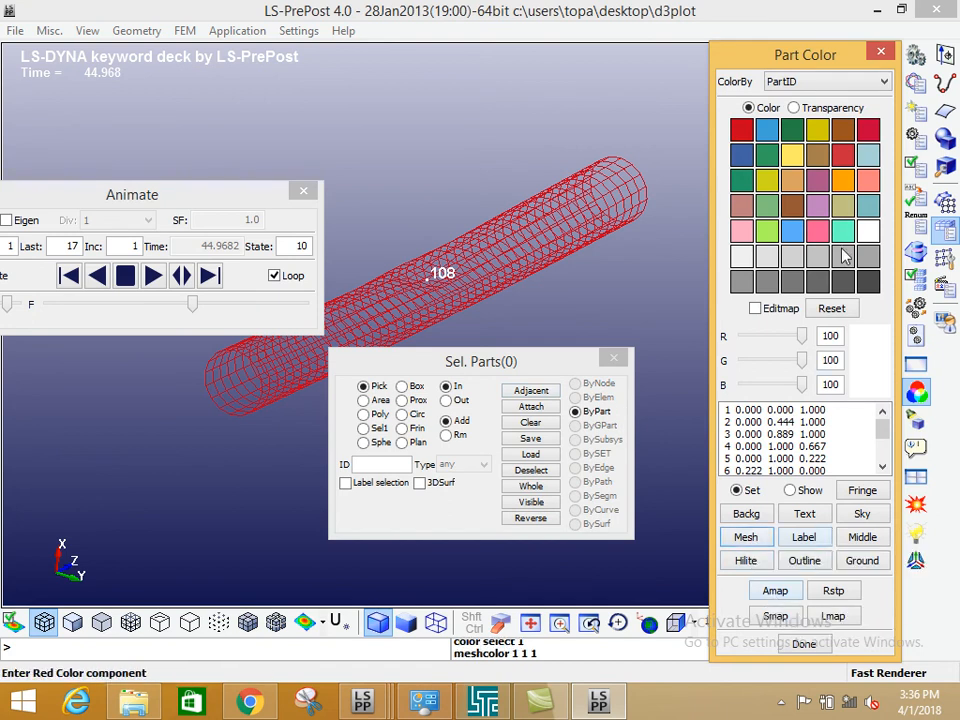
# Try the shaded, wireframe, feature, edge, mesh and shrunken element display modes and the fringe display on the pipeline
pyautogui.click(73, 622)
pyautogui.click(101, 622)
pyautogui.click(130, 622)
pyautogui.click(160, 622)
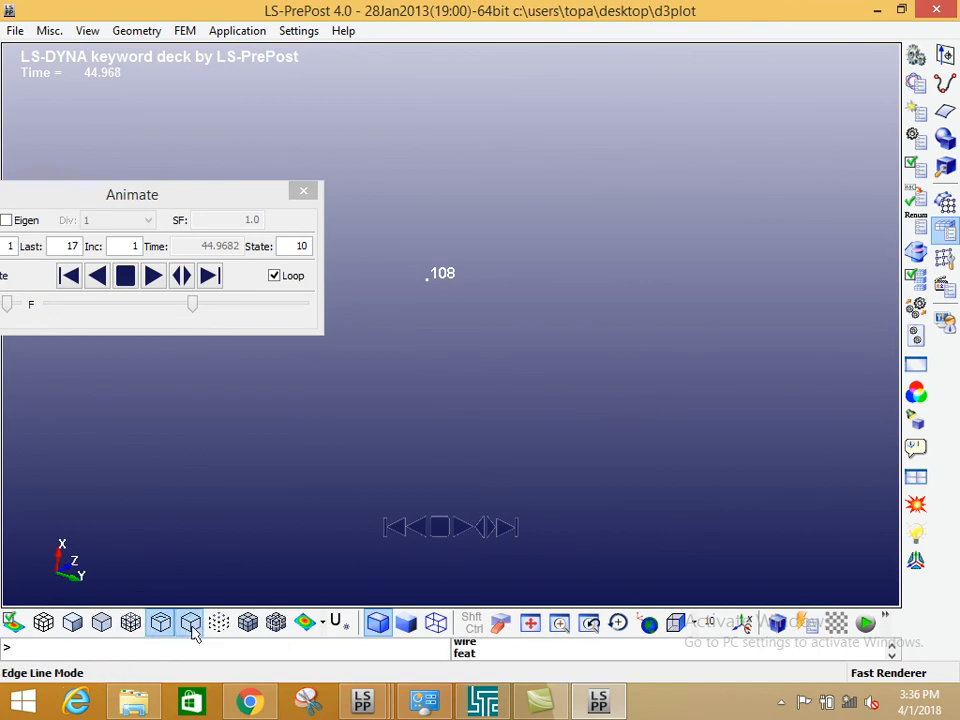
pyautogui.click(189, 622)
pyautogui.click(219, 622)
pyautogui.click(247, 622)
pyautogui.click(276, 622)
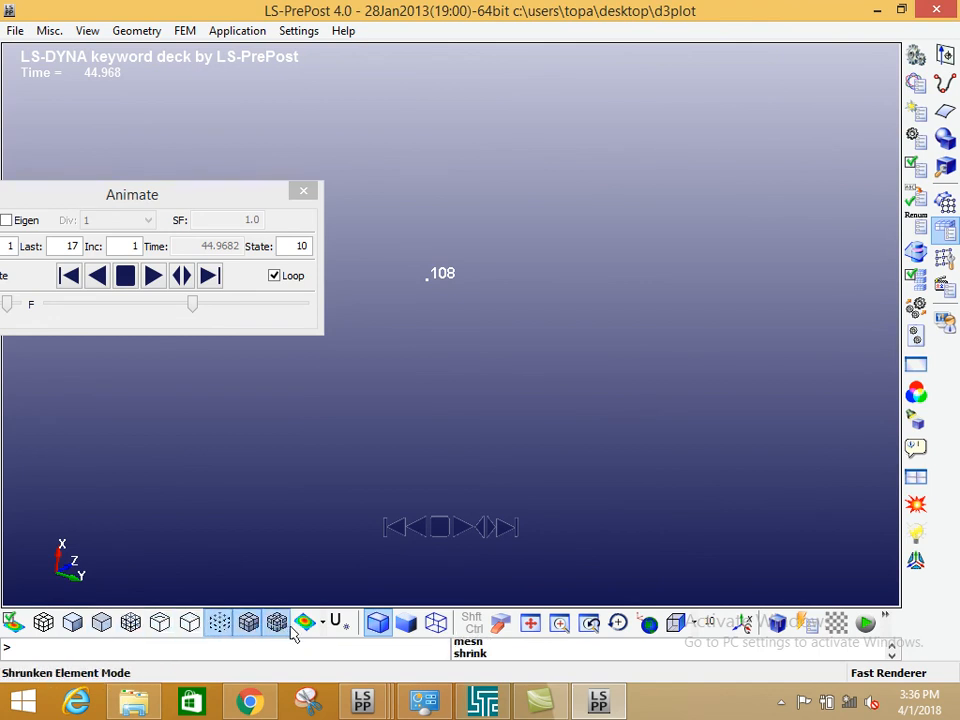
pyautogui.click(305, 622)
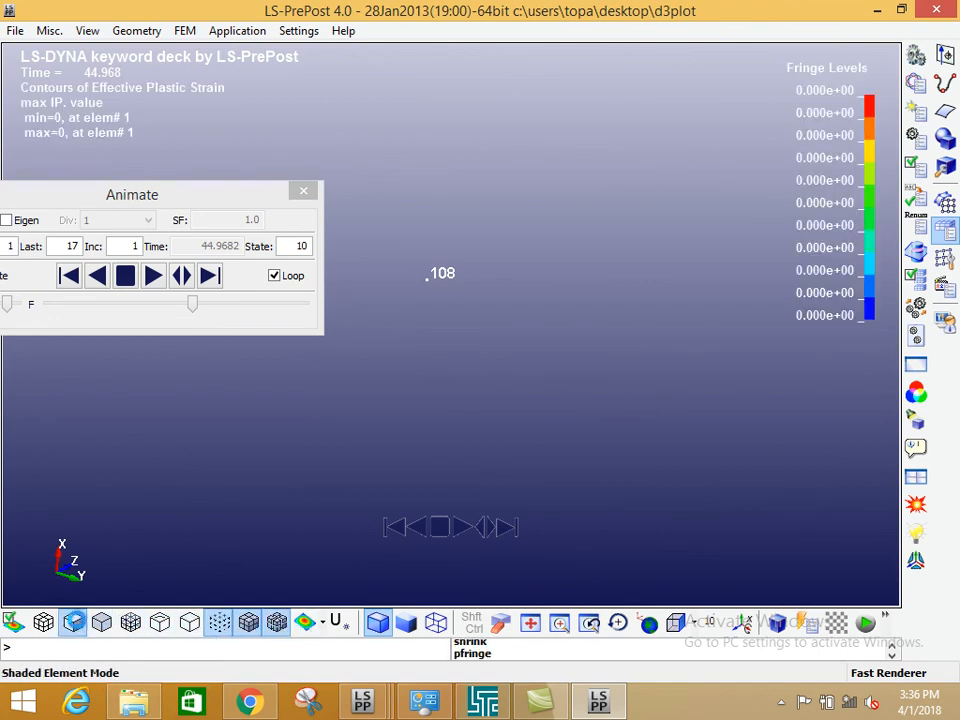
# Return the pipeline to hidden-element display with shrunken elements and fringe contours switched off
pyautogui.click(73, 622)
pyautogui.click(101, 622)
pyautogui.click(305, 622)
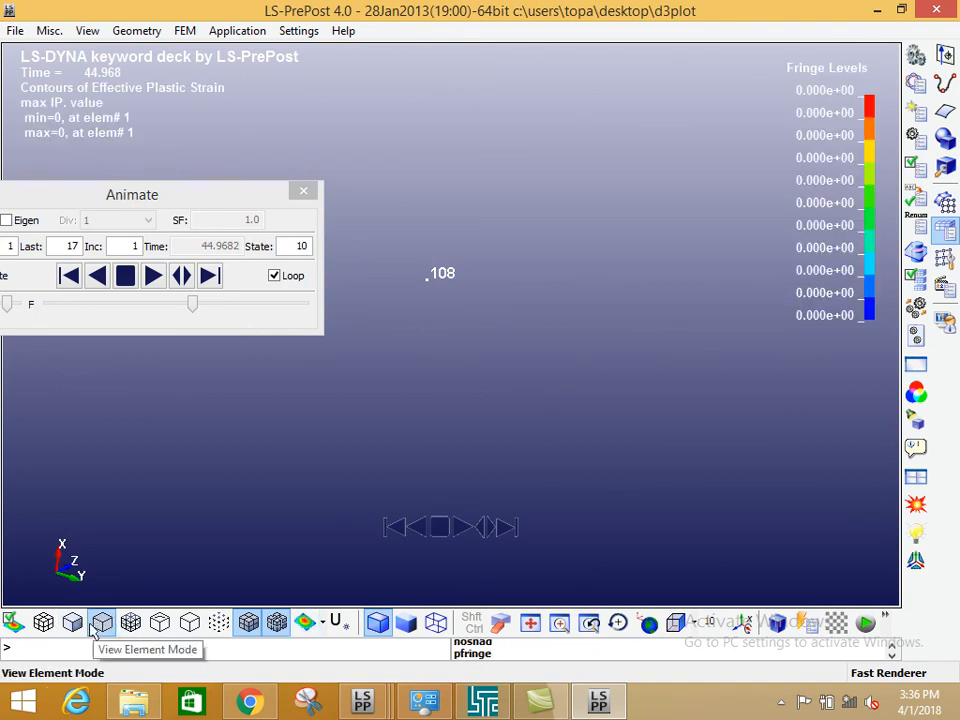
pyautogui.click(44, 622)
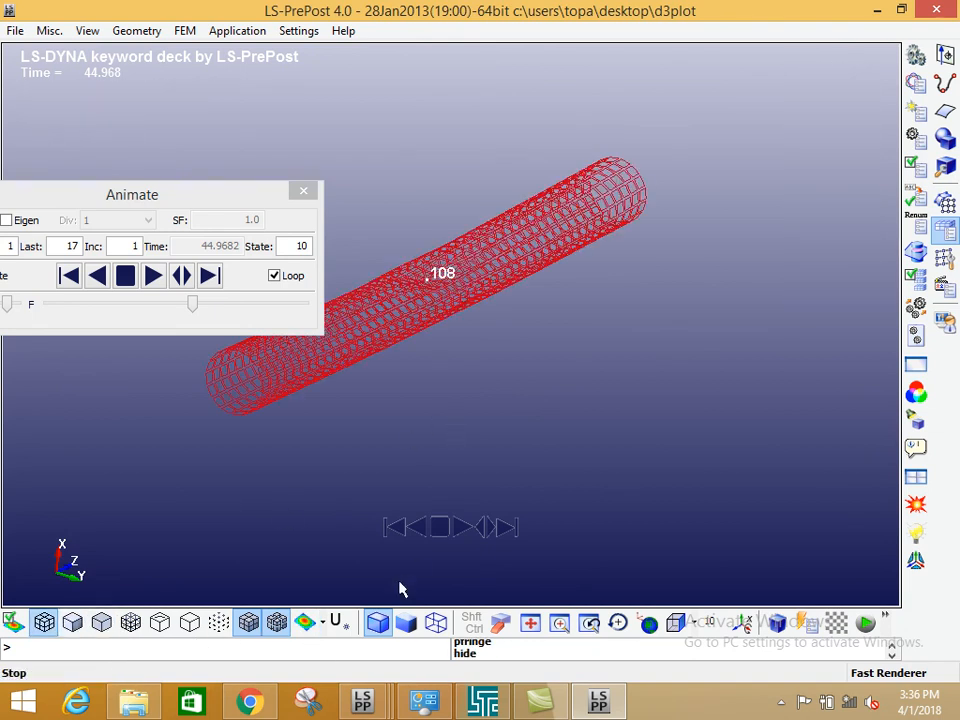
pyautogui.click(276, 622)
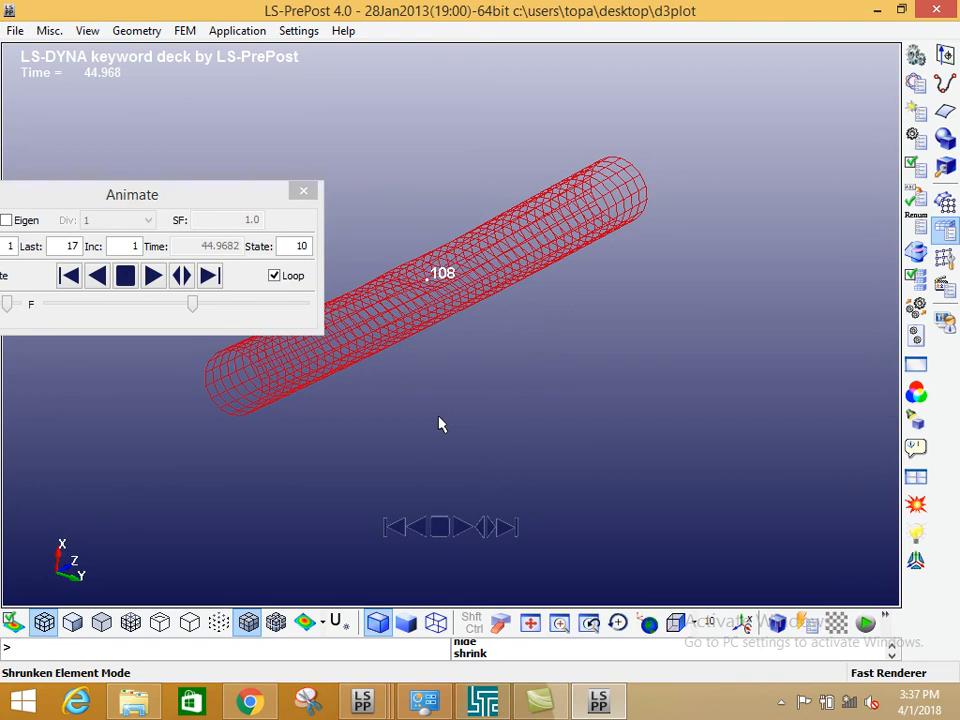
# Close the Animate dialog and all open LS-PrePost windows, both result sessions and keyword models
pyautogui.moveTo(219, 190); pyautogui.dragTo(445, 125)
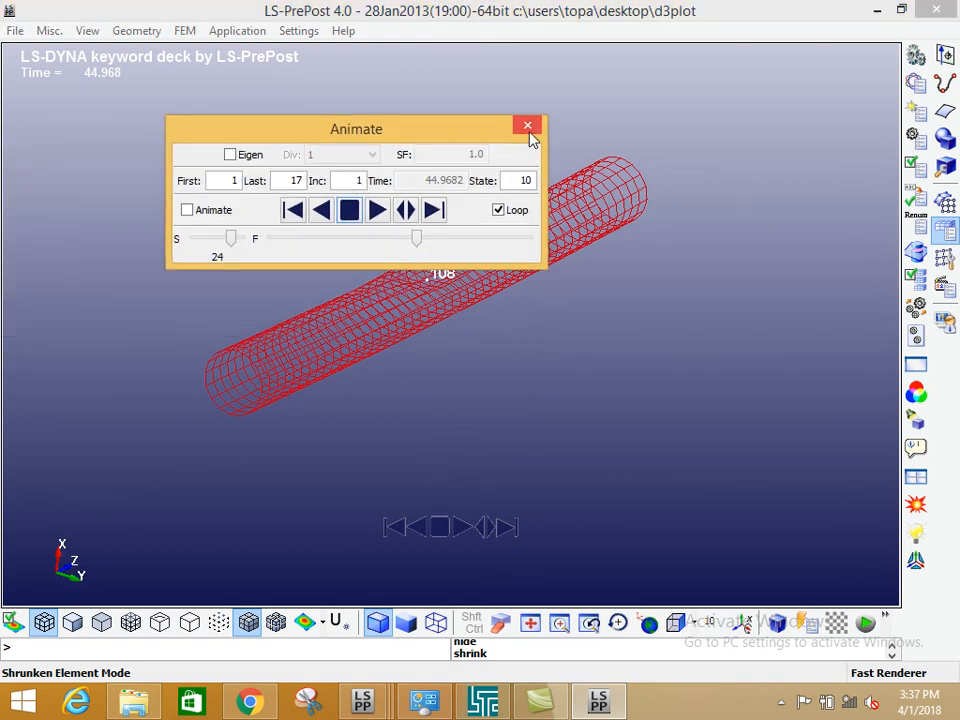
pyautogui.click(527, 125)
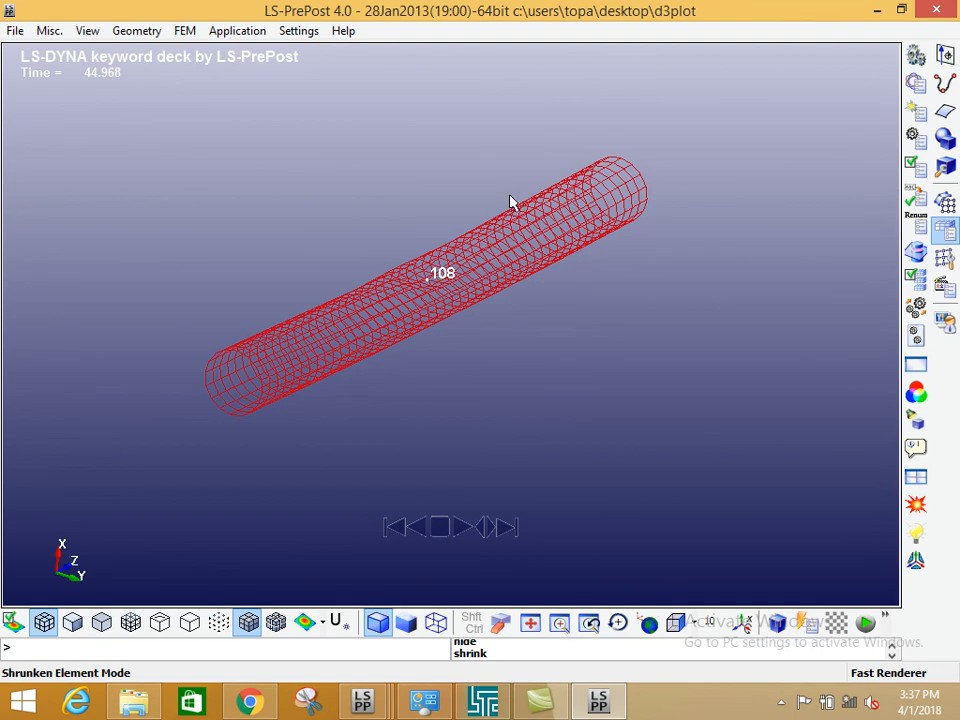
pyautogui.click(940, 10)
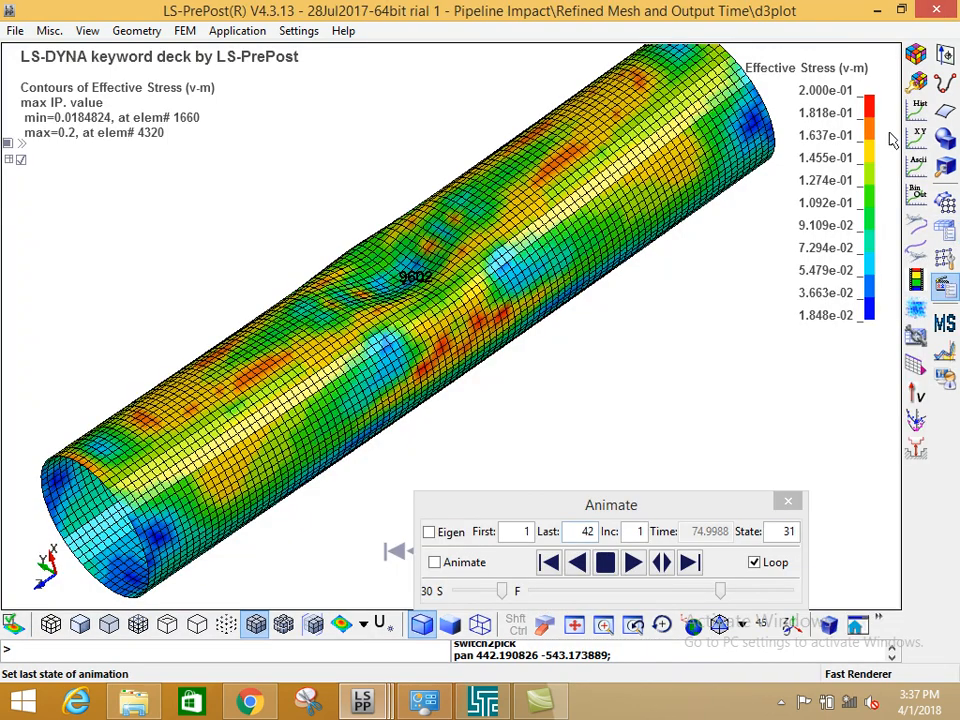
pyautogui.click(937, 10)
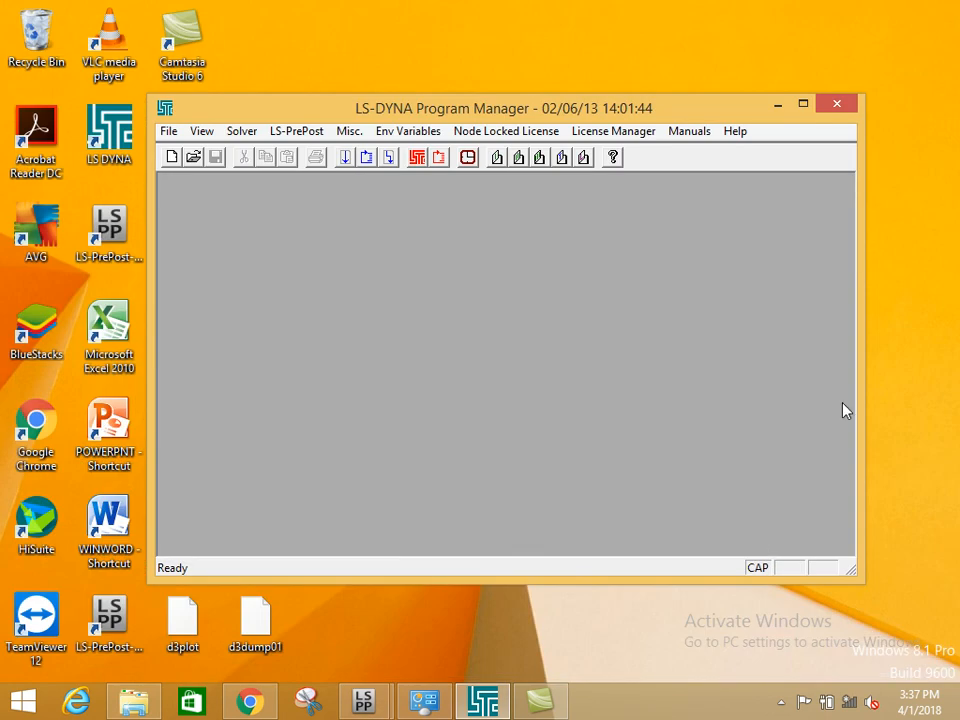
pyautogui.moveTo(363, 700)
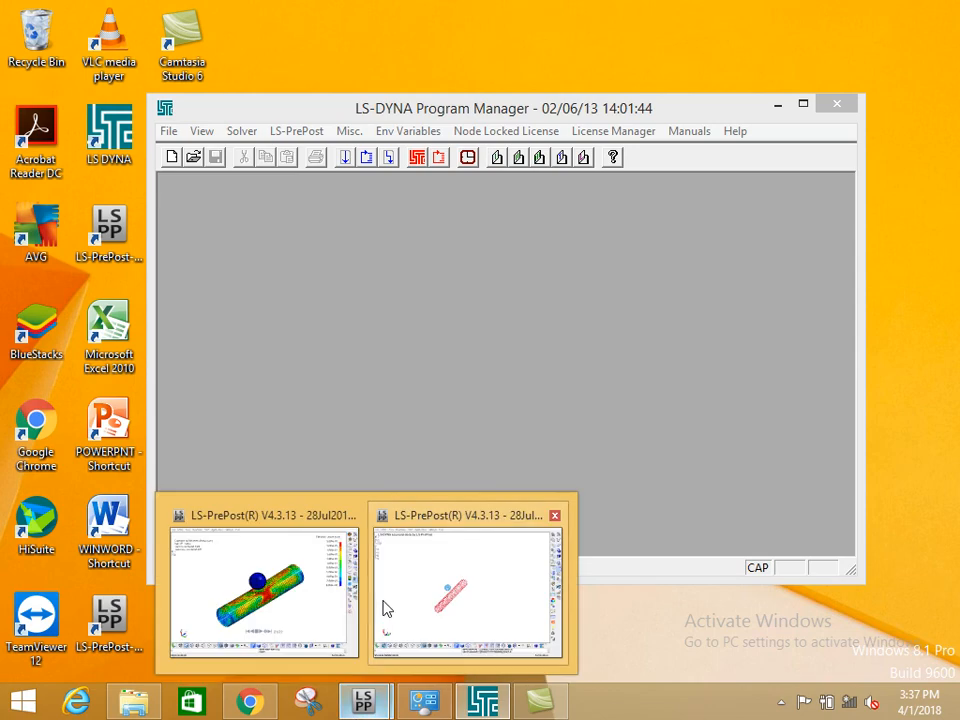
pyautogui.click(351, 517)
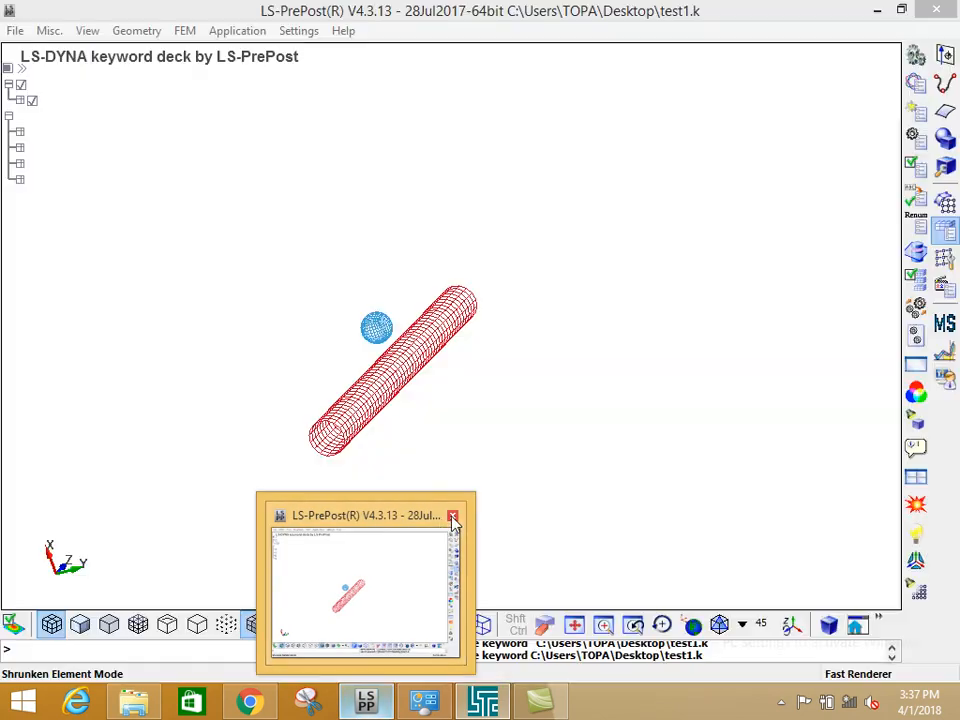
pyautogui.click(451, 514)
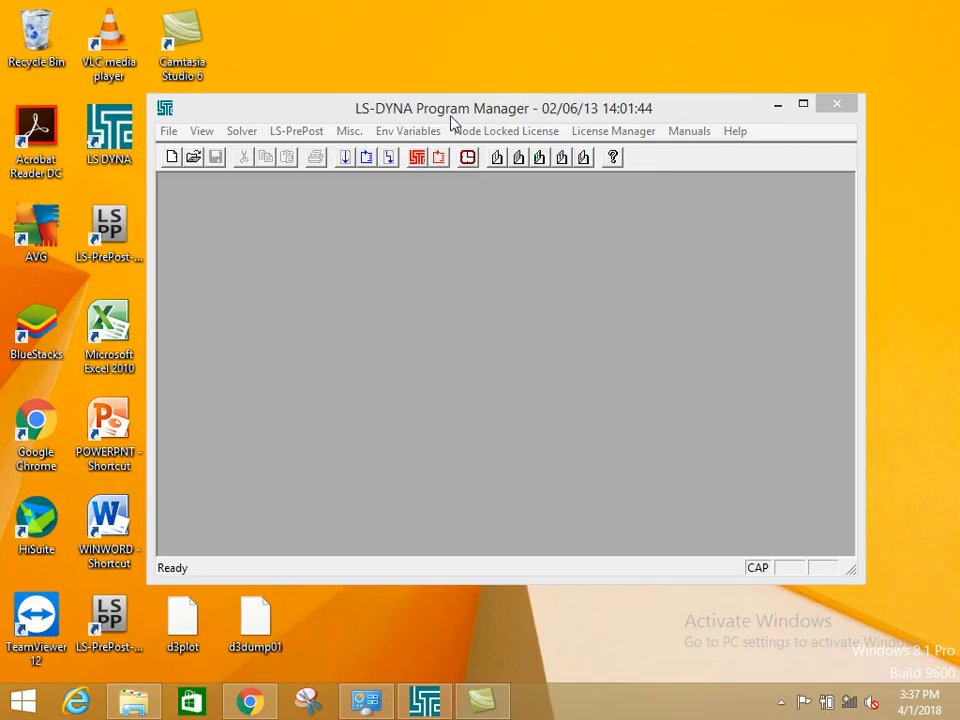
# Uncover the desktop files and open the keyword file test1.k in LS-PrePost 4.3.13
pyautogui.moveTo(450, 120); pyautogui.dragTo(730, 130)
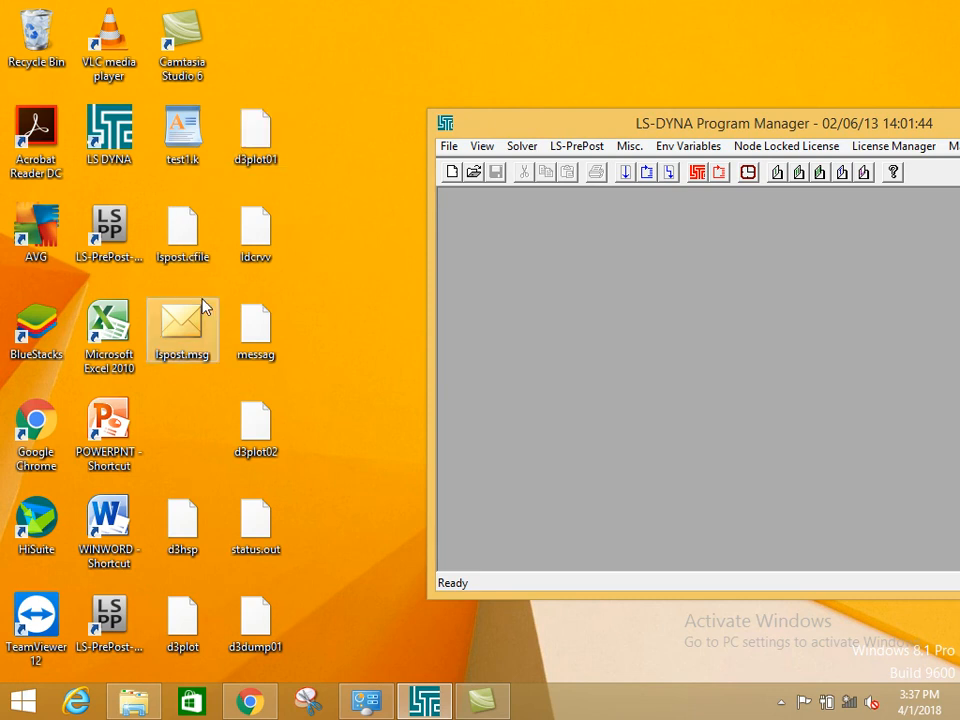
pyautogui.moveTo(183, 135); pyautogui.dragTo(113, 627)
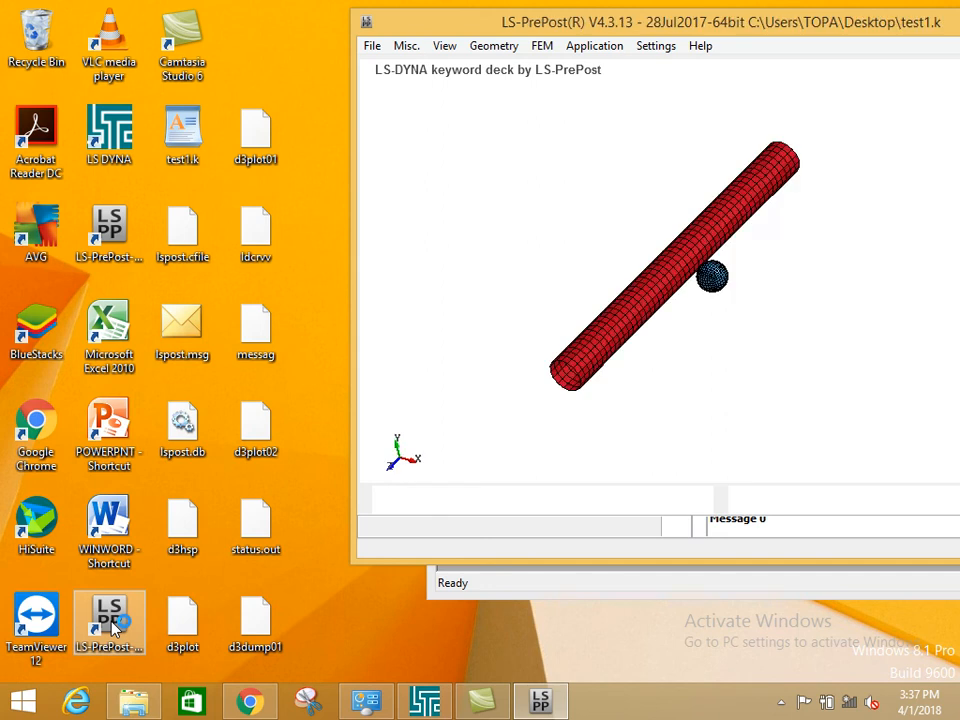
pyautogui.moveTo(733, 26); pyautogui.dragTo(543, 56)
# Show the rock and pipeline model in hidden-element display with the rock above the pipe, in a maximized window
pyautogui.keyDown('shift'); pyautogui.moveTo(508, 250); pyautogui.dragTo(480, 414); pyautogui.keyUp('shift')
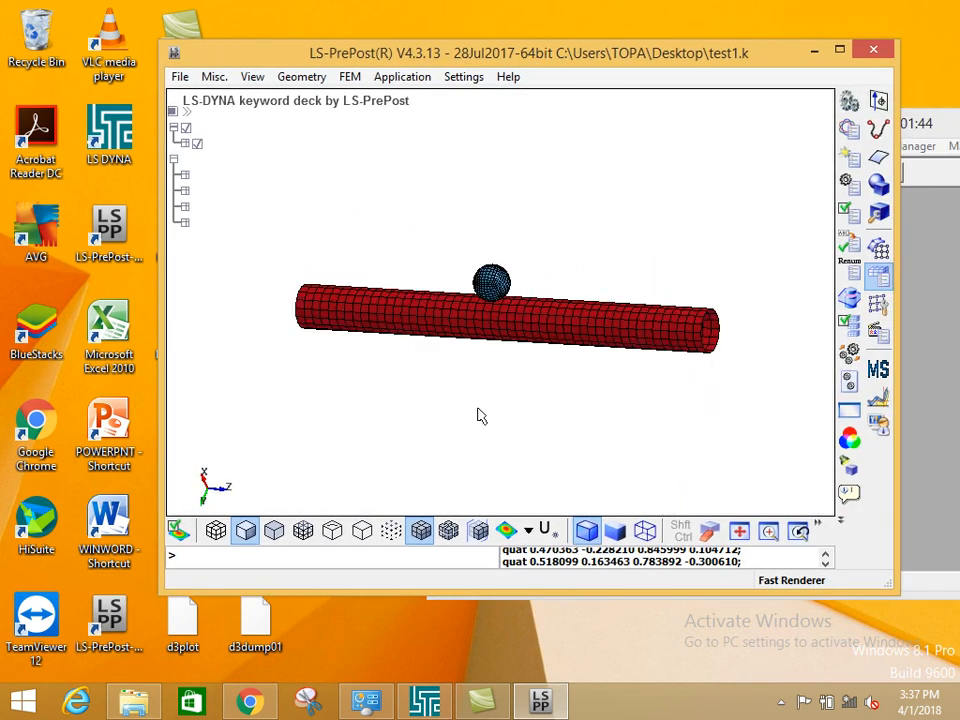
pyautogui.click(216, 530)
pyautogui.keyDown('shift'); pyautogui.moveTo(405, 345); pyautogui.dragTo(560, 374); pyautogui.keyUp('shift')
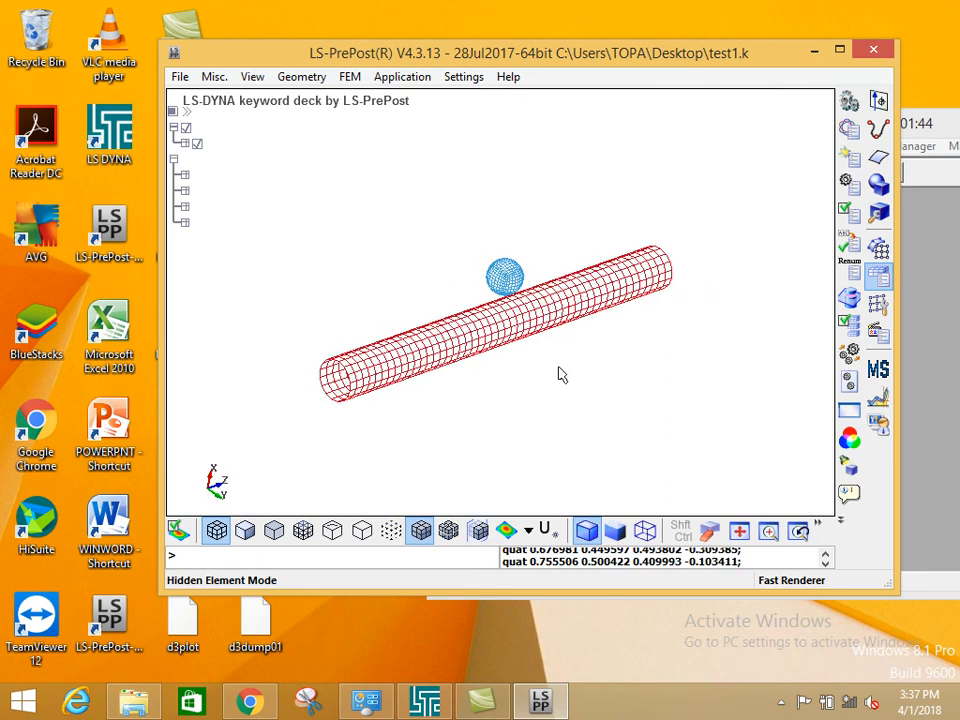
pyautogui.click(840, 49)
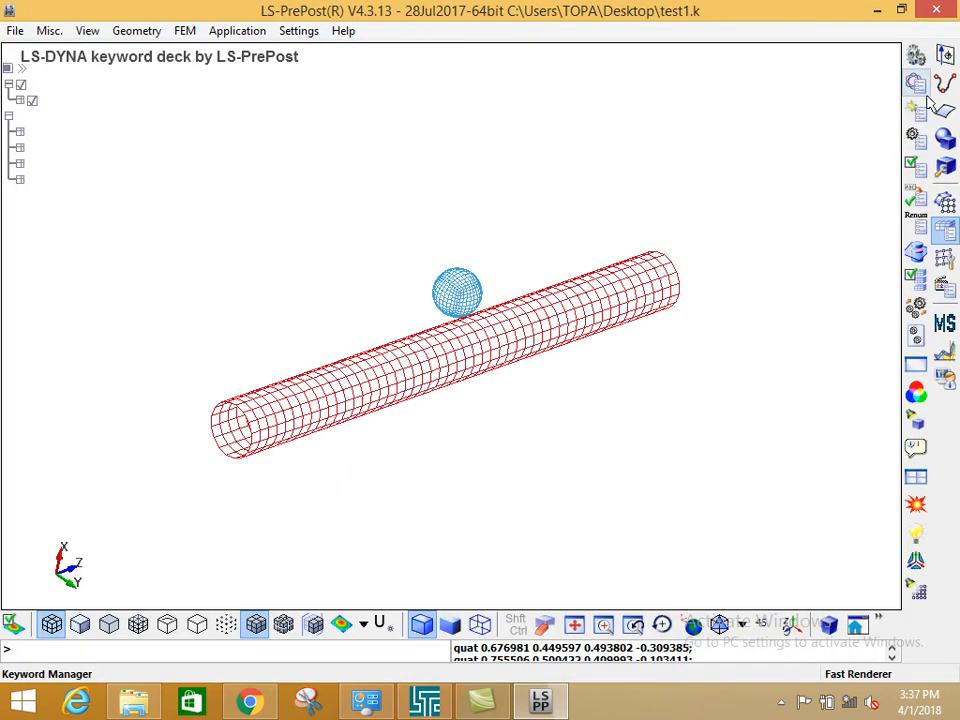
# Display the node set NODESET(SPC) 1 from the *SET_NODE entities, with the entity dialogs moved off the pipeline
pyautogui.click(918, 110)
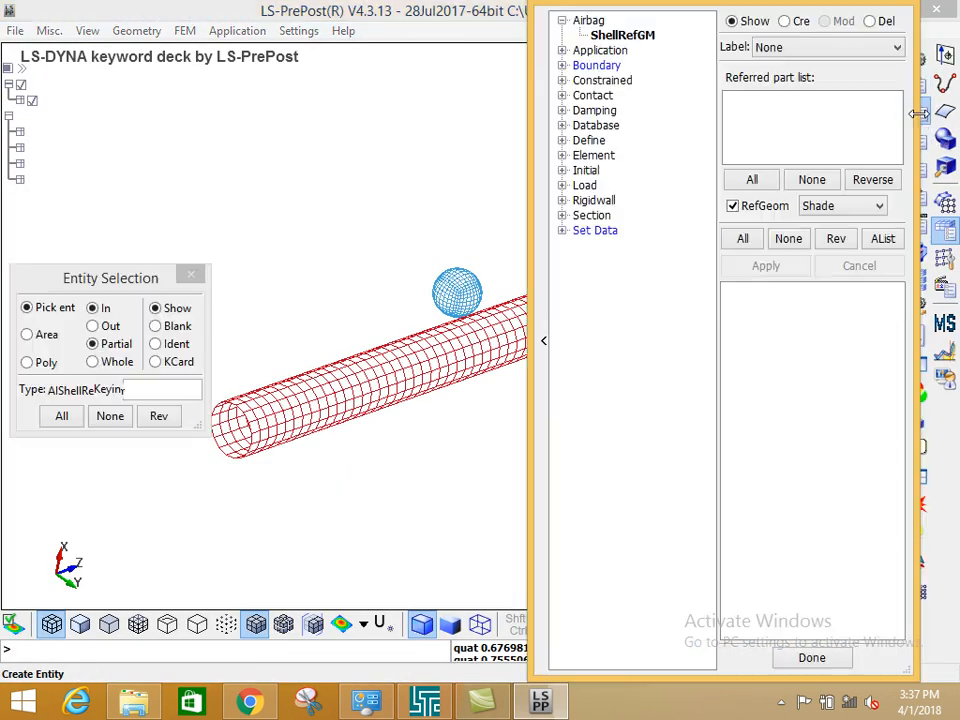
pyautogui.click(564, 231)
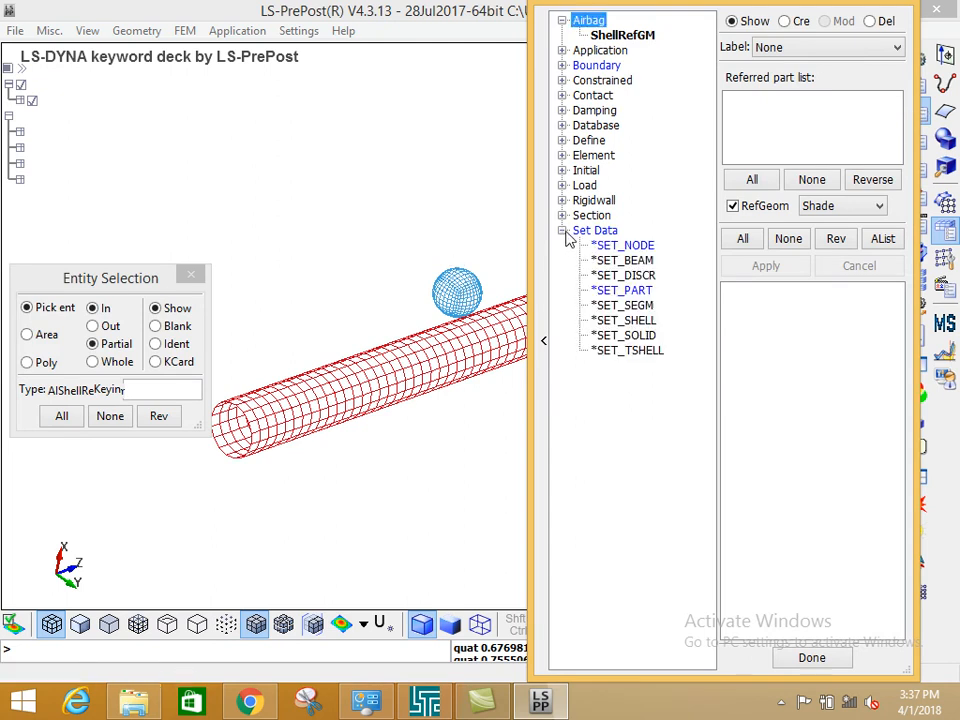
pyautogui.click(620, 247)
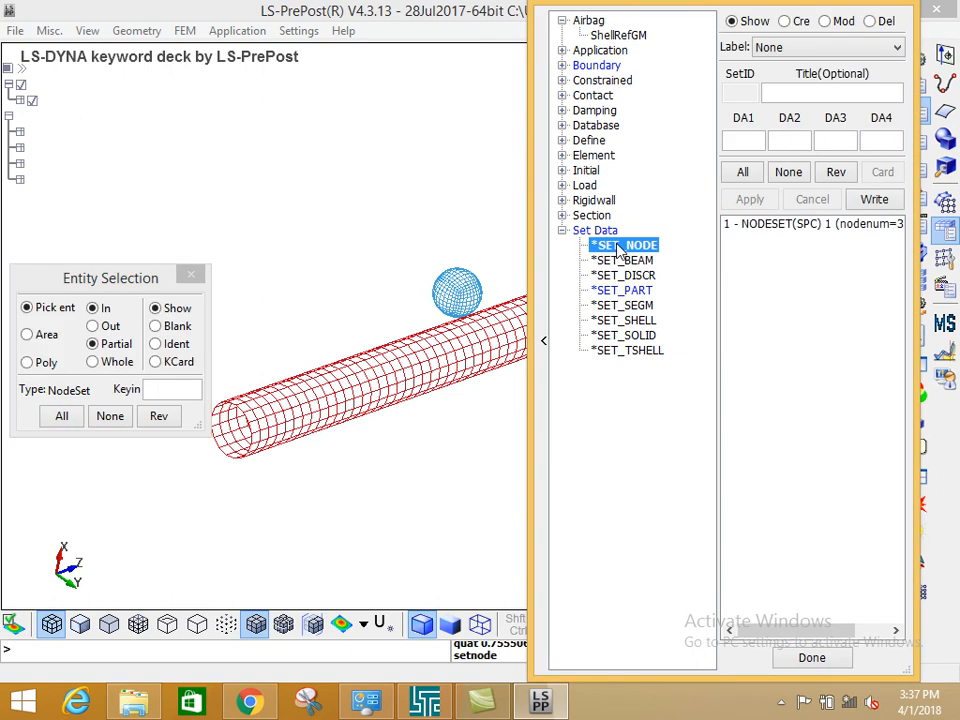
pyautogui.click(753, 229)
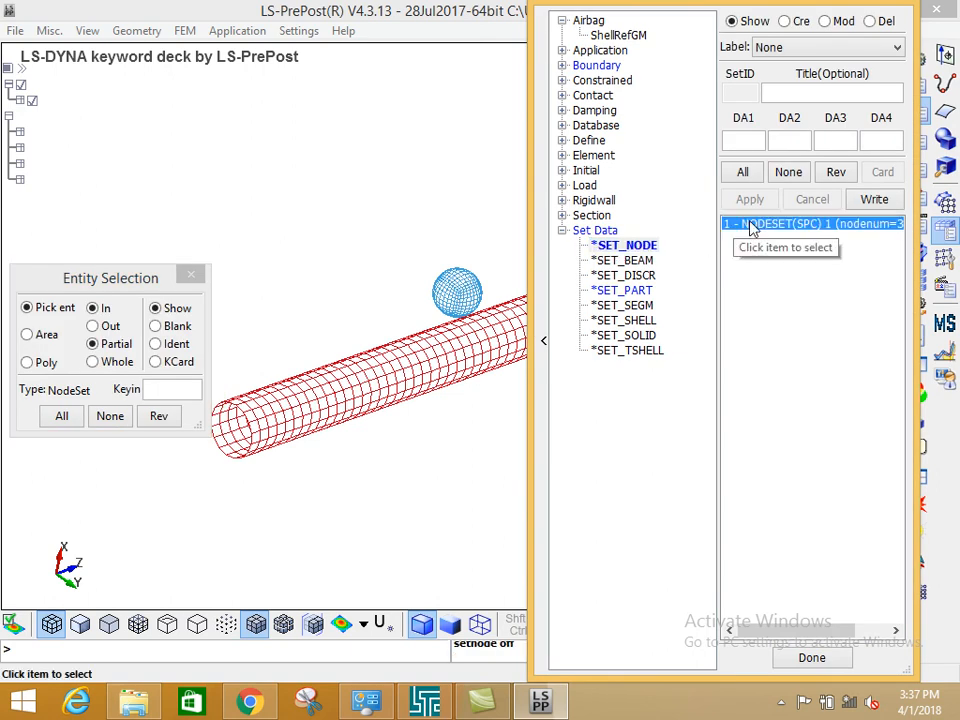
pyautogui.keyDown('shift'); pyautogui.moveTo(486, 253); pyautogui.dragTo(297, 184, button='middle'); pyautogui.keyUp('shift')
pyautogui.scroll(2, 297, 184)
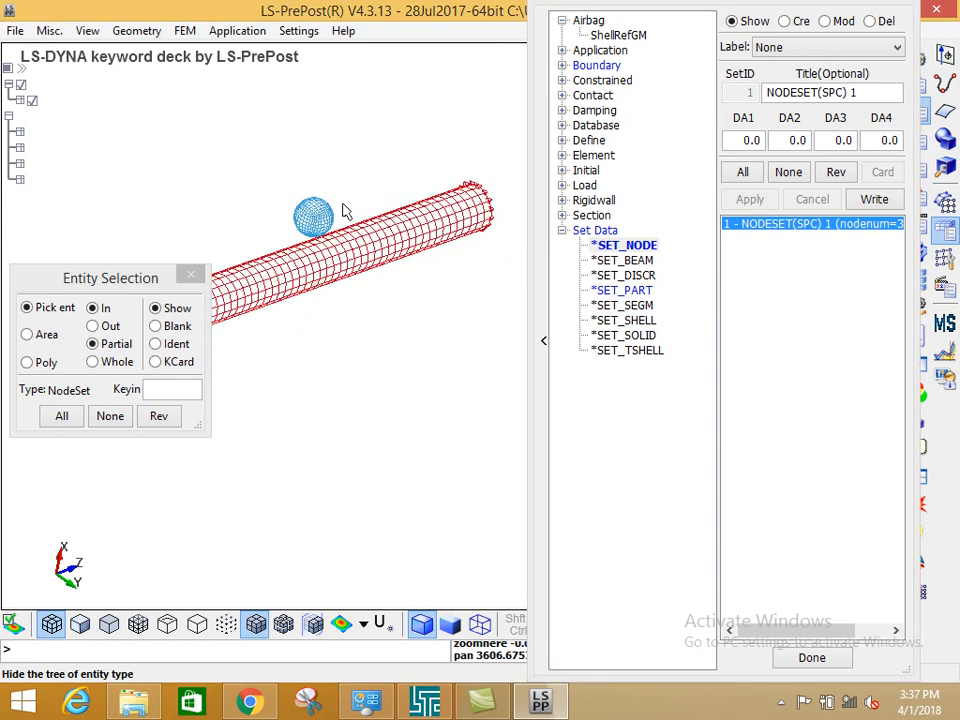
pyautogui.moveTo(133, 284); pyautogui.dragTo(103, 141)
pyautogui.keyDown('shift'); pyautogui.moveTo(228, 265); pyautogui.dragTo(355, 338, button='middle'); pyautogui.keyUp('shift')
pyautogui.moveTo(643, 9); pyautogui.dragTo(583, 425)
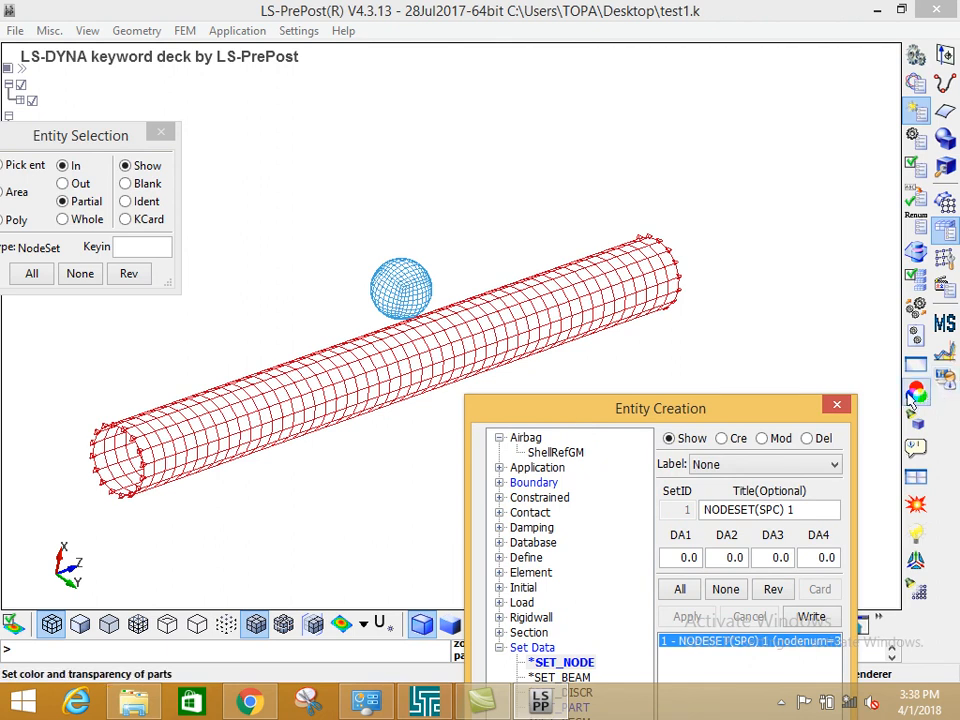
pyautogui.moveTo(775, 400); pyautogui.dragTo(730, 362)
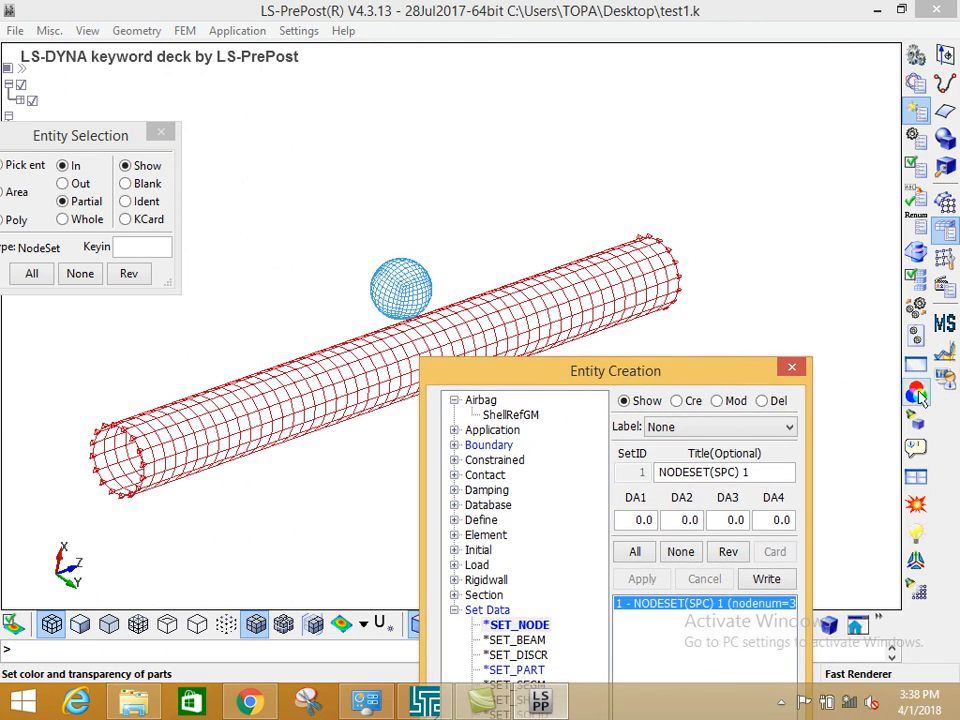
# Apply black (RGB 0, 0, 0) as the sky and ground background colors and close the Part Color dialog
pyautogui.click(917, 394)
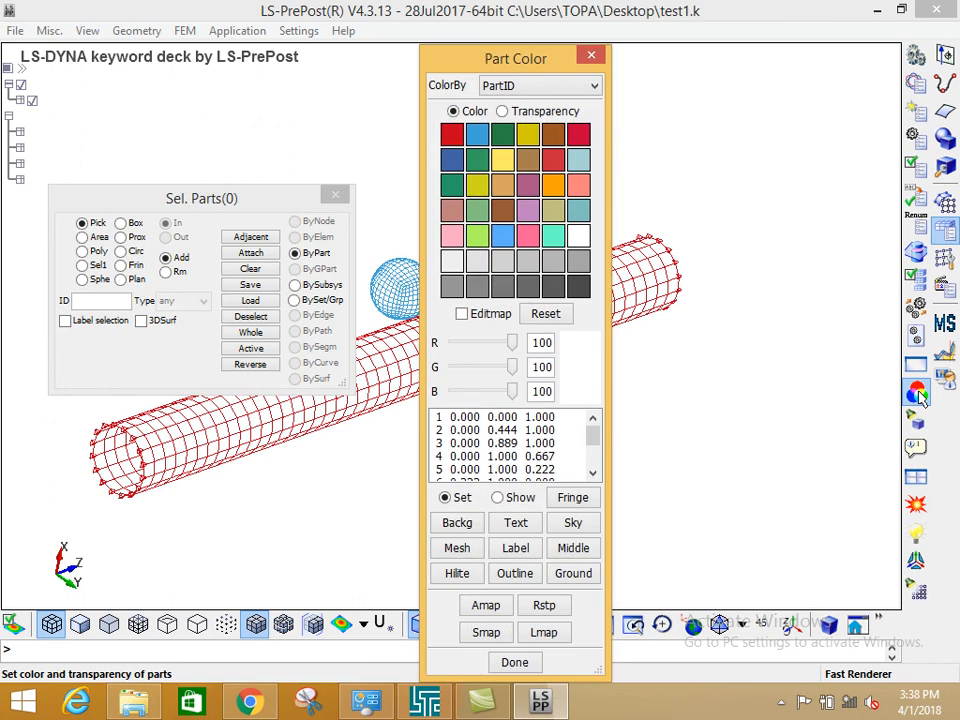
pyautogui.moveTo(512, 342); pyautogui.dragTo(428, 361)
pyautogui.click(579, 295)
pyautogui.moveTo(480, 397); pyautogui.dragTo(439, 389)
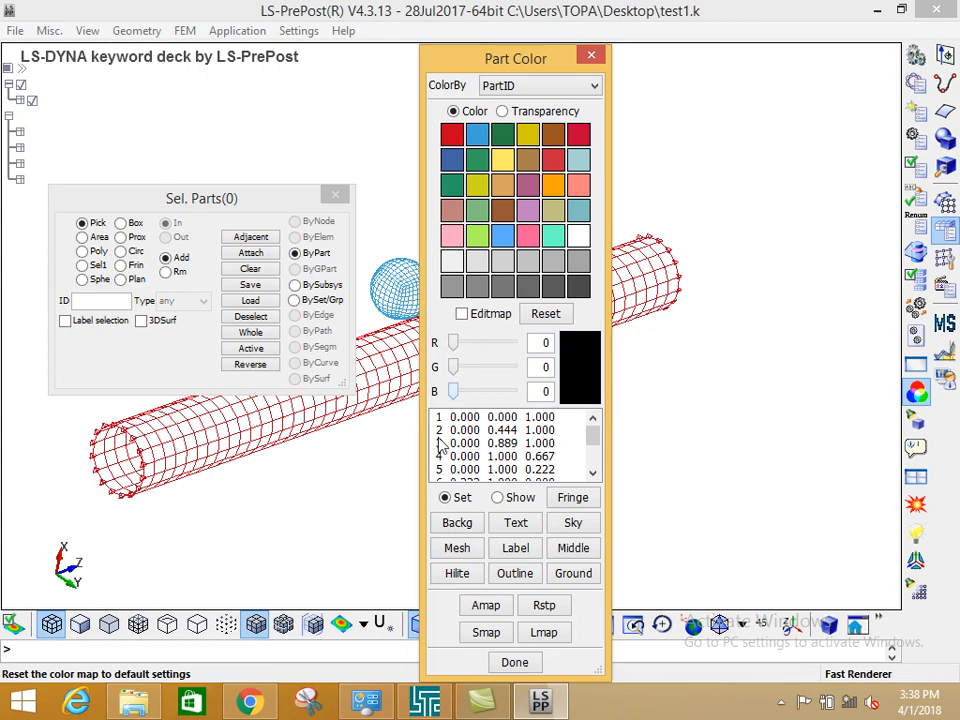
pyautogui.click(568, 528)
pyautogui.click(563, 574)
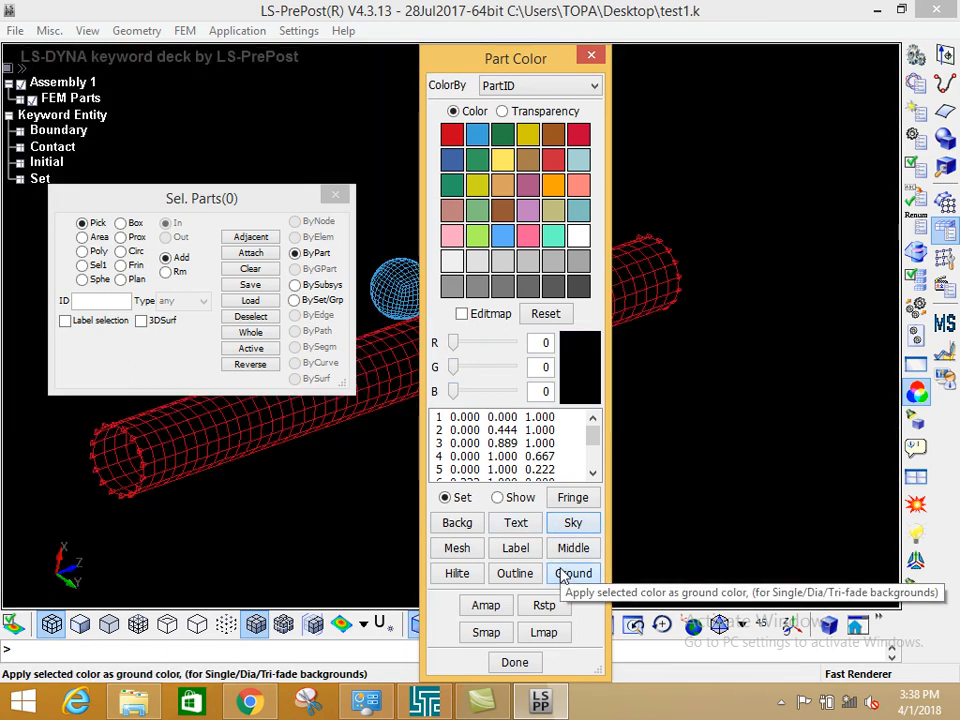
pyautogui.click(592, 56)
pyautogui.click(592, 57)
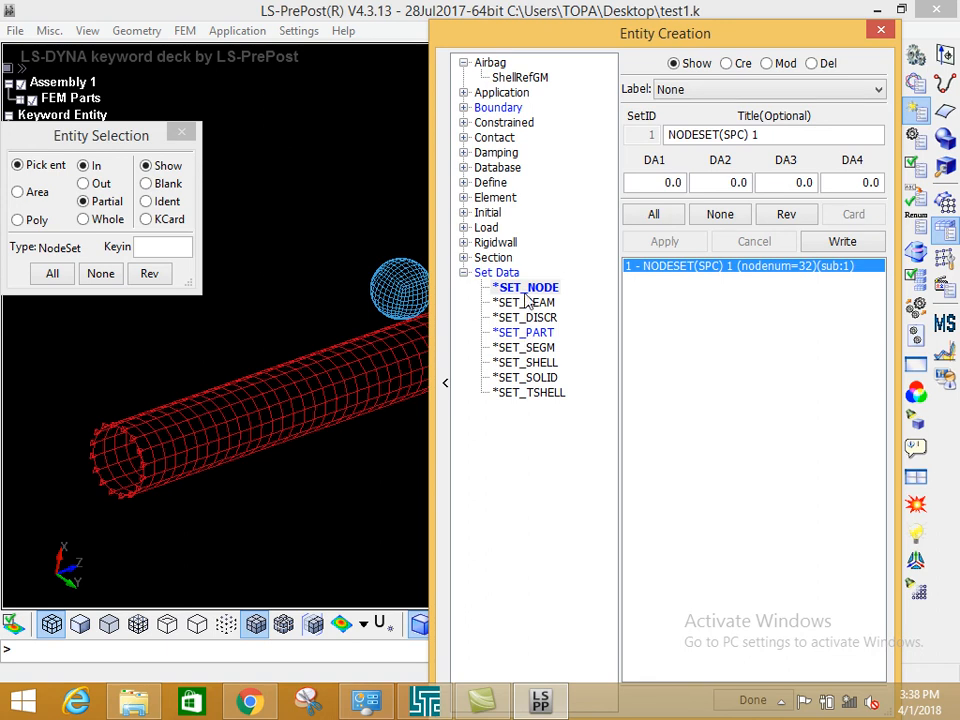
# Examine the NODESET(SPC) 1 nodes highlighted around both open ends of the pipeline
pyautogui.moveTo(577, 36); pyautogui.dragTo(740, 434)
pyautogui.scroll(3, 664, 253)
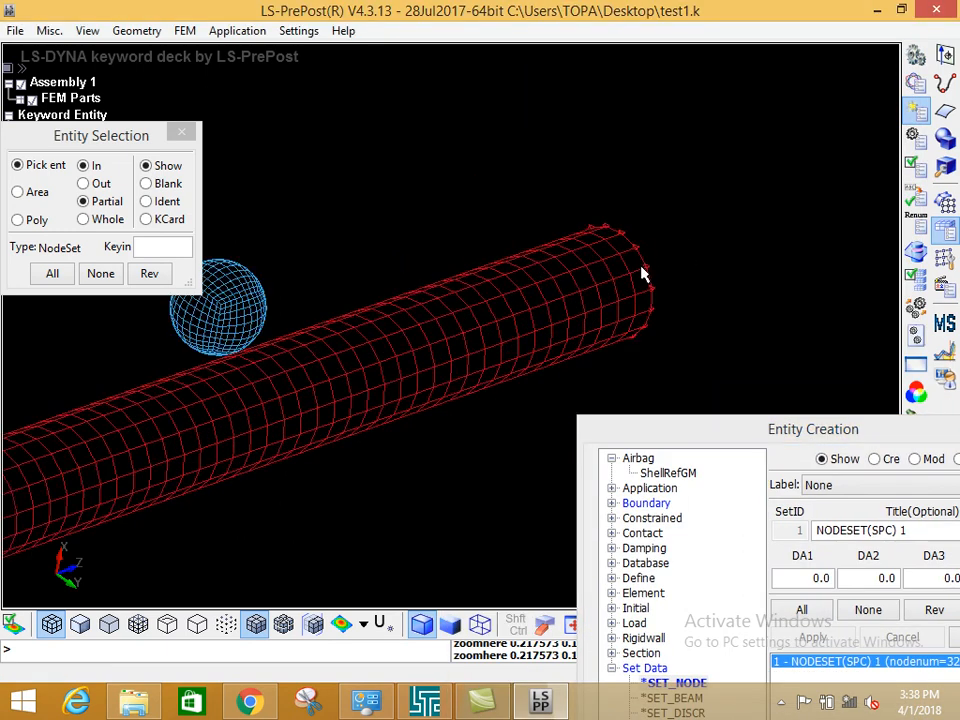
pyautogui.keyDown('shift'); pyautogui.moveTo(530, 309); pyautogui.dragTo(649, 249, button='middle'); pyautogui.keyUp('shift')
pyautogui.scroll(-5, 645, 249)
pyautogui.keyDown('shift'); pyautogui.moveTo(469, 326); pyautogui.dragTo(546, 323, button='middle'); pyautogui.keyUp('shift')
pyautogui.scroll(5, 317, 399)
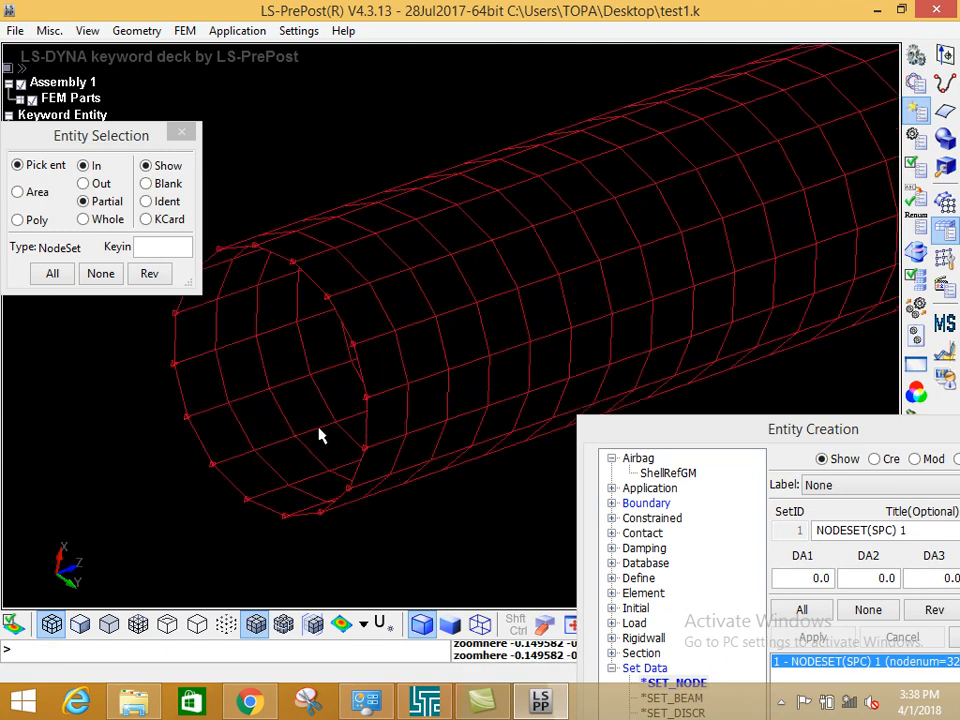
pyautogui.scroll(-5, 480, 390)
pyautogui.scroll(1, 478, 342)
pyautogui.keyDown('shift'); pyautogui.moveTo(478, 342); pyautogui.dragTo(385, 363, button='middle'); pyautogui.keyUp('shift')
pyautogui.scroll(-4, 385, 363)
pyautogui.moveTo(690, 440); pyautogui.dragTo(591, 141)
pyautogui.keyDown('shift'); pyautogui.moveTo(417, 280); pyautogui.dragTo(302, 335, button='middle'); pyautogui.keyUp('shift')
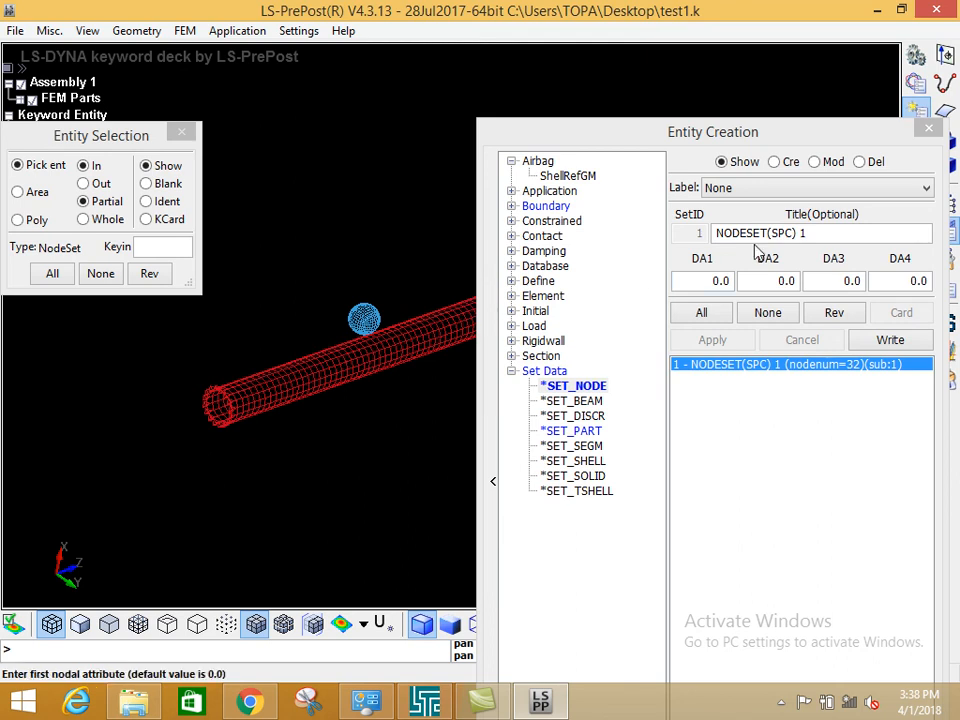
# Open NODESET(SPC) 1 for modification, with the selection and entity dialogs moved clear and both pipe ends in view
pyautogui.click(818, 164)
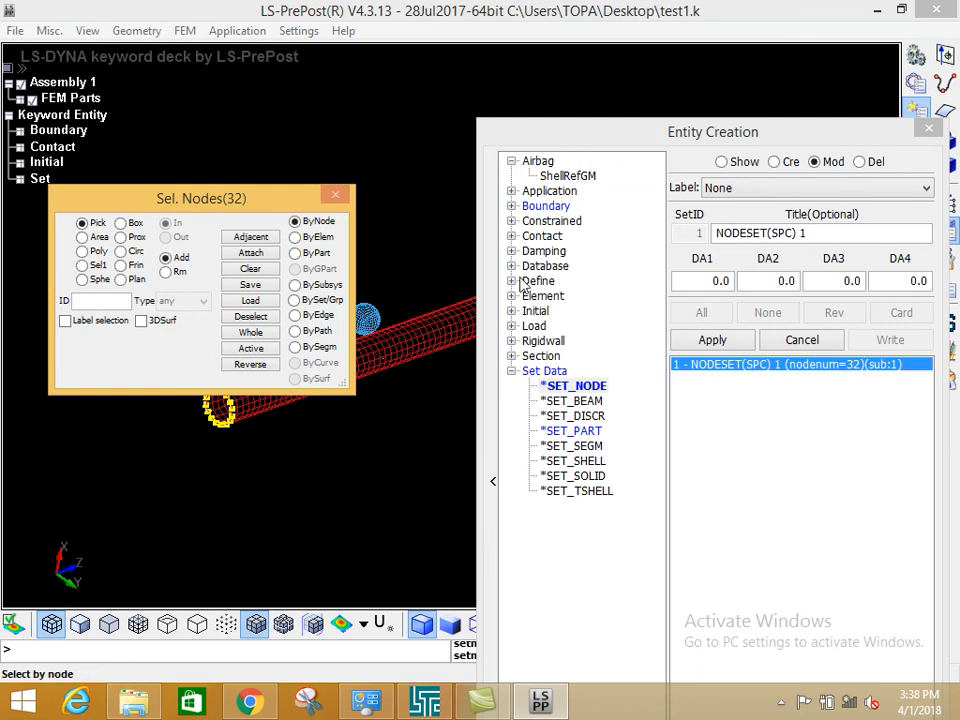
pyautogui.moveTo(185, 203); pyautogui.dragTo(144, 87)
pyautogui.moveTo(508, 139); pyautogui.dragTo(635, 363)
pyautogui.keyDown('shift'); pyautogui.moveTo(448, 317); pyautogui.dragTo(320, 470); pyautogui.keyUp('shift')
pyautogui.keyDown('shift'); pyautogui.moveTo(531, 311); pyautogui.dragTo(440, 295); pyautogui.keyUp('shift')
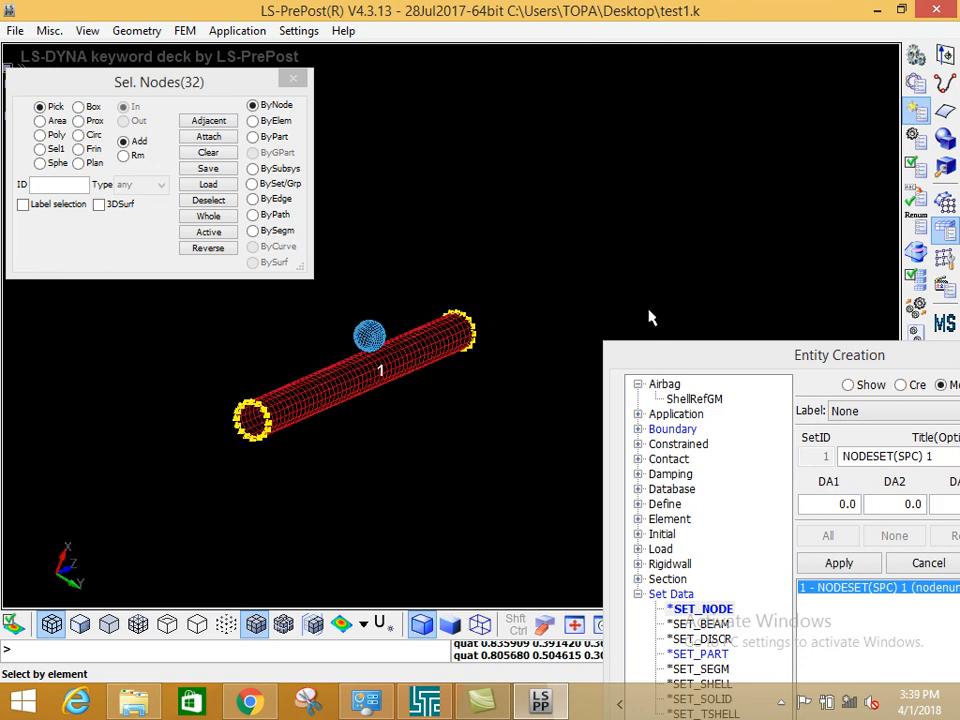
pyautogui.moveTo(683, 364); pyautogui.dragTo(617, 212)
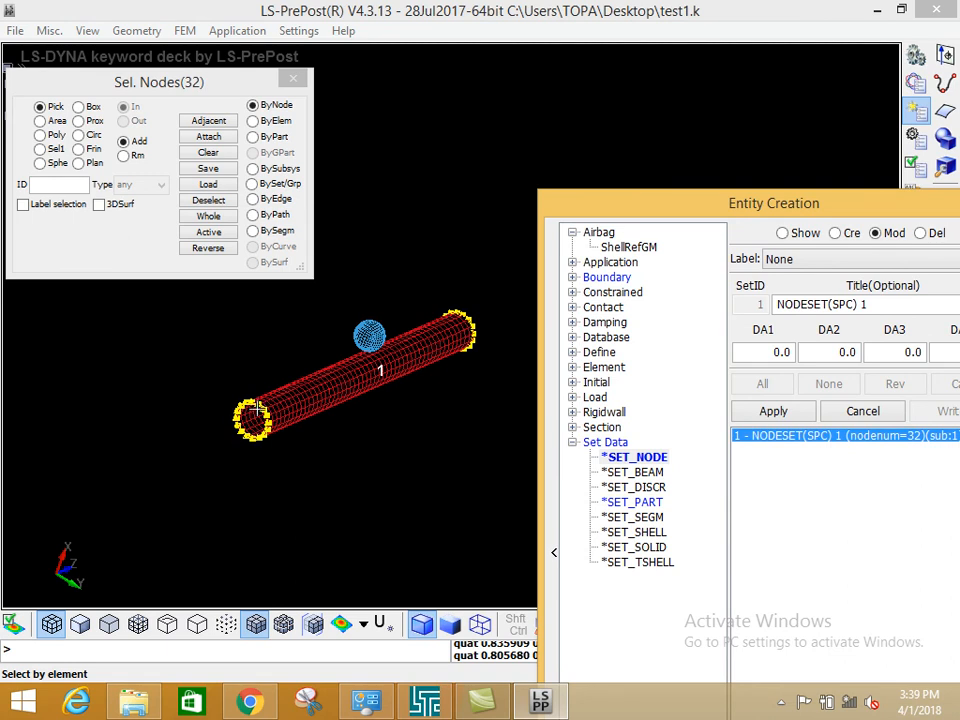
# Remove the nodes around the pipe's near end from NODESET(SPC) 1 with an area selection and apply the modification
pyautogui.click(41, 123)
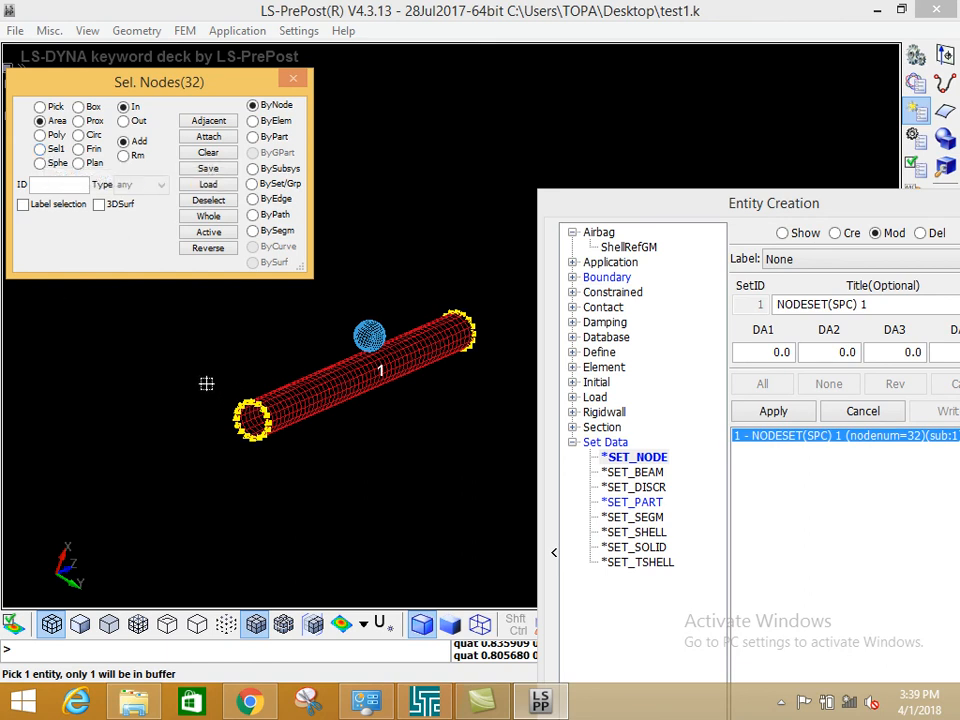
pyautogui.moveTo(203, 365); pyautogui.dragTo(300, 480)
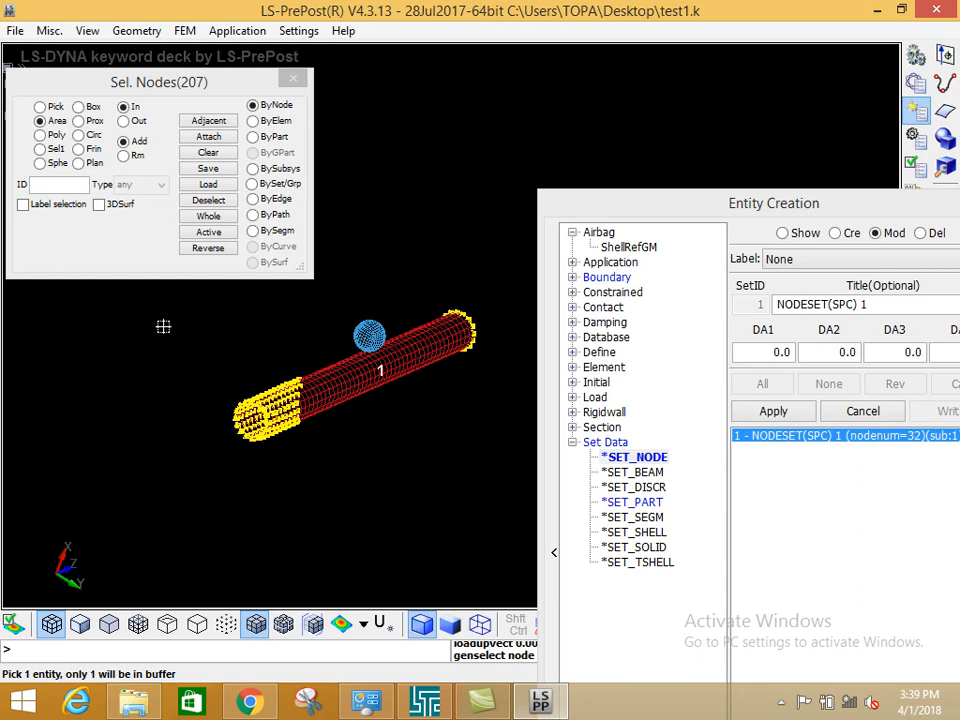
pyautogui.keyDown('ctrl'); pyautogui.moveTo(170, 311); pyautogui.dragTo(341, 508); pyautogui.keyUp('ctrl')
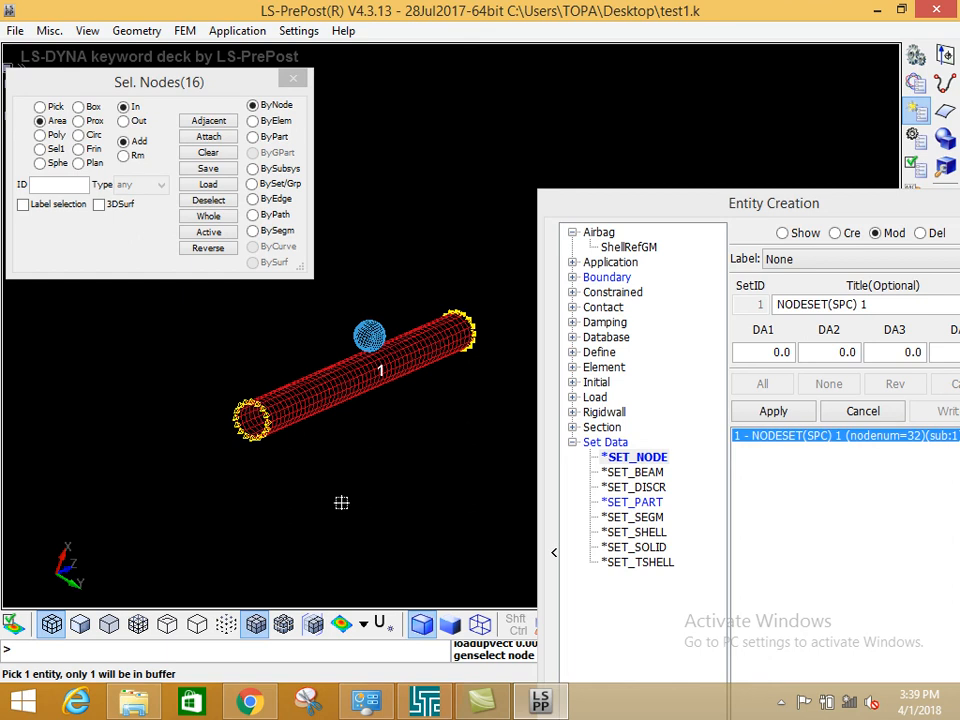
pyautogui.click(776, 413)
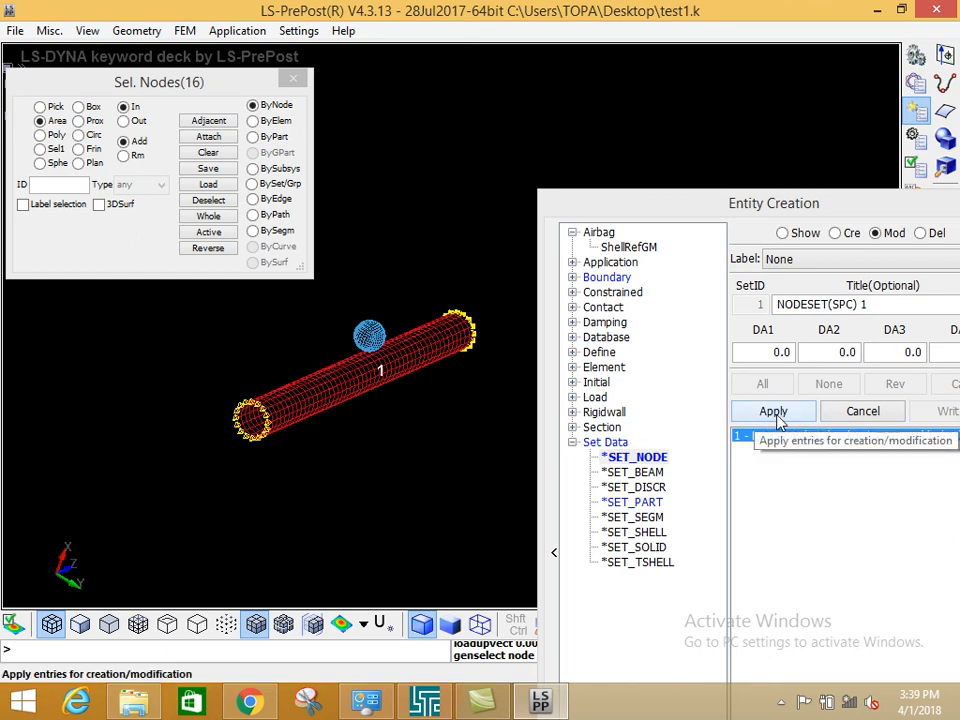
# Show the modified NODESET(SPC) 1 and examine both pipe ends for the nodes that still belong to the set
pyautogui.click(799, 232)
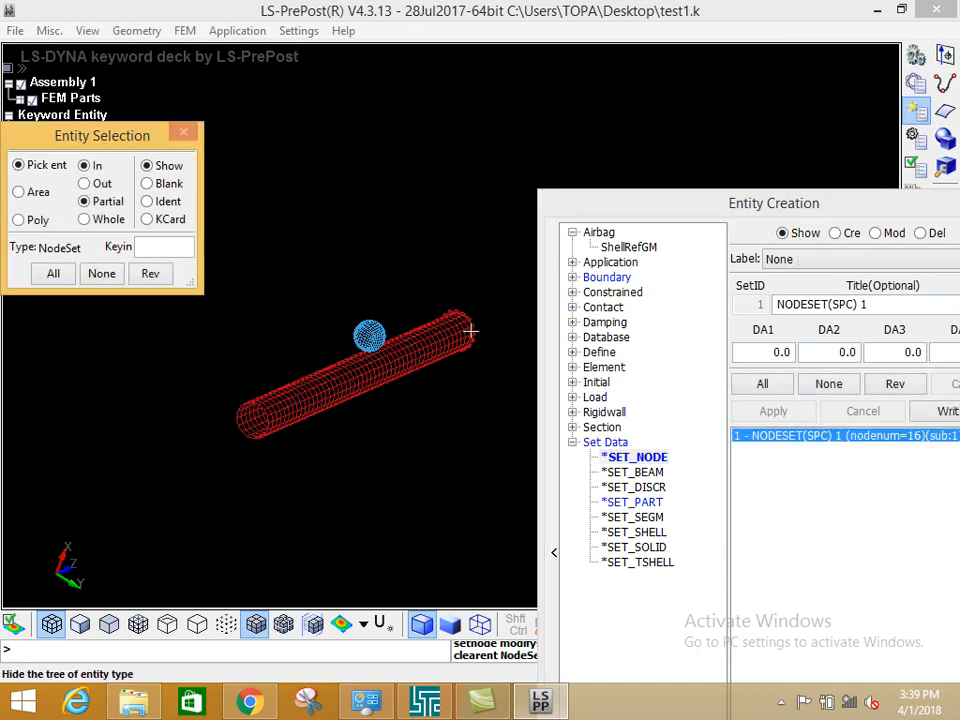
pyautogui.scroll(5, 225, 454)
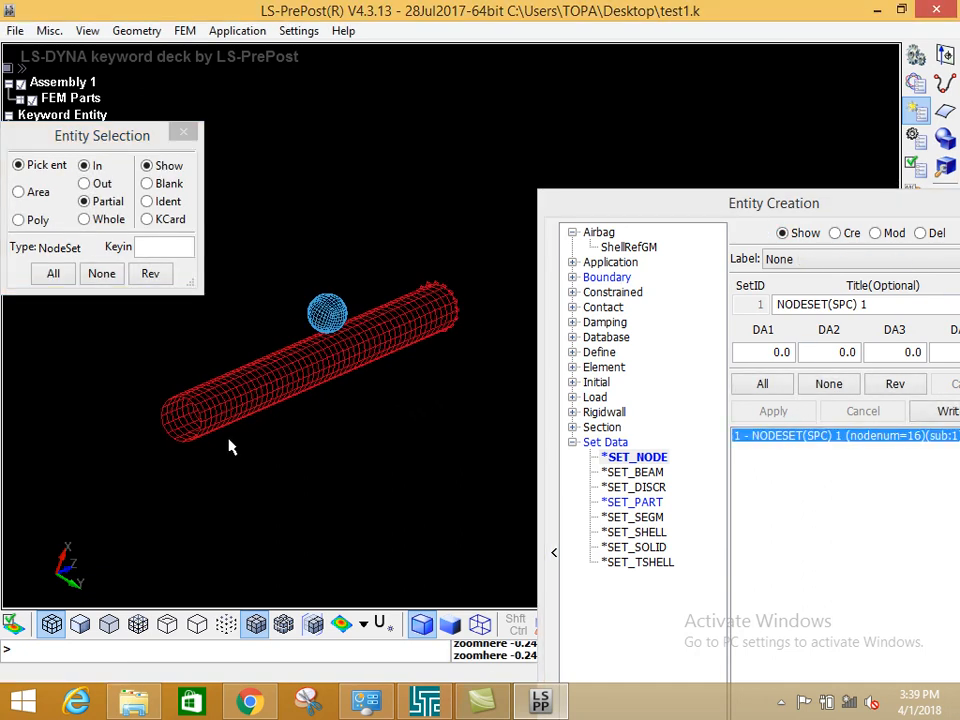
pyautogui.keyDown('shift'); pyautogui.moveTo(252, 451); pyautogui.dragTo(266, 459, button='middle'); pyautogui.keyUp('shift')
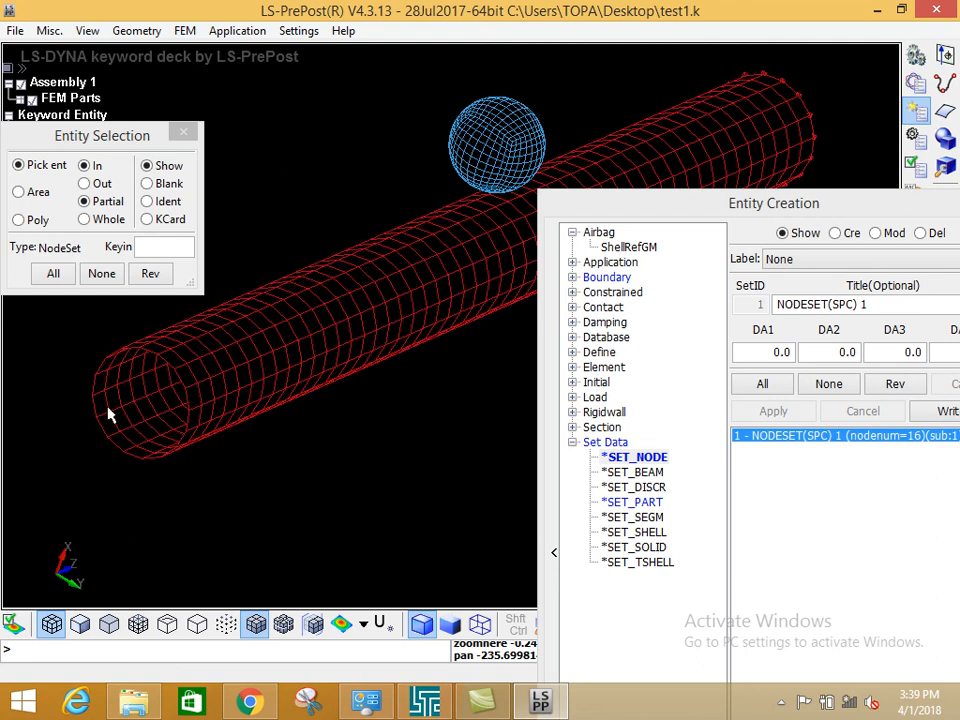
pyautogui.keyDown('shift'); pyautogui.moveTo(224, 394); pyautogui.dragTo(156, 431, button='middle'); pyautogui.keyUp('shift')
pyautogui.scroll(-4, 157, 431)
pyautogui.keyDown('shift'); pyautogui.moveTo(453, 278); pyautogui.dragTo(362, 352); pyautogui.keyUp('shift')
pyautogui.keyDown('shift'); pyautogui.moveTo(481, 229); pyautogui.dragTo(388, 244, button='middle'); pyautogui.keyUp('shift')
pyautogui.scroll(4, 420, 306)
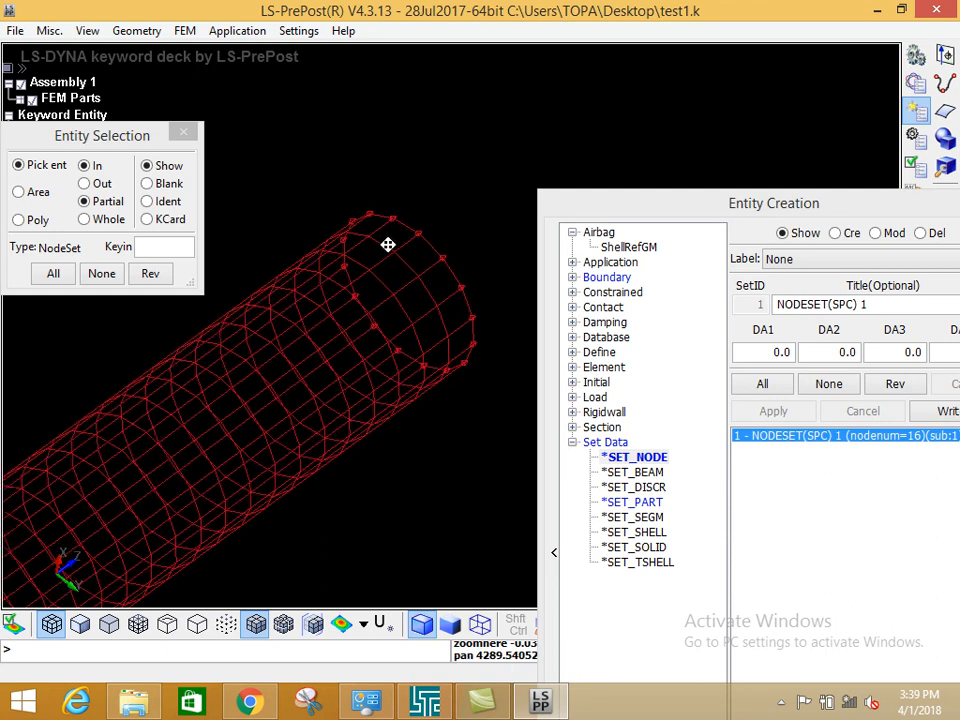
pyautogui.scroll(-4, 390, 270)
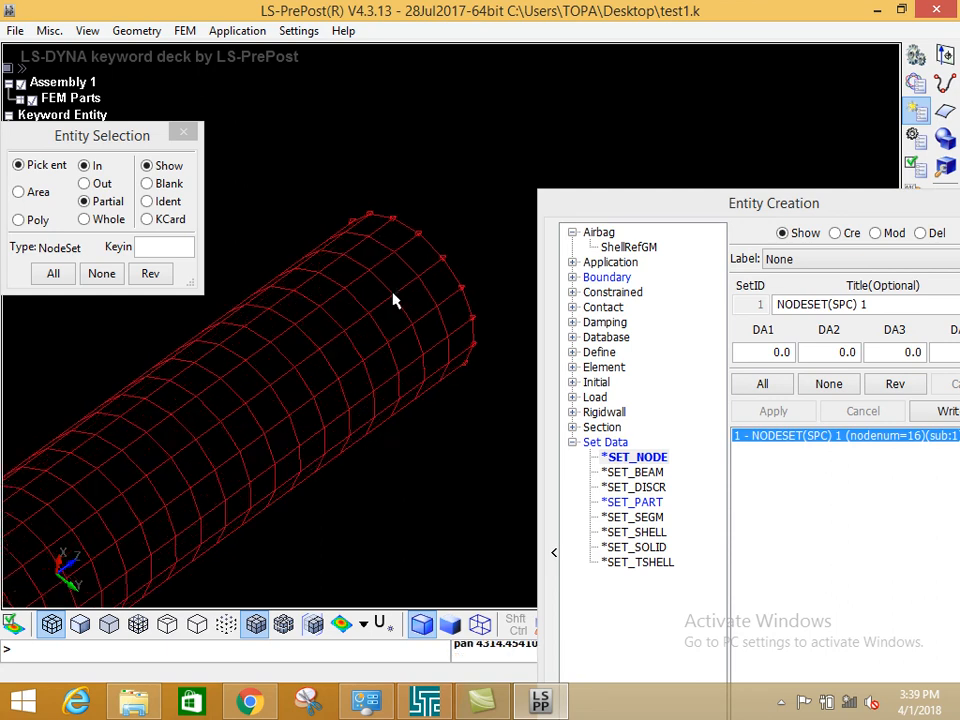
pyautogui.click(593, 148)
pyautogui.moveTo(609, 206); pyautogui.dragTo(502, 148)
pyautogui.click(362, 190)
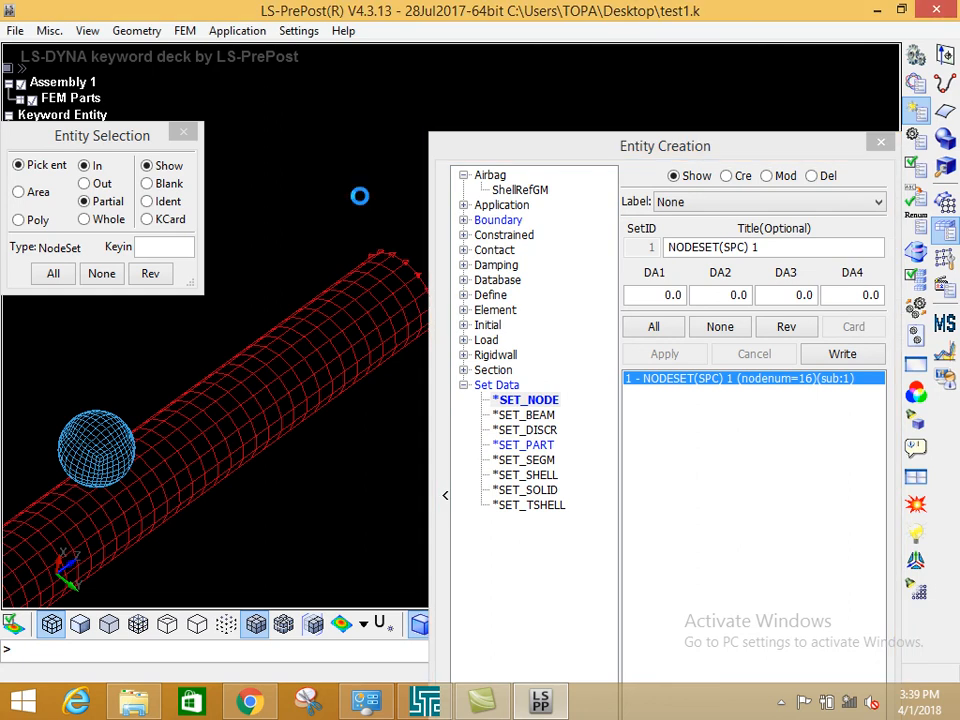
pyautogui.scroll(-6, 359, 198)
pyautogui.keyDown('shift'); pyautogui.moveTo(355, 300); pyautogui.dragTo(350, 310, button='middle'); pyautogui.keyUp('shift')
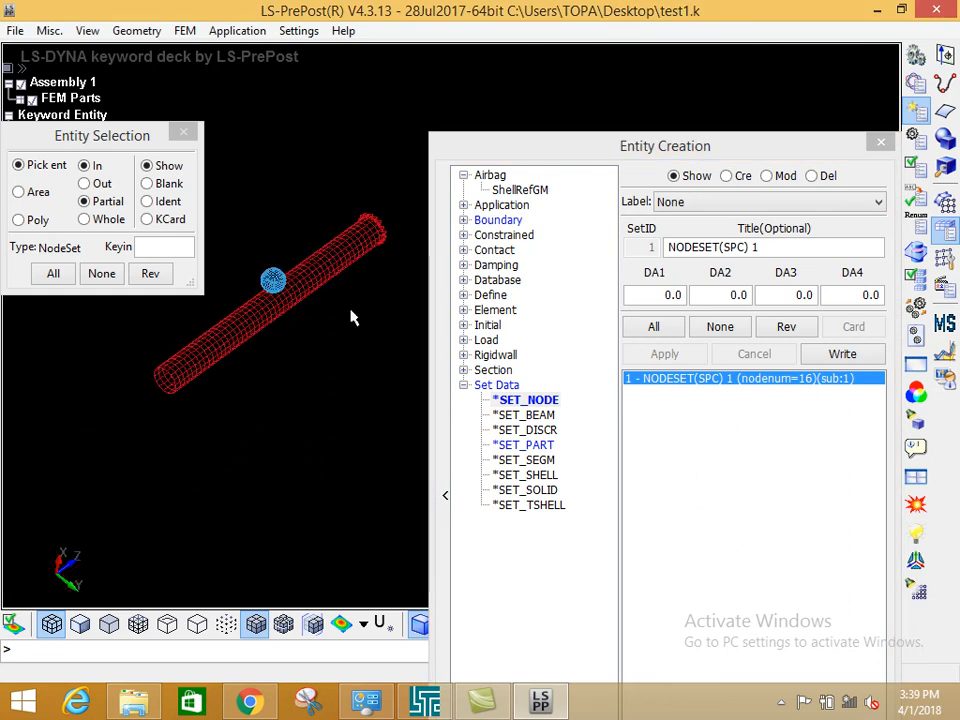
# Save the keyword file as test1.k on the Desktop with output version V971_R8, overwriting the existing file
pyautogui.hotkey('ctrl', 's')
pyautogui.click(376, 274)
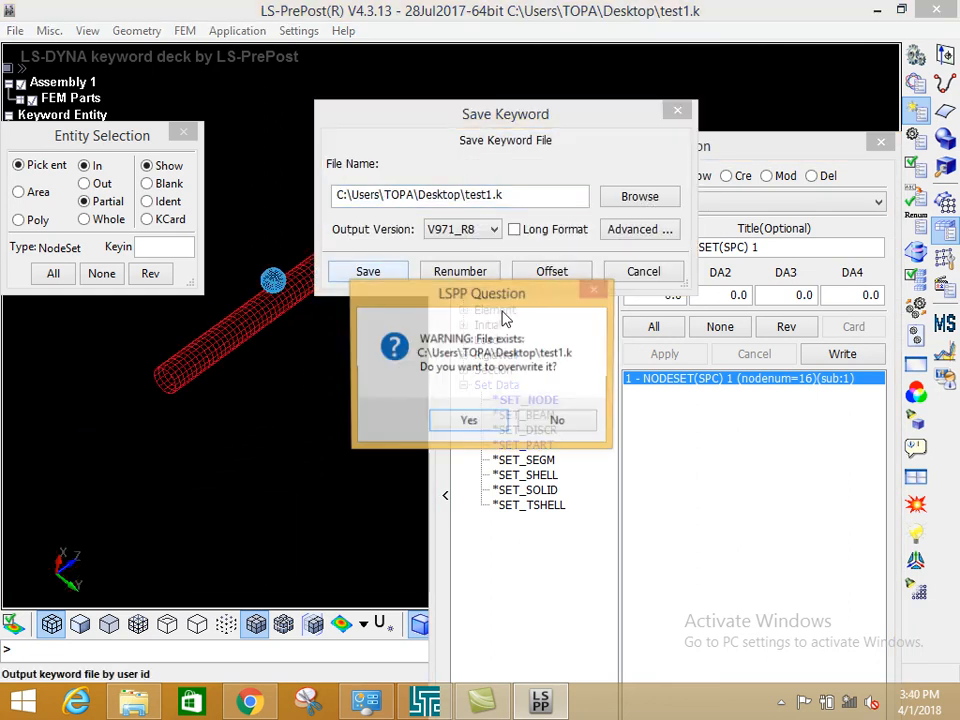
pyautogui.click(472, 422)
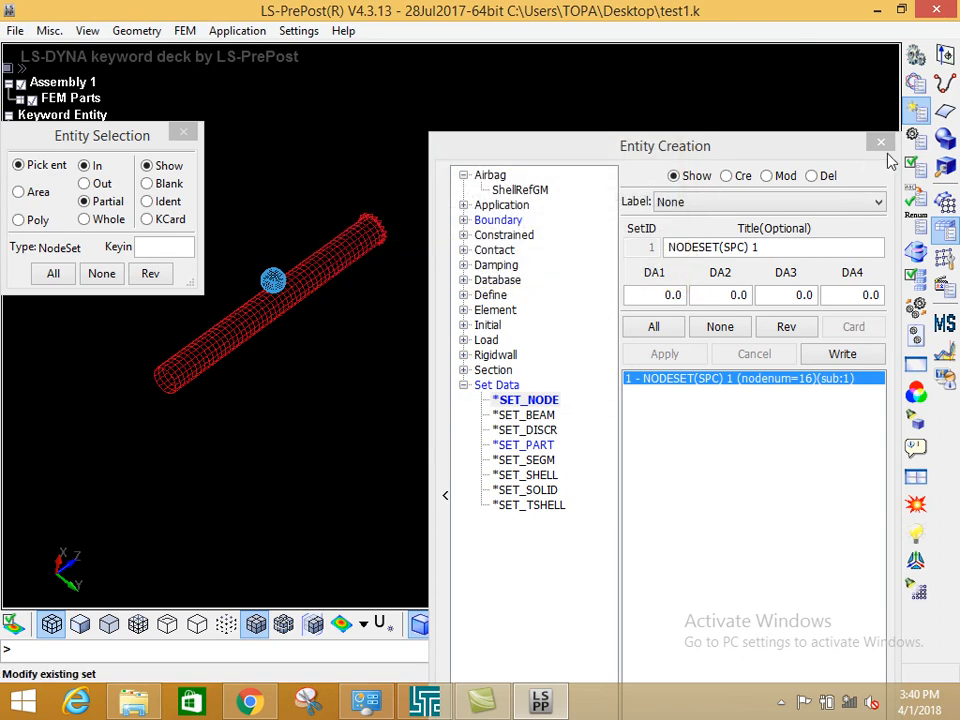
pyautogui.moveTo(686, 153); pyautogui.dragTo(580, 62)
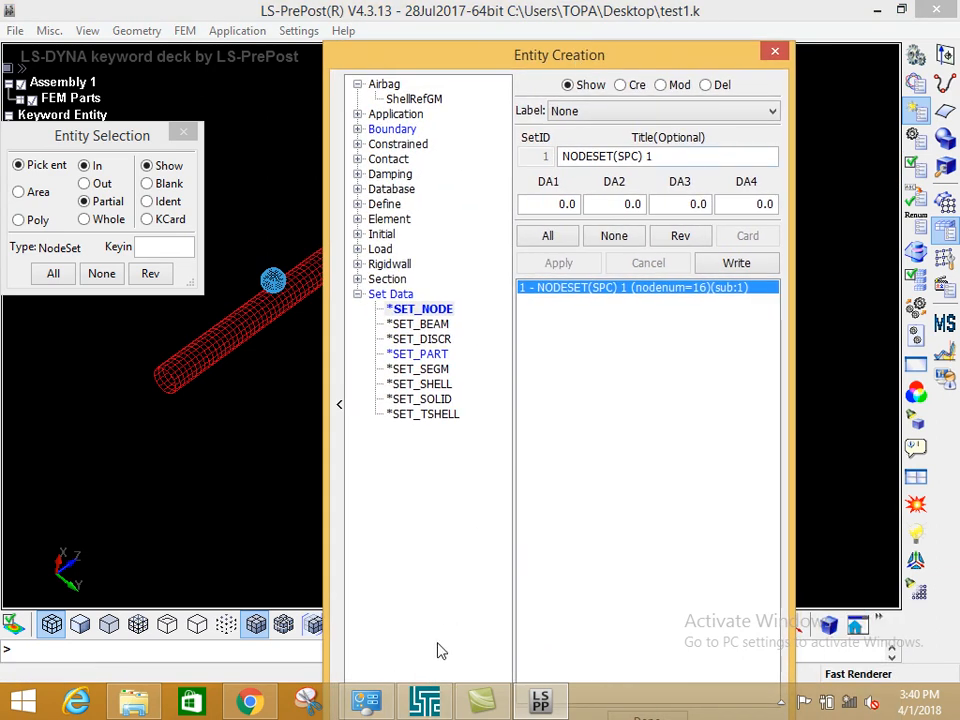
pyautogui.click(424, 701)
pyautogui.moveTo(591, 130); pyautogui.dragTo(405, 127)
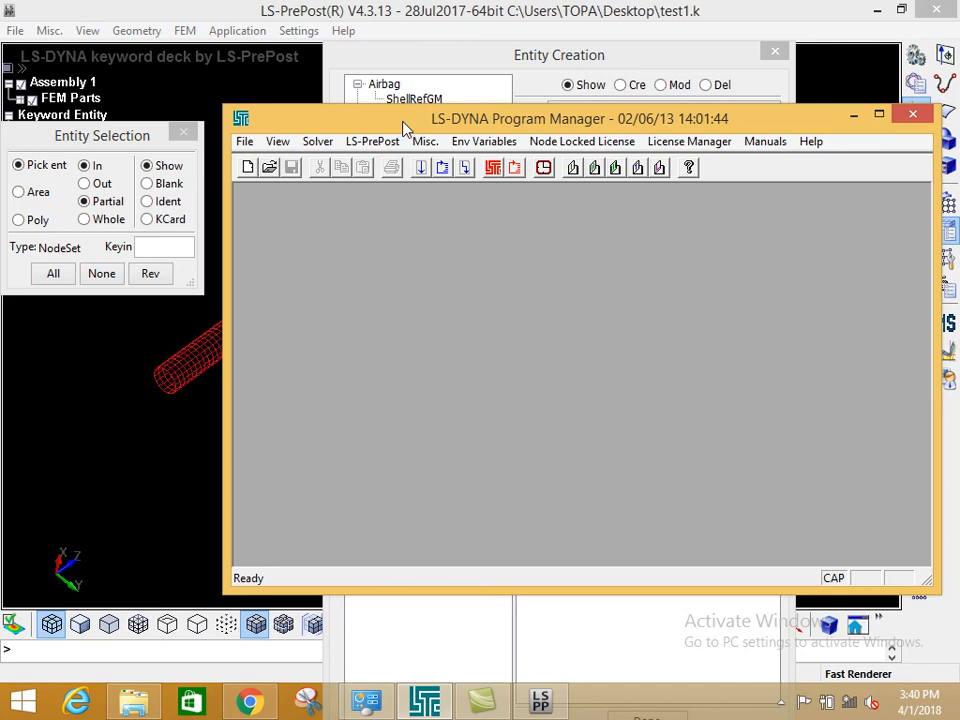
pyautogui.click(853, 115)
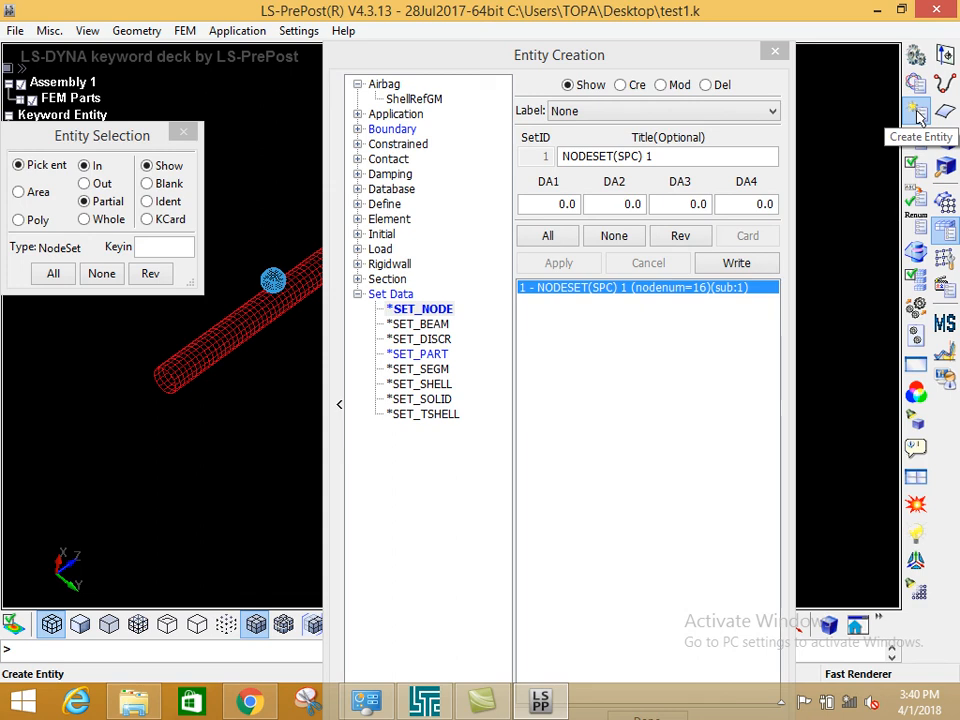
# Reopen NODESET(SPC) 1 for modification and move the Entity Creation dialog off the pipeline
pyautogui.click(431, 312)
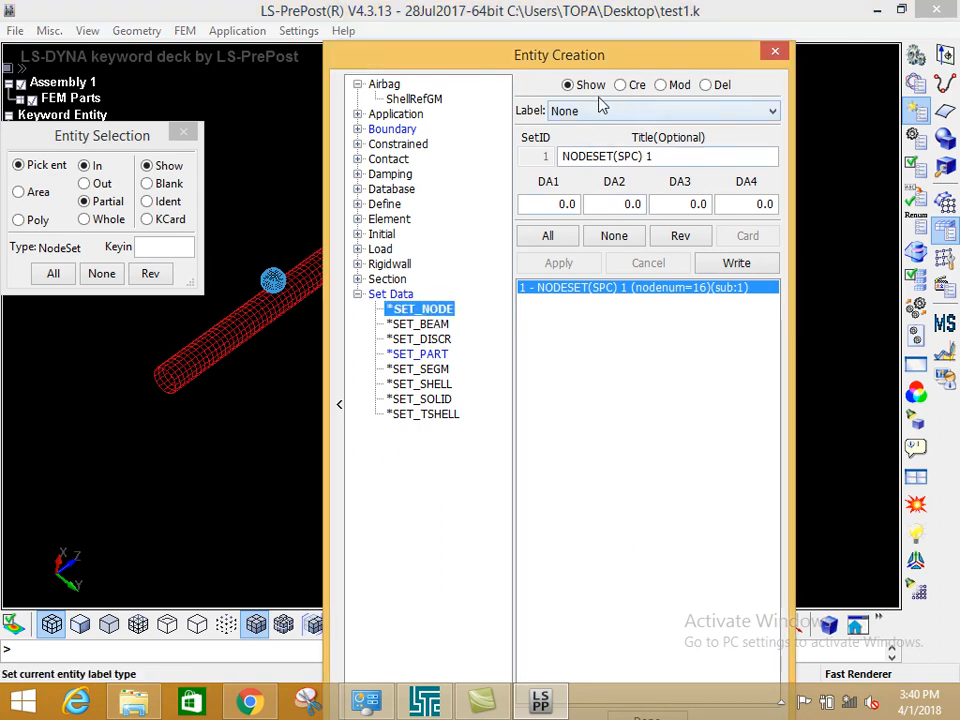
pyautogui.click(661, 85)
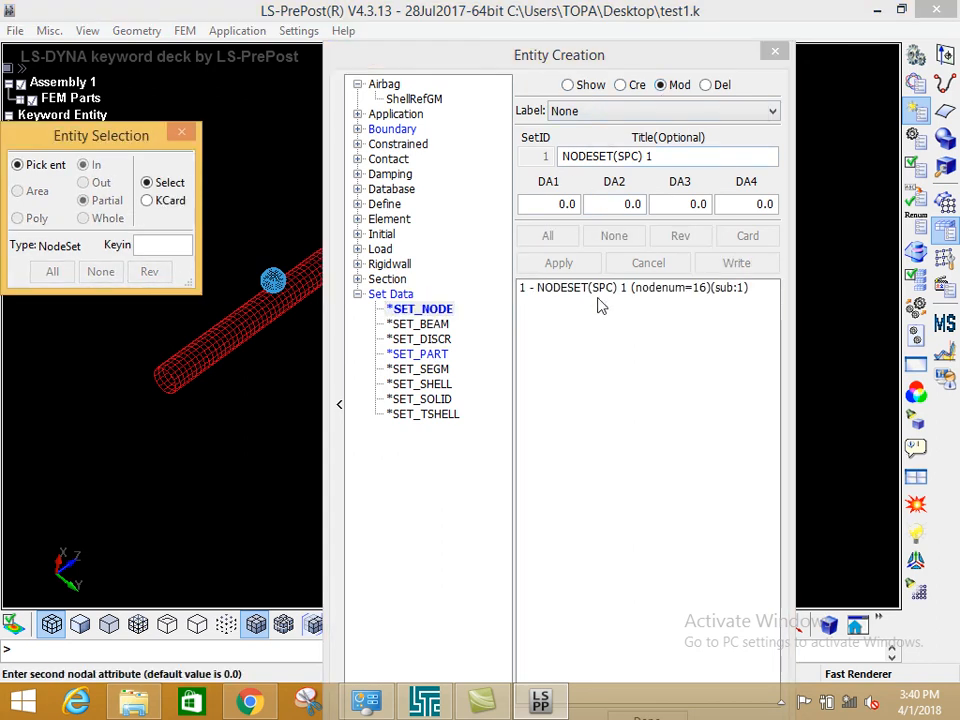
pyautogui.click(600, 291)
pyautogui.moveTo(426, 60); pyautogui.dragTo(607, 139)
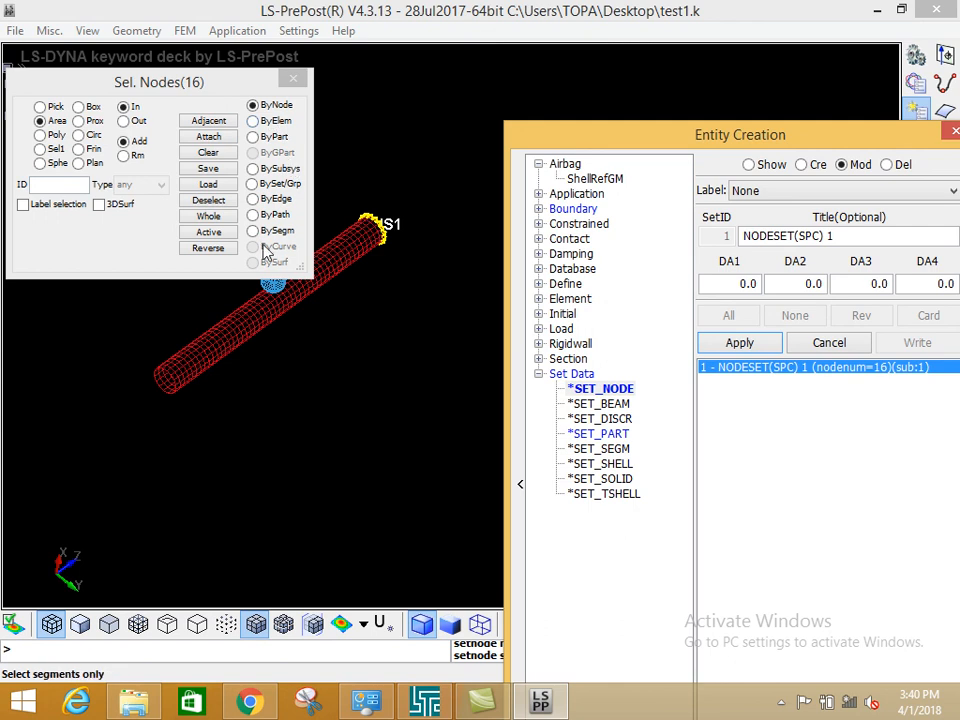
# Switch node selection to by-edge with propagation and pick an edge on the rim of the pipe's near end
pyautogui.click(253, 199)
pyautogui.click(23, 224)
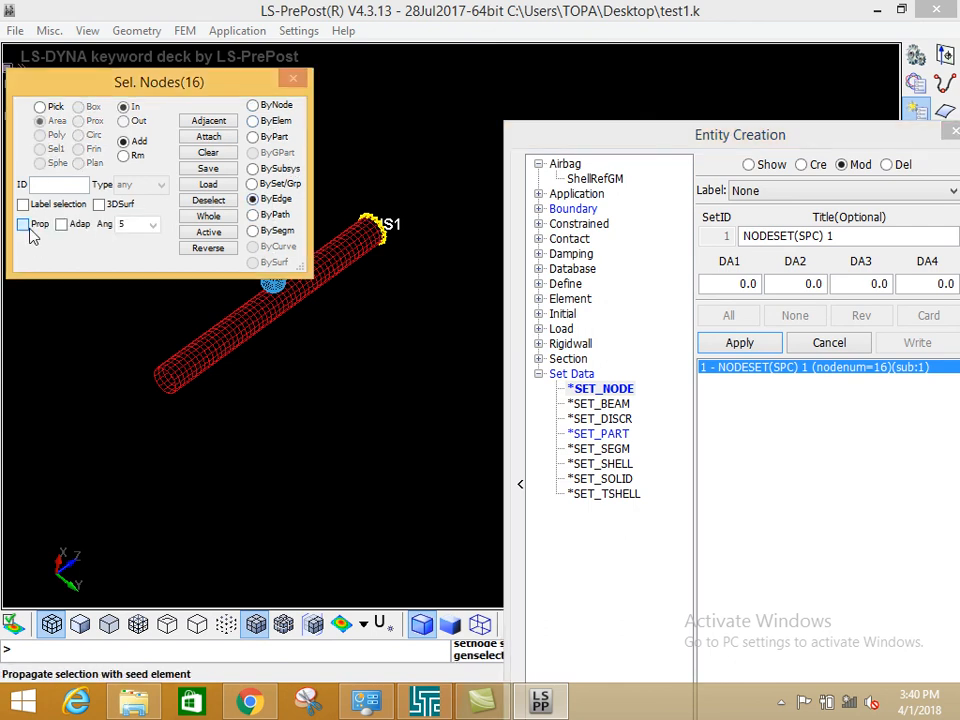
pyautogui.scroll(5, 124, 402)
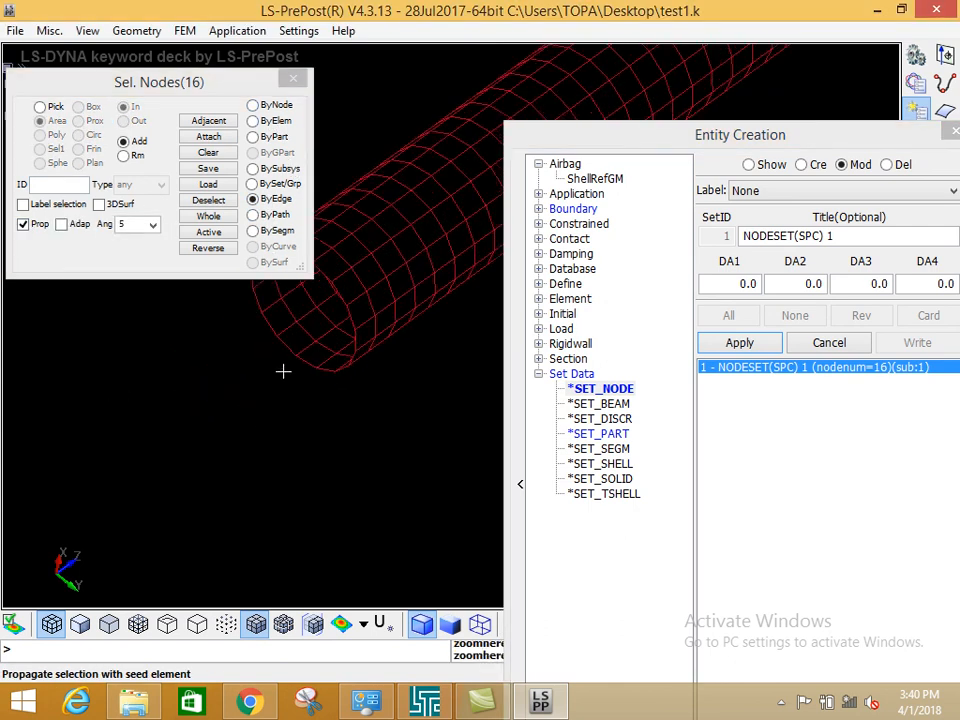
pyautogui.click(285, 345)
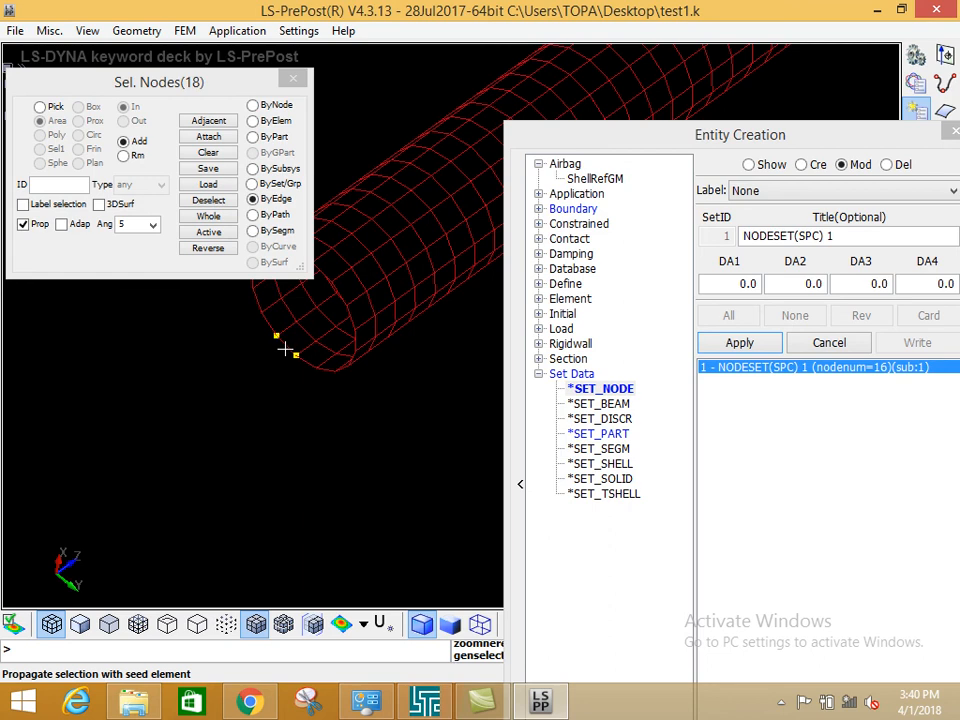
# Set the propagation angle to 45, add the near end's whole ring of nodes to NODESET(SPC) 1, and apply the modification
pyautogui.click(151, 225)
pyautogui.click(126, 318)
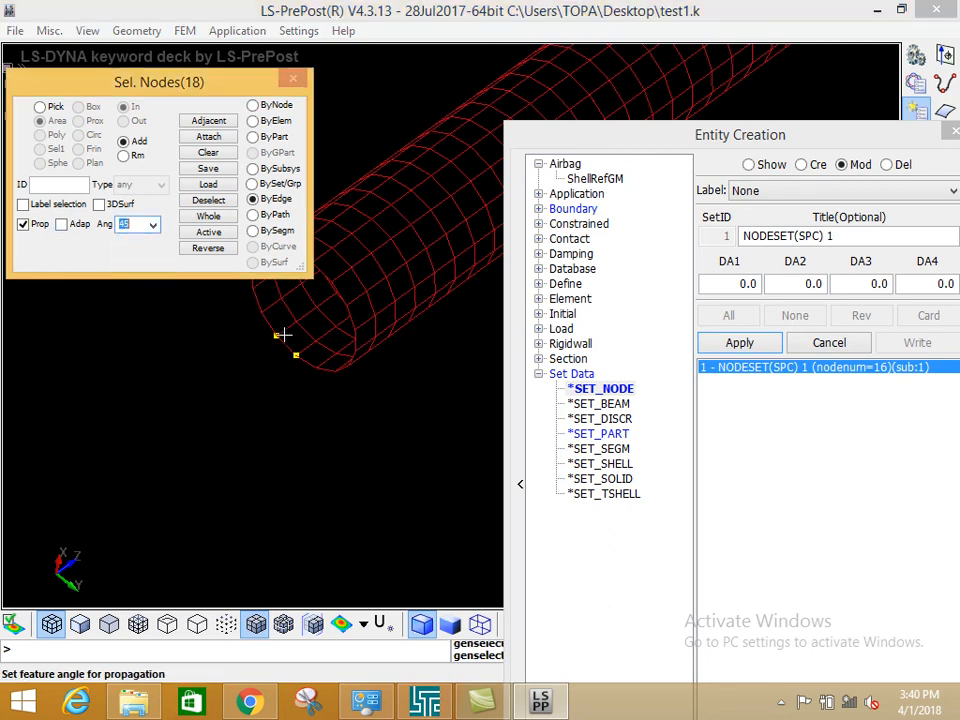
pyautogui.click(290, 352)
pyautogui.scroll(-5, 214, 450)
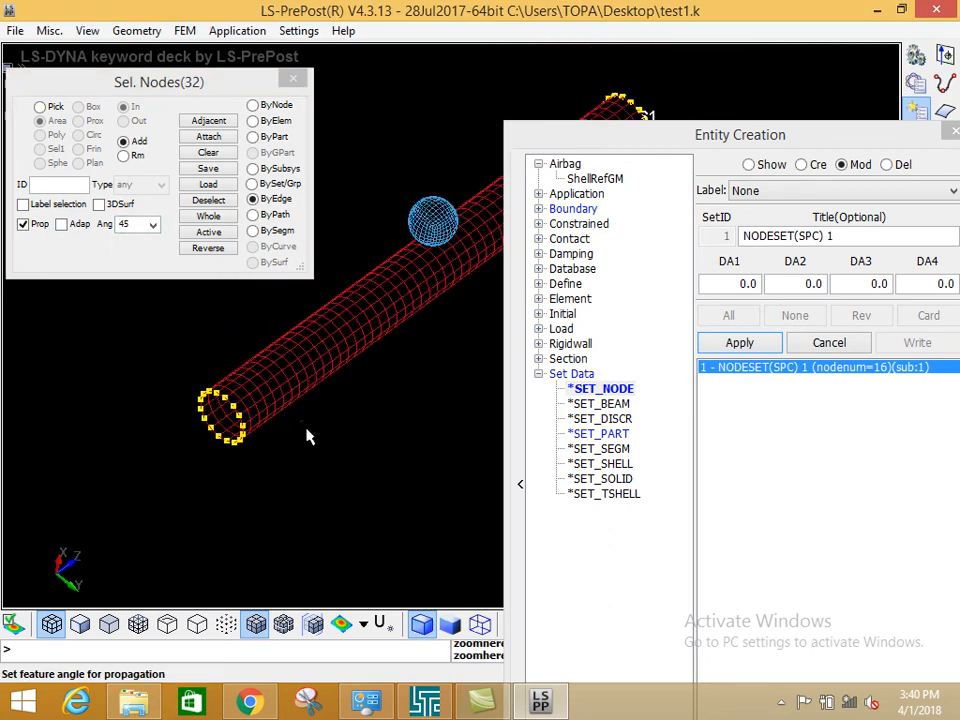
pyautogui.click(738, 343)
pyautogui.scroll(-3, 424, 375)
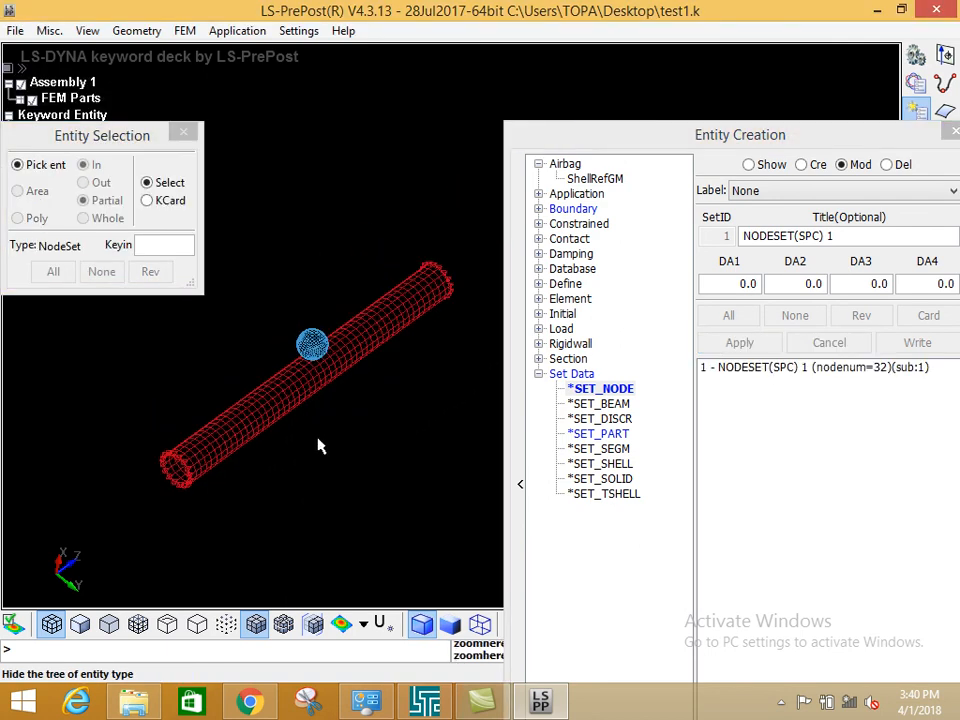
pyautogui.click(540, 374)
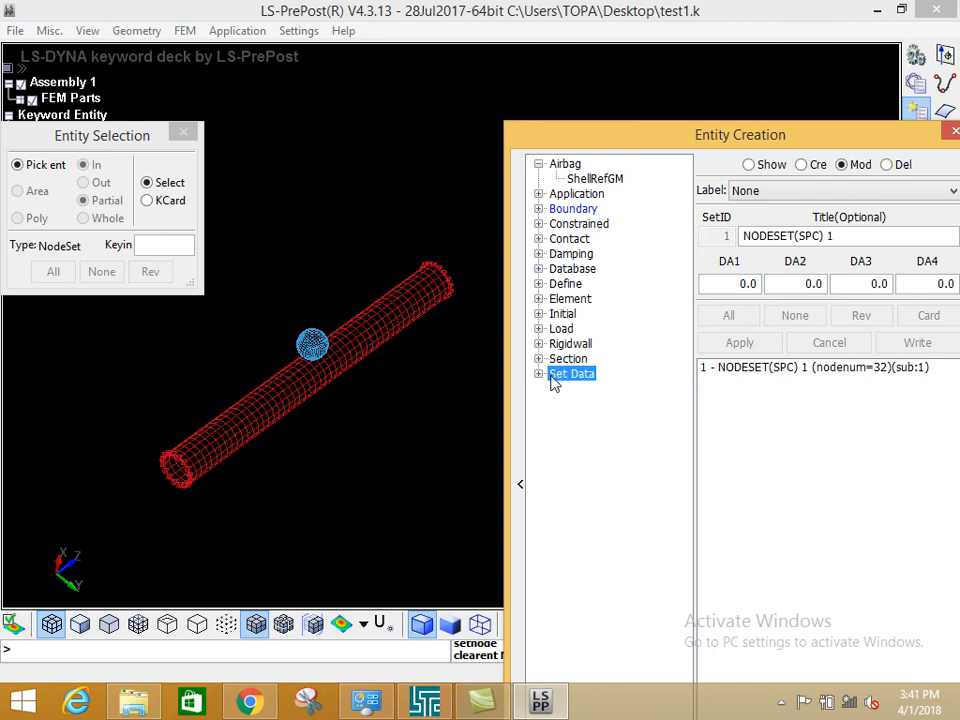
pyautogui.click(539, 374)
pyautogui.click(590, 390)
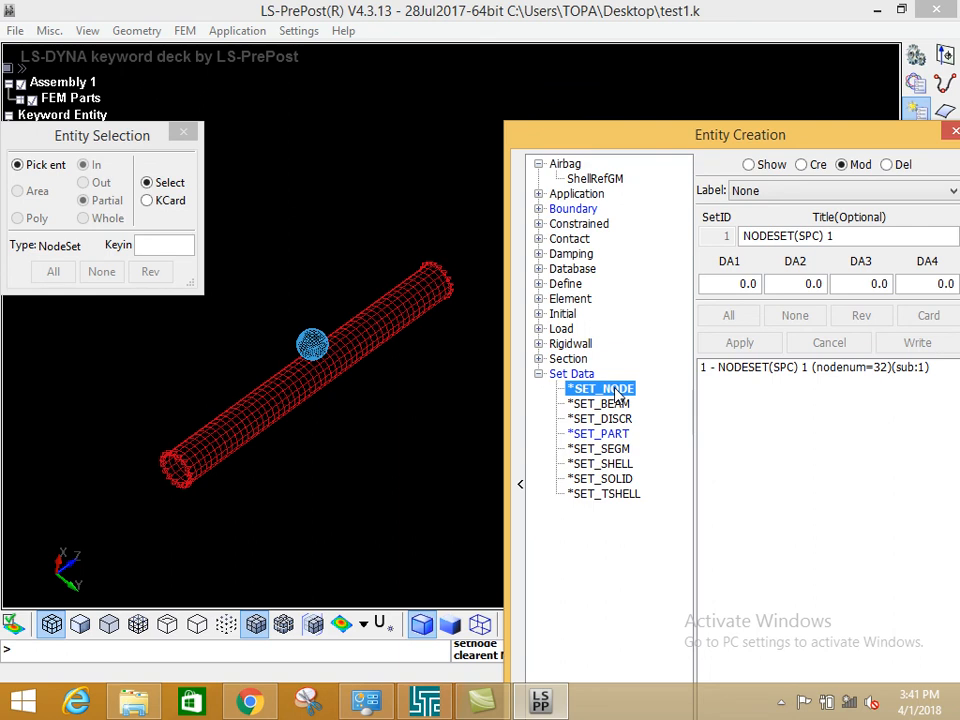
pyautogui.click(382, 464)
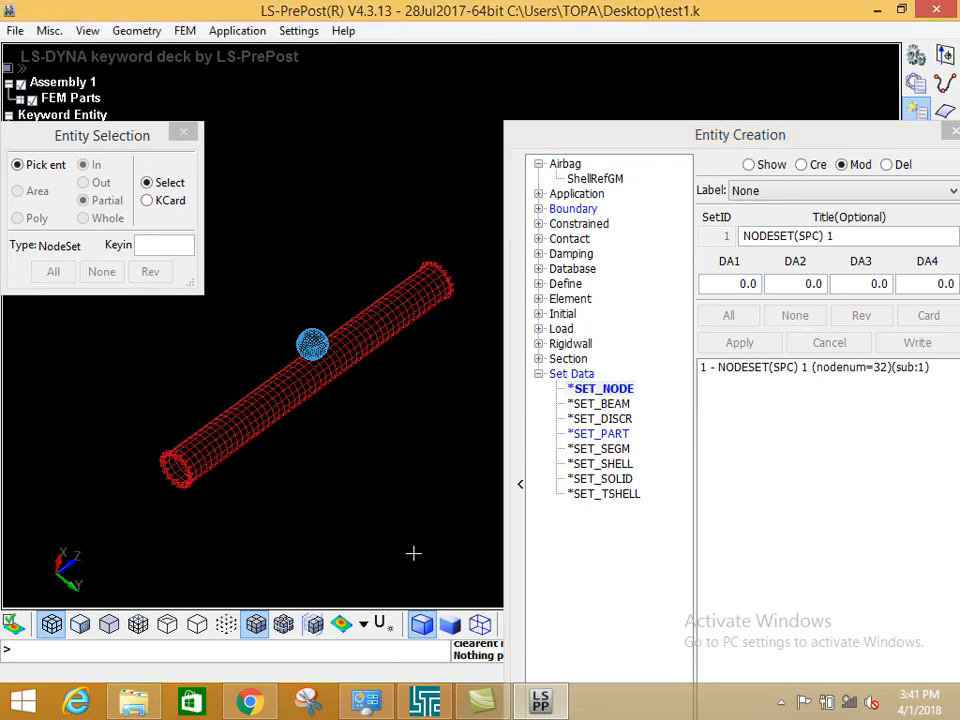
# Switch to the LS-DYNA Program Manager, launch a solver run, and return to the model in LS-PrePost
pyautogui.click(421, 690)
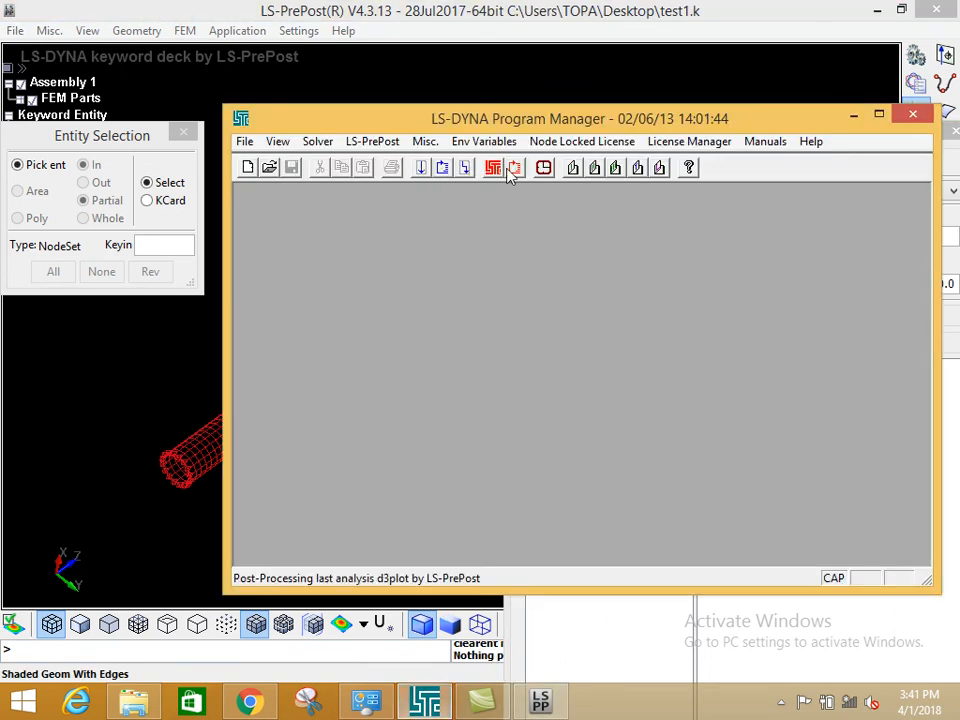
pyautogui.click(443, 167)
pyautogui.click(636, 399)
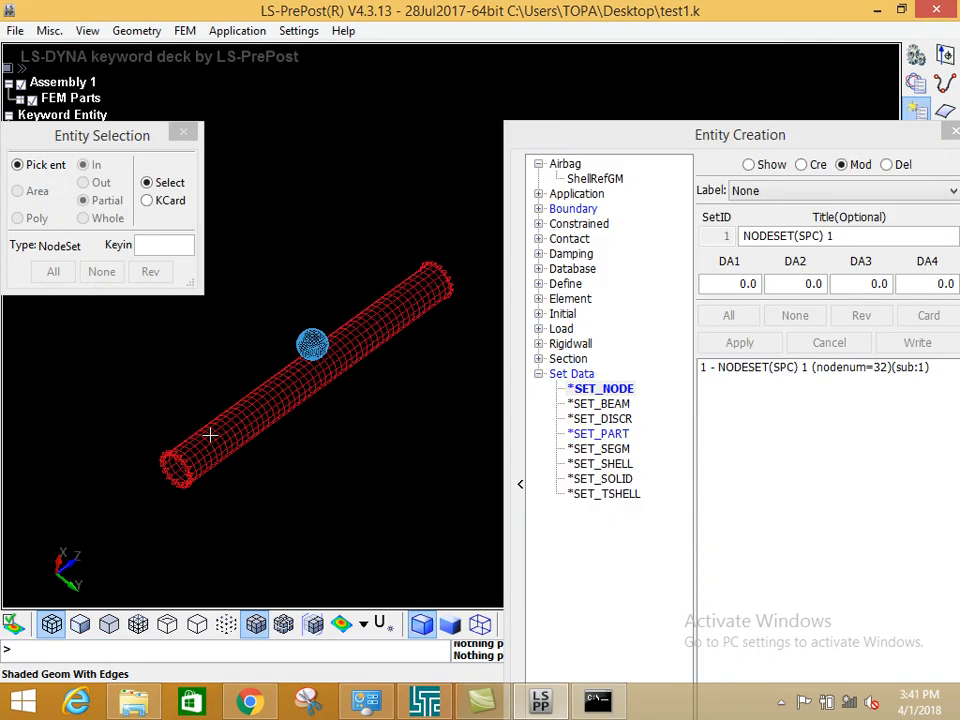
# Remove the near end's ring of nodes from NODESET(SPC) 1 with an area selection and apply the modification
pyautogui.click(726, 370)
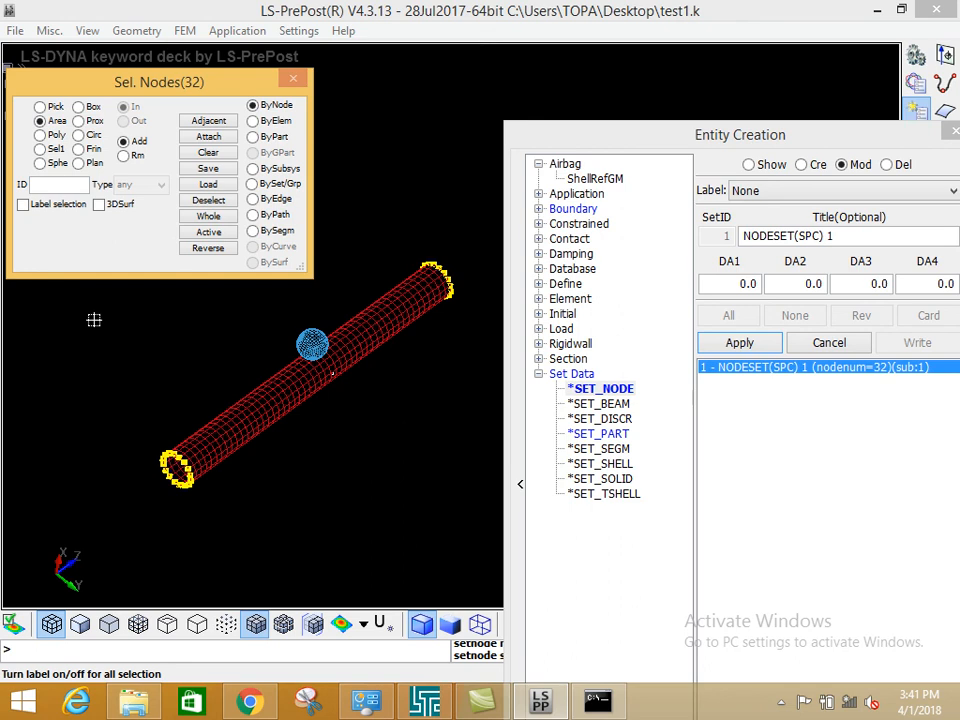
pyautogui.moveTo(124, 394); pyautogui.dragTo(229, 535, button='right')
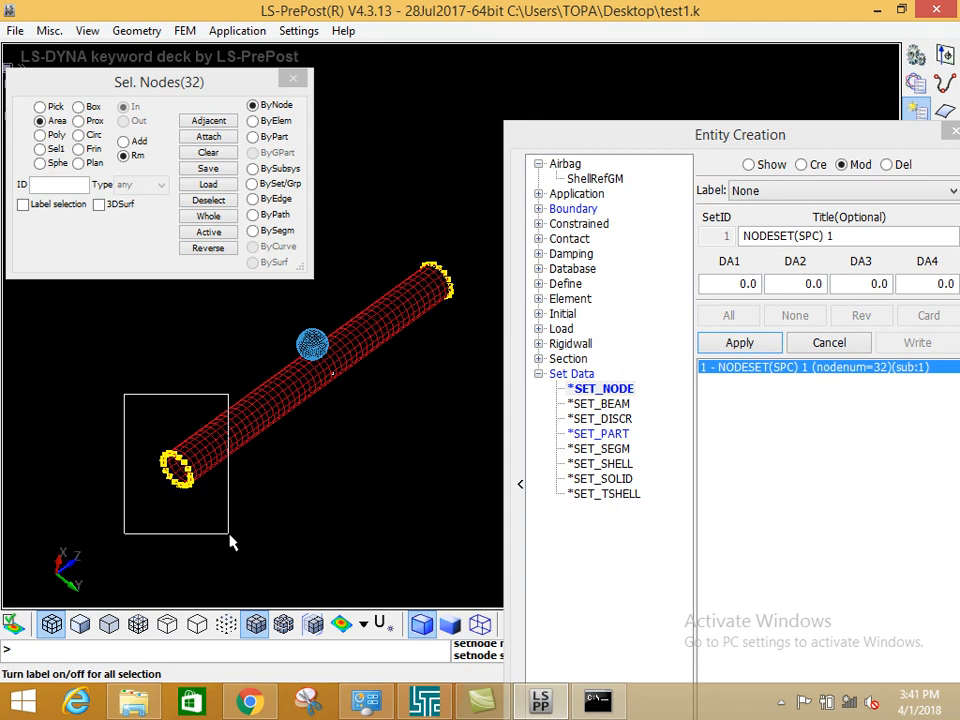
pyautogui.moveTo(229, 541); pyautogui.dragTo(229, 541, button='right')
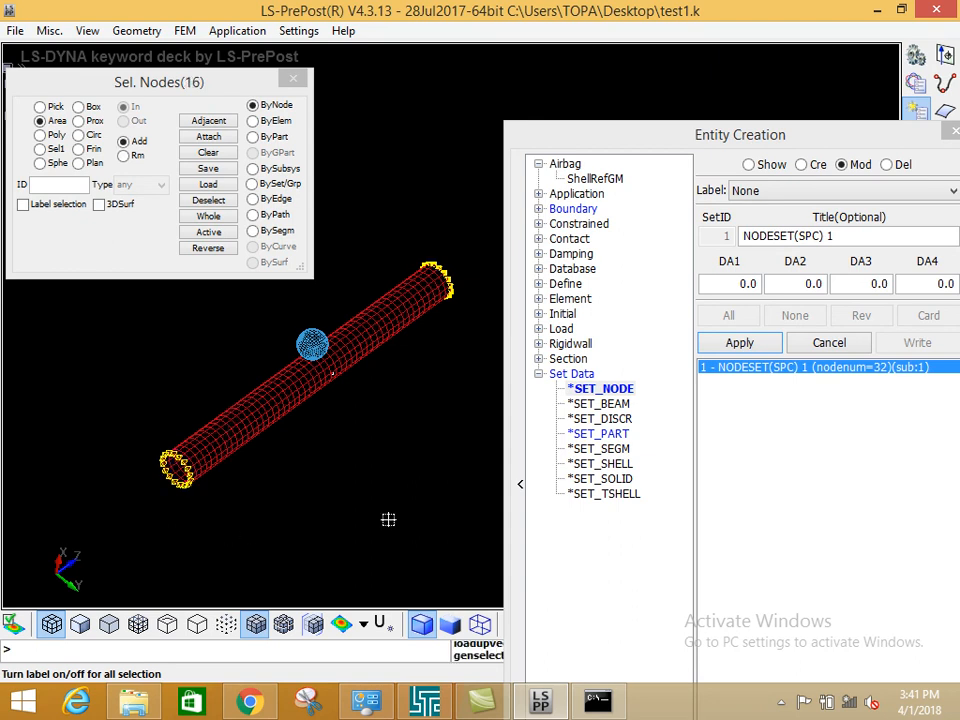
pyautogui.click(730, 345)
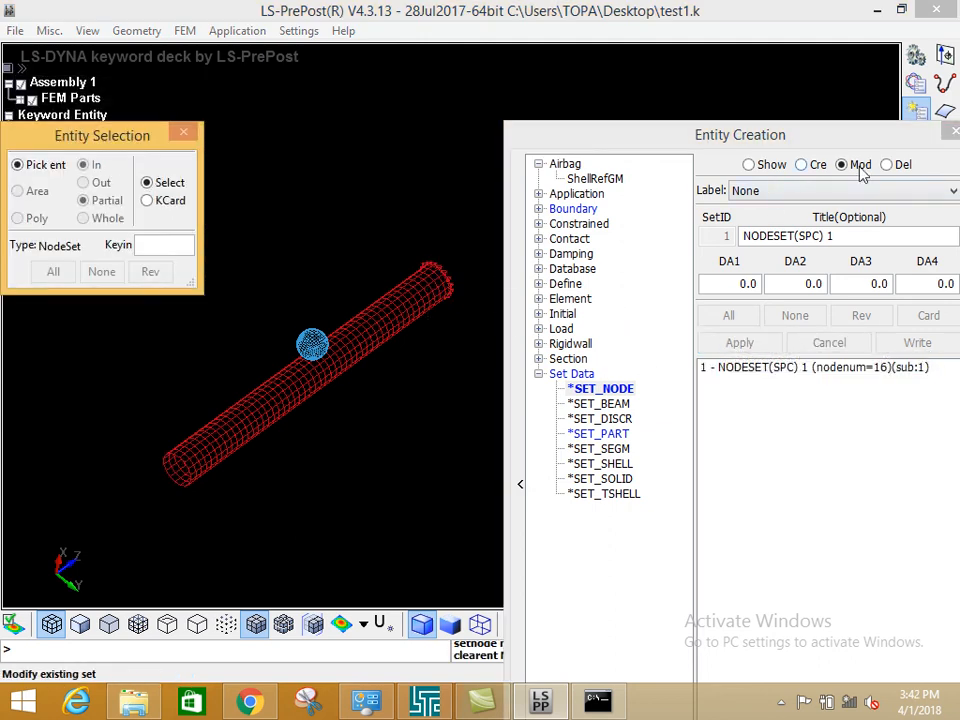
# Reselect NODESET(SPC) 1 to check which nodes it contains, and close the Entity Creation dialog
pyautogui.click(700, 366)
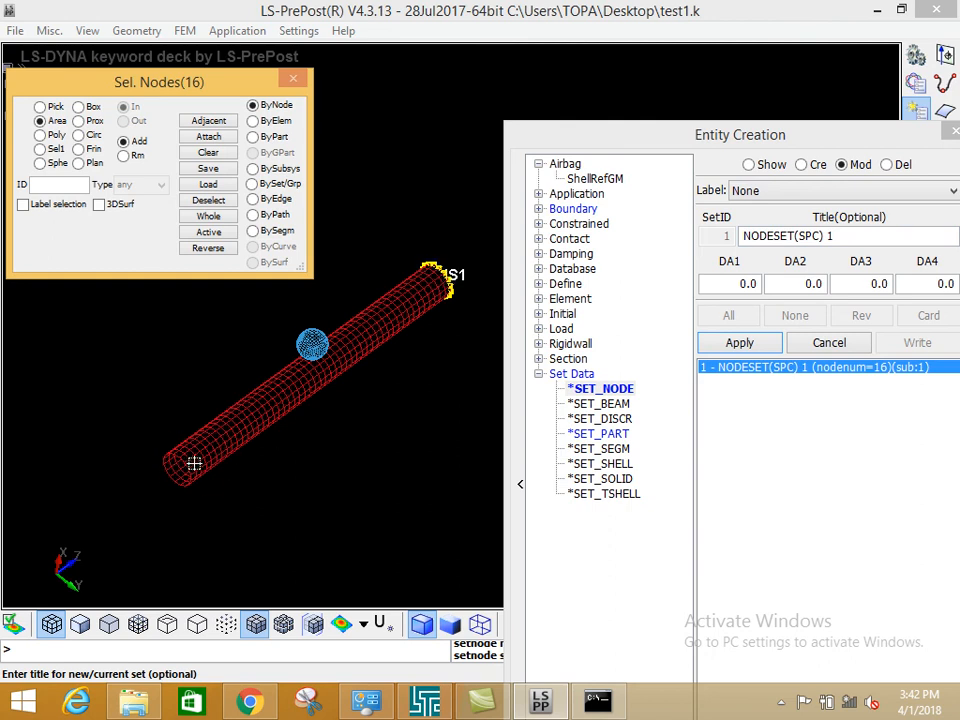
pyautogui.moveTo(502, 142); pyautogui.dragTo(180, 140)
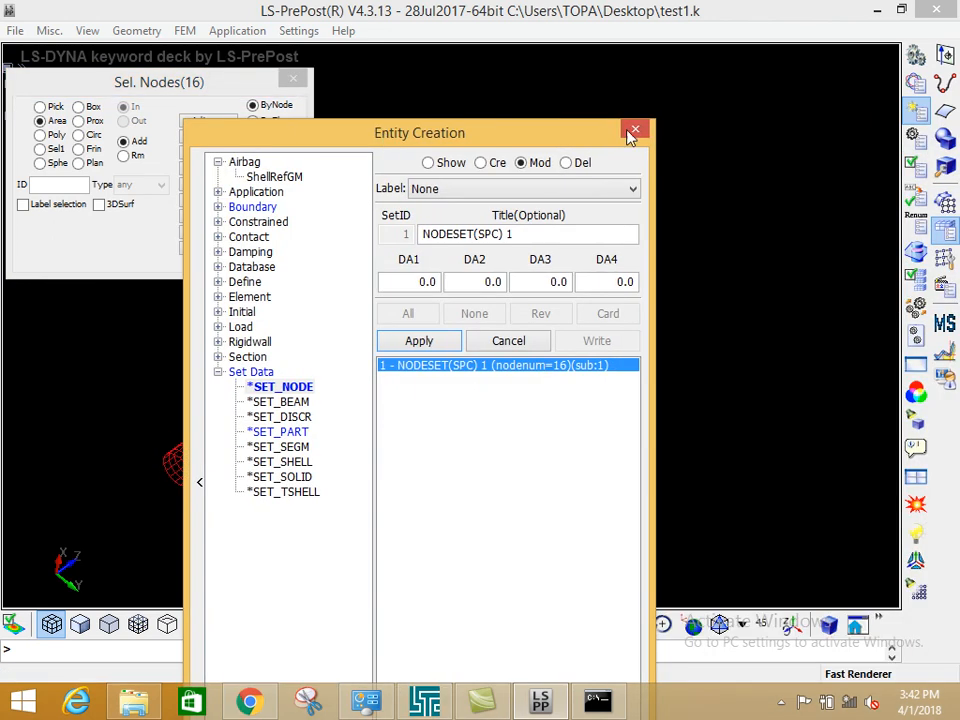
pyautogui.click(634, 129)
# Close the finished solver window and rerun the last test1.k analysis with the same arguments in the LS-DYNA Program Manager
pyautogui.click(597, 700)
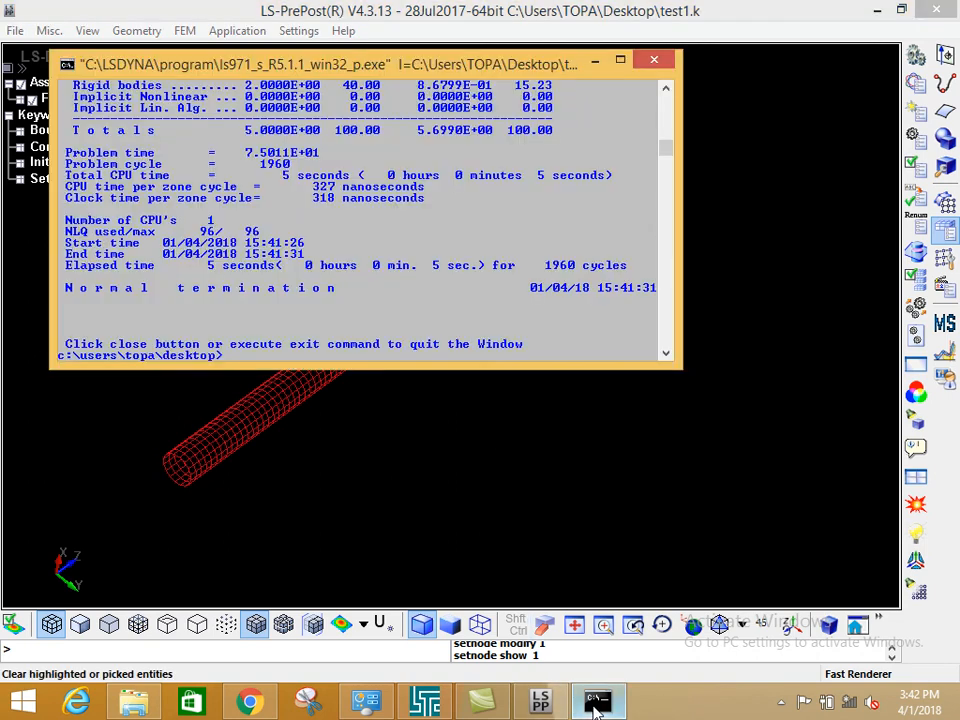
pyautogui.click(651, 62)
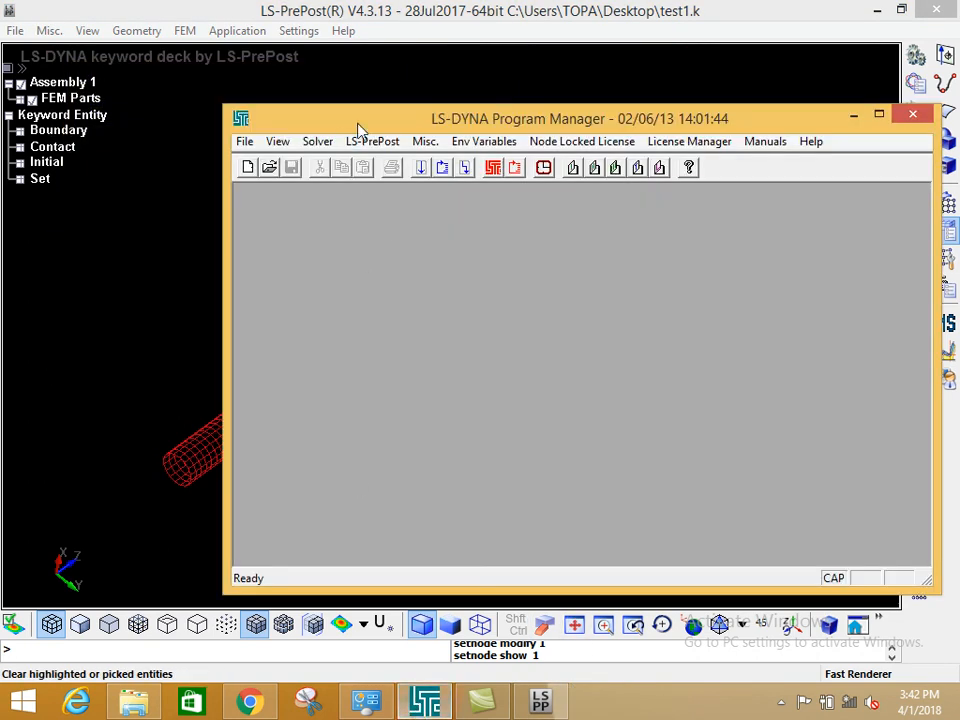
pyautogui.moveTo(359, 127); pyautogui.dragTo(271, 94)
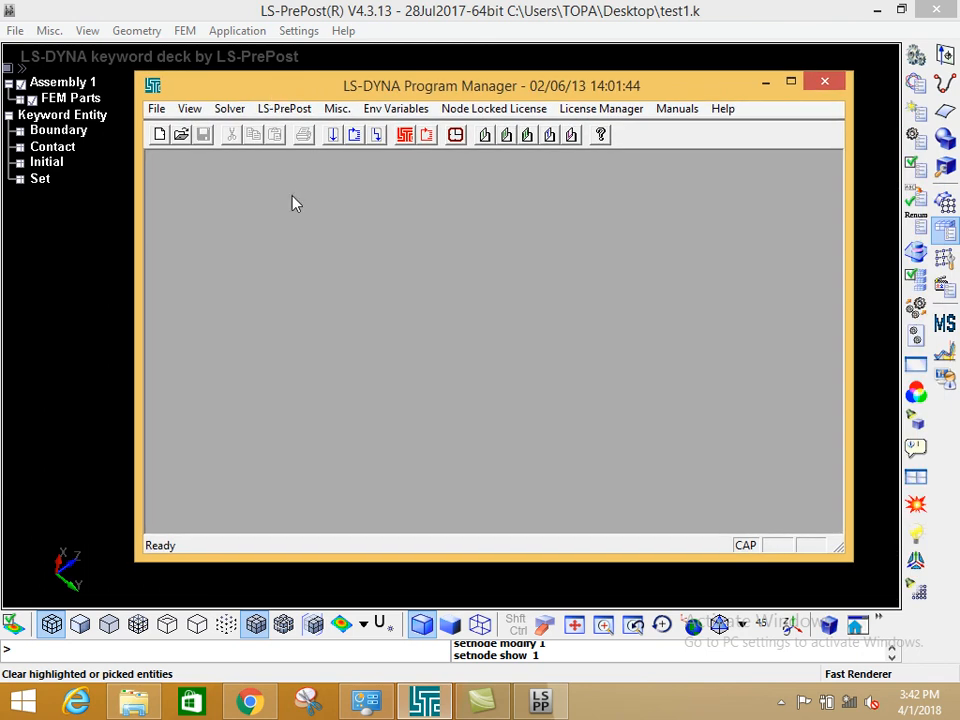
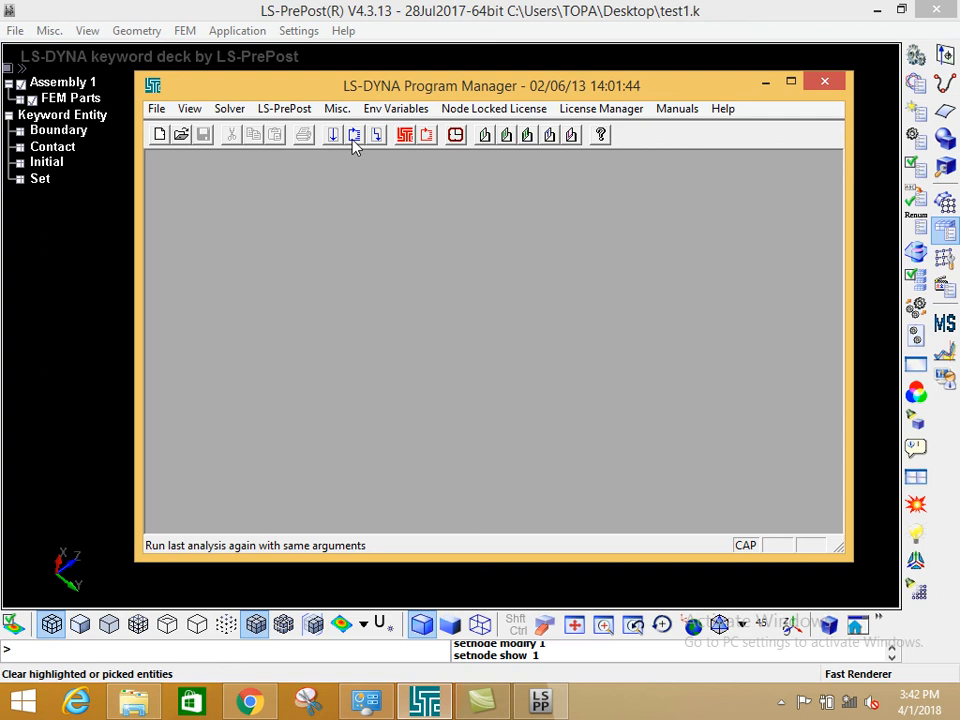
pyautogui.click(354, 136)
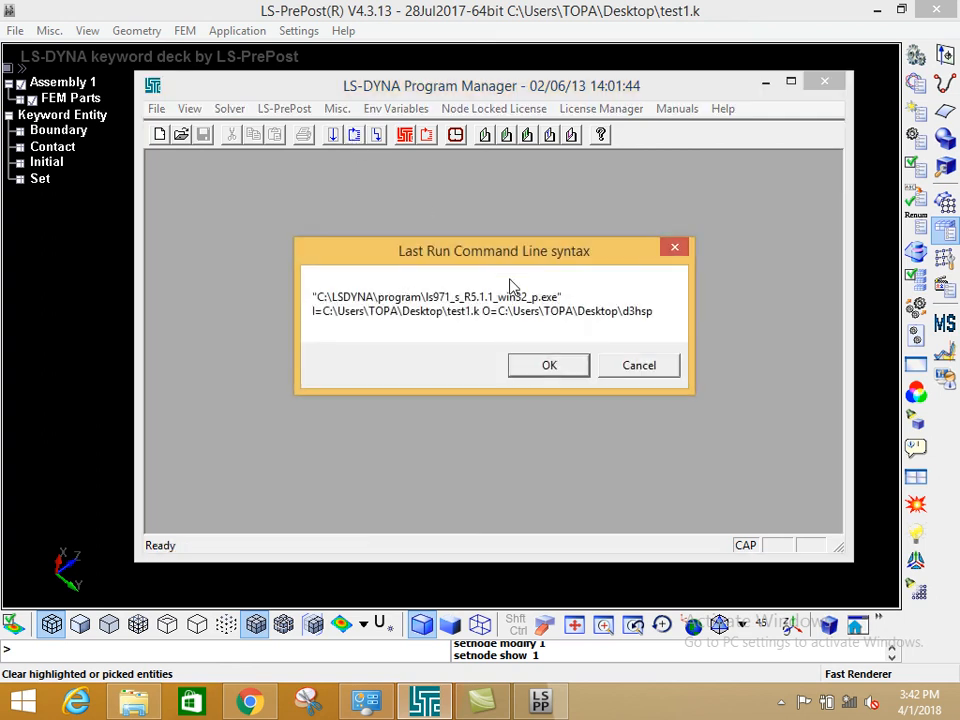
pyautogui.click(518, 376)
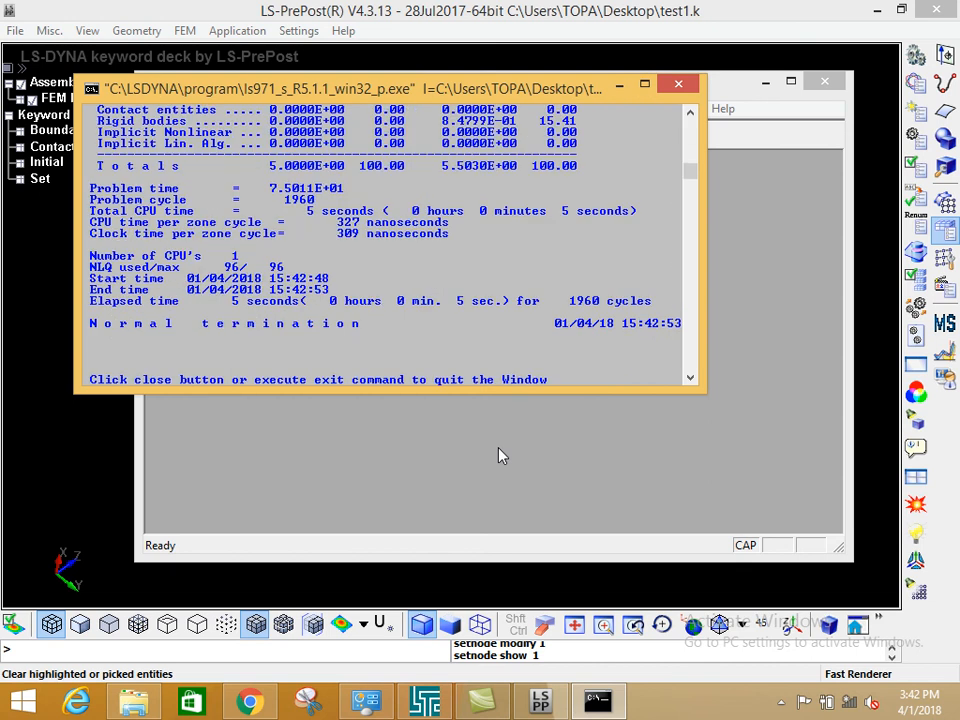
# Close the solver window, open the d3plot results in LS-PrePost 4.0, and dismiss the startup hints
pyautogui.click(678, 85)
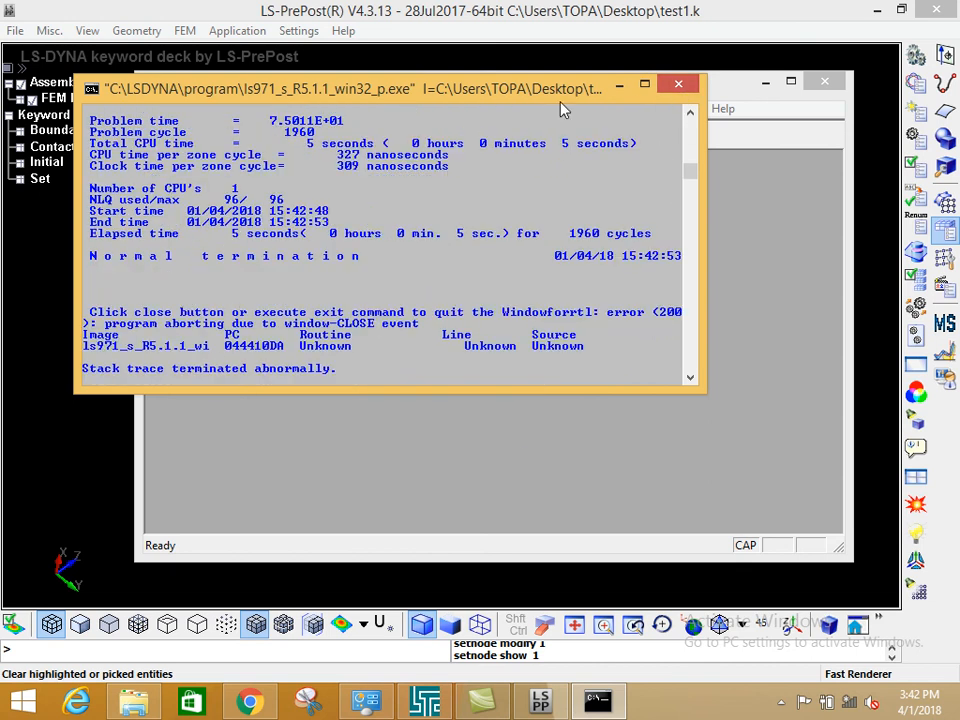
pyautogui.click(467, 420)
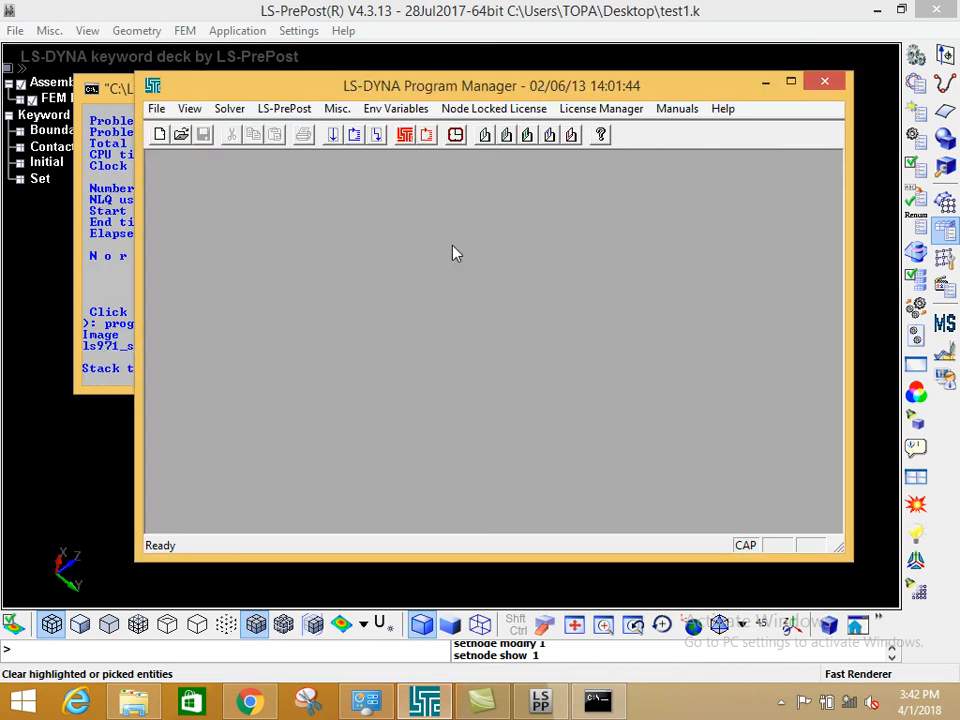
pyautogui.click(426, 135)
pyautogui.click(562, 359)
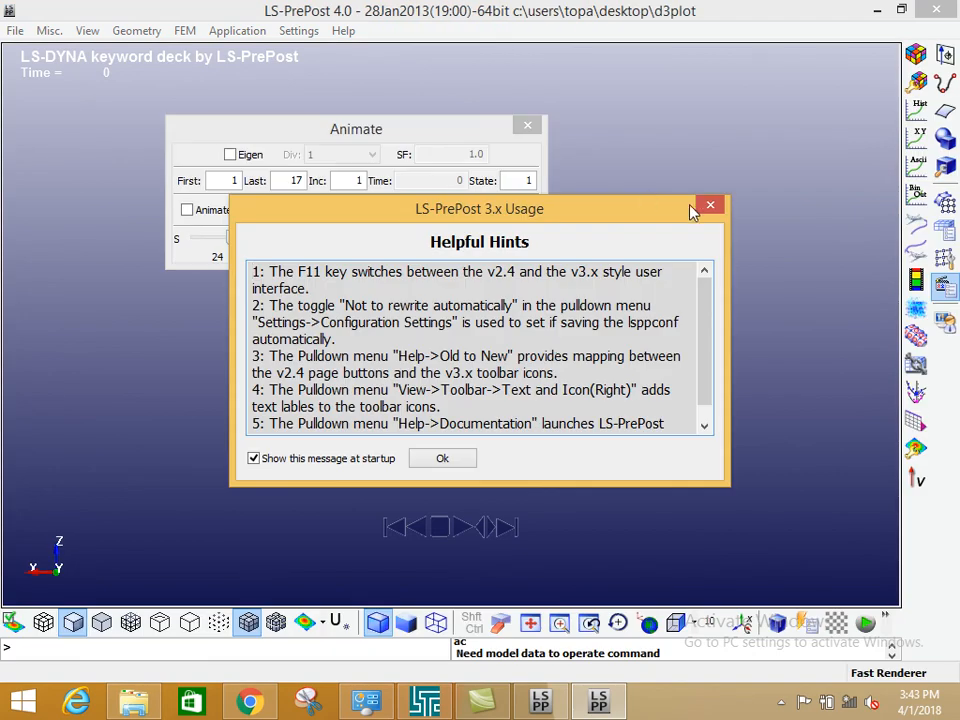
pyautogui.click(709, 206)
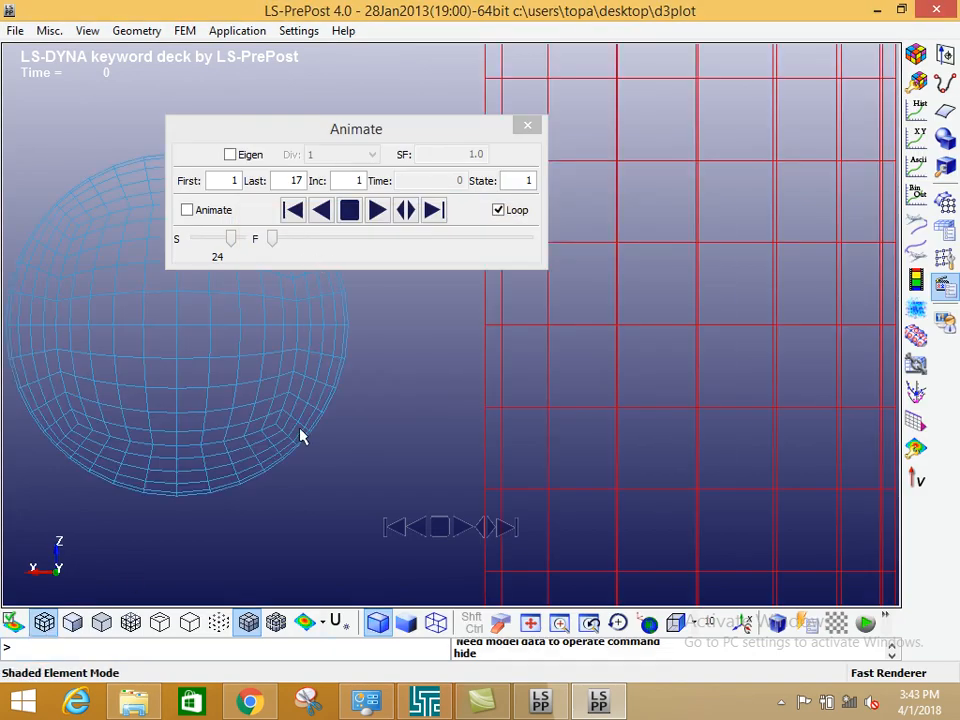
# View the whole pipe from the side and step through the impact states up to state 17
pyautogui.keyDown('shift'); pyautogui.moveTo(295, 446); pyautogui.dragTo(289, 450, button='middle'); pyautogui.keyUp('shift')
pyautogui.keyDown('shift'); pyautogui.scroll(-5, 286, 455); pyautogui.keyUp('shift')
pyautogui.keyDown('shift'); pyautogui.moveTo(290, 440); pyautogui.dragTo(434, 418); pyautogui.keyUp('shift')
pyautogui.click(432, 218)
pyautogui.click(432, 218)
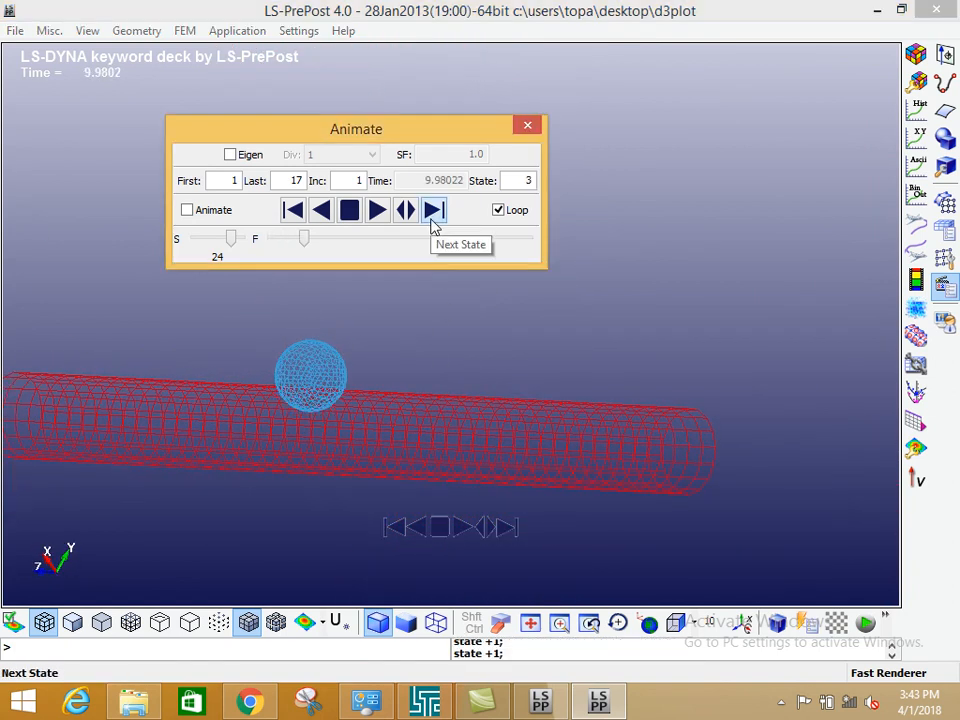
pyautogui.click(432, 218)
pyautogui.click(432, 218)
pyautogui.click(432, 218)
pyautogui.click(432, 218)
pyautogui.click(432, 218)
pyautogui.click(432, 218)
pyautogui.click(432, 218)
pyautogui.click(432, 218)
pyautogui.click(432, 218)
pyautogui.click(432, 219)
pyautogui.click(432, 219)
pyautogui.click(432, 219)
pyautogui.click(432, 219)
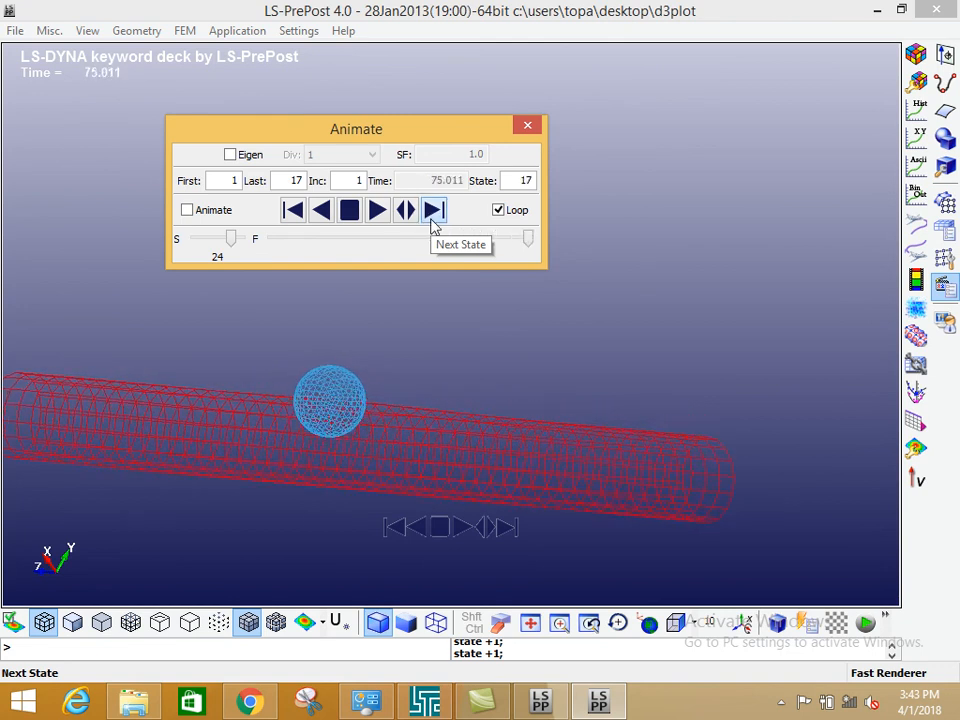
pyautogui.click(432, 219)
pyautogui.click(432, 219)
pyautogui.click(432, 219)
# Play the impact animation forward, set its speed to 27, and stop it at state 2
pyautogui.click(293, 211)
pyautogui.click(293, 211)
pyautogui.moveTo(259, 369); pyautogui.dragTo(316, 369)
pyautogui.scroll(-2, 316, 372)
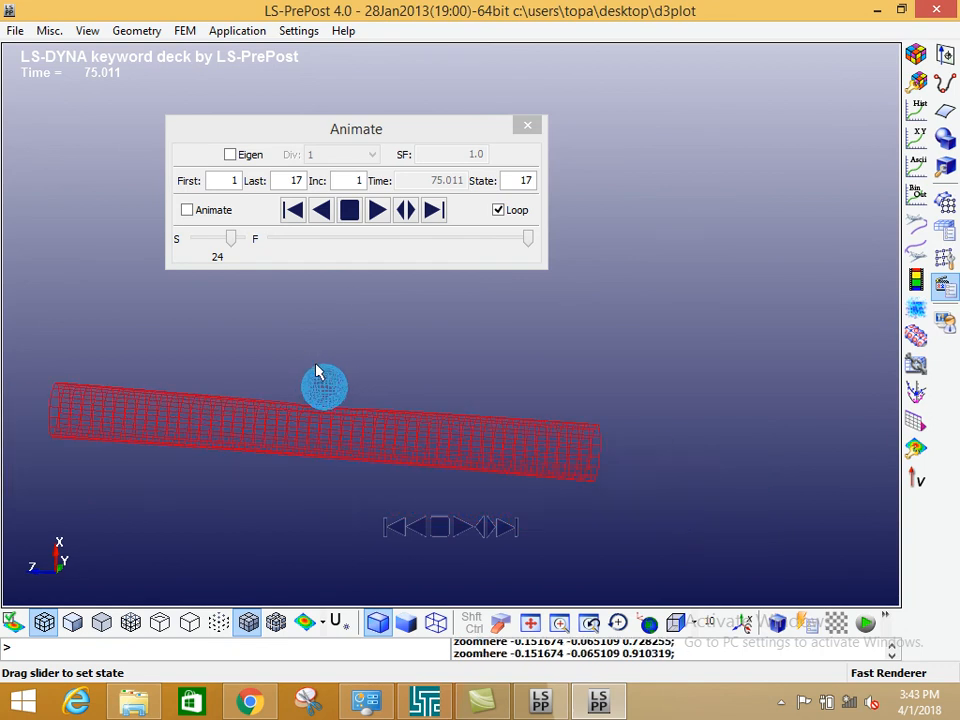
pyautogui.click(377, 212)
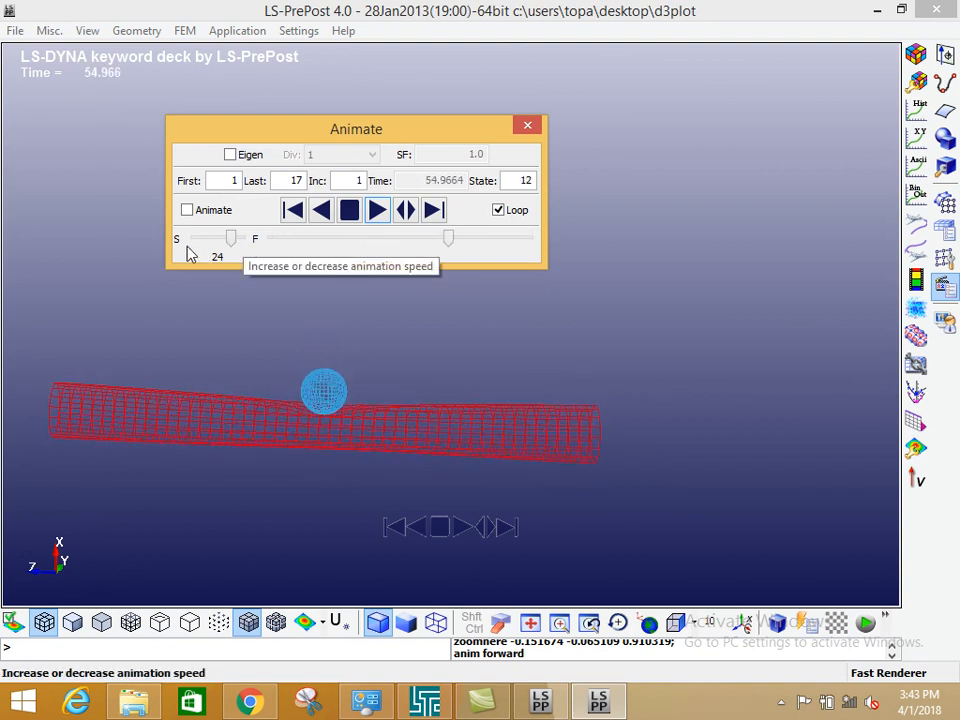
pyautogui.moveTo(229, 240); pyautogui.dragTo(180, 255)
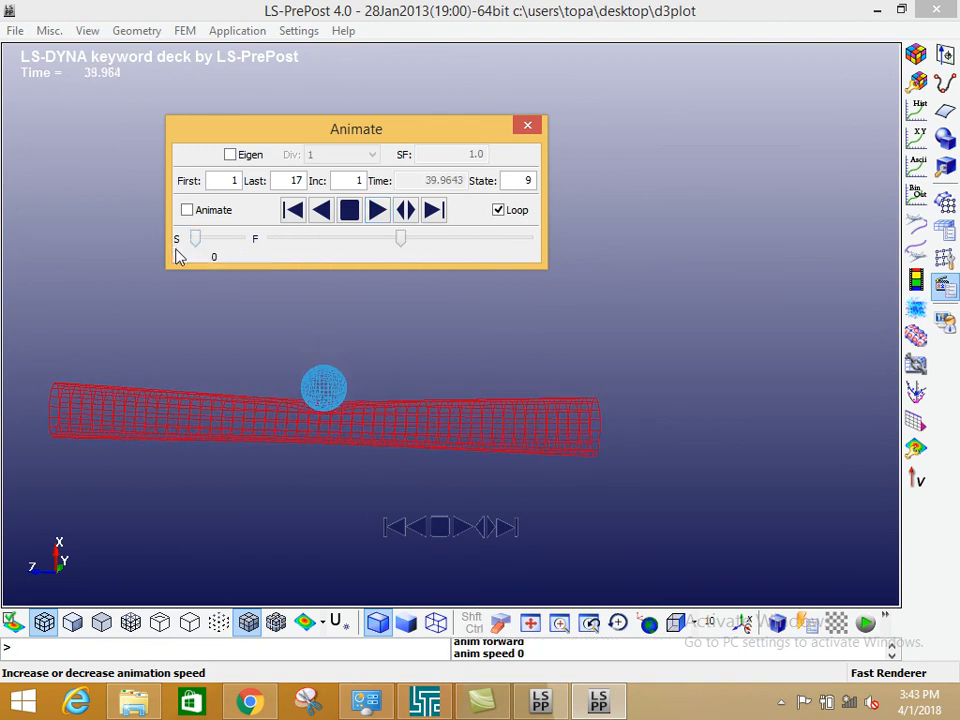
pyautogui.click(255, 240)
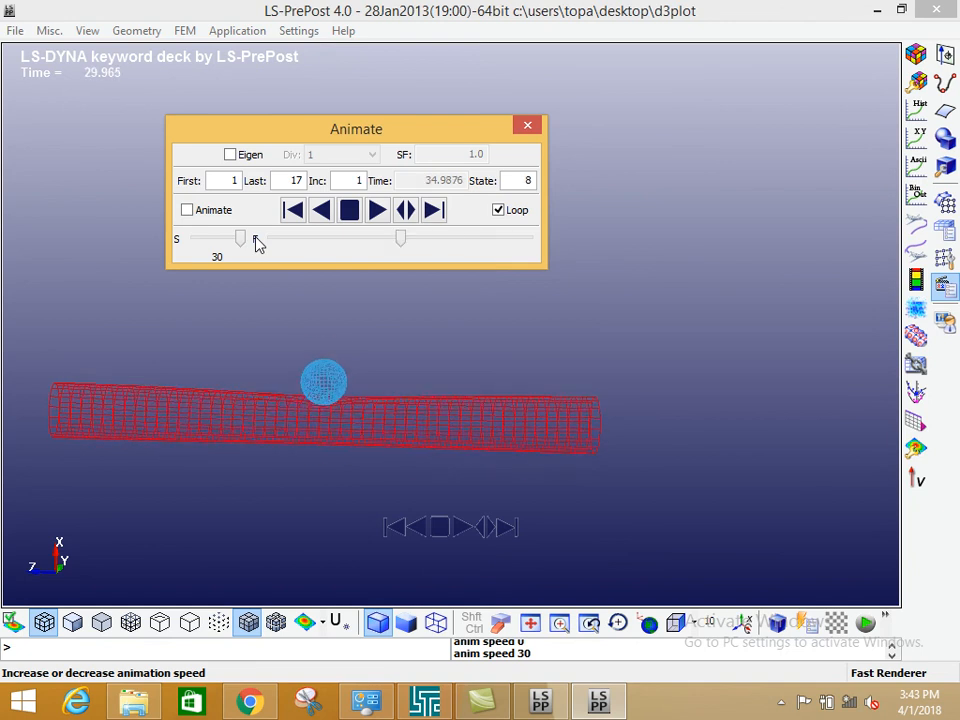
pyautogui.moveTo(238, 241); pyautogui.dragTo(233, 242)
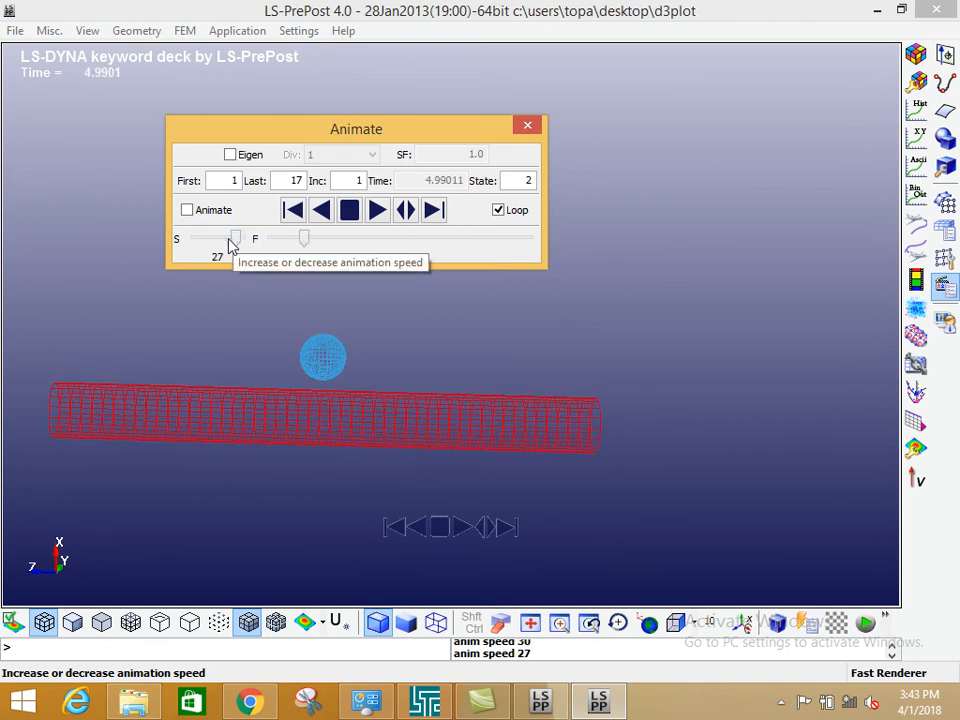
pyautogui.click(347, 216)
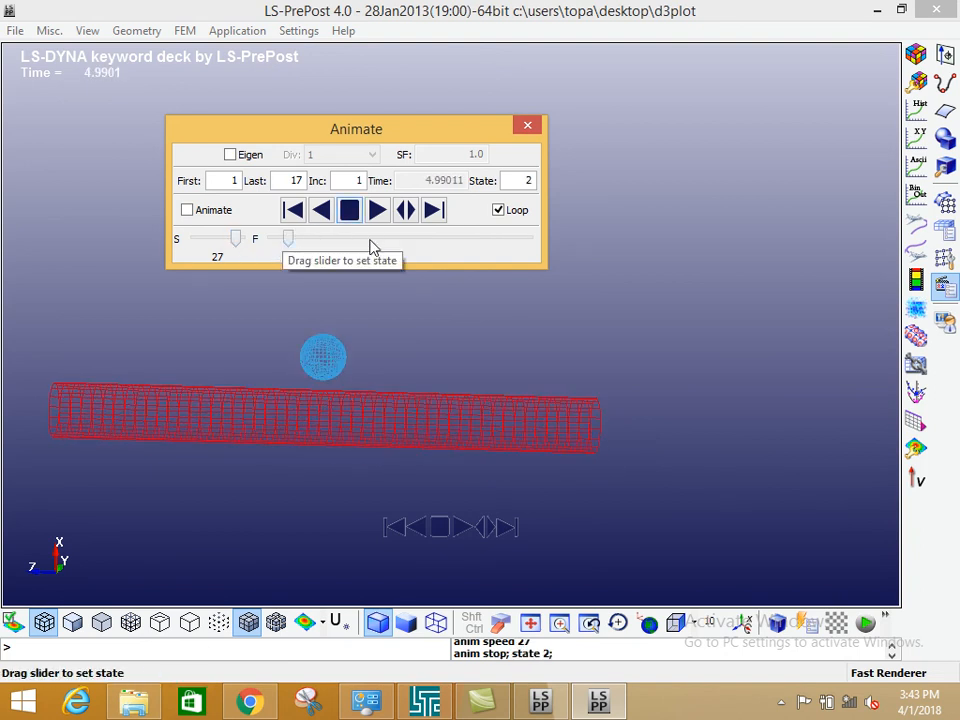
# Advance the results state by state to state 11 to examine the pipe's deformation under the rock
pyautogui.click(433, 210)
pyautogui.click(433, 210)
pyautogui.click(433, 210)
pyautogui.click(433, 210)
pyautogui.click(433, 210)
pyautogui.click(433, 210)
pyautogui.click(433, 210)
pyautogui.click(433, 210)
pyautogui.click(433, 210)
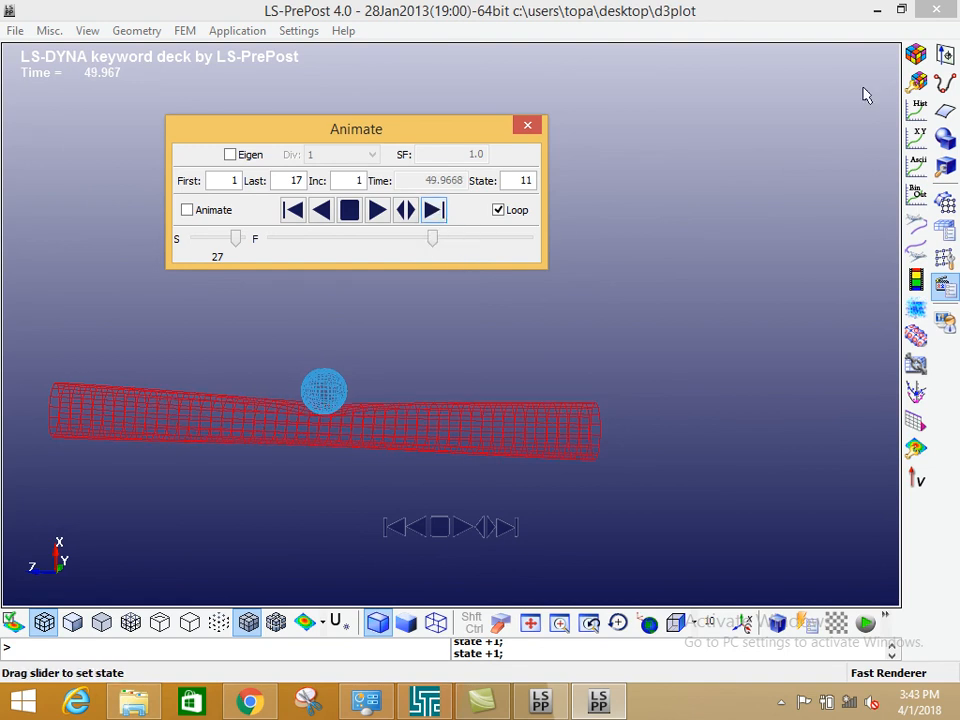
# Try to plot pressure contours on the pipe and rock at state 11
pyautogui.click(917, 55)
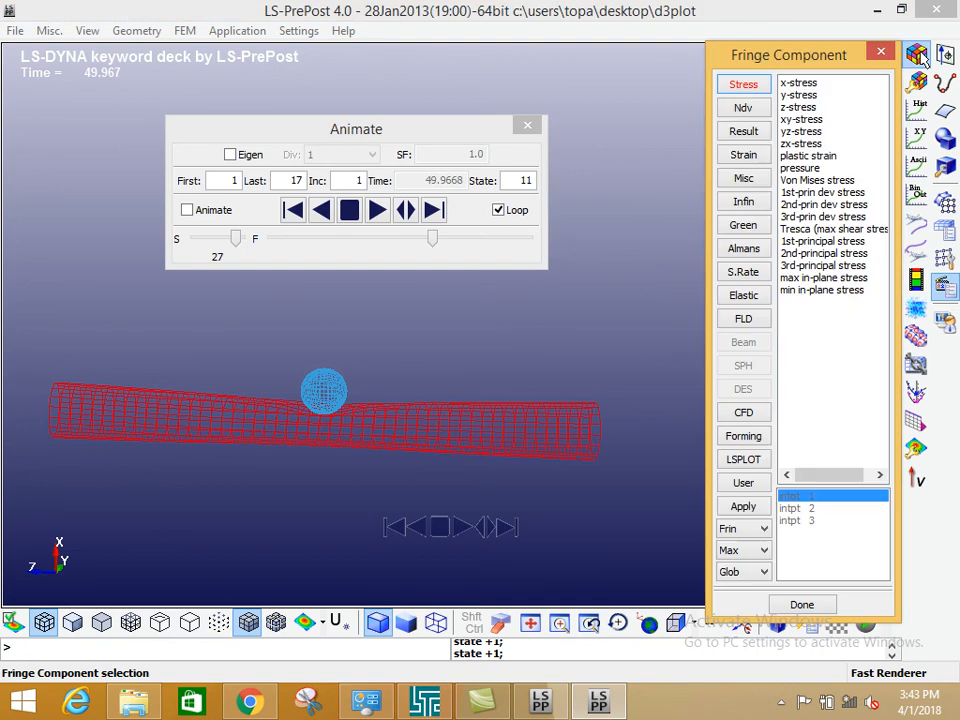
pyautogui.click(917, 281)
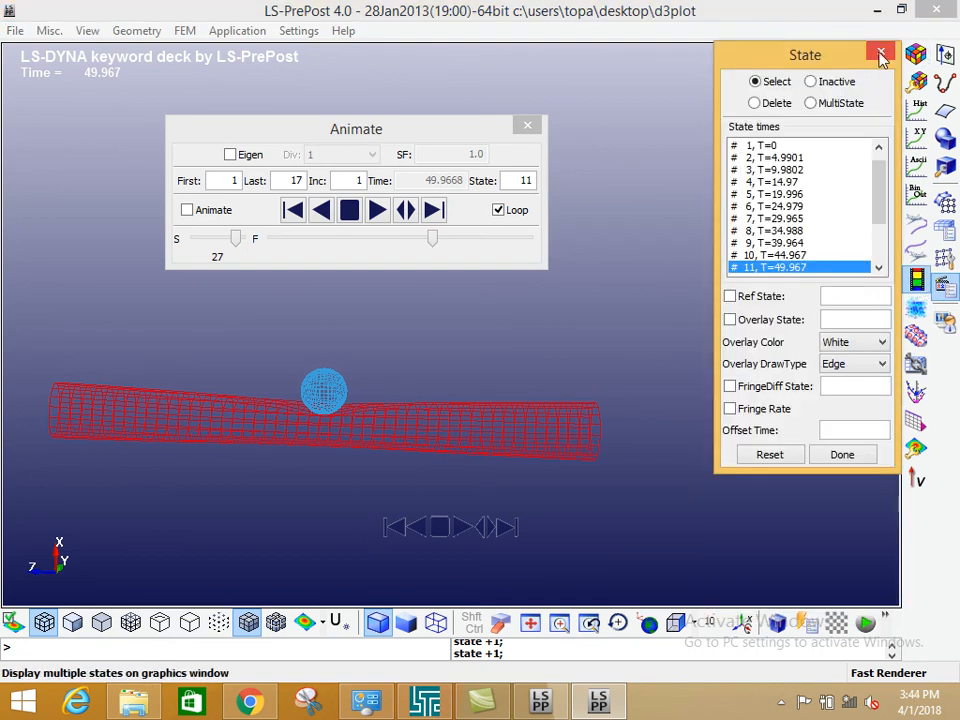
pyautogui.click(881, 55)
pyautogui.click(810, 167)
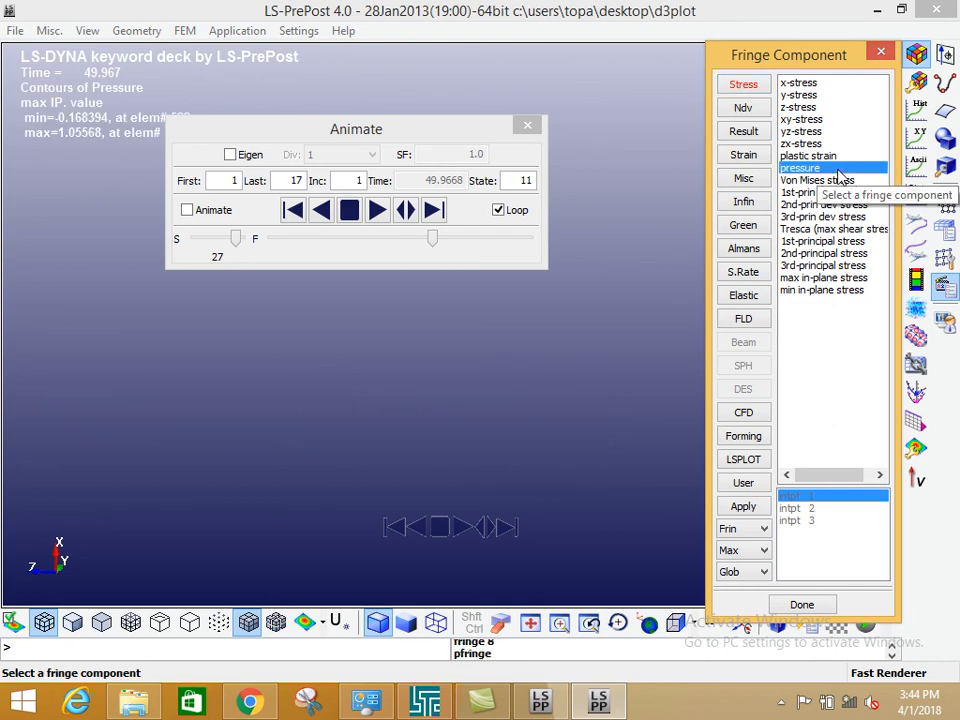
pyautogui.click(15, 624)
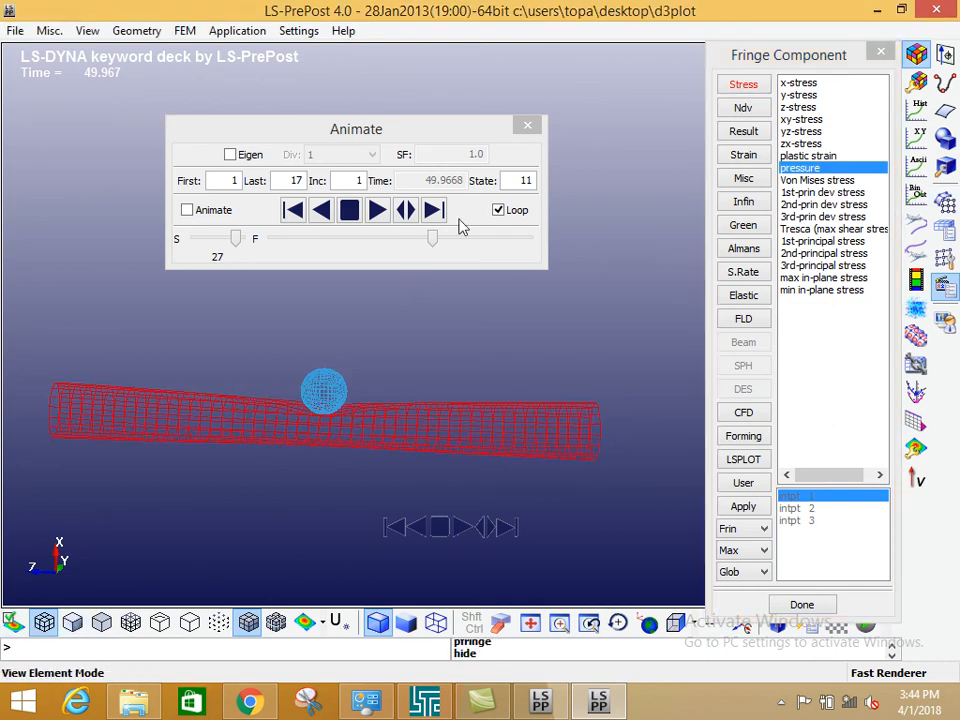
# Close the Animate and Fringe Component dialogs and the results window, and close the test1.k model without saving changes
pyautogui.click(527, 124)
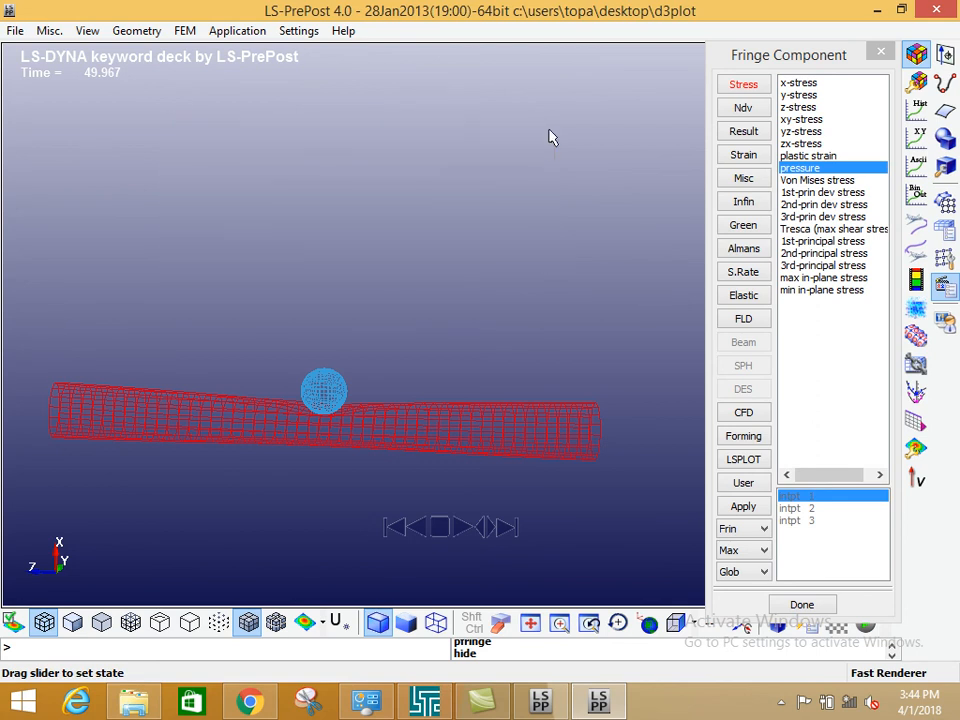
pyautogui.click(881, 52)
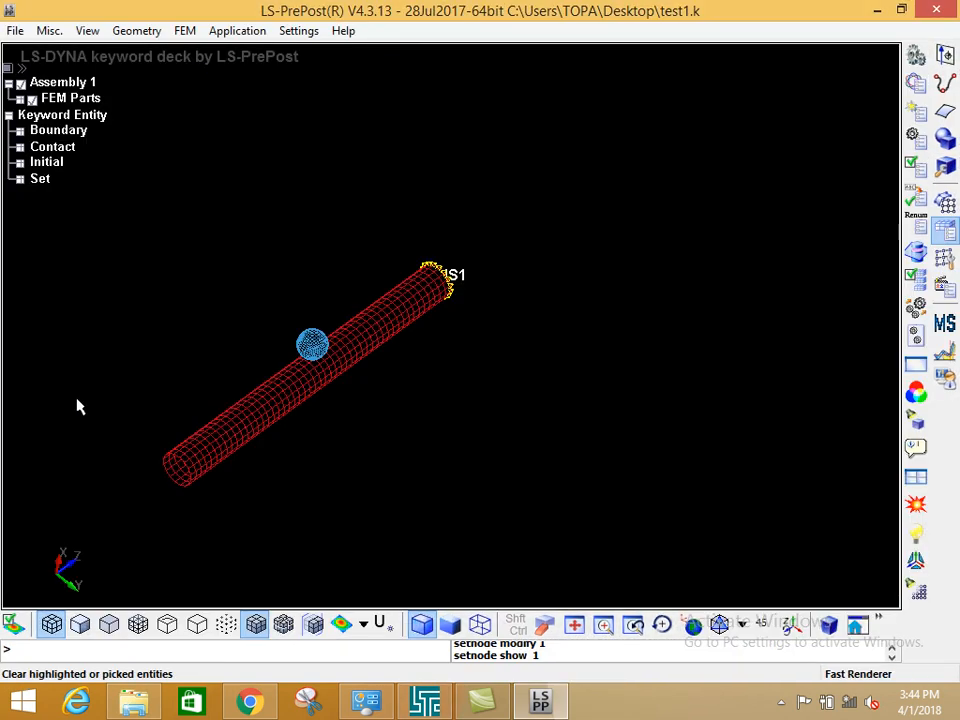
pyautogui.click(936, 9)
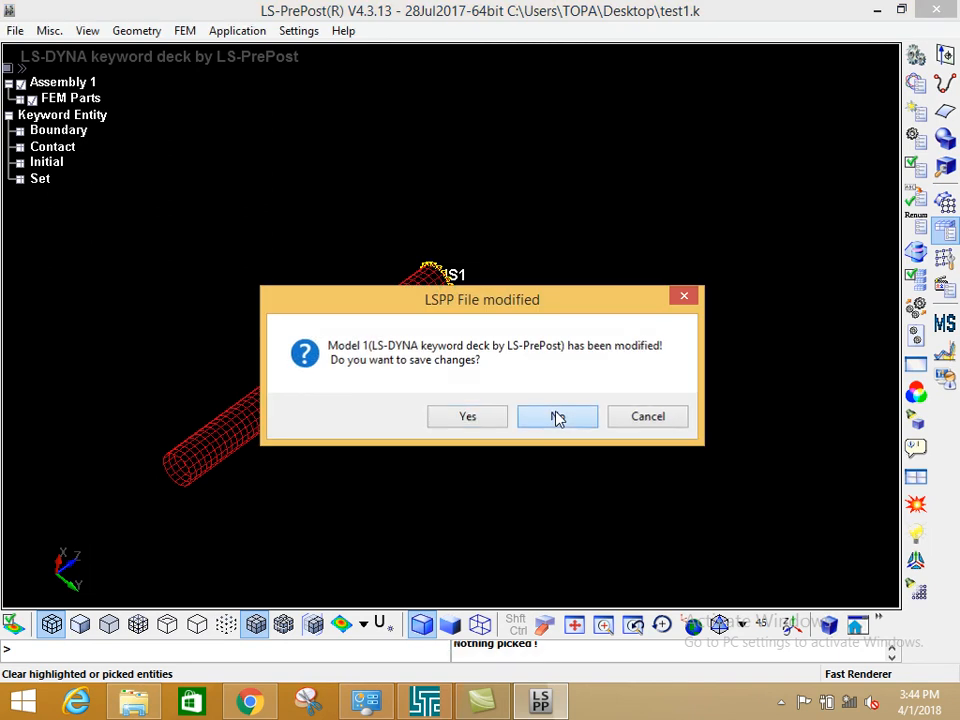
pyautogui.click(557, 414)
# Switch to File Explorer, go up to the Tutorial 1 - Pipeline Impact folder, and move its window clear of the desktop files
pyautogui.moveTo(318, 88); pyautogui.dragTo(500, 60)
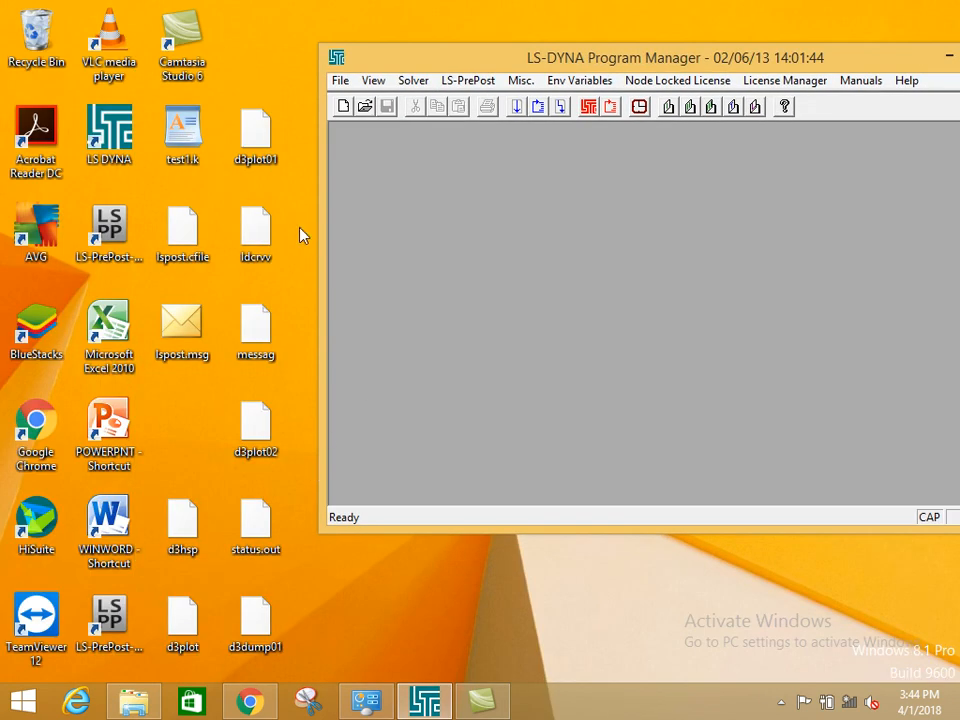
pyautogui.click(133, 702)
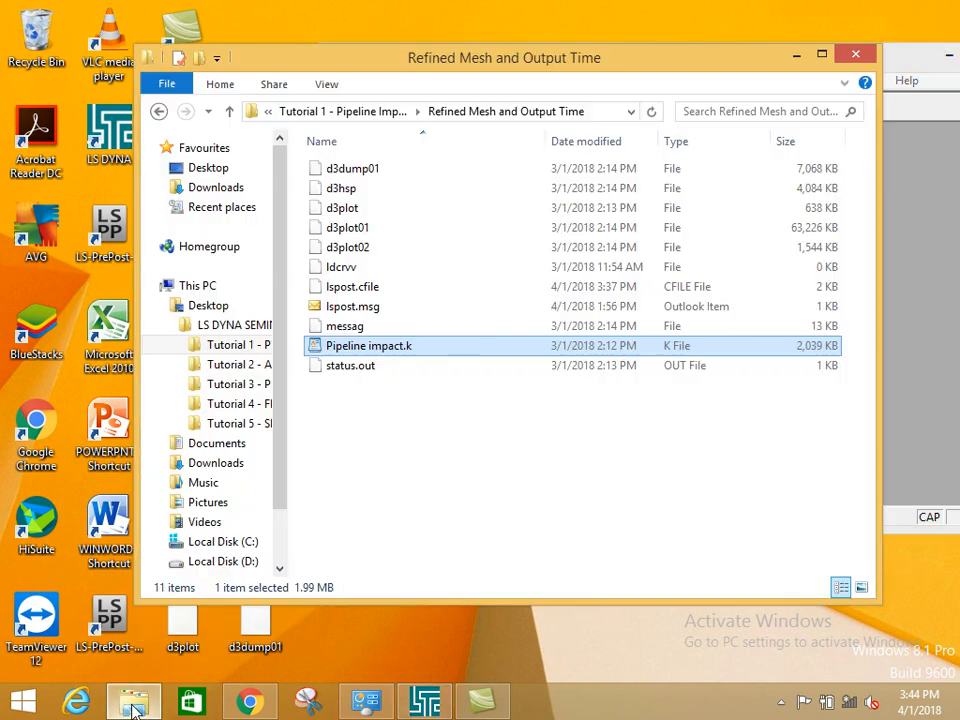
pyautogui.click(385, 112)
pyautogui.moveTo(363, 67); pyautogui.dragTo(543, 57)
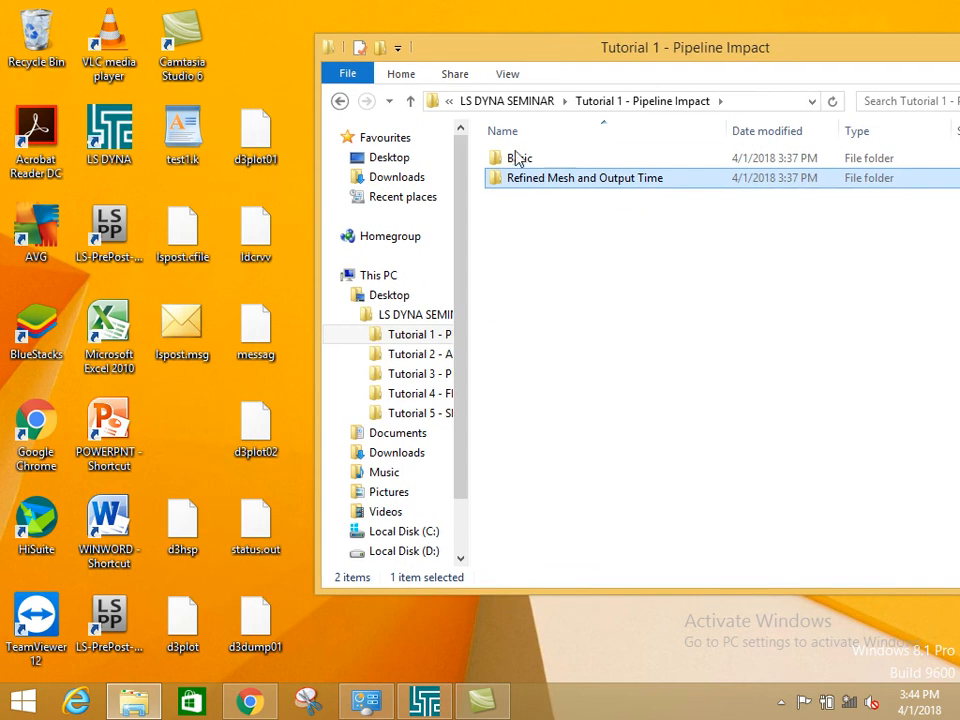
# Open the d3plot results from the Basic folder in LS-PrePost
pyautogui.doubleClick(512, 162)
pyautogui.click(524, 200)
pyautogui.moveTo(524, 200); pyautogui.dragTo(115, 624)
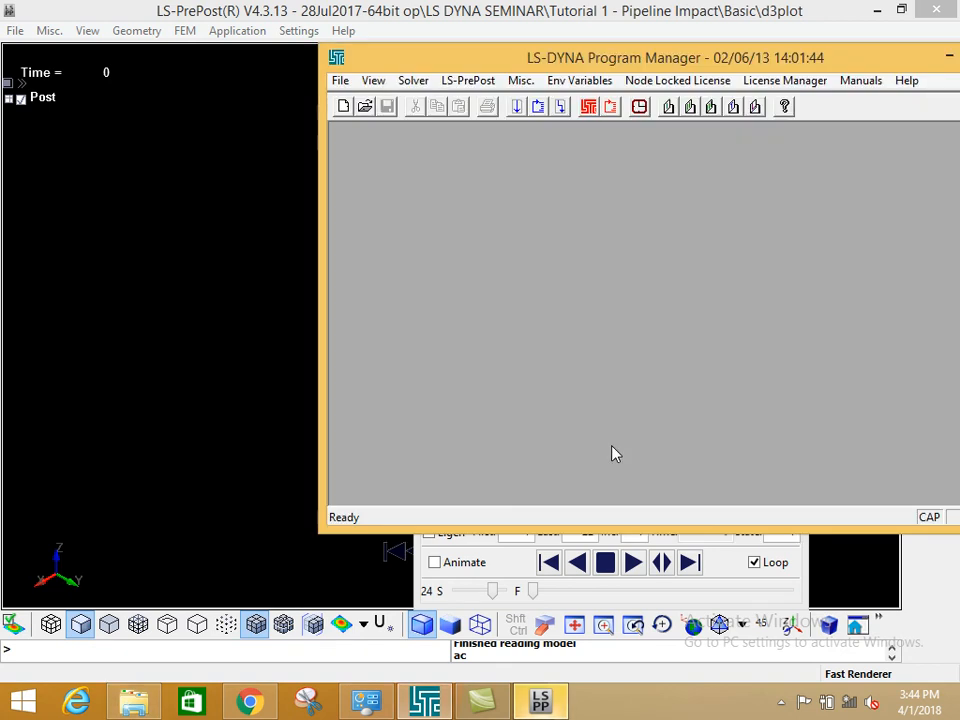
# Return to File Explorer and open the d3plot from the Refined Mesh and Output Time folder in a second LS-PrePost window
pyautogui.hotkey('alt', 'Tab')
pyautogui.click(133, 700)
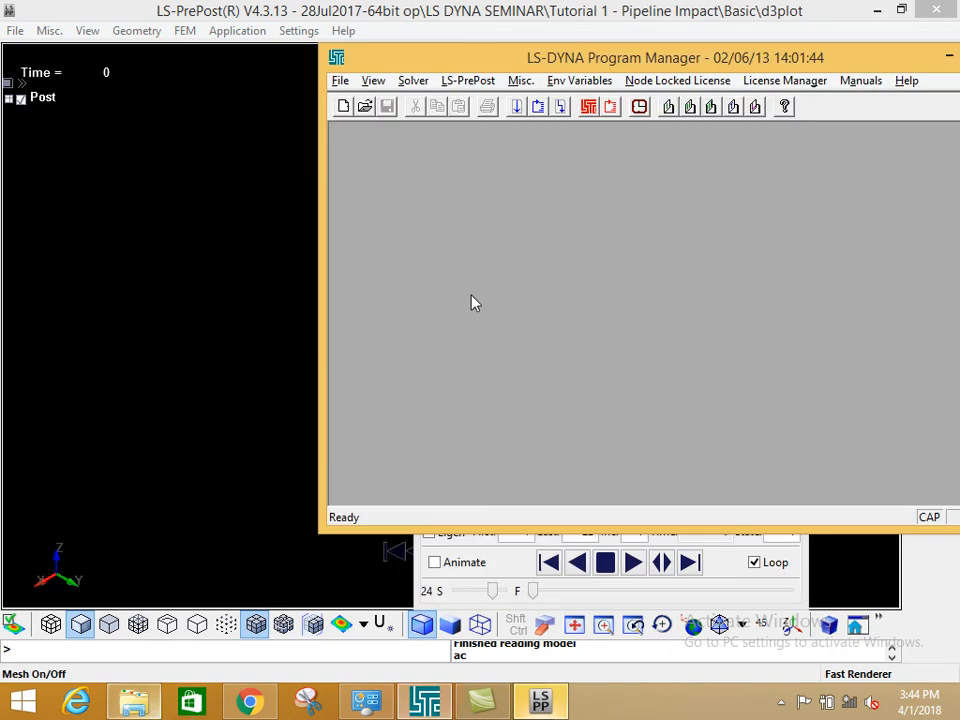
pyautogui.click(135, 702)
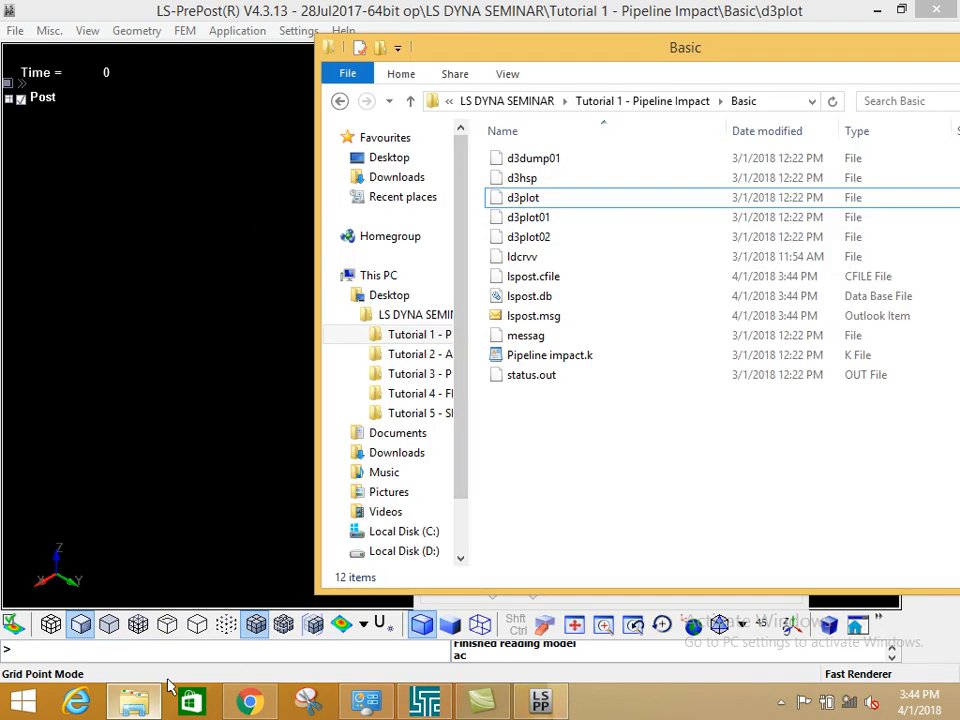
pyautogui.click(636, 100)
pyautogui.click(580, 185)
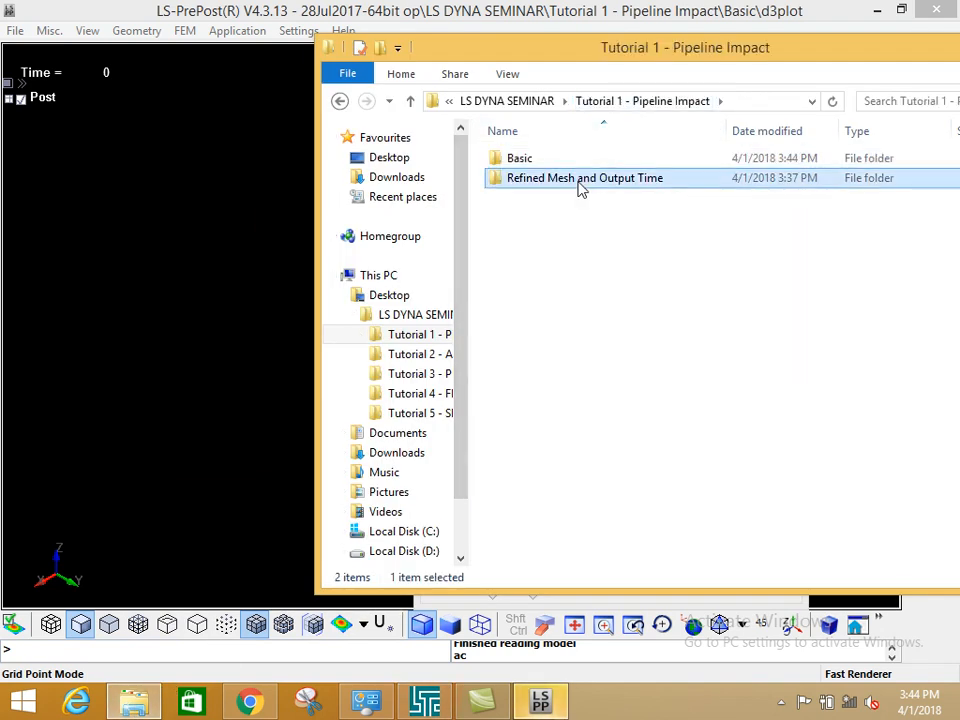
pyautogui.doubleClick(580, 184)
pyautogui.click(524, 197)
pyautogui.moveTo(524, 197); pyautogui.dragTo(103, 617)
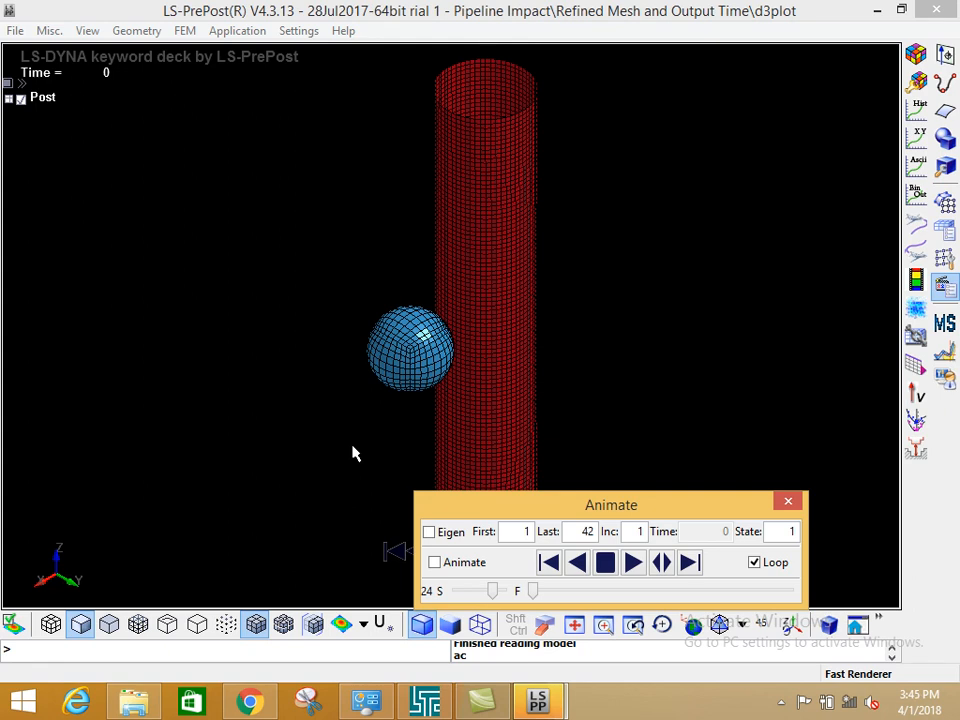
# Switch back and forth between the Basic and Refined Mesh results to compare the pipe meshes at state 1
pyautogui.moveTo(538, 705)
pyautogui.click(465, 600)
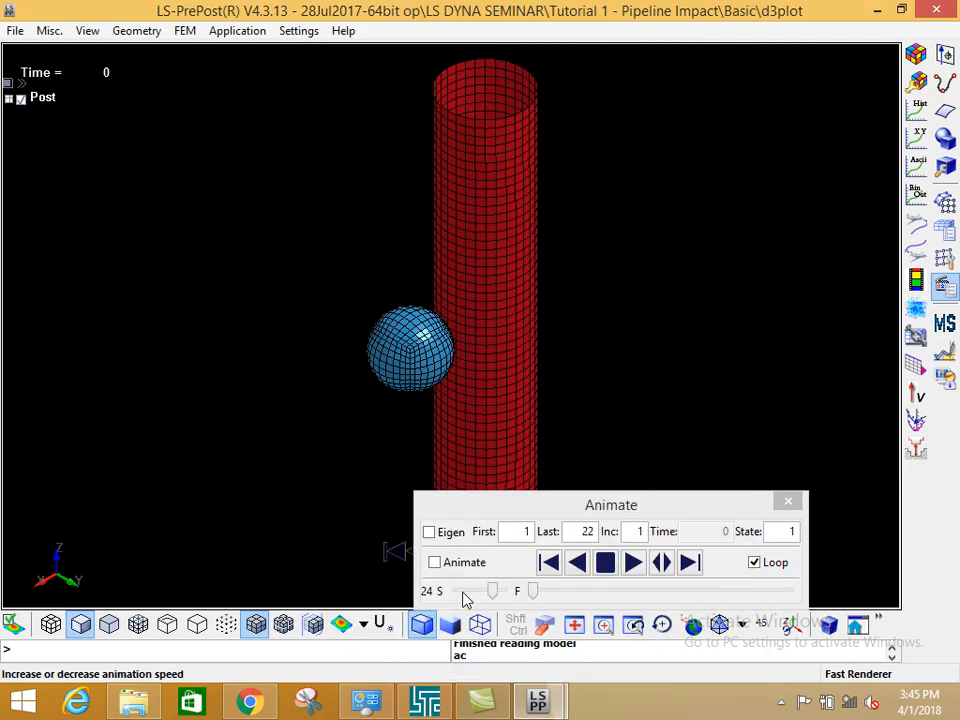
pyautogui.hotkey('alt', 'Tab')
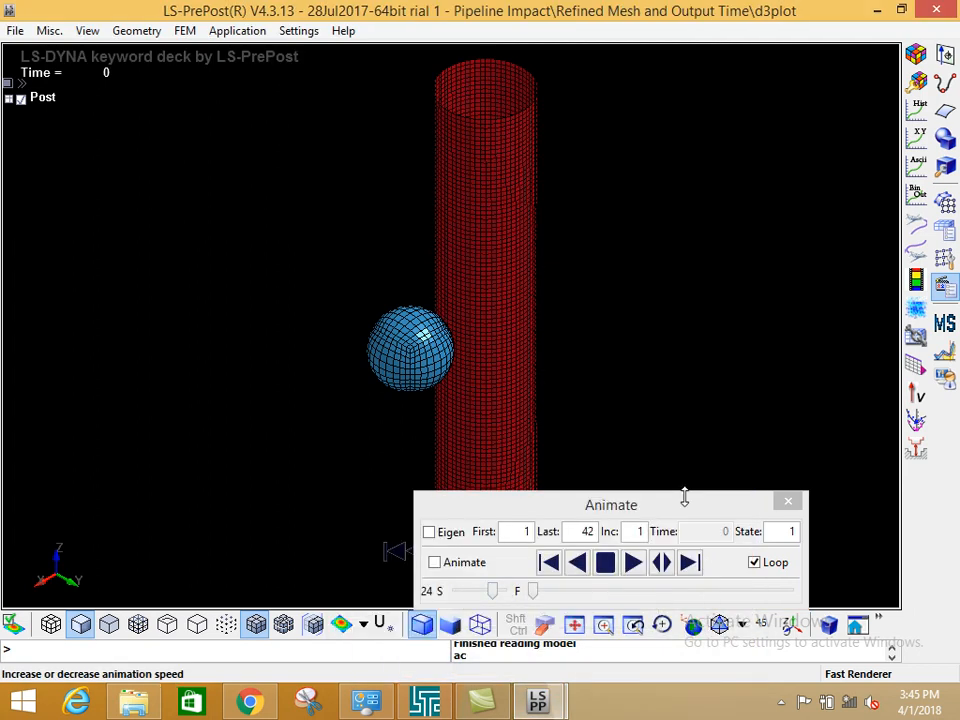
pyautogui.hotkey('alt', 'Tab')
pyautogui.hotkey('alt', 'Tab')
pyautogui.hotkey('alt', 'Tab')
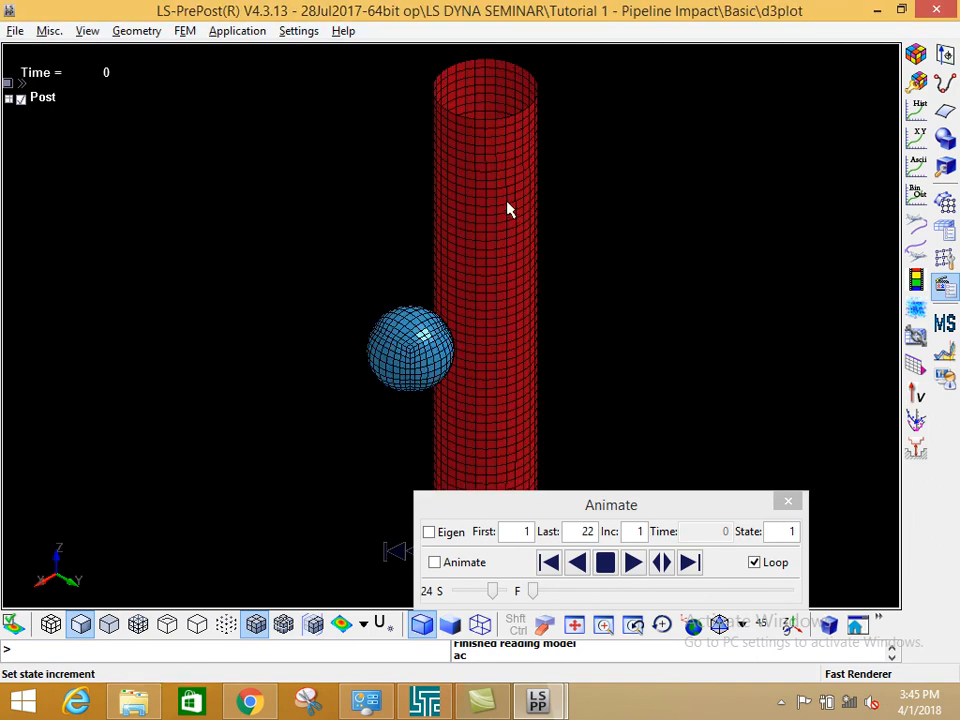
# Set both results to their last state, state 42 for the refined model and state 22 for the Basic model
pyautogui.hotkey('alt', 'Tab')
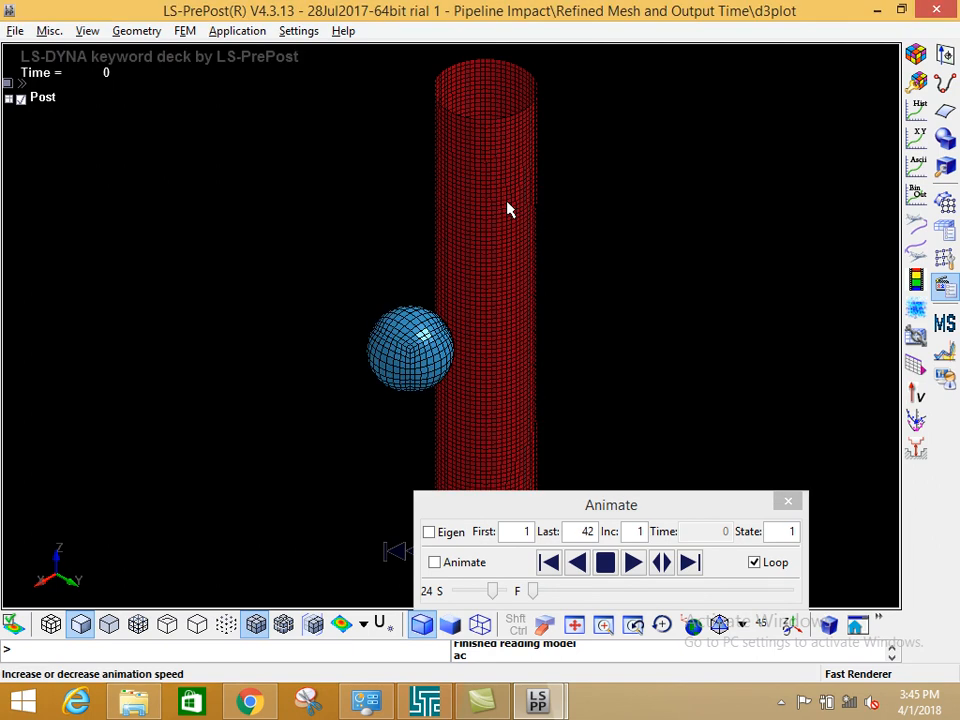
pyautogui.click(546, 563)
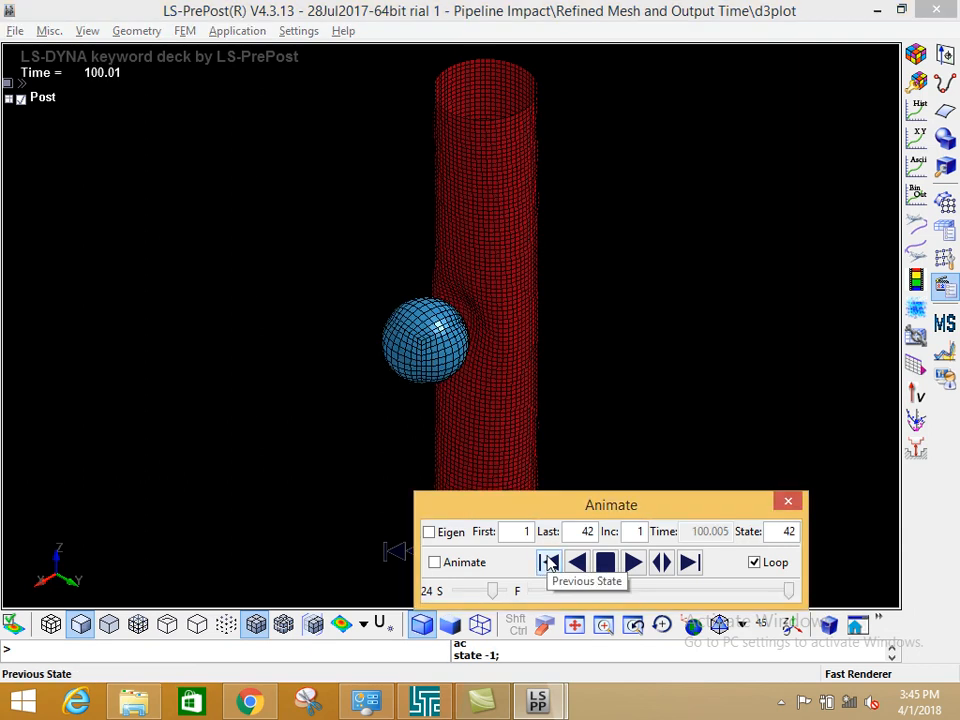
pyautogui.hotkey('alt', 'Tab')
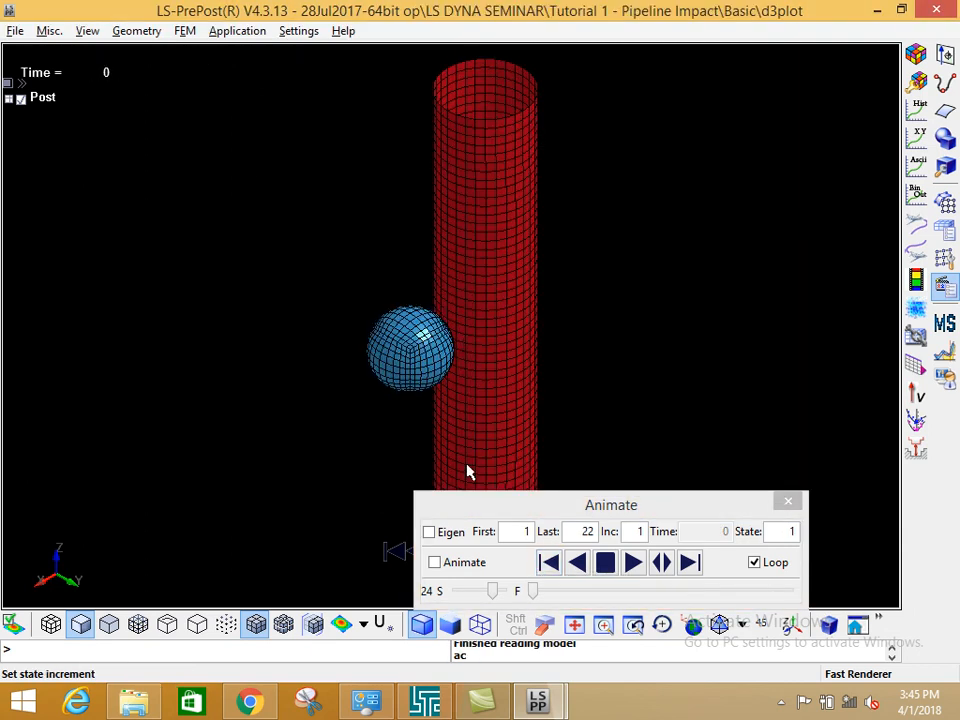
pyautogui.click(548, 563)
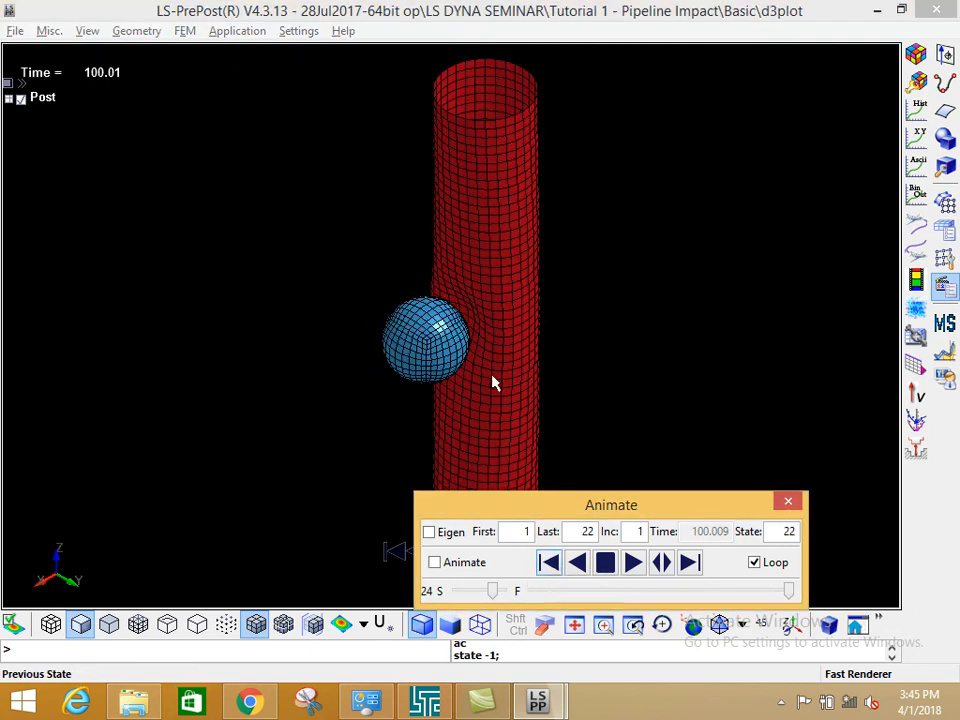
# Turn off the mesh line display in both the refined and the Basic results
pyautogui.hotkey('alt', 'Tab')
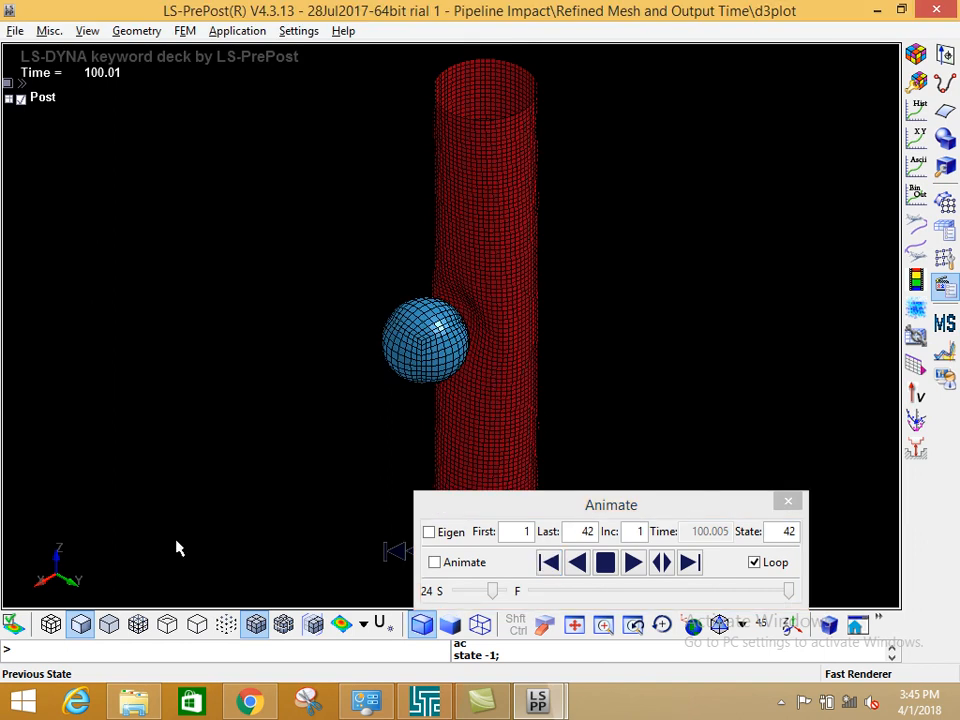
pyautogui.click(256, 624)
pyautogui.hotkey('alt', 'Tab')
pyautogui.click(256, 624)
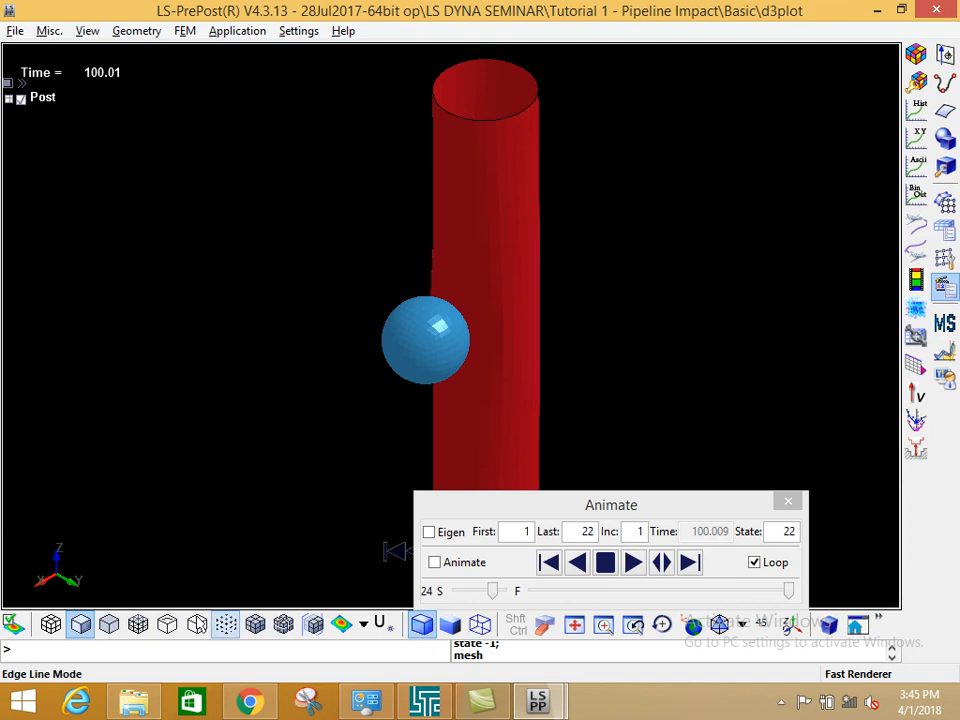
# Plot Von Mises stress contours on the Basic model and move the Fringe Component dialog aside
pyautogui.click(952, 220)
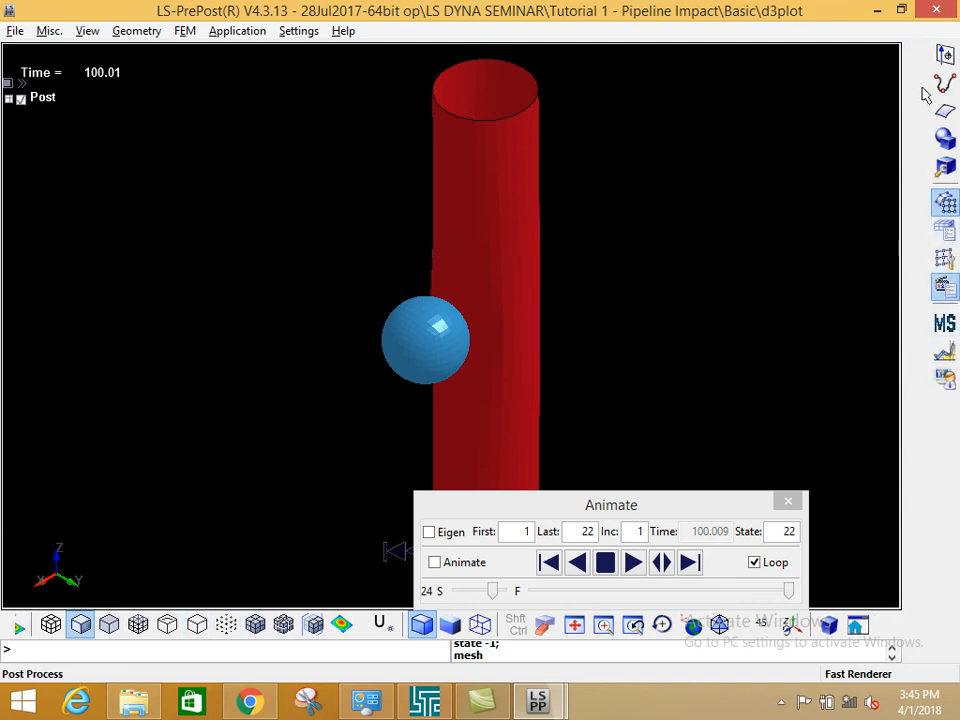
pyautogui.click(918, 57)
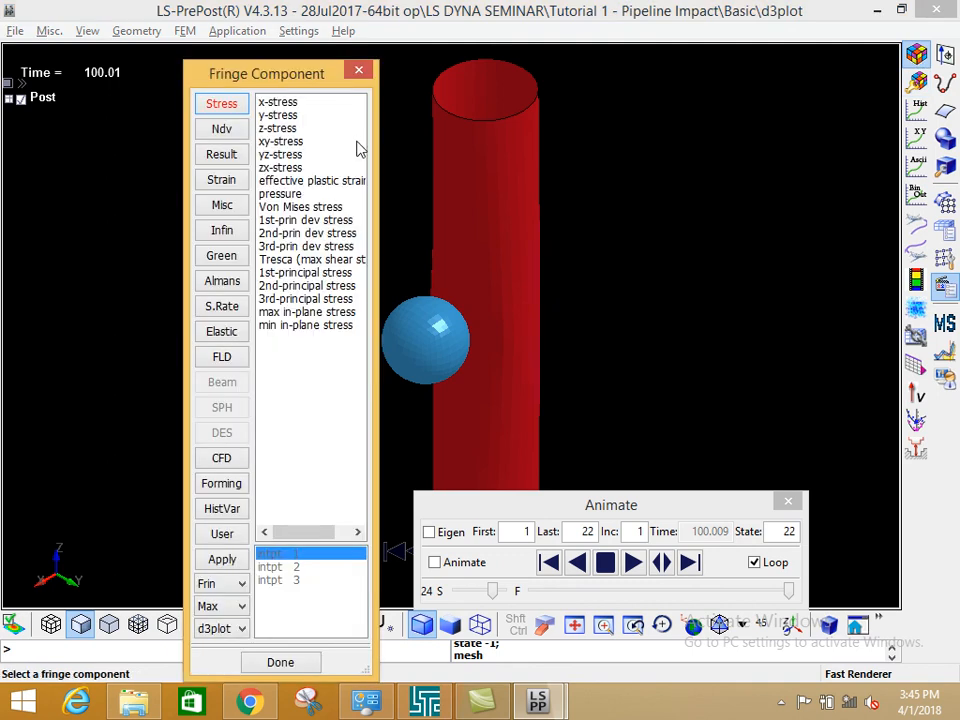
pyautogui.click(270, 207)
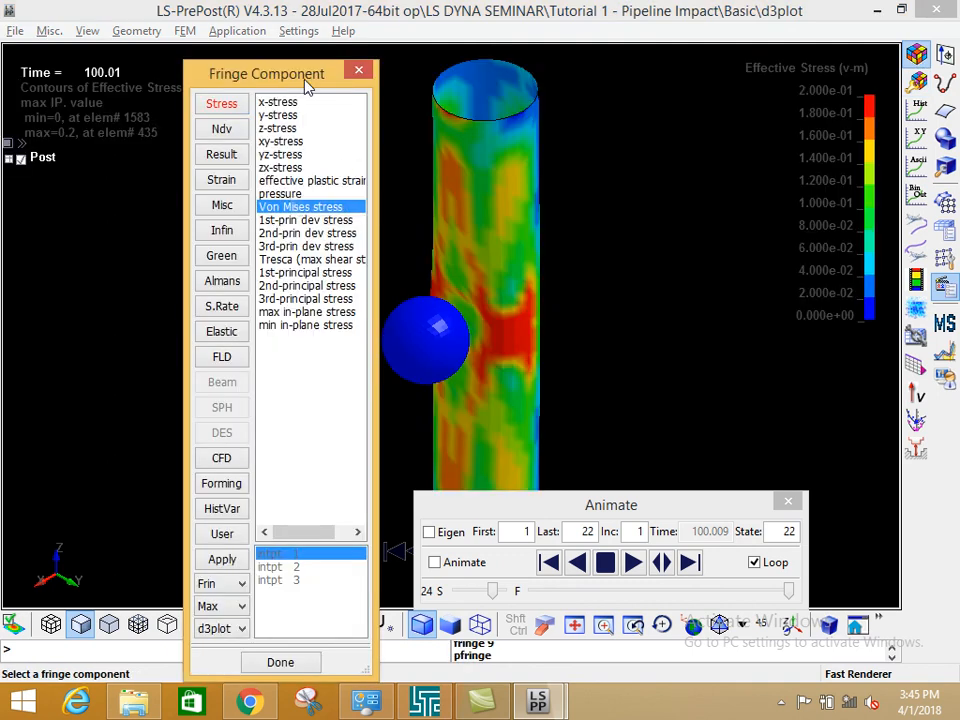
pyautogui.moveTo(311, 86); pyautogui.dragTo(199, 86)
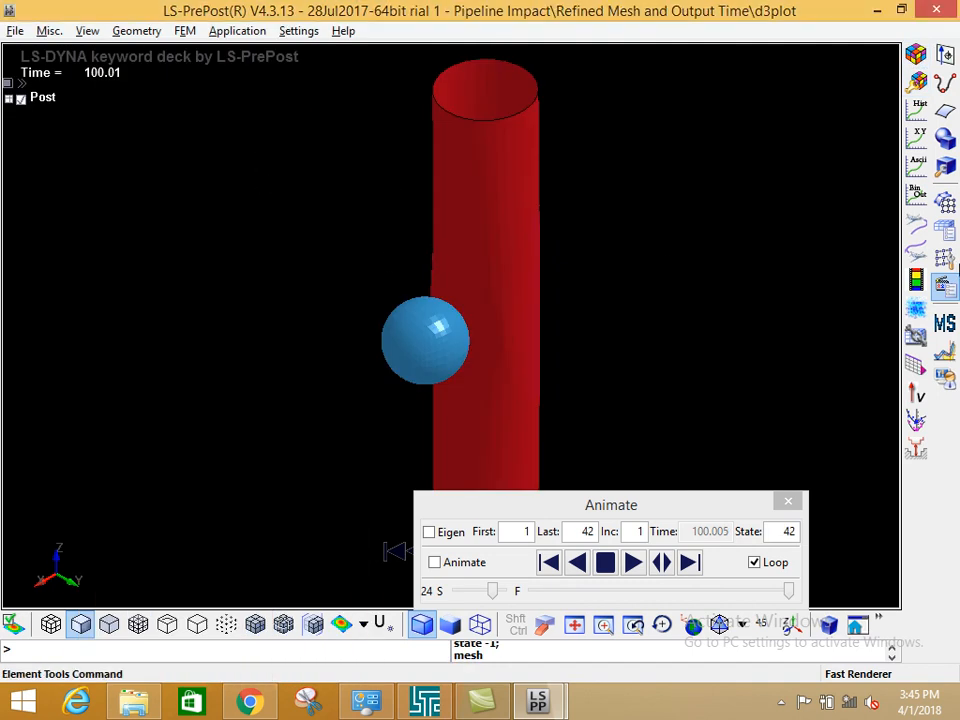
# Plot Von Mises stress contours on the refined model and move its Fringe Component dialog clear of the pipe
pyautogui.click(915, 57)
pyautogui.click(293, 207)
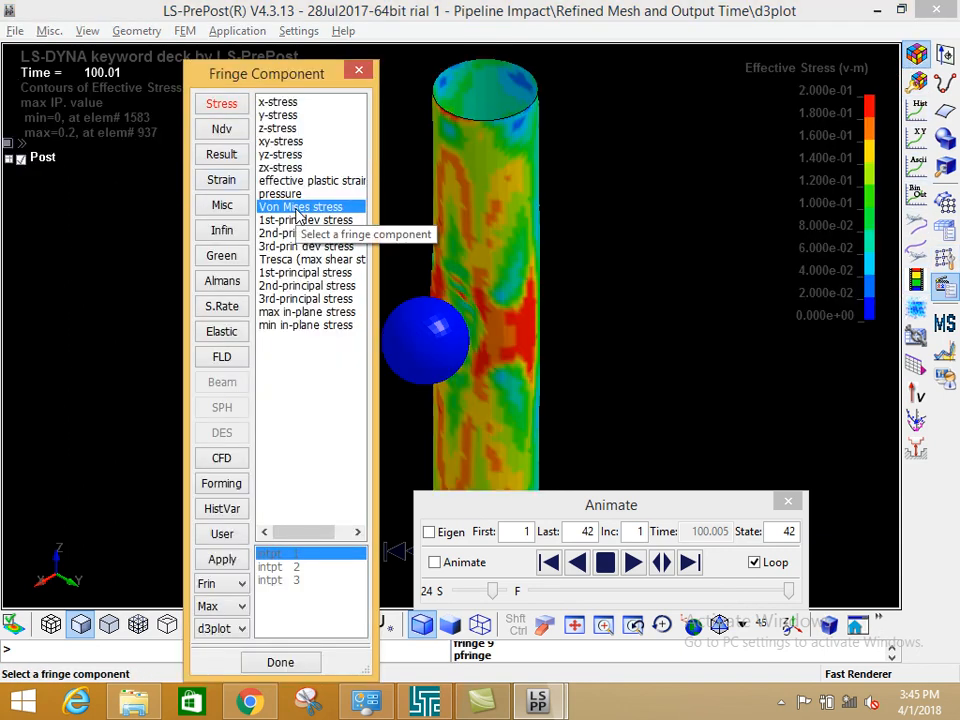
pyautogui.moveTo(277, 88); pyautogui.dragTo(118, 88)
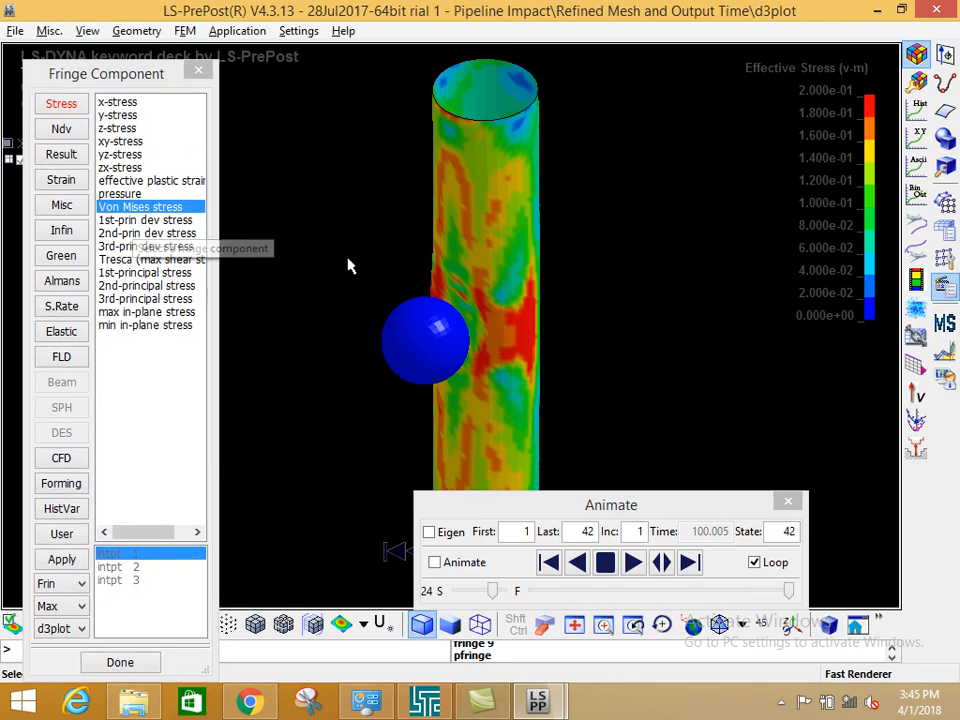
# Show the mesh lines over the stress contours in both models, moving the Fringe Component dialogs out of the way
pyautogui.click(256, 624)
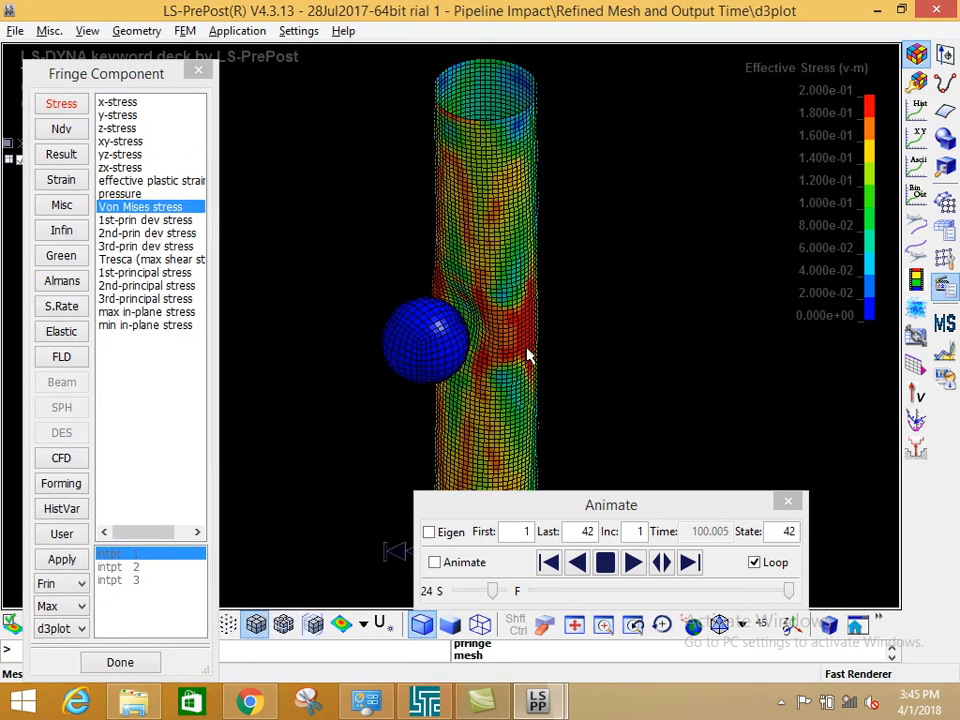
pyautogui.moveTo(141, 77); pyautogui.dragTo(456, 617)
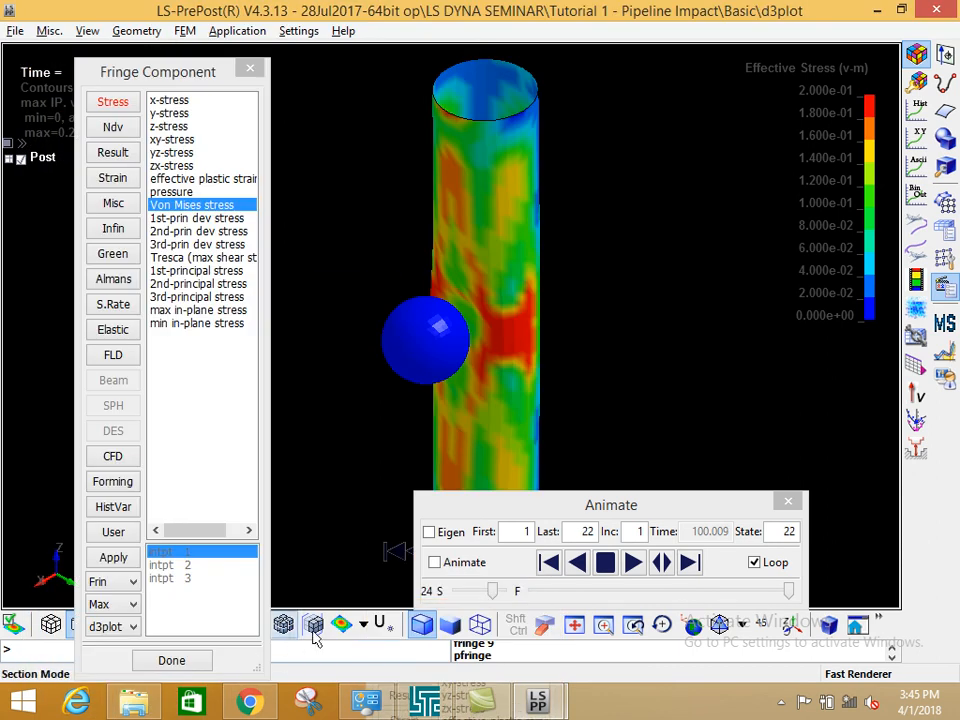
pyautogui.moveTo(195, 77); pyautogui.dragTo(121, 82)
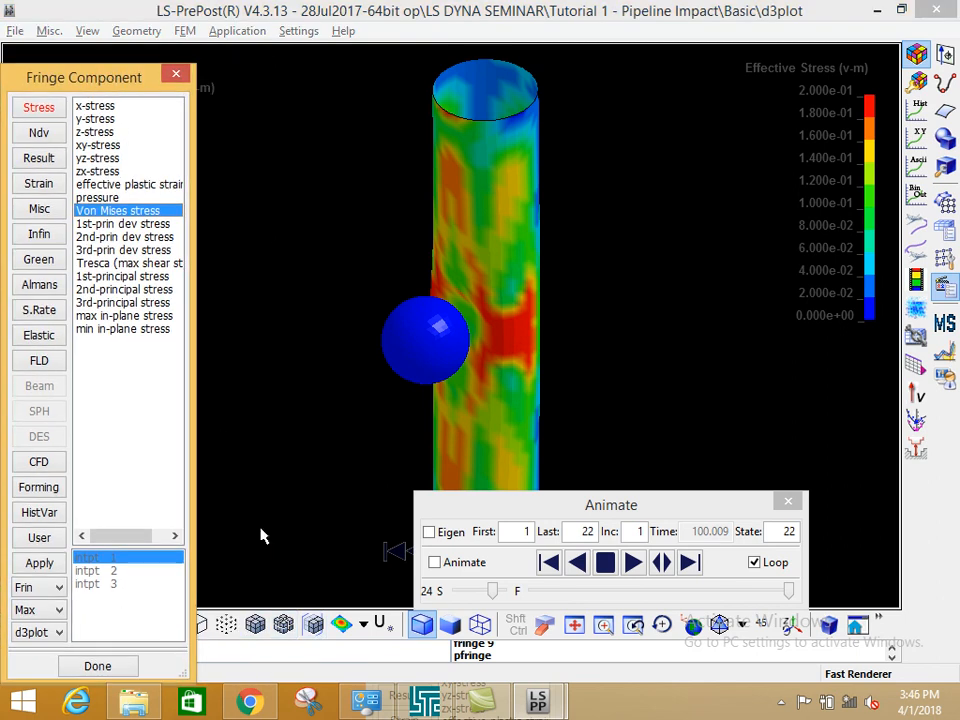
pyautogui.click(256, 624)
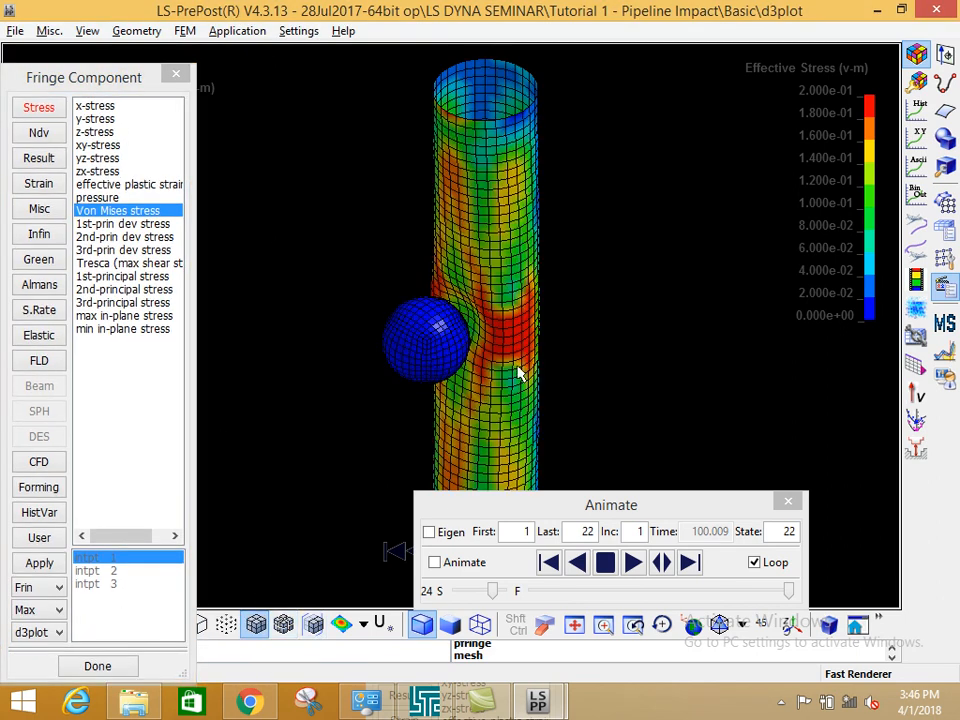
pyautogui.moveTo(534, 510); pyautogui.dragTo(770, 499)
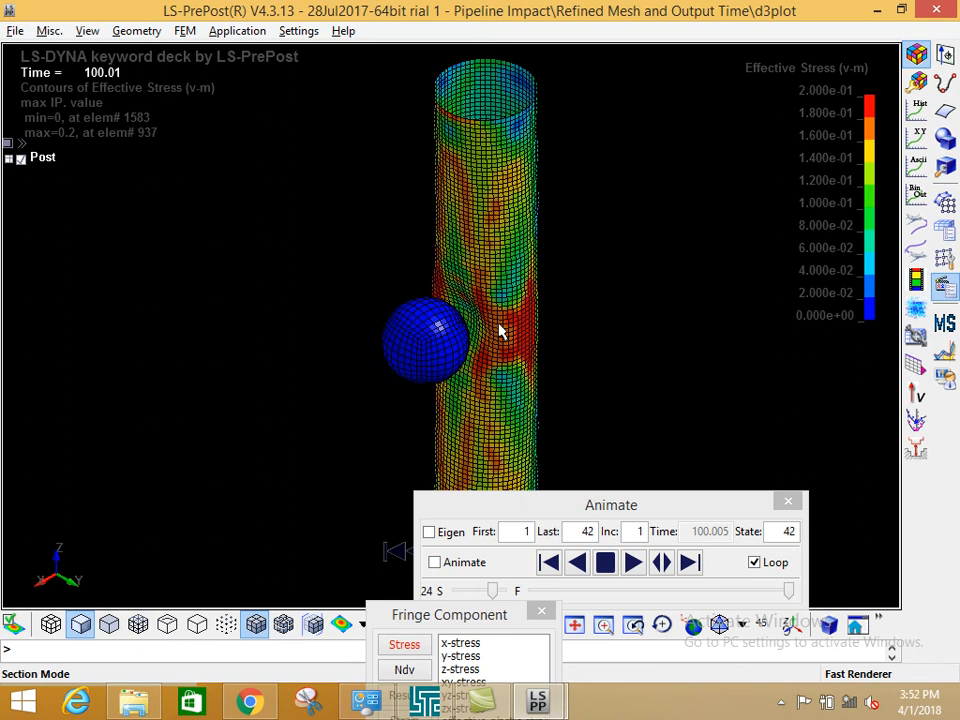
pyautogui.click(470, 704)
pyautogui.click(470, 706)
pyautogui.click(781, 702)
pyautogui.click(780, 604)
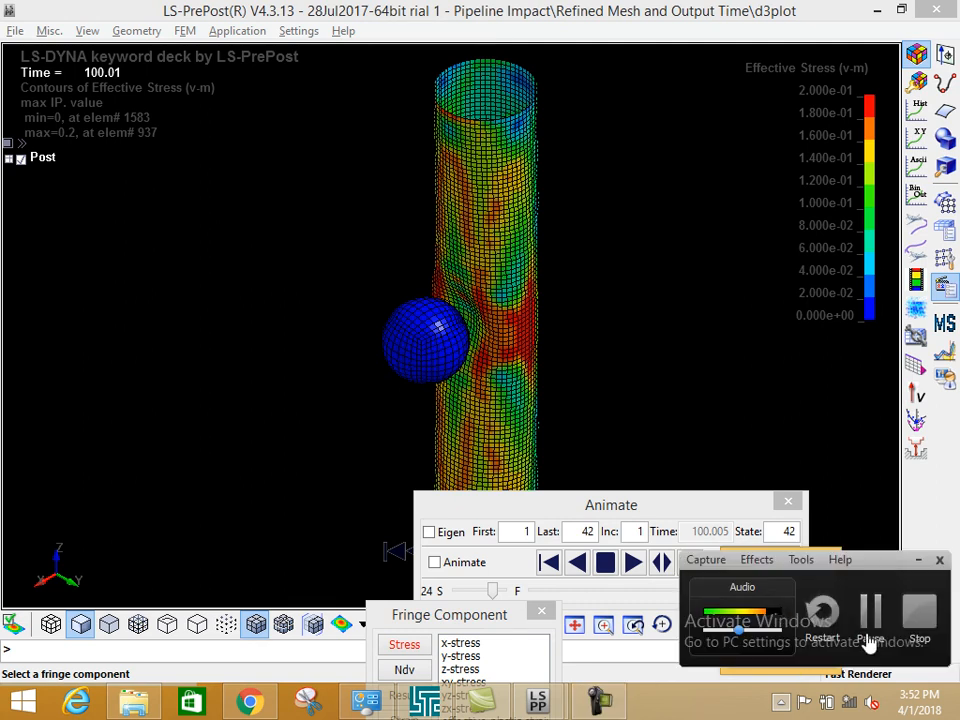